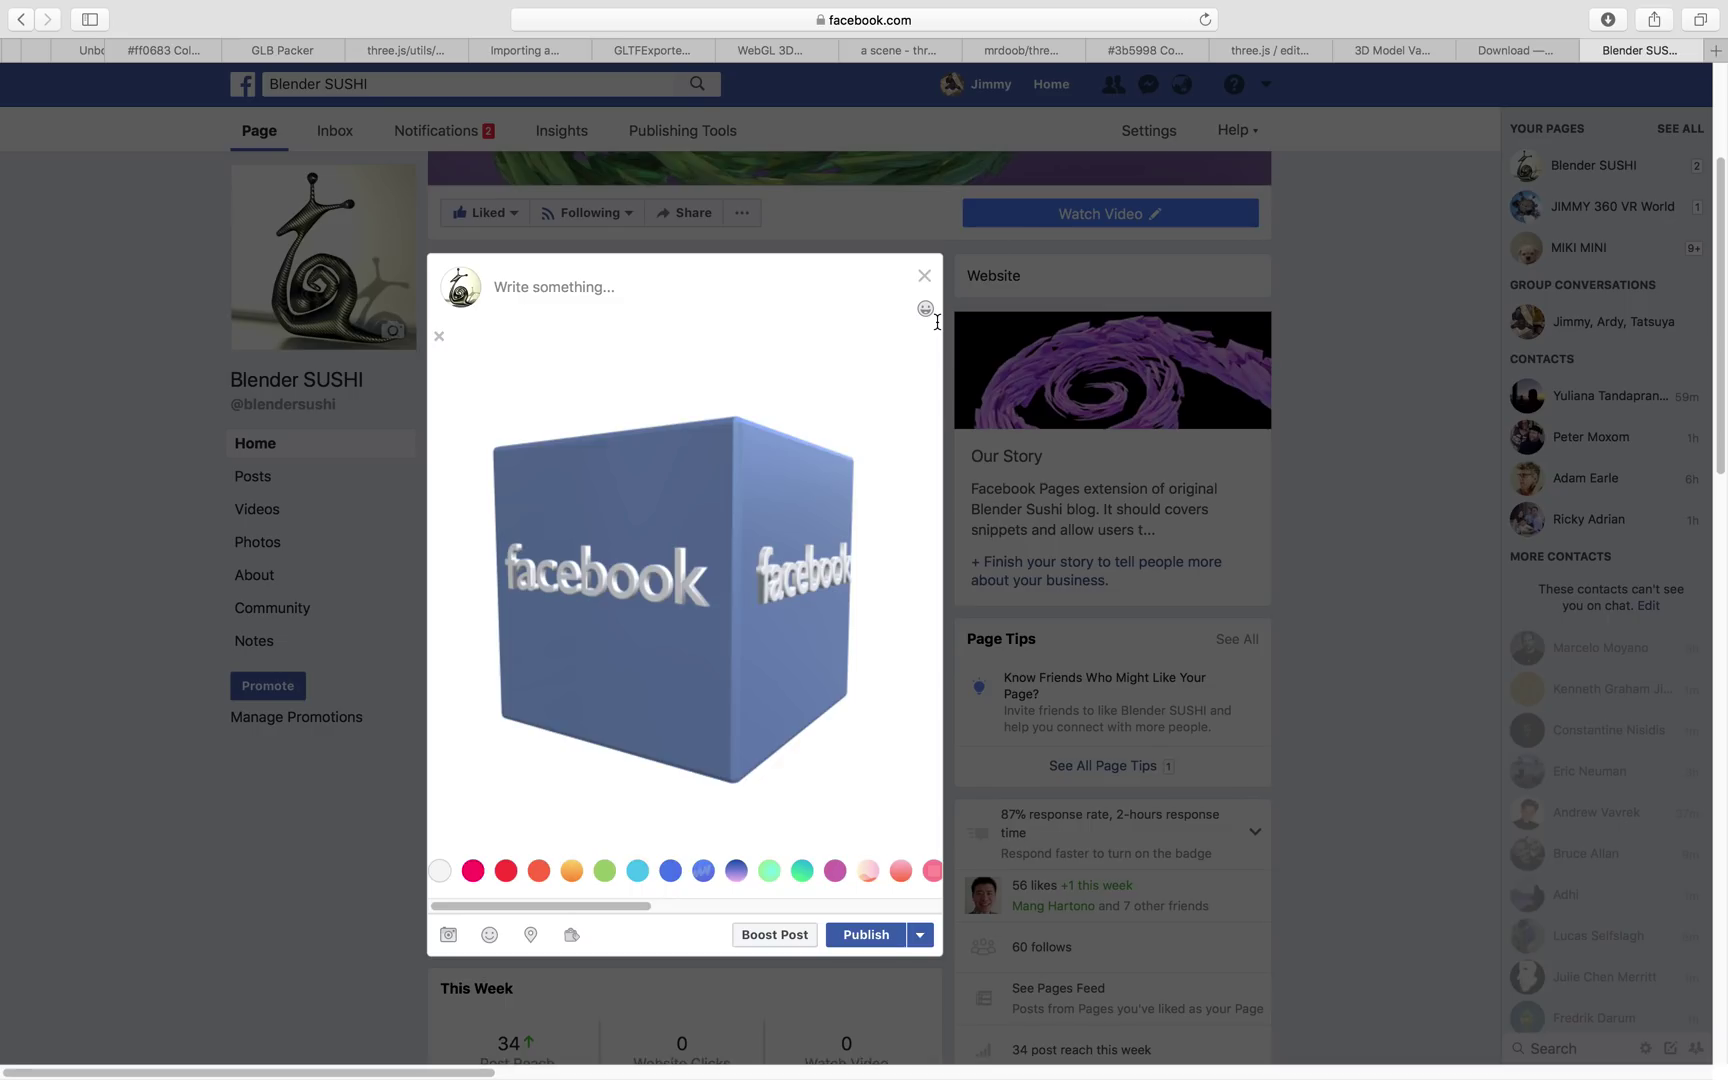
Rotate the 3D Facebook cube in the post preview and compare it with the model in the three.js editor.
left_click_drag(570, 520, 755, 500)
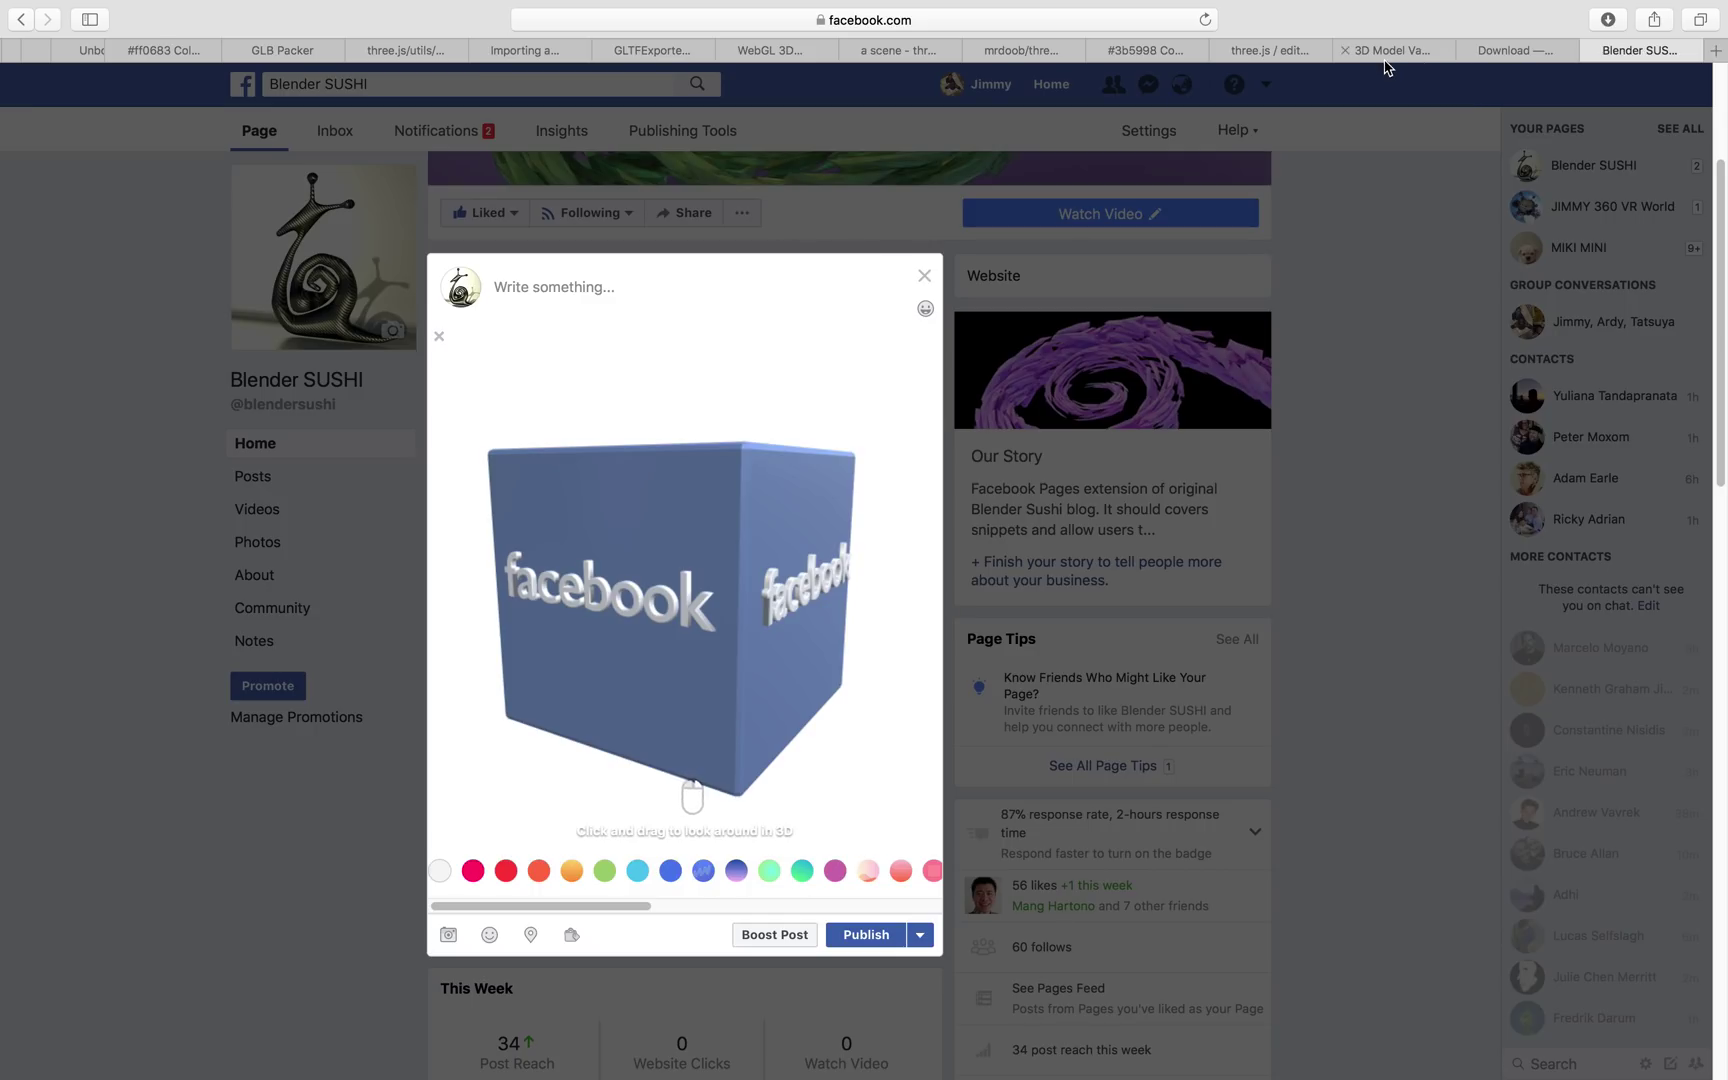
left_click_drag(1285, 49, 1518, 50)
left_click_drag(922, 403, 825, 447)
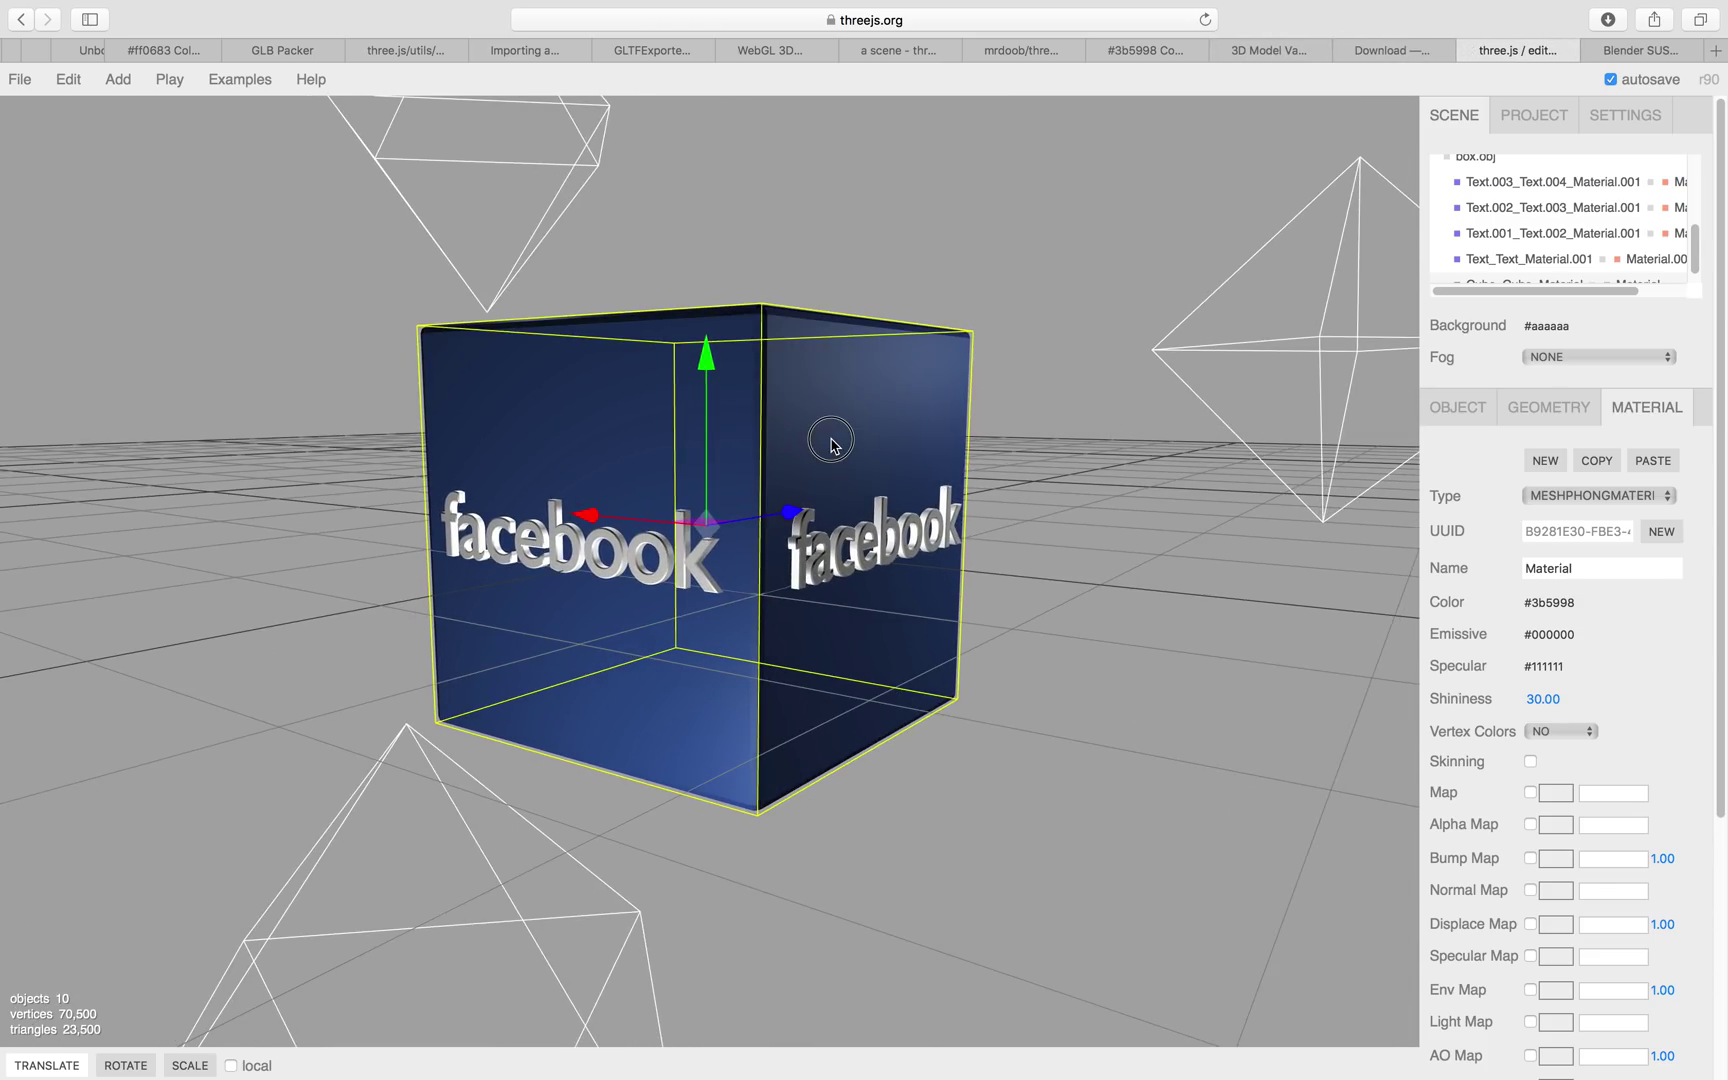
left_click(1627, 50)
left_click_drag(741, 552, 695, 592)
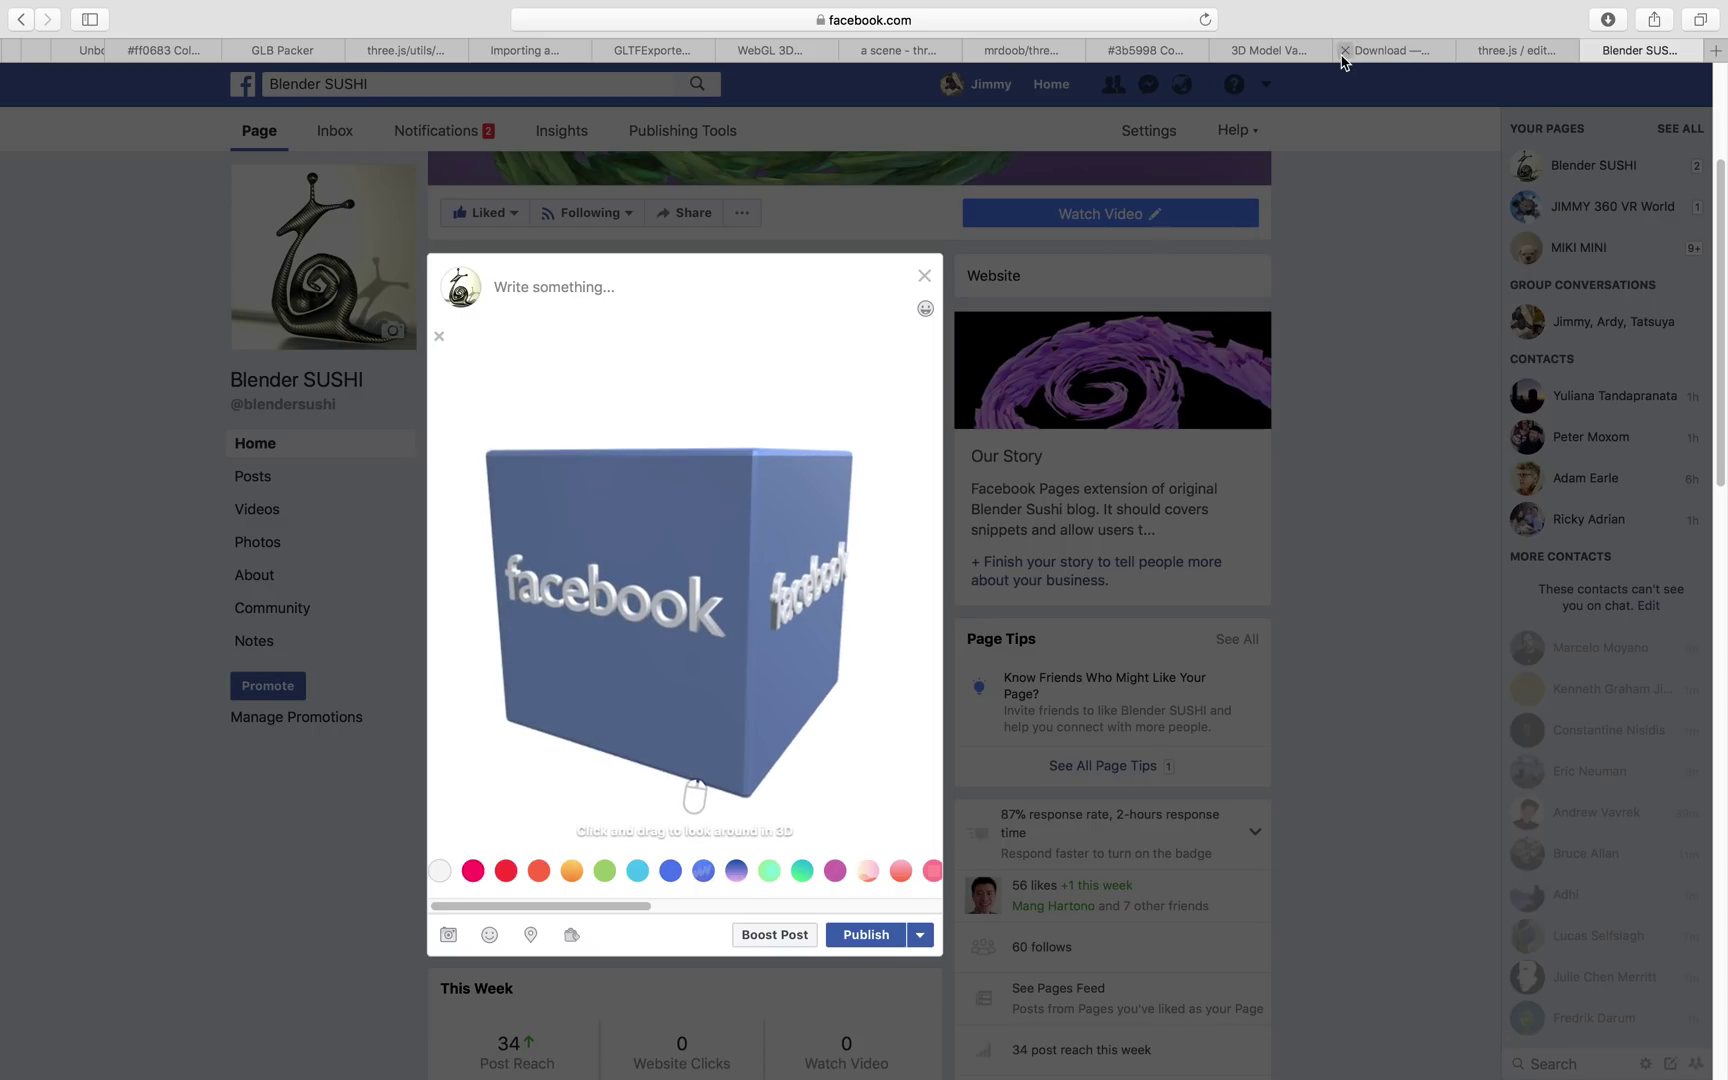
Look at the Blender download page, and return to the Facebook post to rotate its cube preview.
left_click(1374, 54)
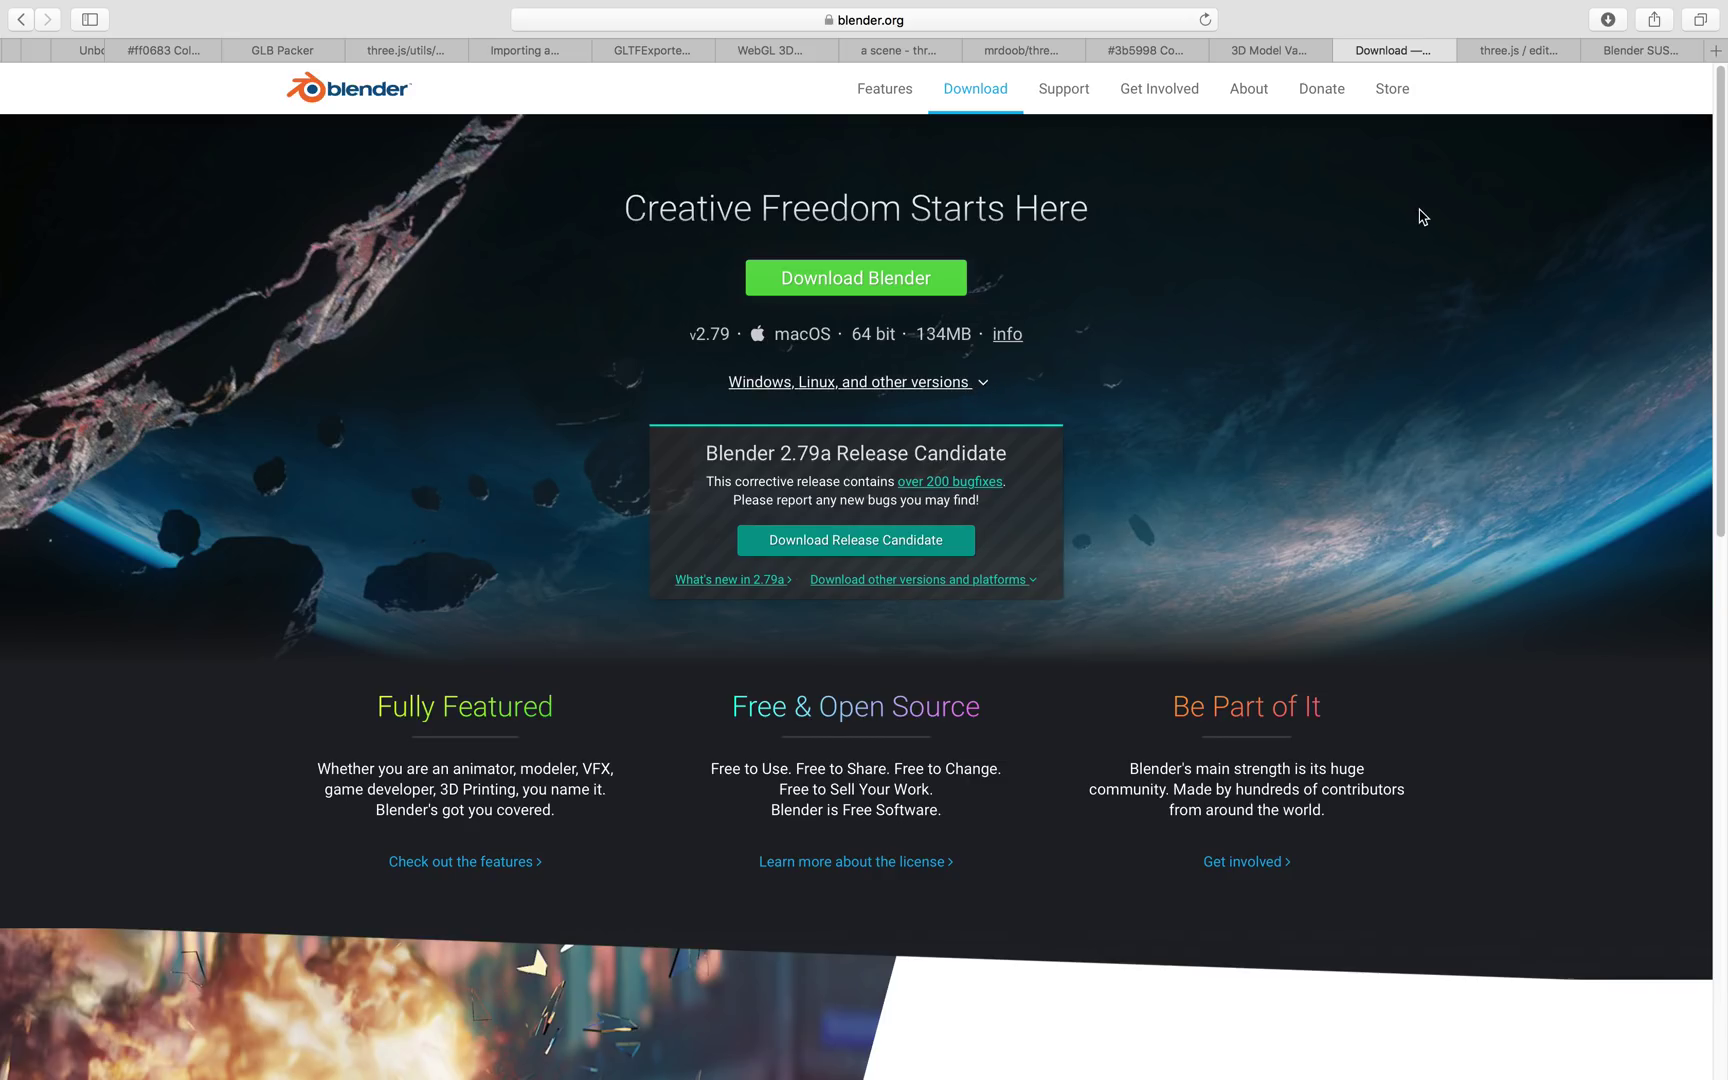
left_click(1640, 52)
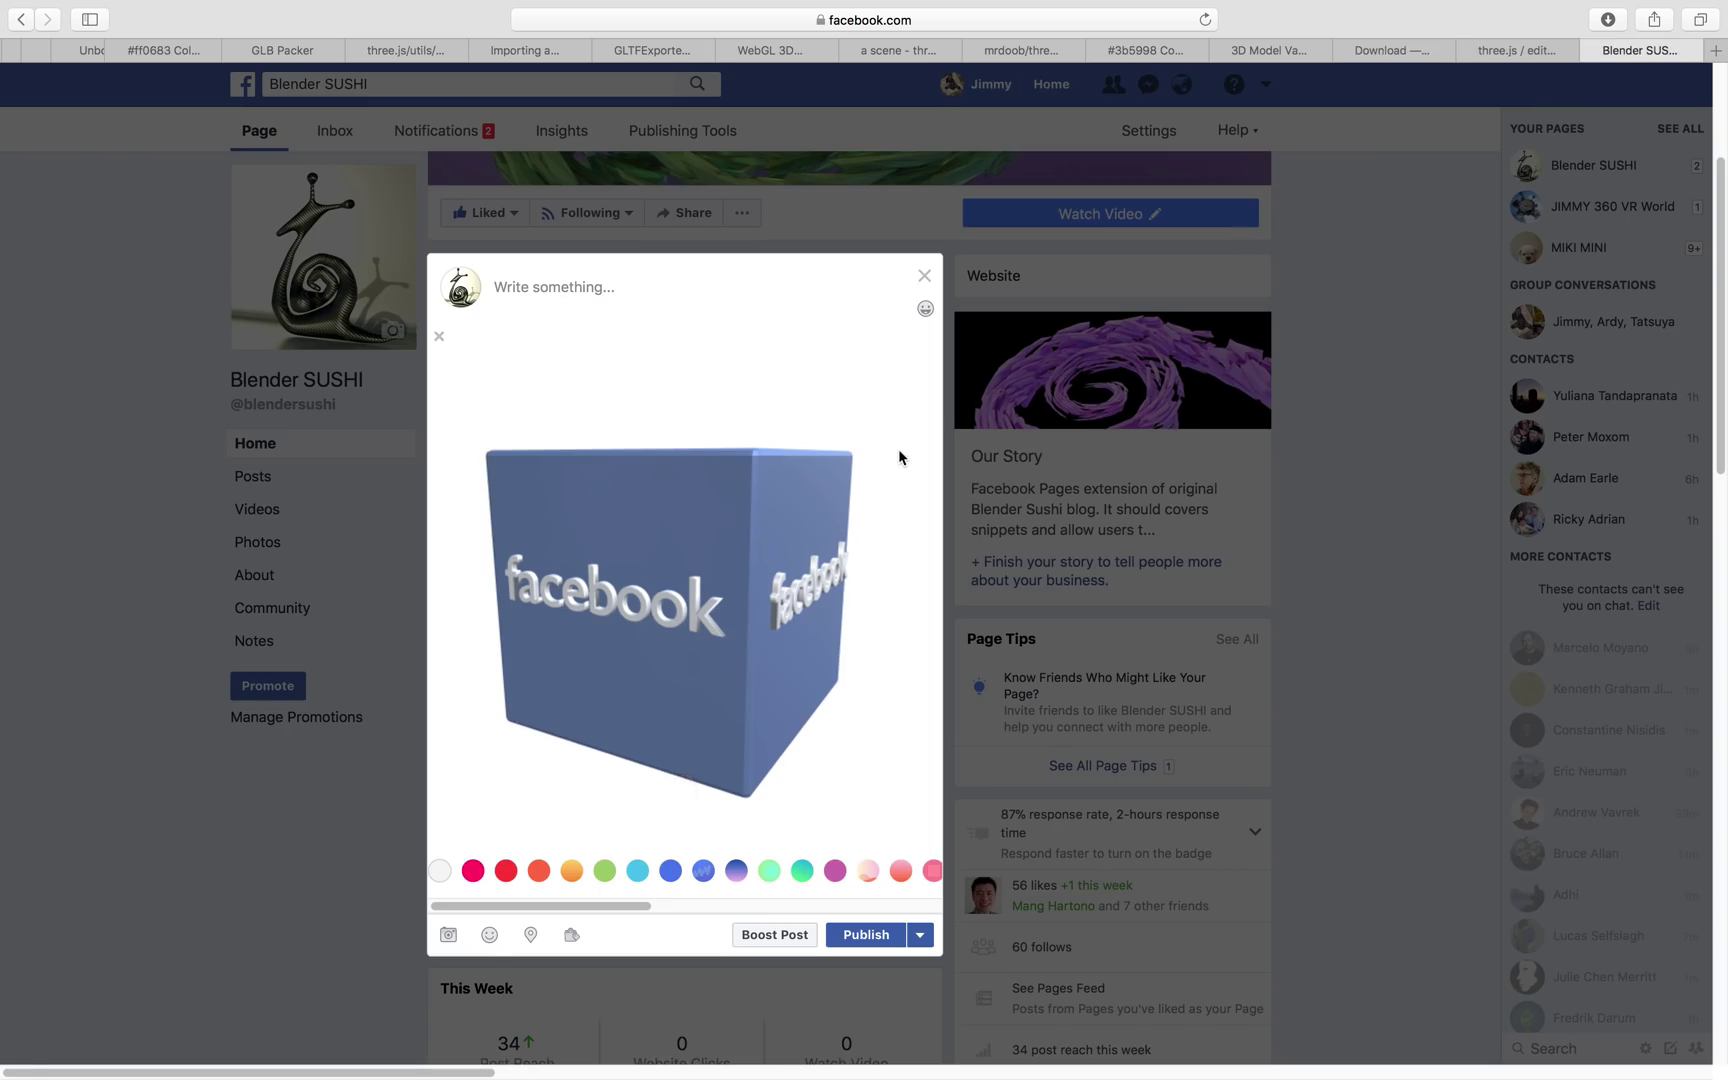
left_click_drag(899, 455, 677, 506)
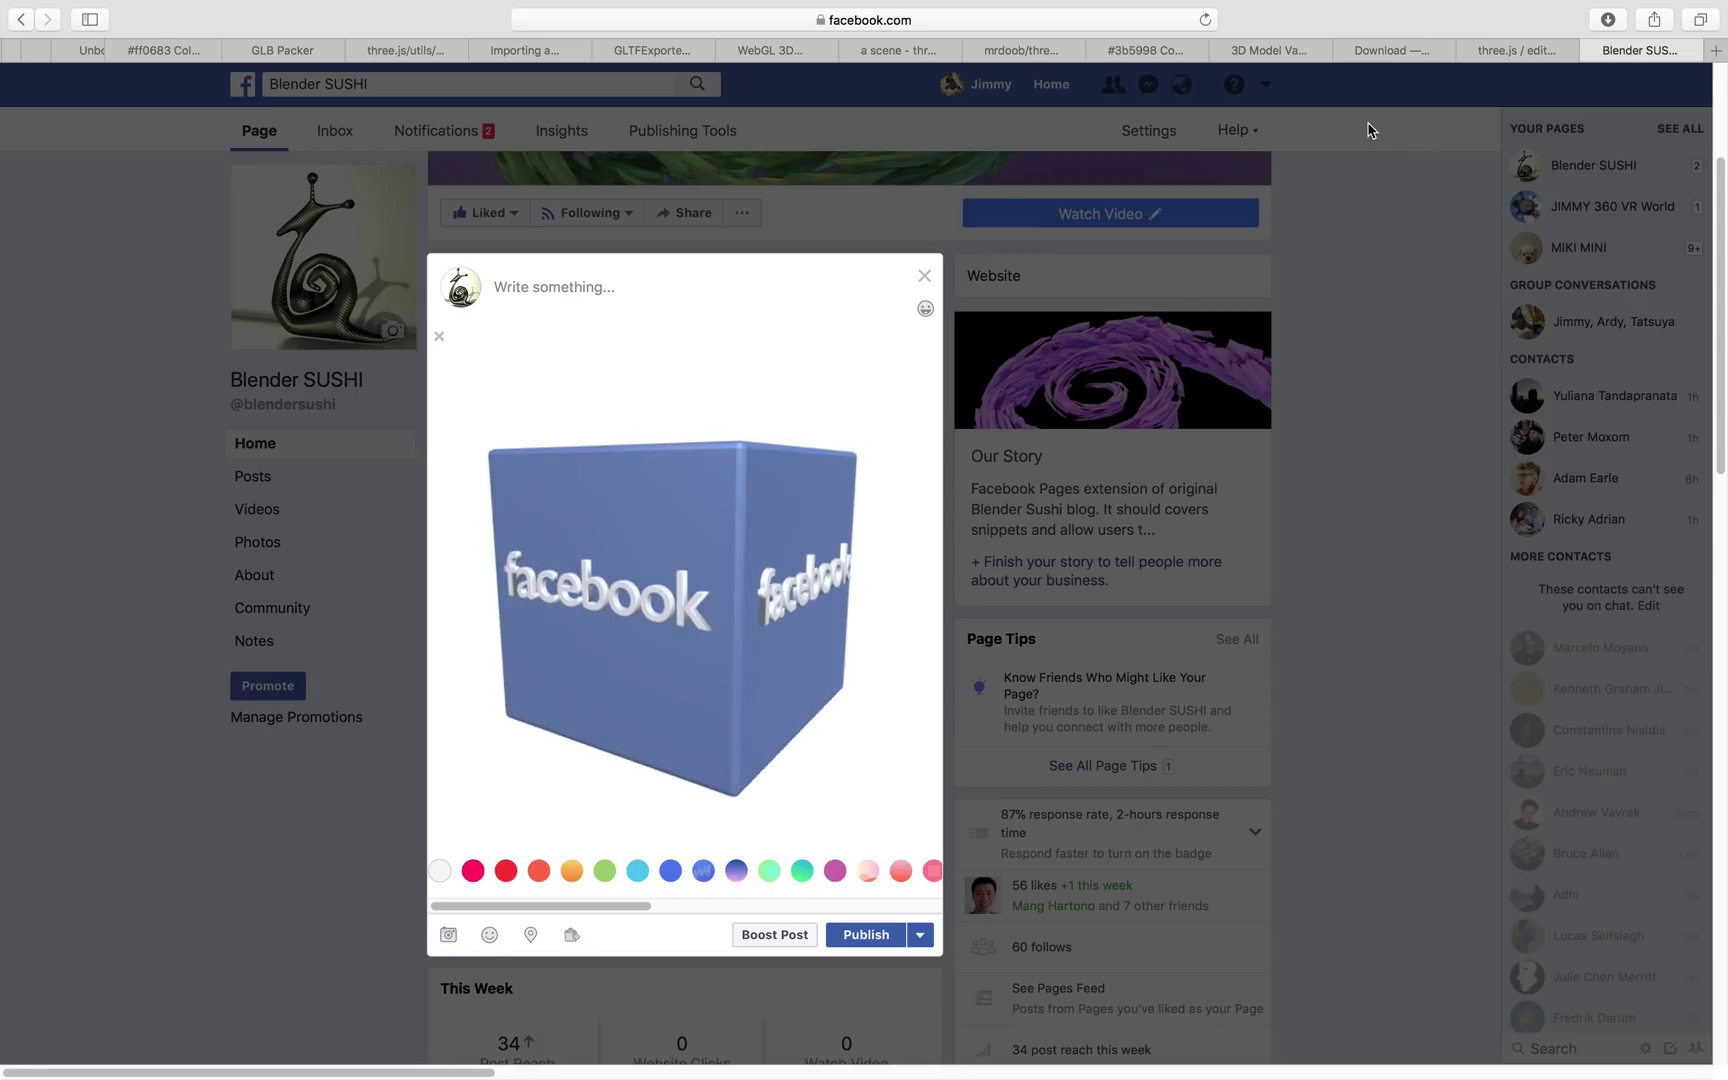
Orbit the cube in the three.js editor, and view the post's version of it from above and below.
left_click(1520, 51)
left_click_drag(925, 440, 975, 375)
mouse_move(25, 95)
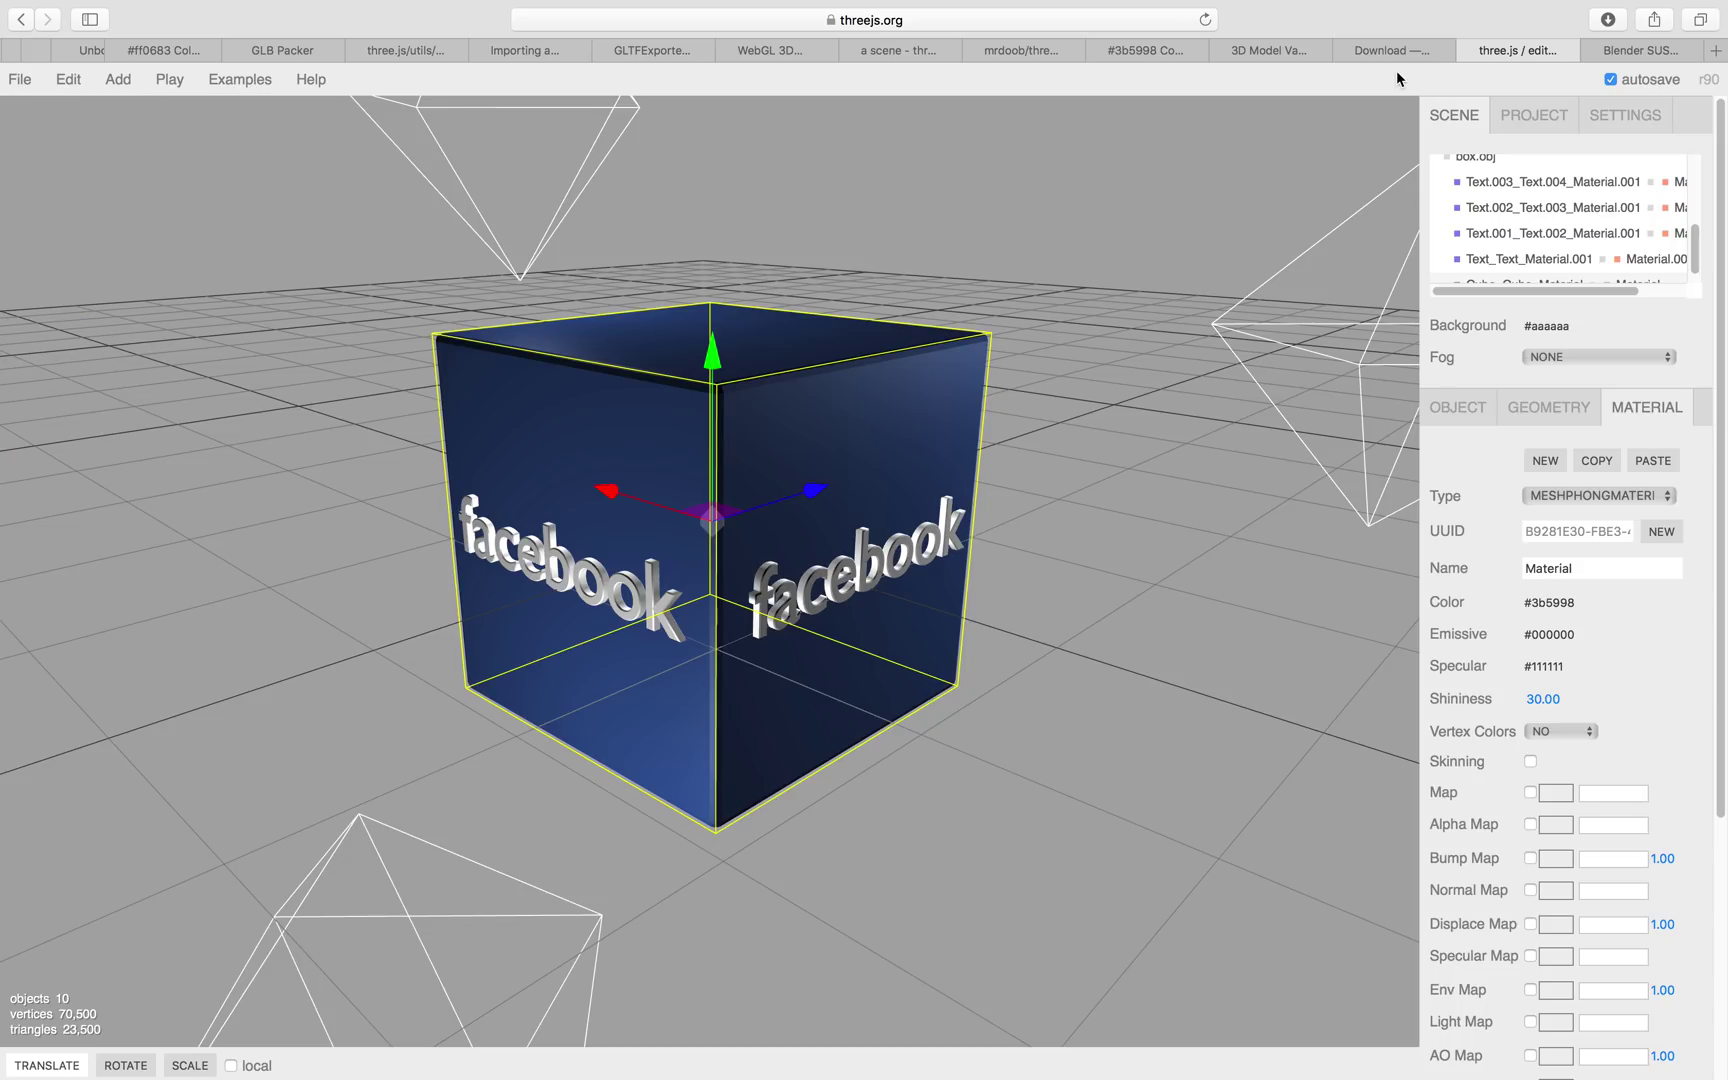
left_click(1625, 57)
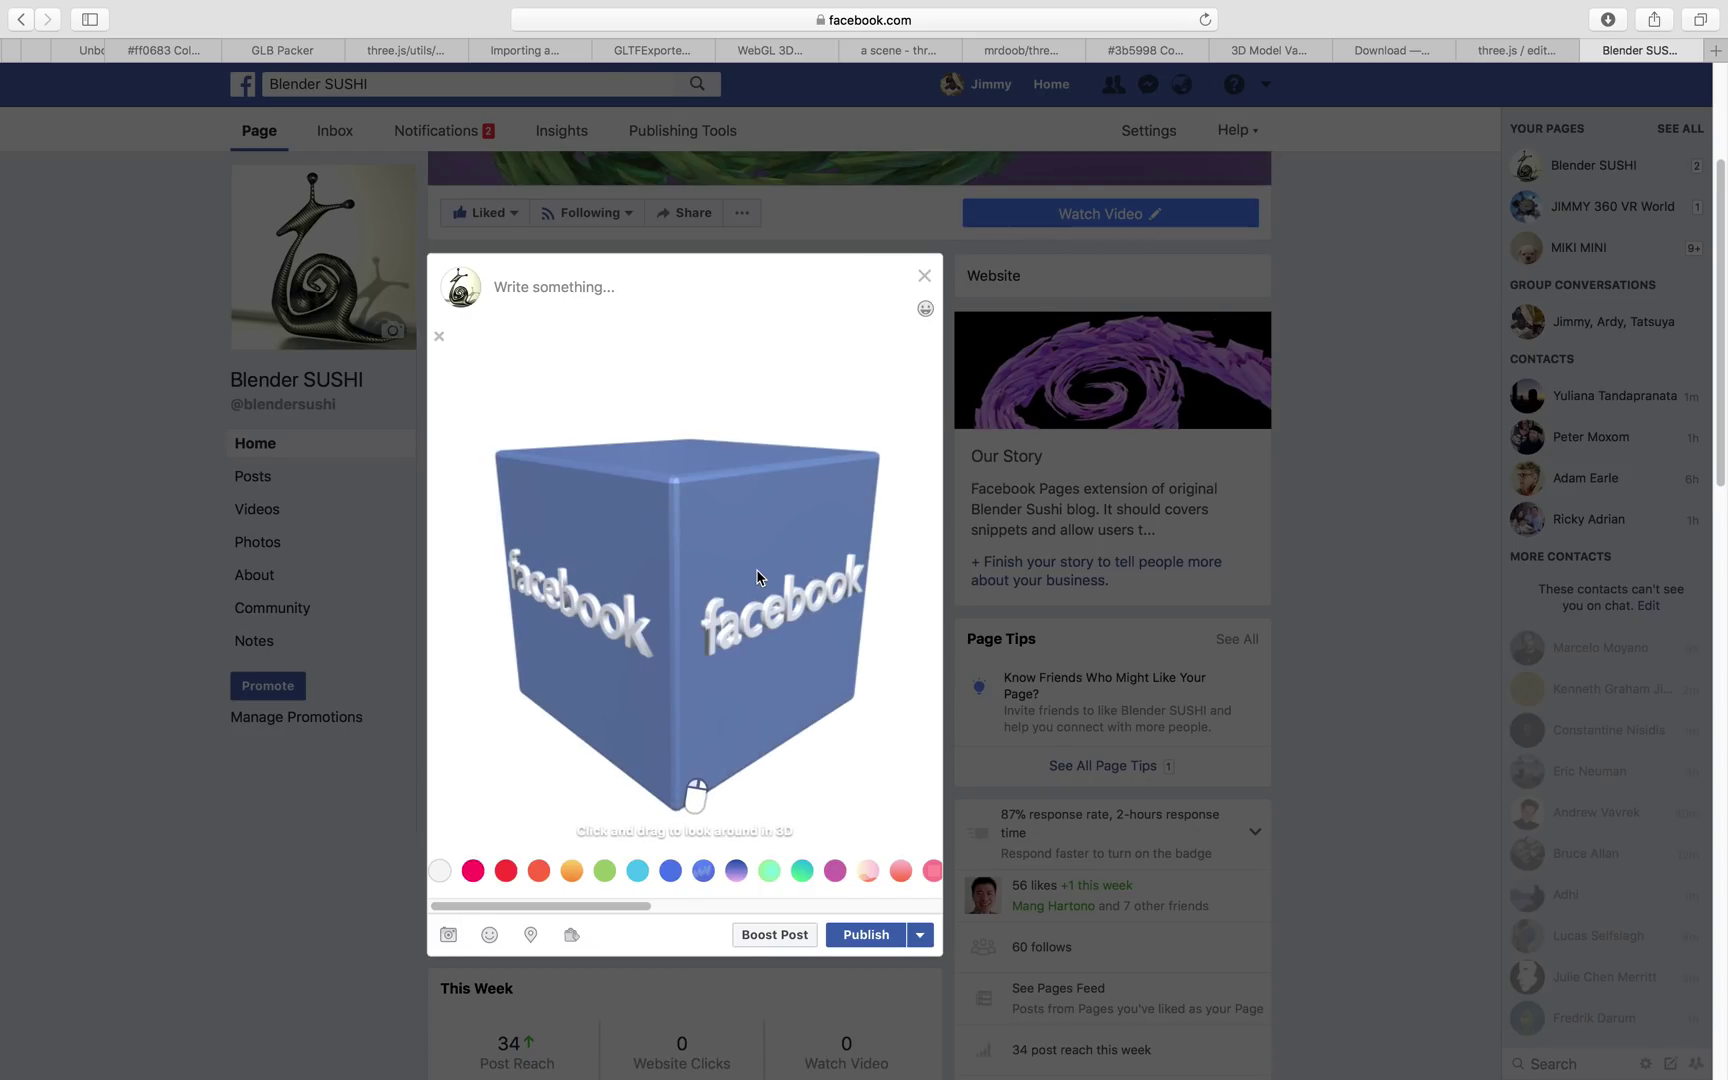
left_click_drag(726, 571, 727, 469)
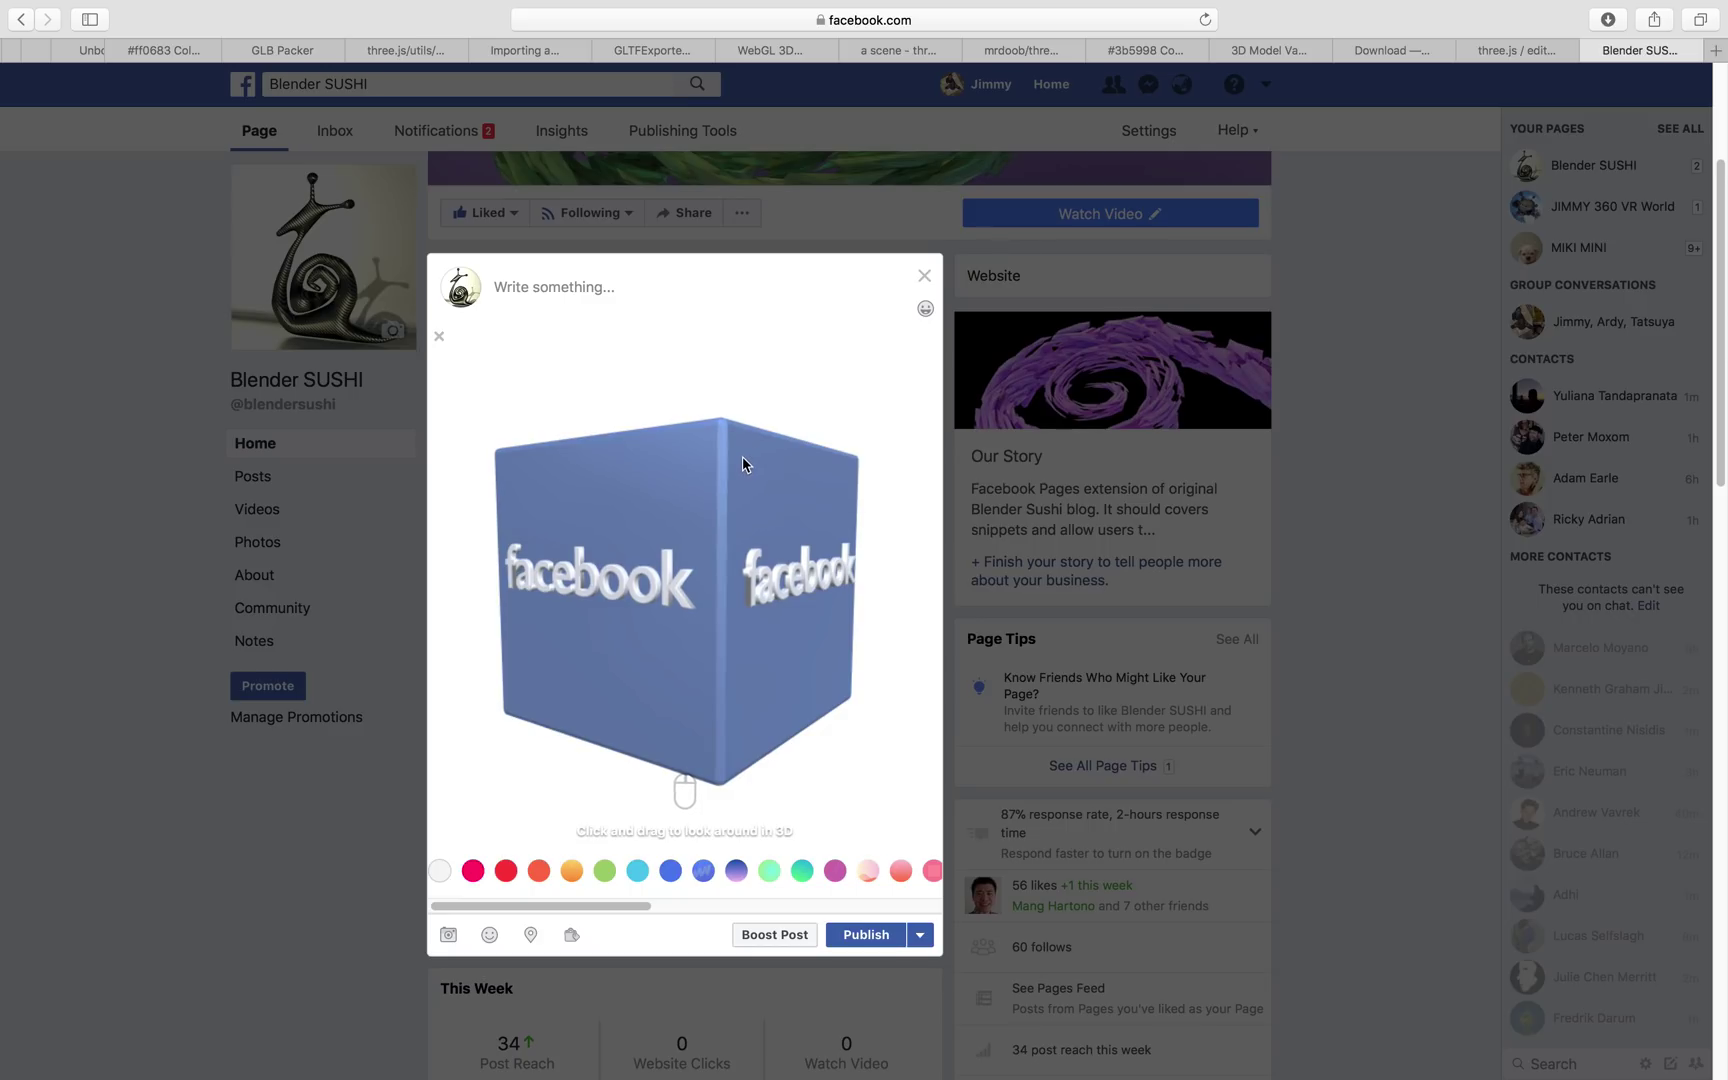
left_click_drag(742, 456, 738, 463)
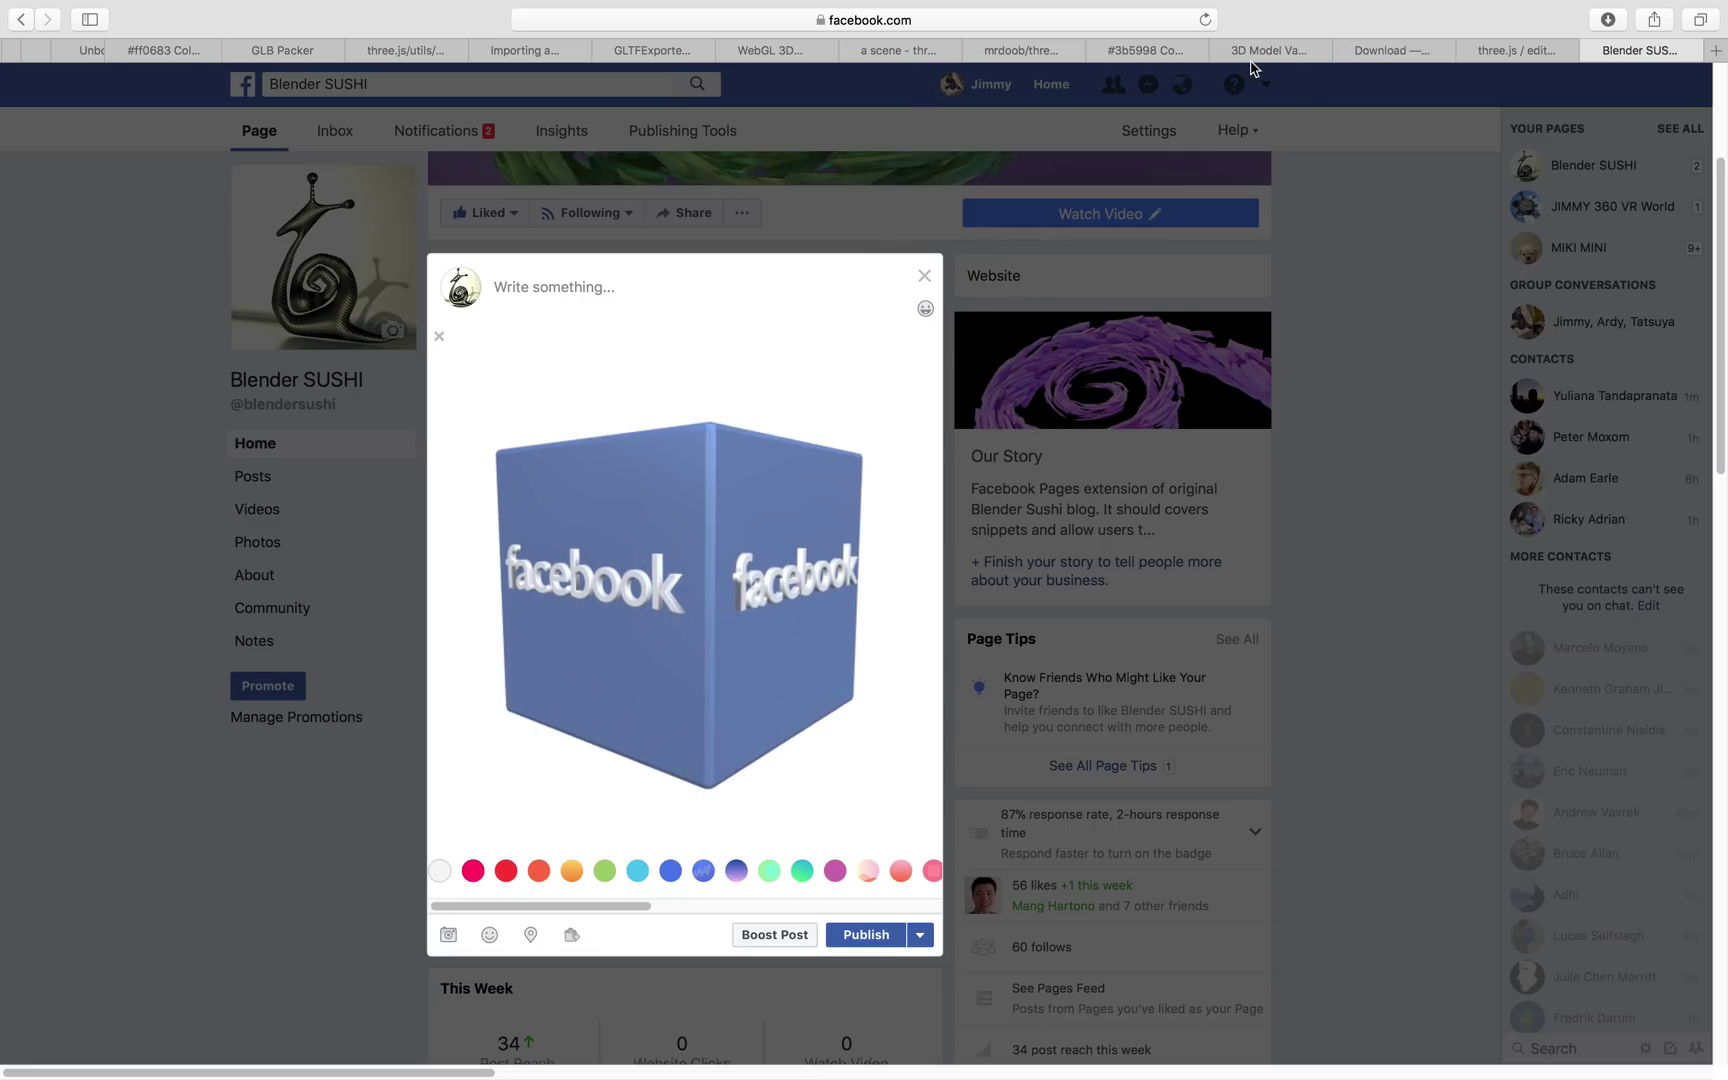
Read GitHub issue #13397 on GLTFExporter GLB compatibility with the Facebook viewer, especially the vertex color limitation.
left_click(663, 50)
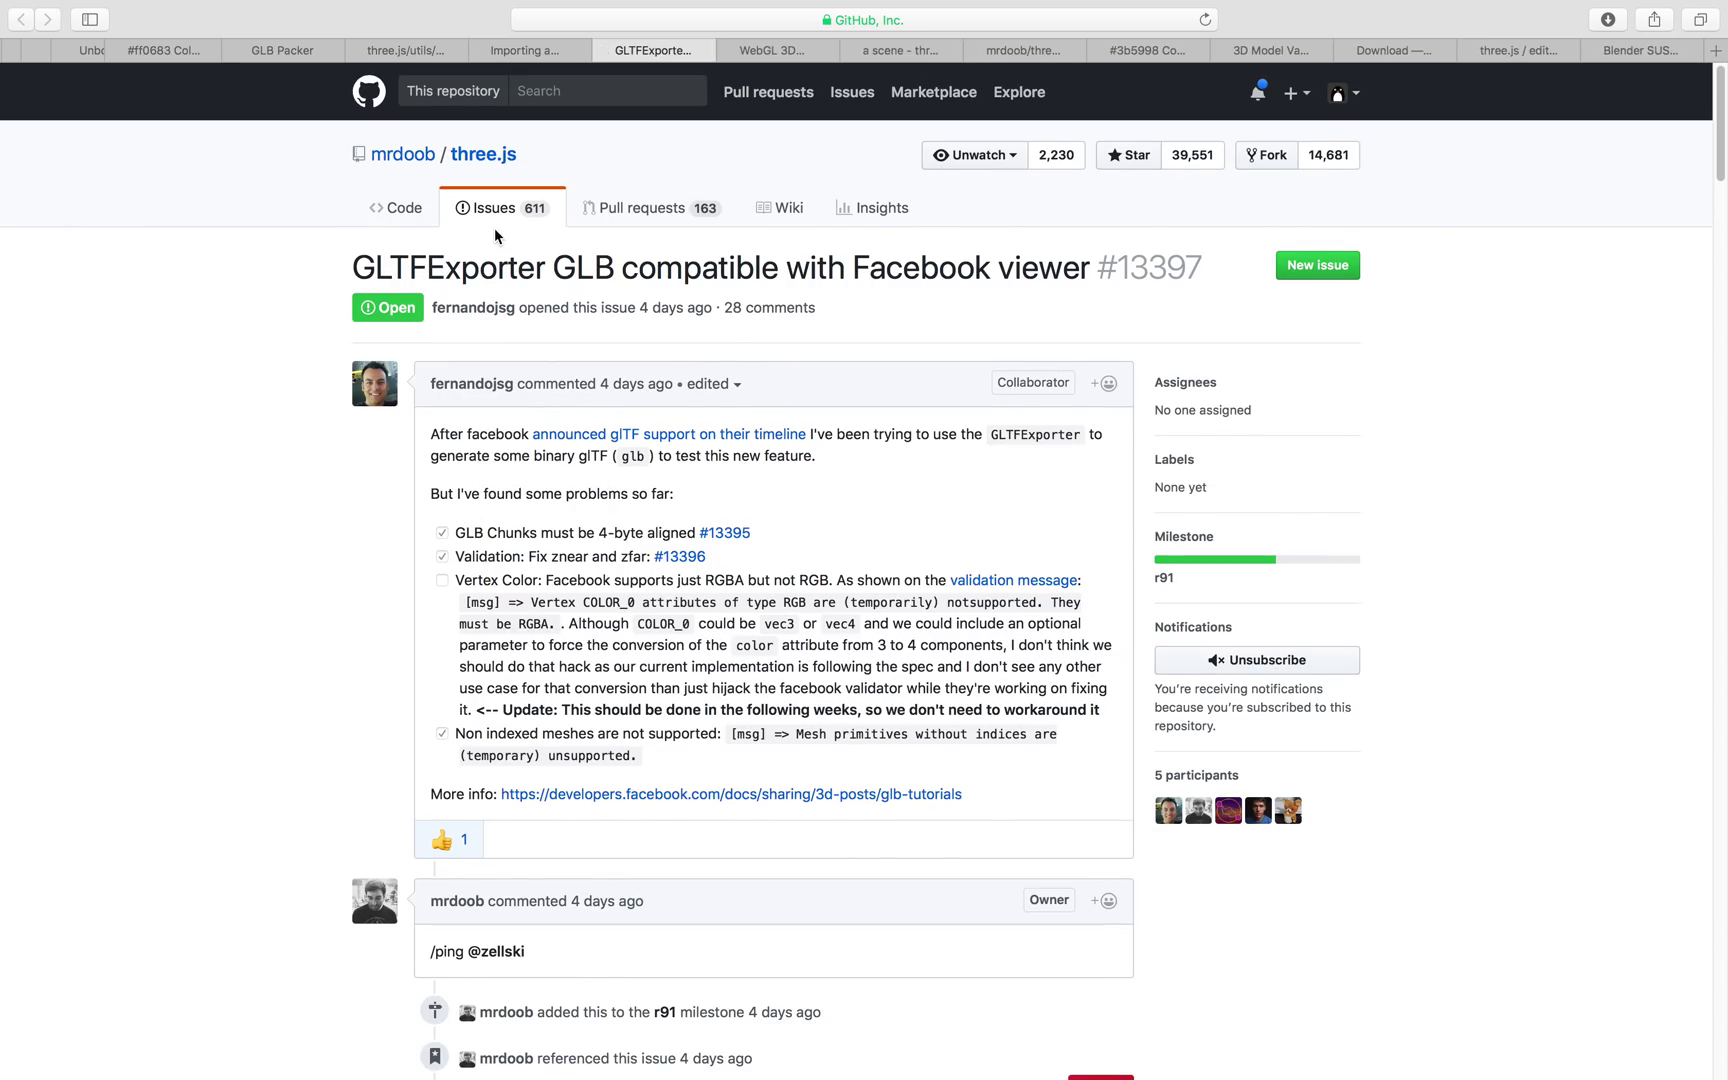
scroll(690, 495, "down", 1)
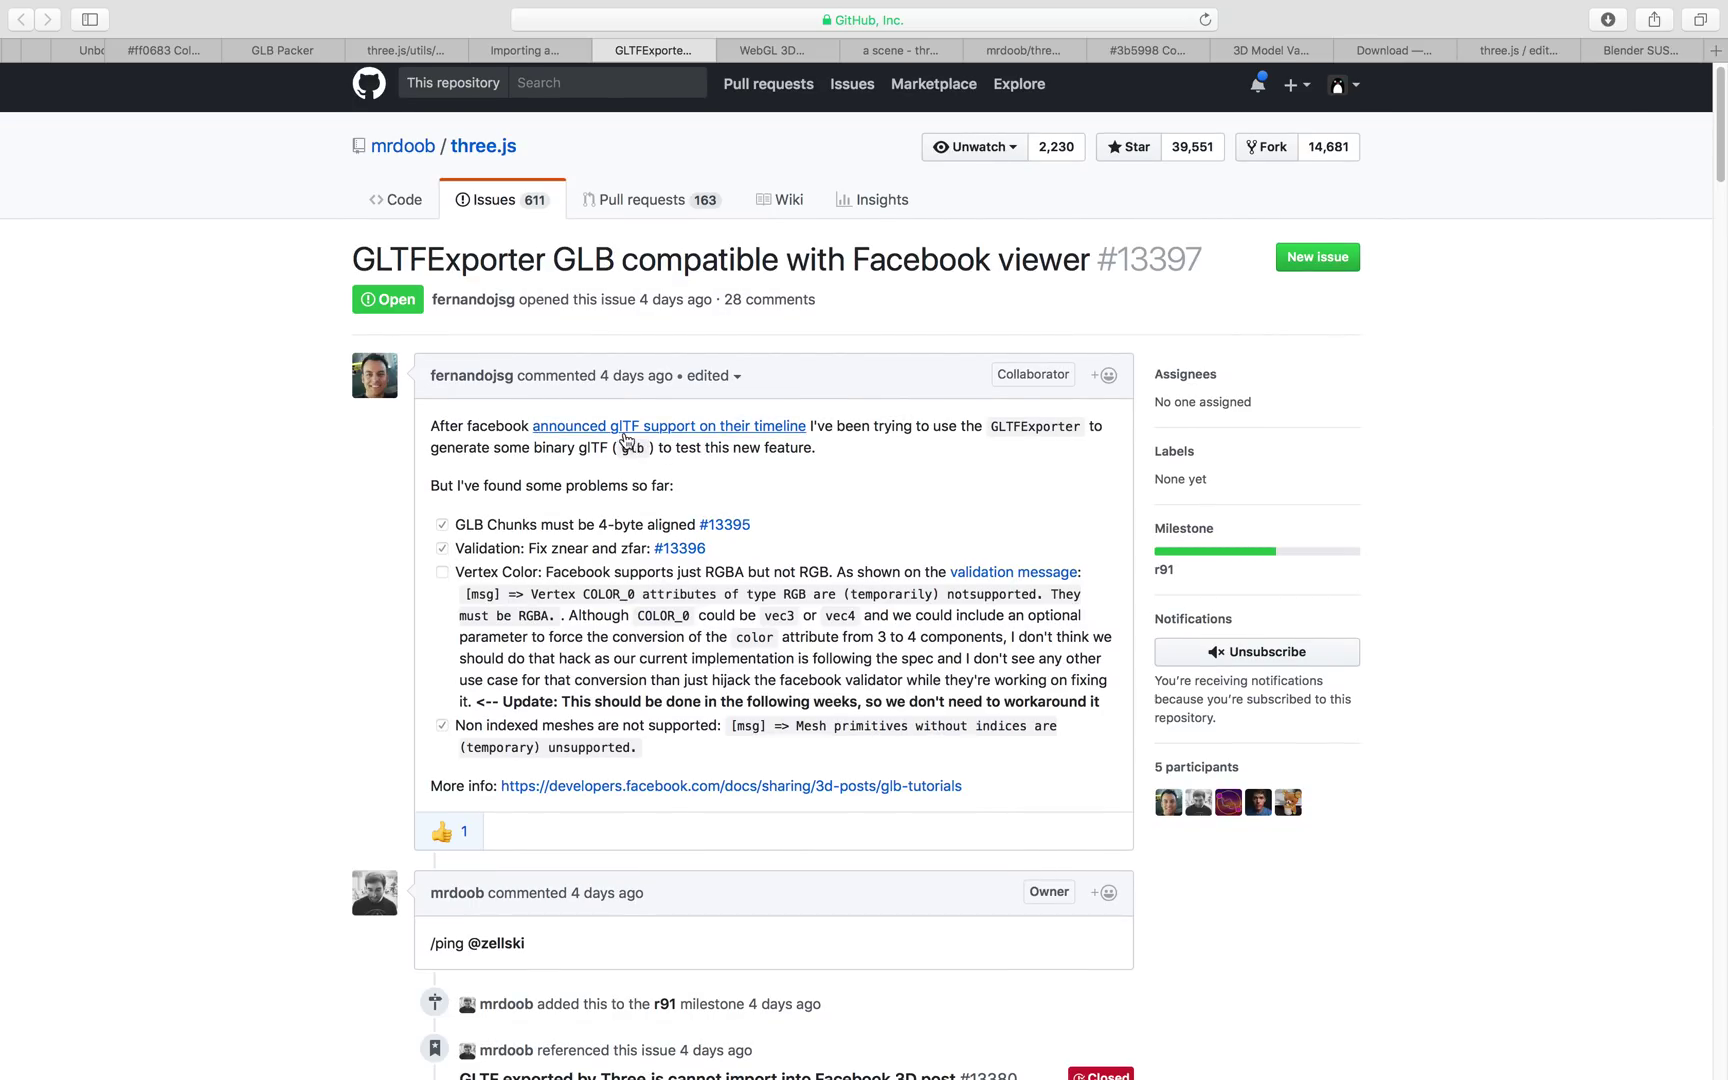
scroll(636, 444, "down", 1)
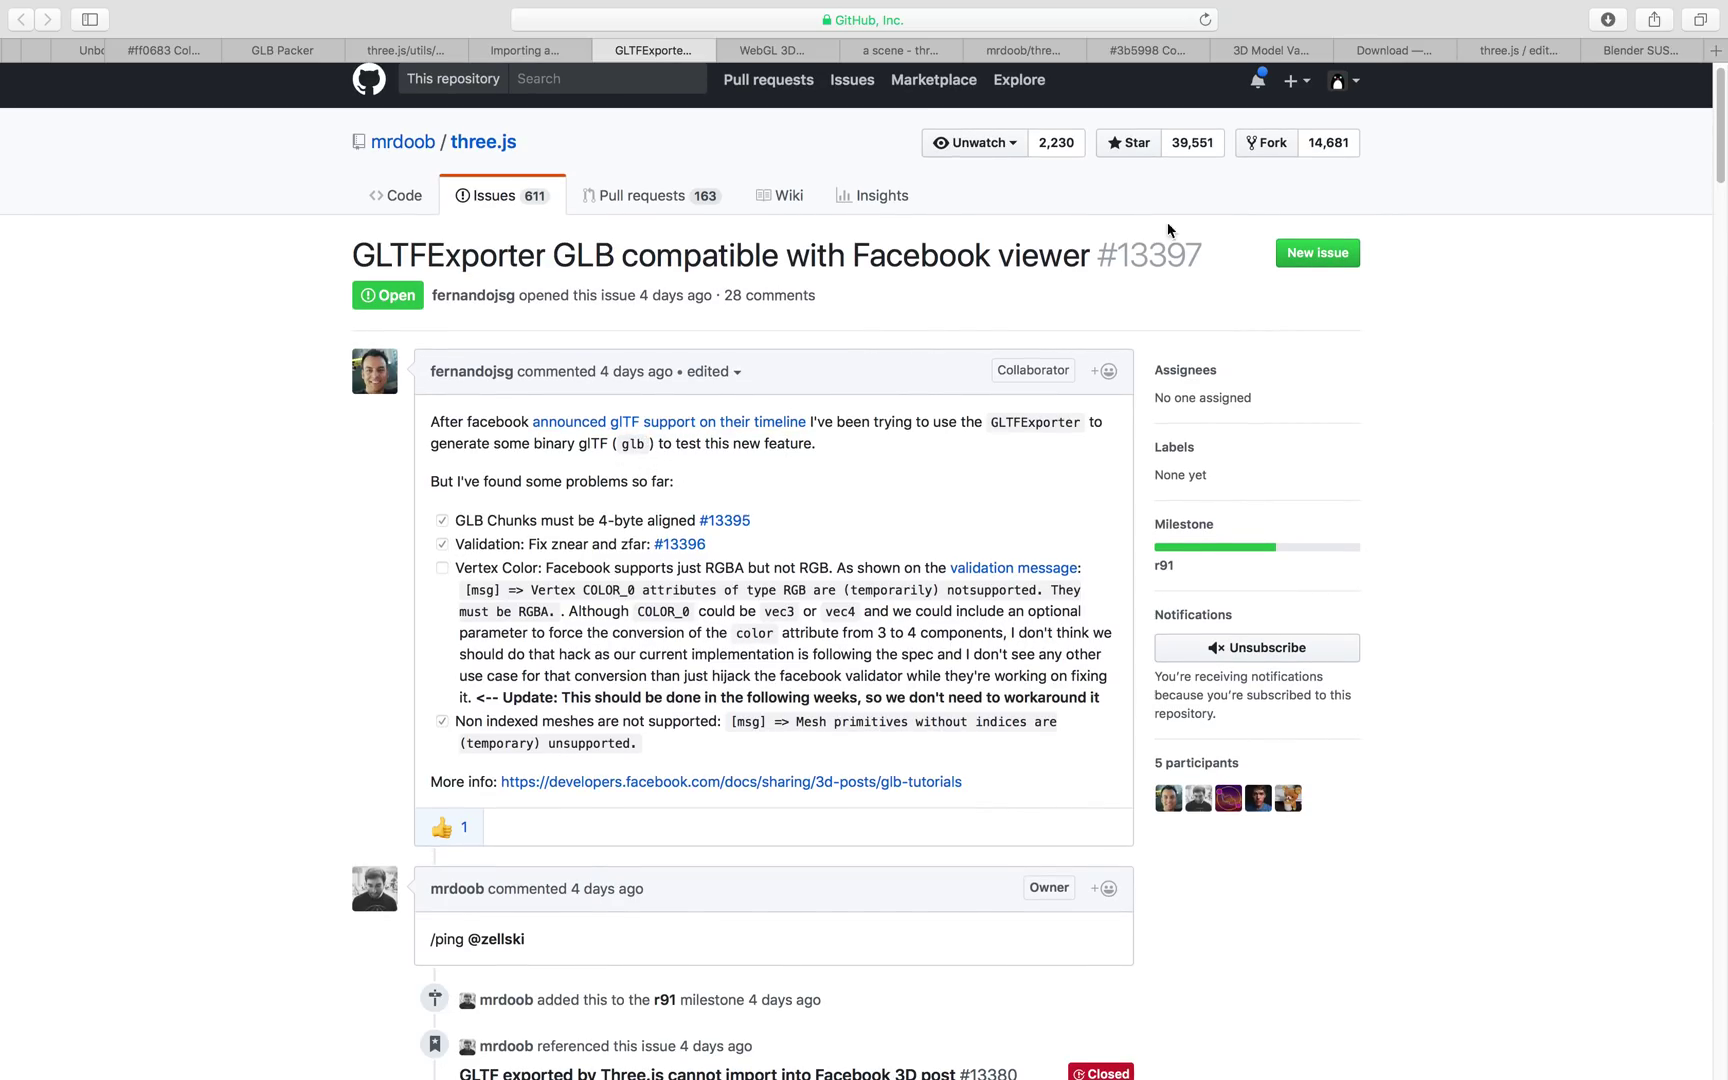
scroll(748, 470, "down", 3)
scroll(631, 526, "down", 5)
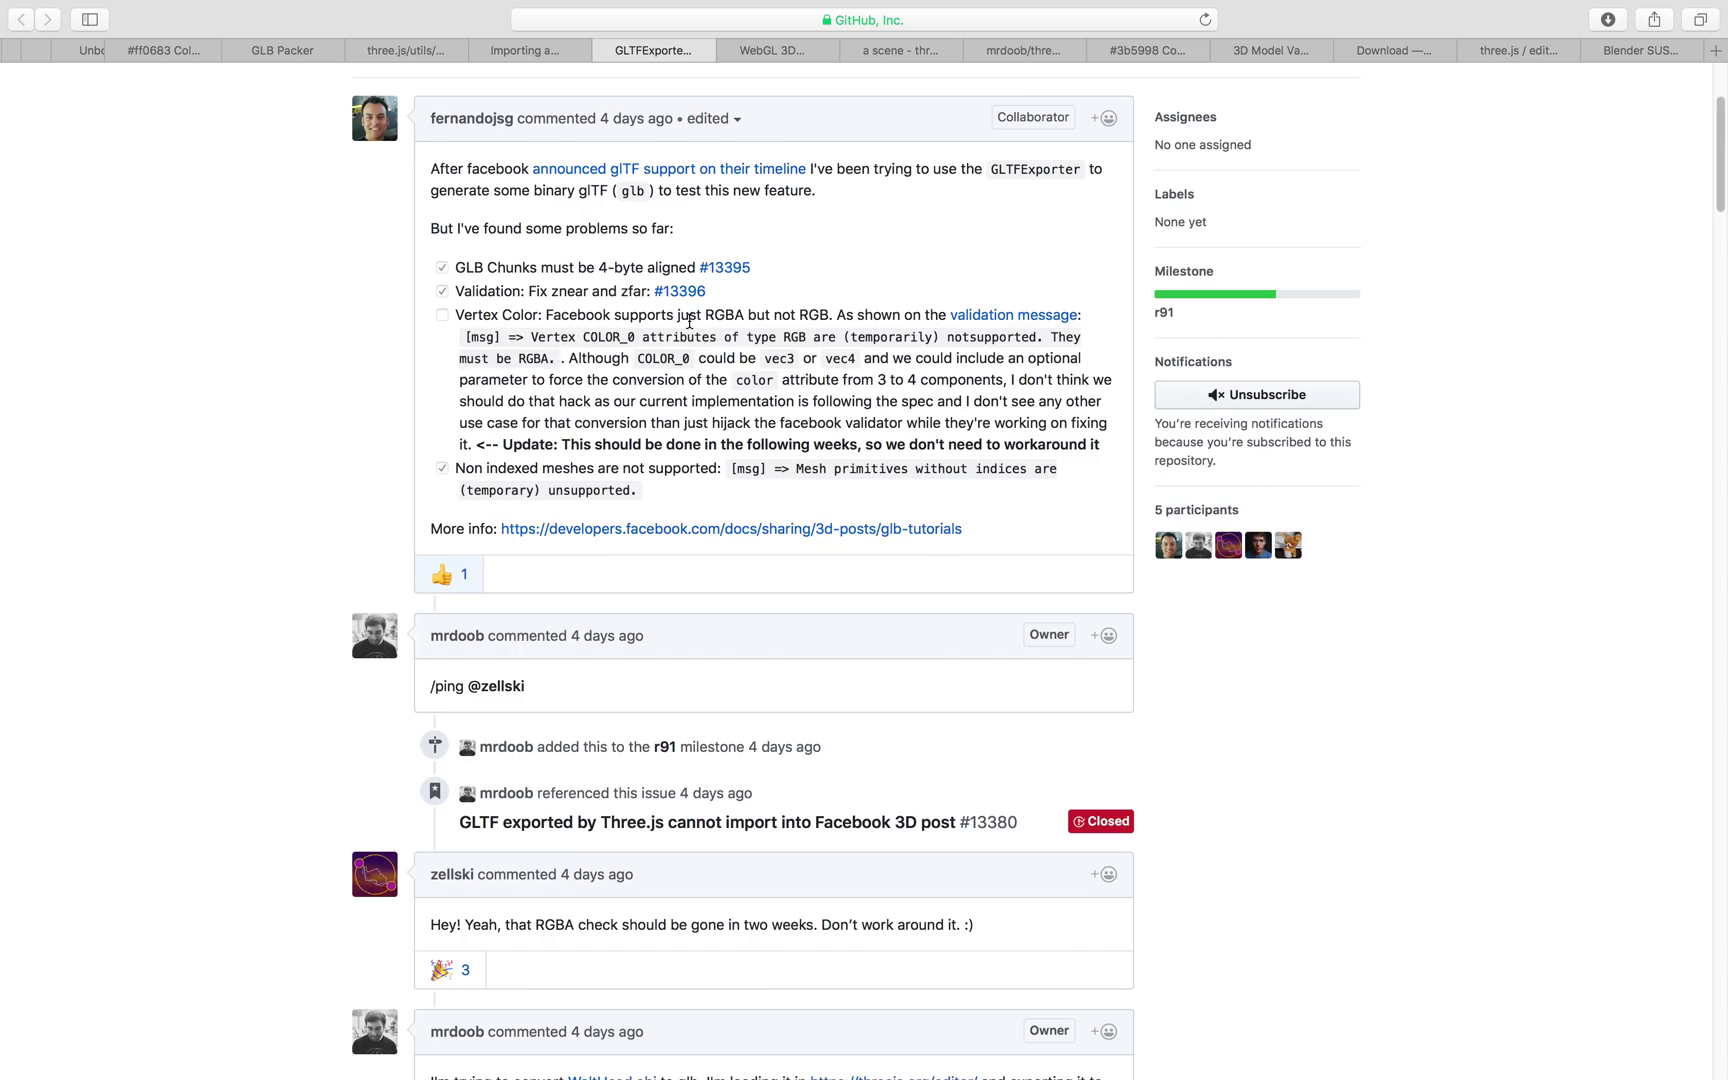
triple_click(718, 315)
left_click(810, 313)
scroll(626, 356, "up", 1)
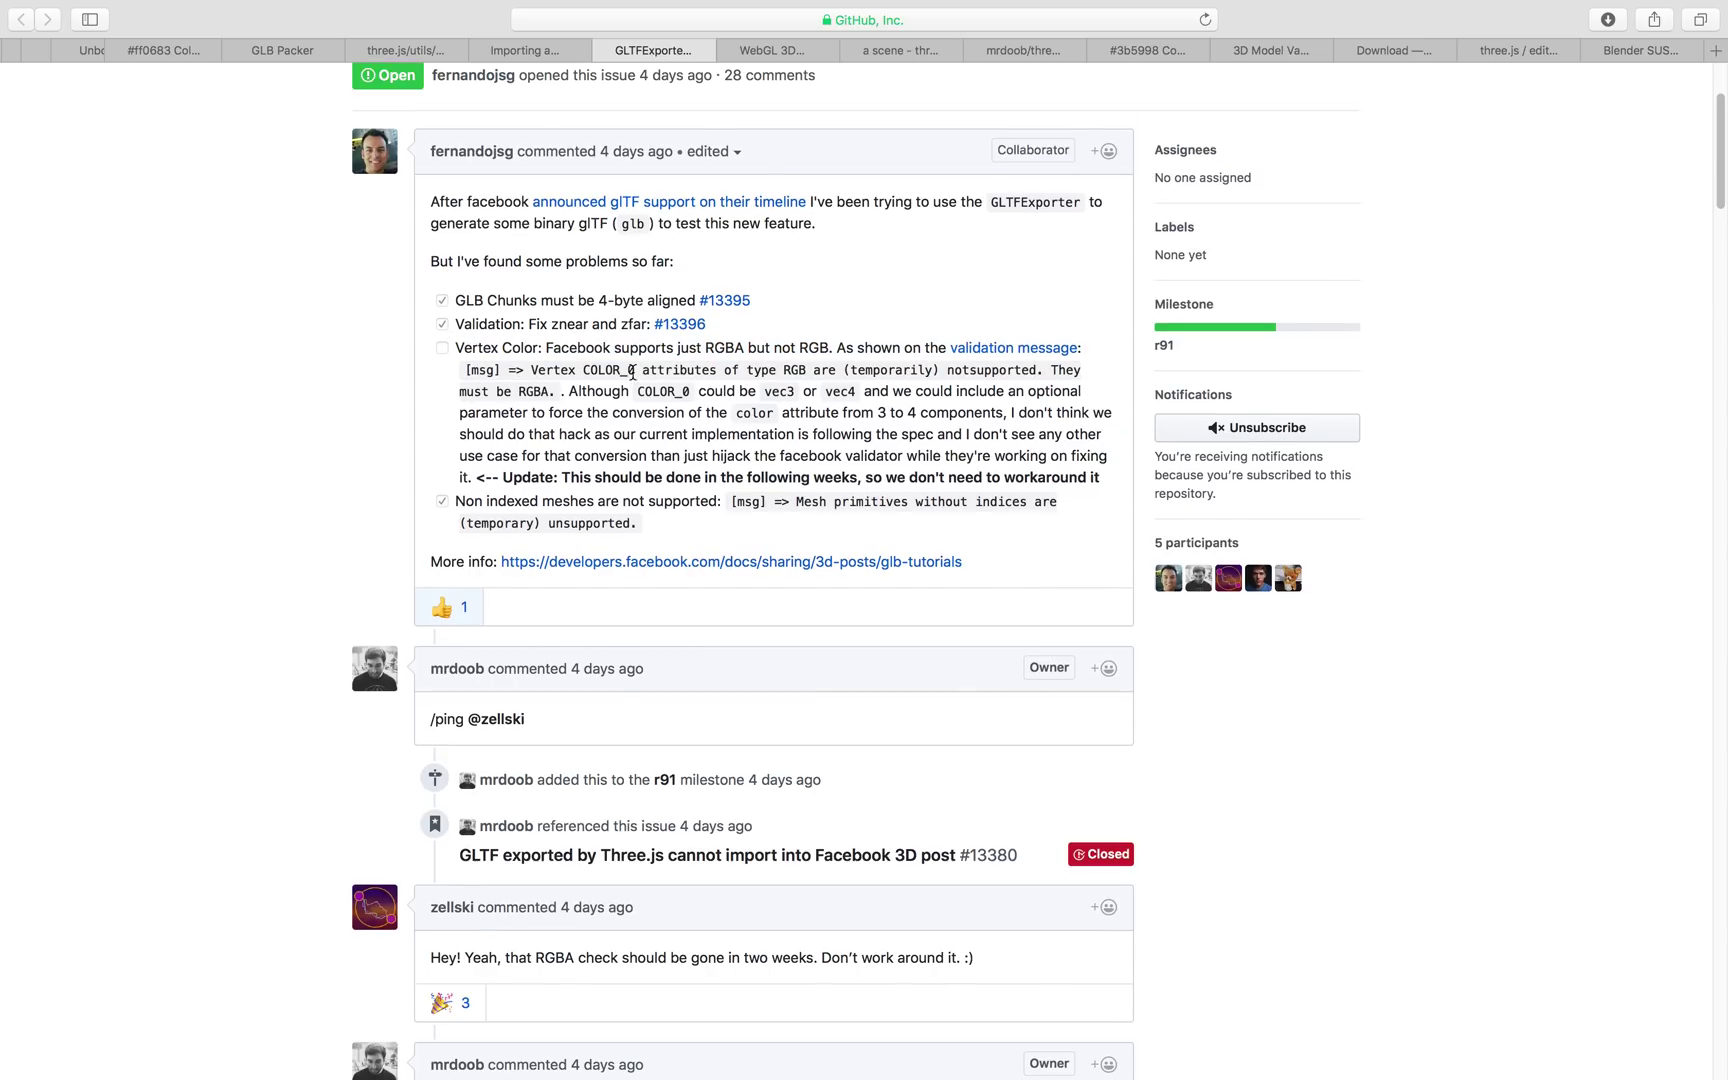
scroll(600, 362, "up", 1)
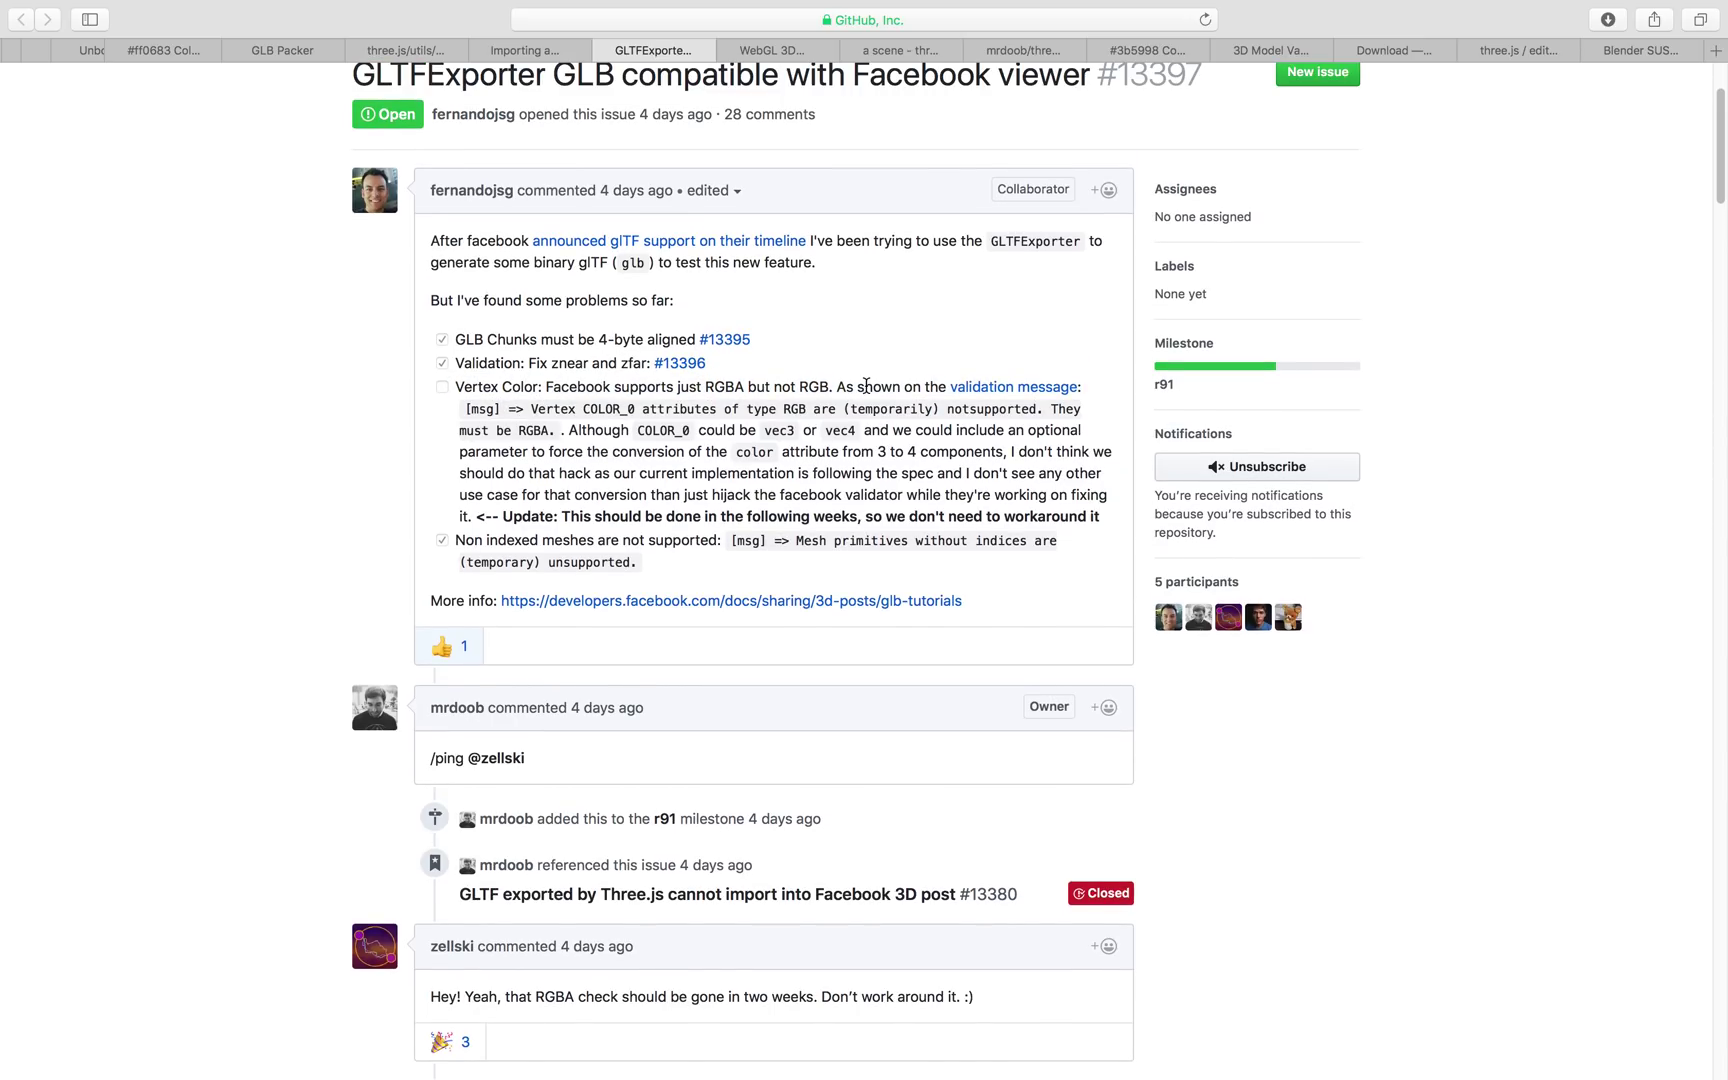
Return to the Facebook post and spin the cube preview around once more.
left_click(1633, 50)
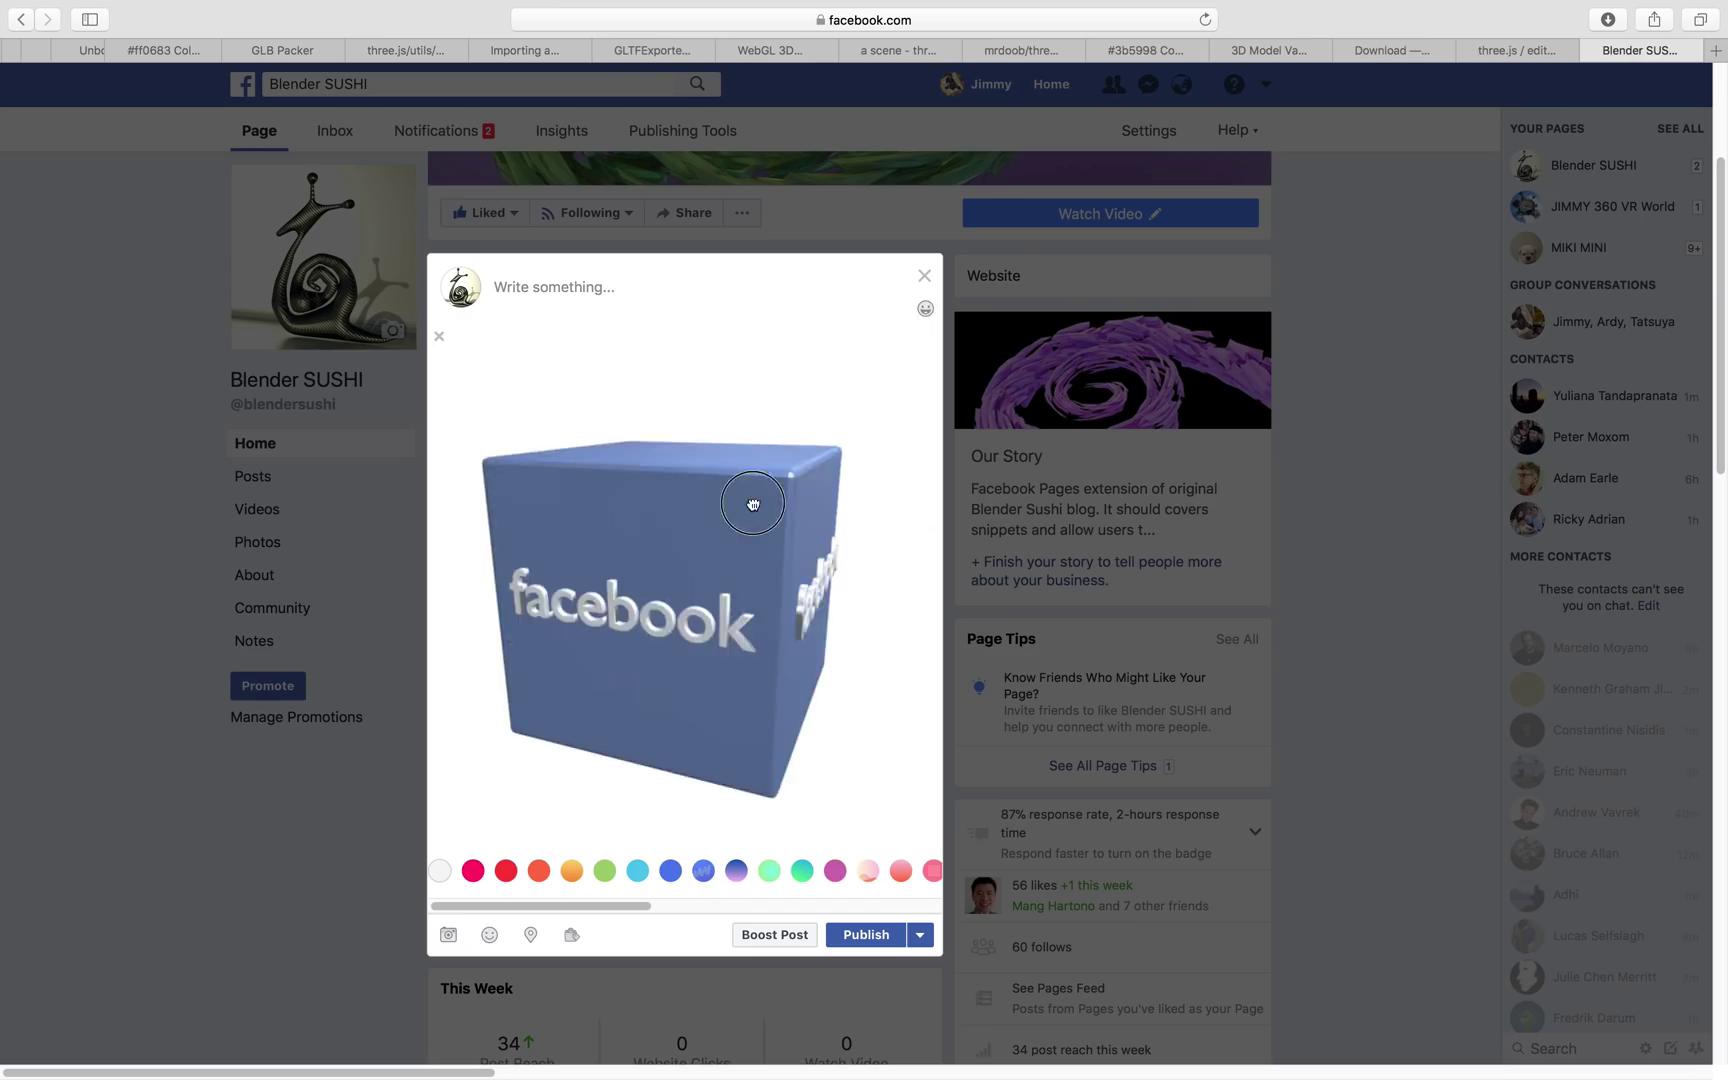
left_click_drag(664, 420, 1146, 470)
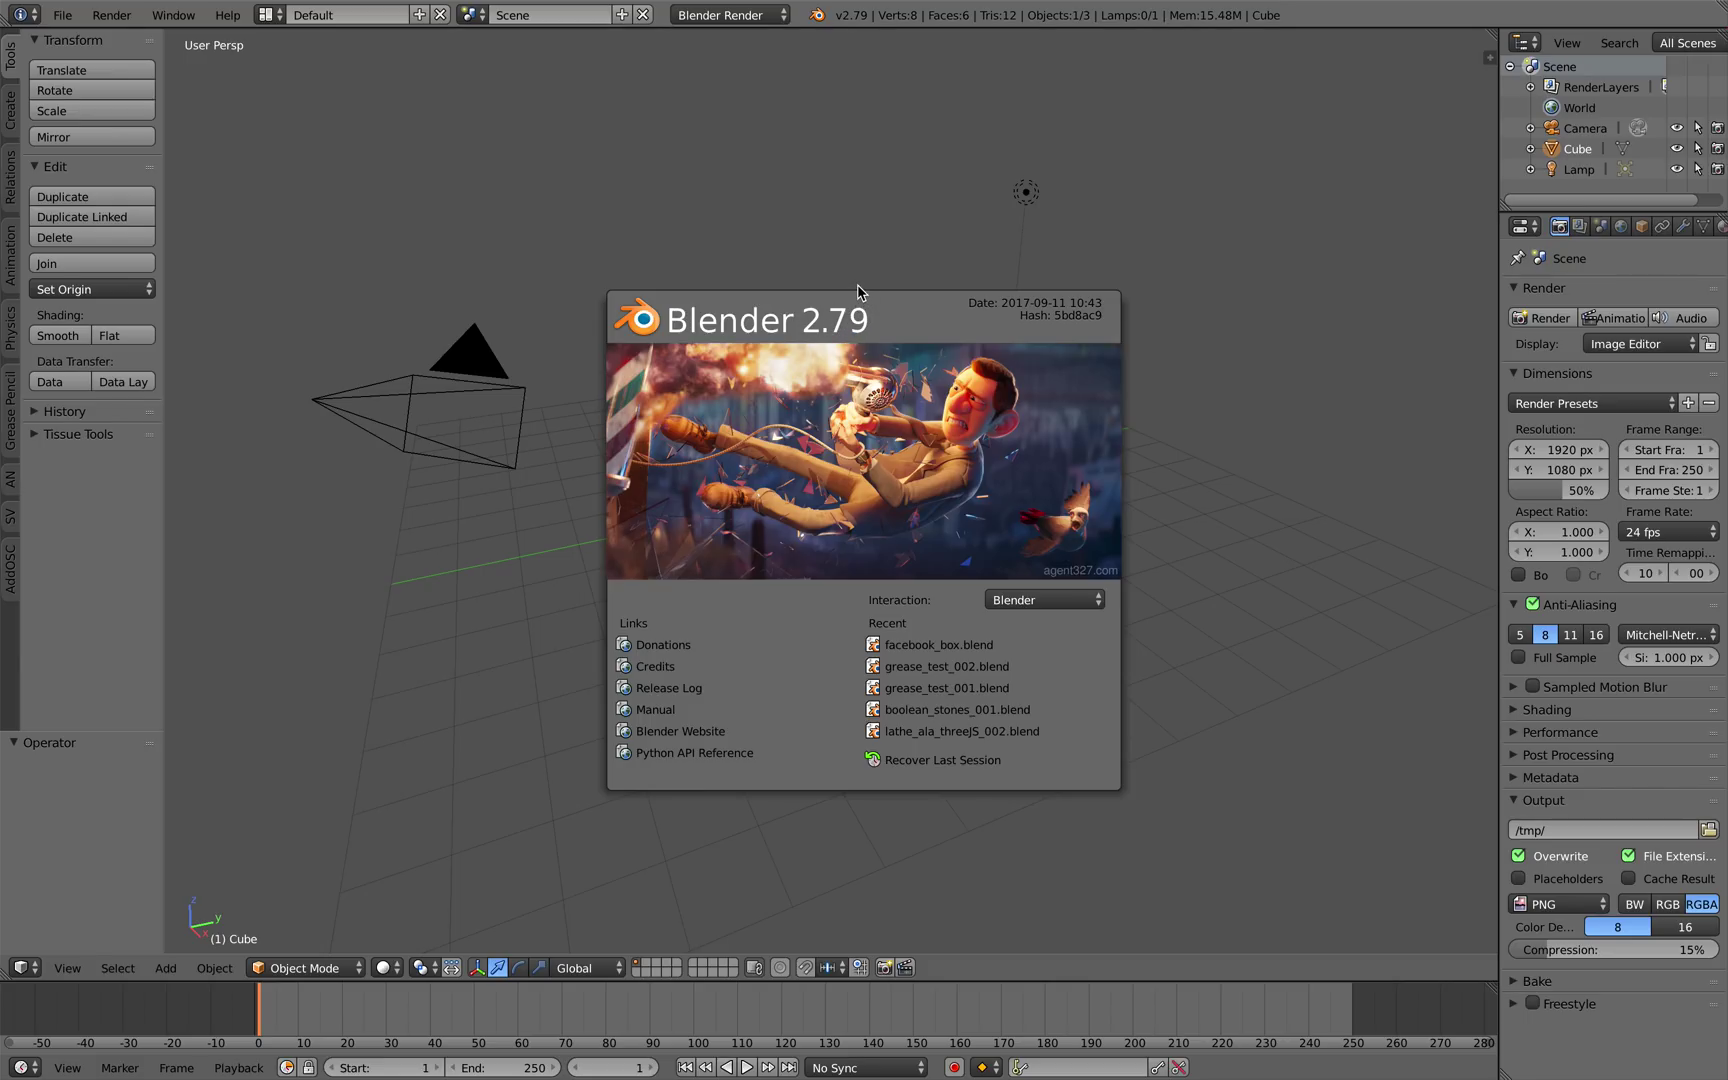
Switch to Blender, dismiss the splash screen and look around the default scene.
left_click(850, 249)
scroll(856, 380, "up", 3)
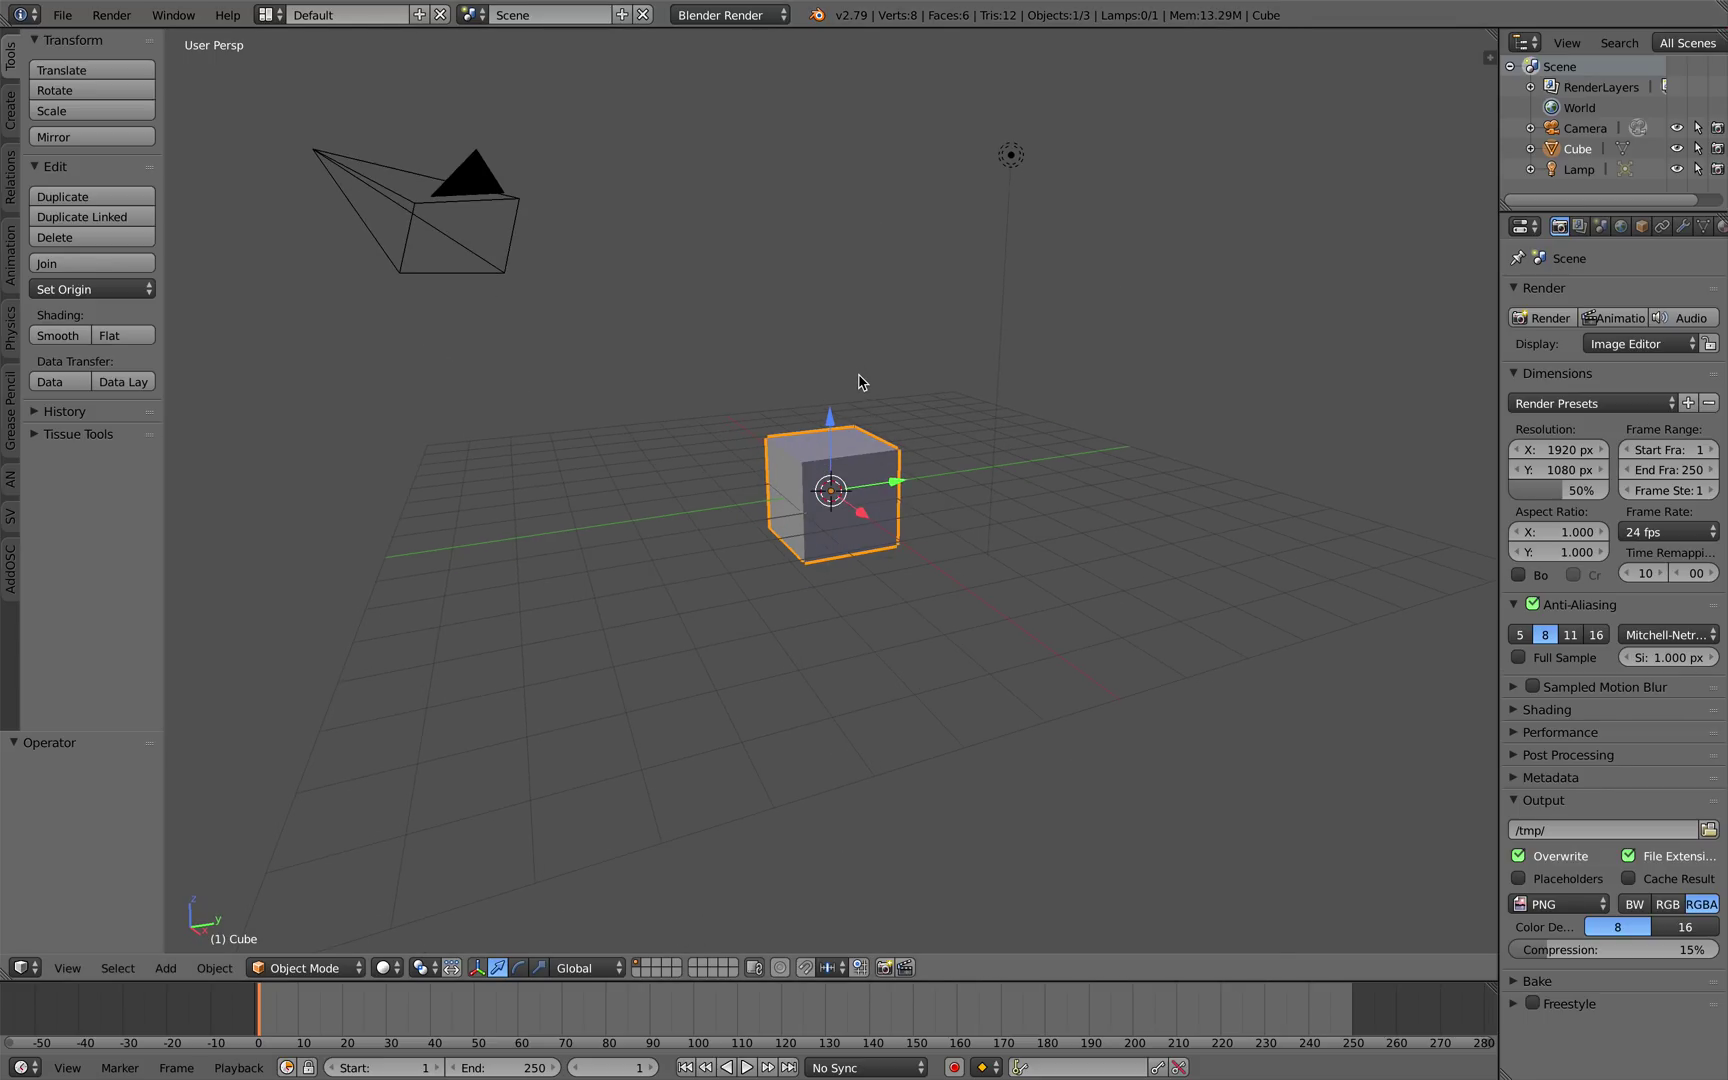
middle_click_drag(855, 390, 733, 370)
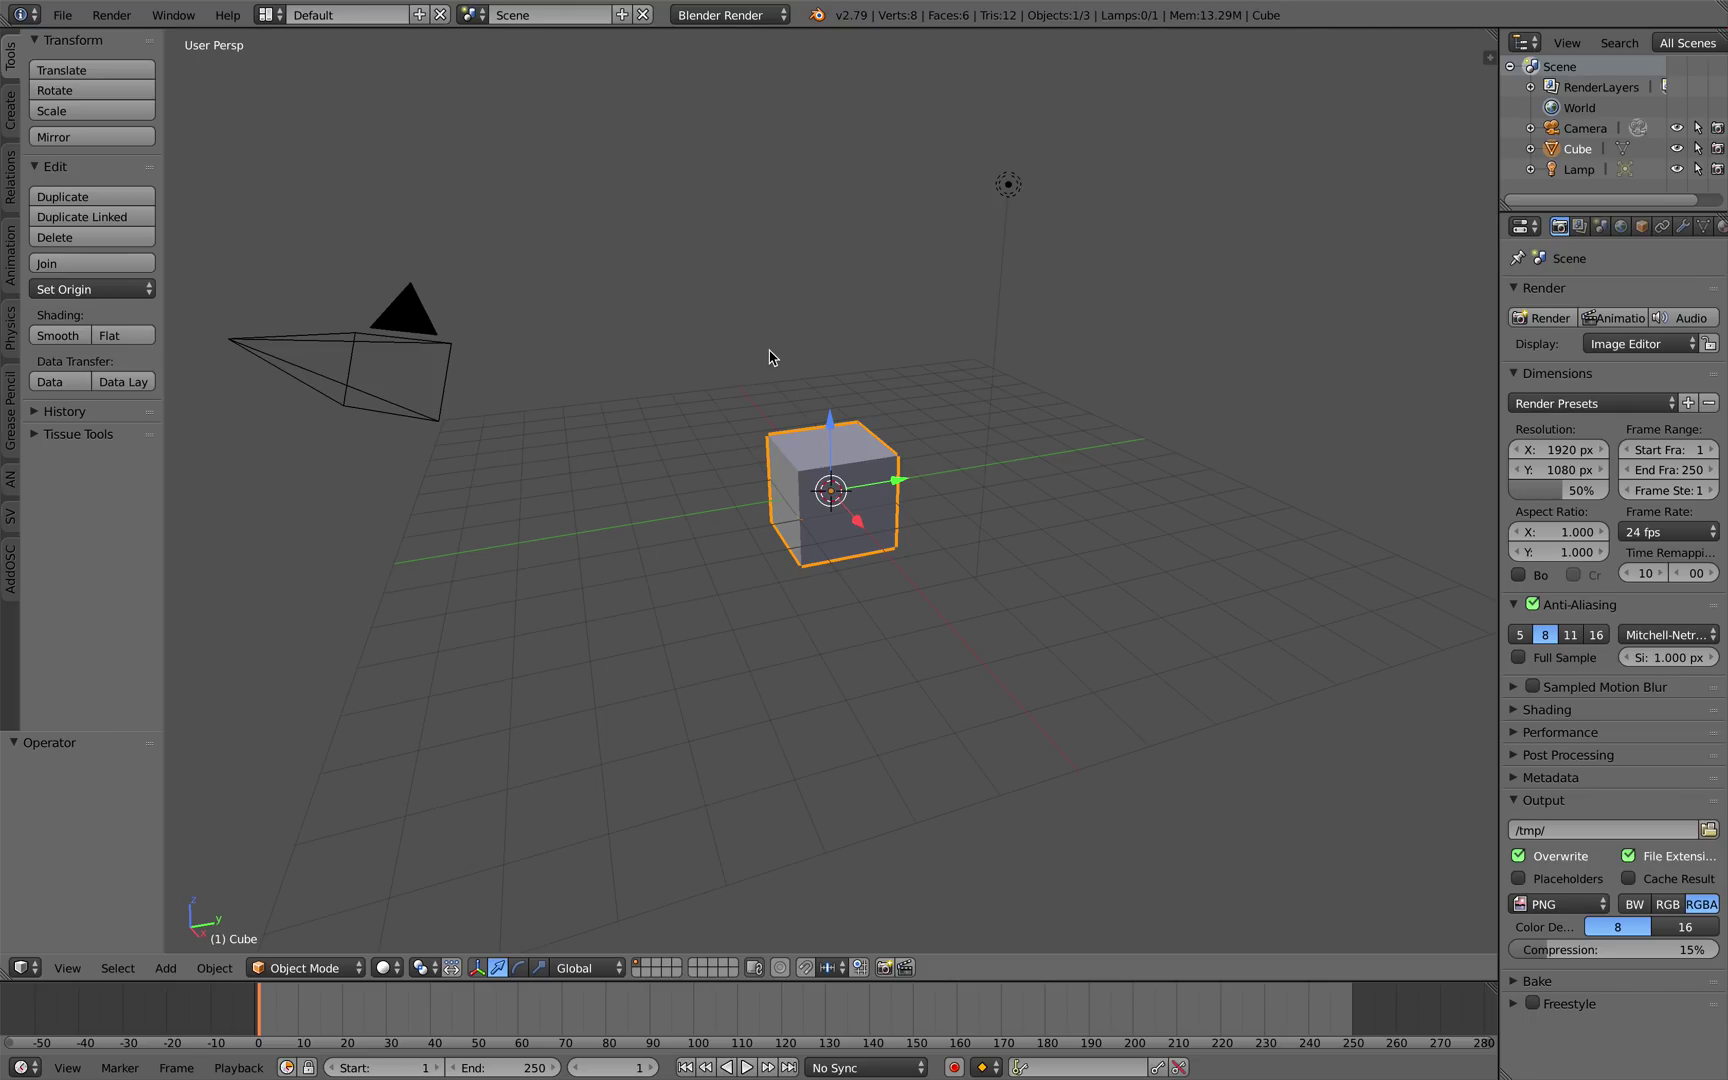
scroll(769, 357, "down", 2)
middle_click_drag(812, 415, 830, 412)
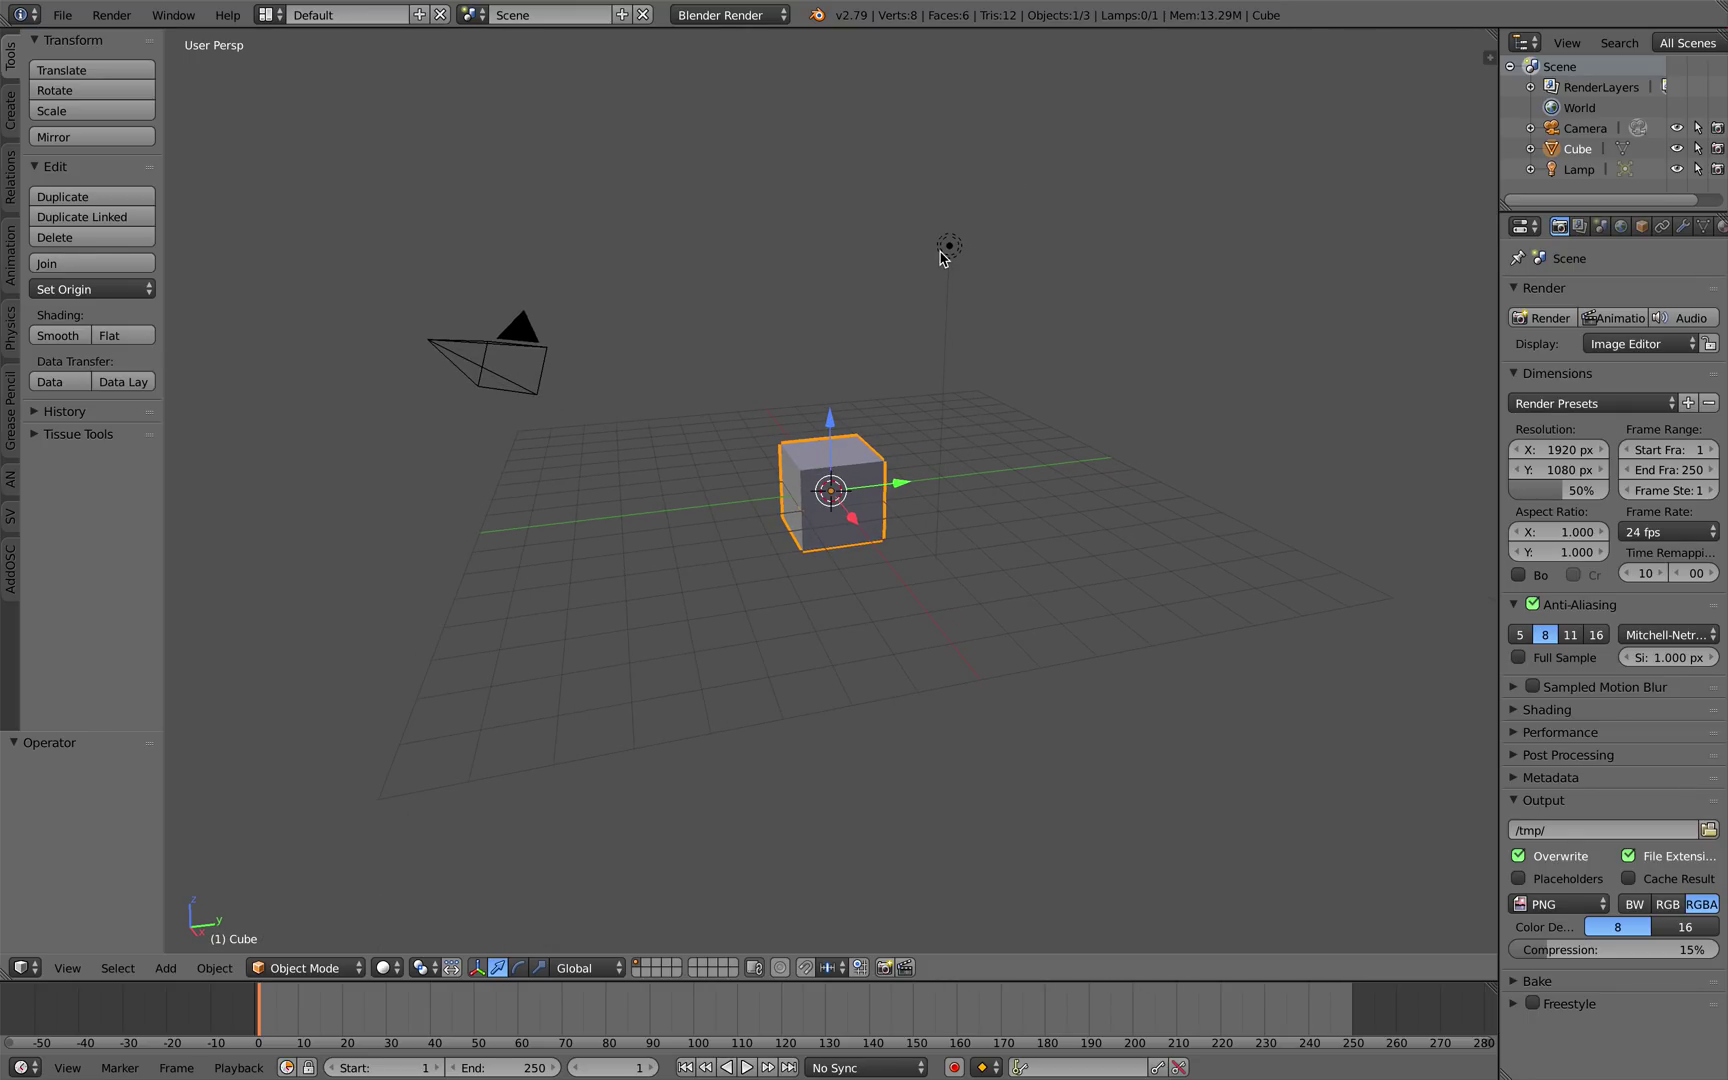
Delete the default camera and lamp from the scene.
right_click(940, 258)
right_click(537, 352)
middle_click_drag(614, 362, 669, 364)
right_click(950, 270, "shift")
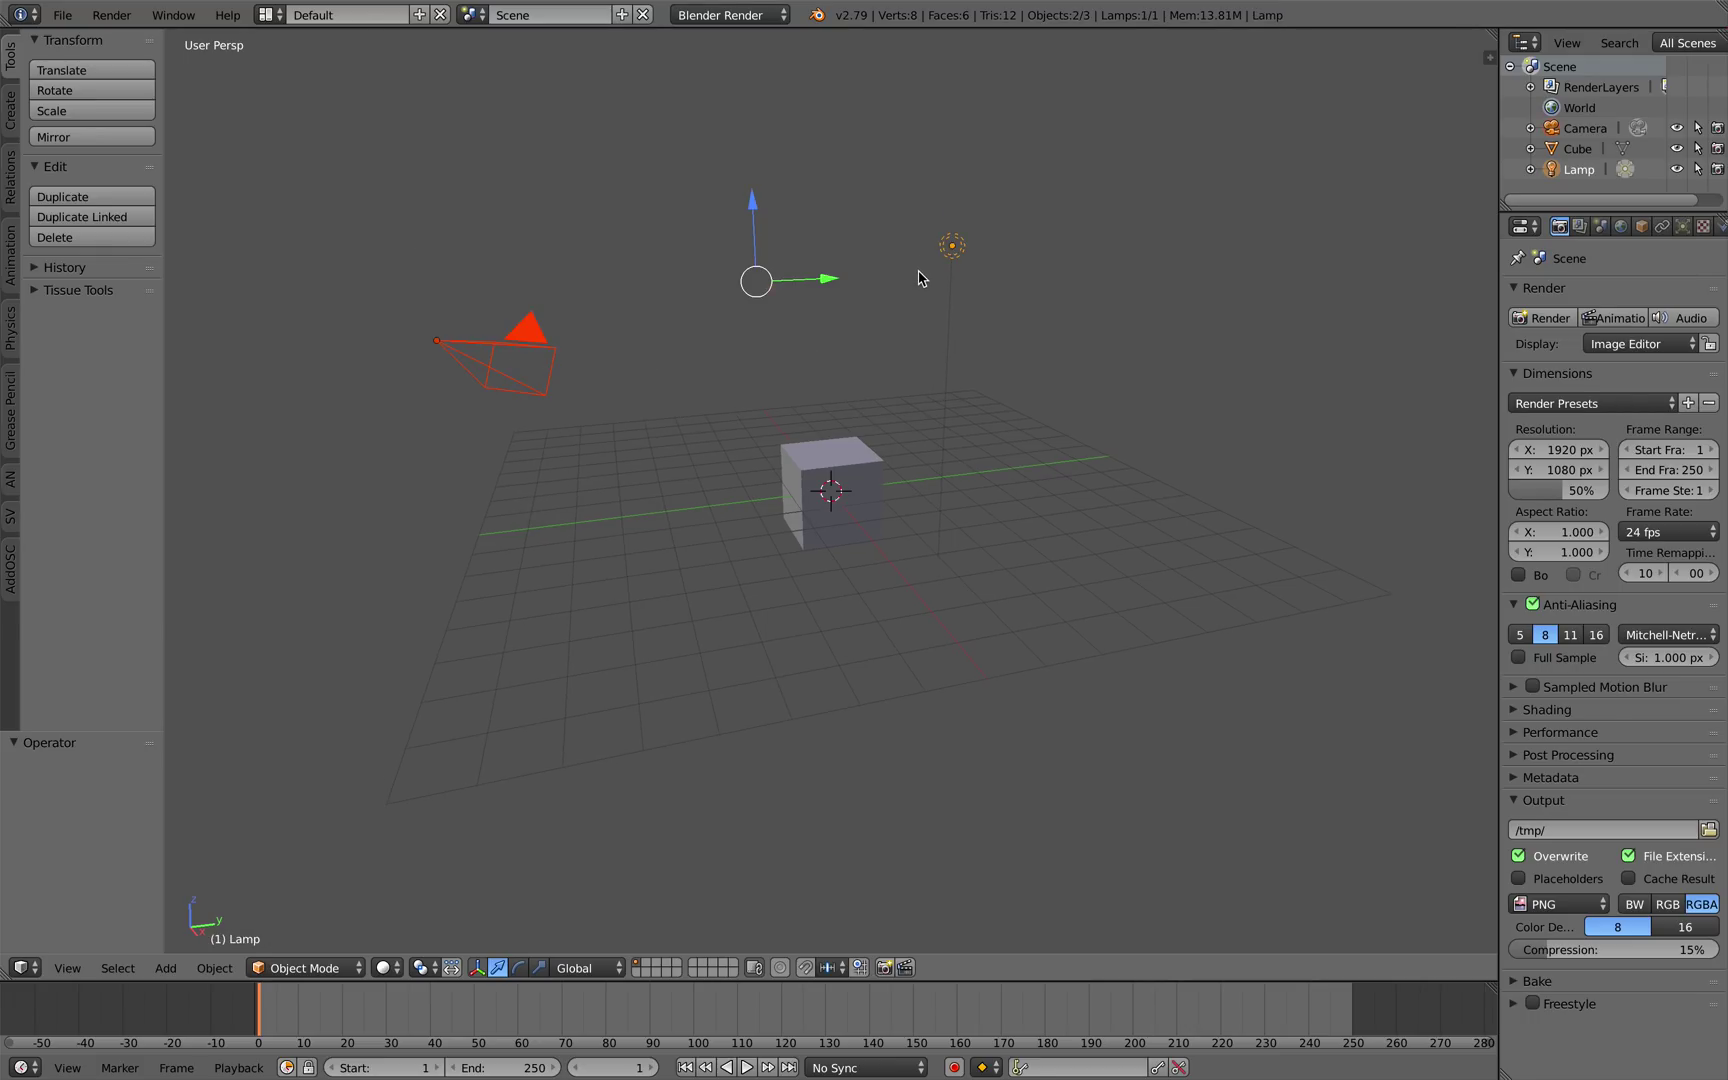
key("x")
left_click(920, 278)
scroll(895, 386, "up", 5)
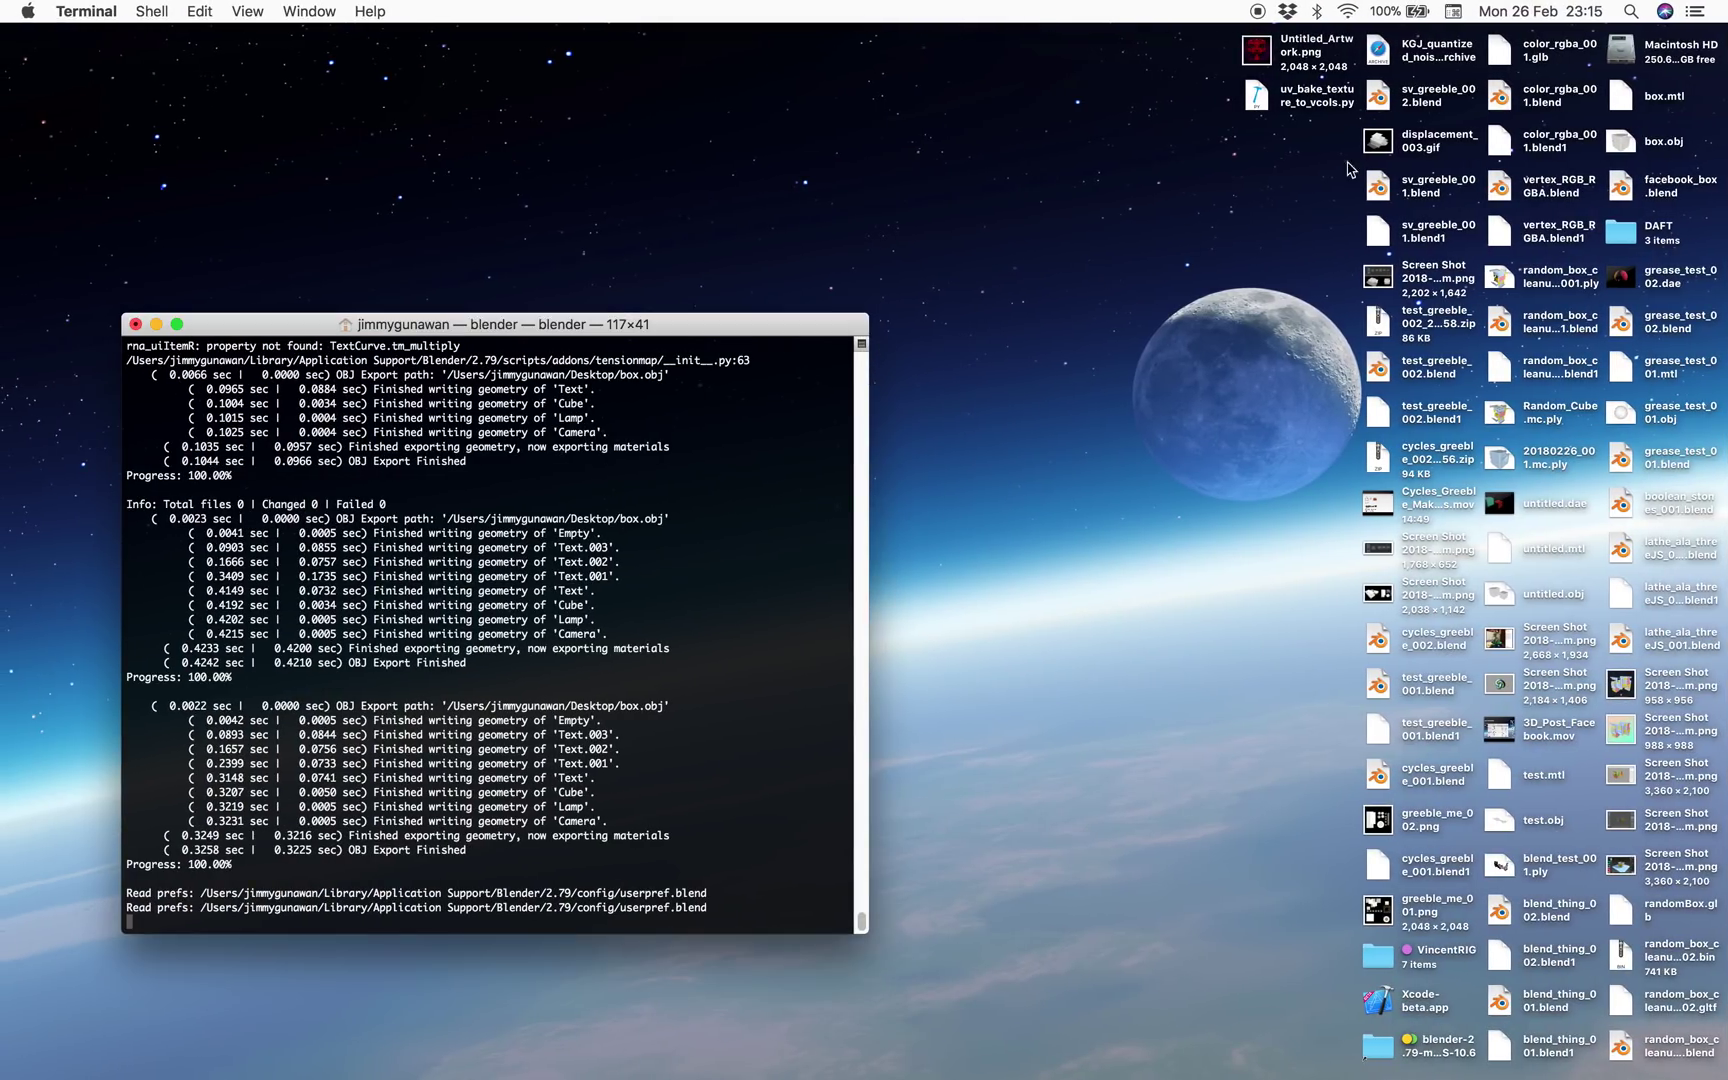
Preview box.obj on the desktop, inspect the cube in the three.js editor, and switch back to Blender.
left_click(1618, 140)
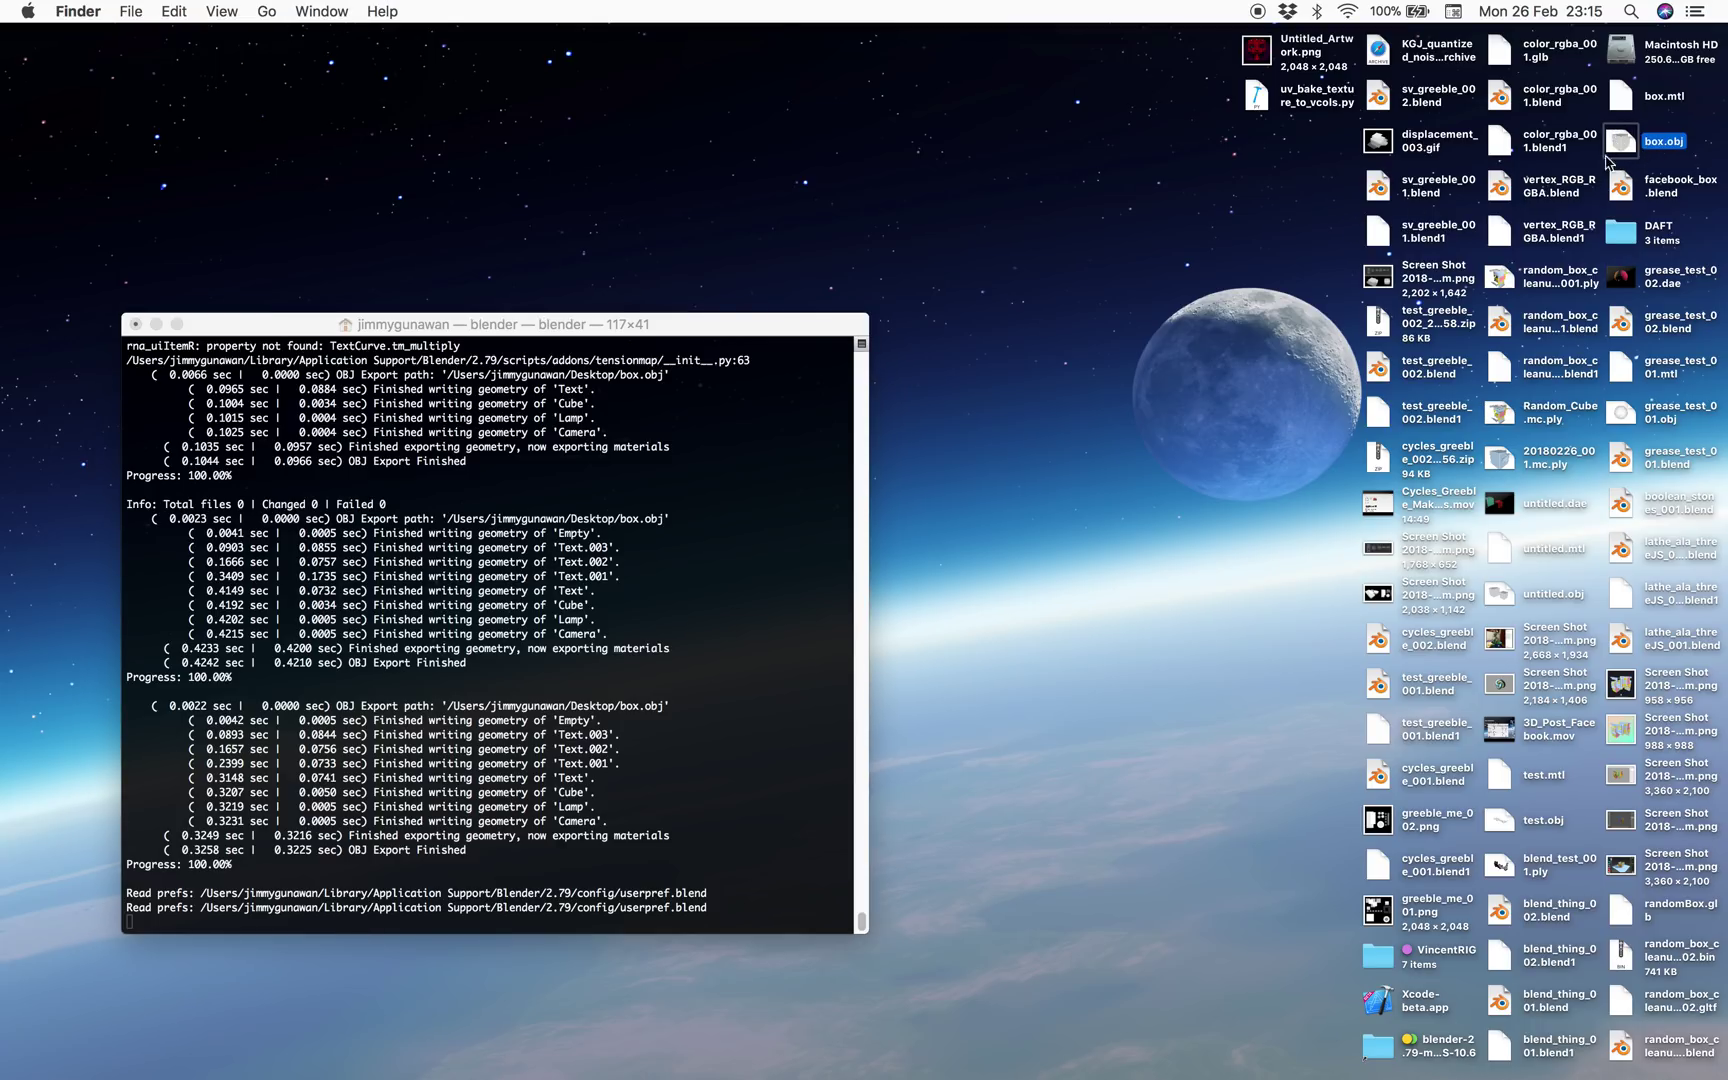
key("space")
left_click_drag(833, 490, 740, 500)
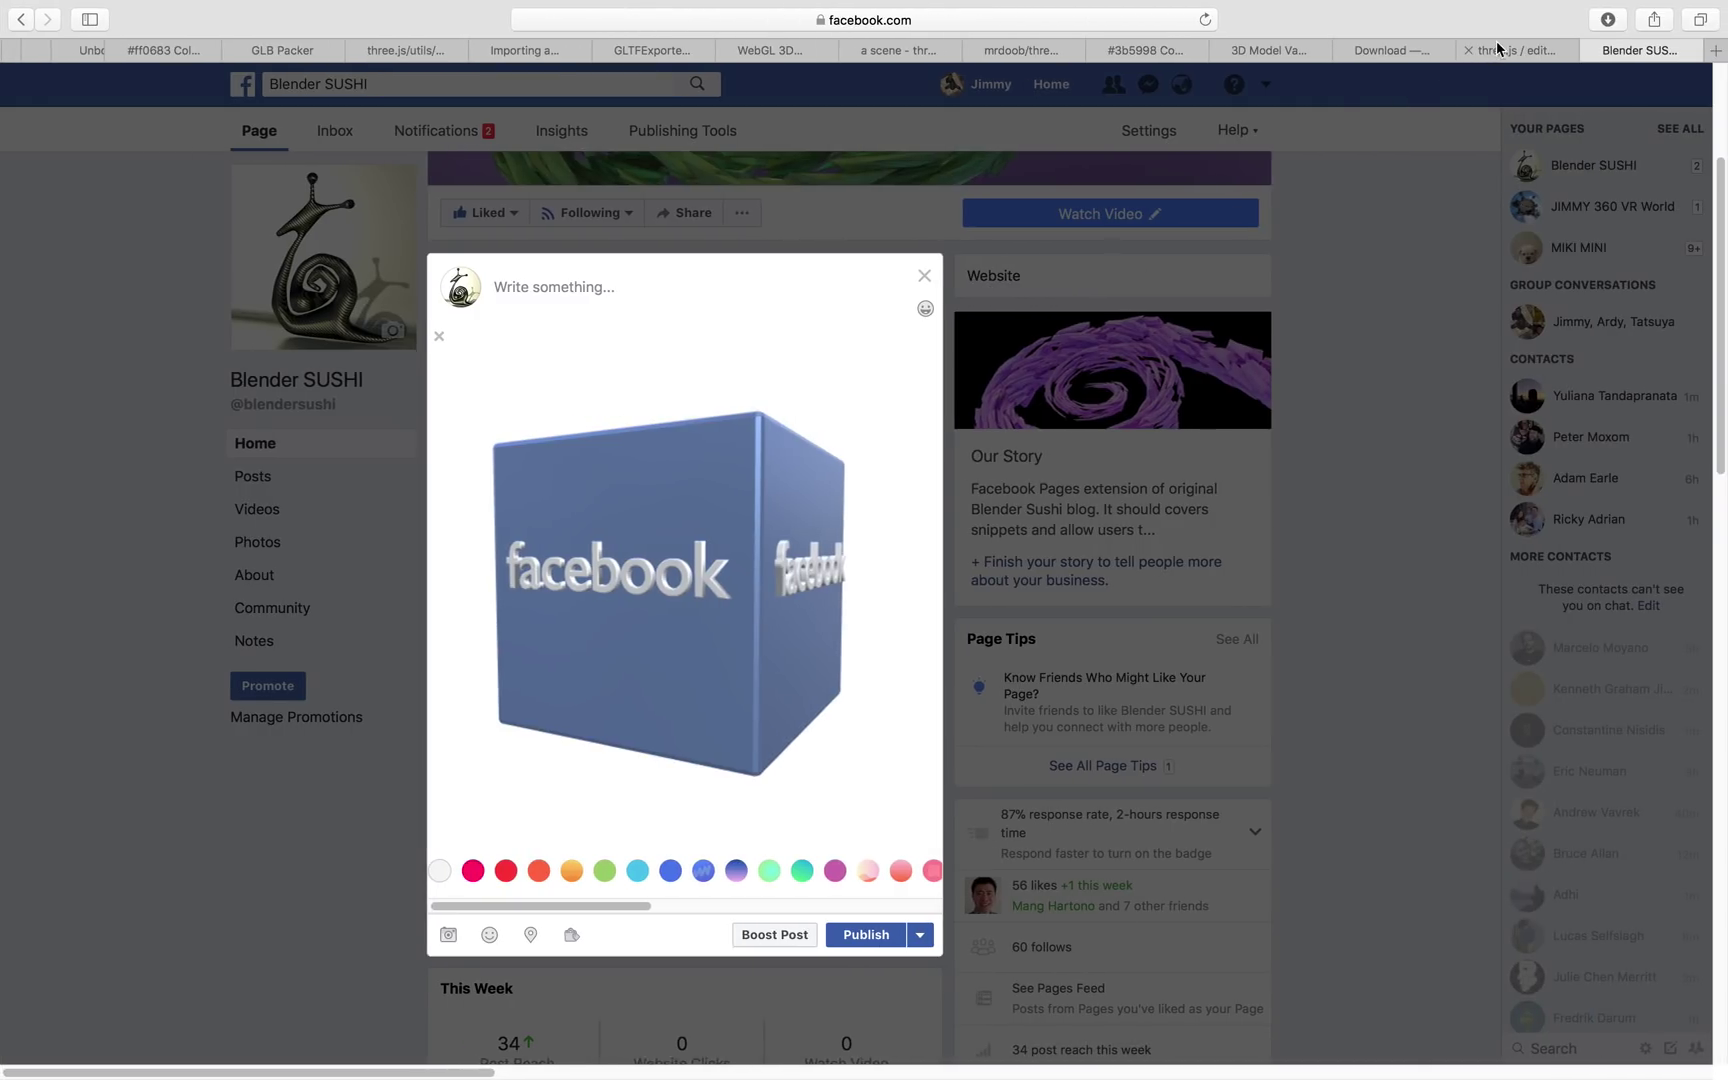
left_click(1515, 50)
left_click_drag(906, 410, 958, 463)
key("ctrl+Right")
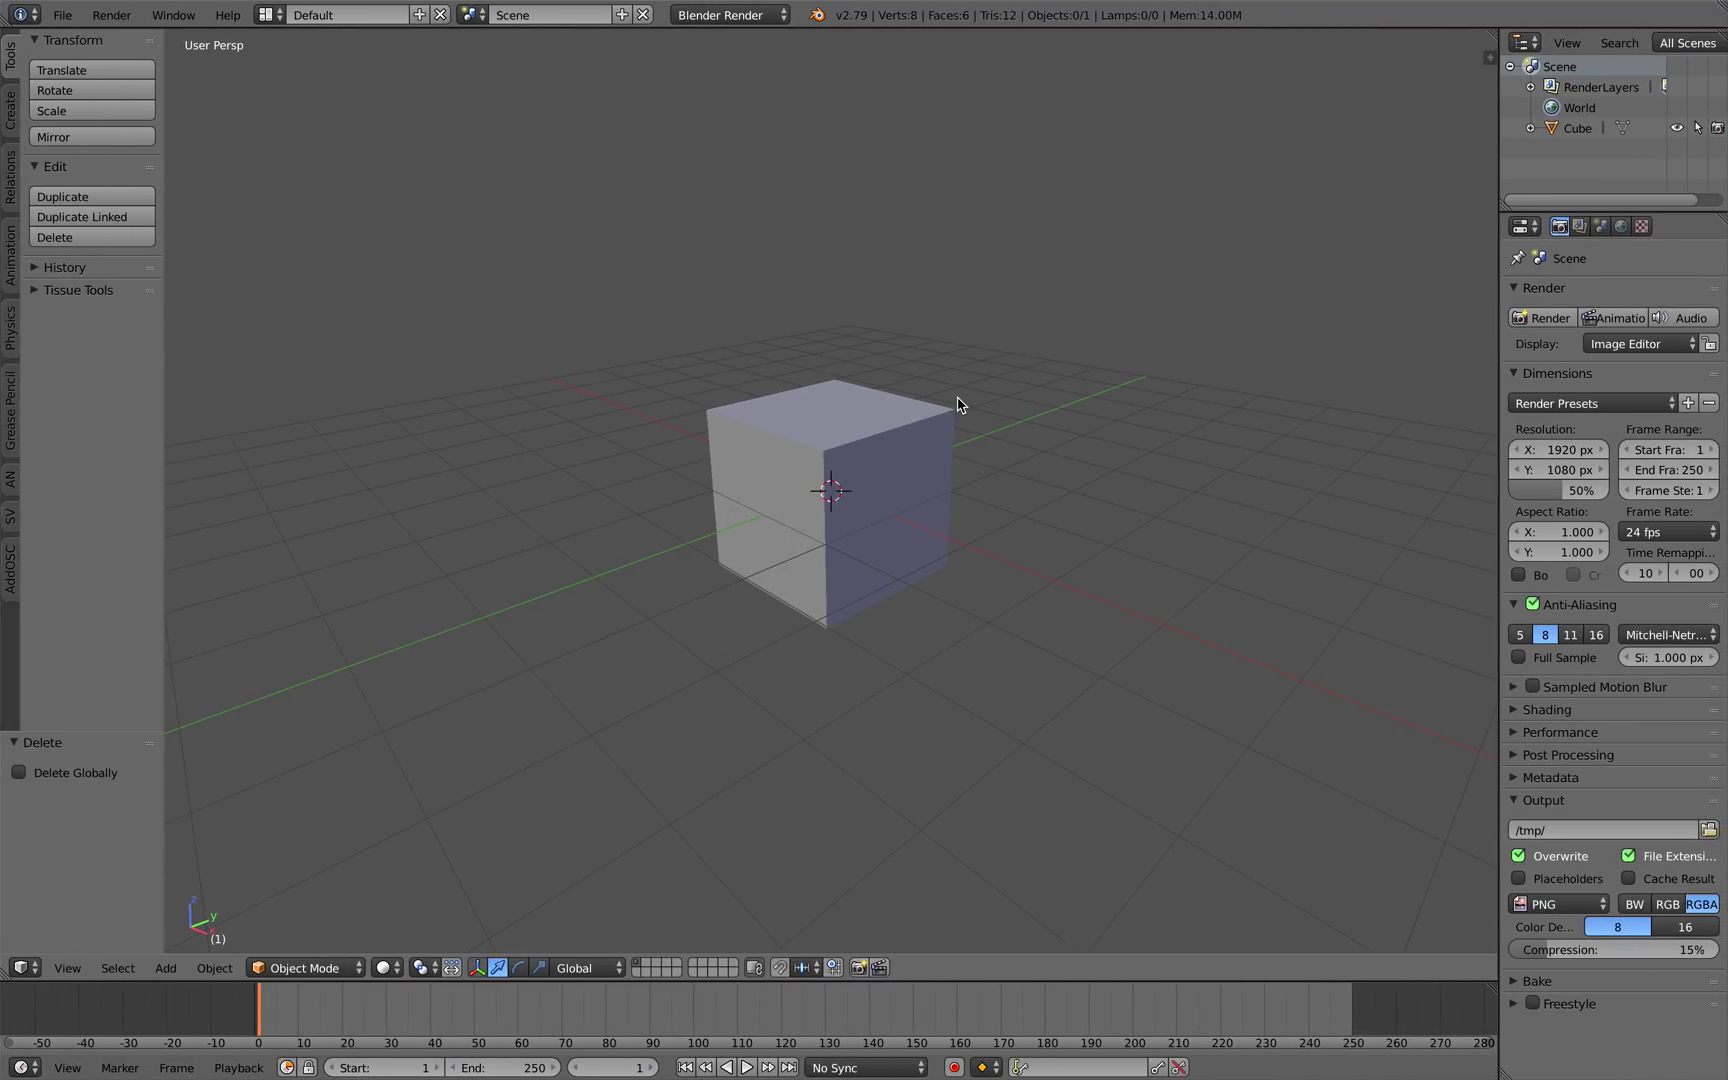
Place the 3D cursor at several different spots in the empty space around the cube.
left_click(988, 388)
middle_click_drag(995, 366, 990, 334)
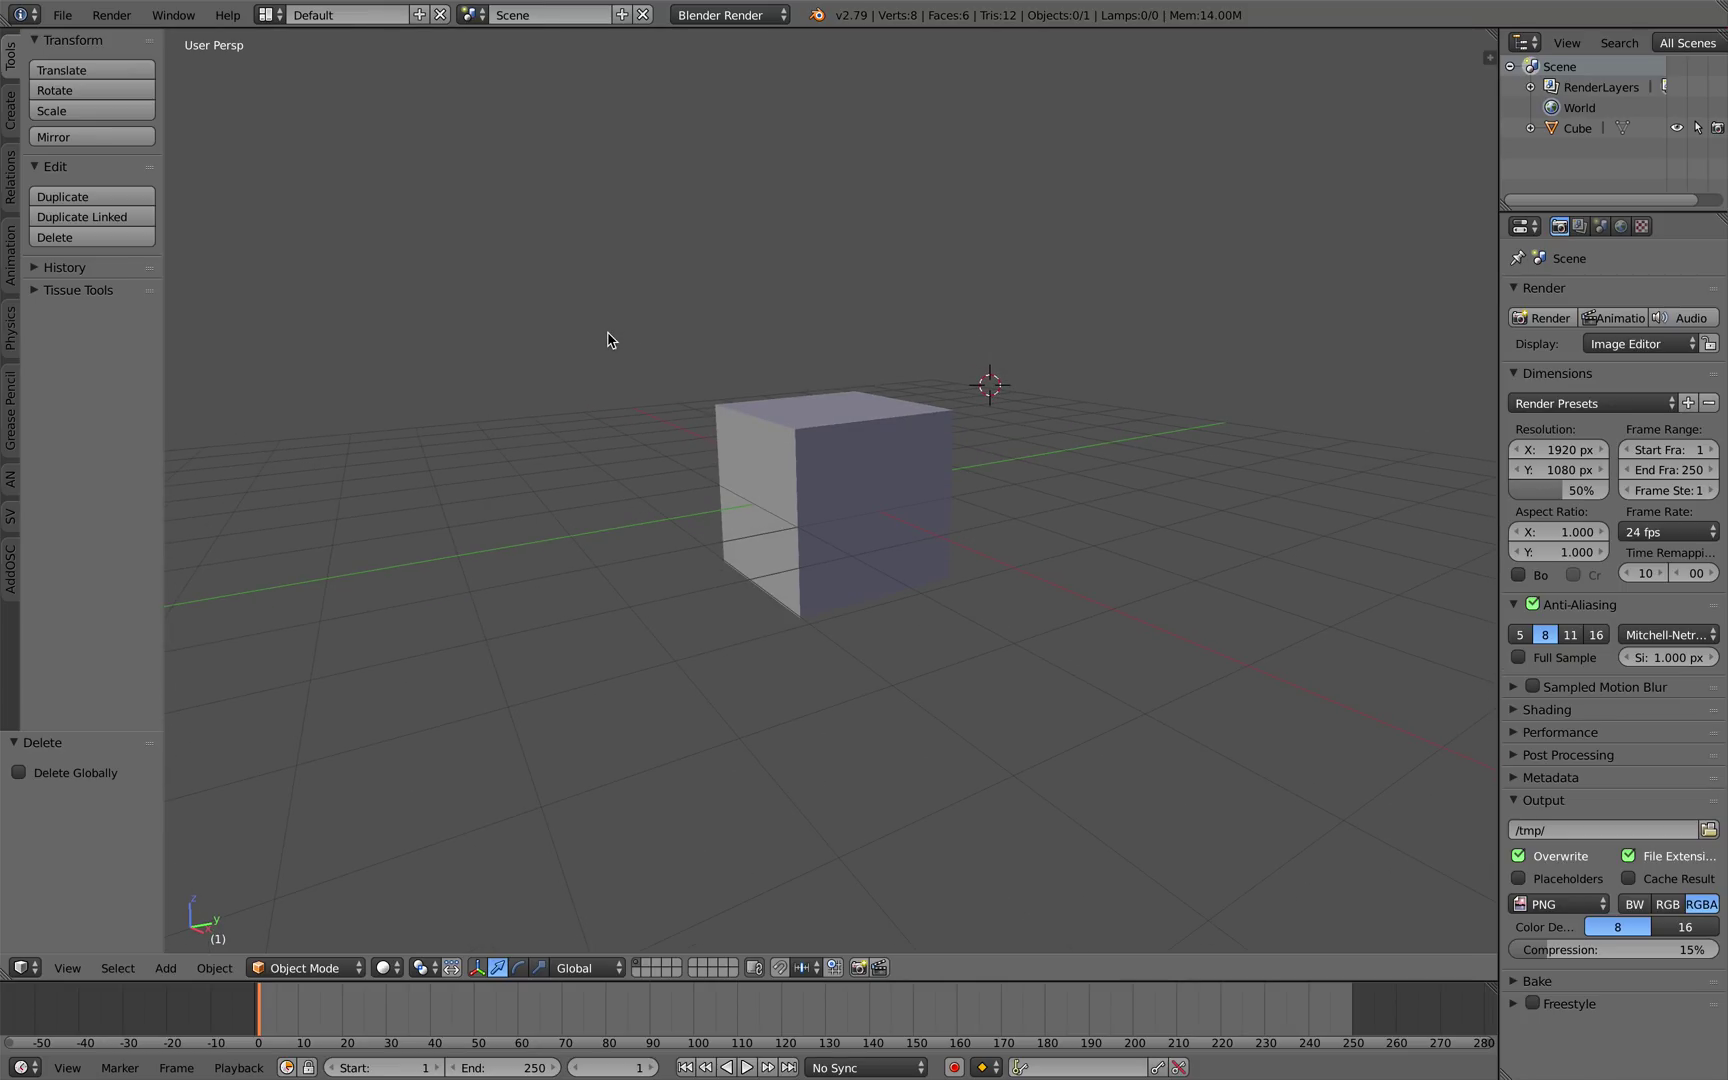
mouse_move(647, 330)
middle_mouse_down()
mouse_move(667, 293)
mouse_move(702, 320)
mouse_move(647, 335)
mouse_move(679, 332)
mouse_move(714, 293)
mouse_move(698, 339)
mouse_move(790, 362)
mouse_move(675, 347)
middle_mouse_up()
left_click(664, 277)
left_click(718, 261)
left_click(753, 272)
left_click(984, 306)
left_click(1102, 265)
left_click(1128, 288)
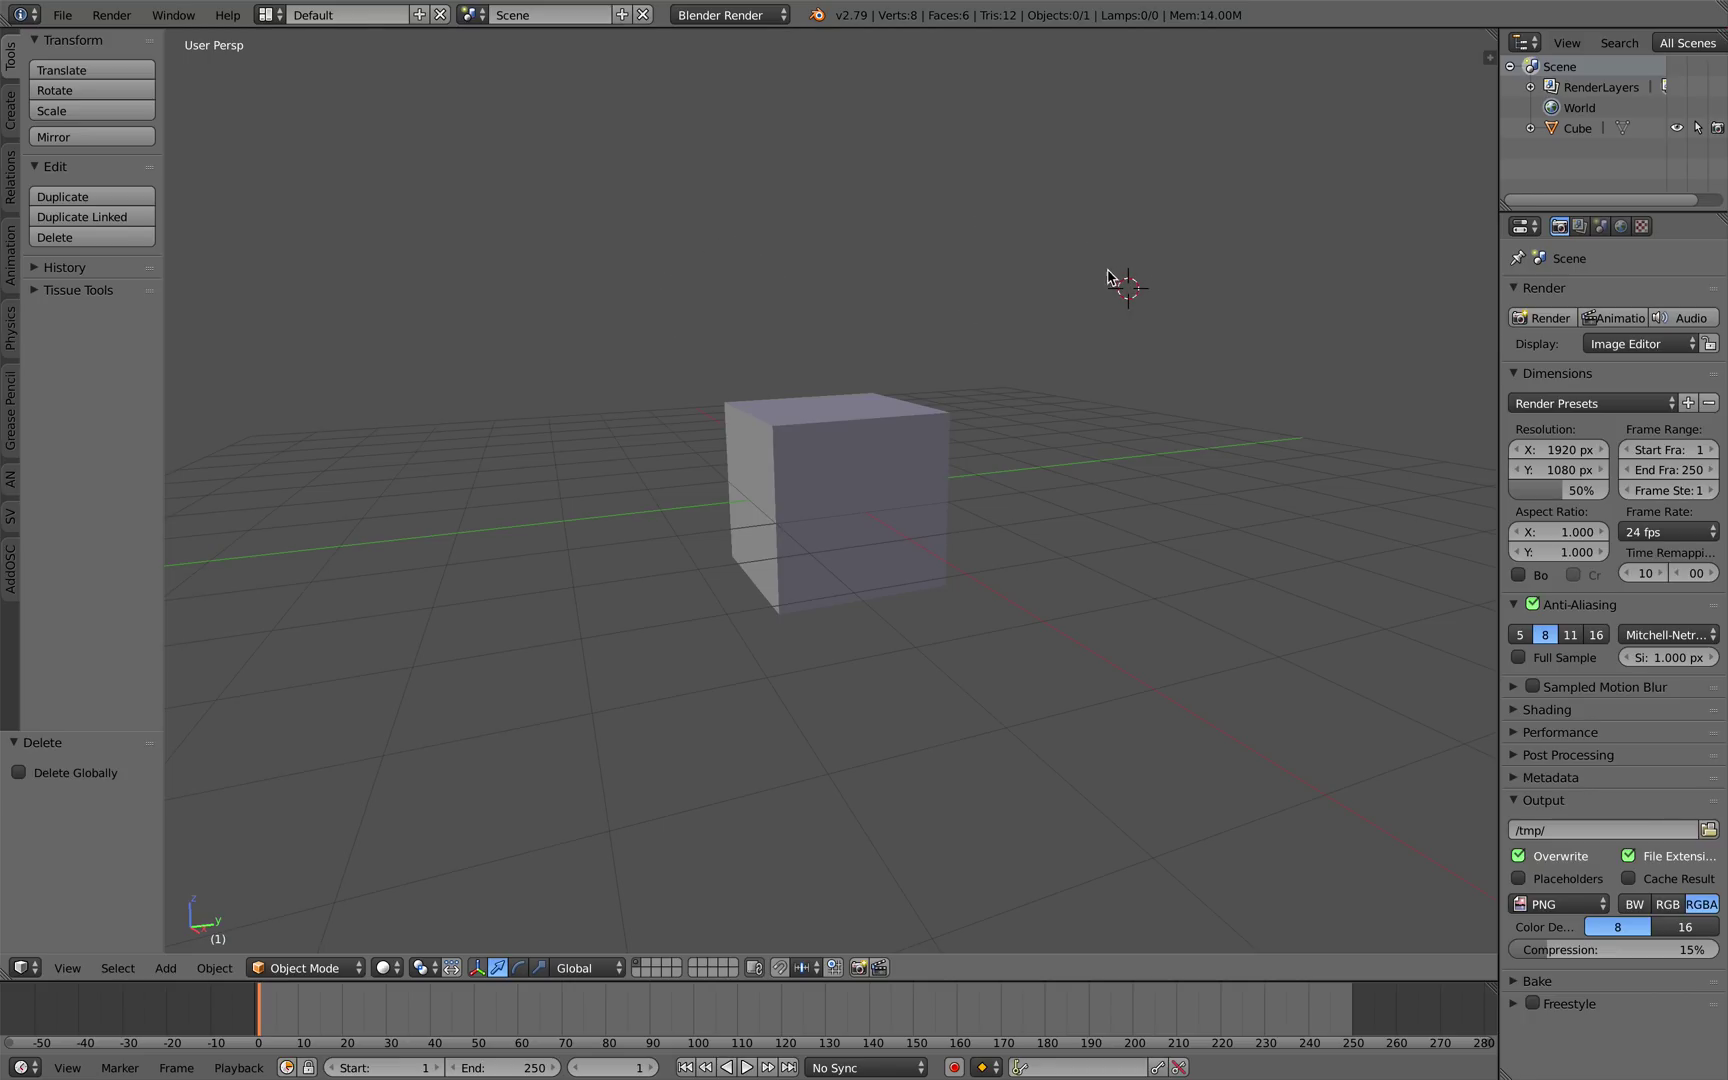
middle_click_drag(1060, 292, 1060, 318)
left_click(1075, 272)
left_click(982, 241)
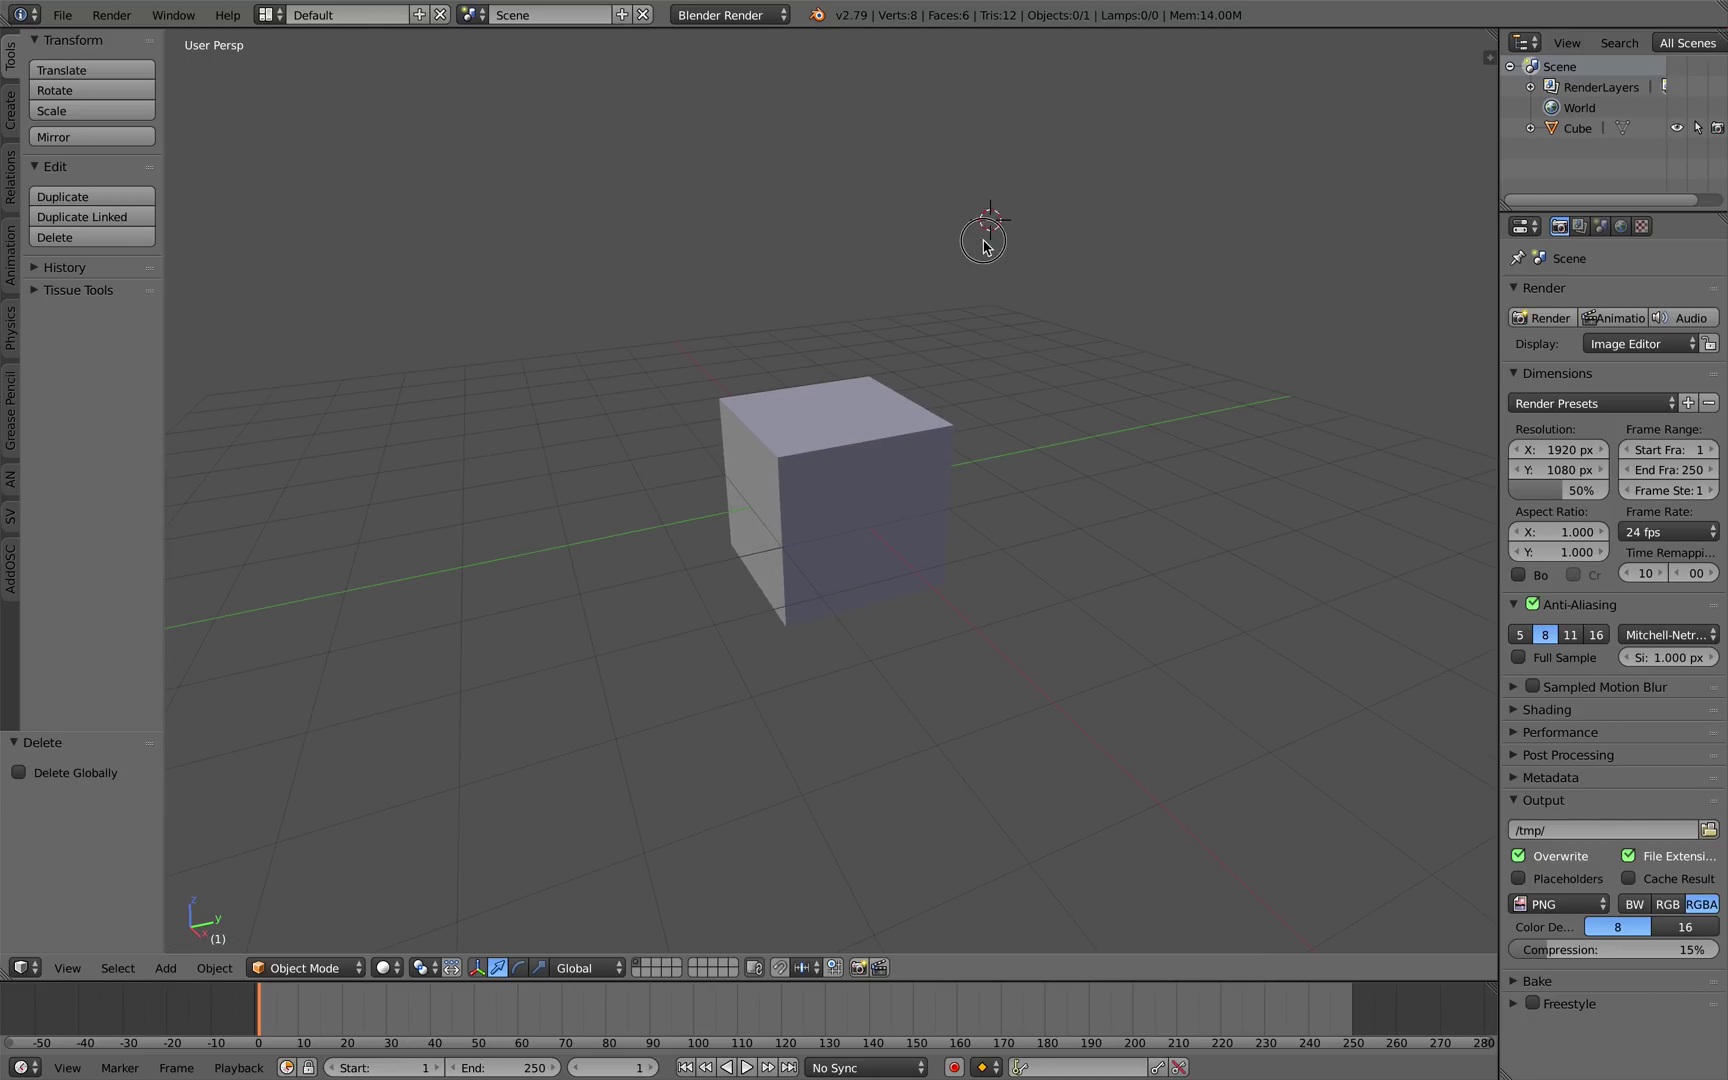
left_click(1045, 262)
Select the cube and place the 3D cursor in the space above and beside it.
right_click(887, 405)
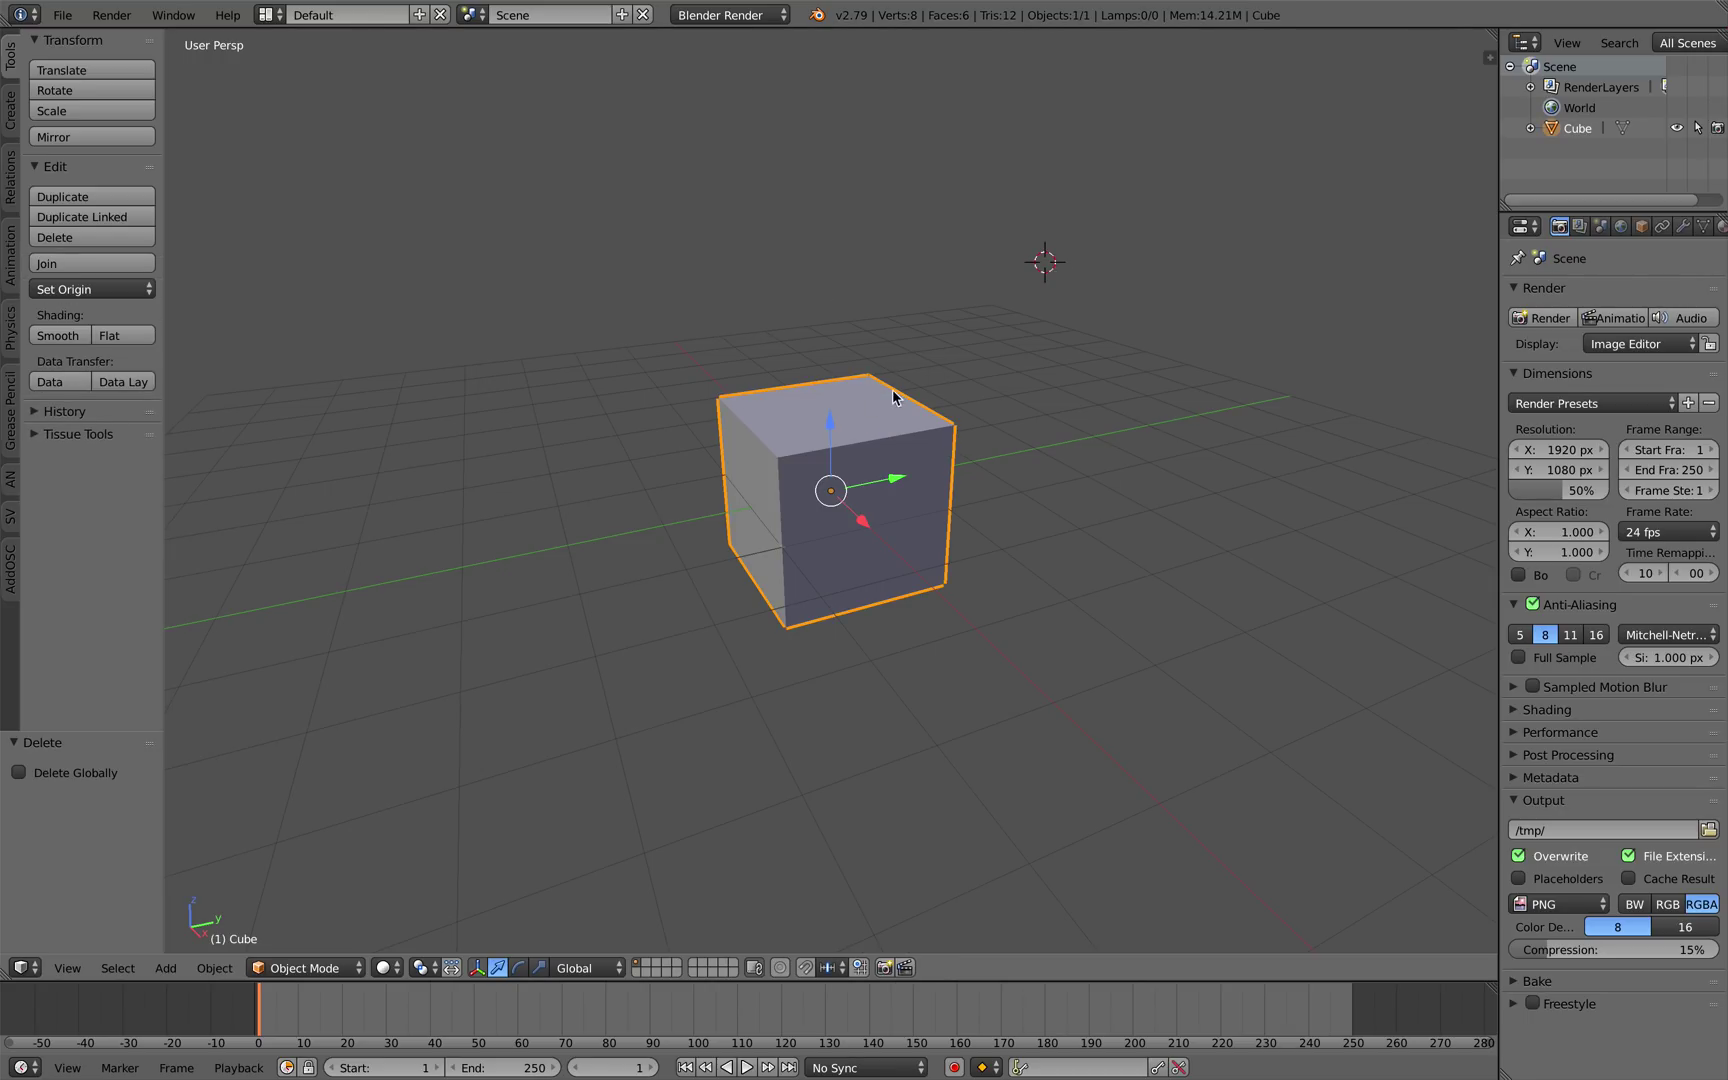
middle_click_drag(977, 377, 1065, 340)
left_click(1101, 309)
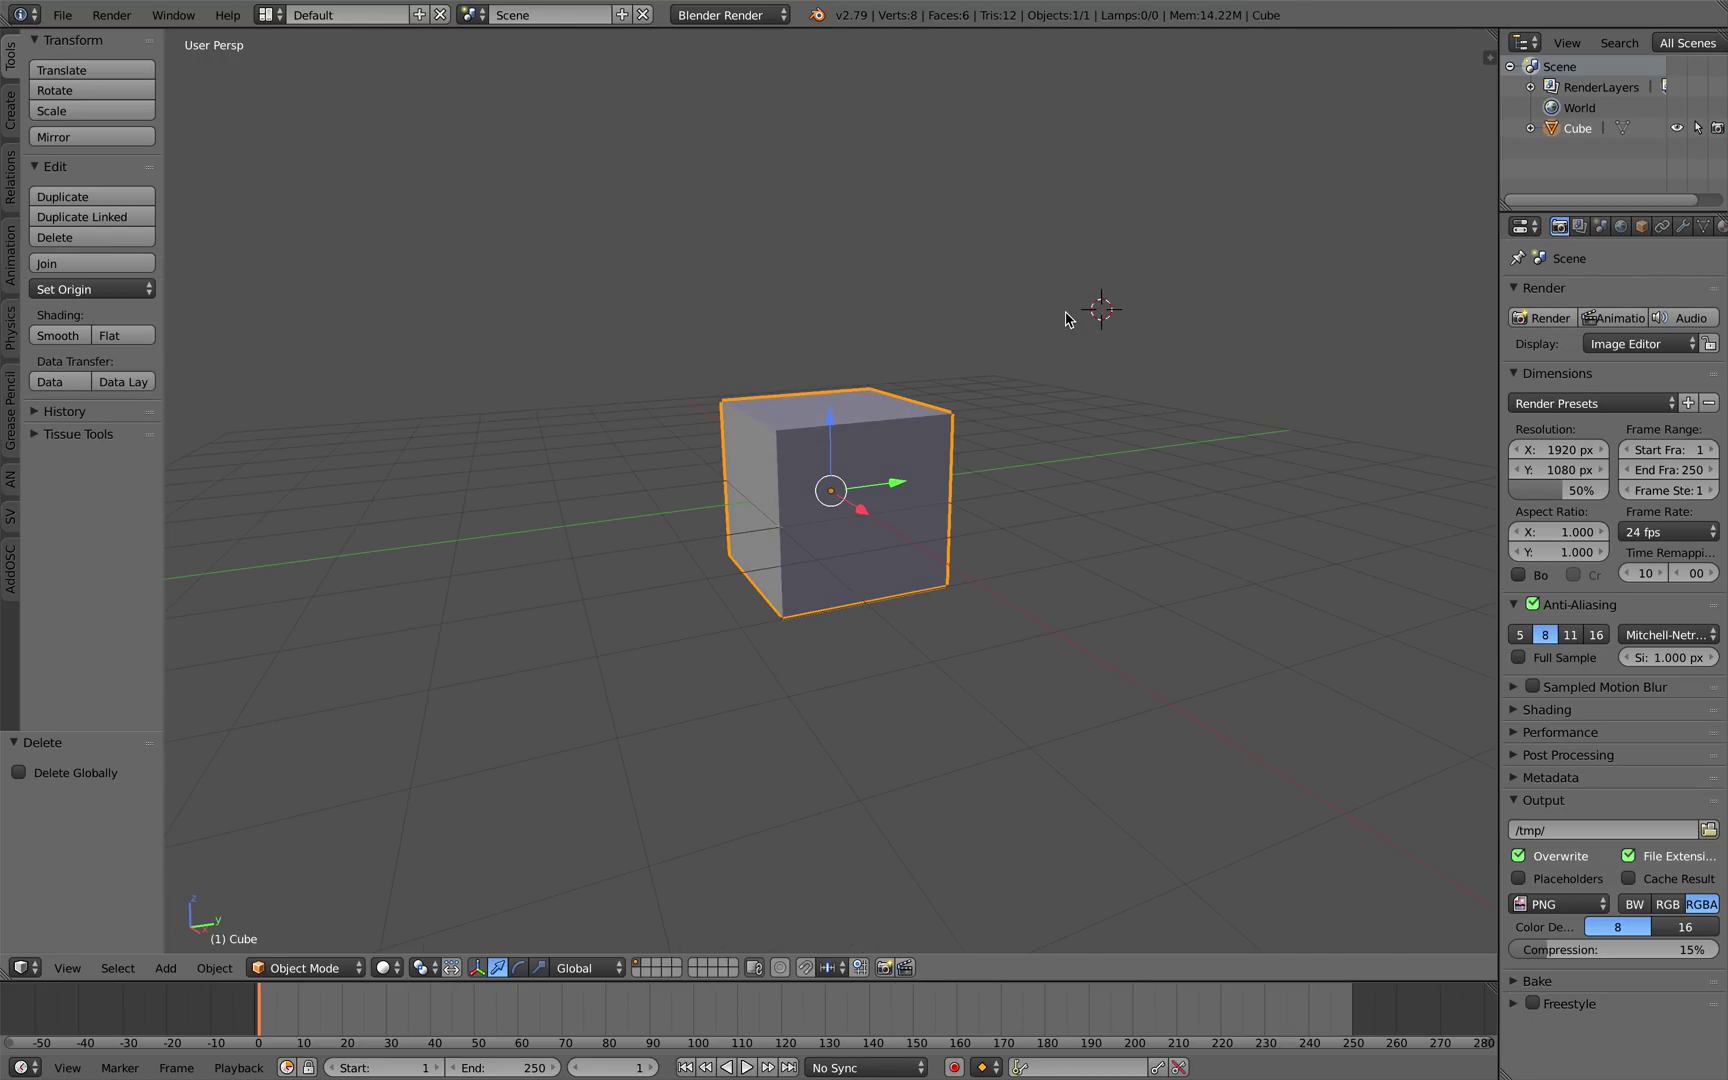
left_click(1000, 327)
mouse_move(1010, 339)
middle_mouse_down()
mouse_move(964, 282)
mouse_move(1061, 301)
mouse_move(1010, 378)
mouse_move(953, 347)
mouse_move(1014, 359)
mouse_move(1030, 392)
mouse_move(1037, 351)
middle_mouse_up()
scroll(1016, 375, "up", 6)
scroll(1014, 366, "down", 5)
middle_click_drag(1049, 354, 996, 353, "shift")
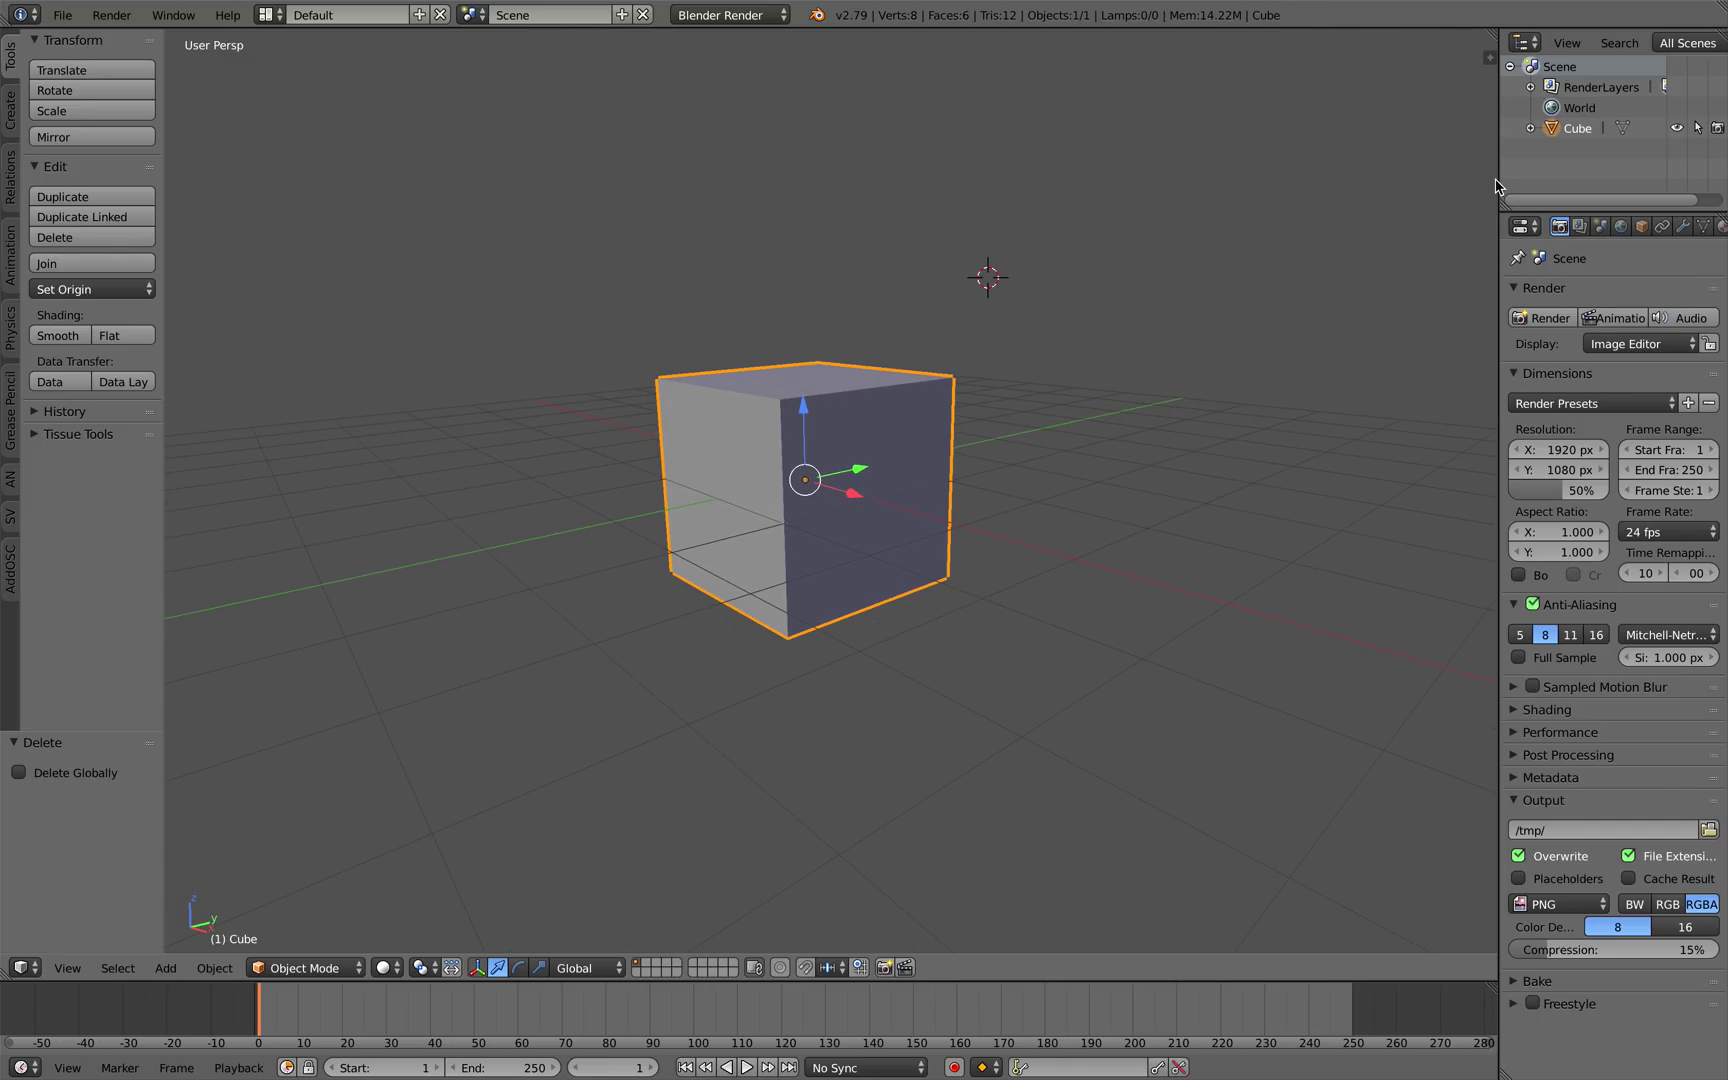
Widen the outliner and properties area, and view the cube from slightly above.
left_click_drag(1499, 175, 1417, 180)
middle_click_drag(866, 338, 990, 302)
middle_click_drag(956, 462, 977, 416)
Place the 3D cursor in the empty space beside the cube and add a text object there.
key("shift+a")
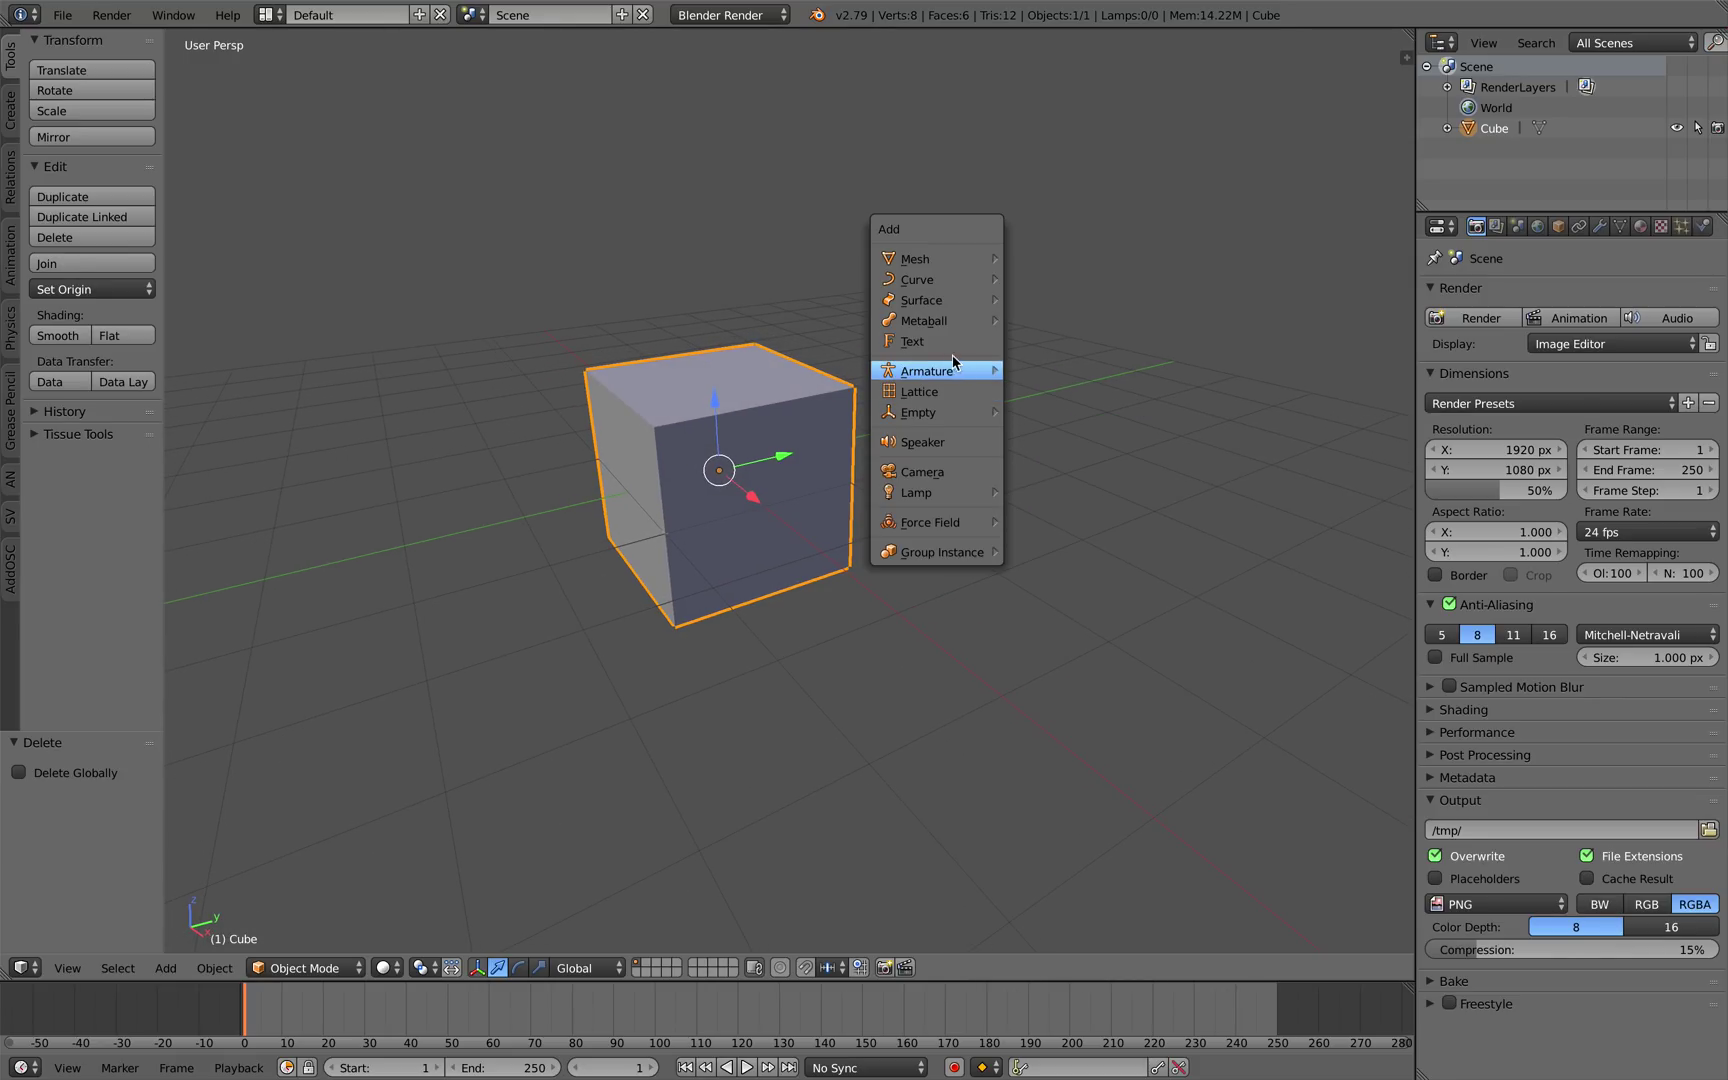
left_click(1100, 277)
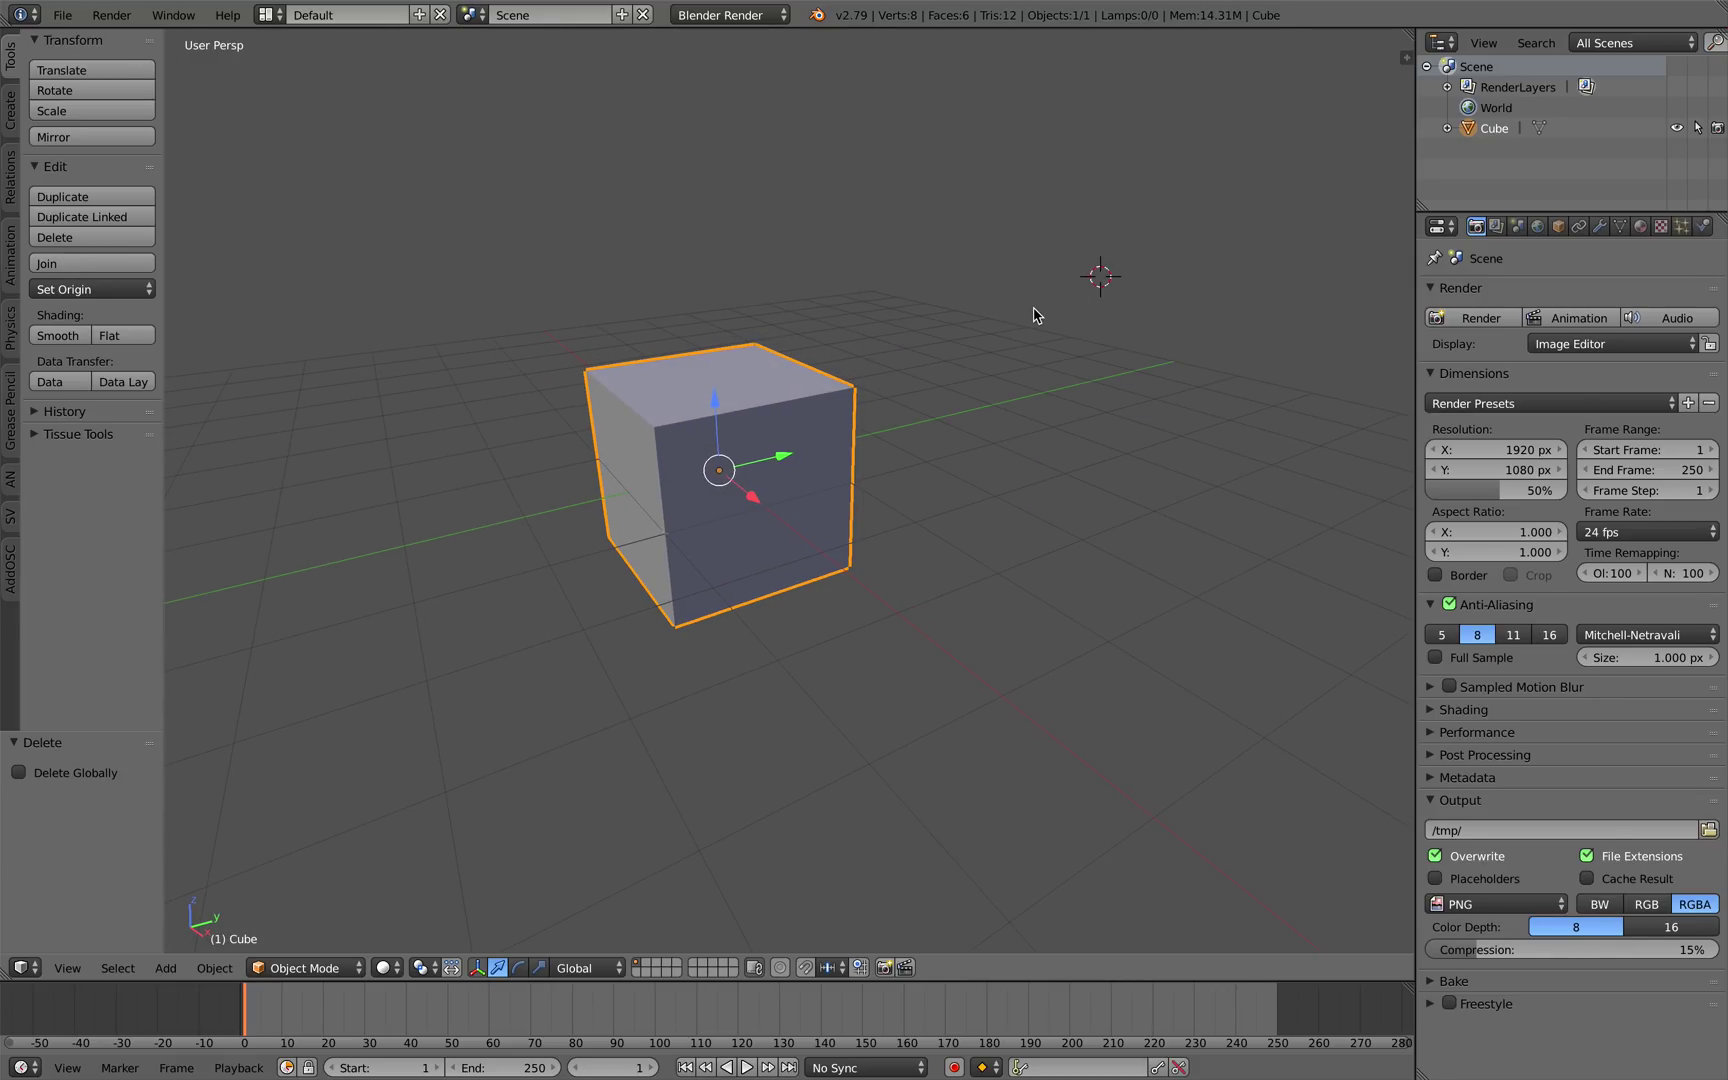
key("shift+a")
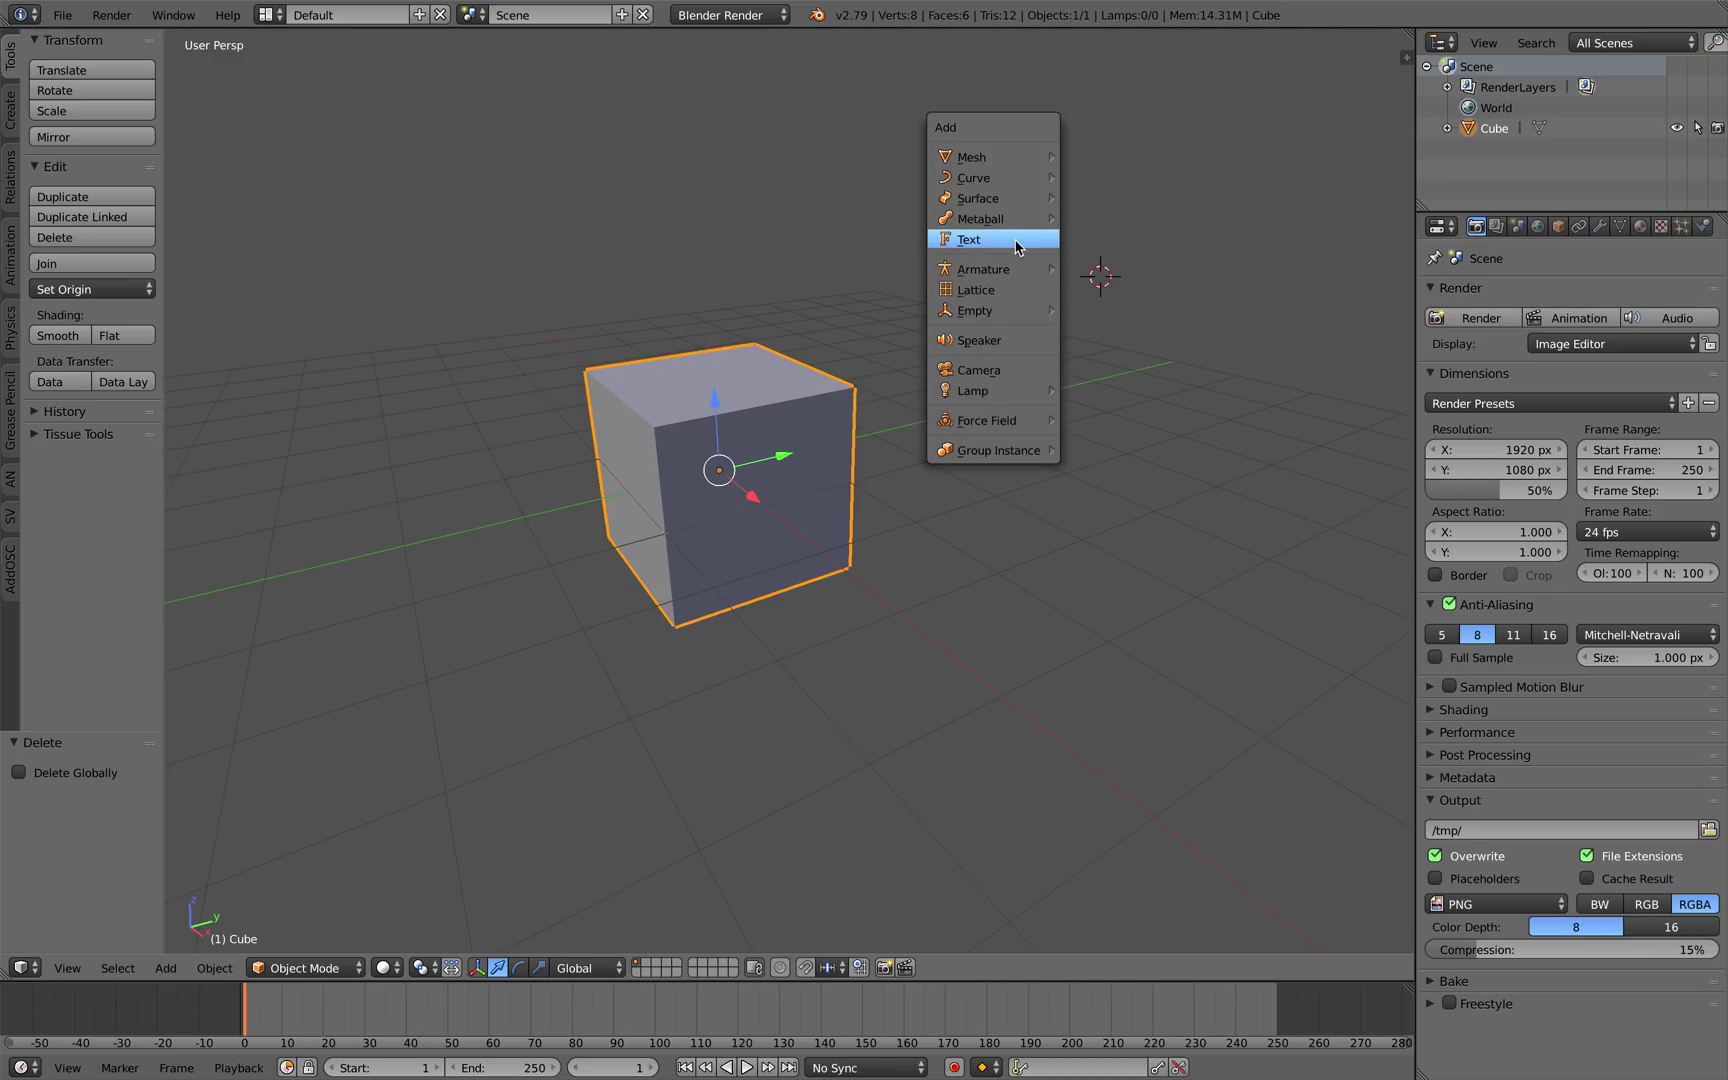
left_click(1009, 245)
middle_click_drag(1104, 327, 1066, 361)
middle_click_drag(912, 382, 994, 380)
Rotate the text 90° about the global X axis so that it stands upright.
key("r")
key("x")
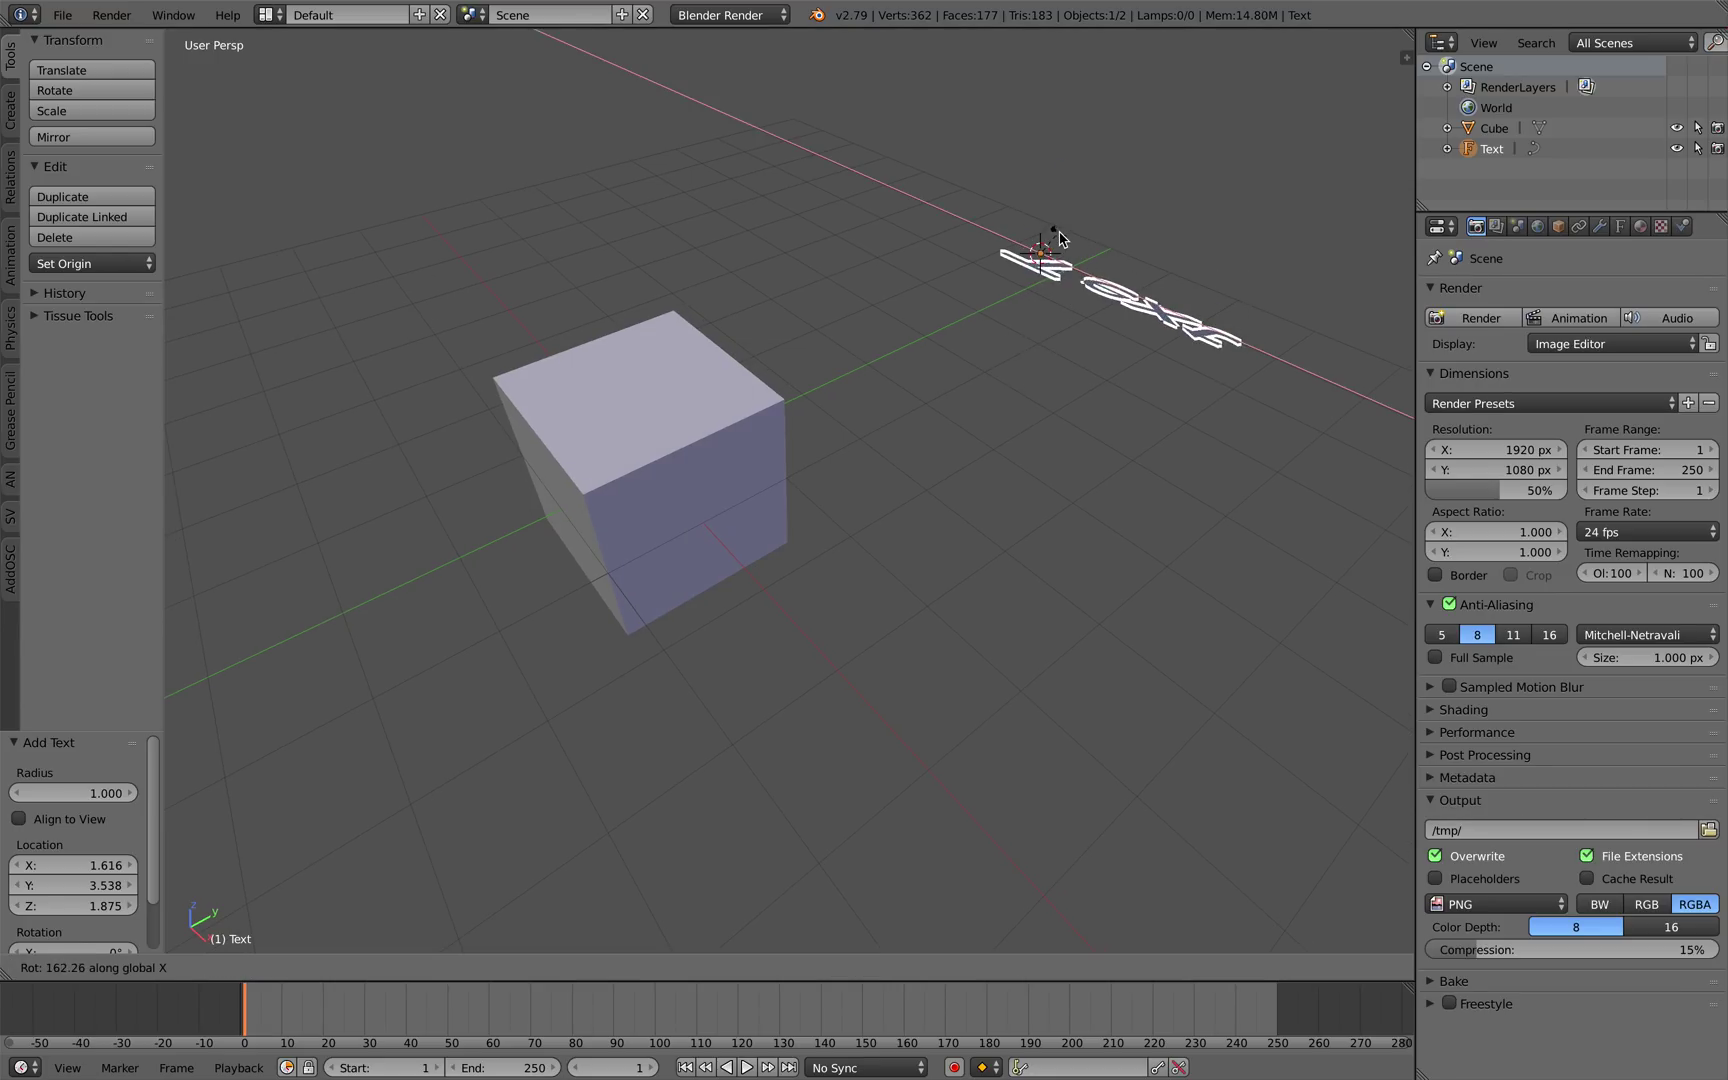
type("90")
key("Return")
Move the upright text along its axes until it sits in front of the cube's front face.
mouse_move(1062, 260)
middle_mouse_down()
mouse_move(1012, 258)
mouse_move(1070, 280)
middle_mouse_up()
left_click_drag(1053, 305, 835, 312)
middle_click_drag(835, 312, 851, 340)
left_click_drag(815, 313, 640, 575)
middle_click_drag(640, 575, 788, 508)
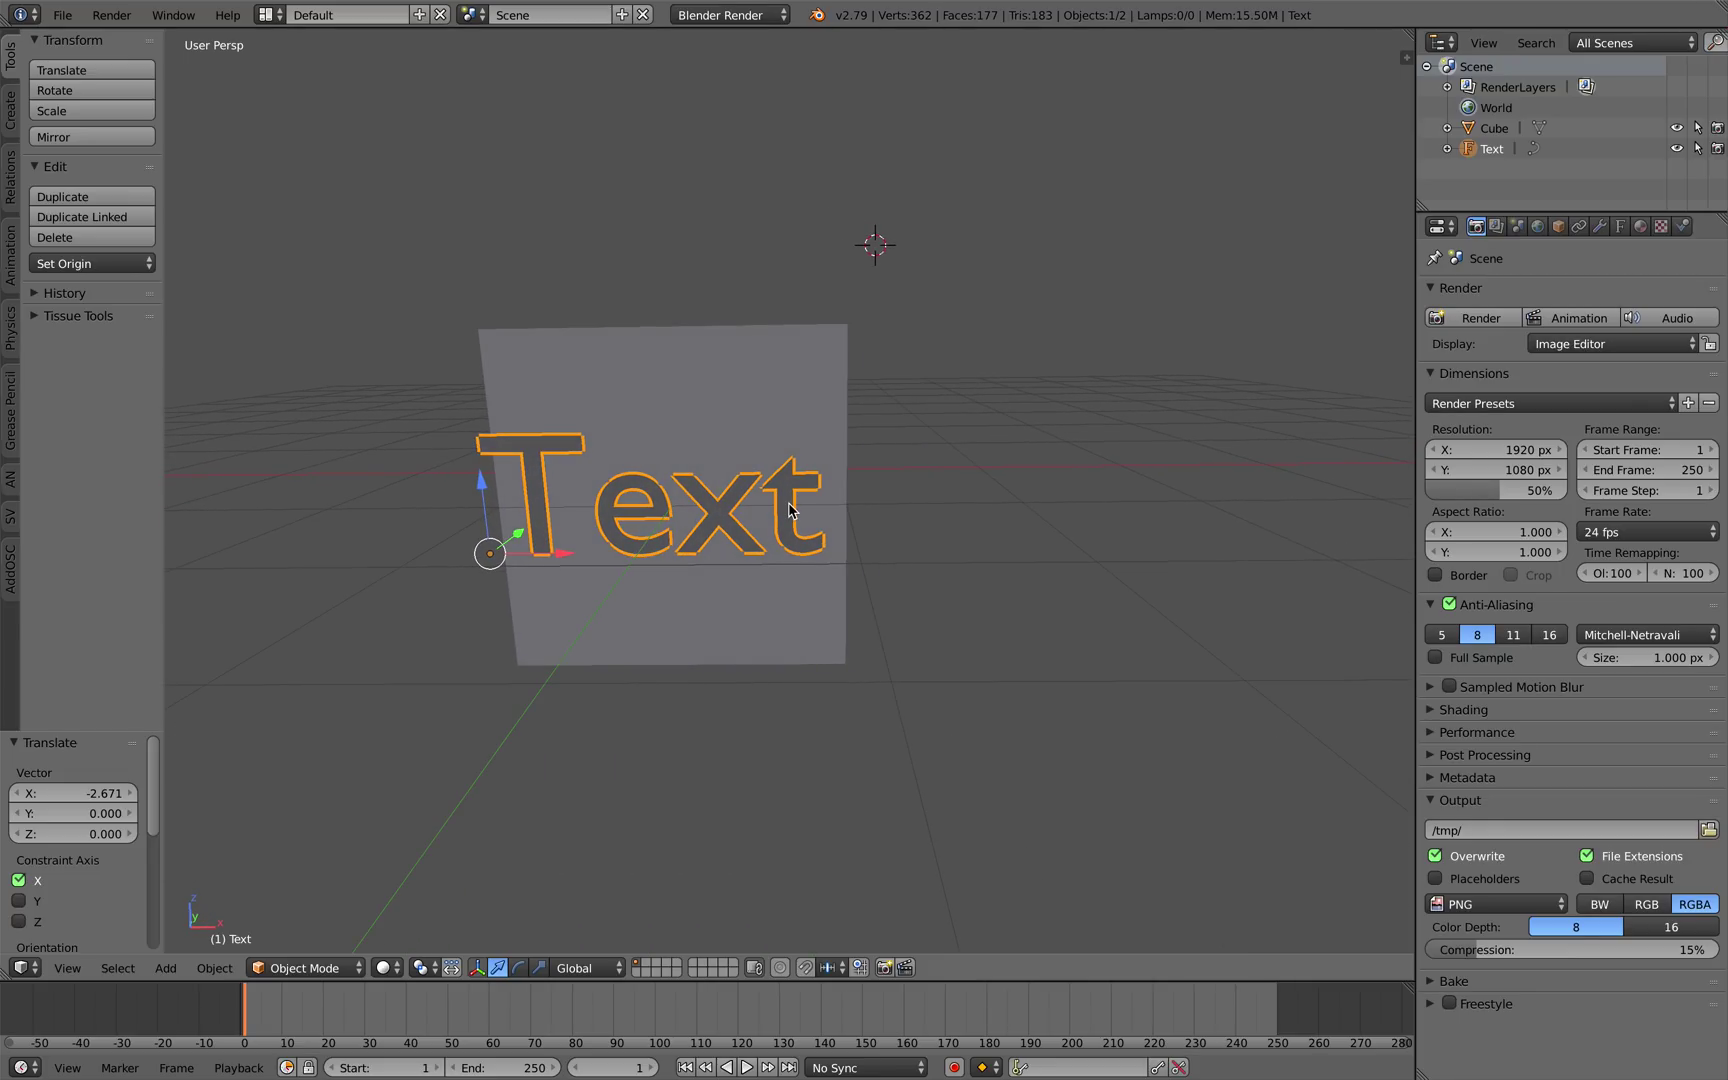
Replace the text object's wording with "facebook" and return to Object Mode.
key("Tab")
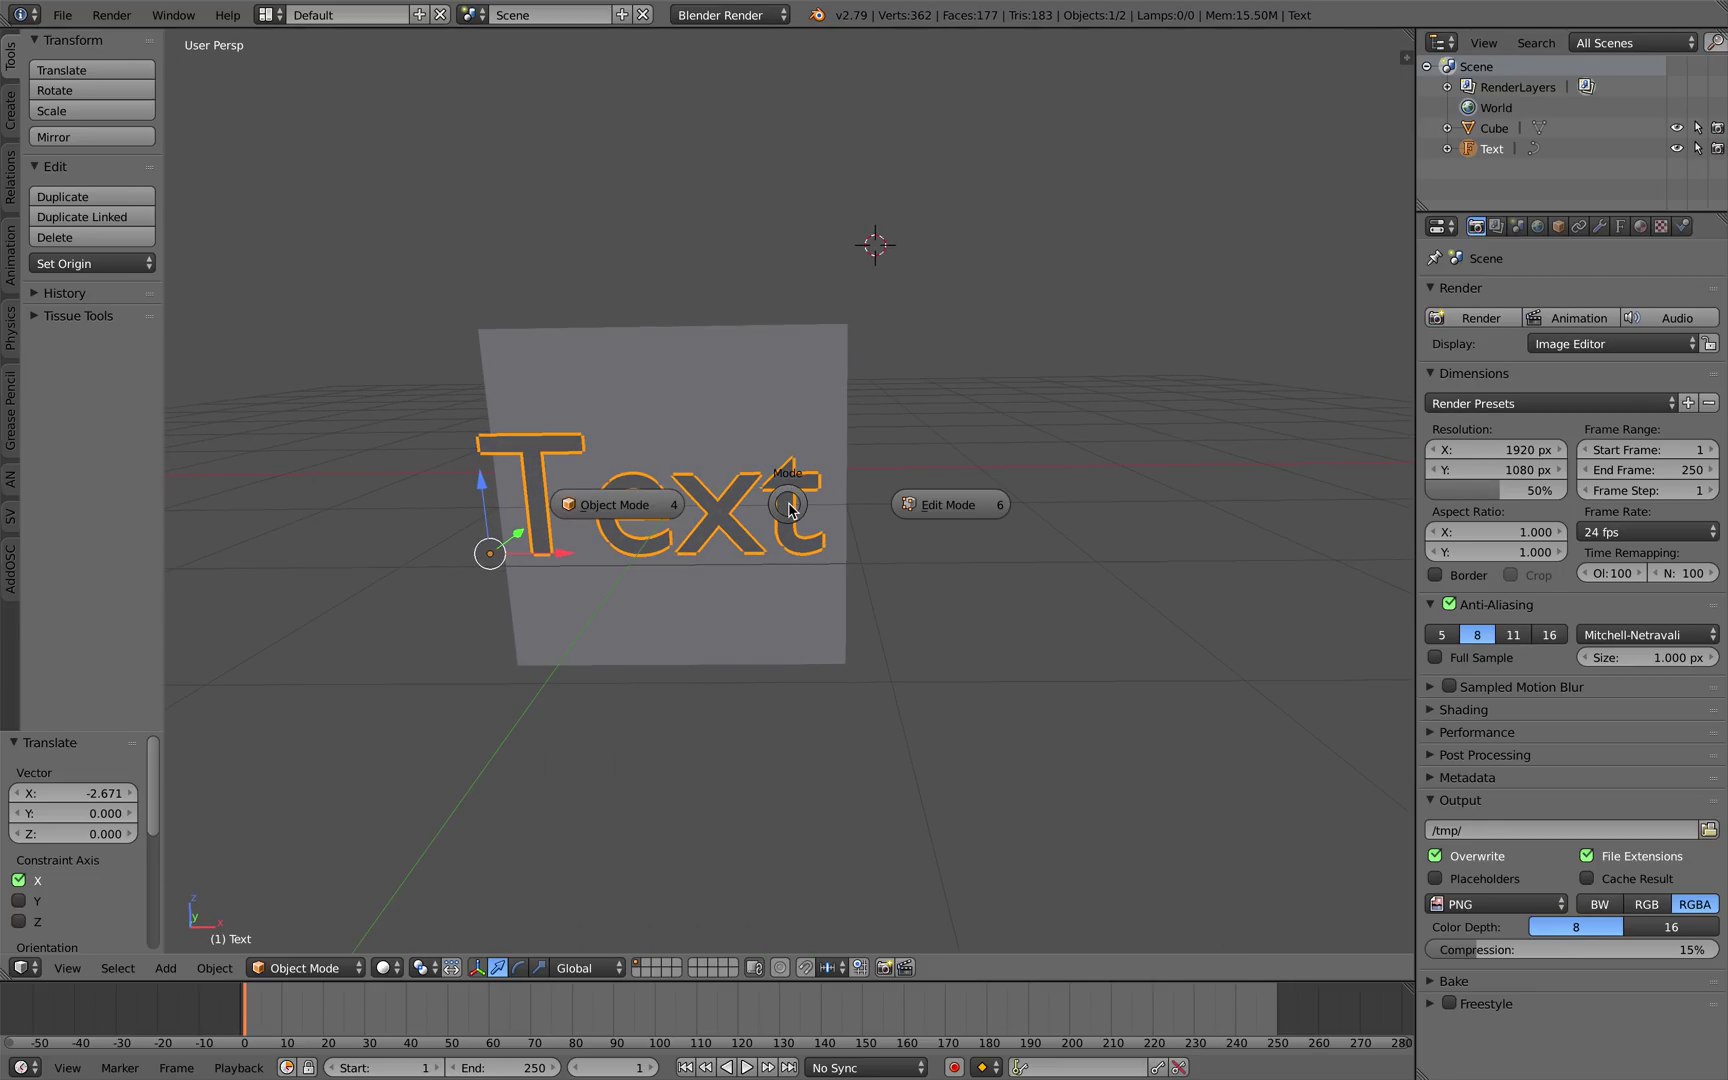
left_click(893, 507)
key("BackSpace")
key("BackSpace")
key("BackSpace")
key("BackSpace")
type("f")
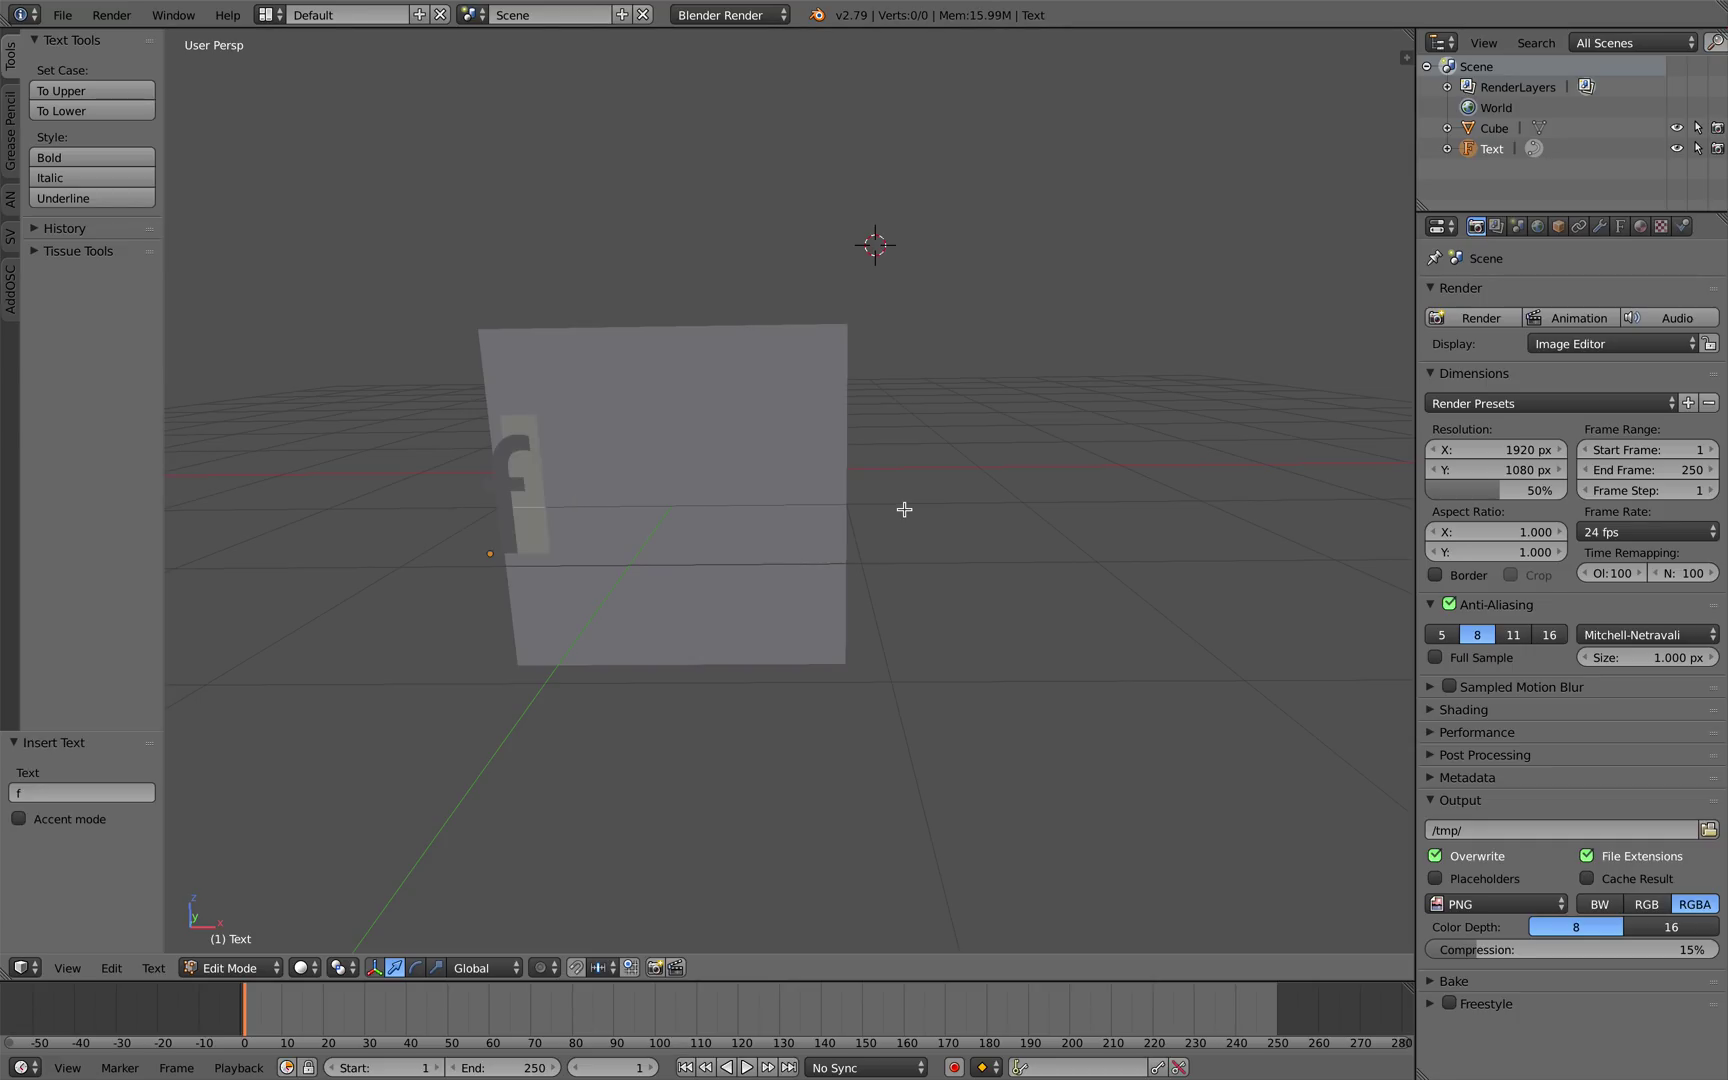
type("acebook")
key("Tab")
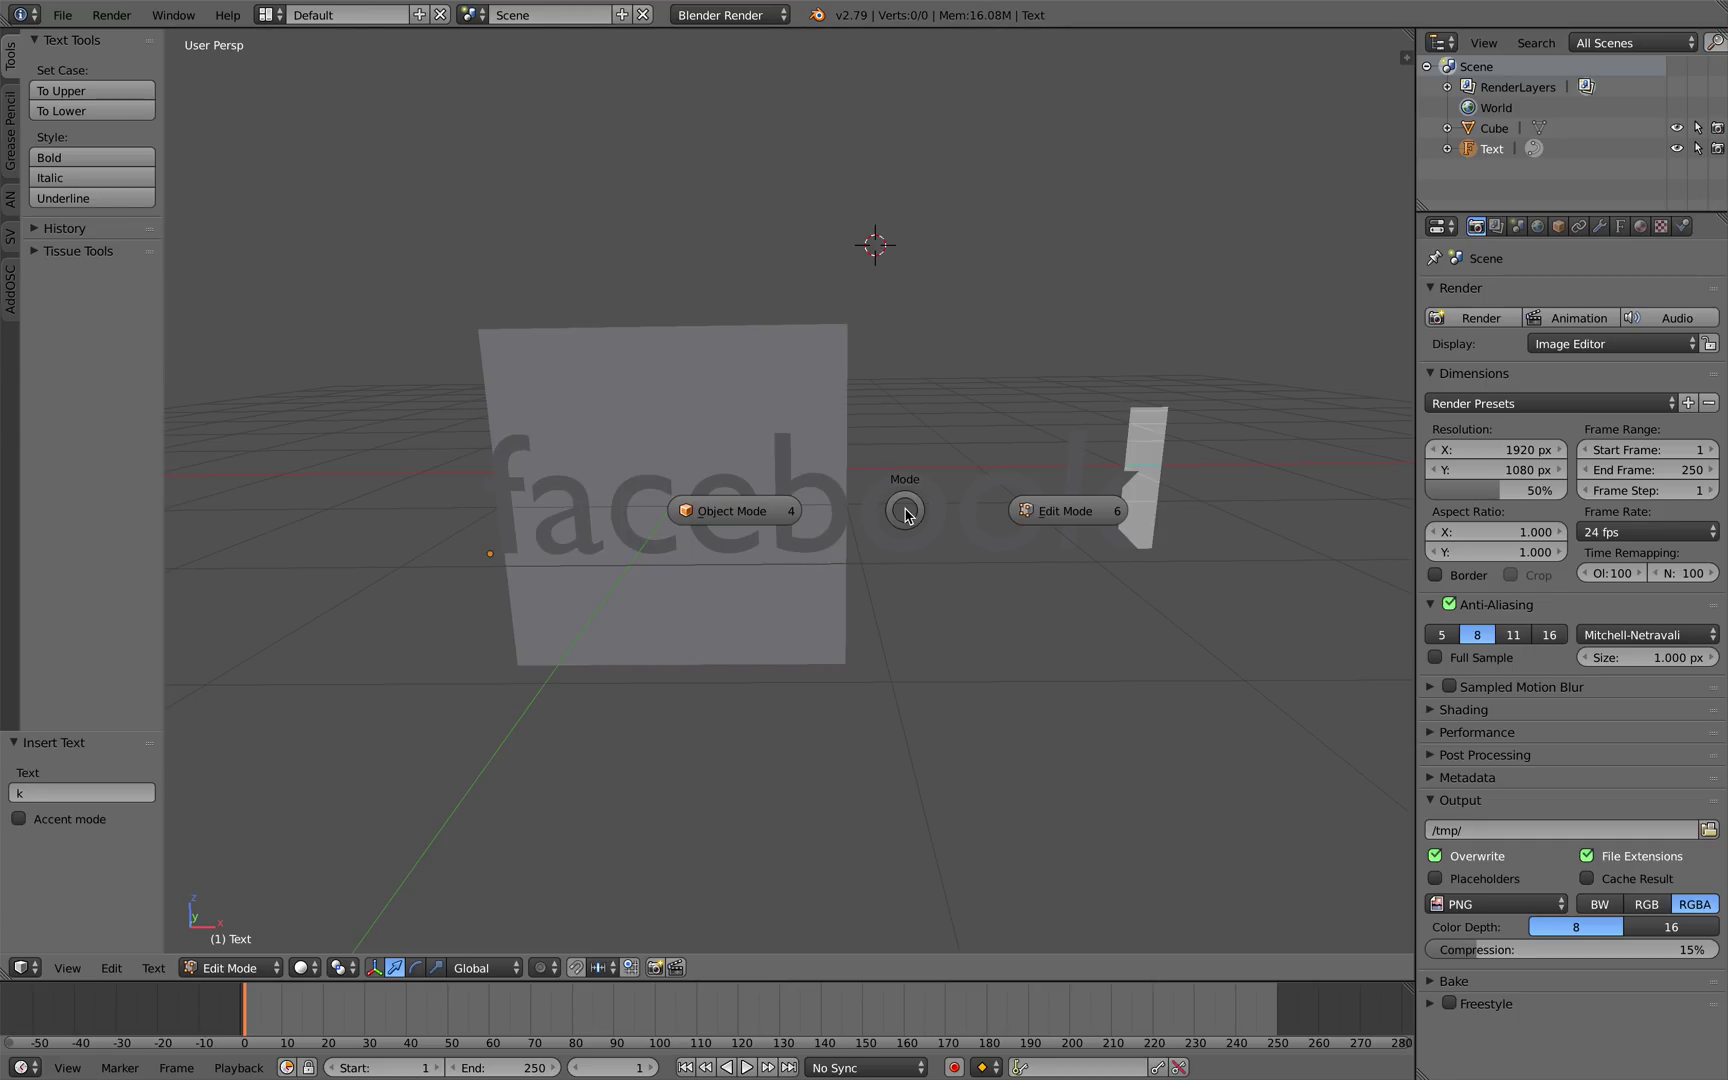
left_click(745, 525)
Scale the facebook text down uniformly by a factor of about 0.51 to fit the cube's width.
middle_click_drag(745, 525, 817, 565)
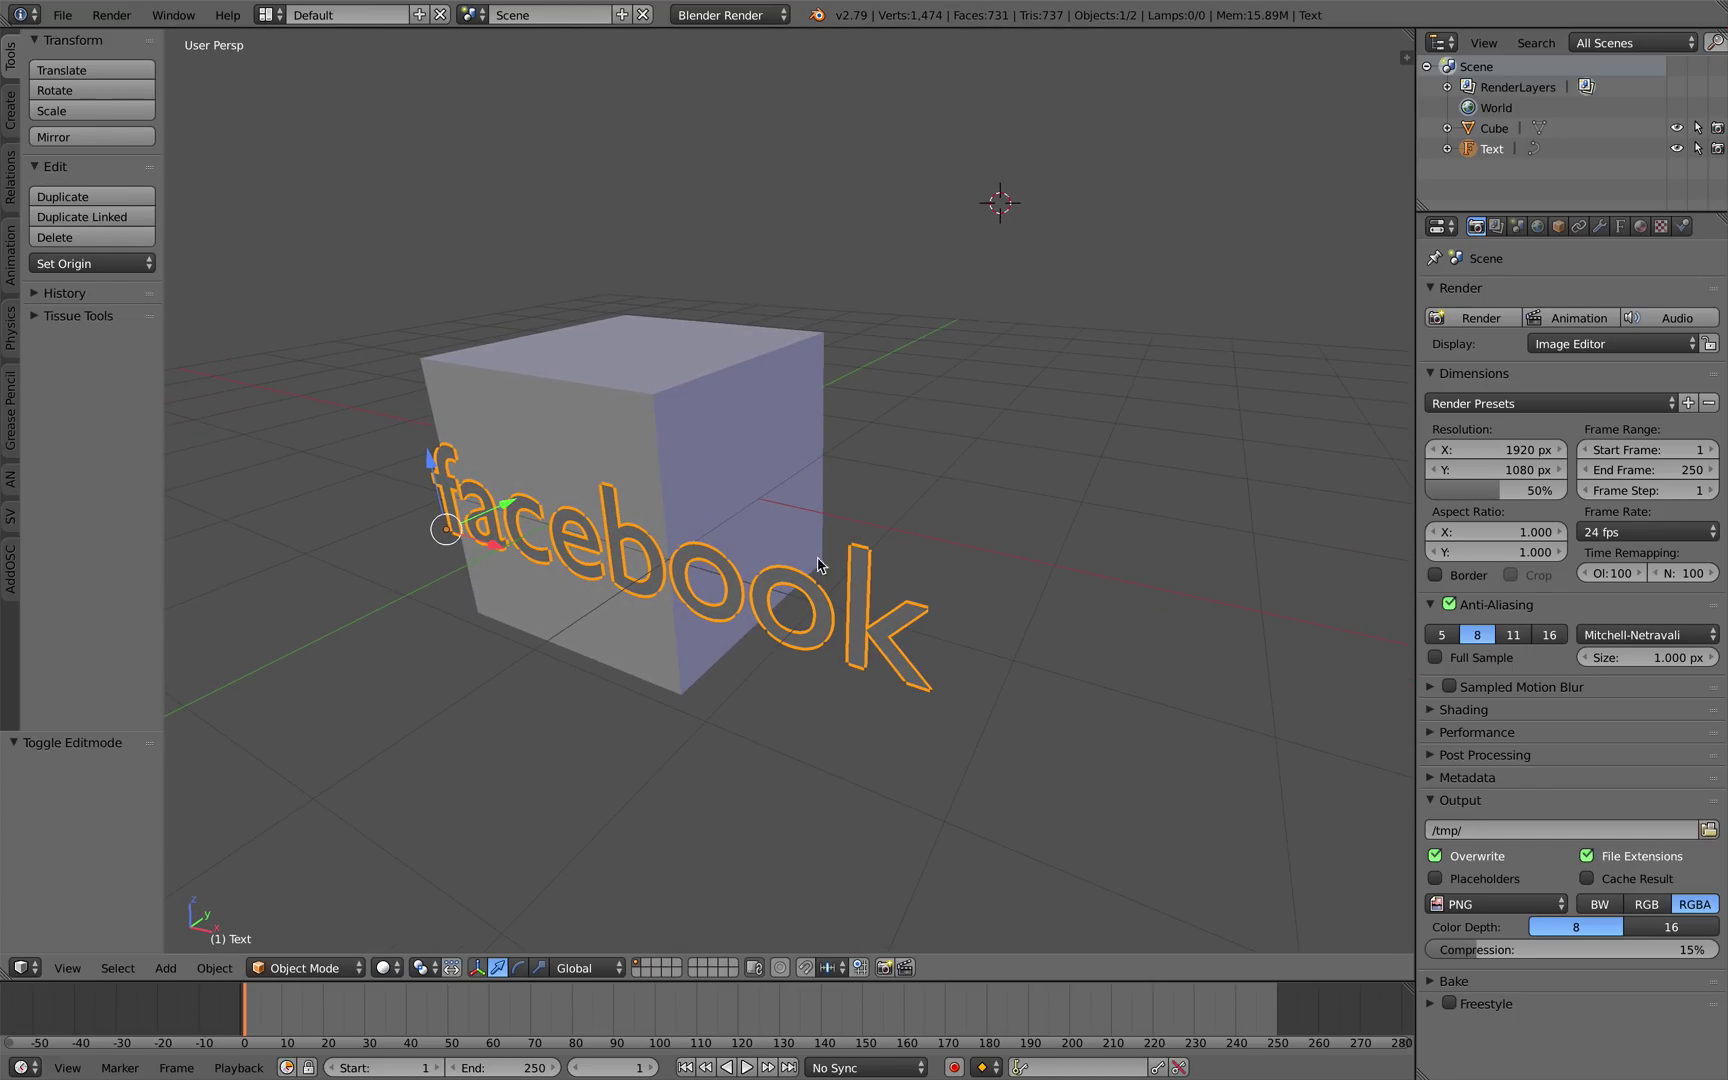
middle_click_drag(933, 605, 987, 590)
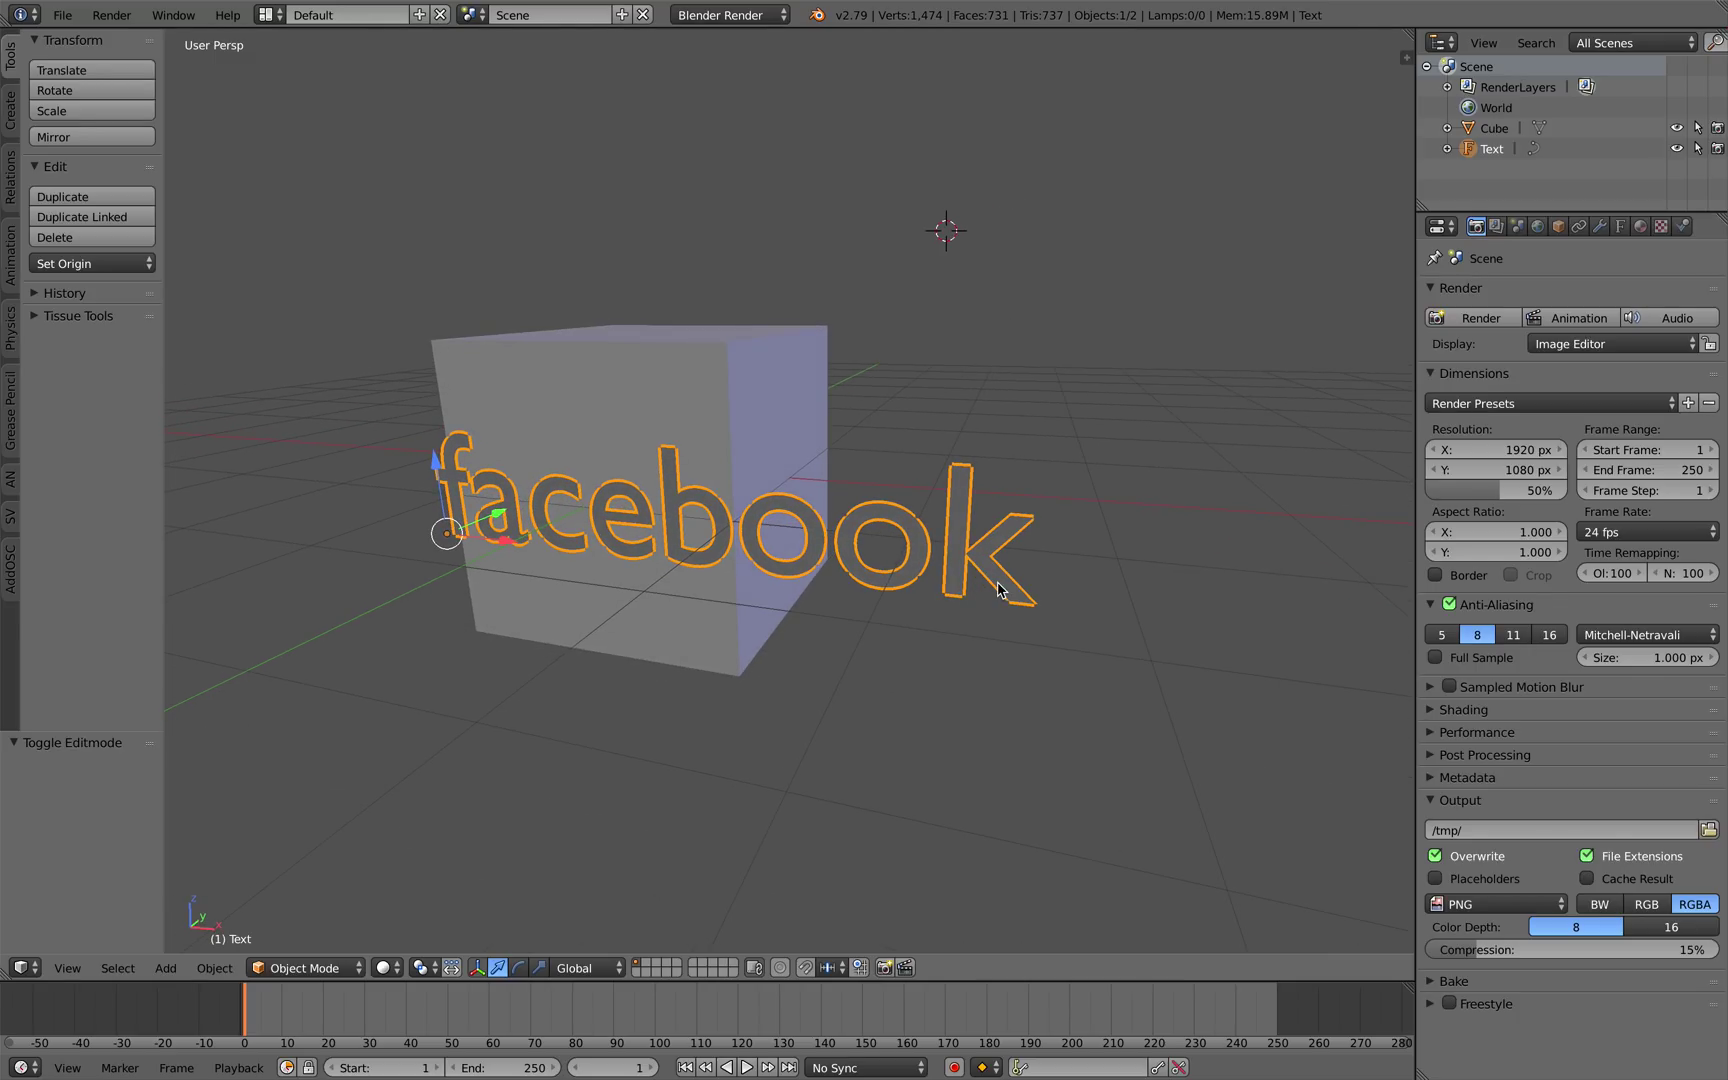
key("s")
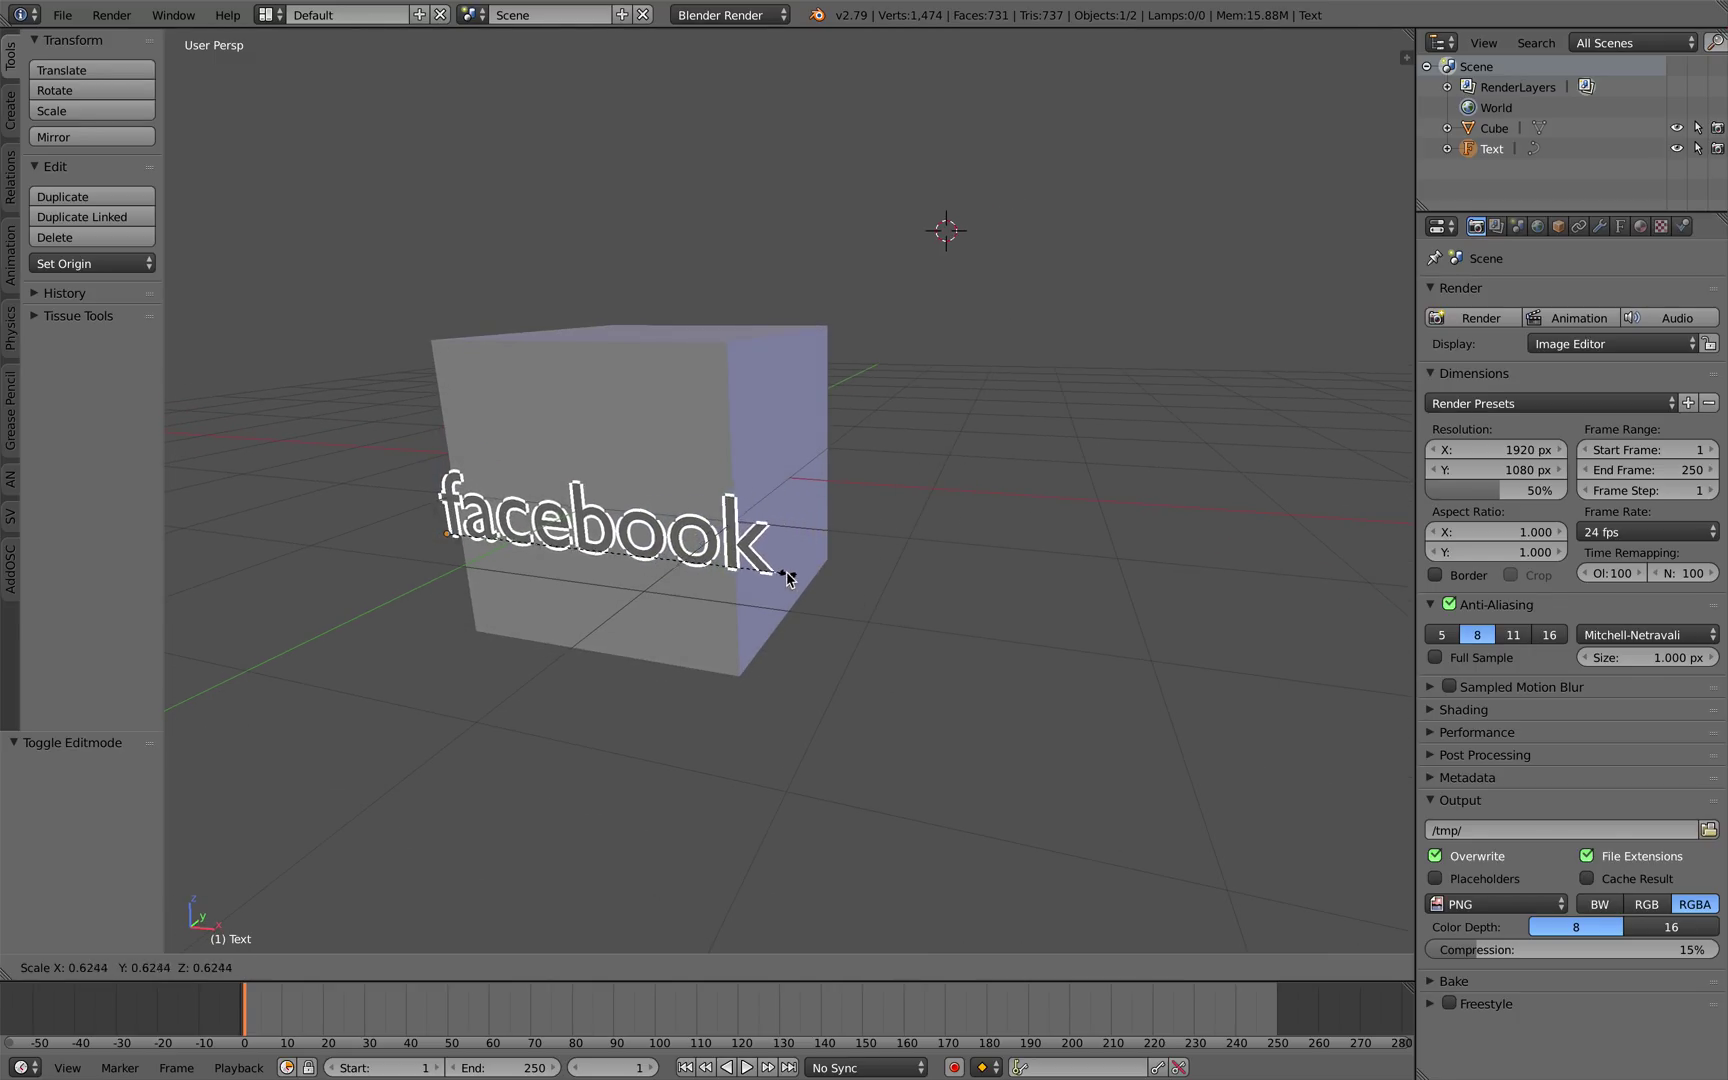
left_click(706, 551)
mouse_move(706, 551)
middle_mouse_down()
mouse_move(796, 583)
mouse_move(770, 579)
mouse_move(846, 531)
mouse_move(710, 578)
middle_mouse_up()
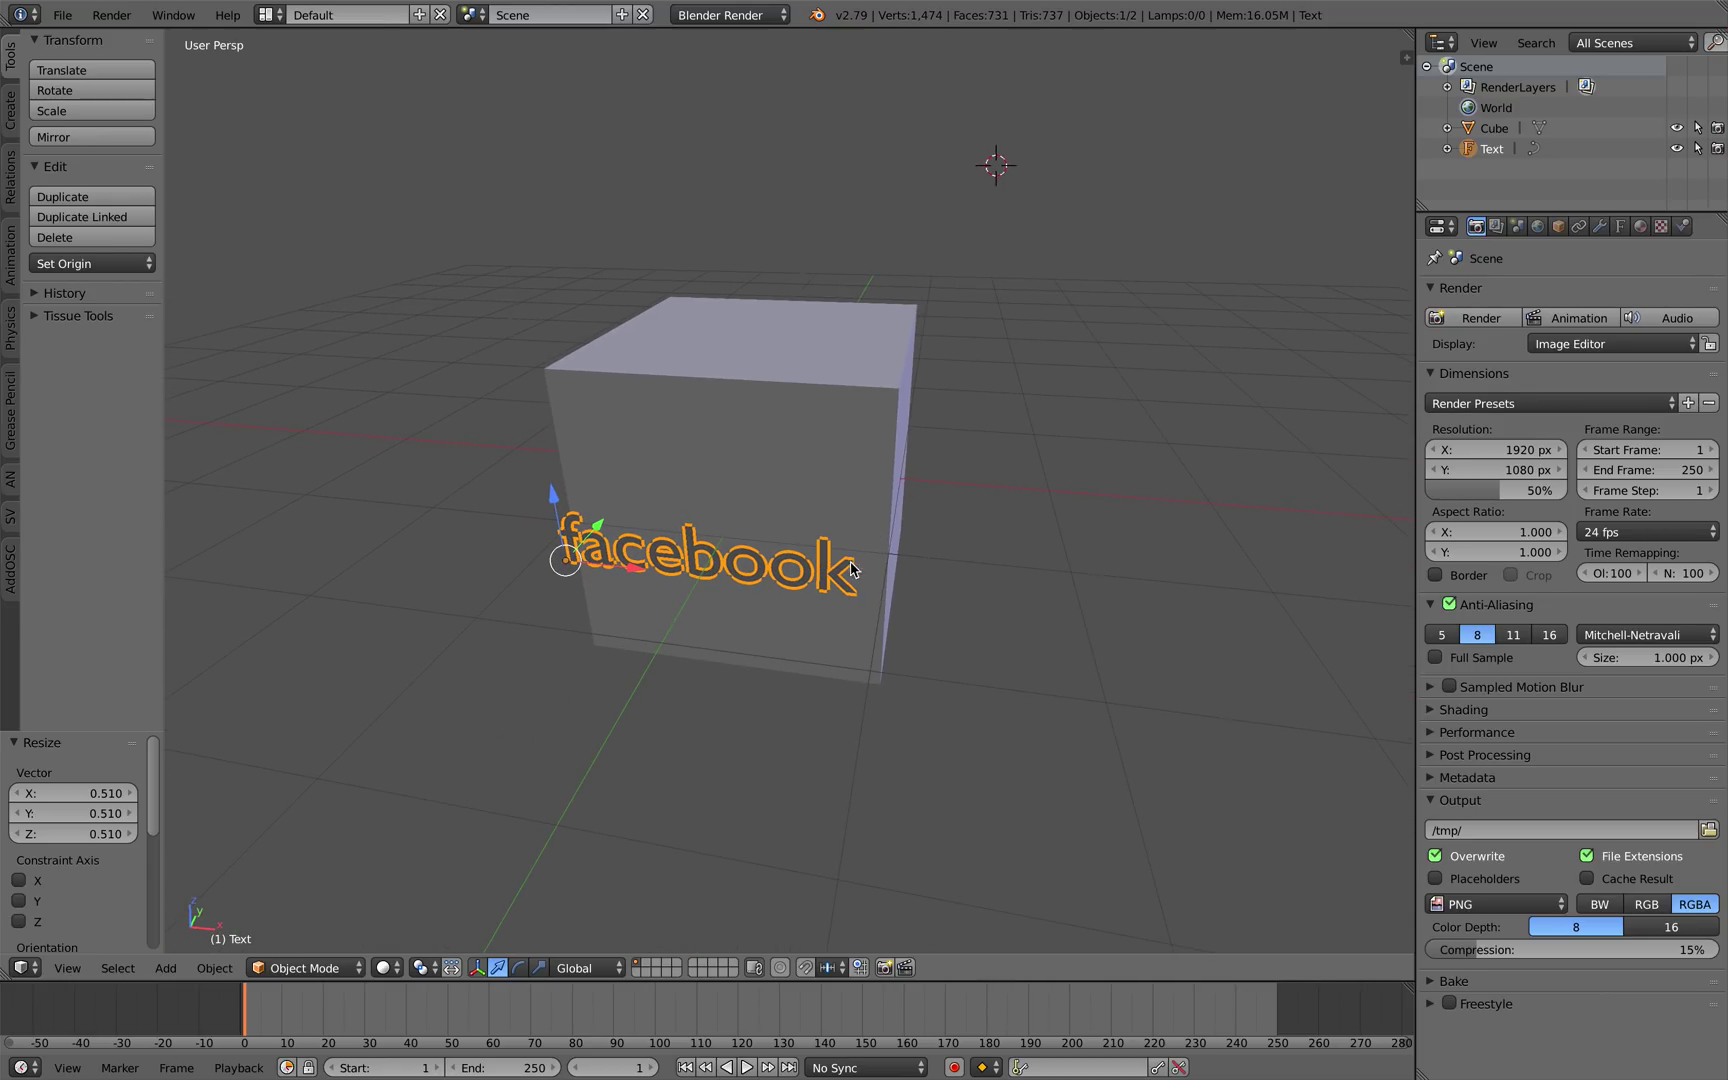
key("KP_4")
key("KP_4")
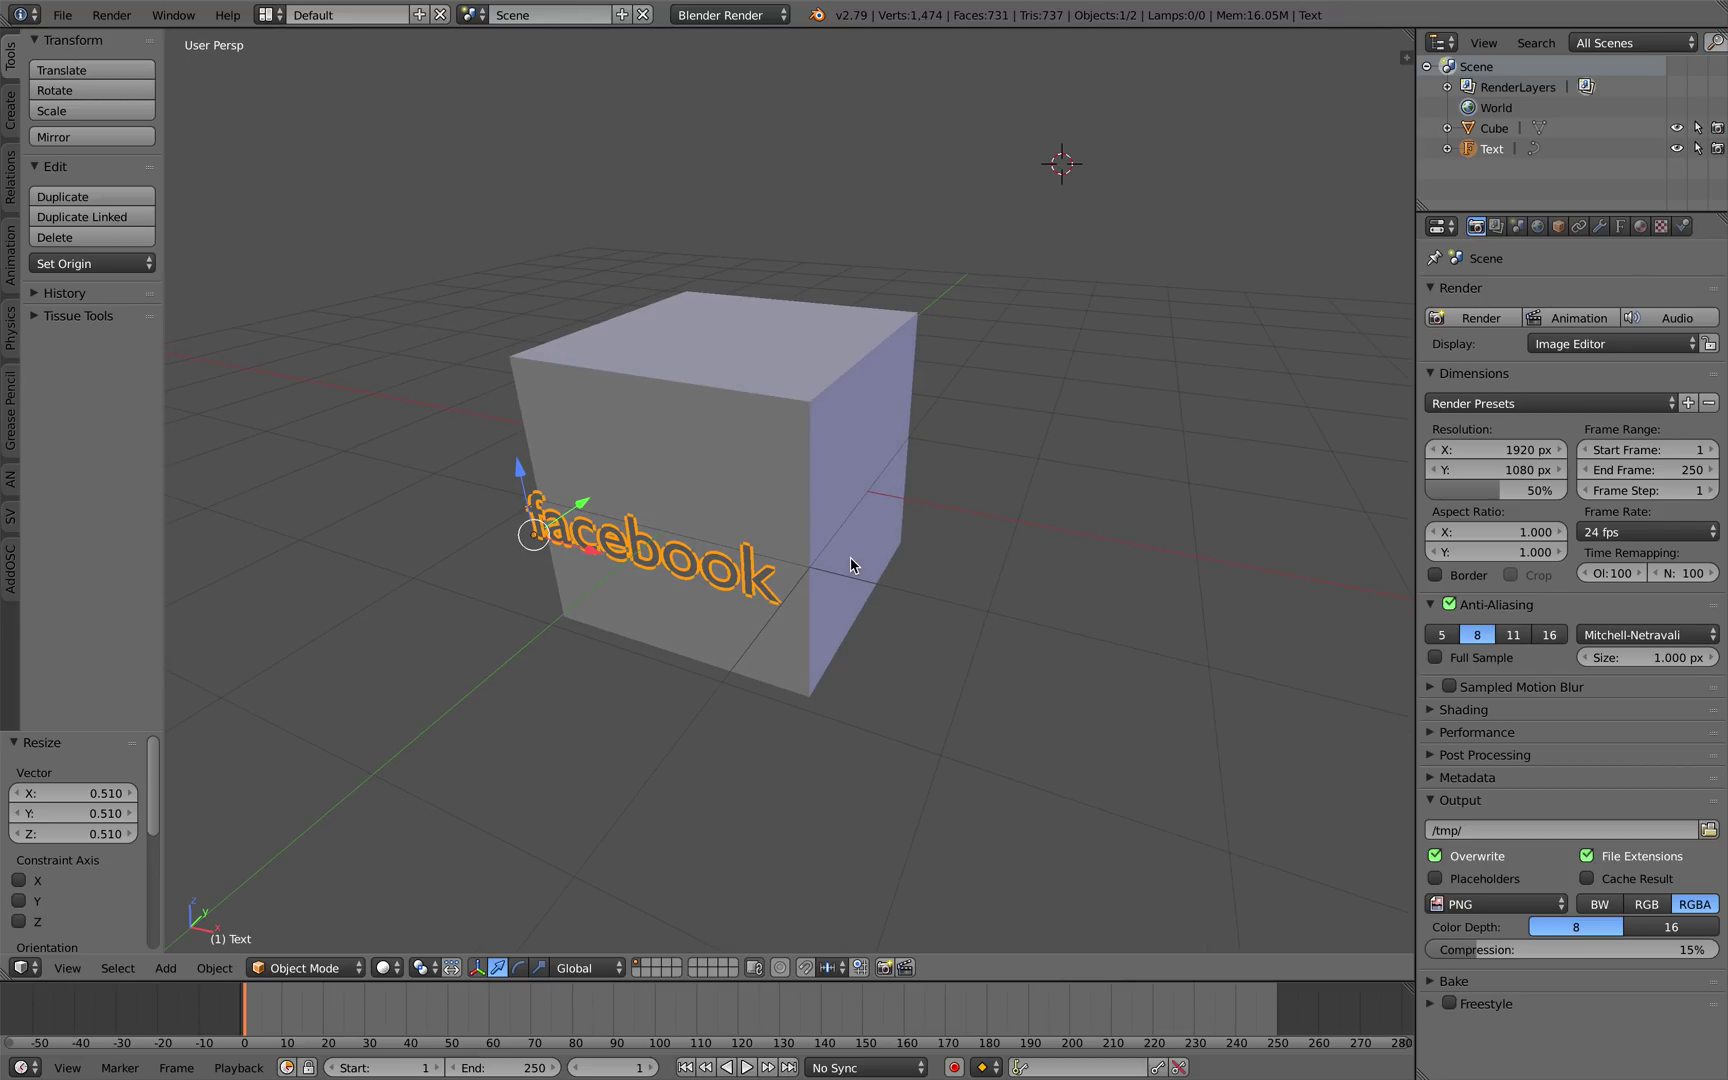
Clear the text's location to the origin, and move it about -1.063 along Y to the cube's front face.
key("alt+g")
middle_click_drag(850, 558, 714, 474)
left_click_drag(714, 474, 656, 513)
middle_click_drag(656, 513, 1149, 405)
scroll(1041, 374, "up", 4)
scroll(1014, 424, "down", 3)
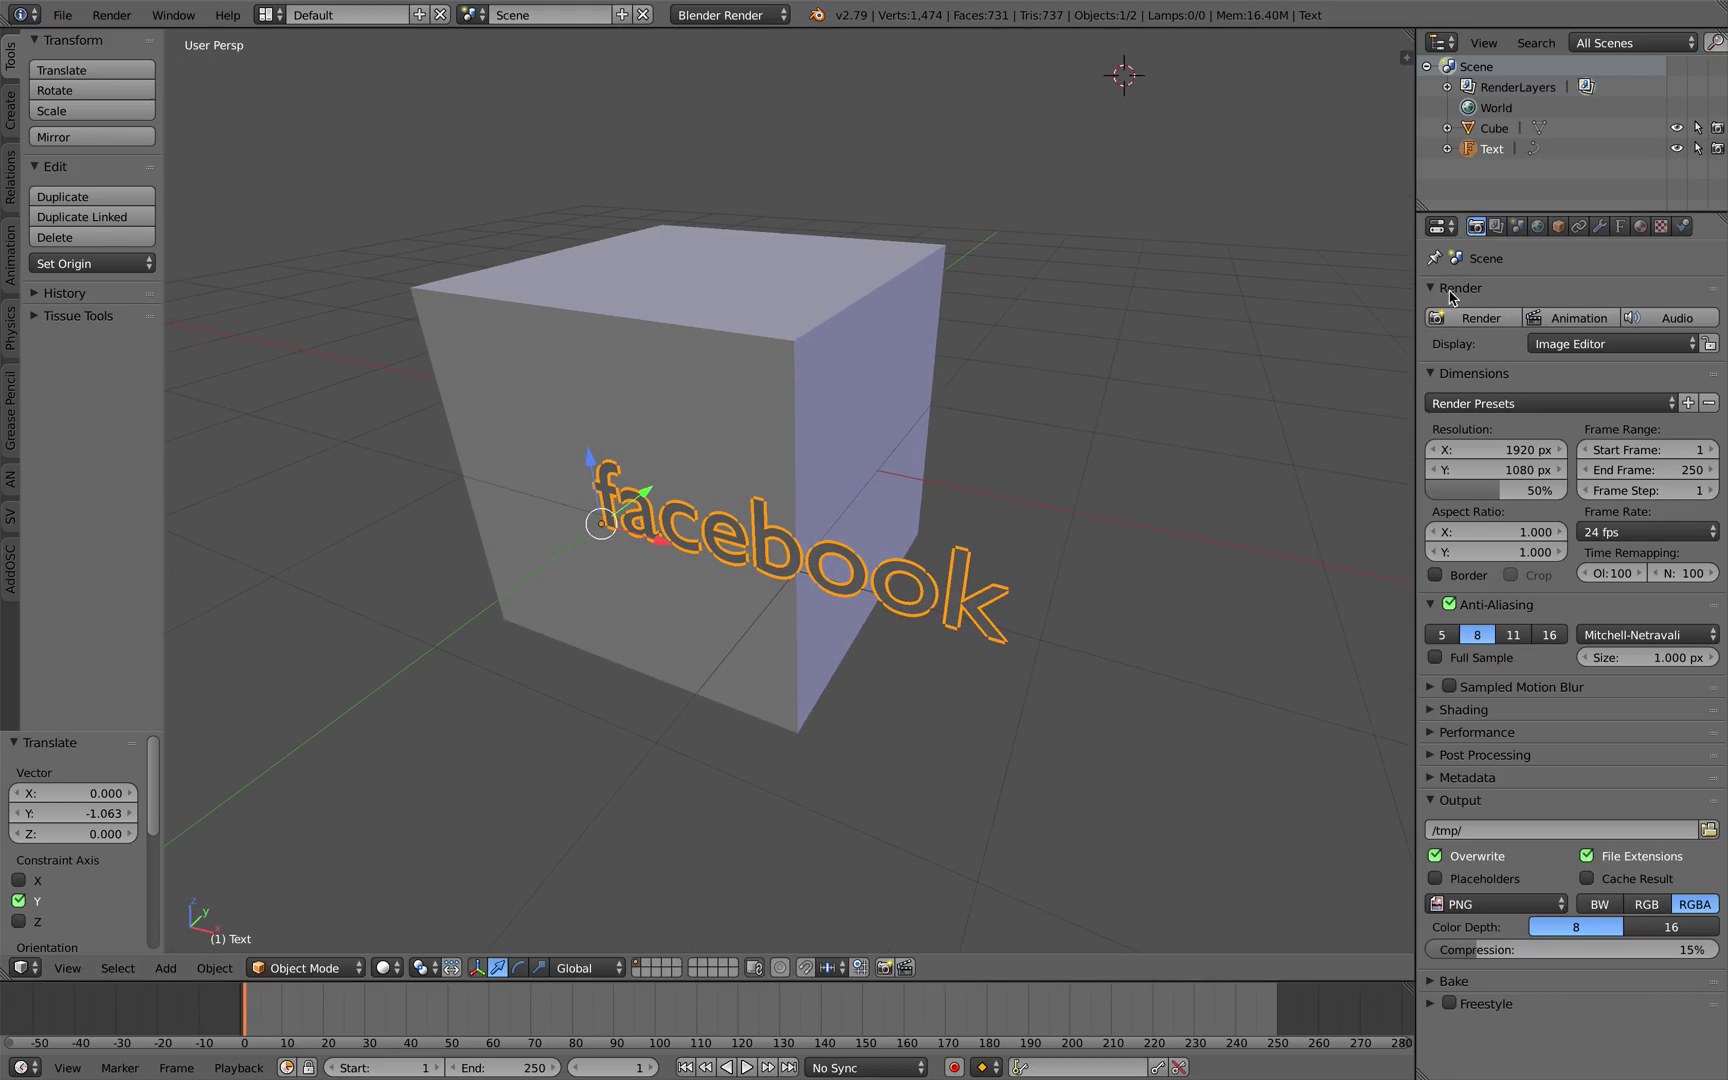
Extrude the facebook text by 0.068 in its geometry settings.
left_click(1621, 227)
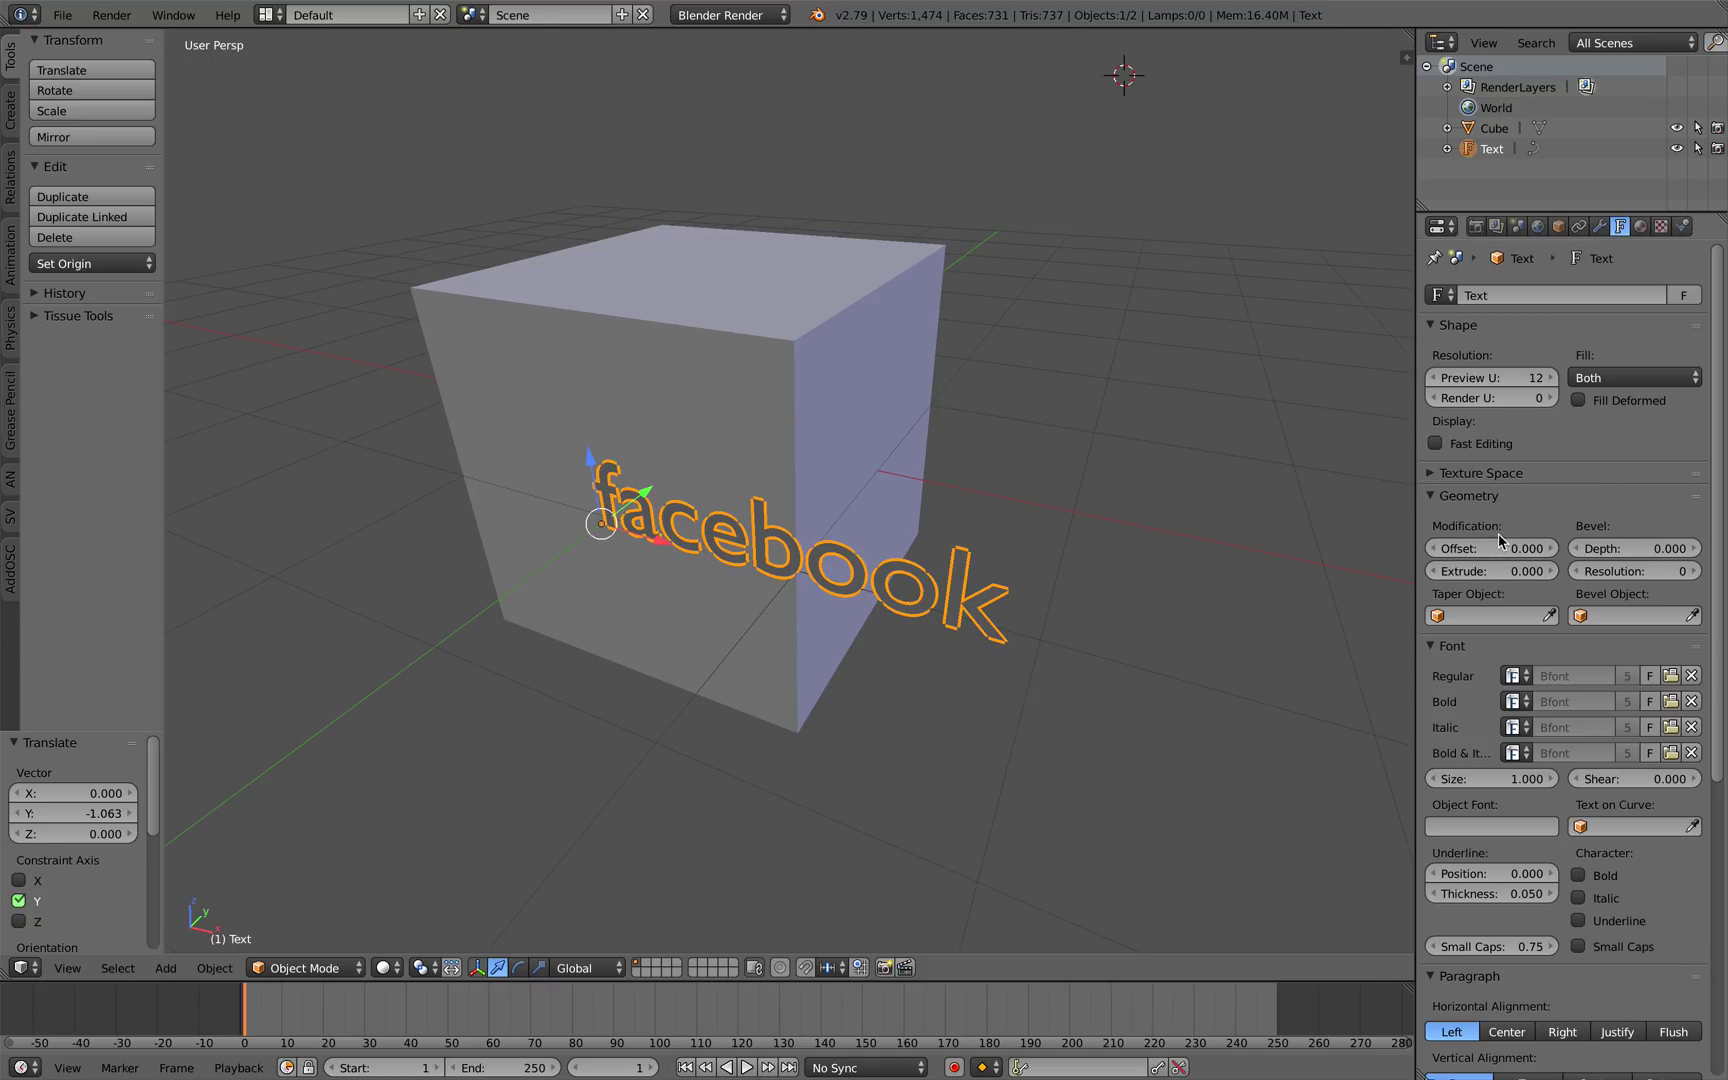
middle_click_drag(1229, 508, 1310, 513)
left_click_drag(1490, 571, 1535, 571)
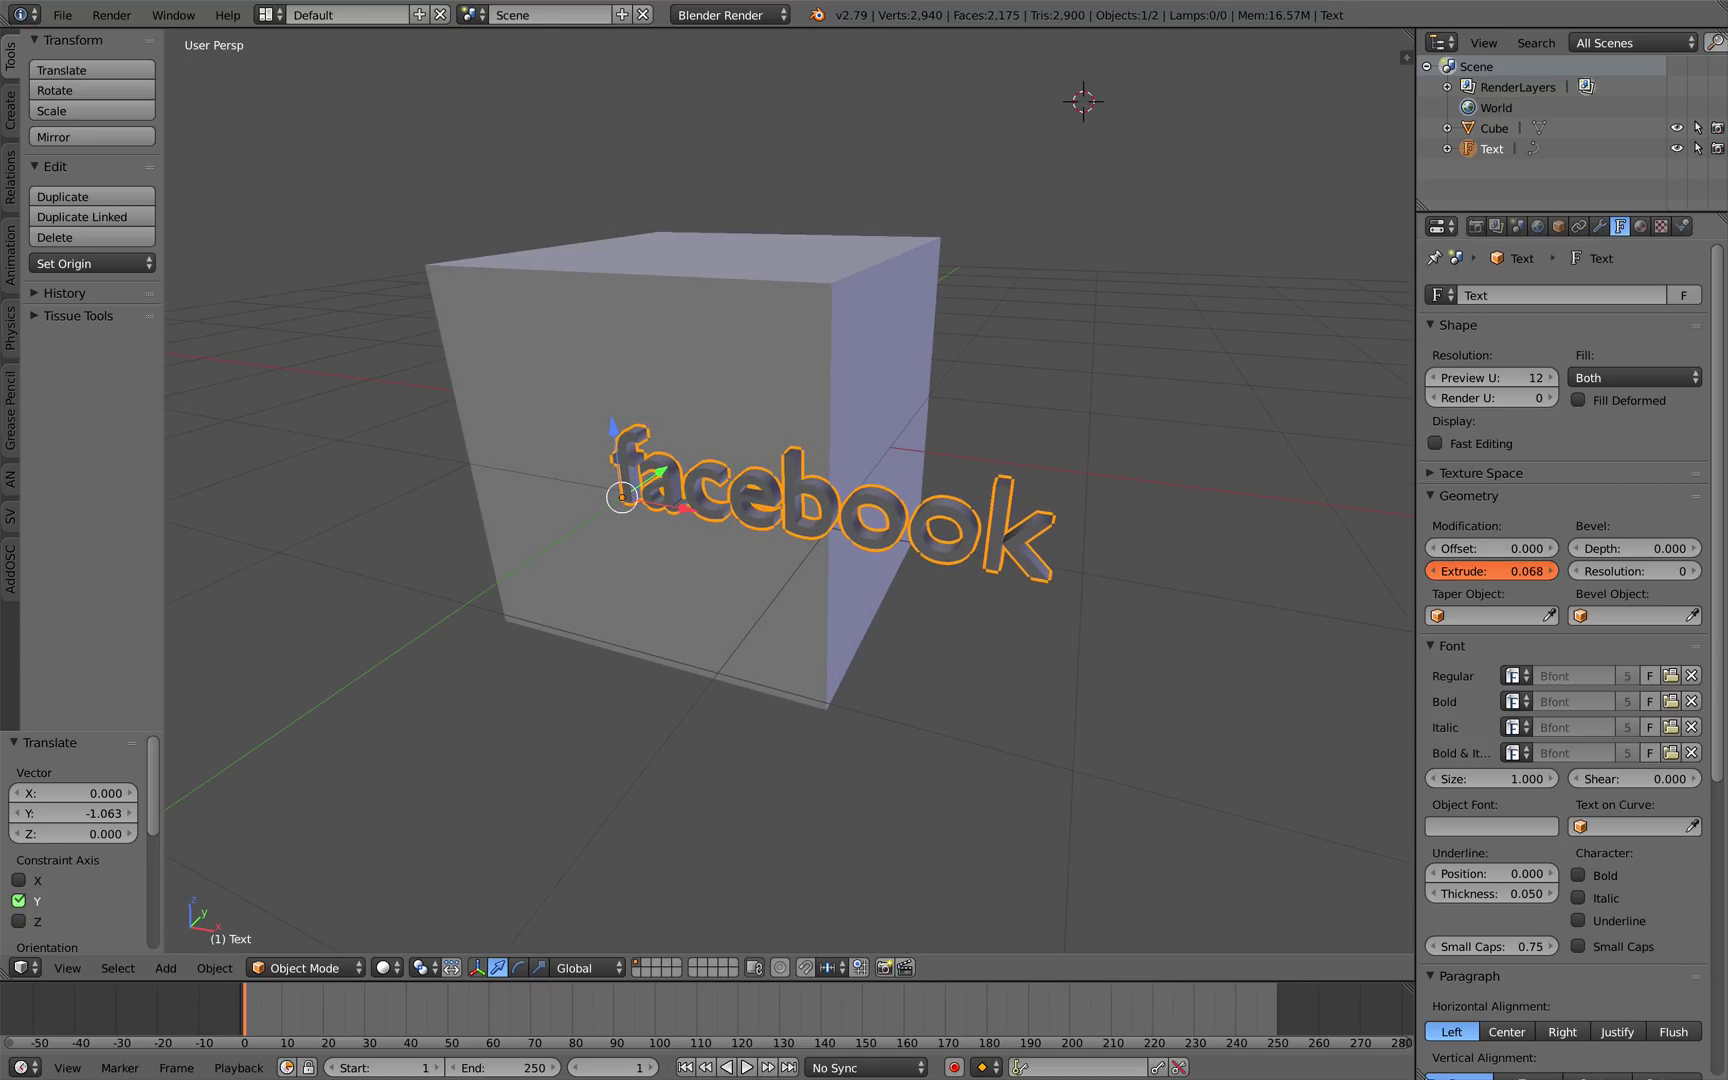
middle_click_drag(1142, 540, 1043, 573)
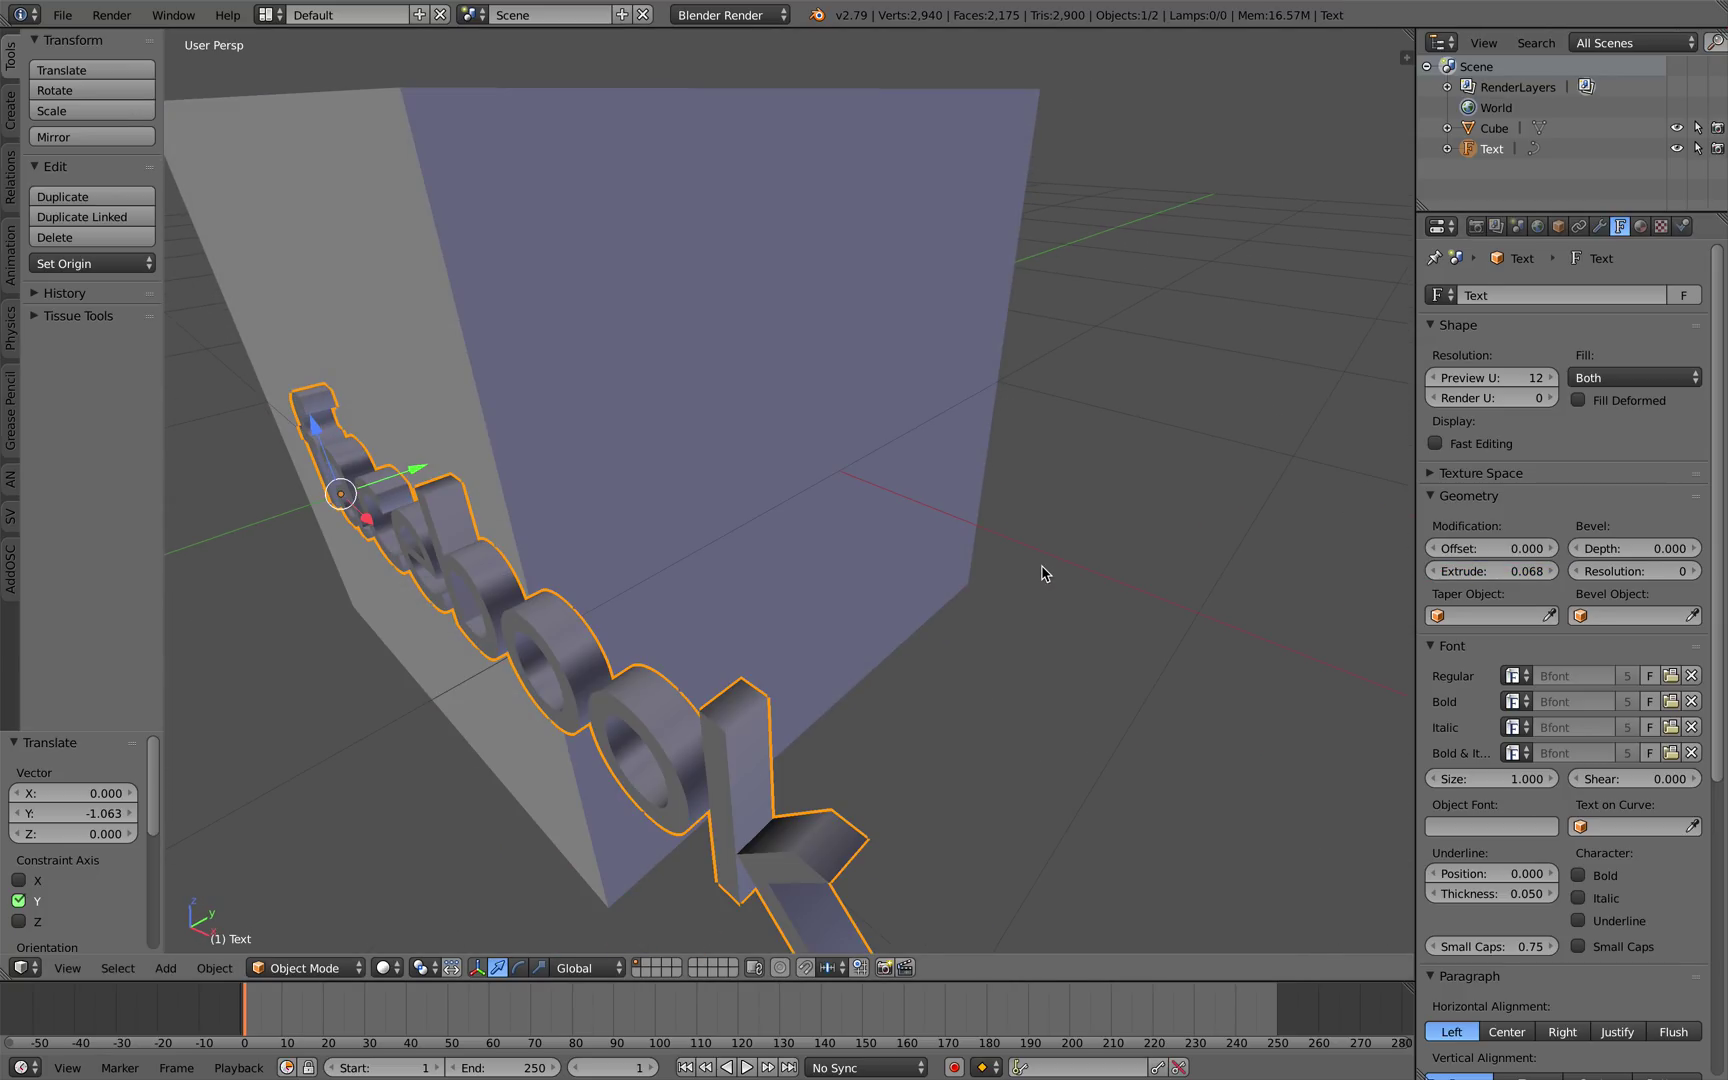
scroll(1108, 595, "down", 4)
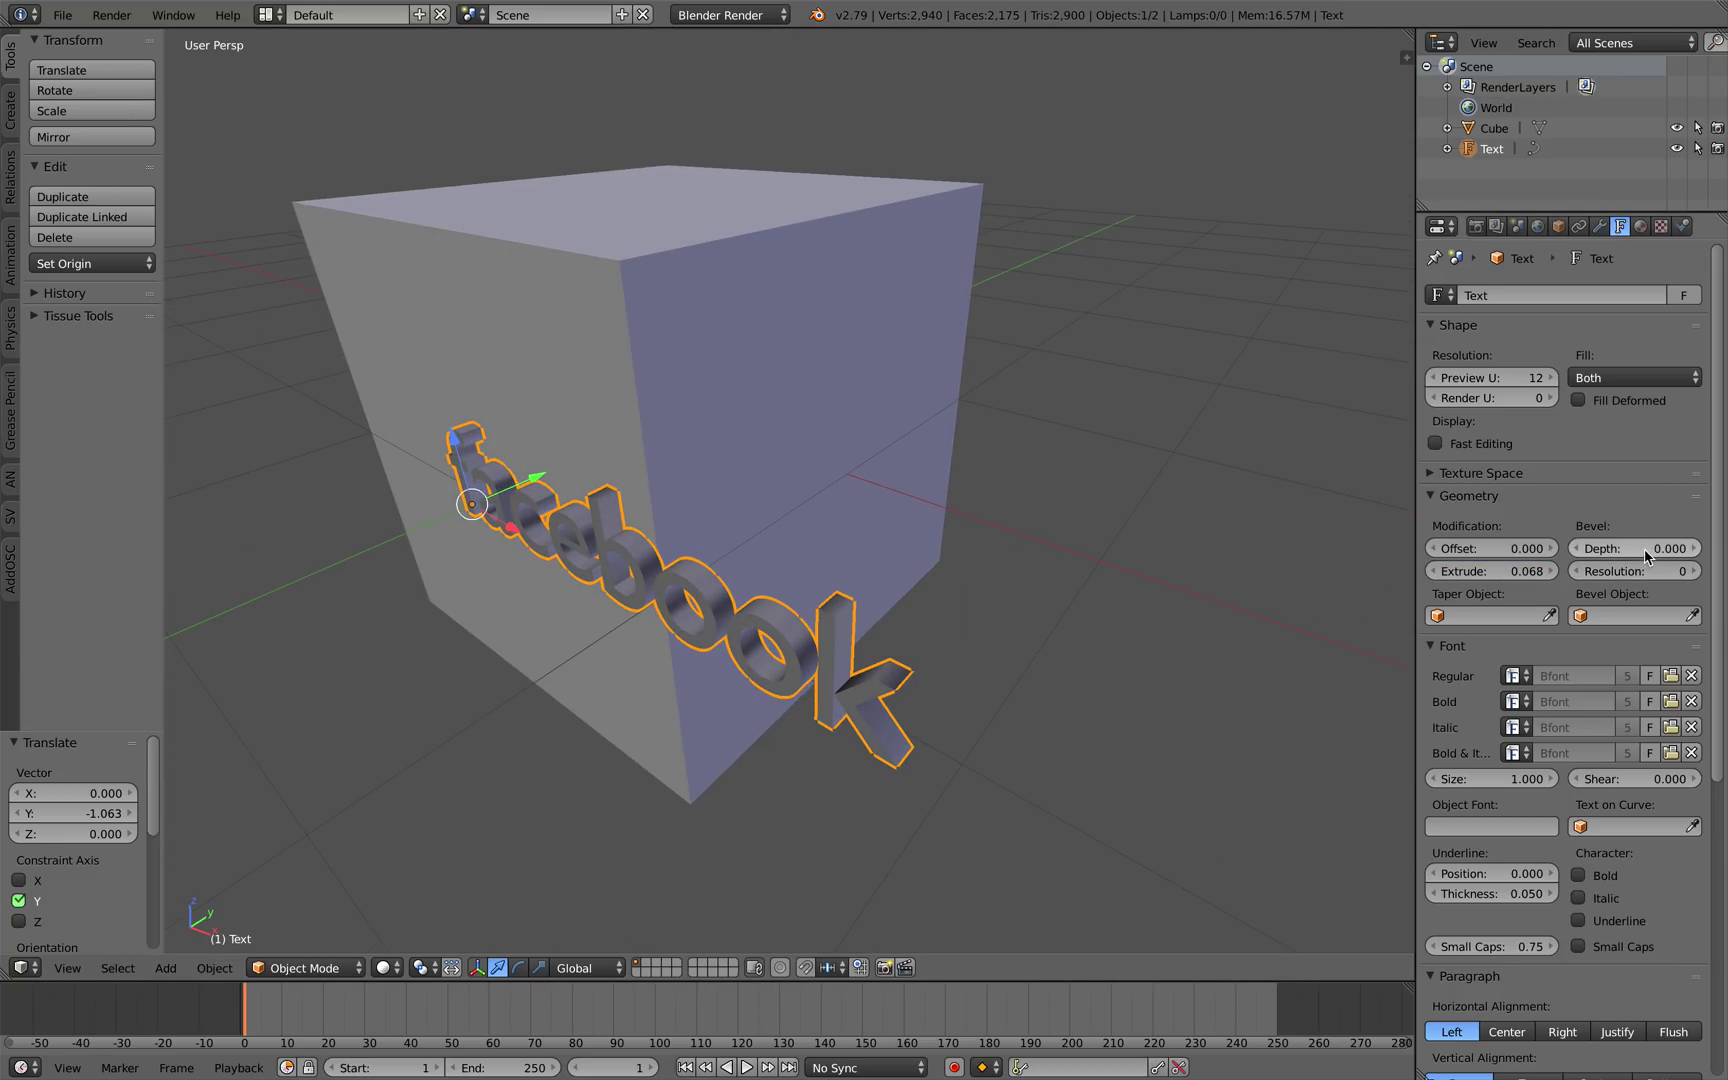
Give the extruded facebook text a bevel depth of 0.006.
left_click_drag(1648, 548, 1660, 548)
scroll(987, 590, "up", 3)
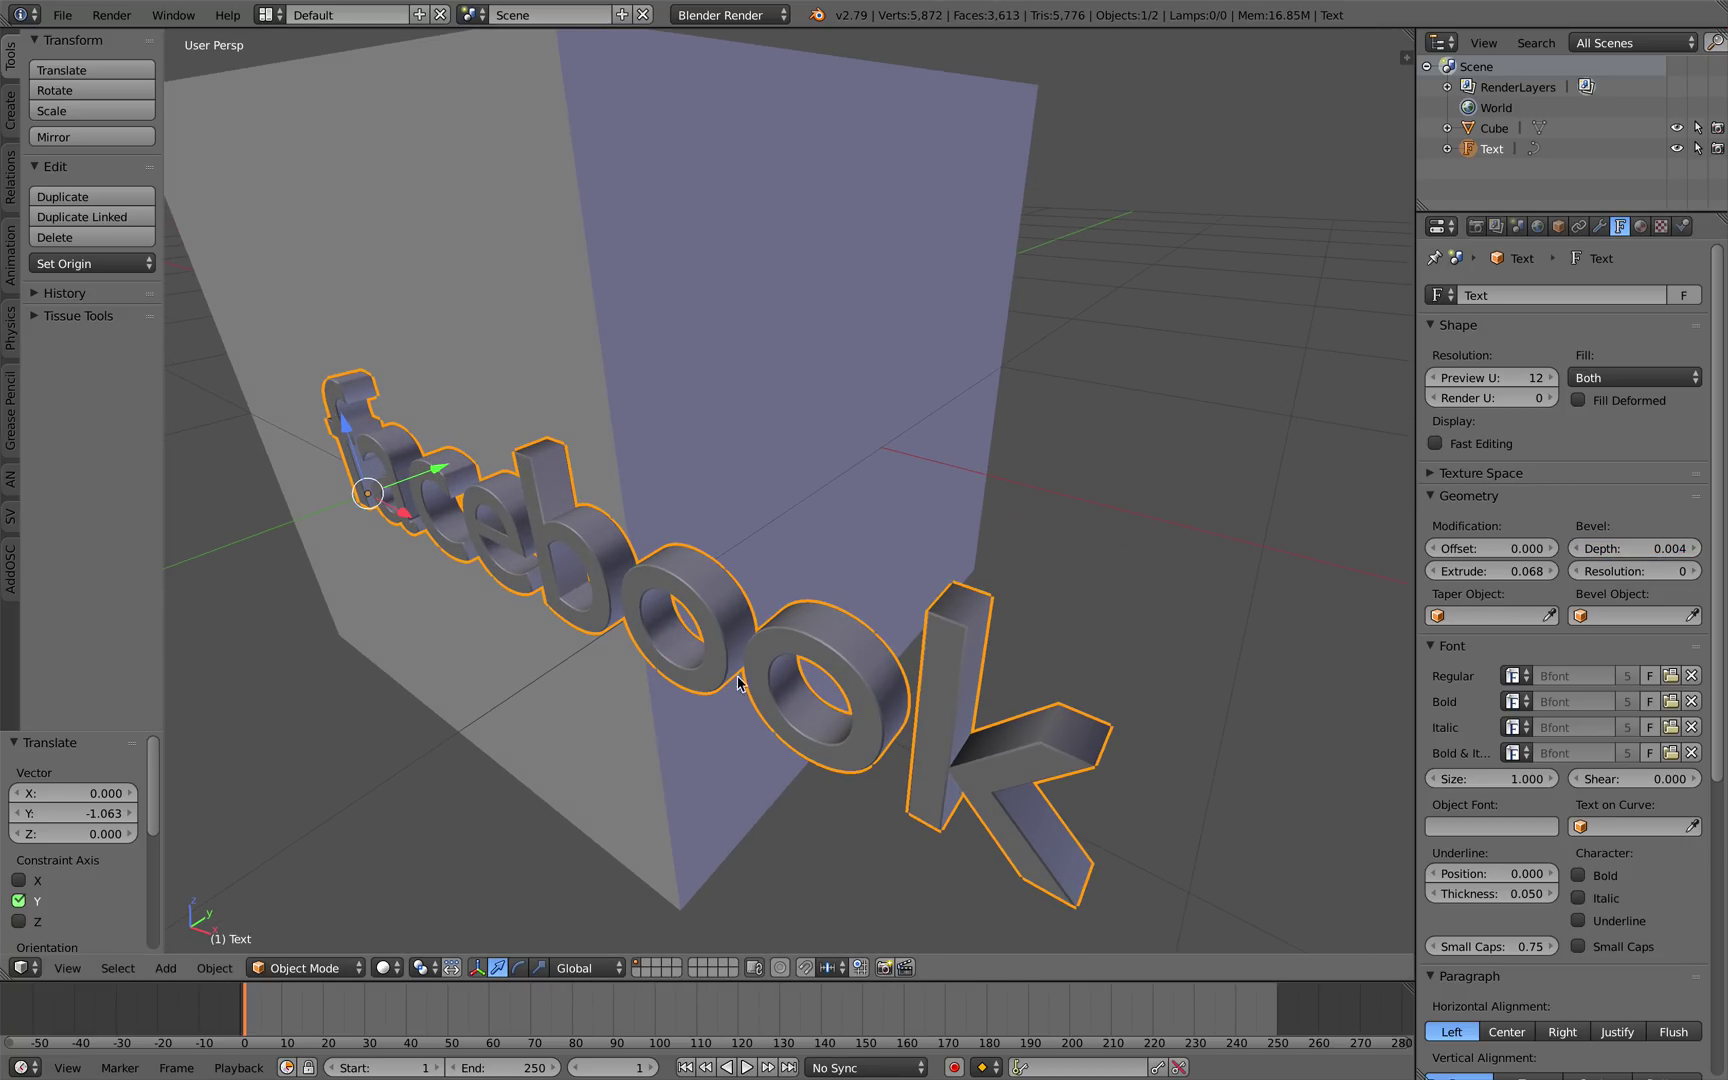
key("ctrl+z")
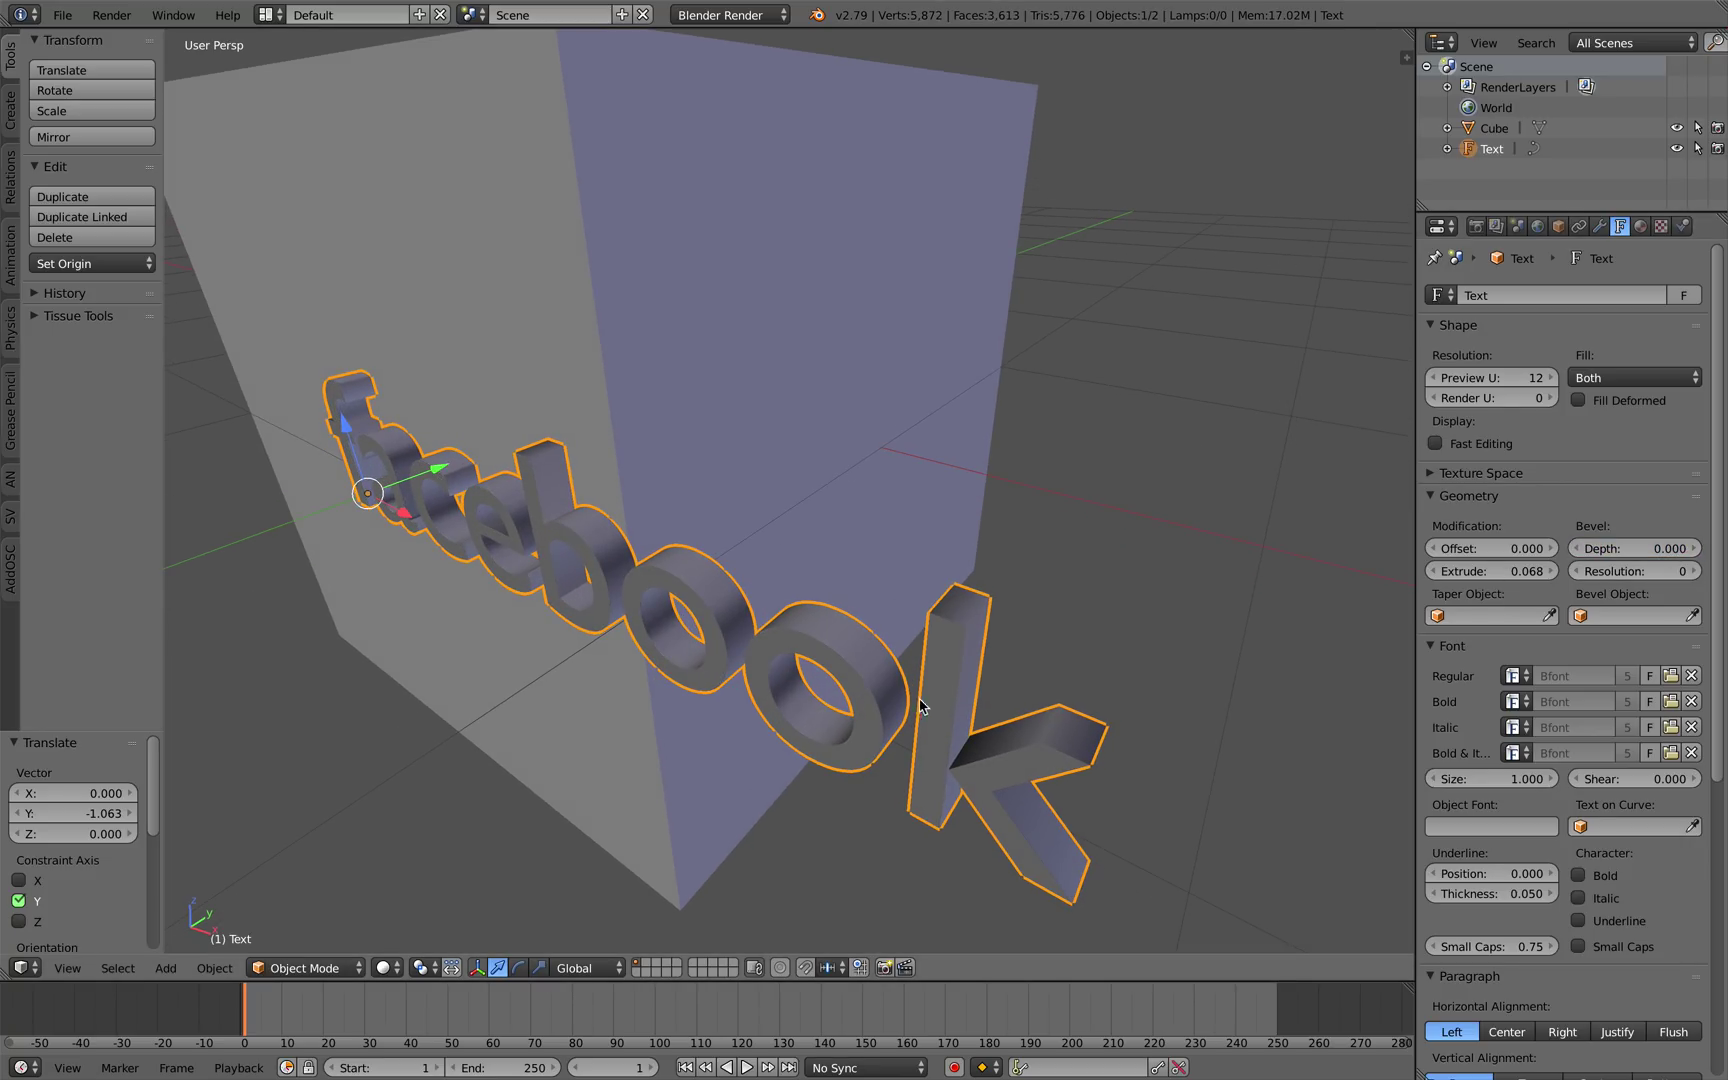
middle_click_drag(770, 651, 753, 674)
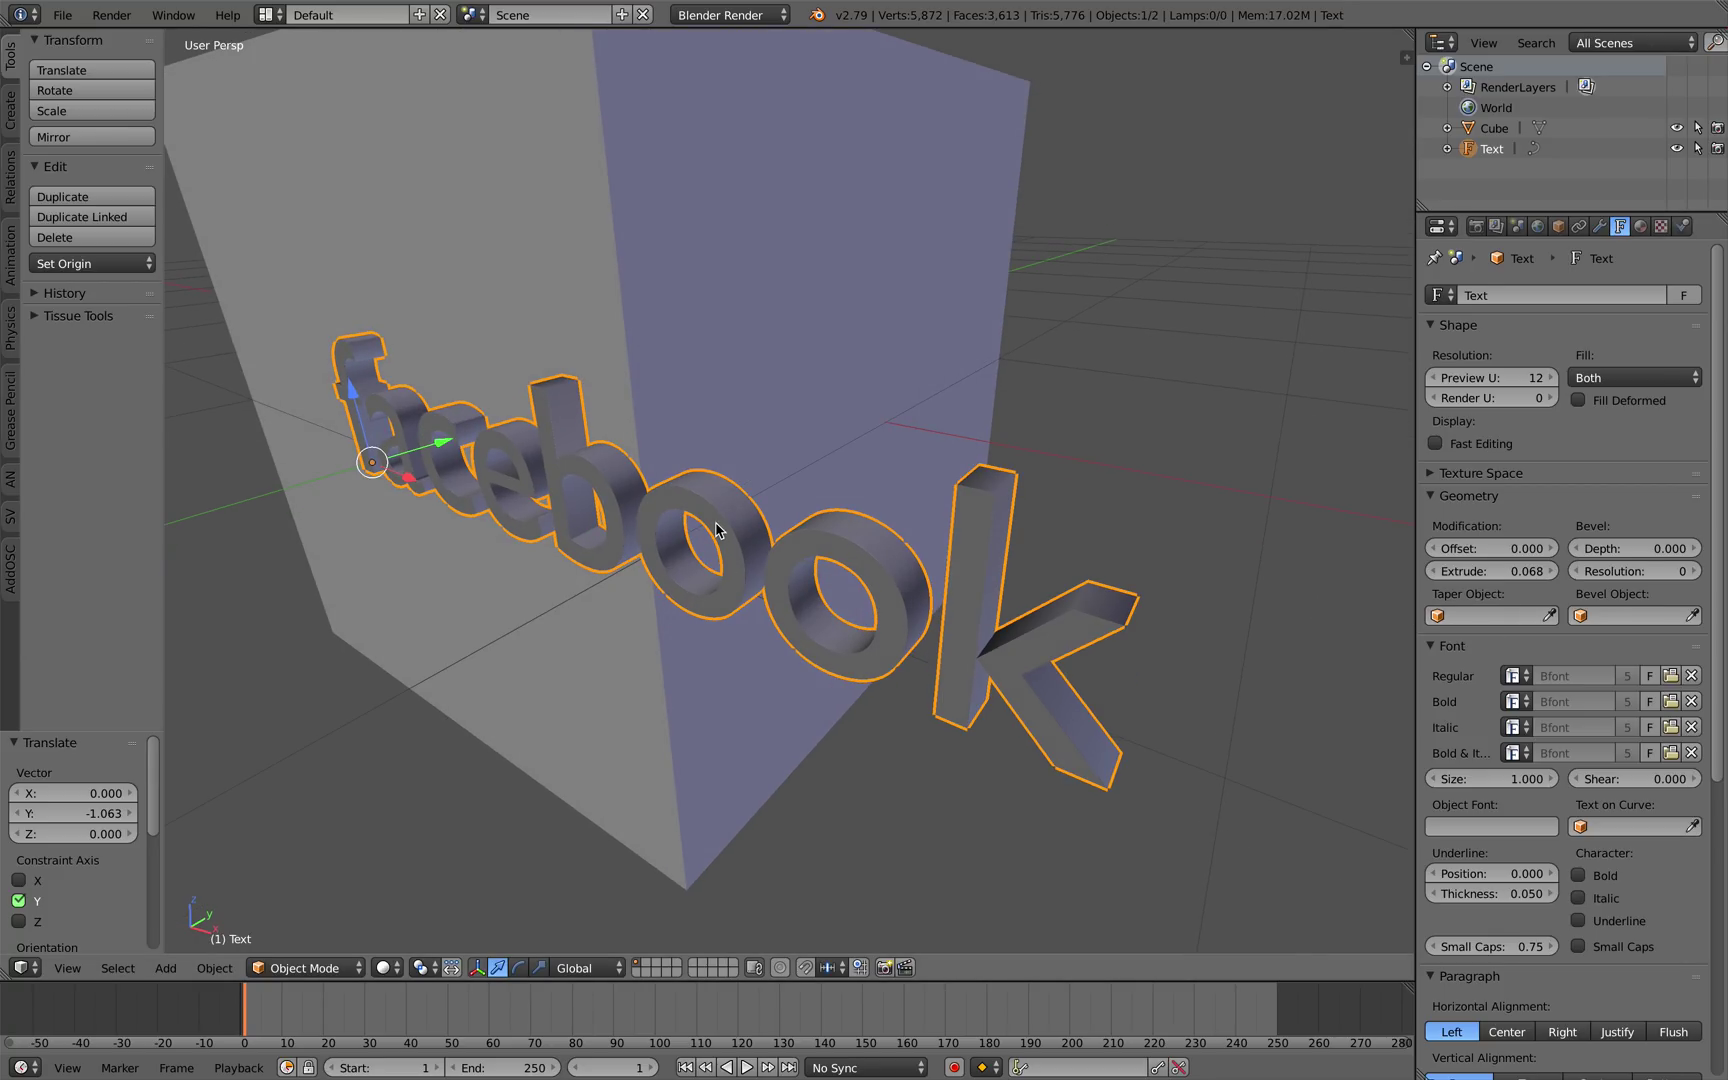
middle_click_drag(716, 530, 771, 571)
left_click_drag(1648, 548, 1662, 548)
middle_click_drag(840, 530, 873, 556)
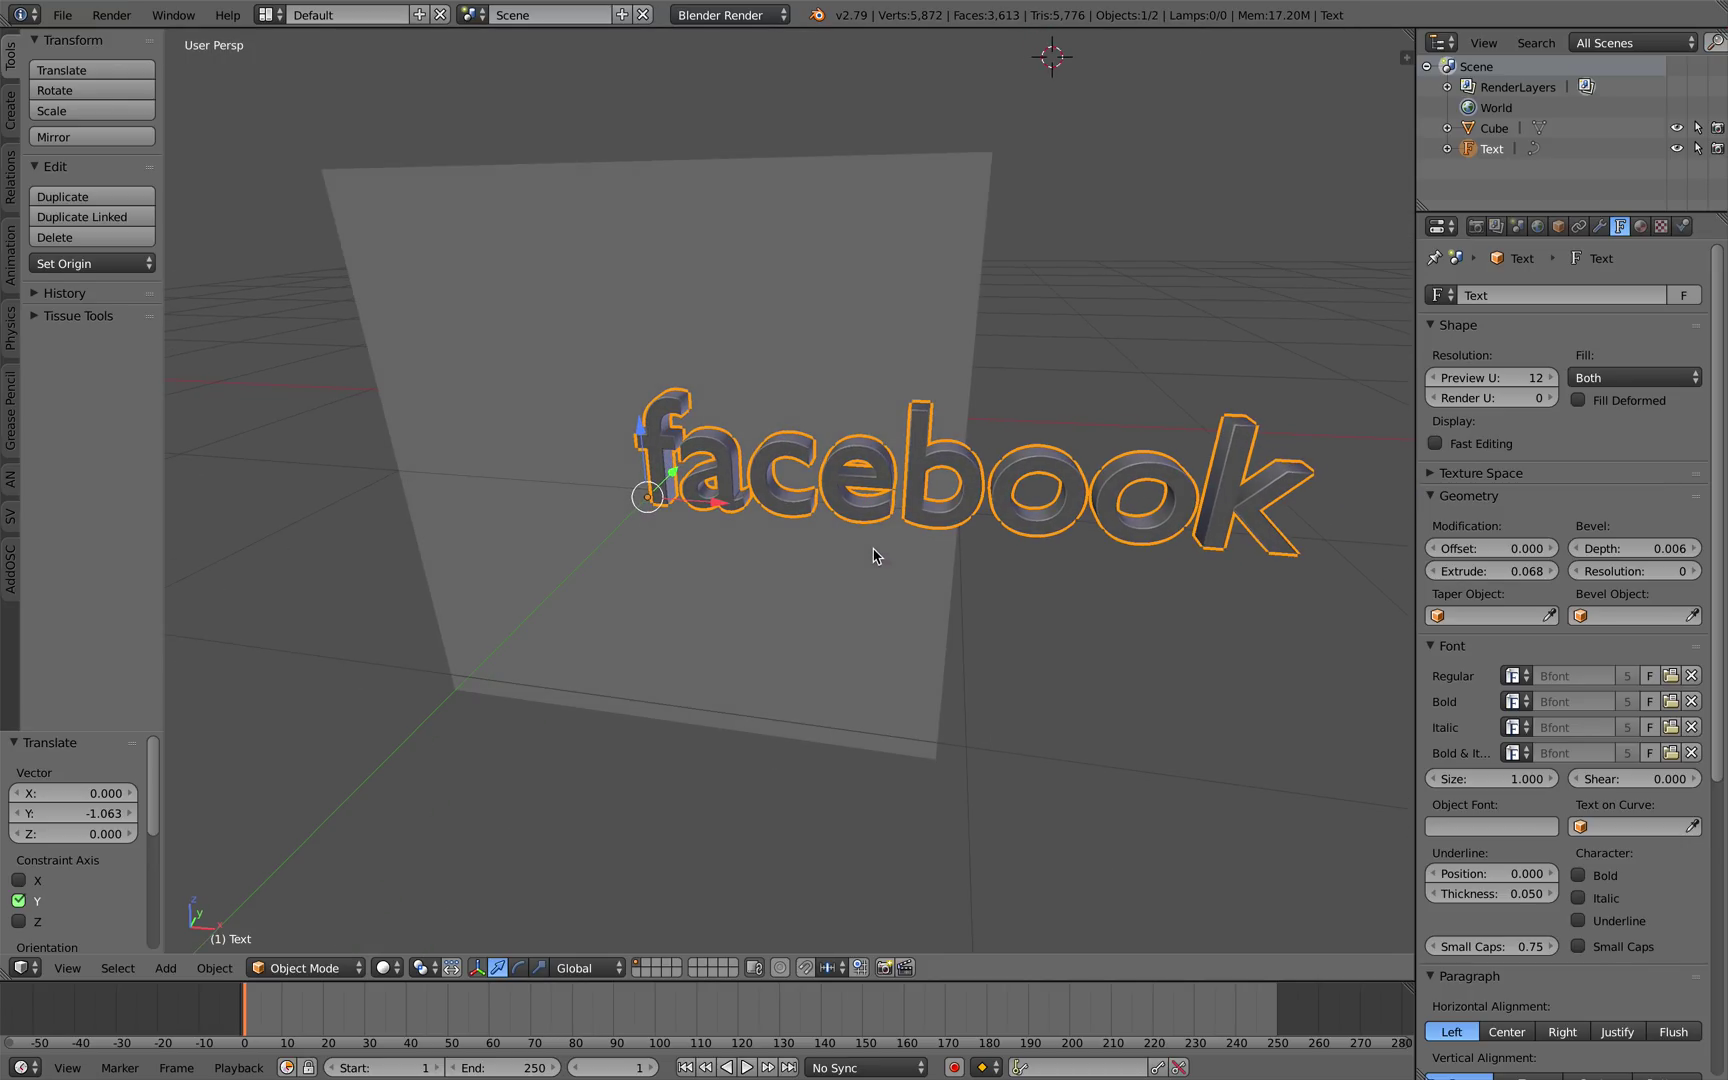
middle_click_drag(748, 490, 768, 502)
Center the text's horizontal alignment and scale it to about 0.442 so that it fits within the cube's face.
scroll(1533, 868, "down", 3)
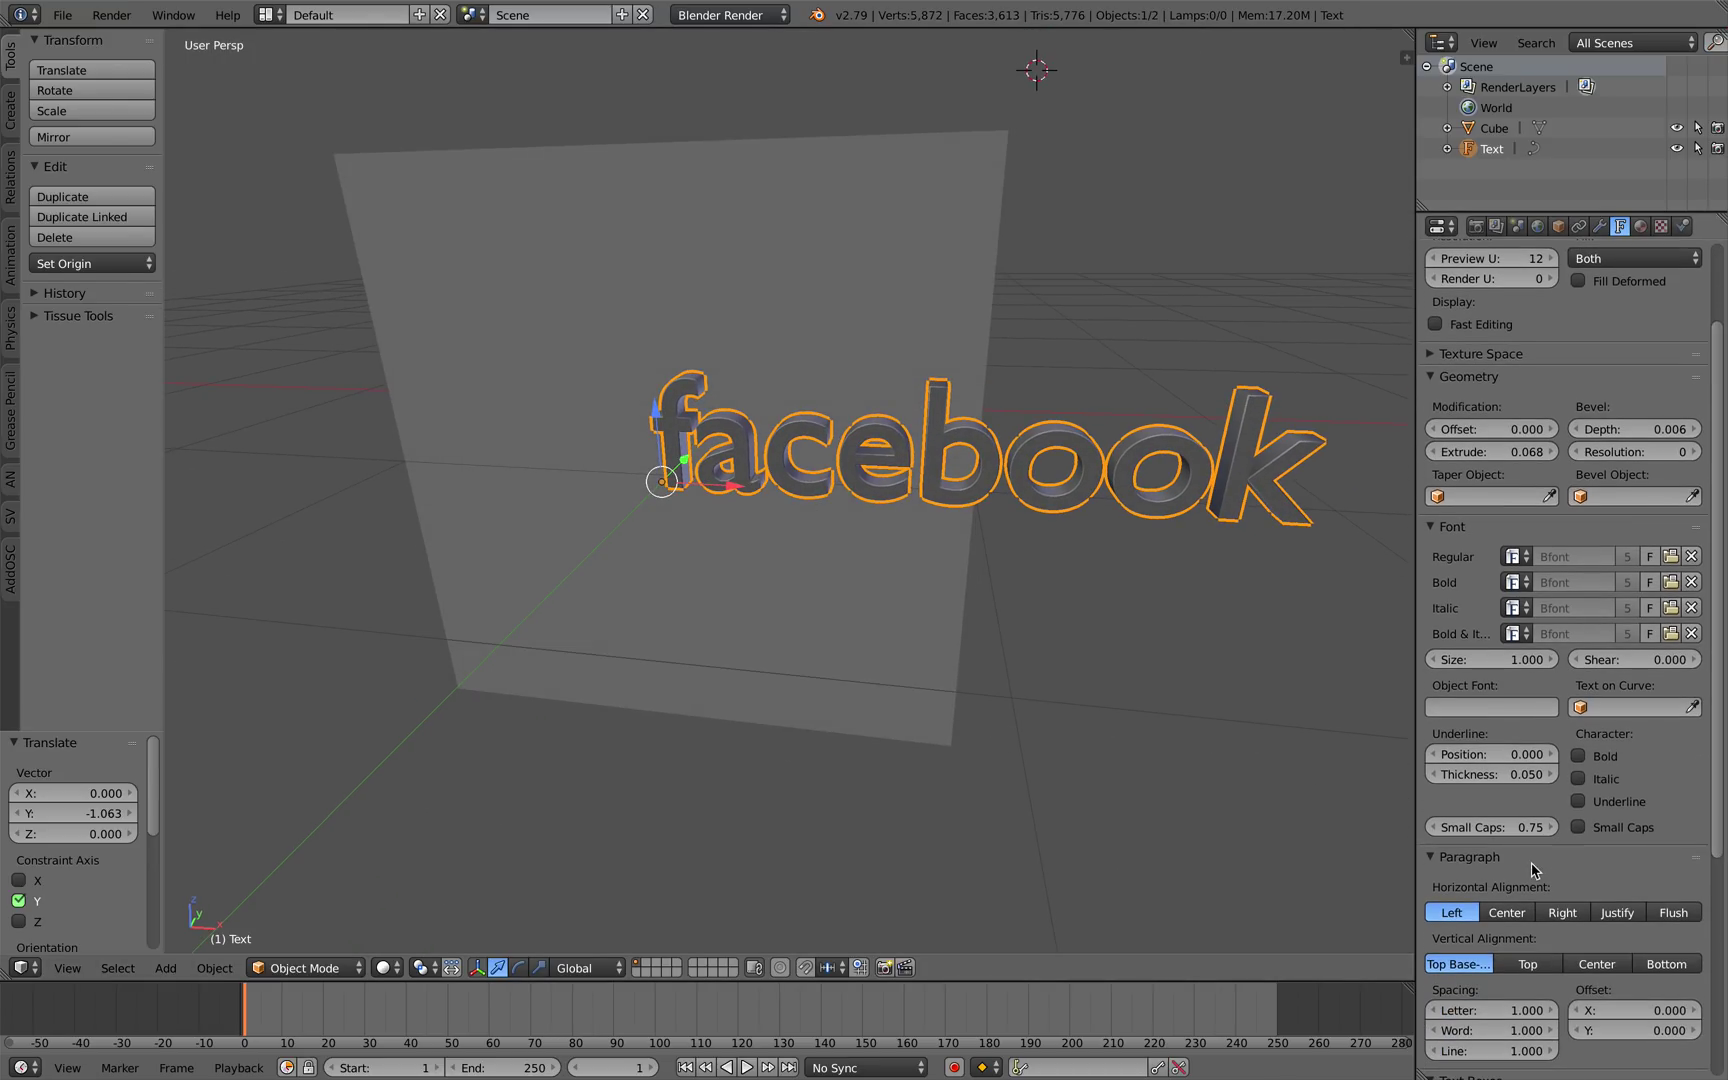
left_click(1517, 916)
middle_click_drag(1103, 640, 1015, 425)
key("s")
left_click(1035, 503)
key("s")
left_click(955, 500)
Show the object transform properties in the 3D view and select only the facebook text.
key("a")
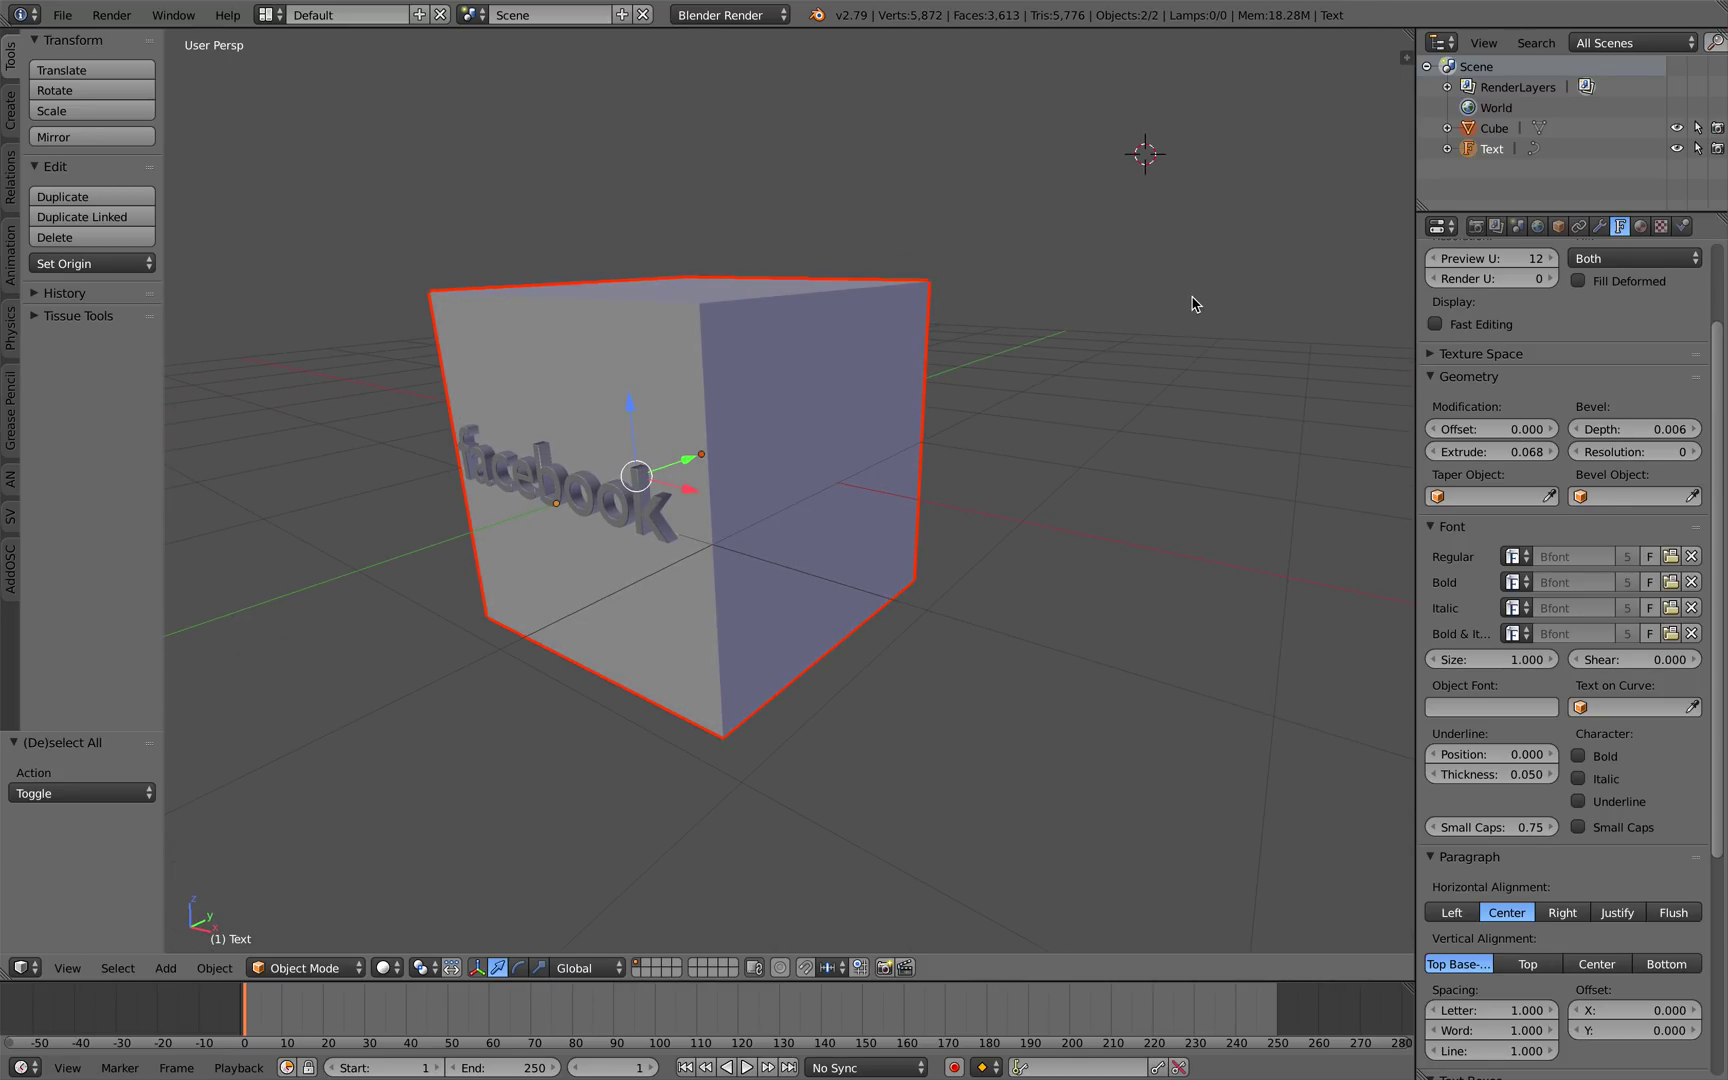
left_click(1405, 63)
middle_click_drag(838, 385, 864, 459)
right_click(674, 578)
middle_click_drag(690, 560, 797, 509)
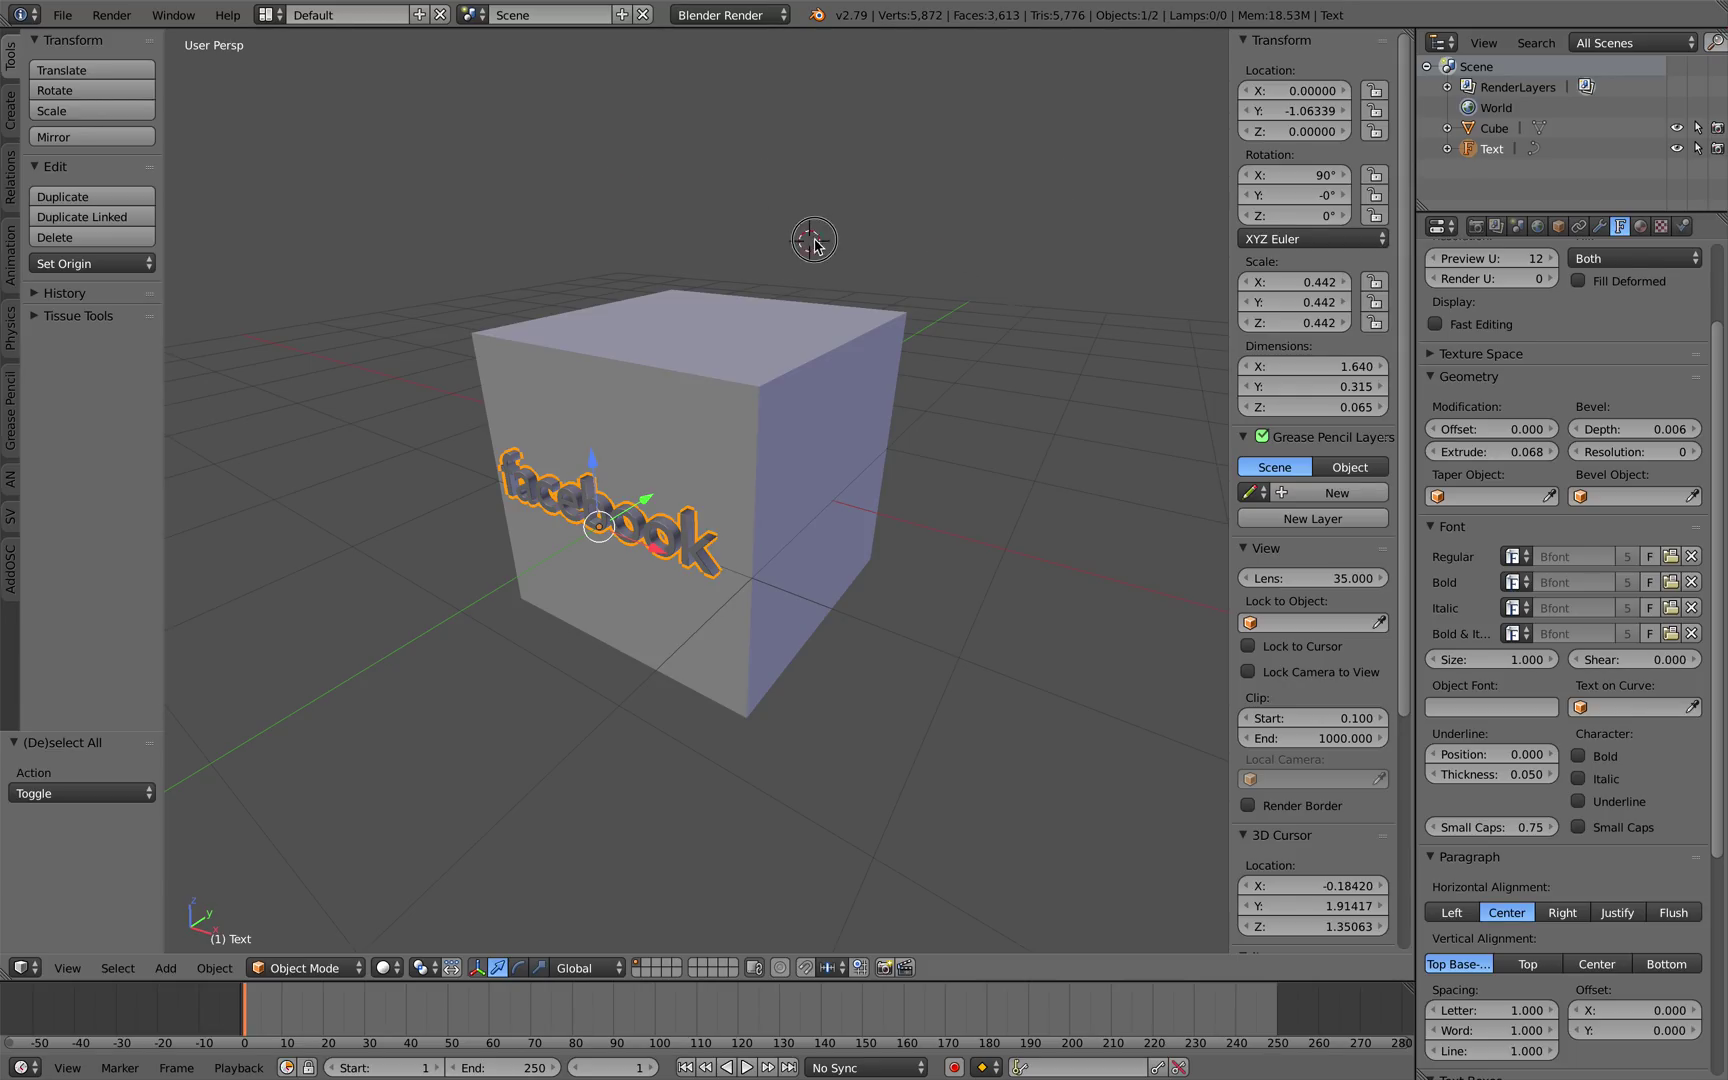
Place the 3D cursor in the empty space beside the cube and bring its location values into view.
mouse_move(1040, 478)
middle_mouse_down()
mouse_move(1122, 563)
mouse_move(1062, 502)
middle_mouse_up()
scroll(1065, 525, "down", 2)
scroll(1061, 521, "up", 2)
left_click(1061, 521)
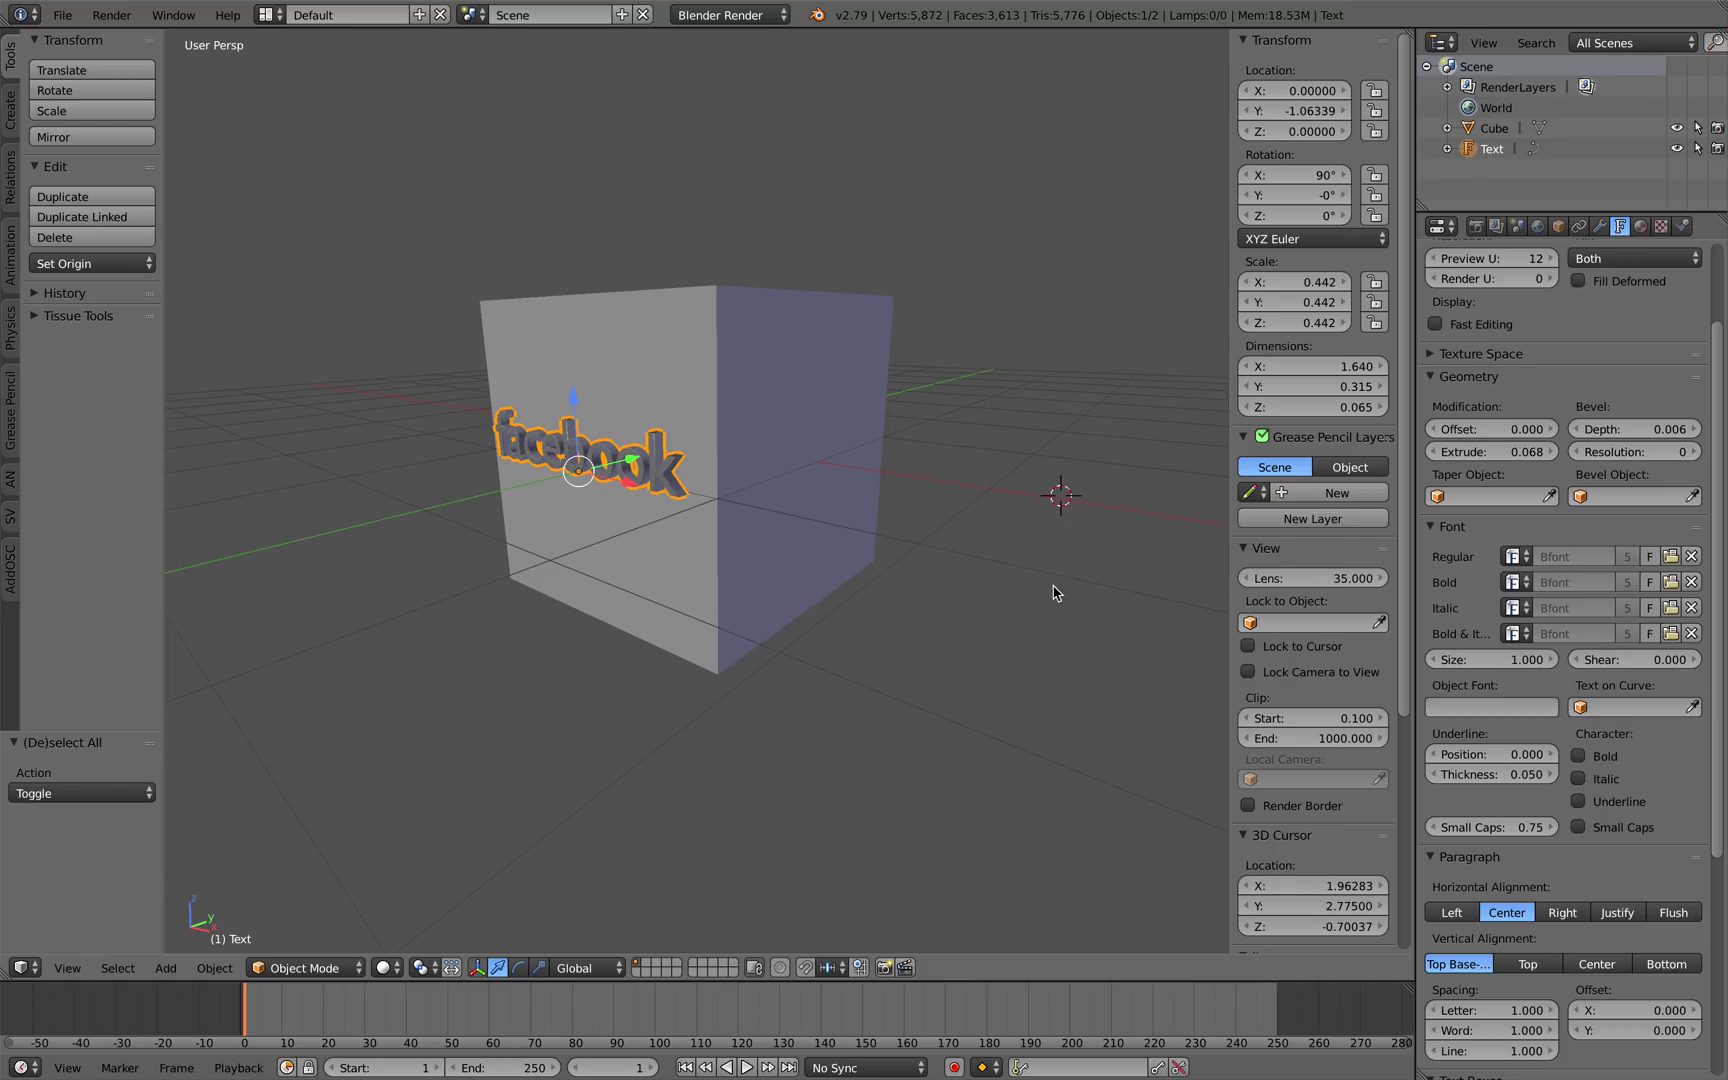
scroll(1304, 843, "down", 3)
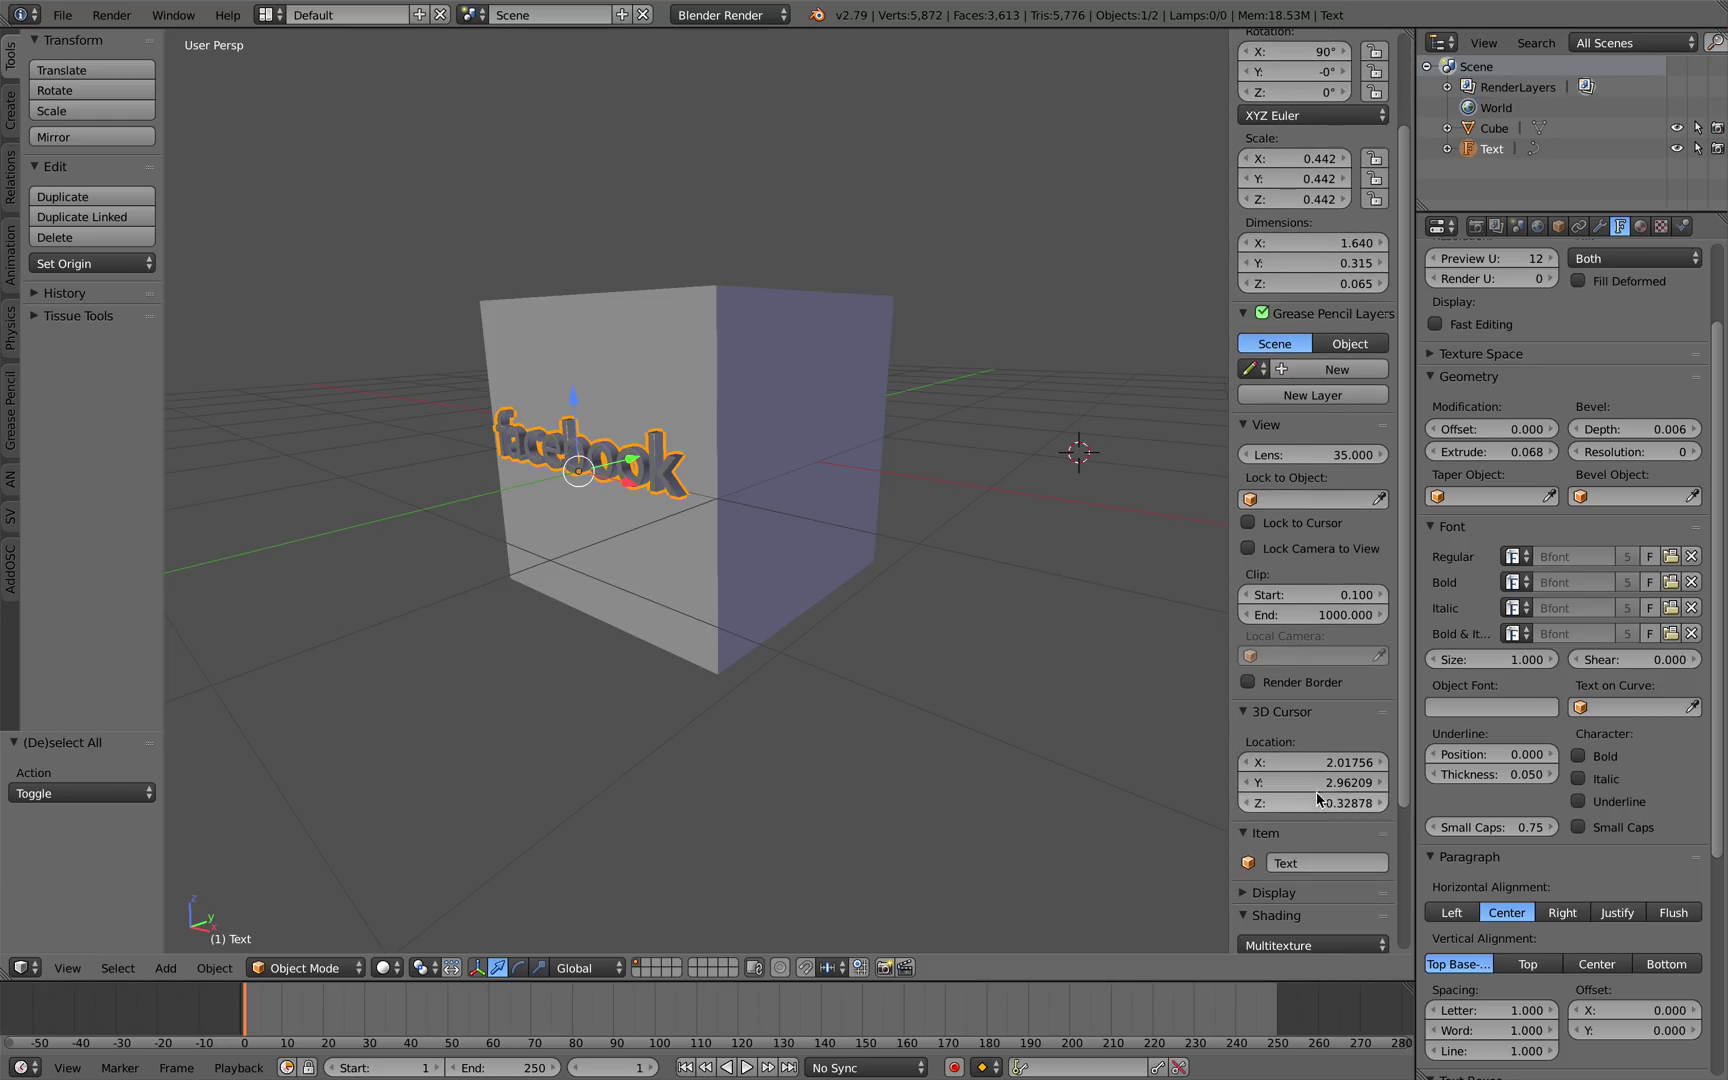
Set the 3D cursor's X, Y and Z location to 0, at the center of the cube.
left_click_drag(1330, 764, 1330, 803)
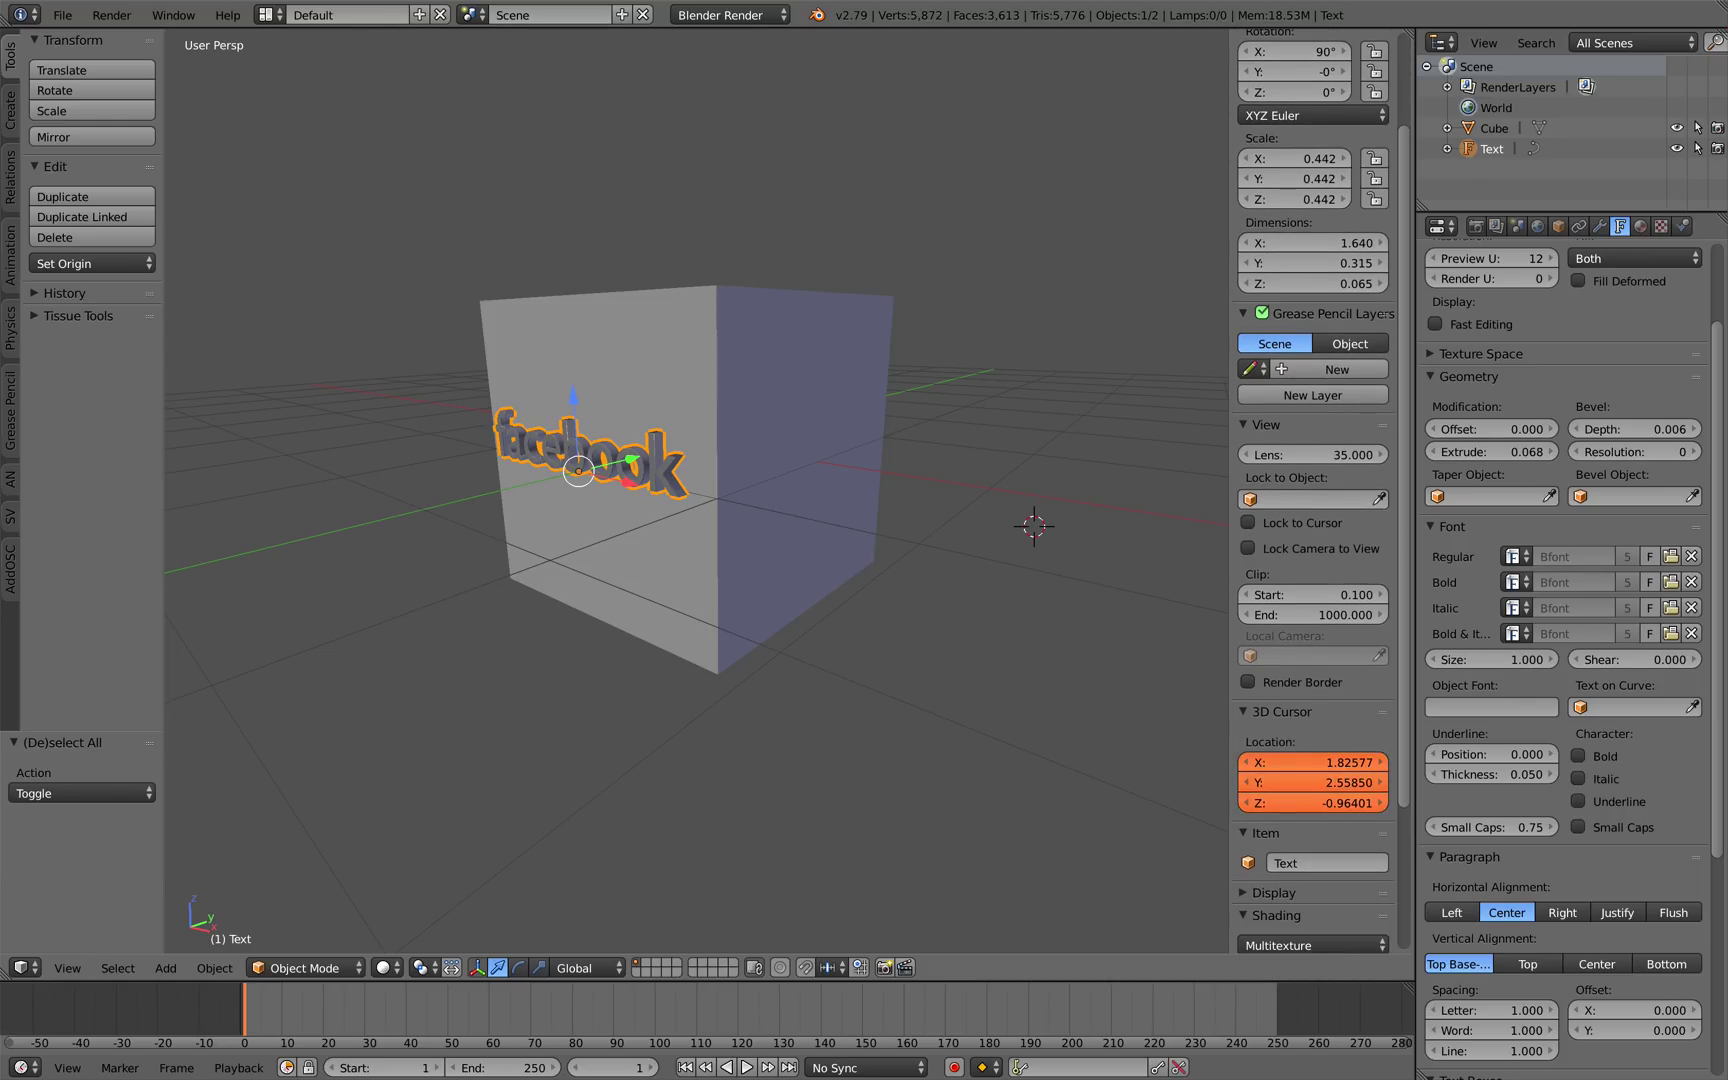
key("Return")
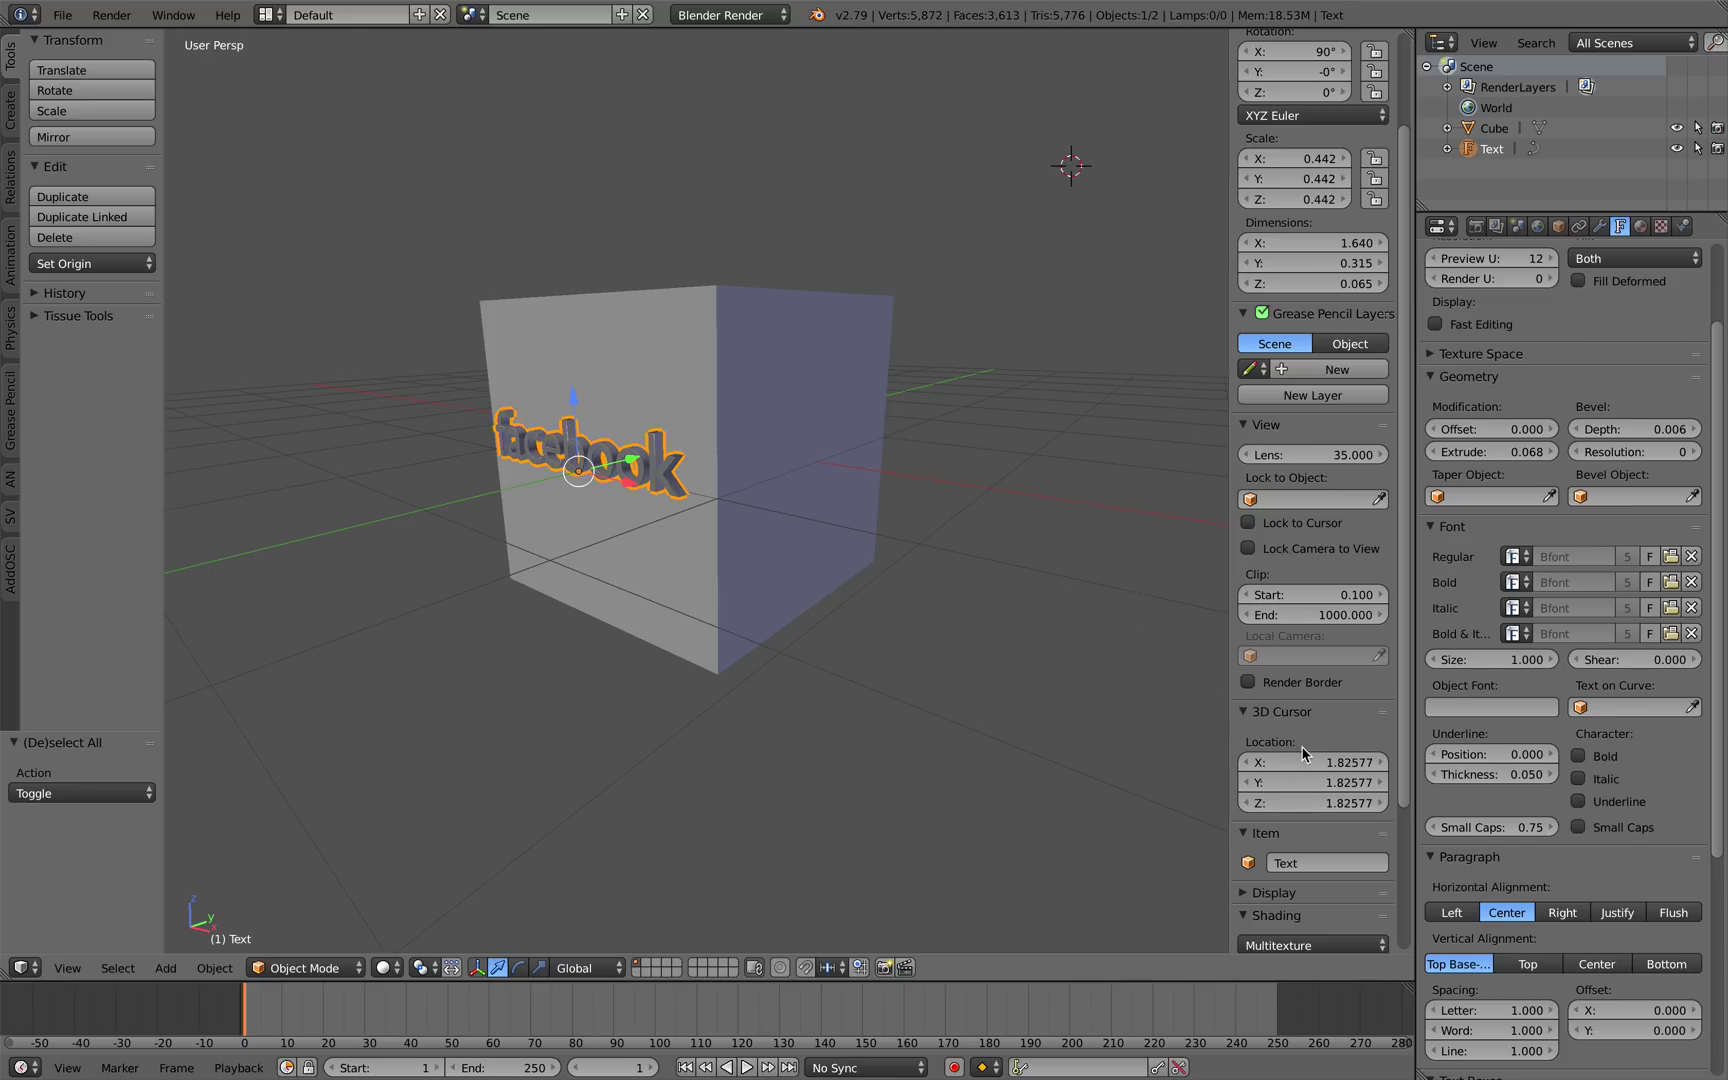
left_click_drag(1304, 762, 1300, 803)
middle_click_drag(983, 551, 701, 520)
scroll(752, 472, "up", 4)
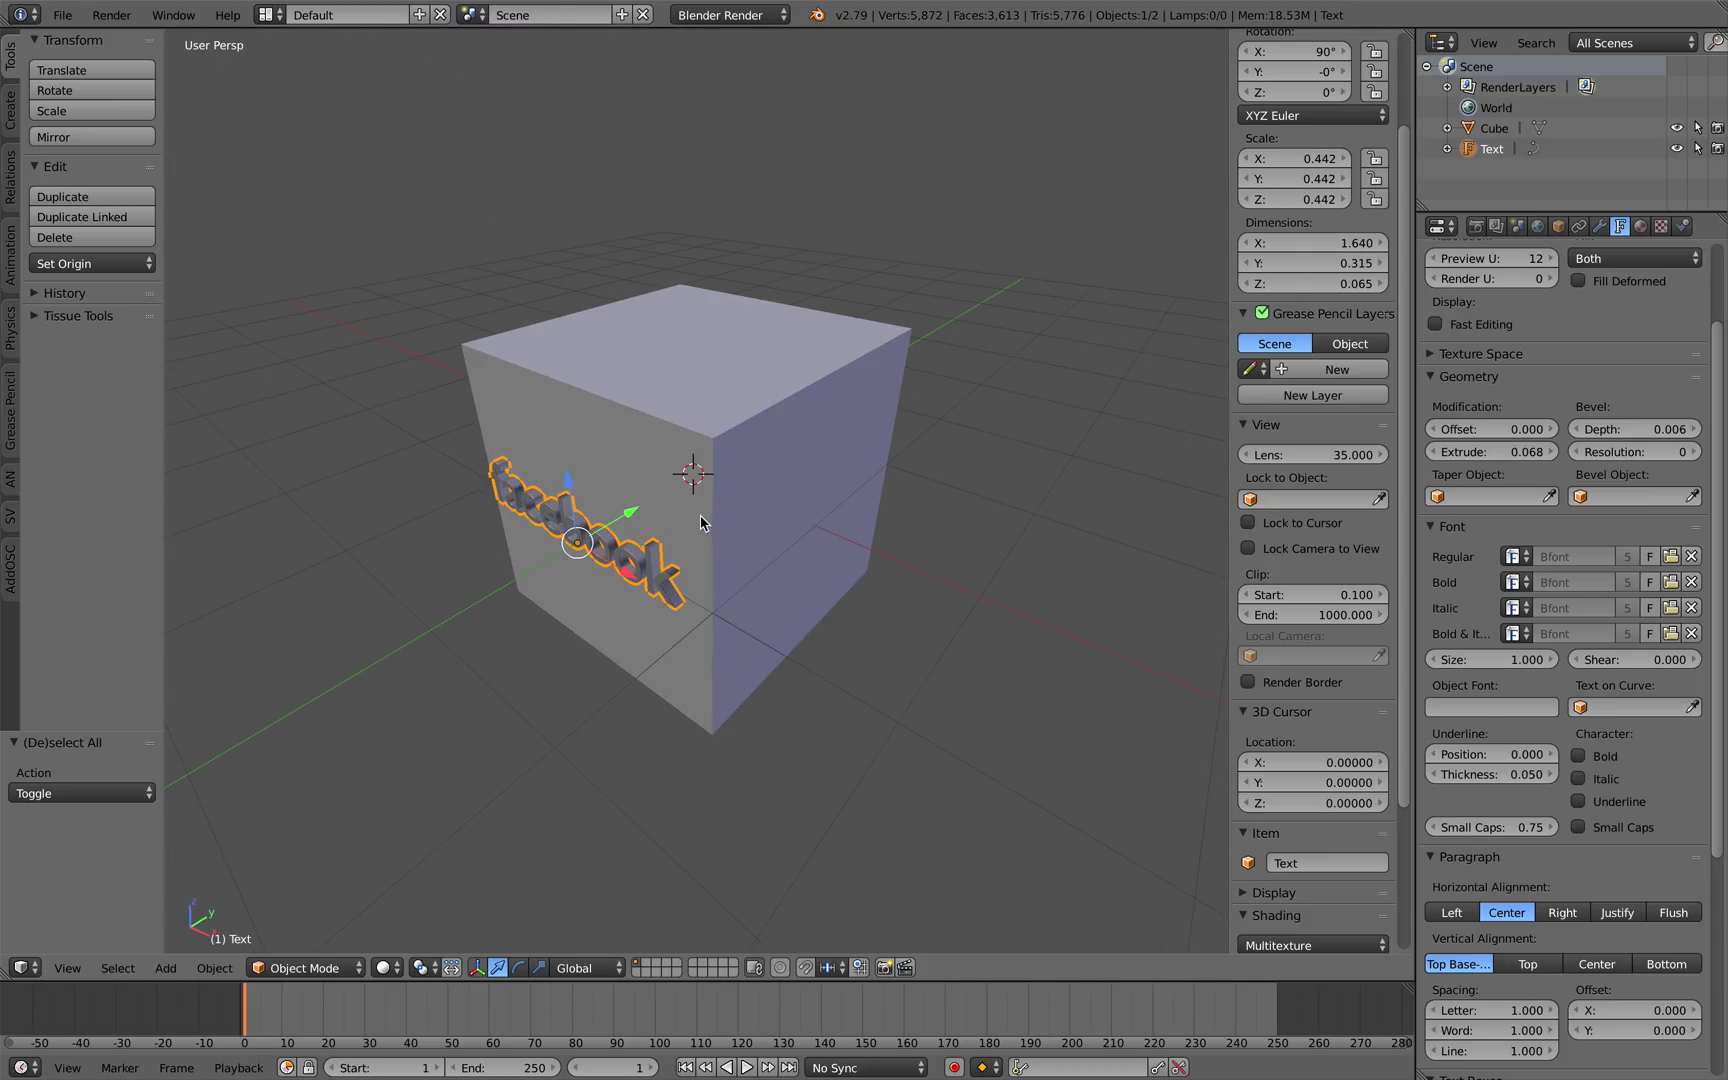
Duplicate the facebook text on the cube's front face, leaving the copy exactly in place.
scroll(701, 520, "up", 3)
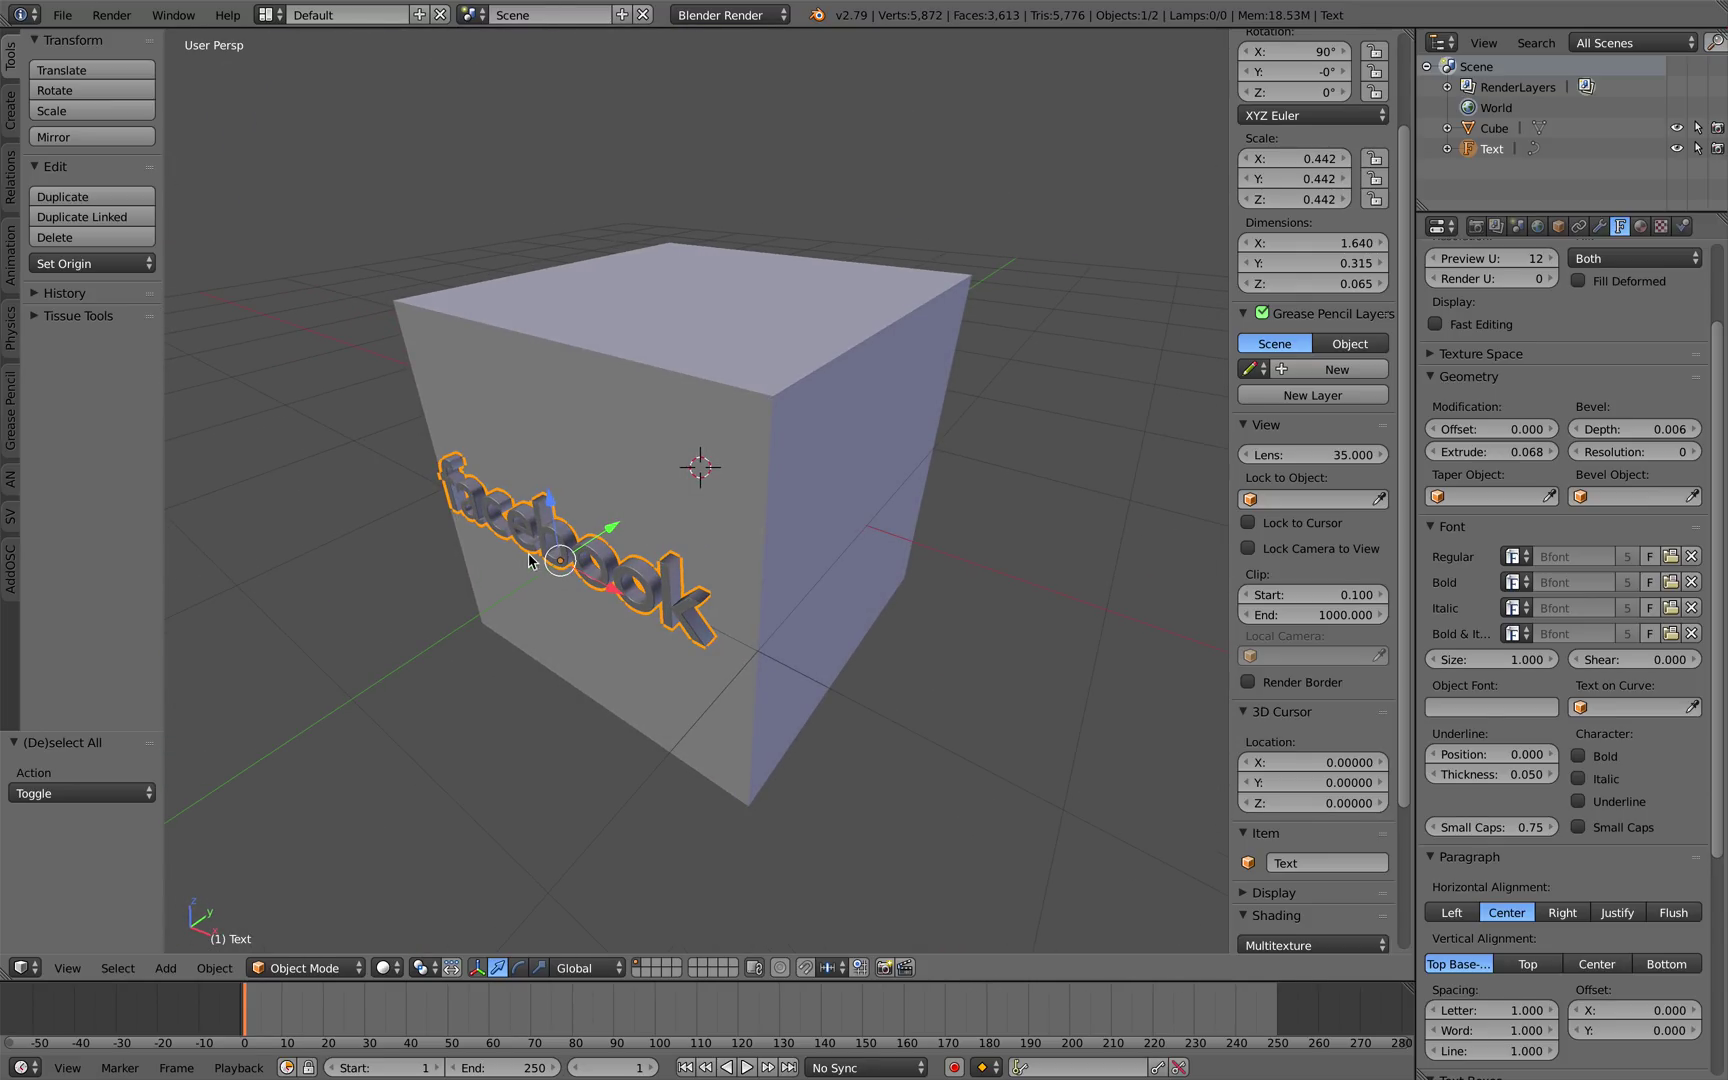
middle_click_drag(722, 481, 718, 497)
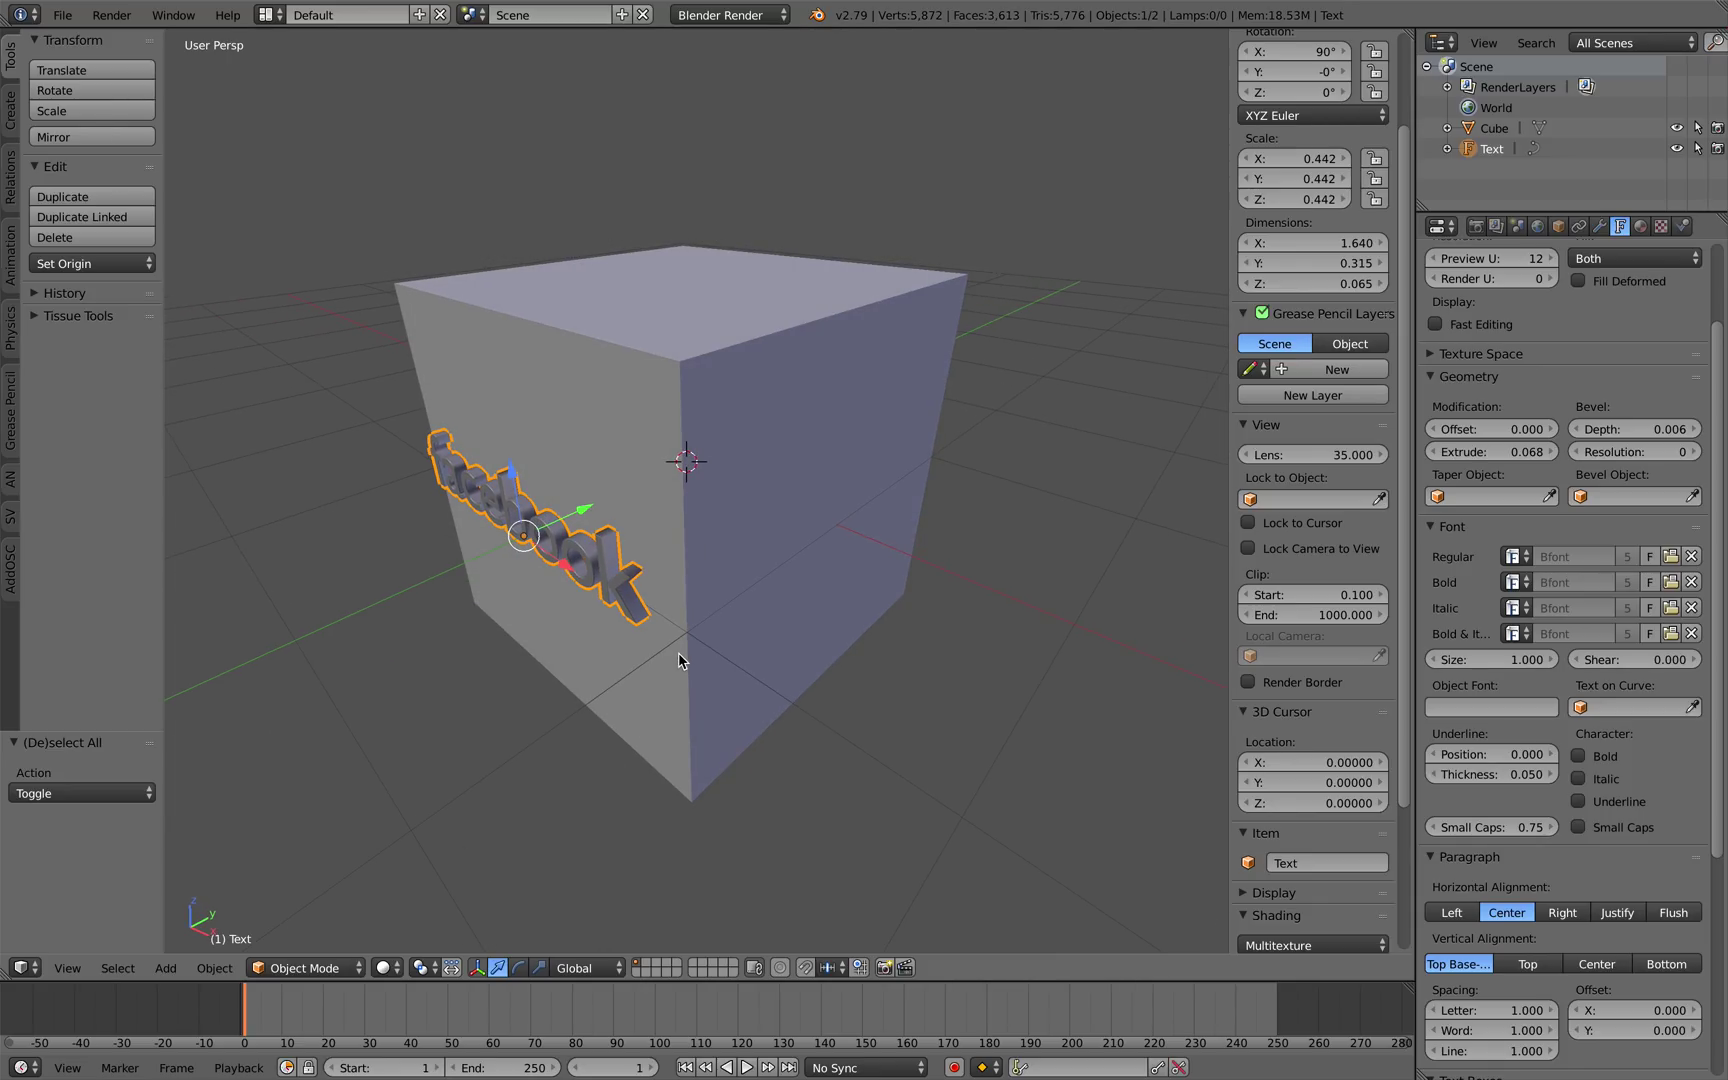
key("shift+d")
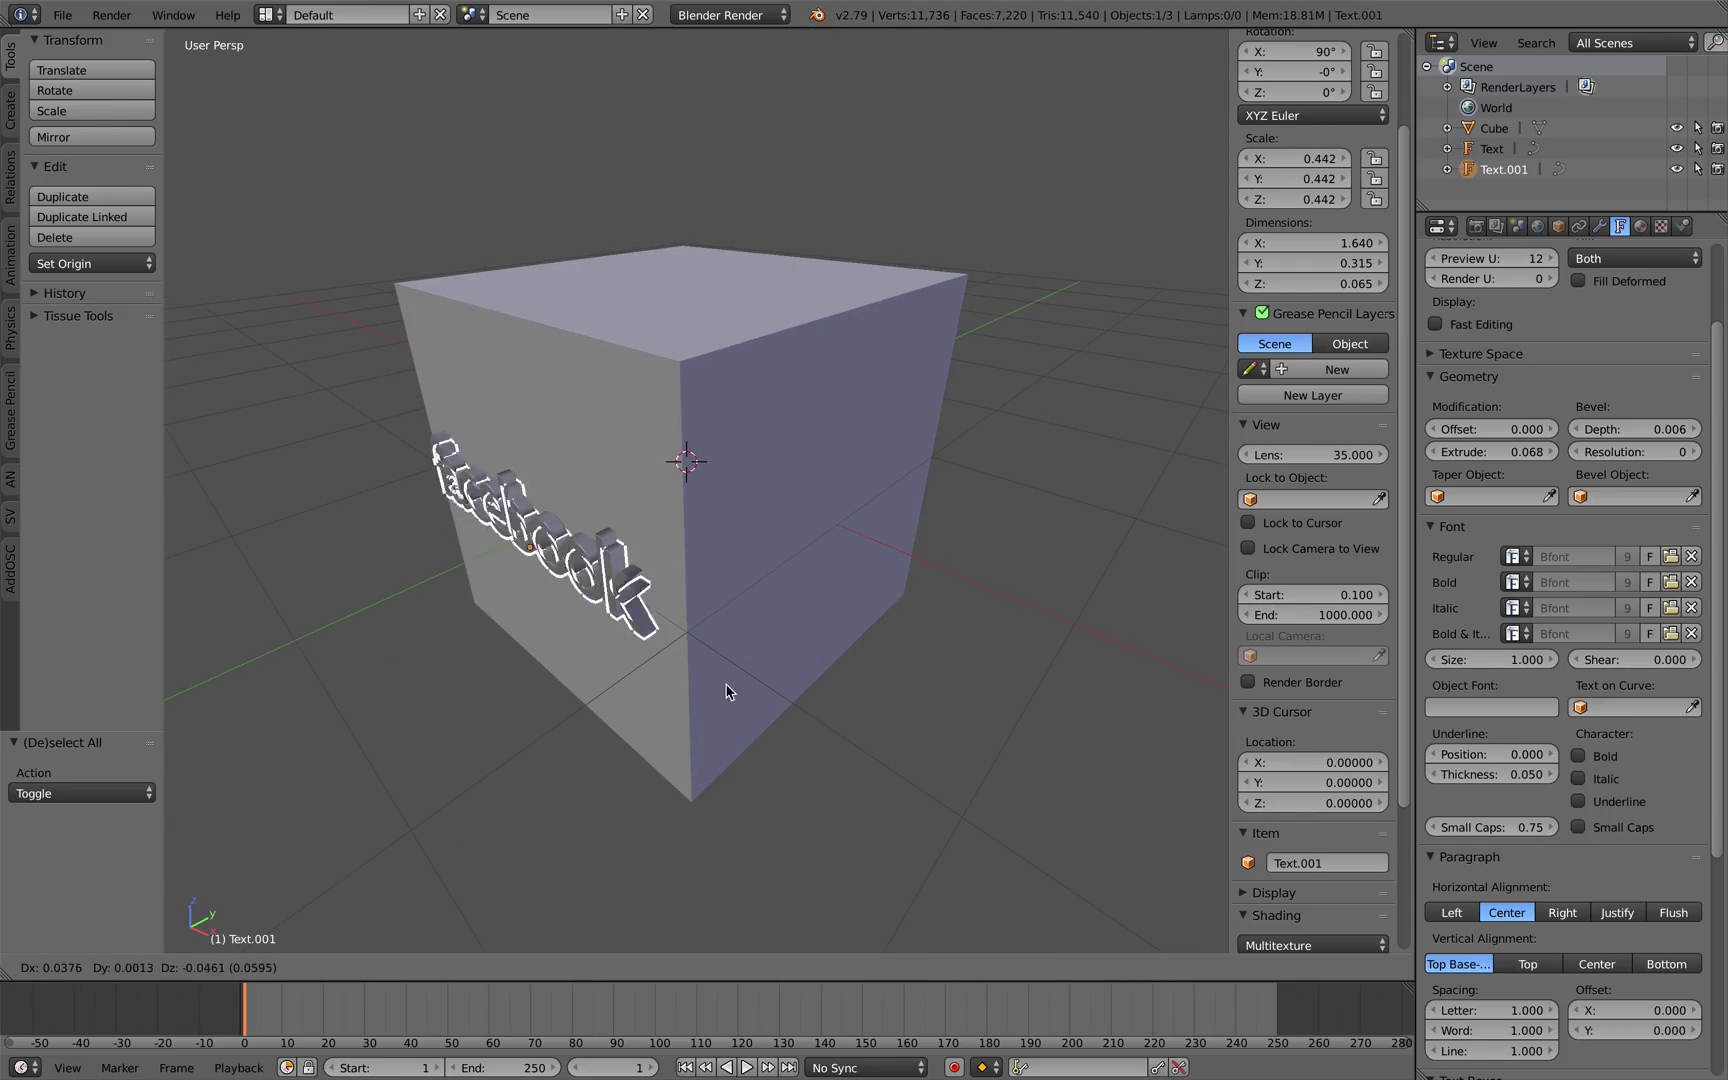
right_click(630, 645)
middle_click_drag(630, 645, 563, 817)
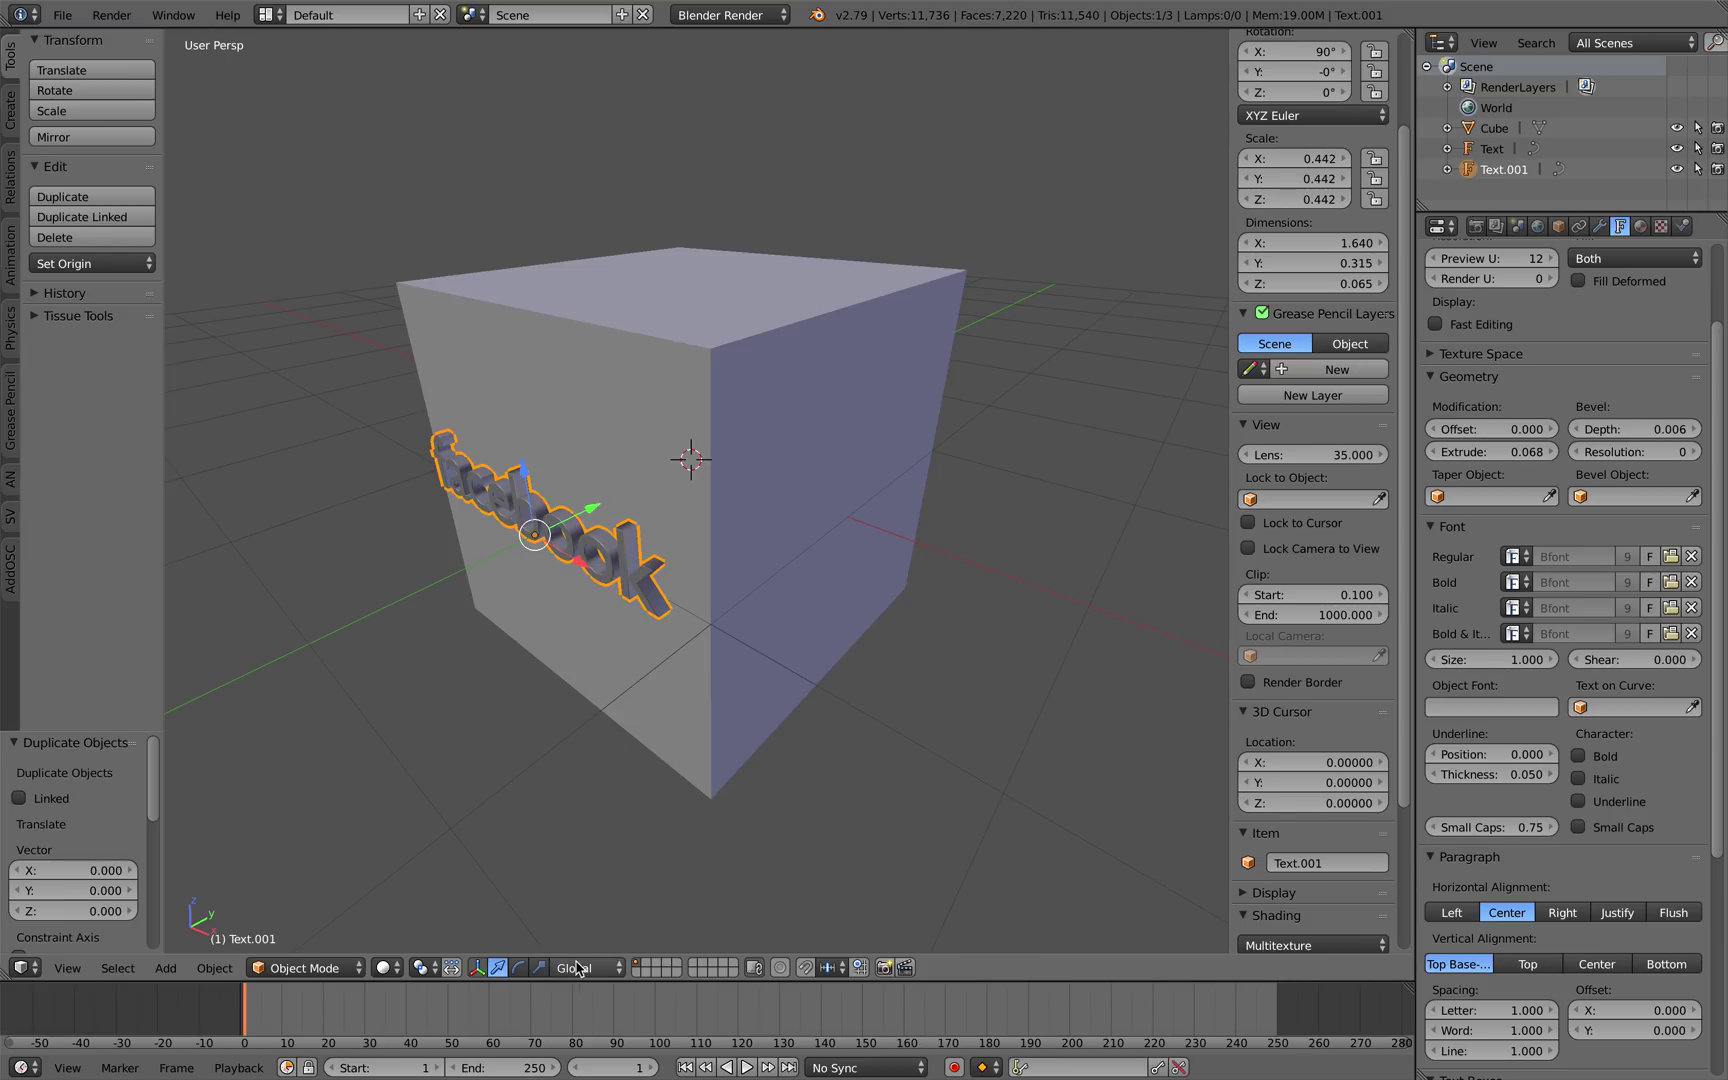
Set the pivot point to the 3D cursor and rotate the text copy 90° about the global Z axis onto the adjacent face.
left_click(425, 968)
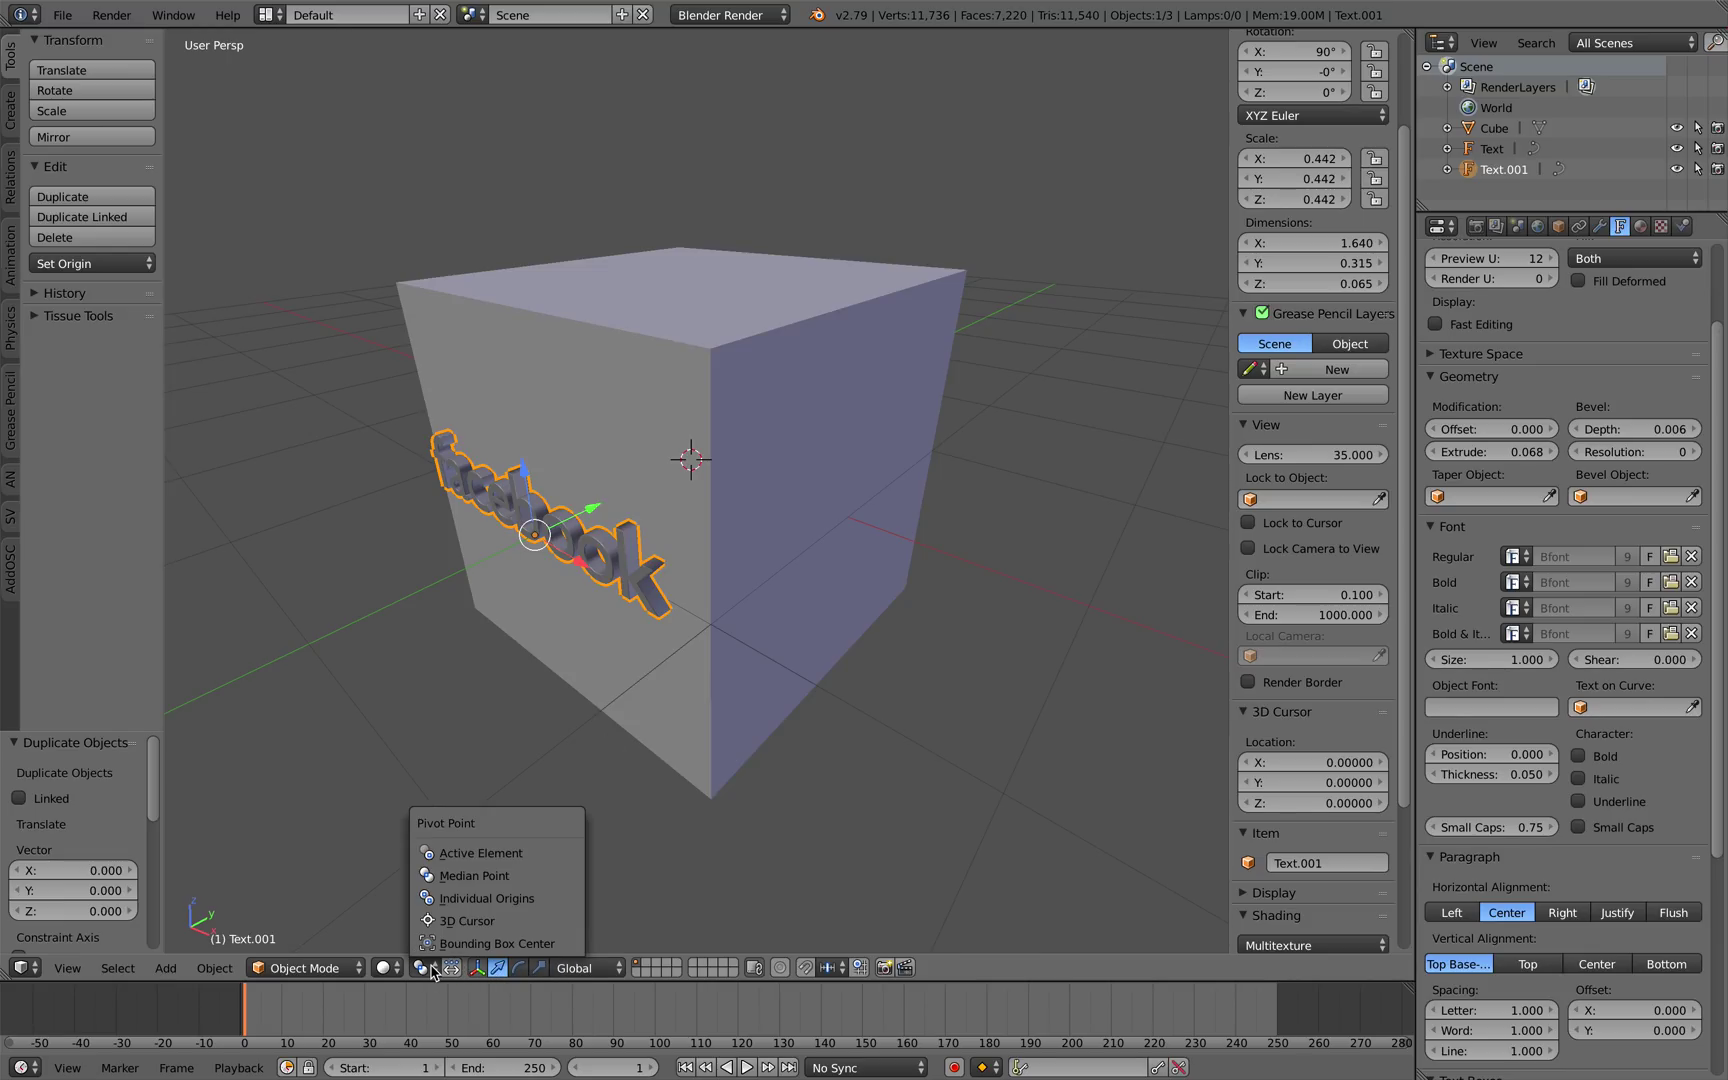
left_click(484, 928)
middle_click_drag(648, 710, 728, 537)
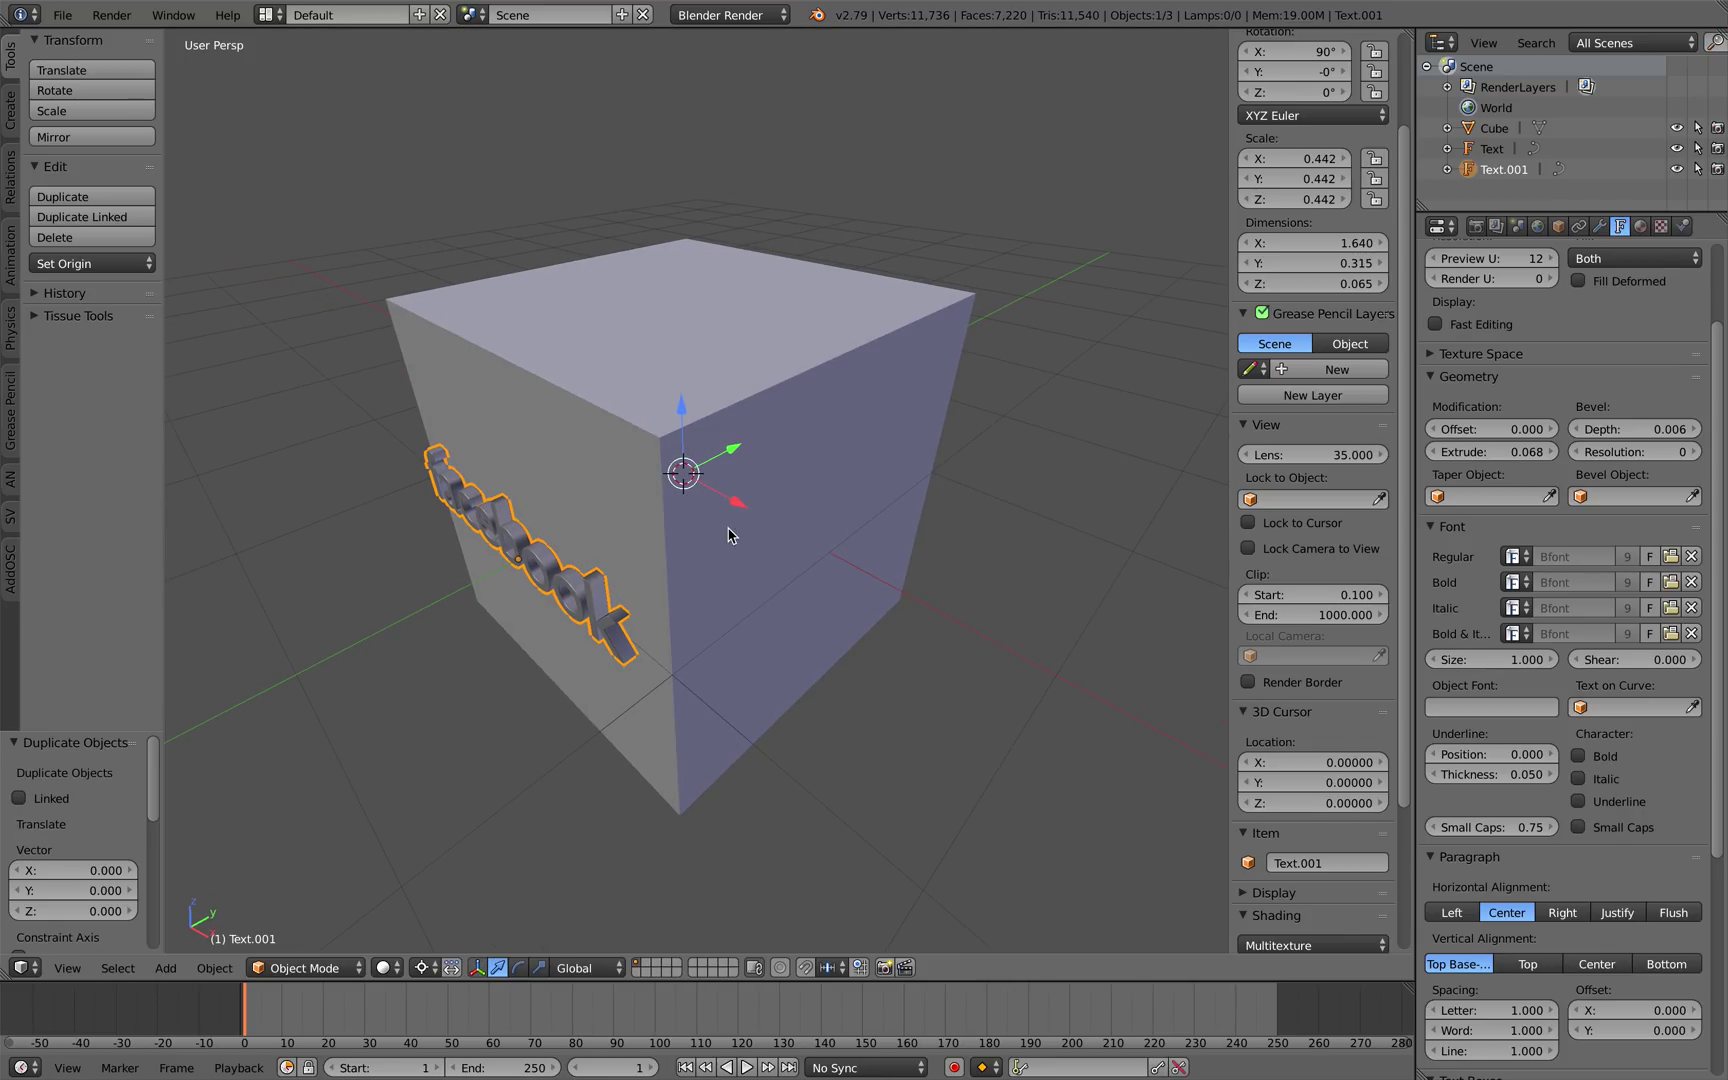
scroll(705, 467, "up", 3)
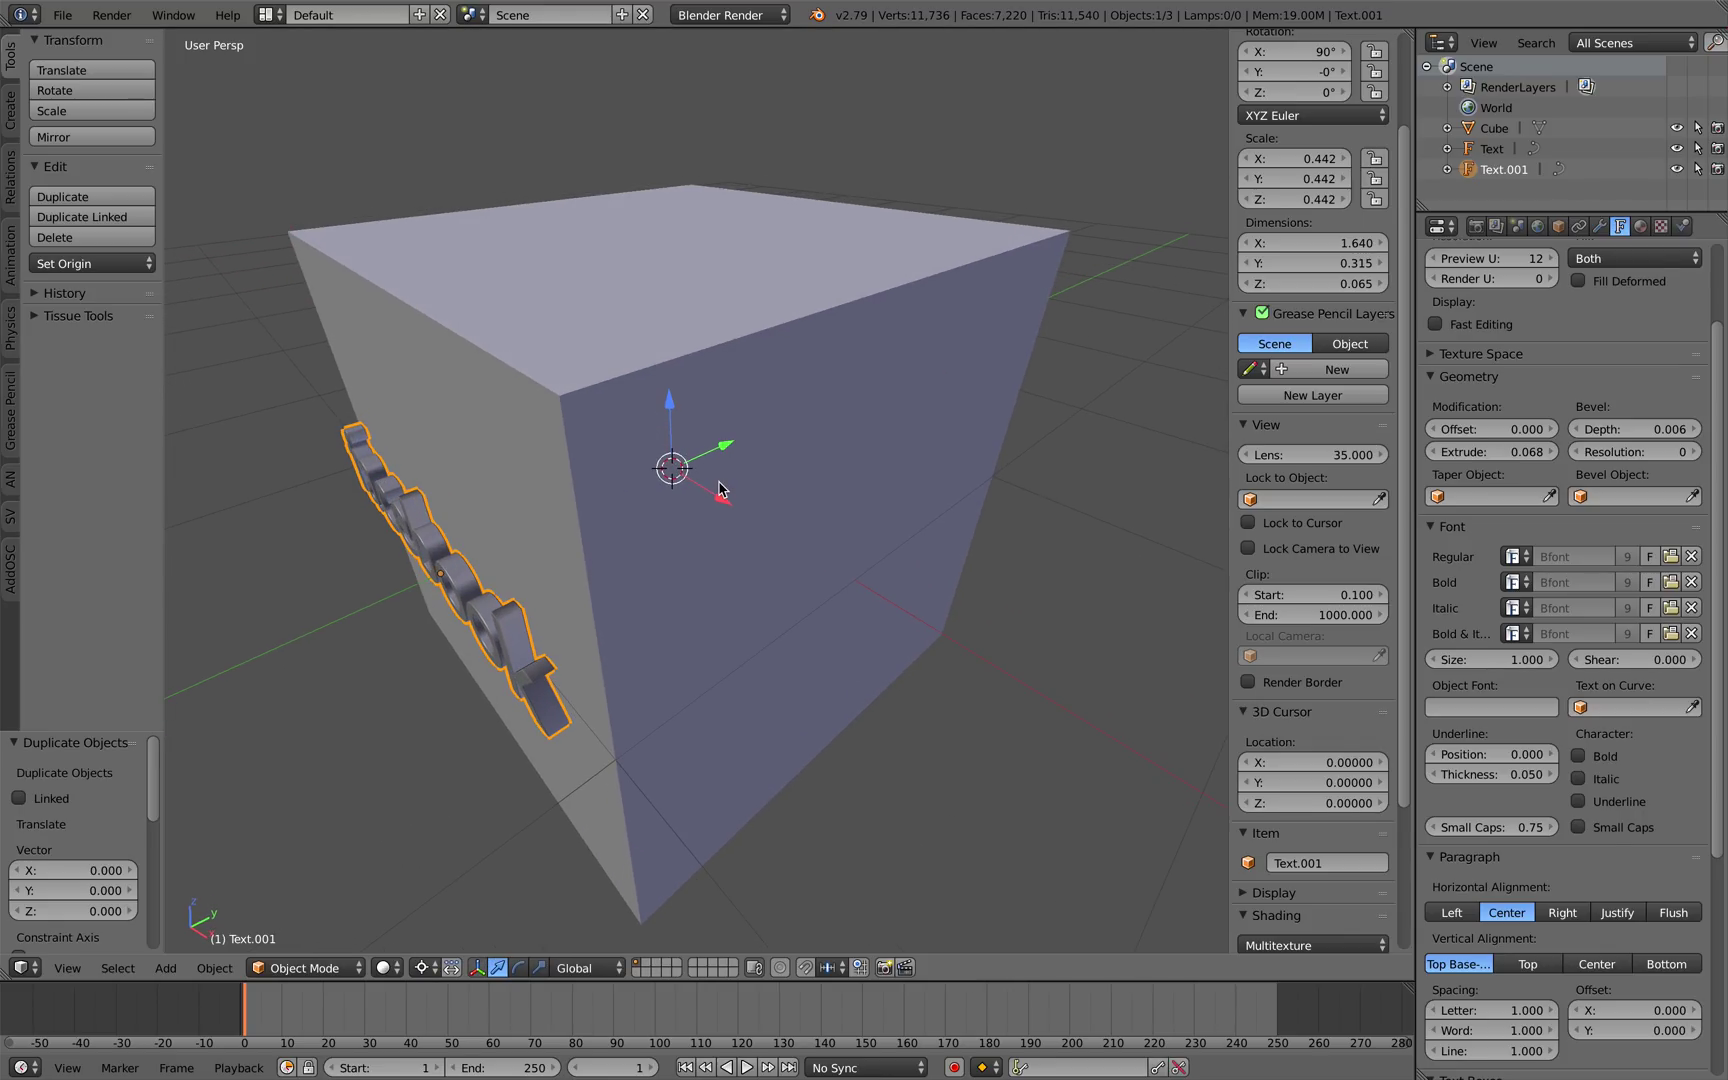
scroll(773, 587, "down", 3)
key("r")
key("z")
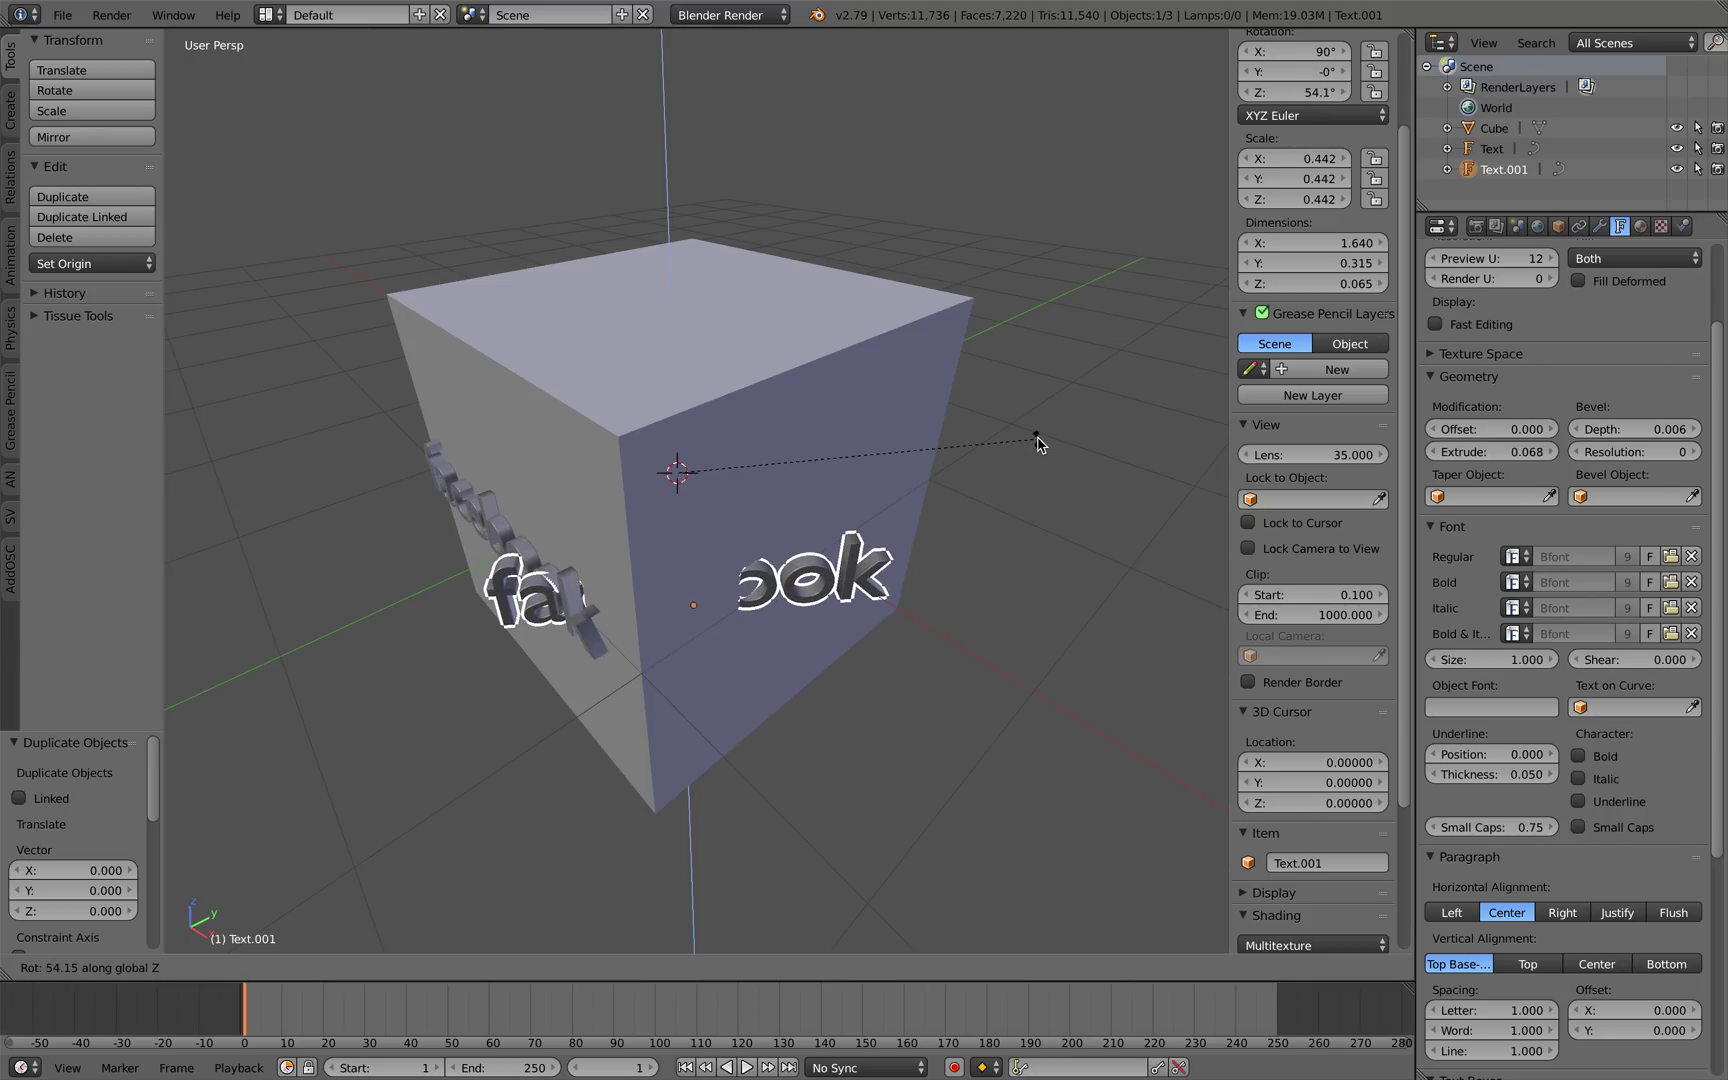
type("90")
key("Return")
Duplicate the rotated text in place and turn the second copy another 90° about the global Z axis.
mouse_move(860, 525)
middle_mouse_down()
mouse_move(833, 571)
mouse_move(791, 571)
mouse_move(740, 527)
mouse_move(721, 563)
mouse_move(752, 558)
middle_mouse_up()
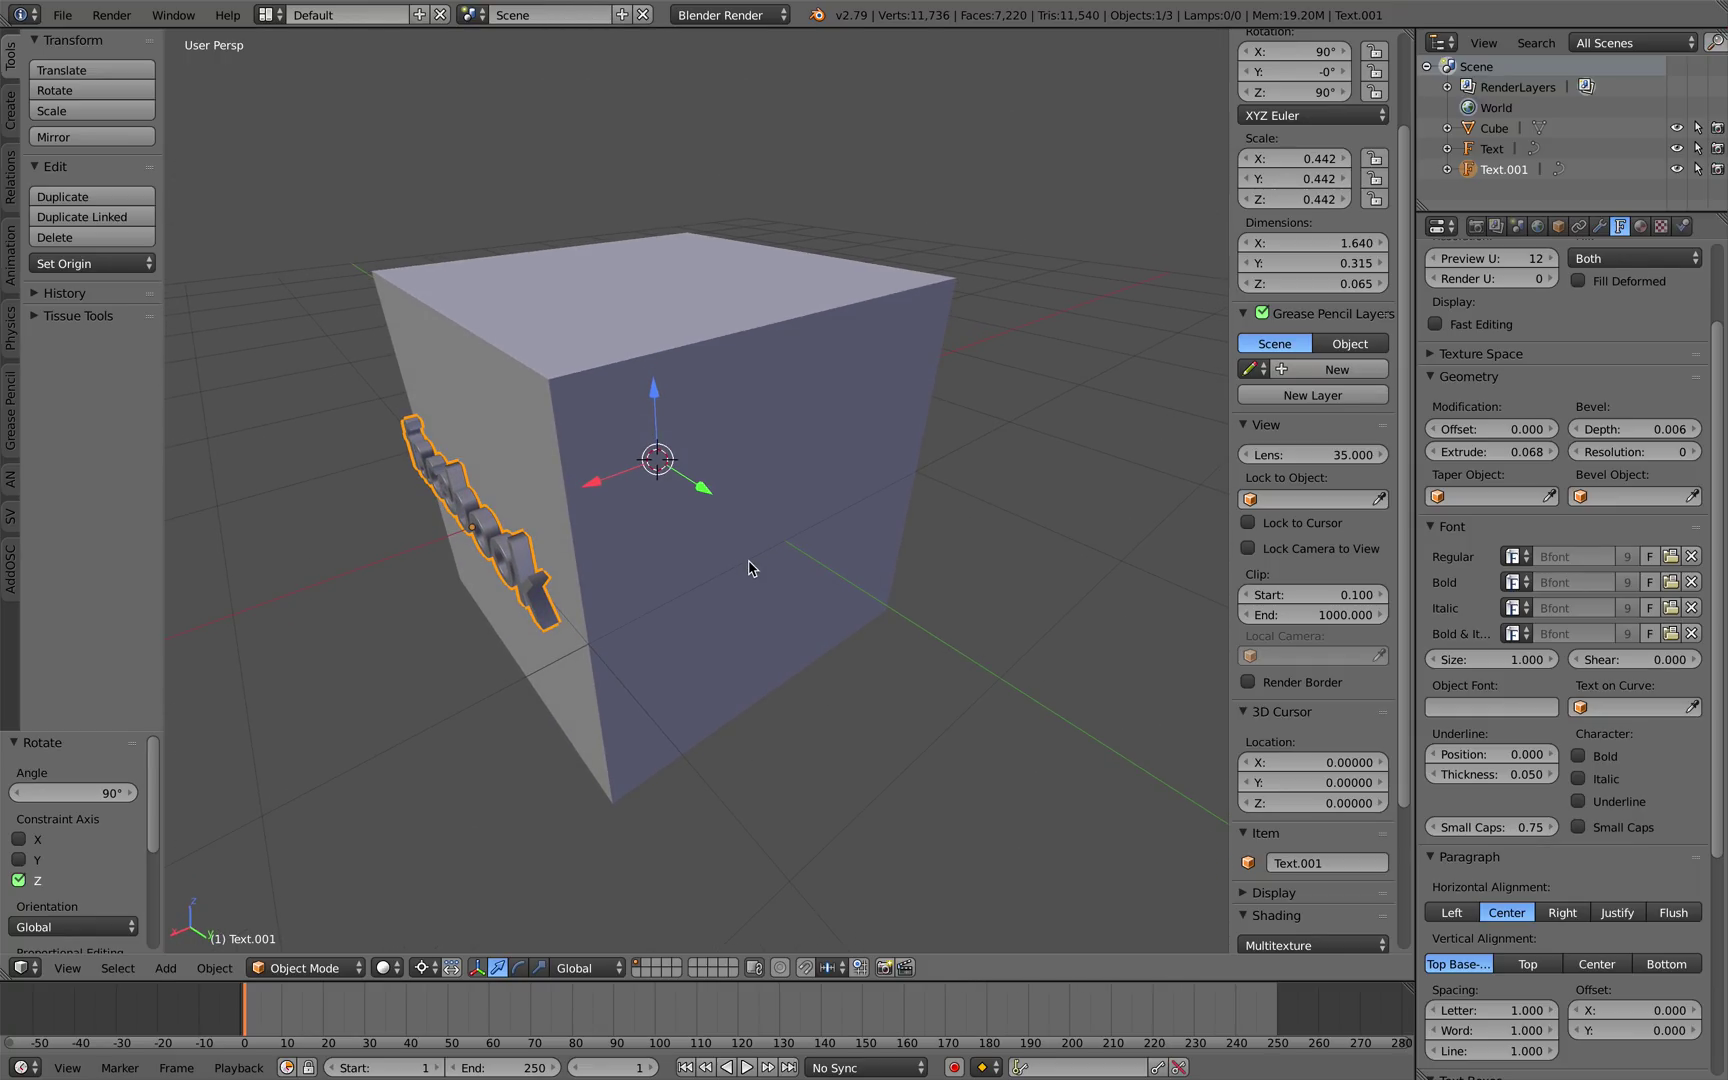
key("shift+d")
right_click(660, 571)
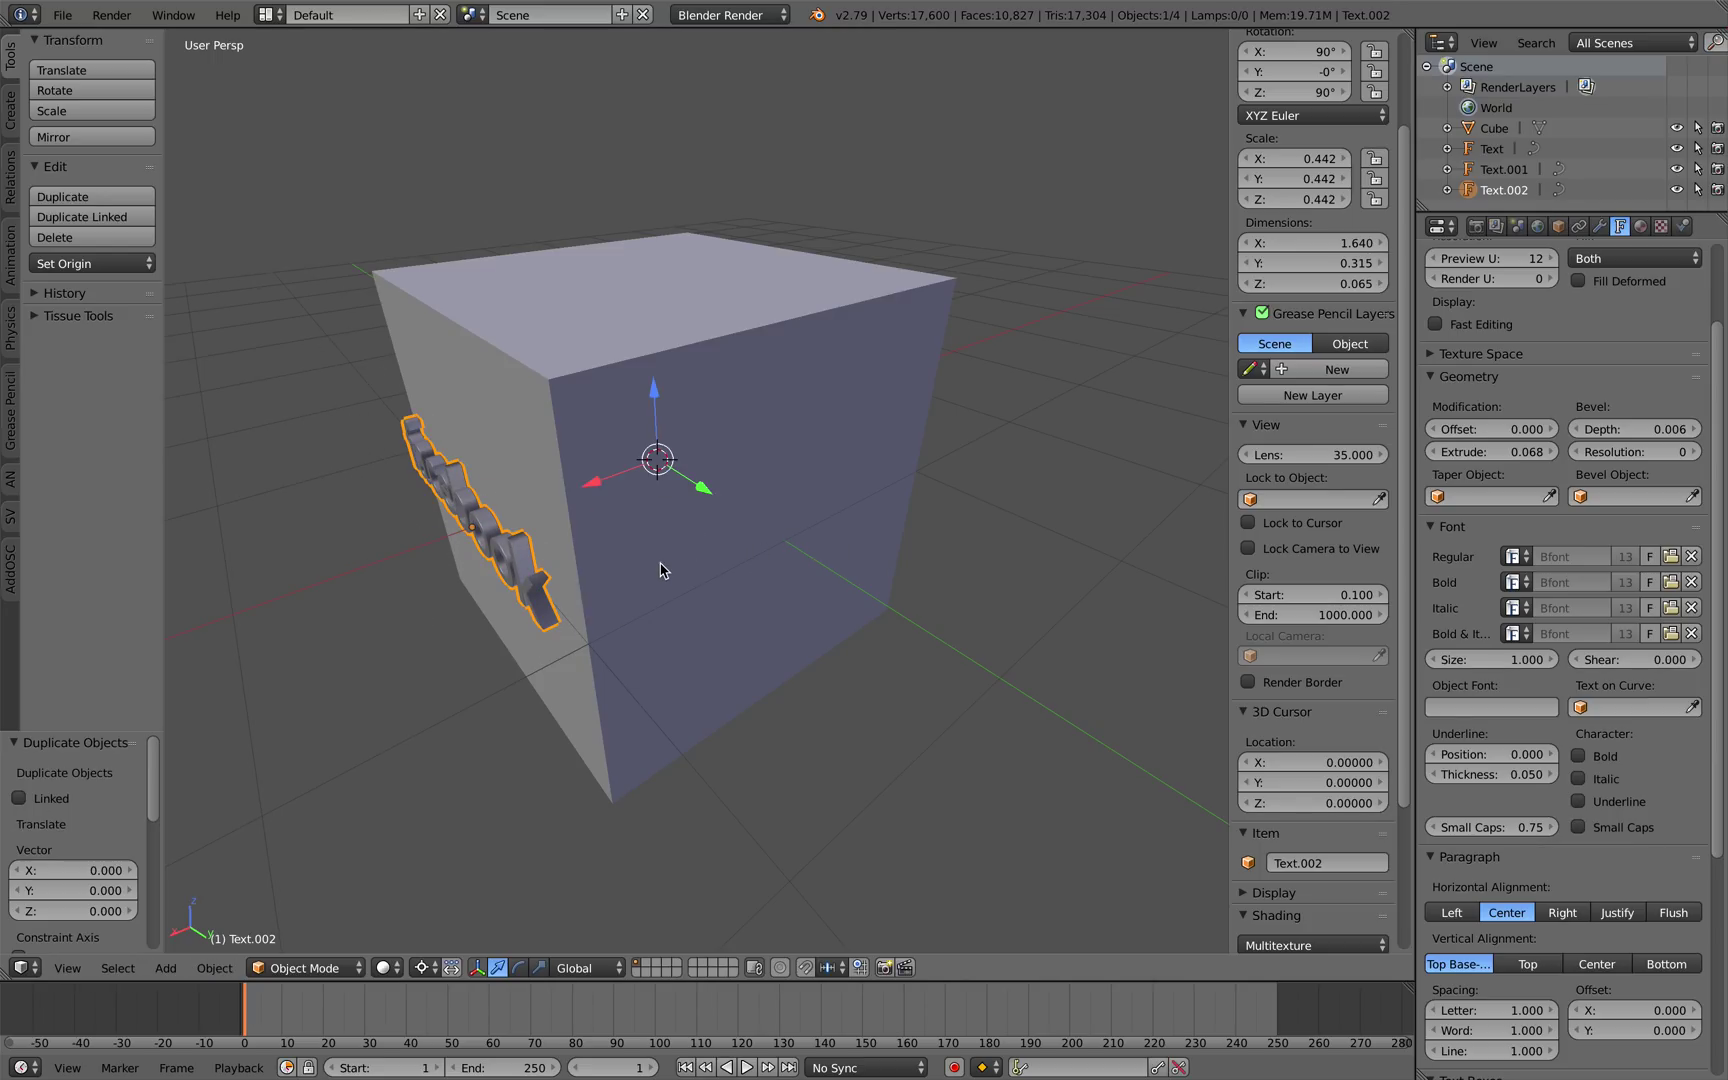
middle_click_drag(660, 571, 727, 580)
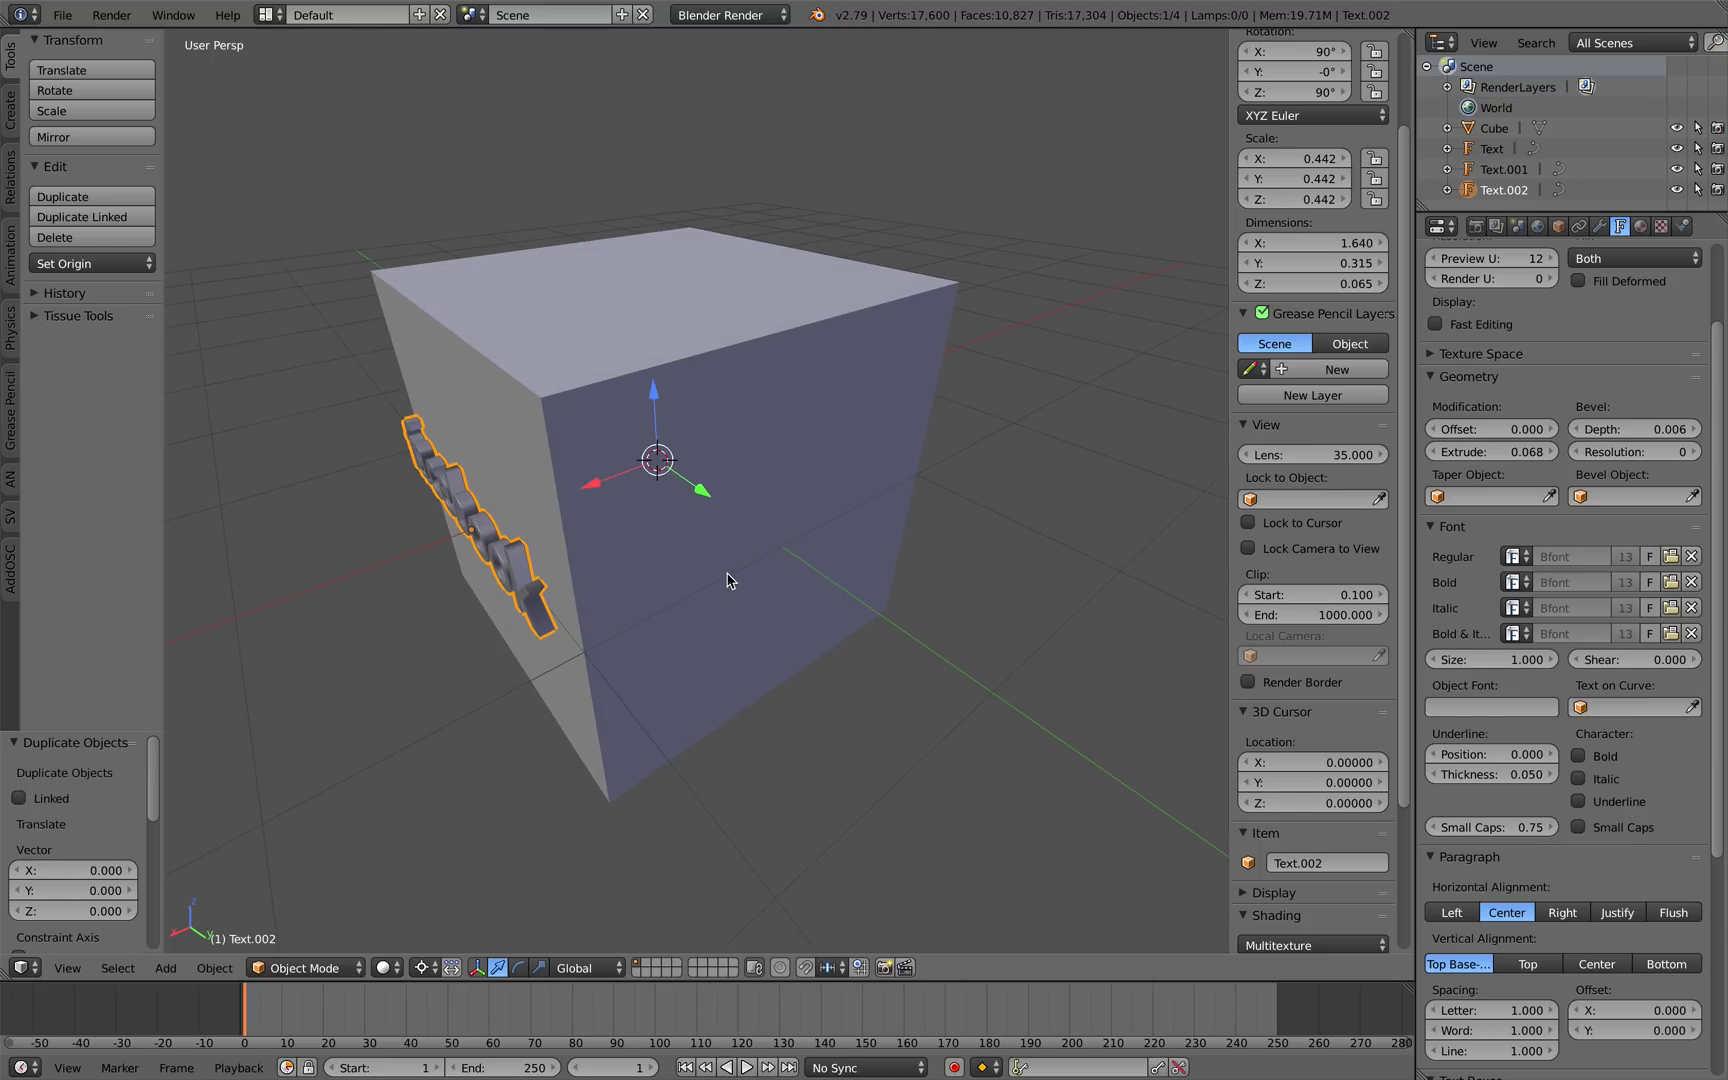
key("r")
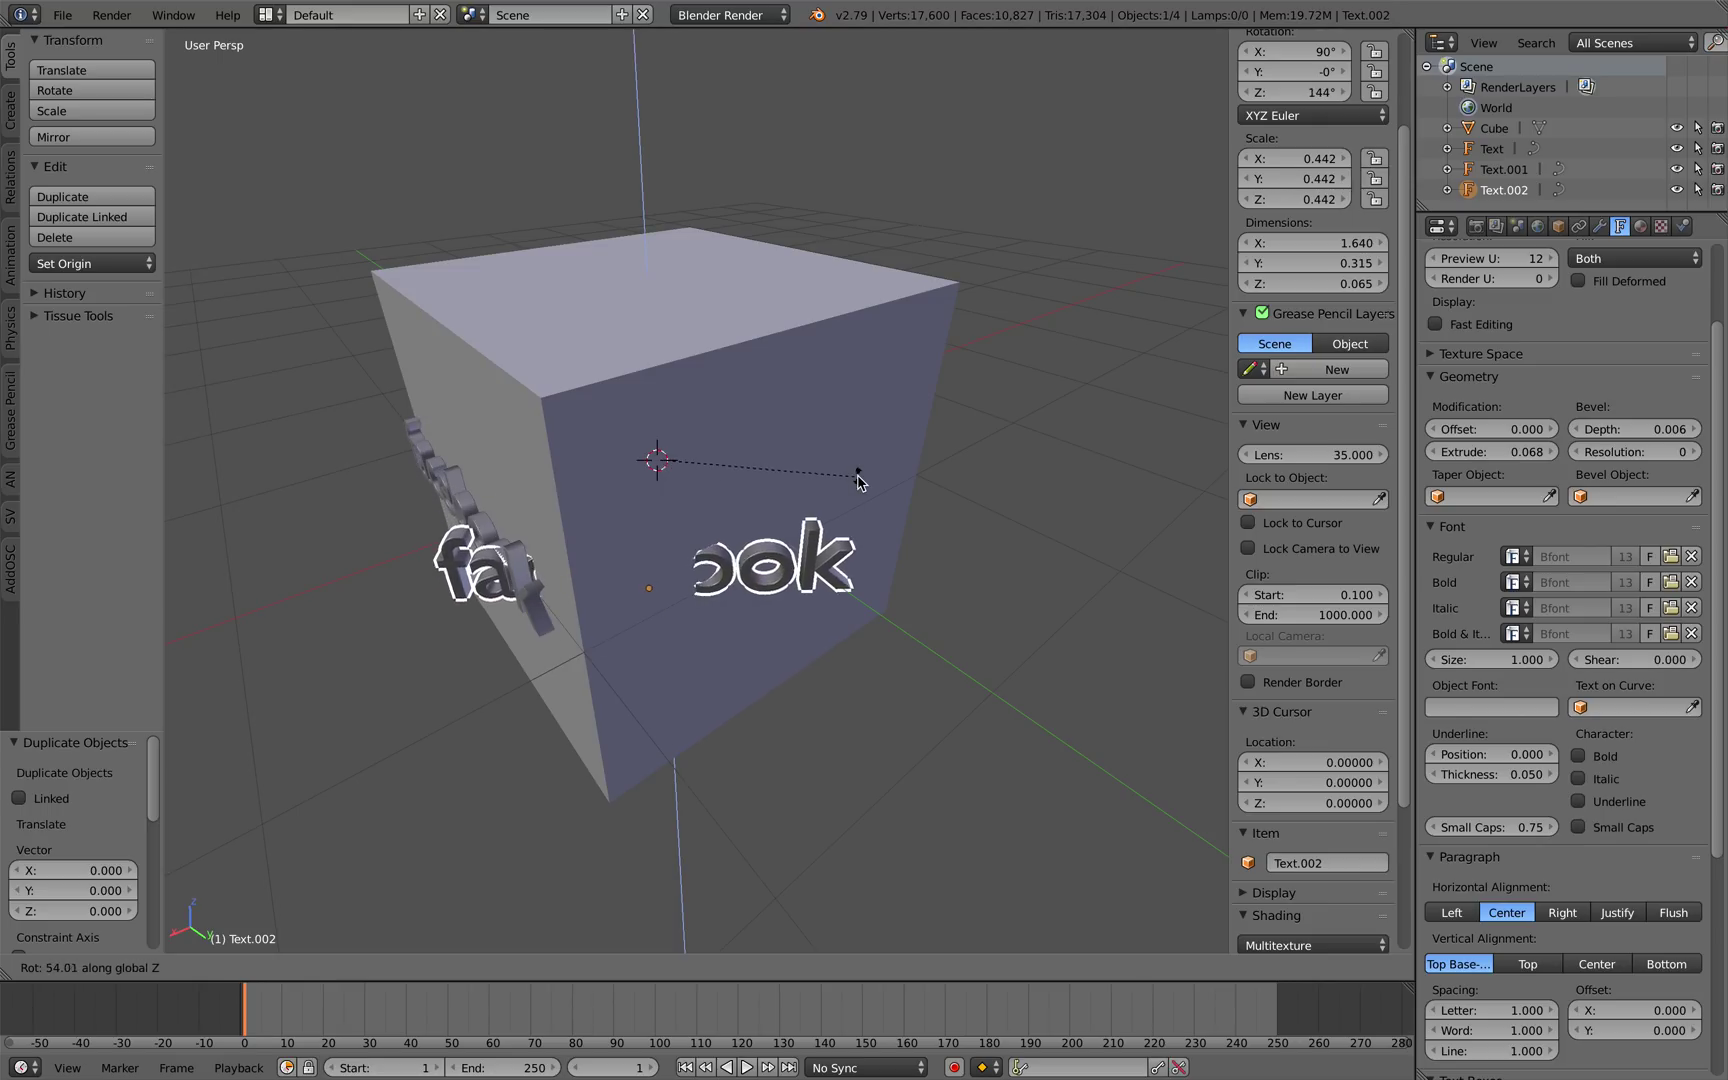
type("90")
key("Return")
Duplicate the second text copy in place to make the text for the fourth side face.
middle_click_drag(873, 494, 759, 535)
middle_click_drag(949, 433, 749, 543)
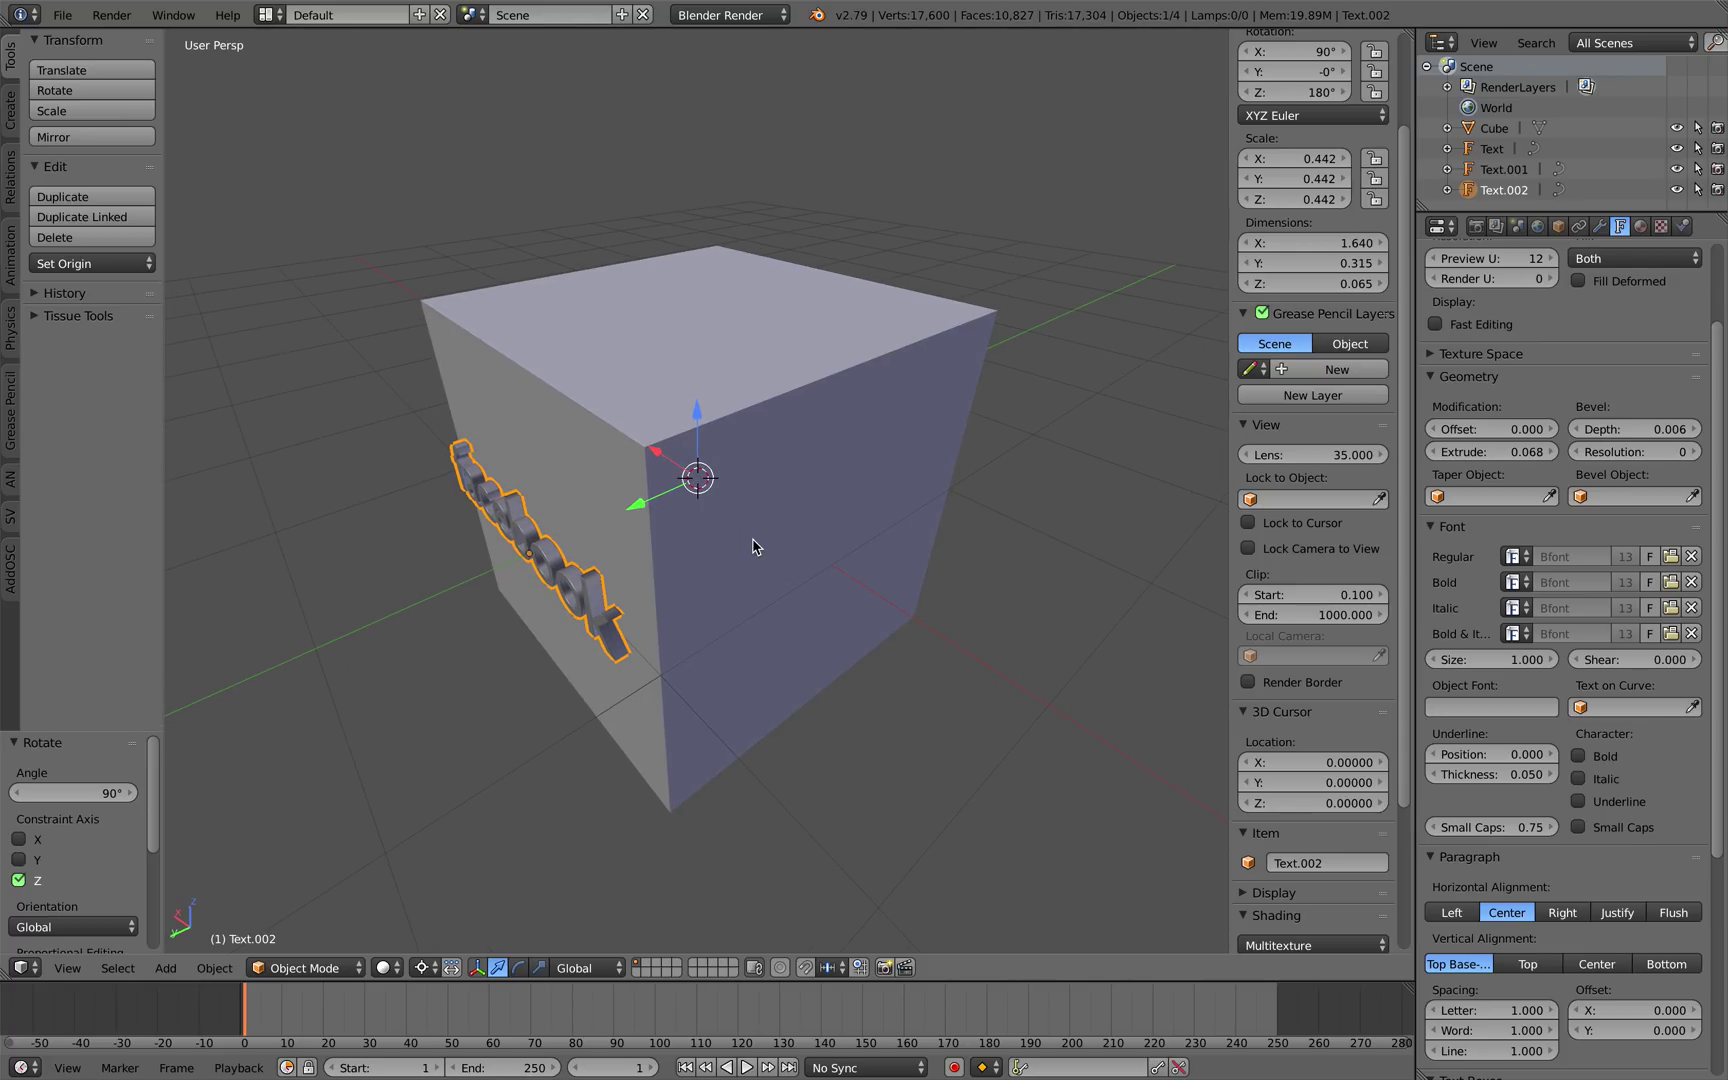
key("shift+d")
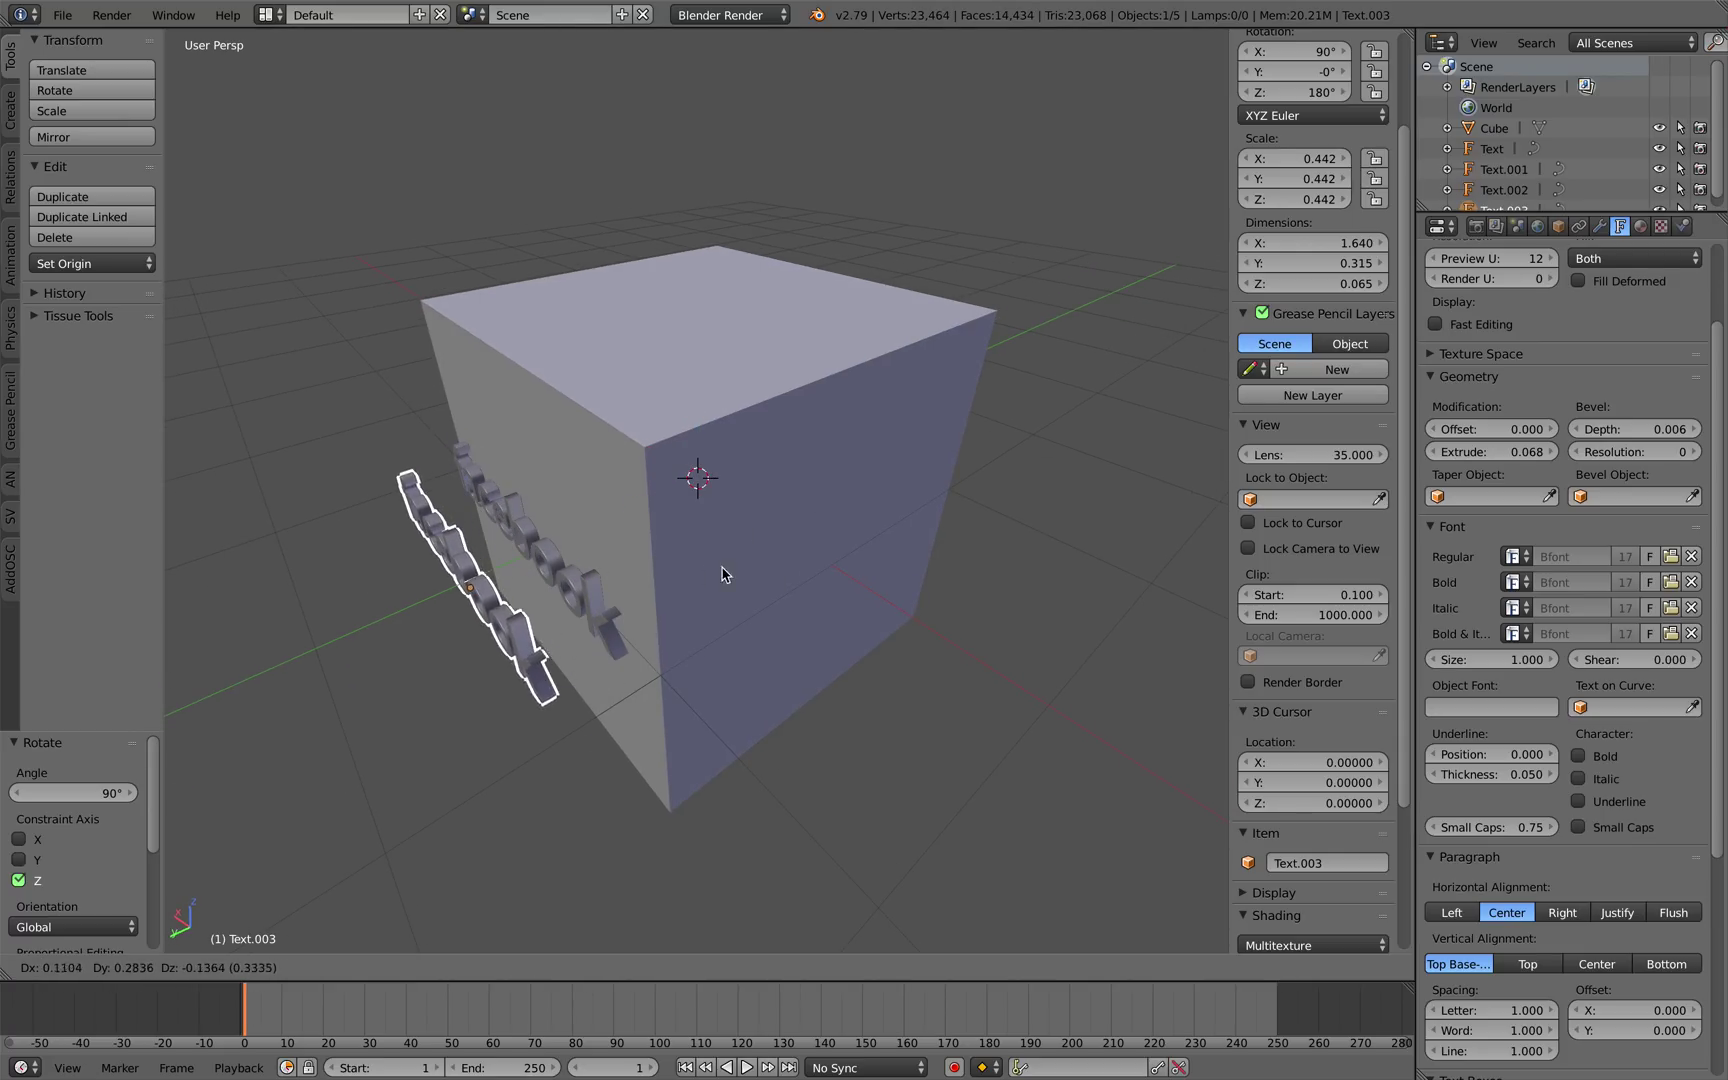
right_click(700, 579)
middle_click_drag(702, 578, 757, 575)
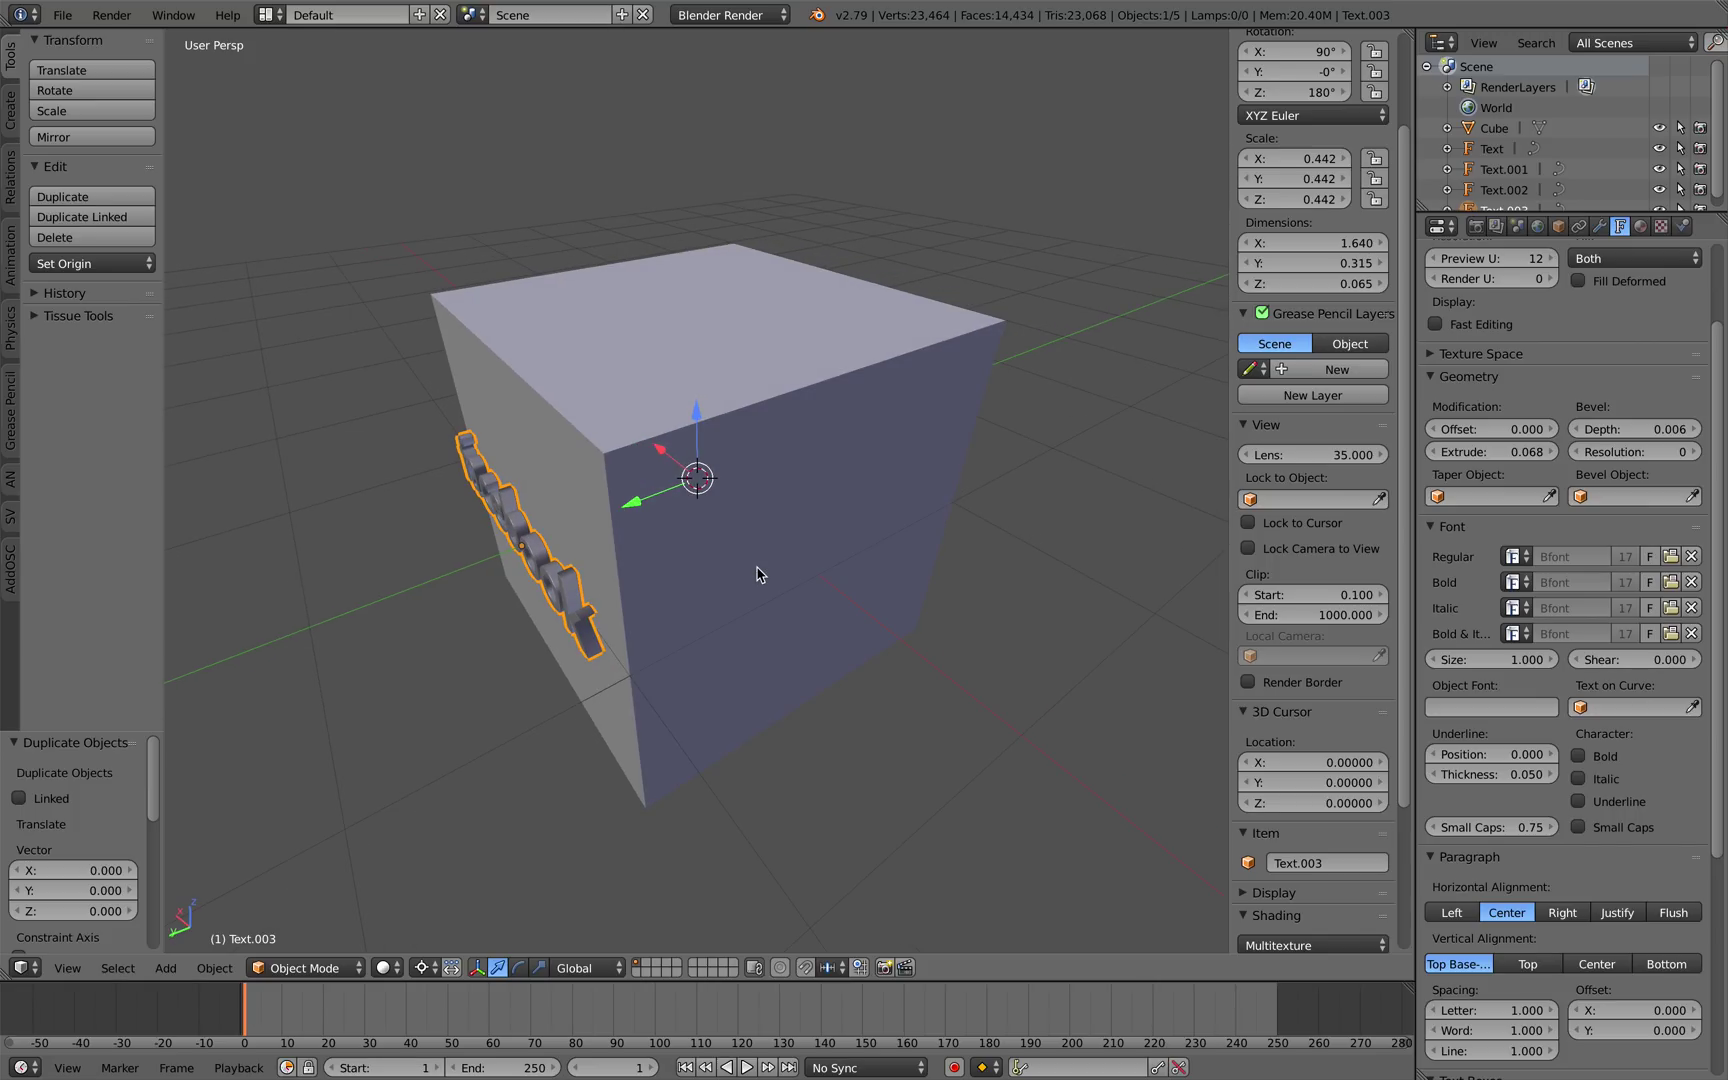
type("ry")
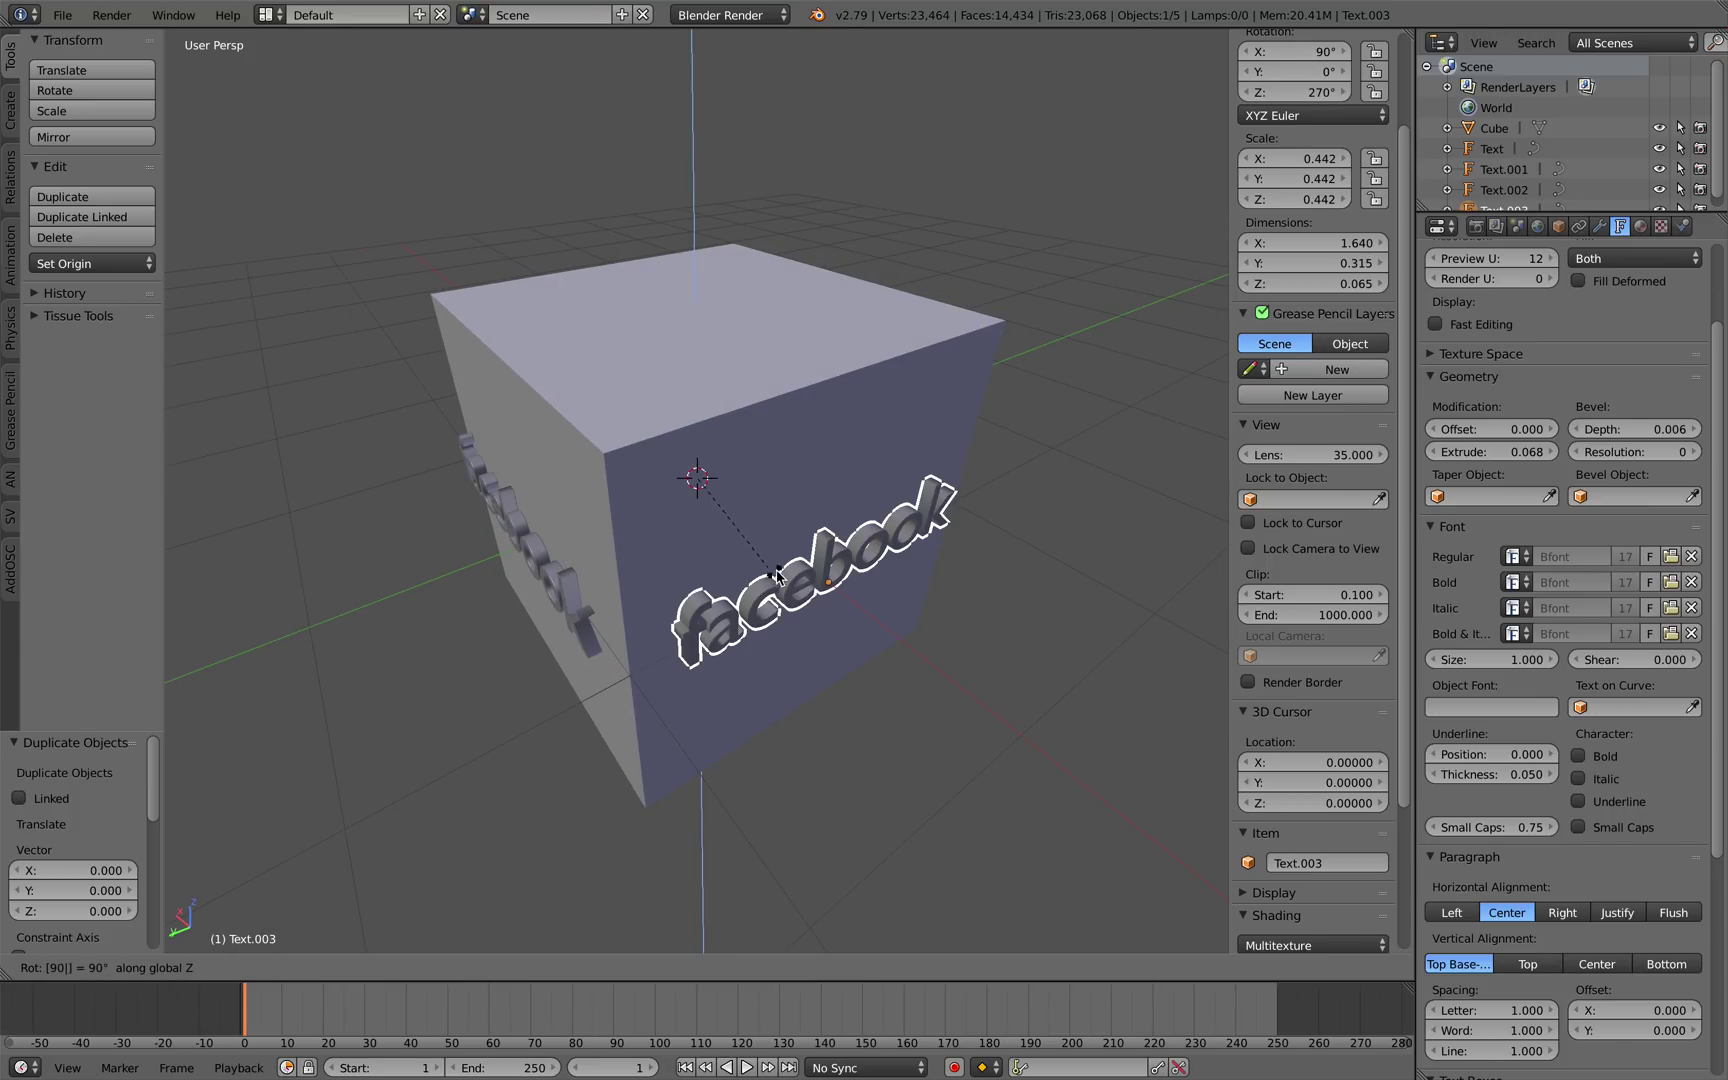
type("90")
key("BackSpace")
key("BackSpace")
key("y")
key("y")
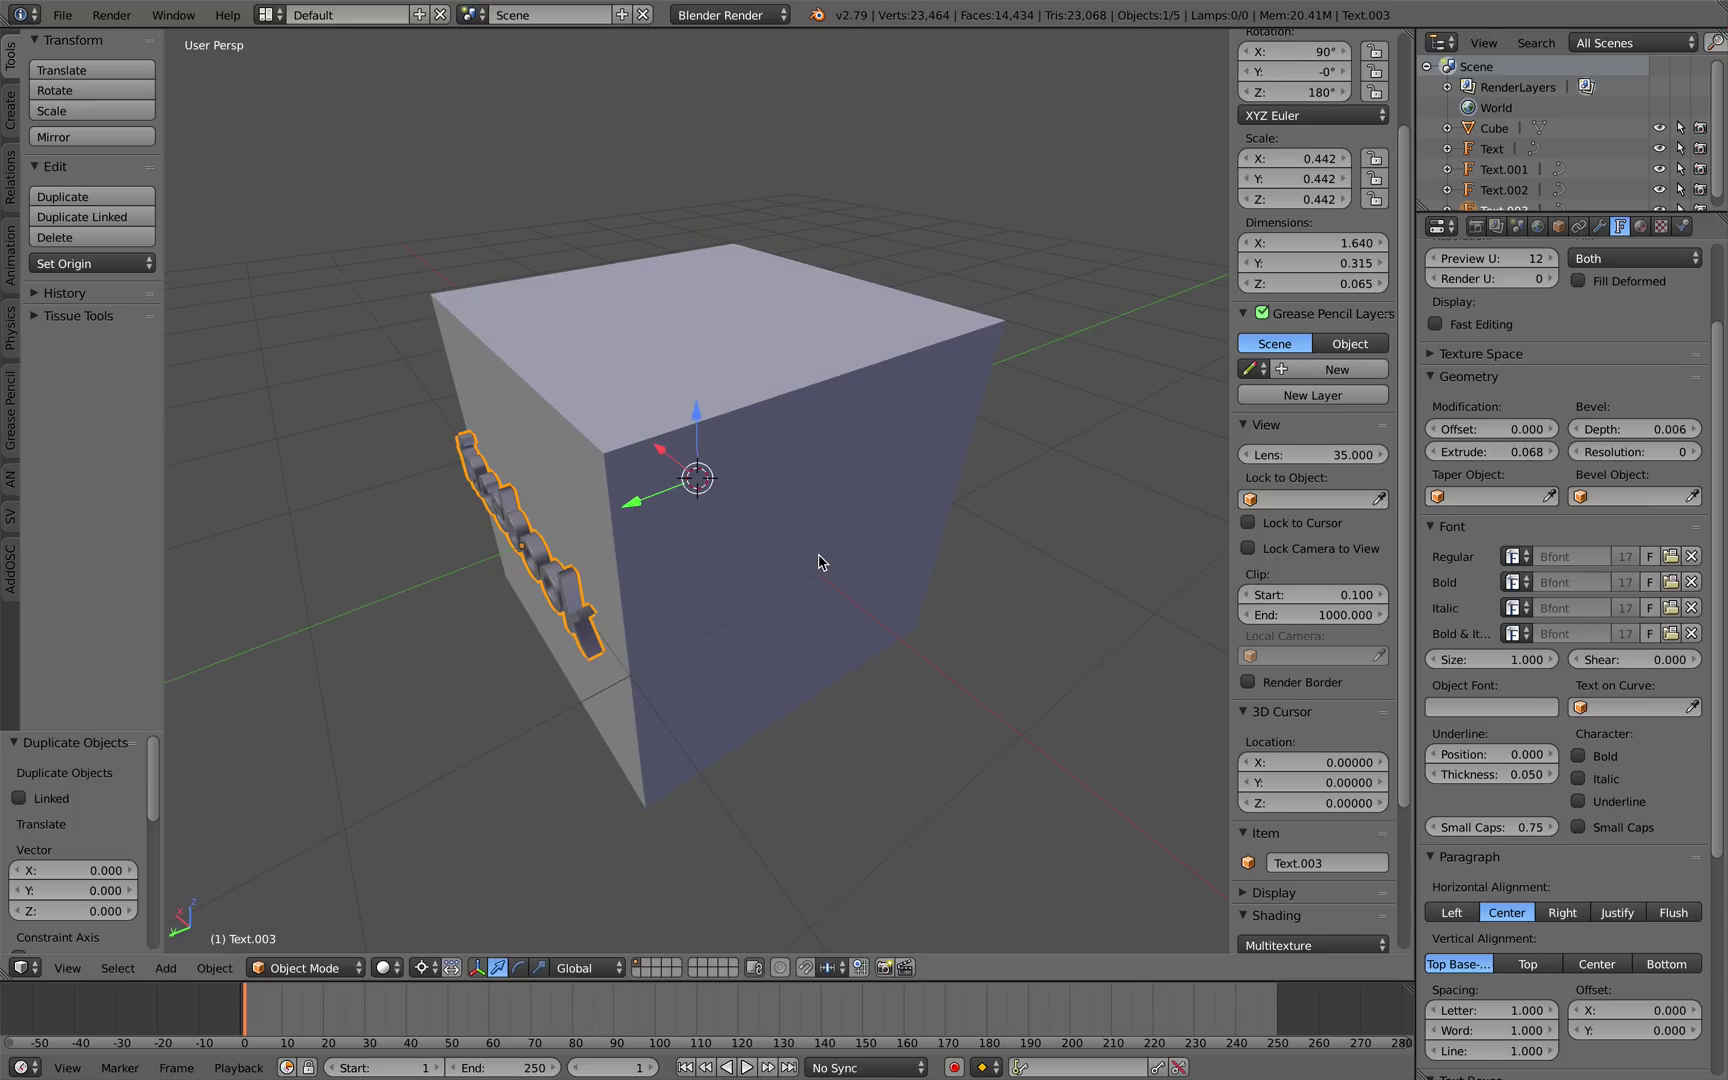
Rotate the third text copy 90° about the global Z axis onto the last side face, check all sides and deselect everything.
type("90")
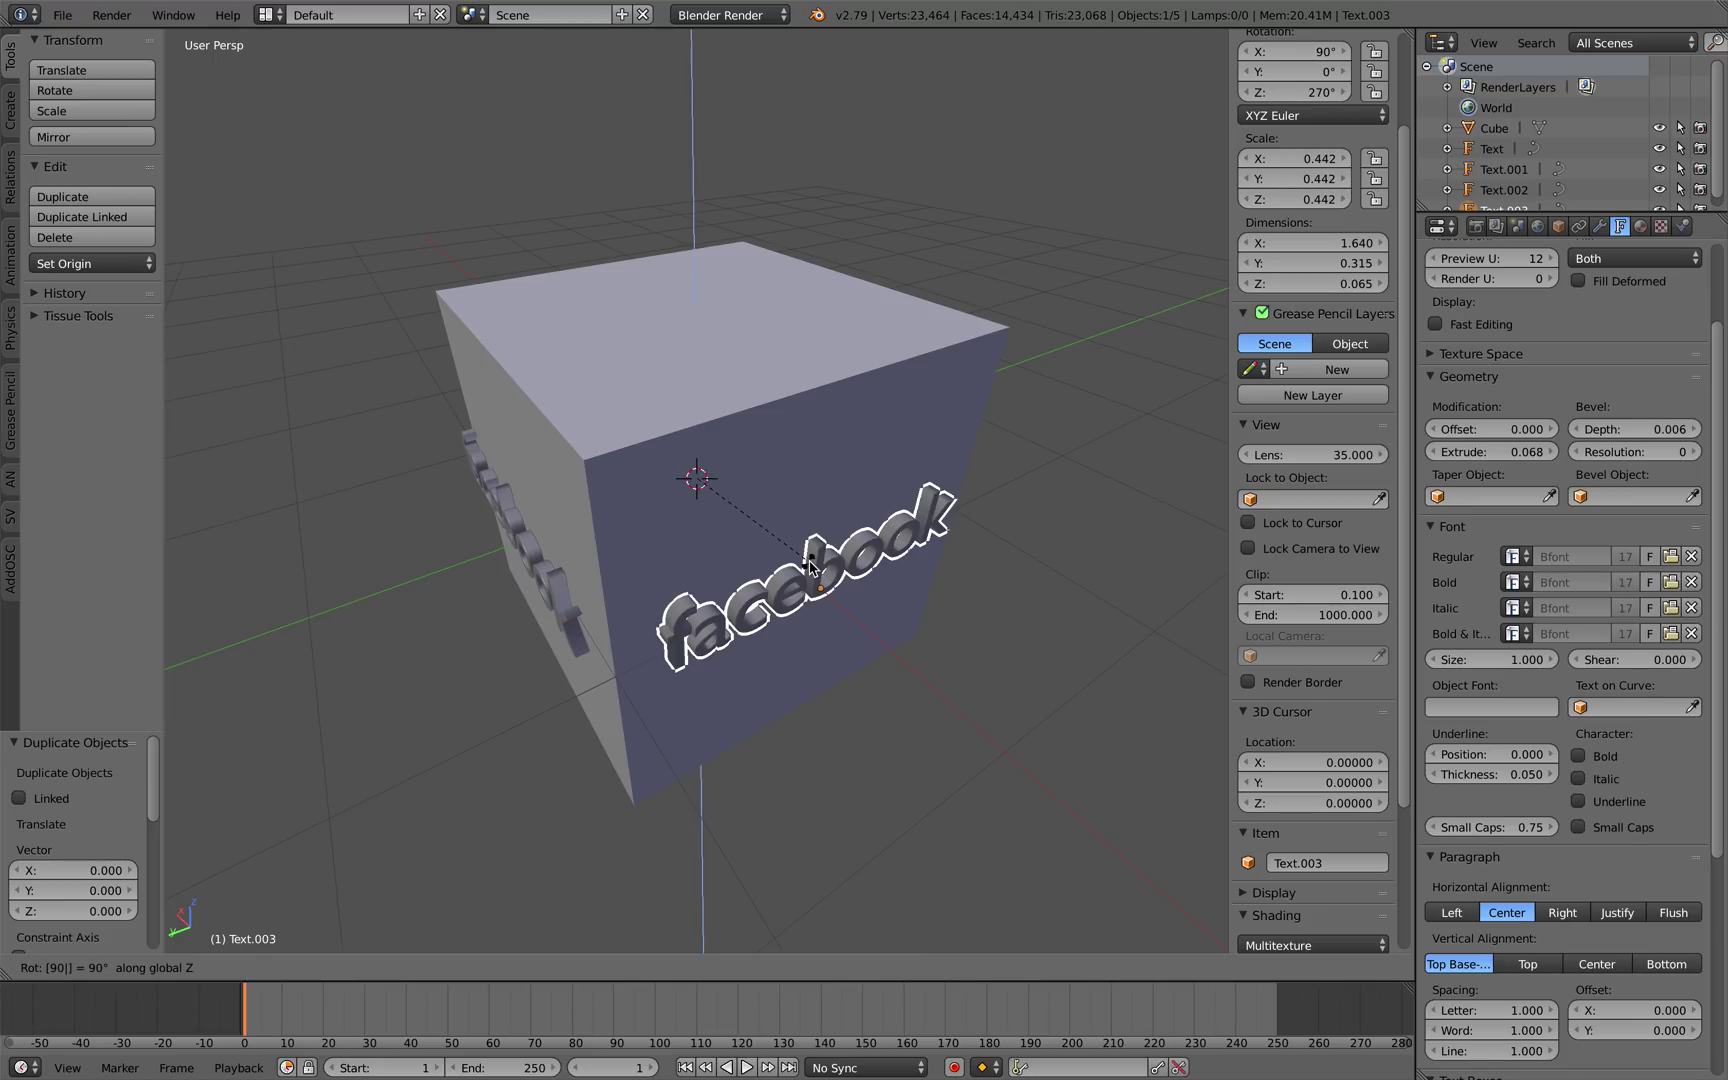
key("Return")
middle_click_drag(812, 566, 668, 543)
scroll(718, 470, "up", 2)
scroll(660, 490, "down", 3)
right_click(750, 585)
middle_click_drag(750, 585, 771, 461)
key("a")
key("a")
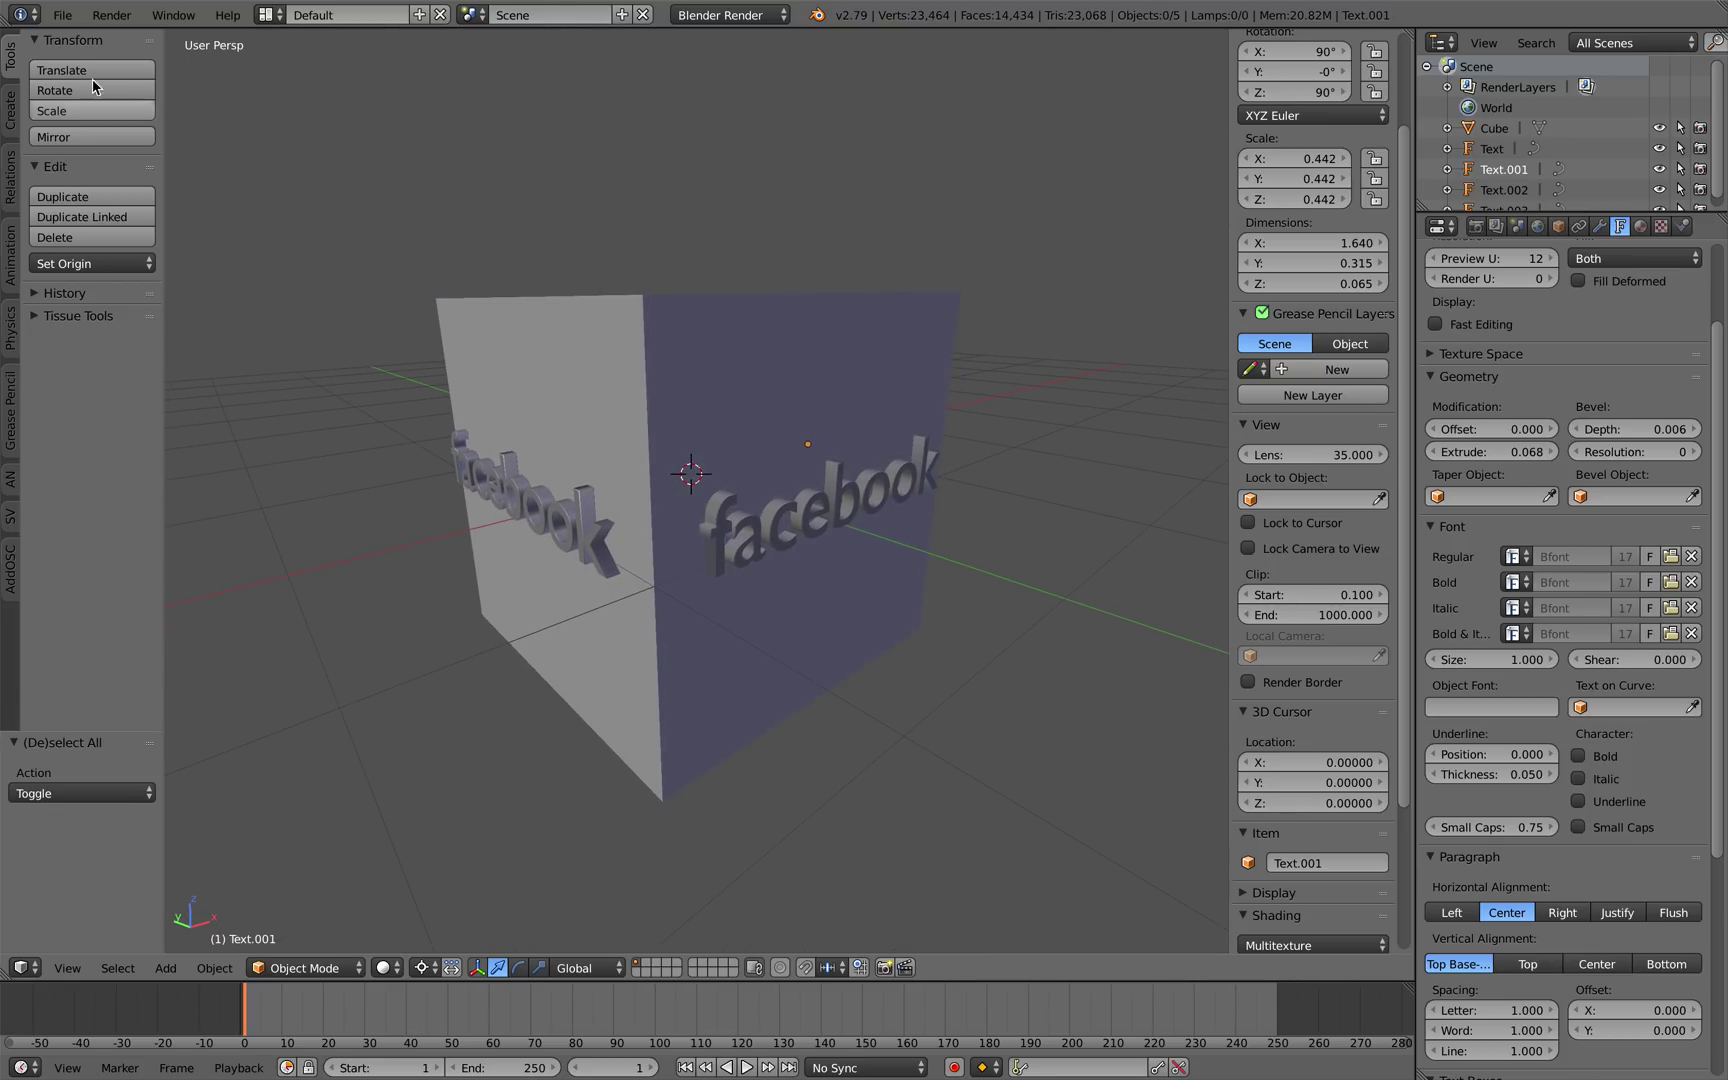
Start a Wavefront OBJ export to the Desktop folder and name the file facebooktext.obj.
left_click(62, 14)
mouse_move(180, 428)
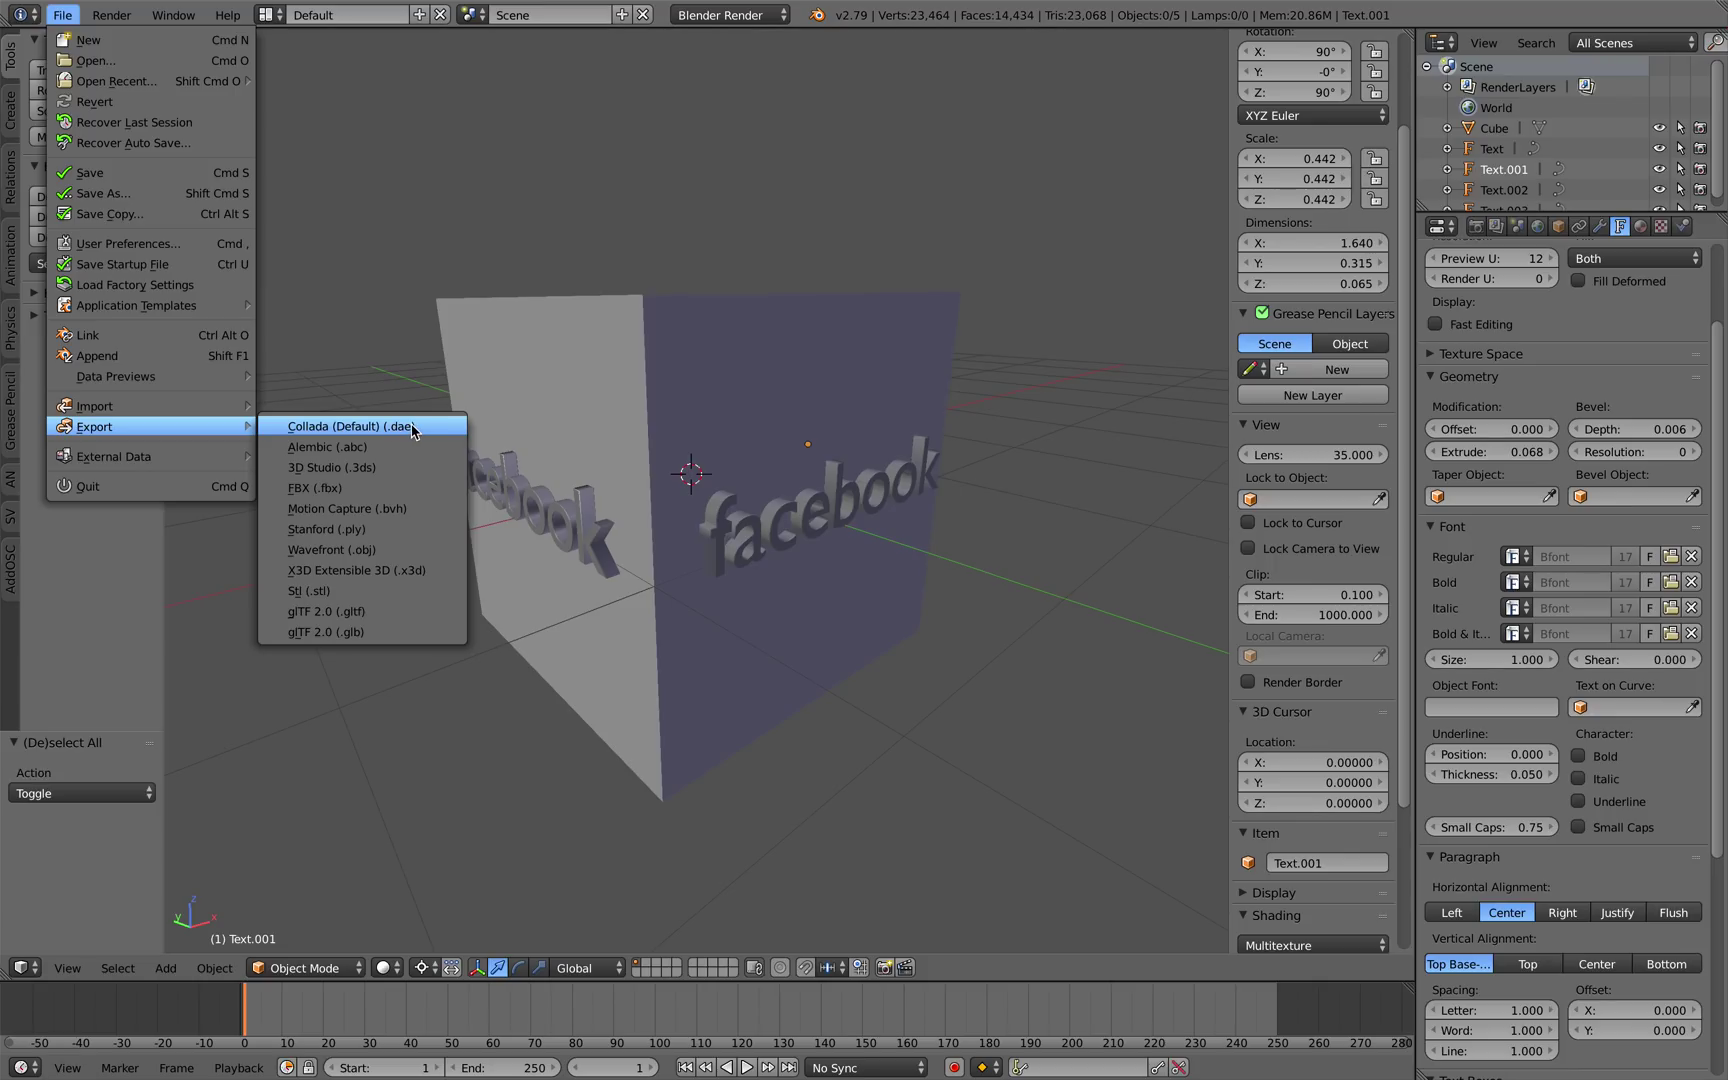
left_click(381, 552)
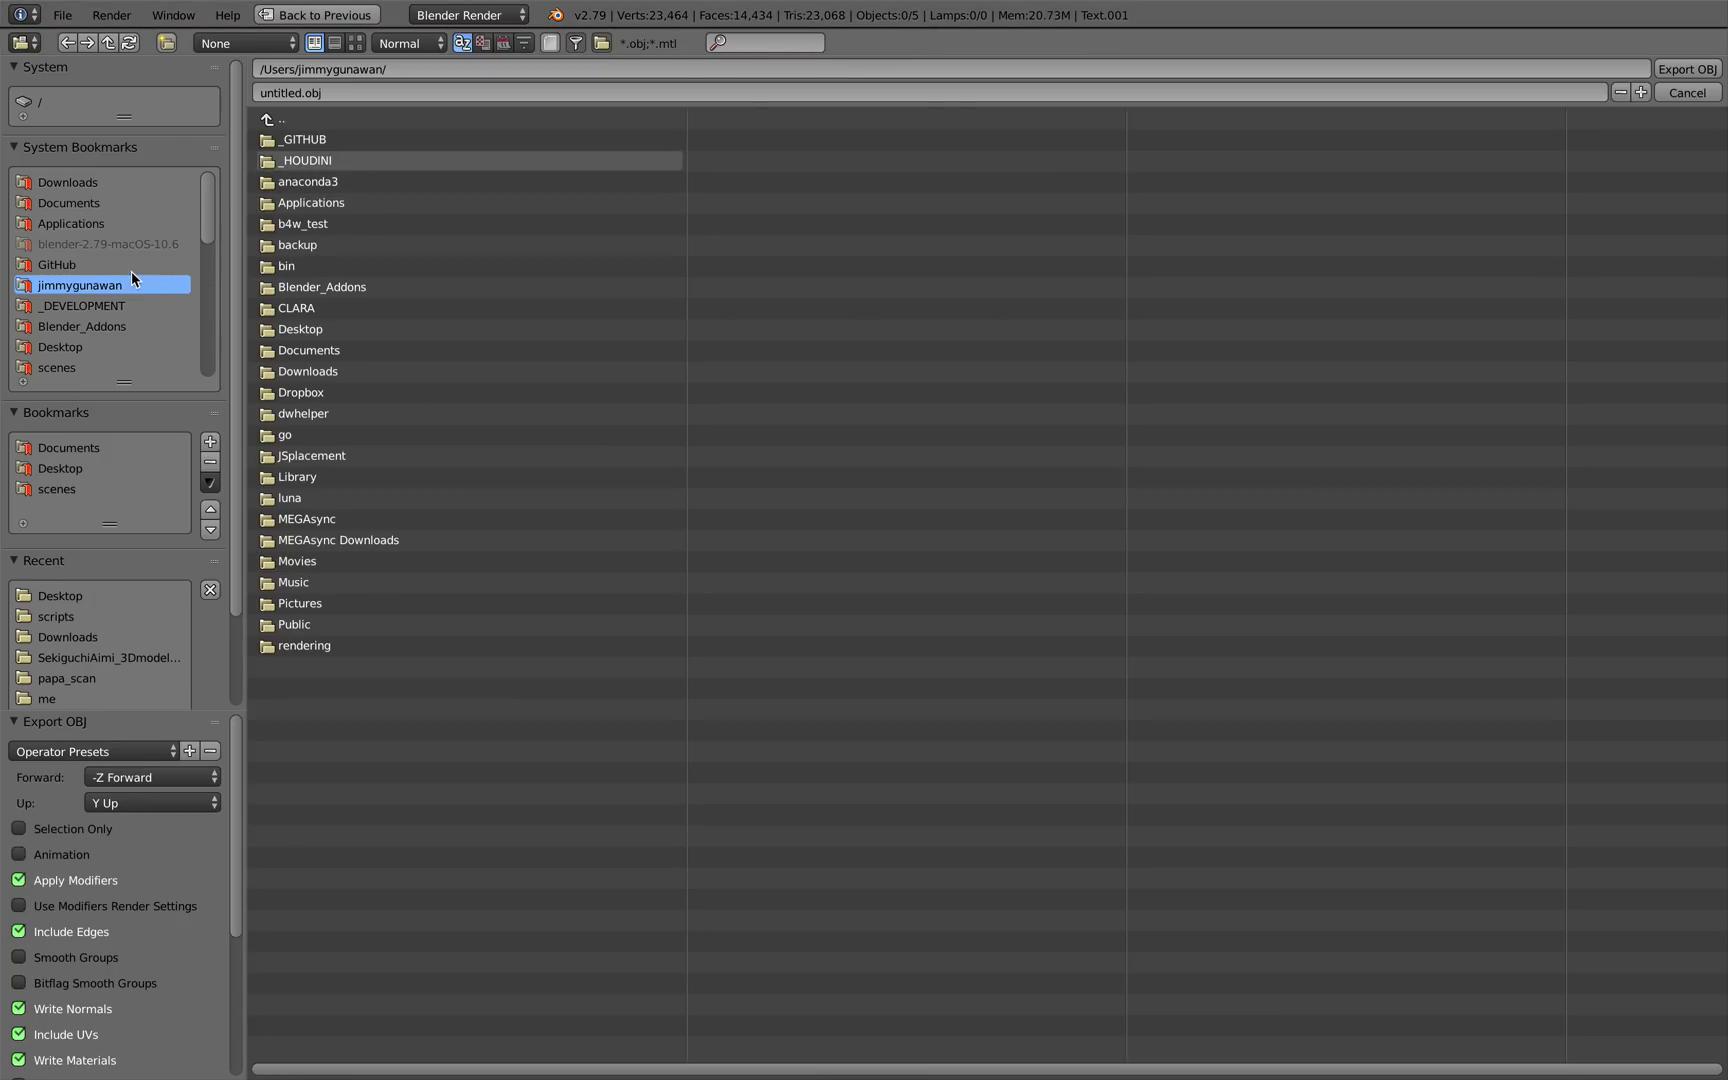
left_click(101, 347)
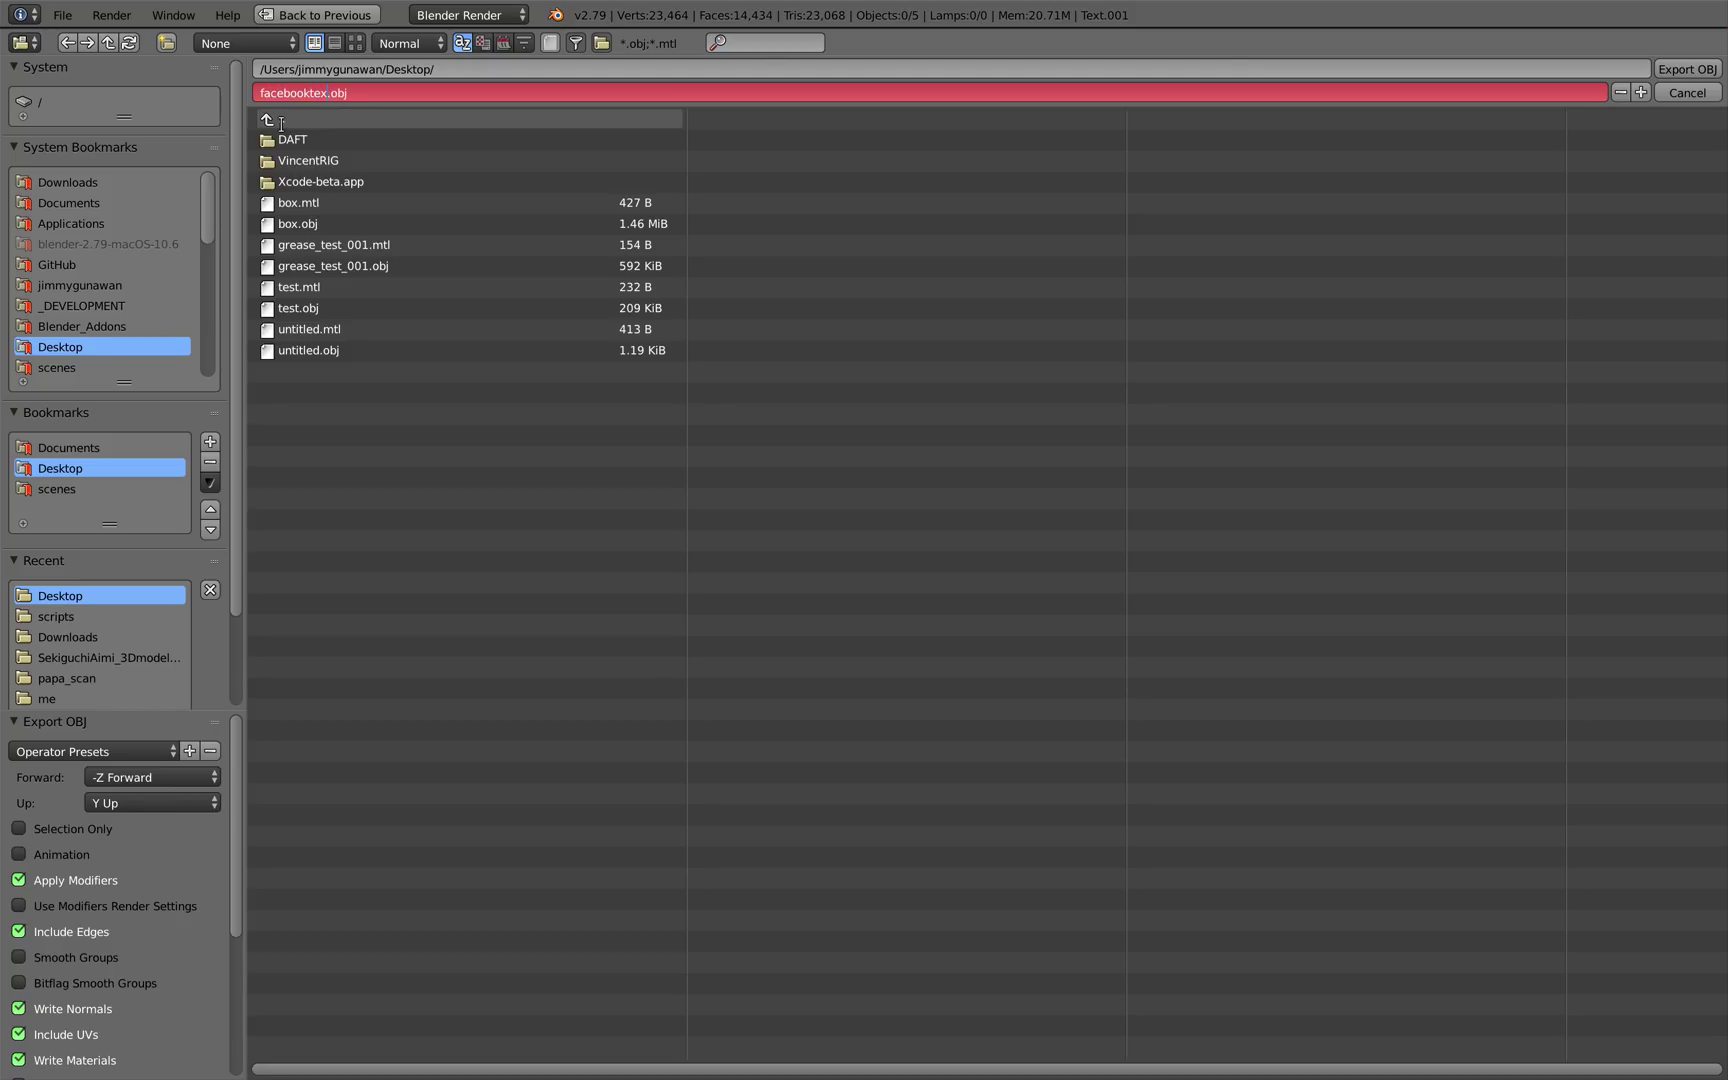
key("Return")
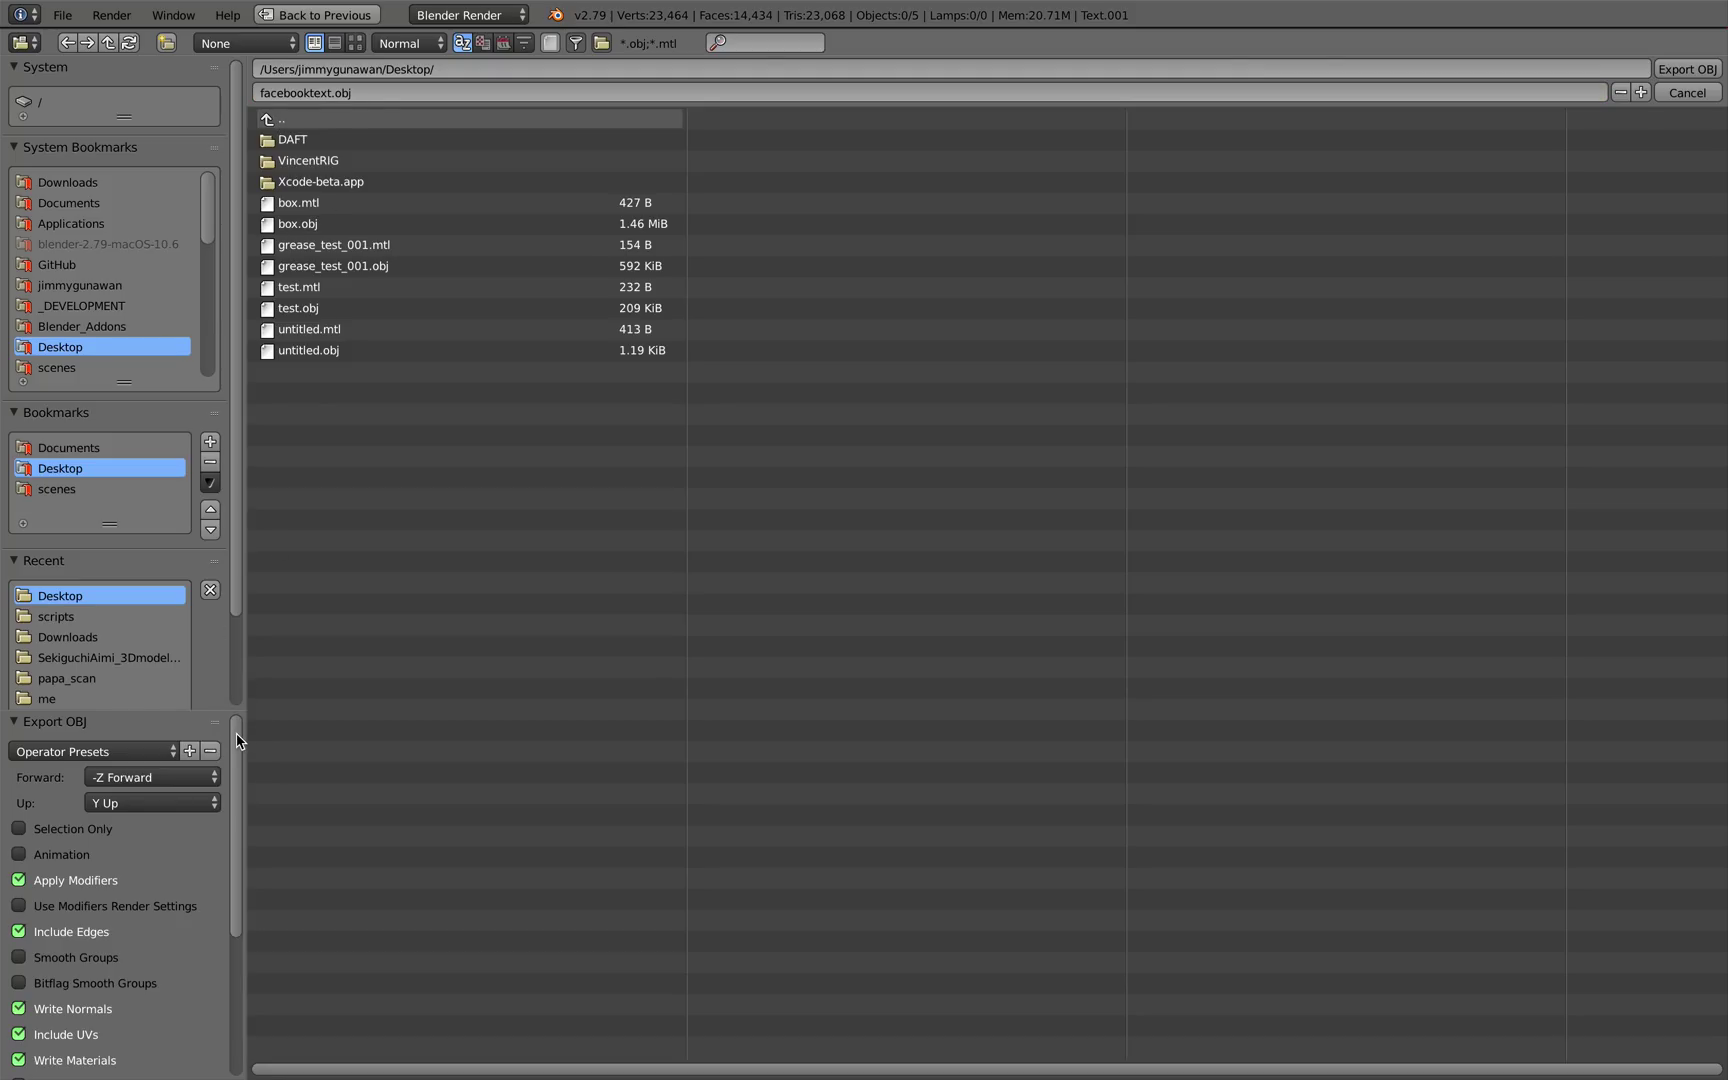
Enable Material Groups in the OBJ export options and export the file.
scroll(202, 713, "down", 5)
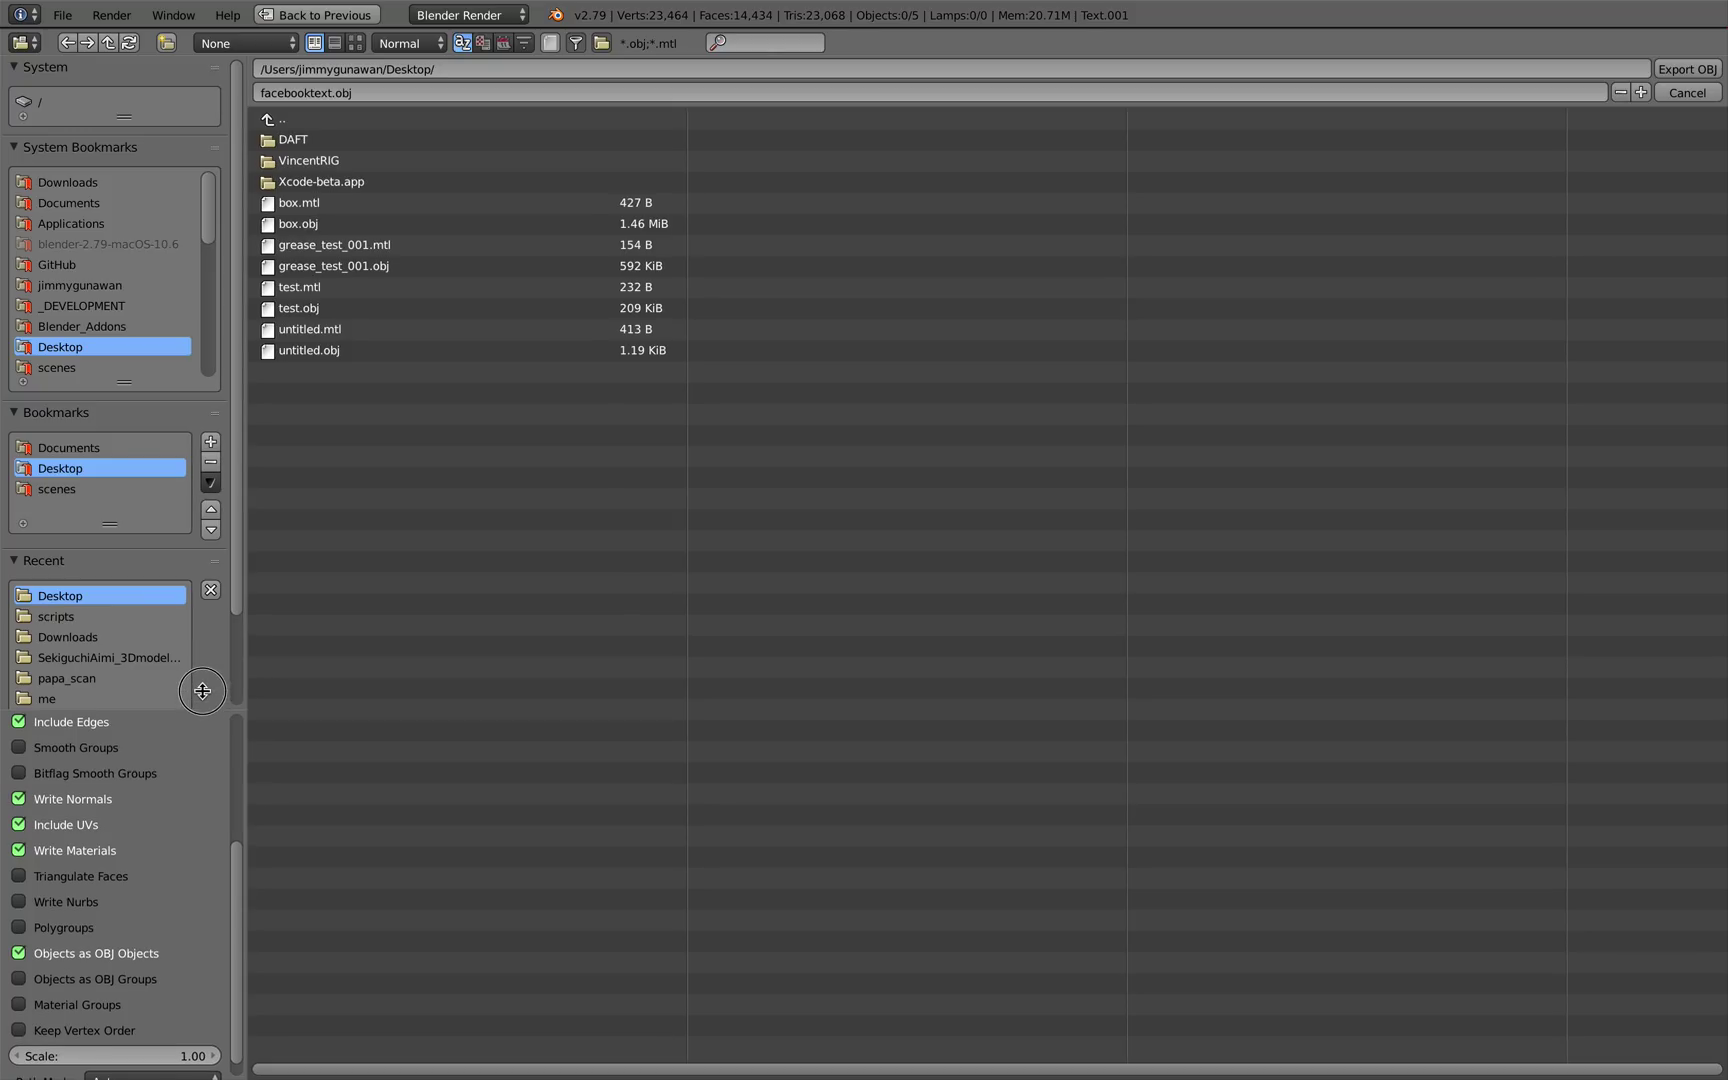
left_click_drag(202, 711, 207, 515)
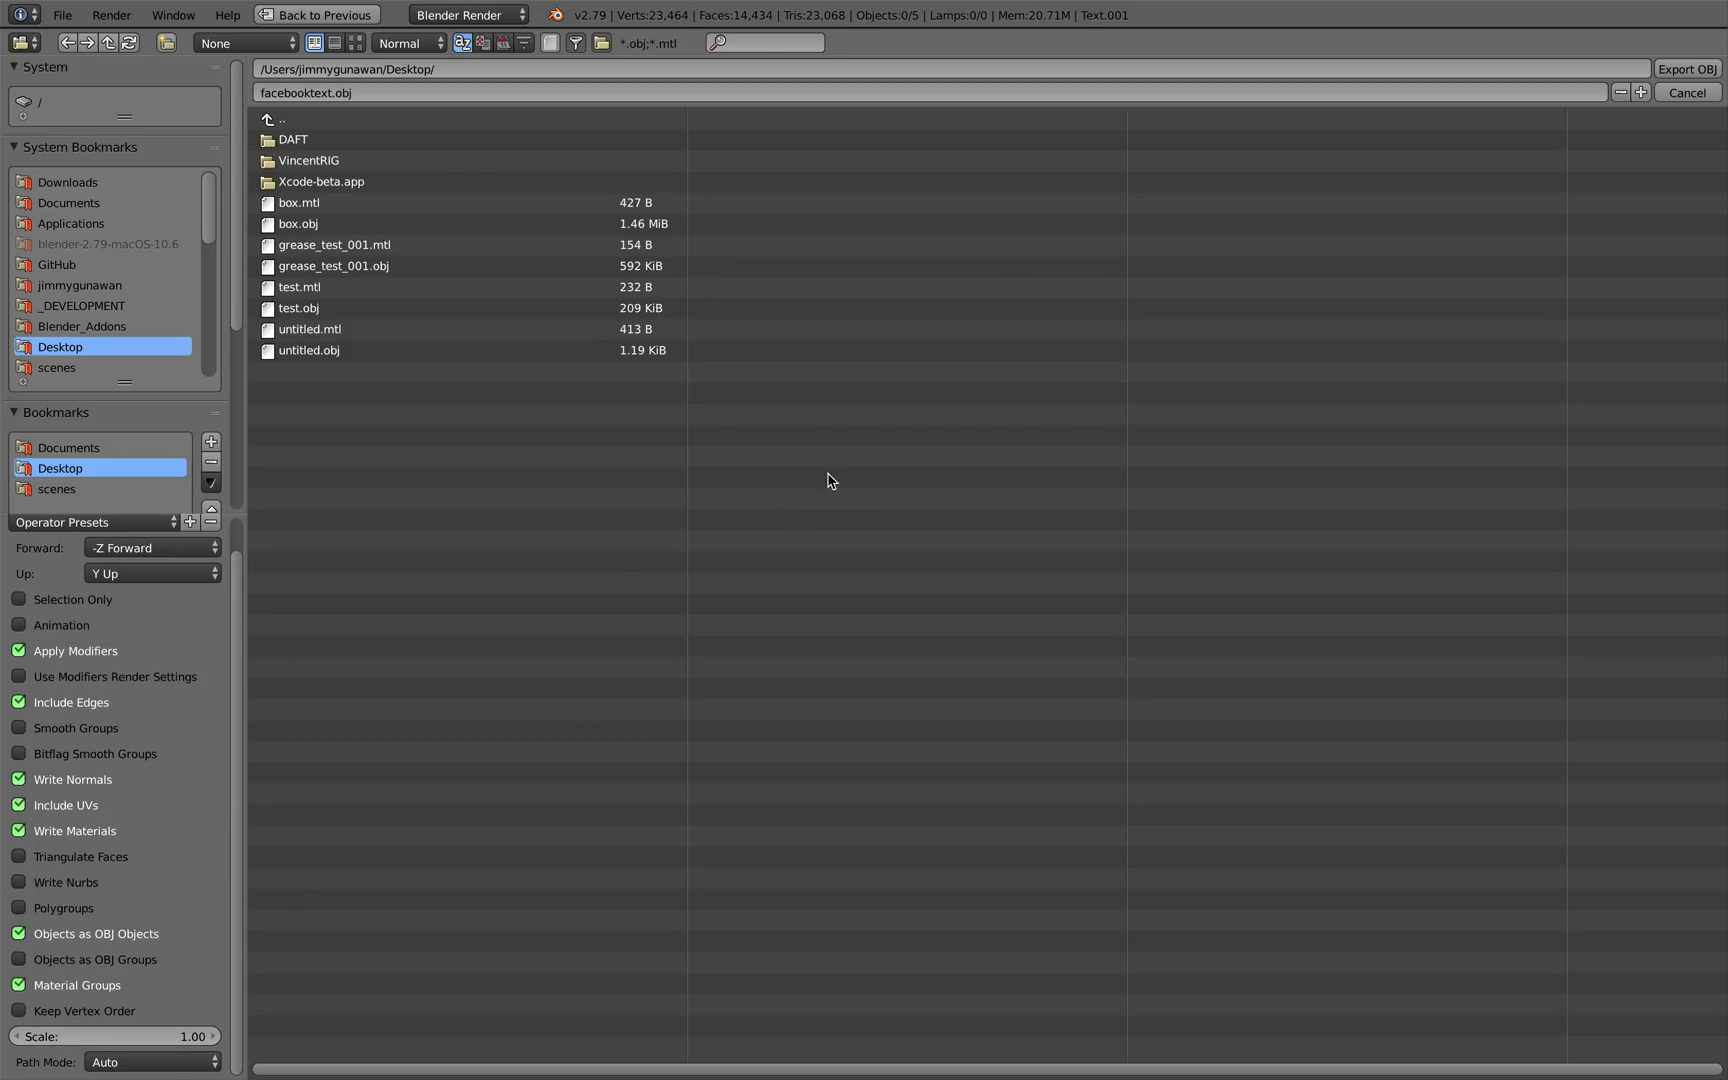
left_click(1684, 70)
middle_click_drag(841, 602, 785, 604)
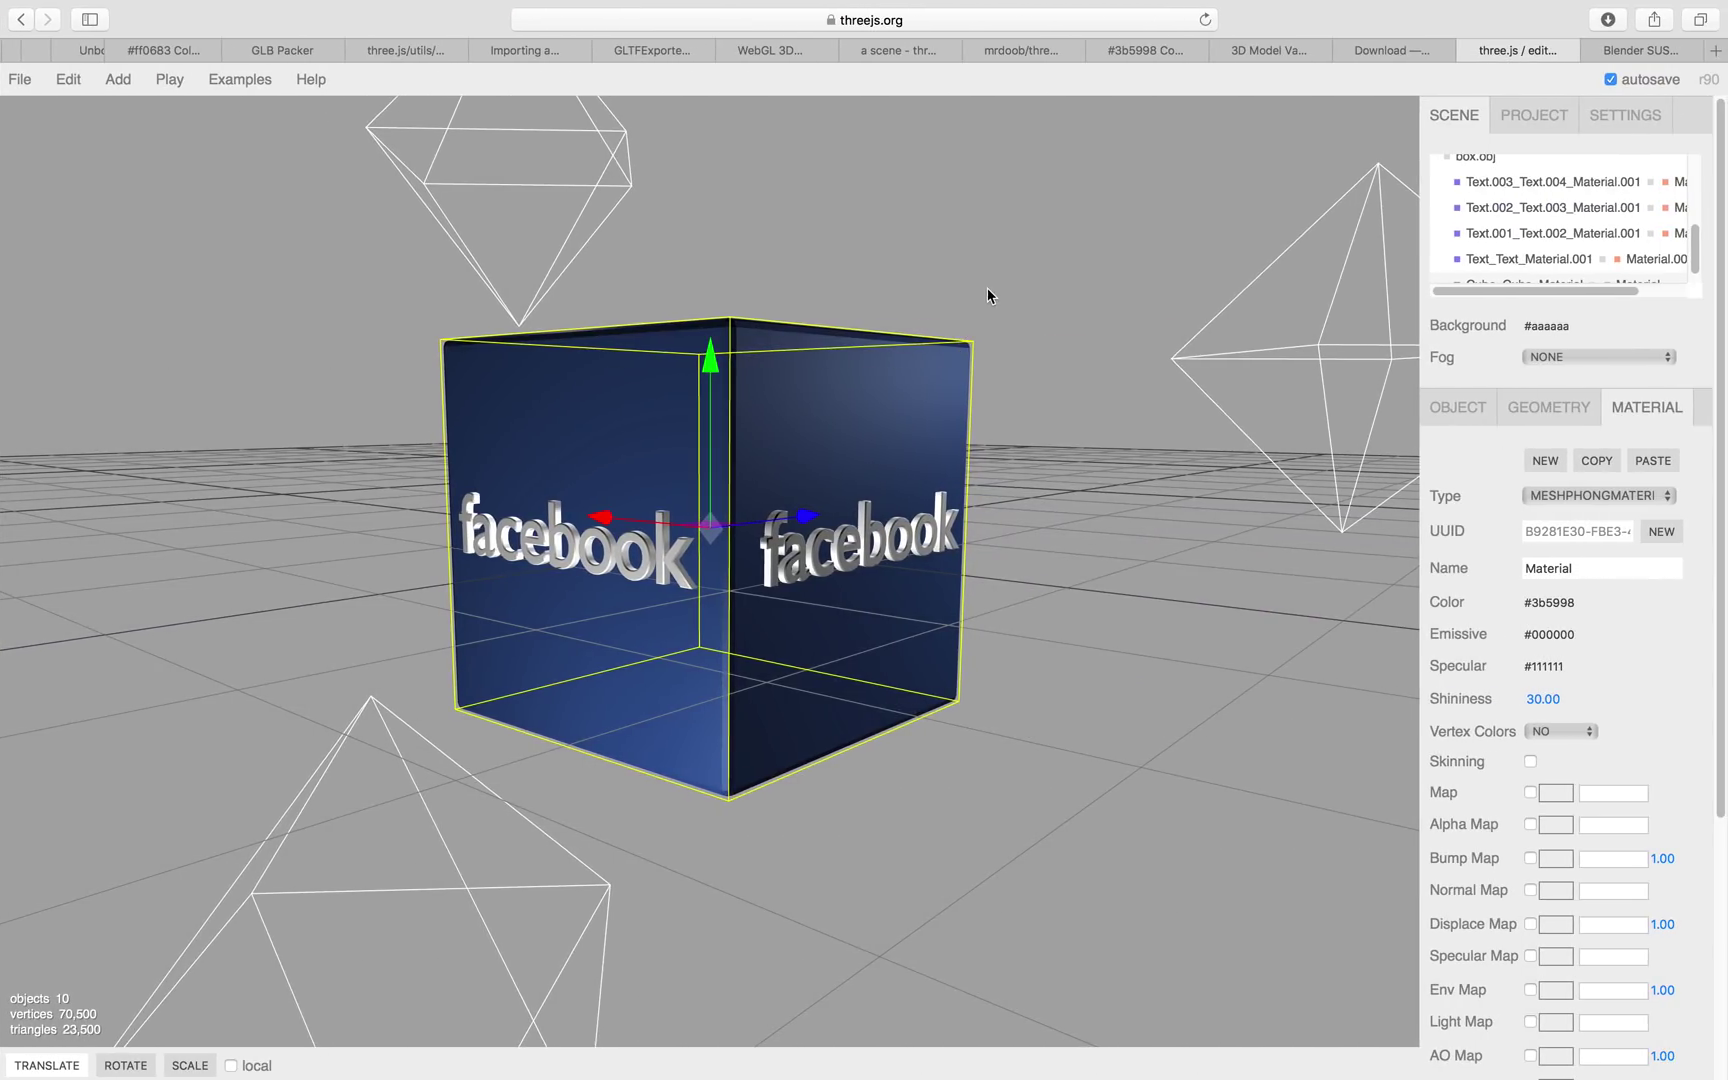
Switch to the three.js editor in the browser and start a new empty scene, discarding the existing cube scene.
left_click(1004, 312)
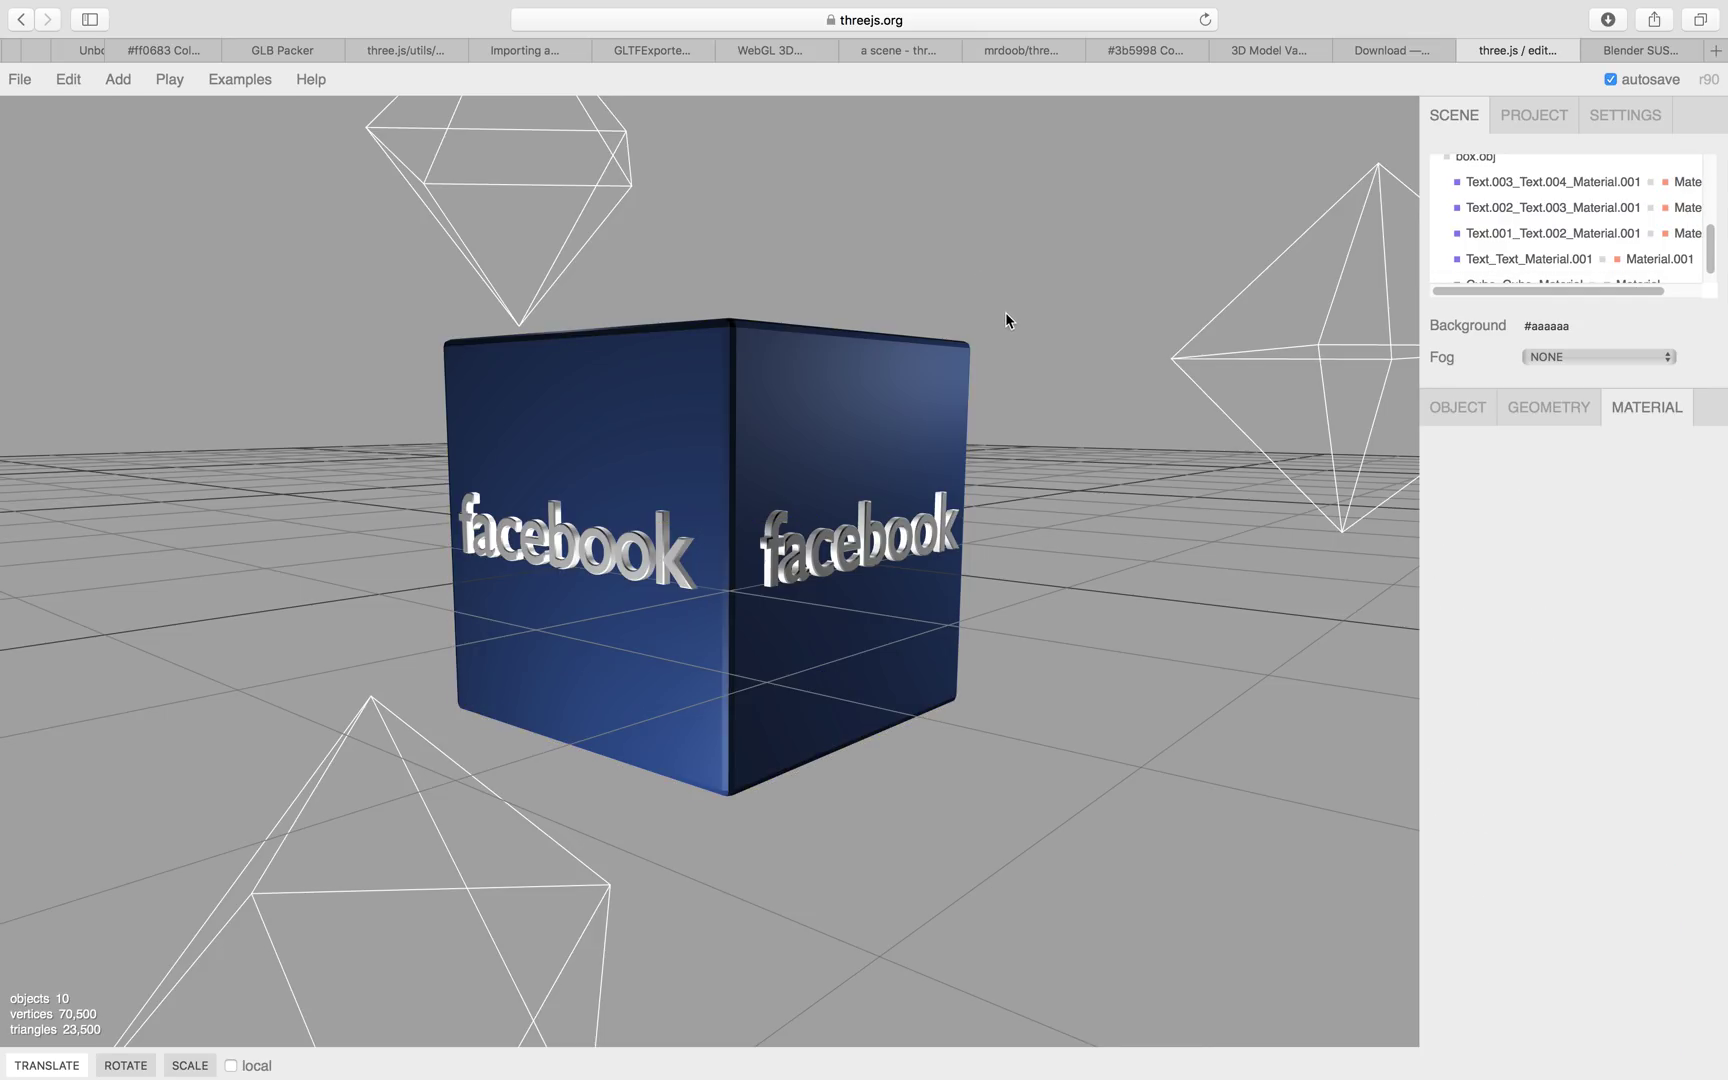
left_click(895, 22)
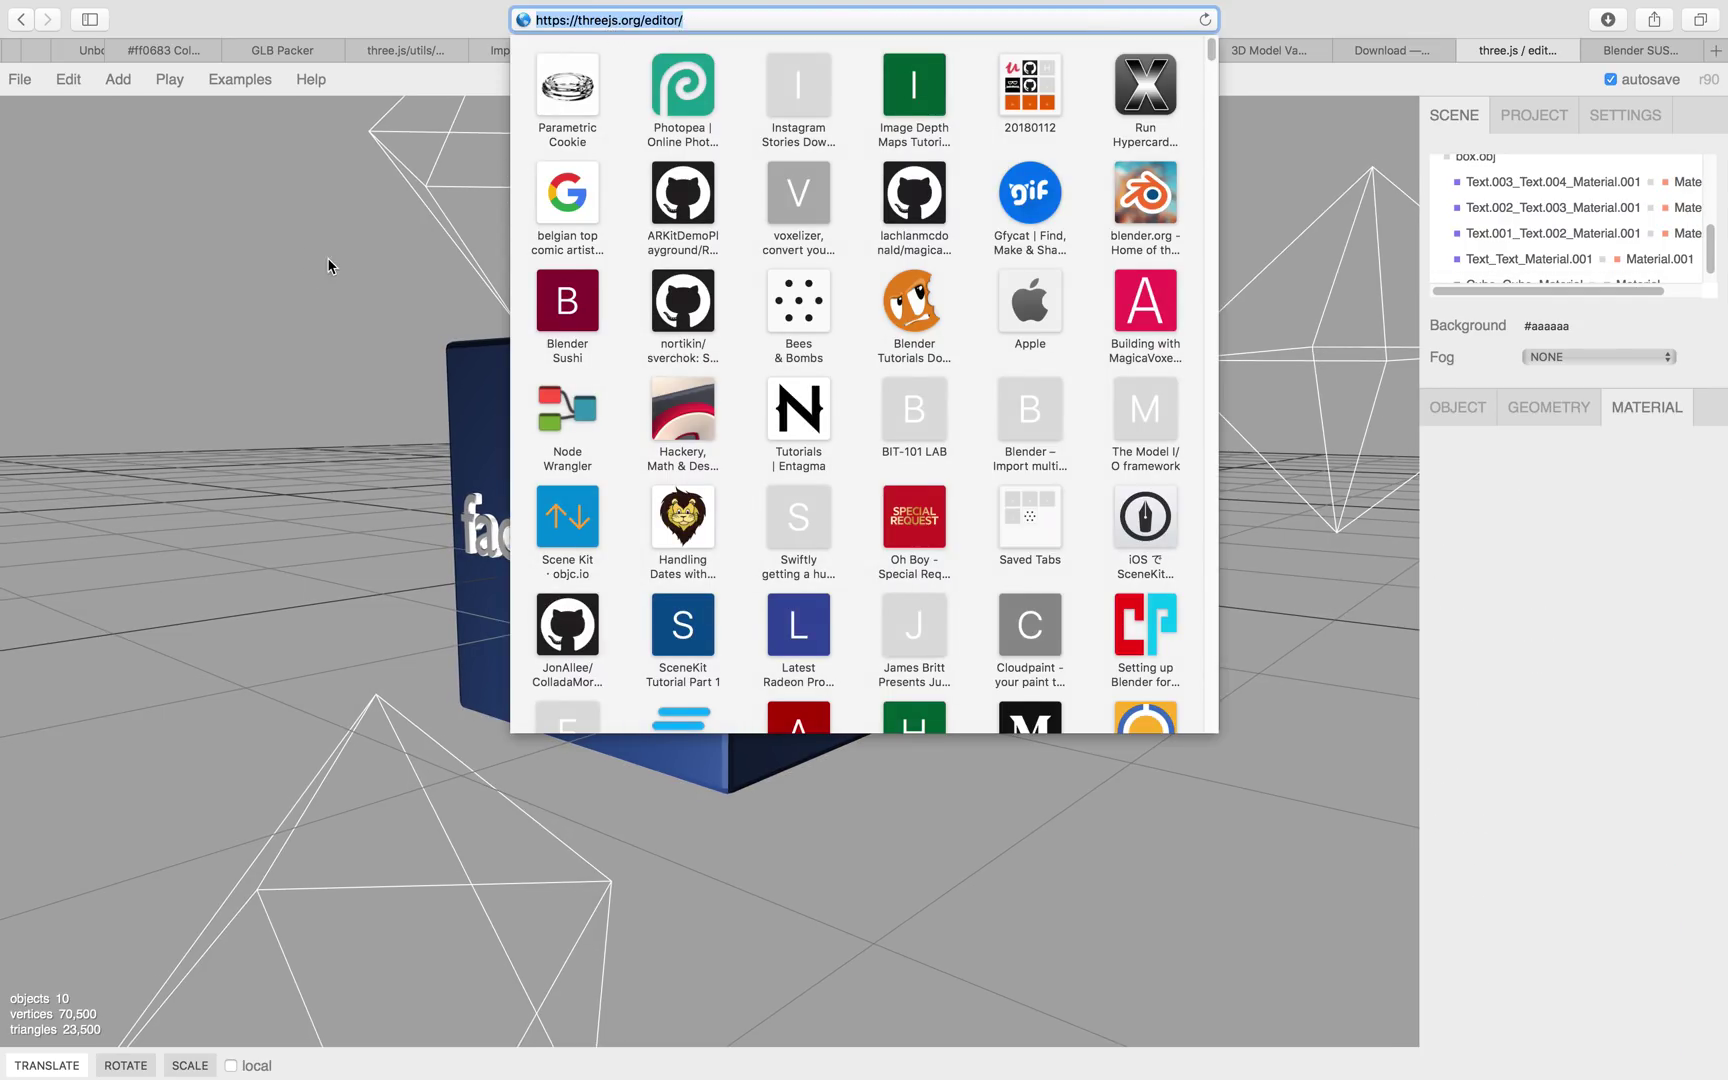
left_click(318, 250)
left_click(20, 79)
left_click(26, 116)
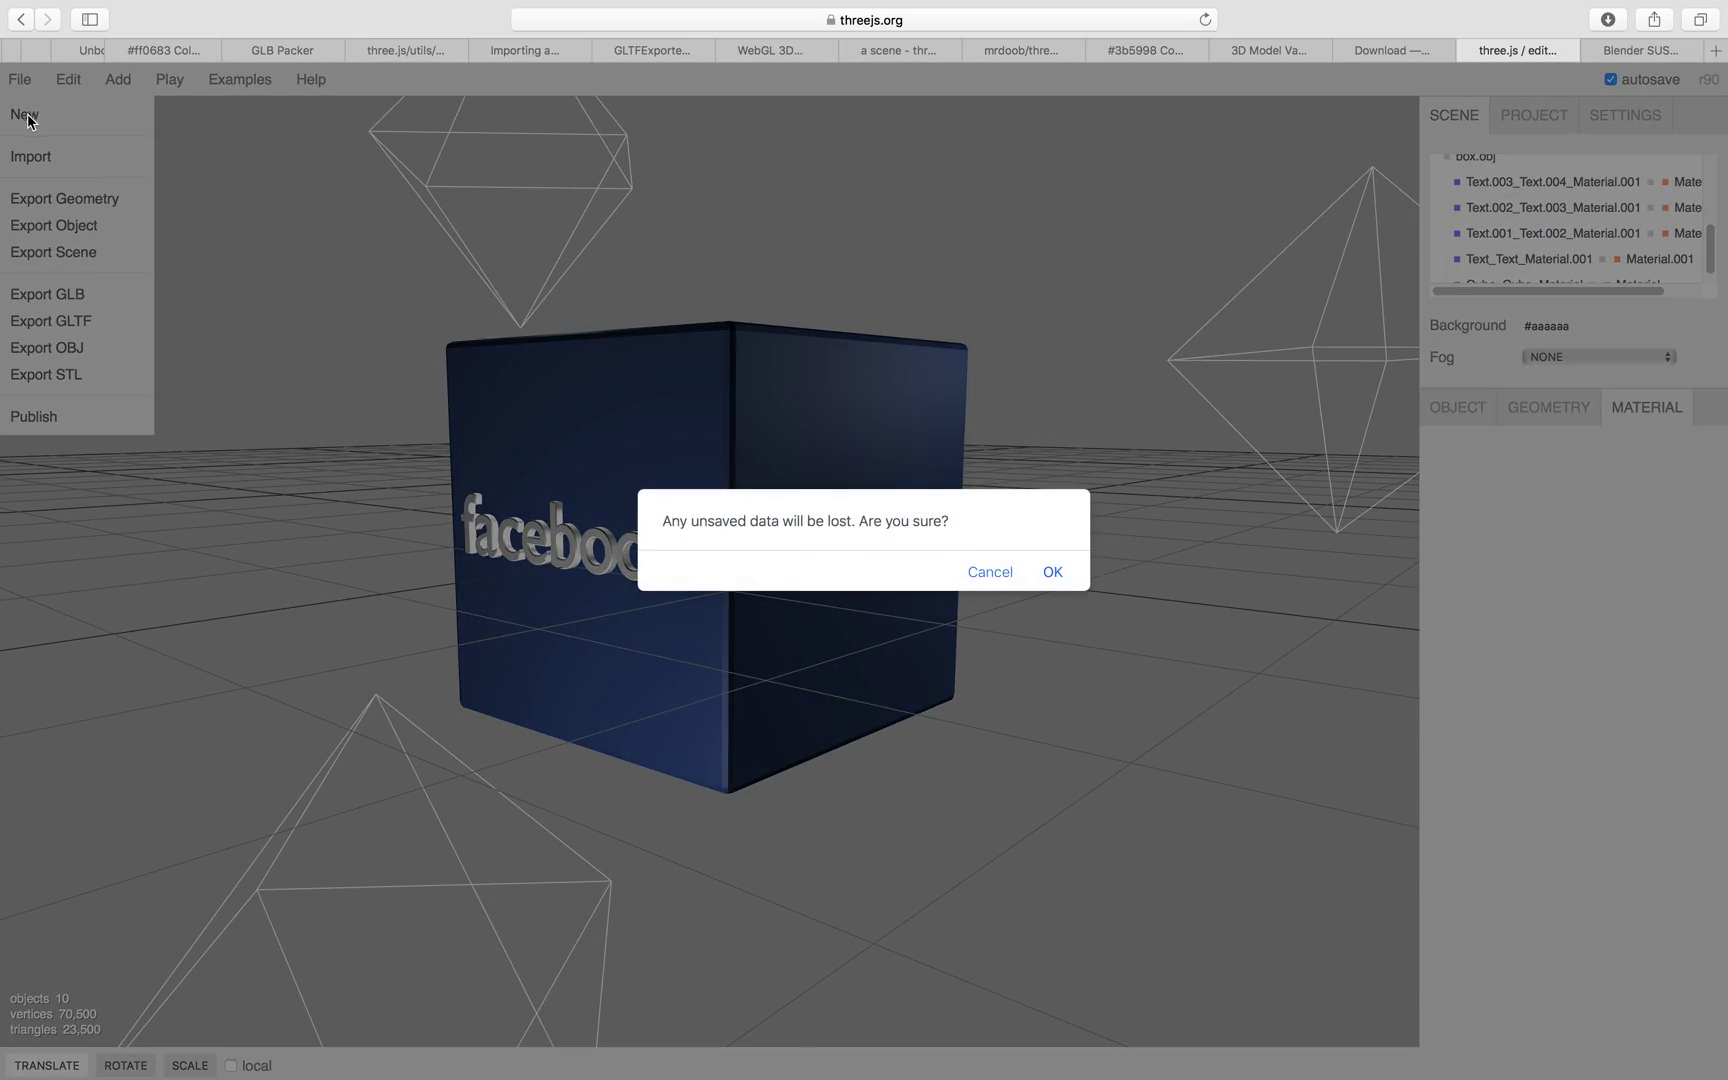
left_click(1052, 573)
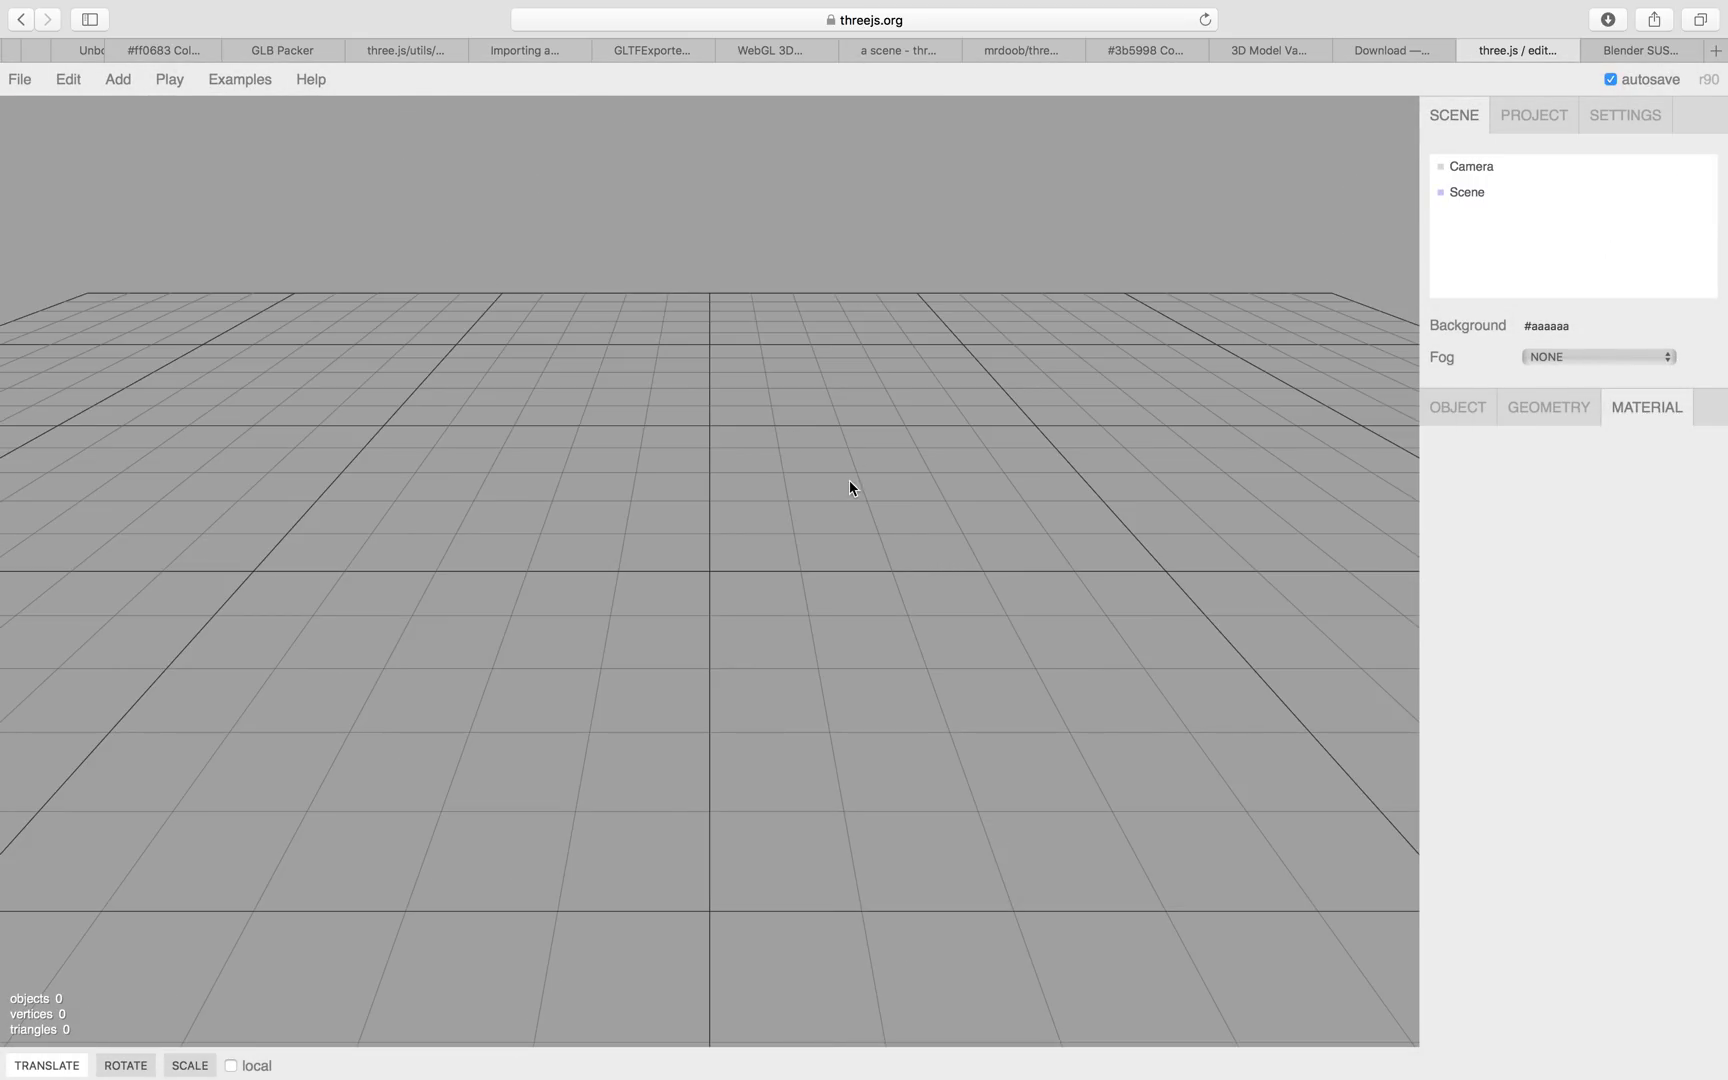
Import facebooktext.obj from the Desktop folder into the empty scene.
left_click_drag(759, 517, 669, 459)
left_click_drag(768, 510, 733, 509)
left_click_drag(645, 437, 779, 436)
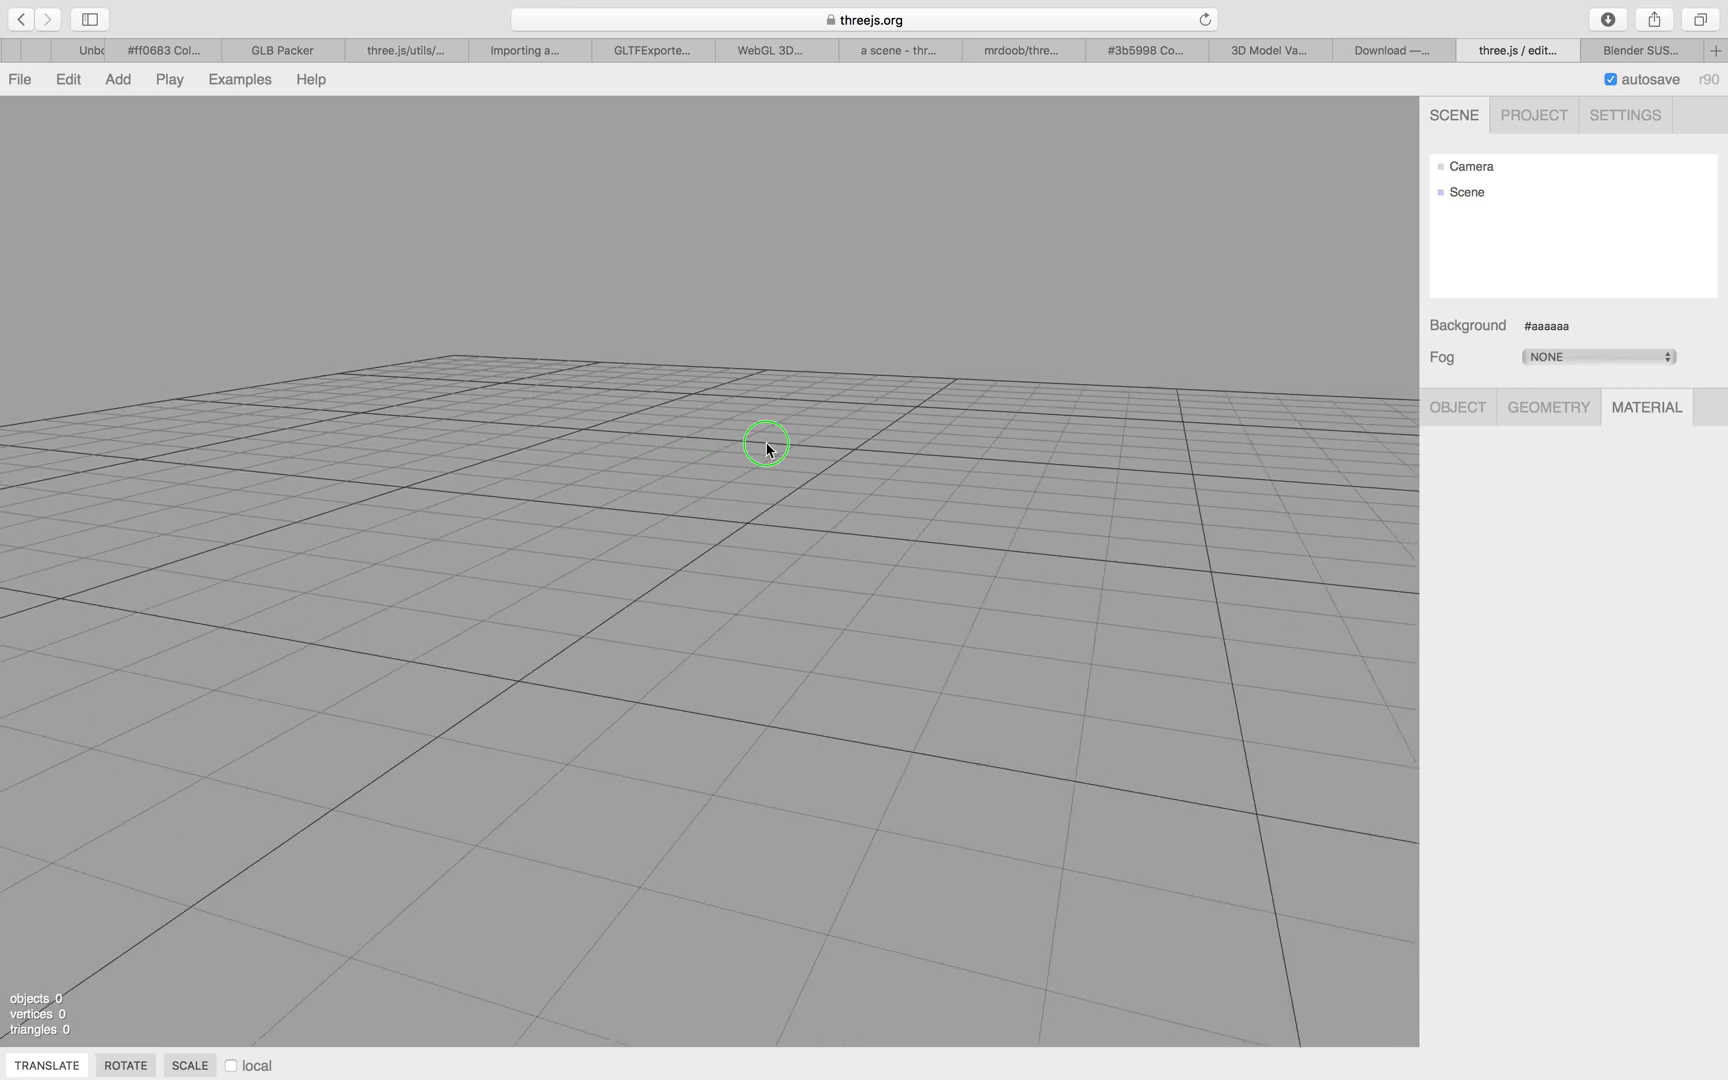
mouse_move(31, 94)
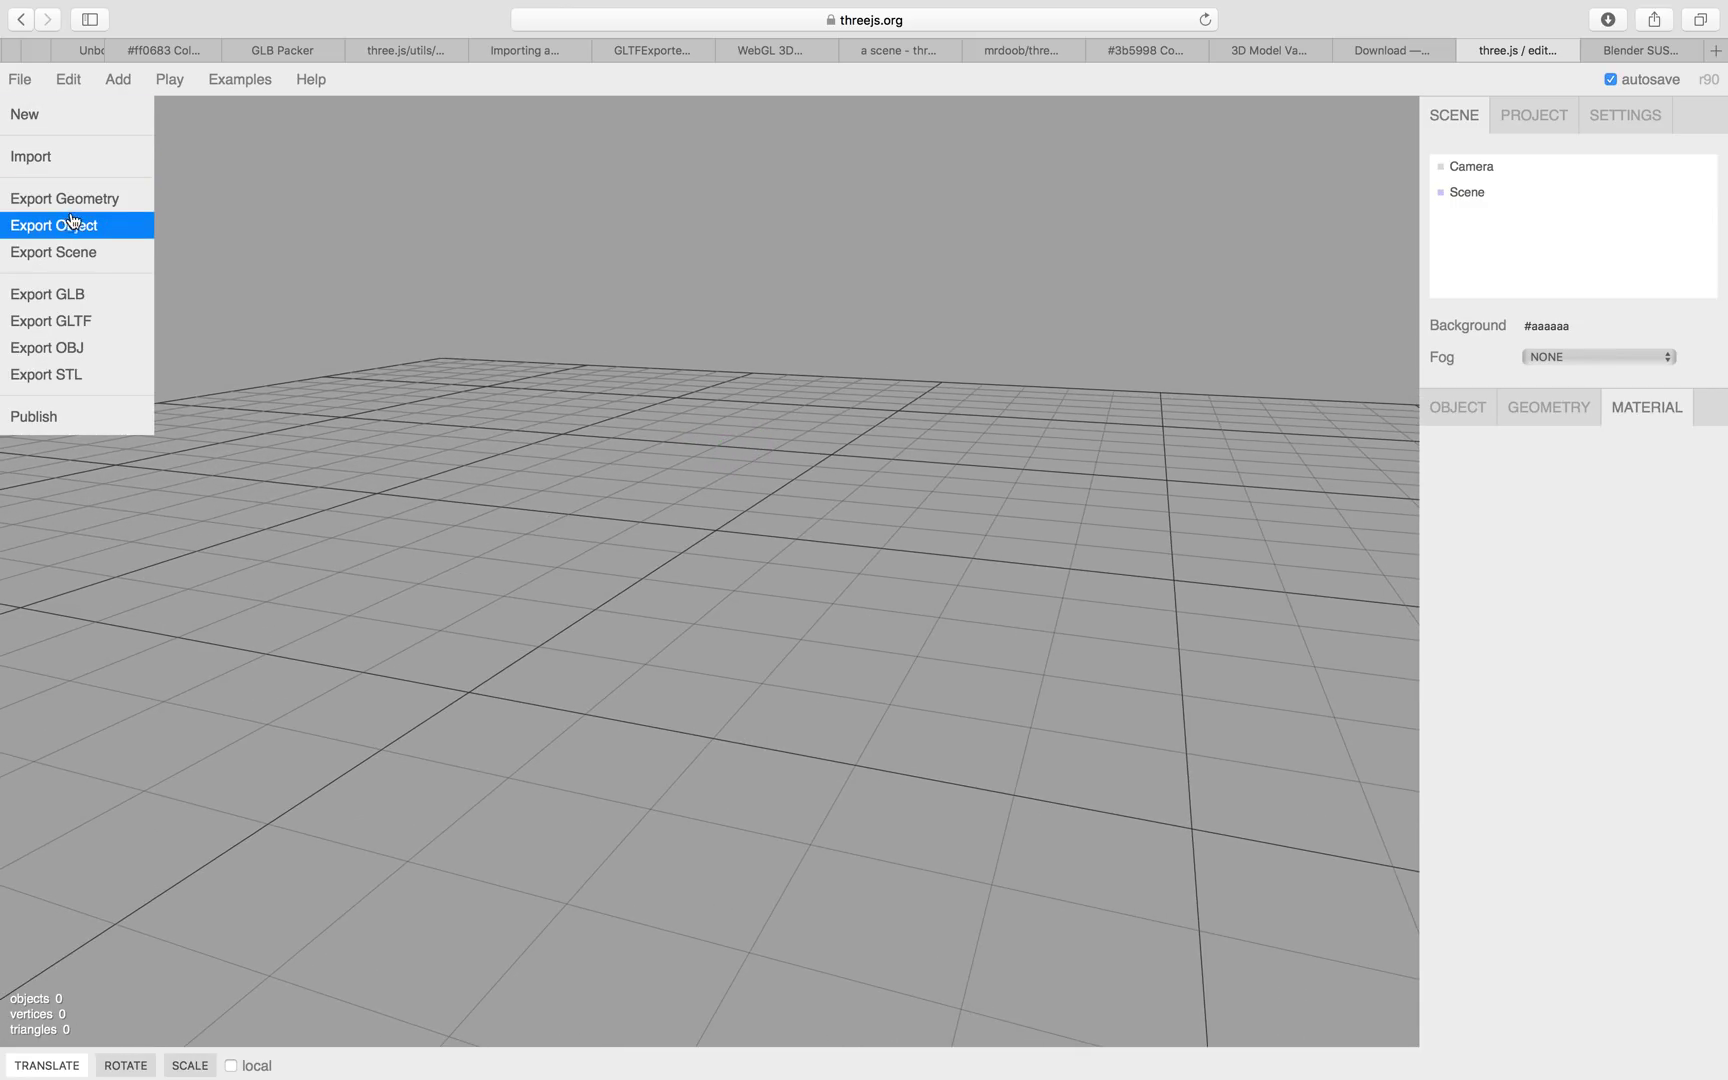
left_click(81, 164)
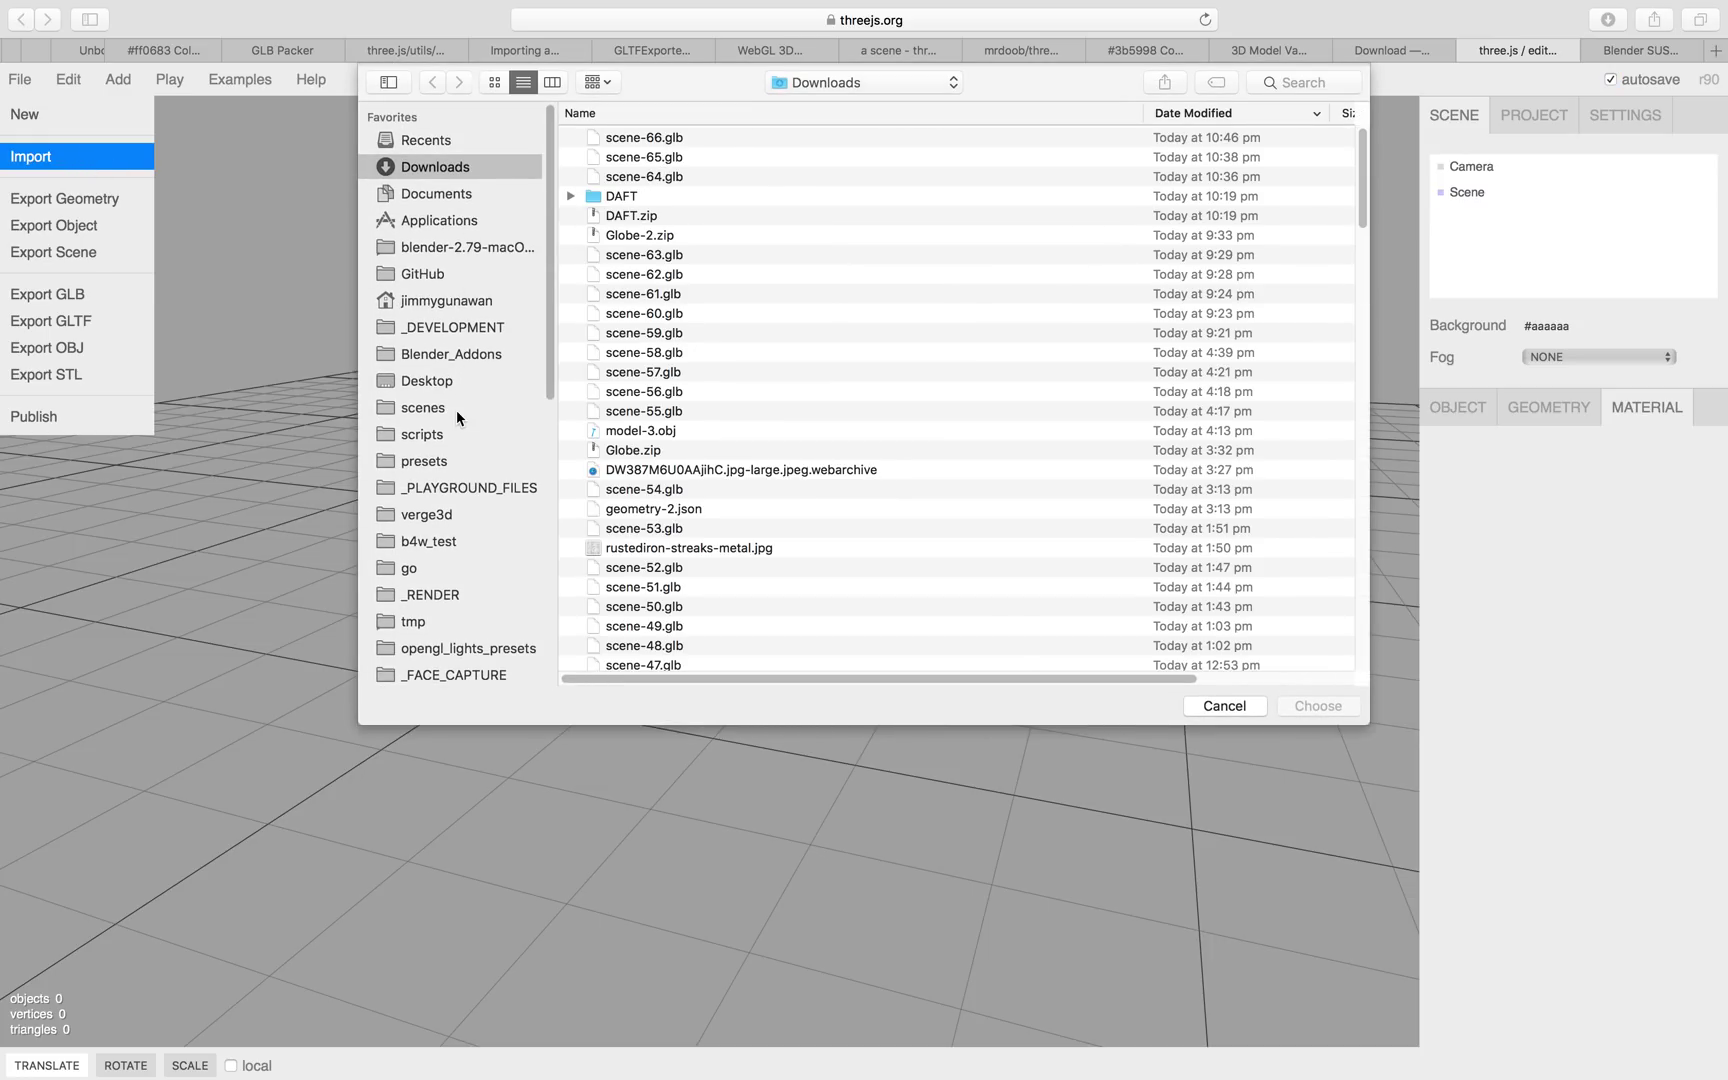
left_click(446, 381)
left_click(659, 160)
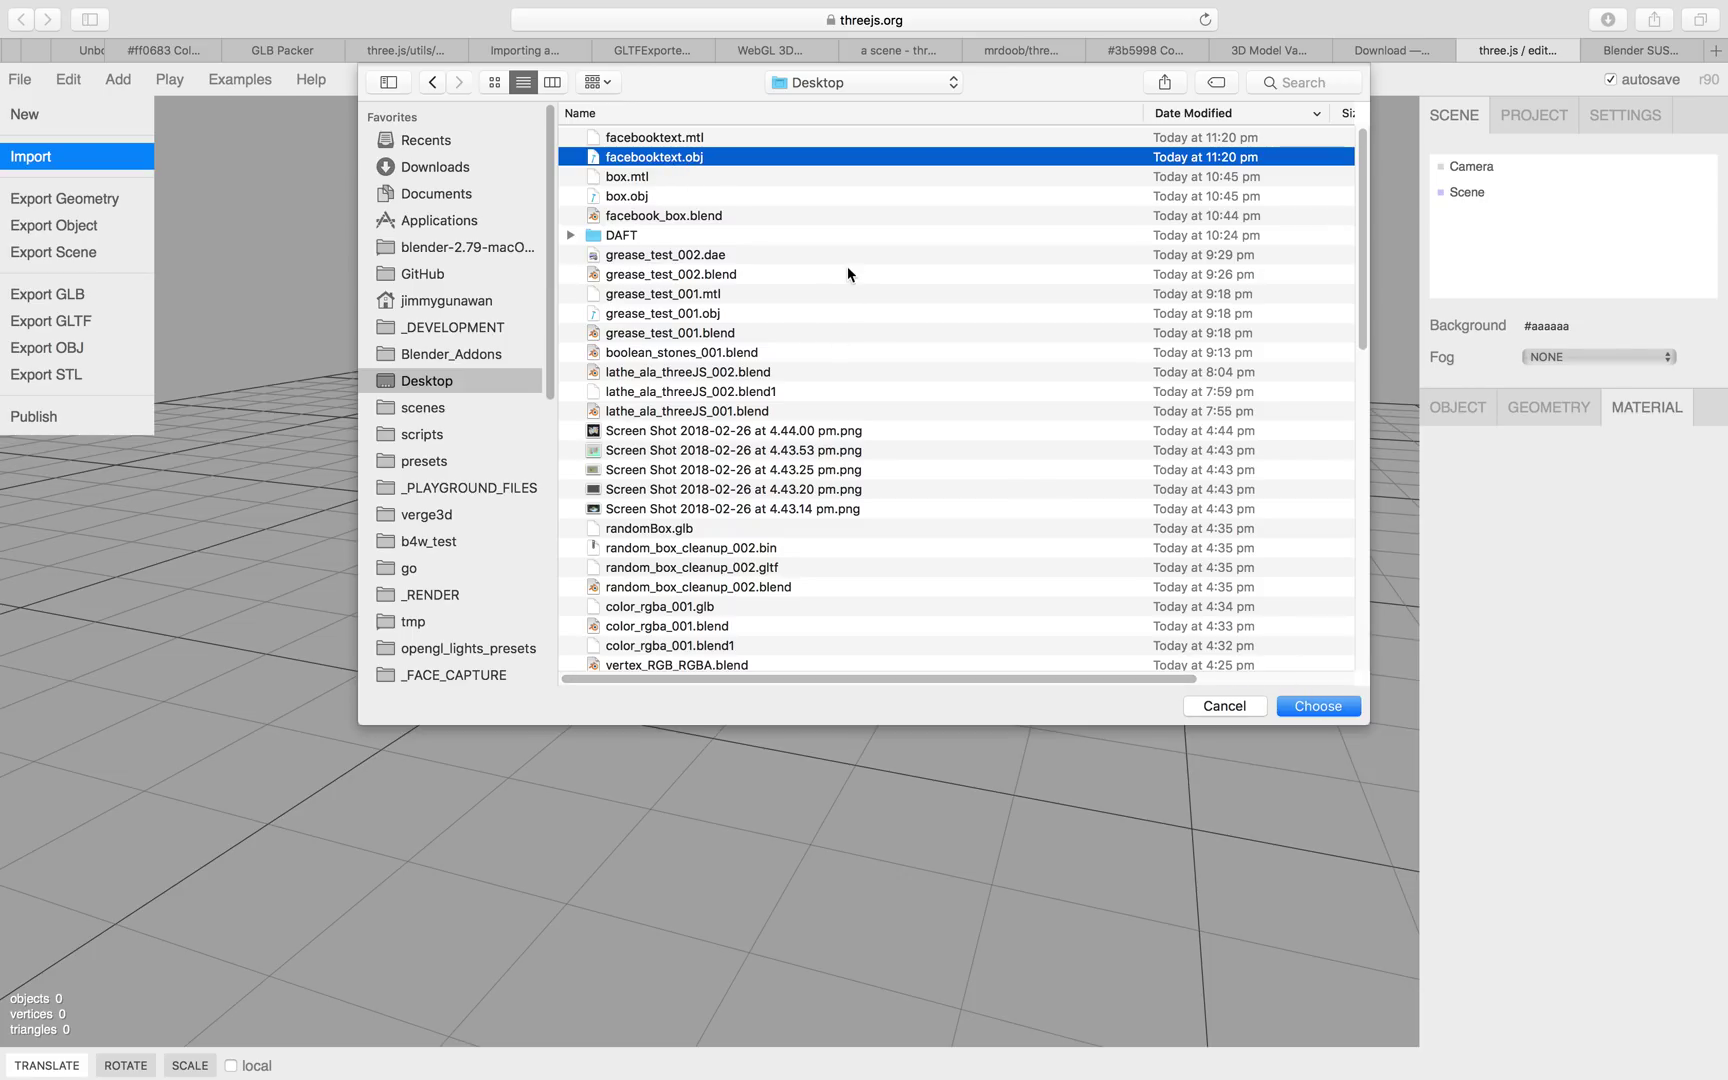
left_click(1312, 702)
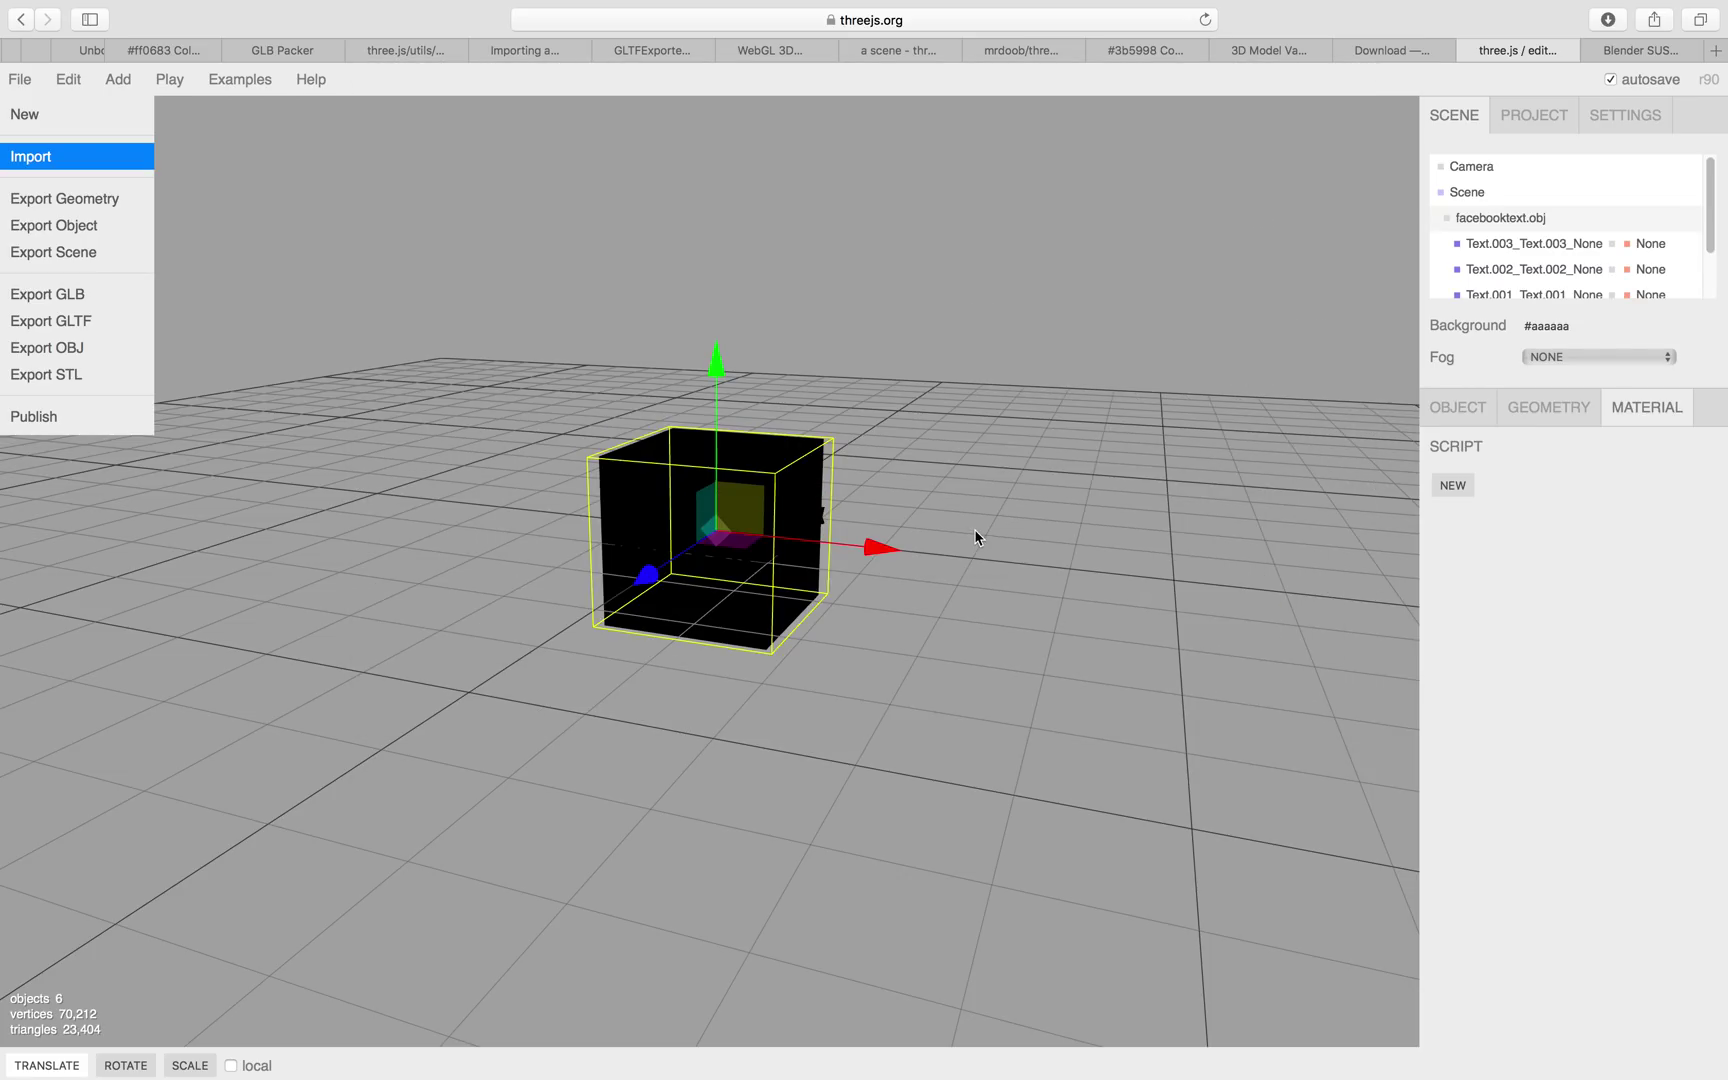
Examine the imported cube from several angles.
left_click_drag(930, 446, 781, 414)
scroll(779, 436, "up", 3)
left_click_drag(515, 298, 527, 290)
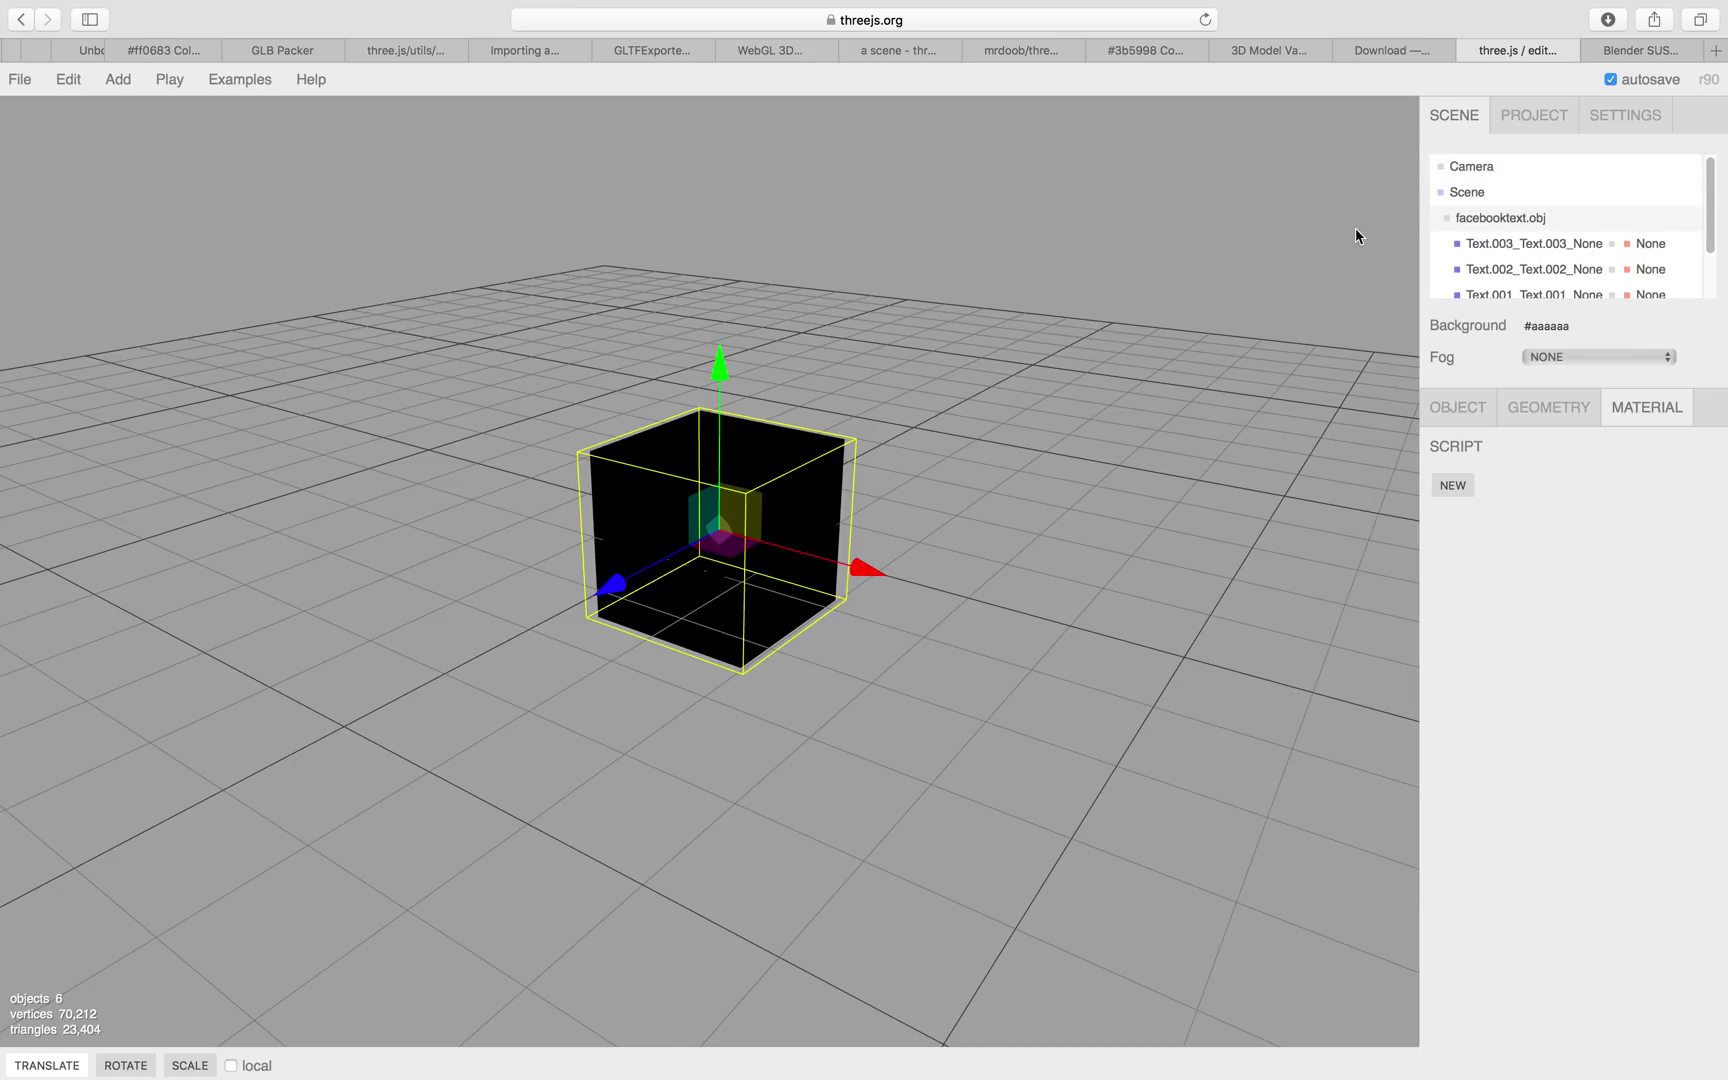
left_click_drag(1354, 231, 1207, 297)
scroll(1712, 257, "down", 1)
scroll(1683, 225, "up", 1)
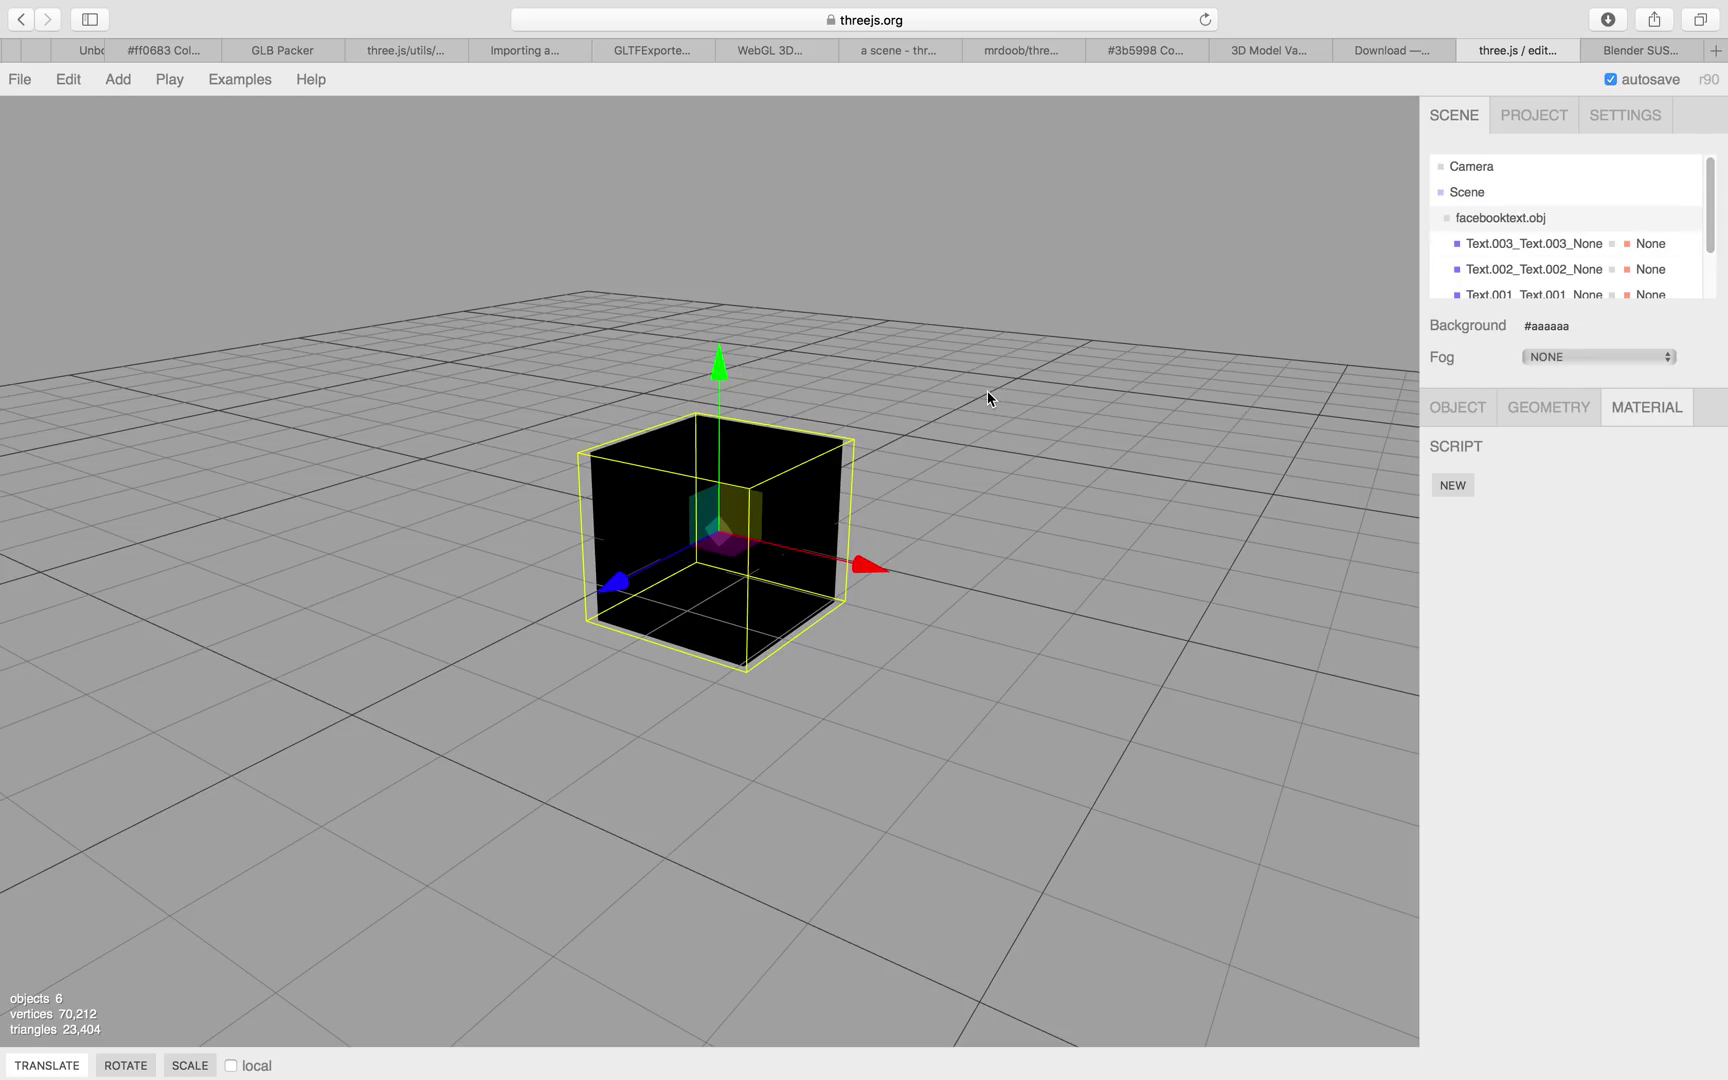
left_click_drag(948, 398, 951, 401)
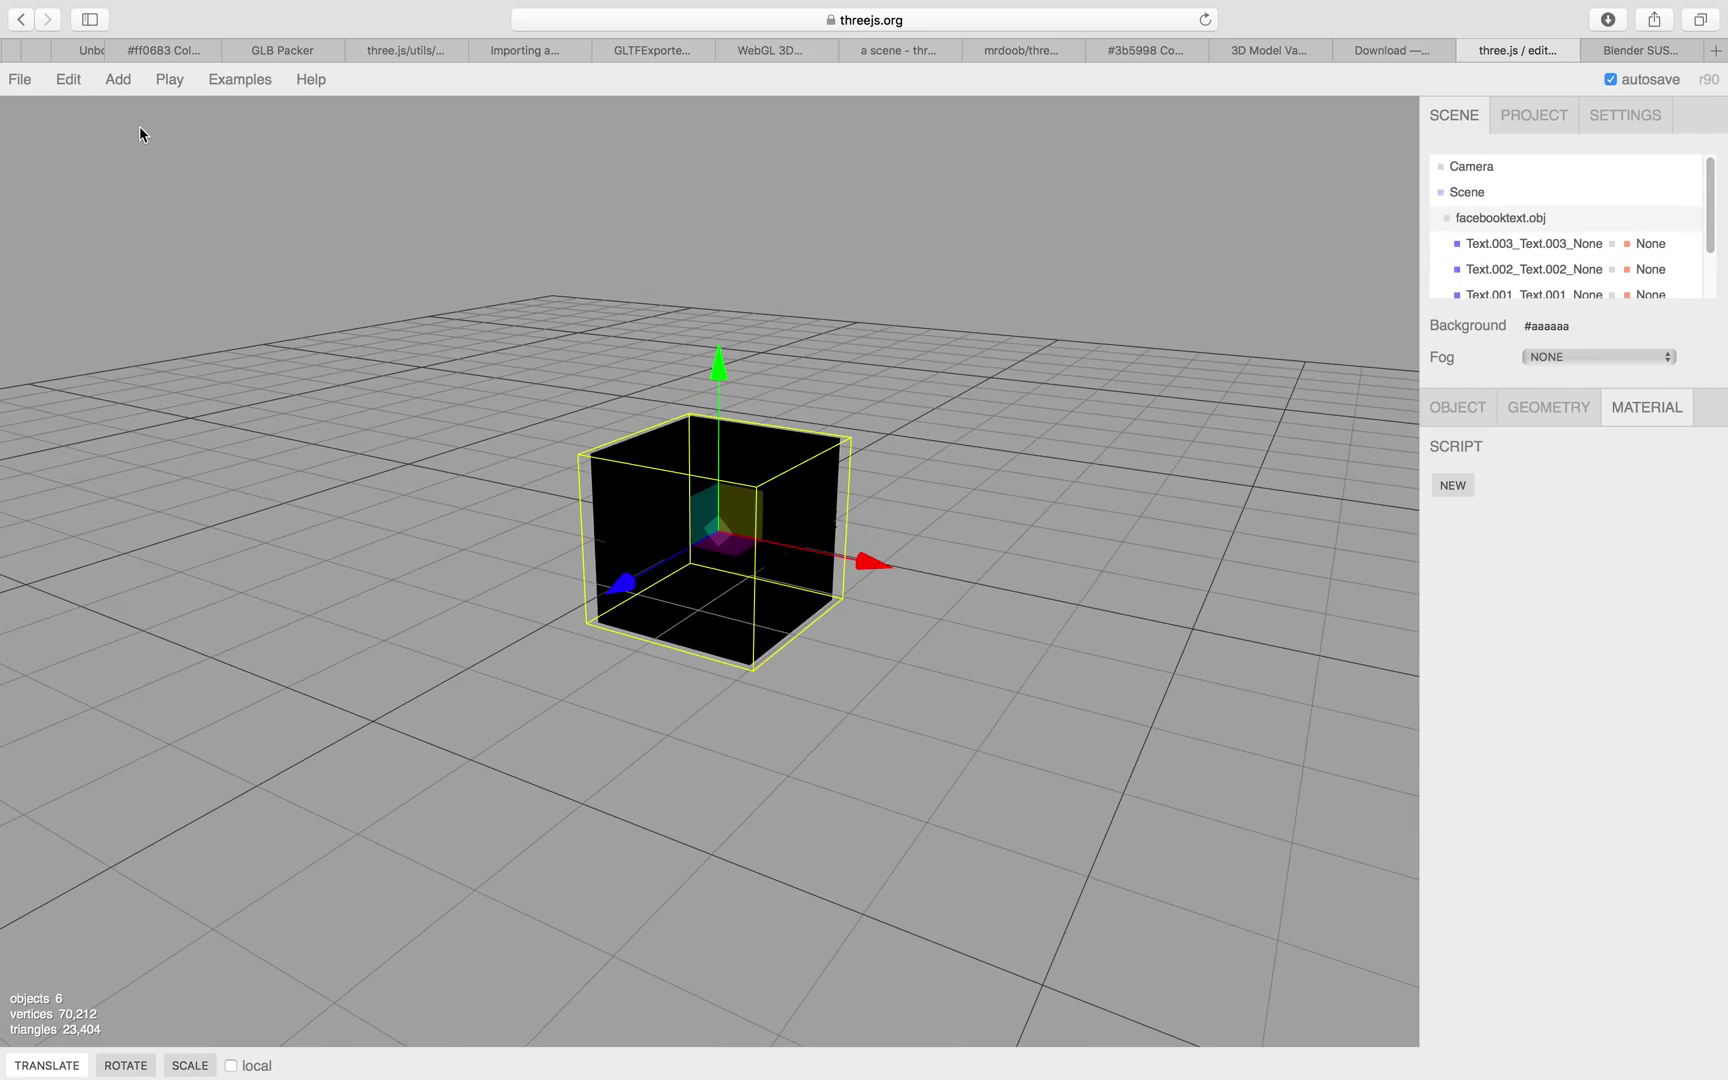
Add a point light and move it out of the cube to a spot above and beside one text face.
mouse_move(66, 82)
left_click(80, 114)
mouse_move(122, 94)
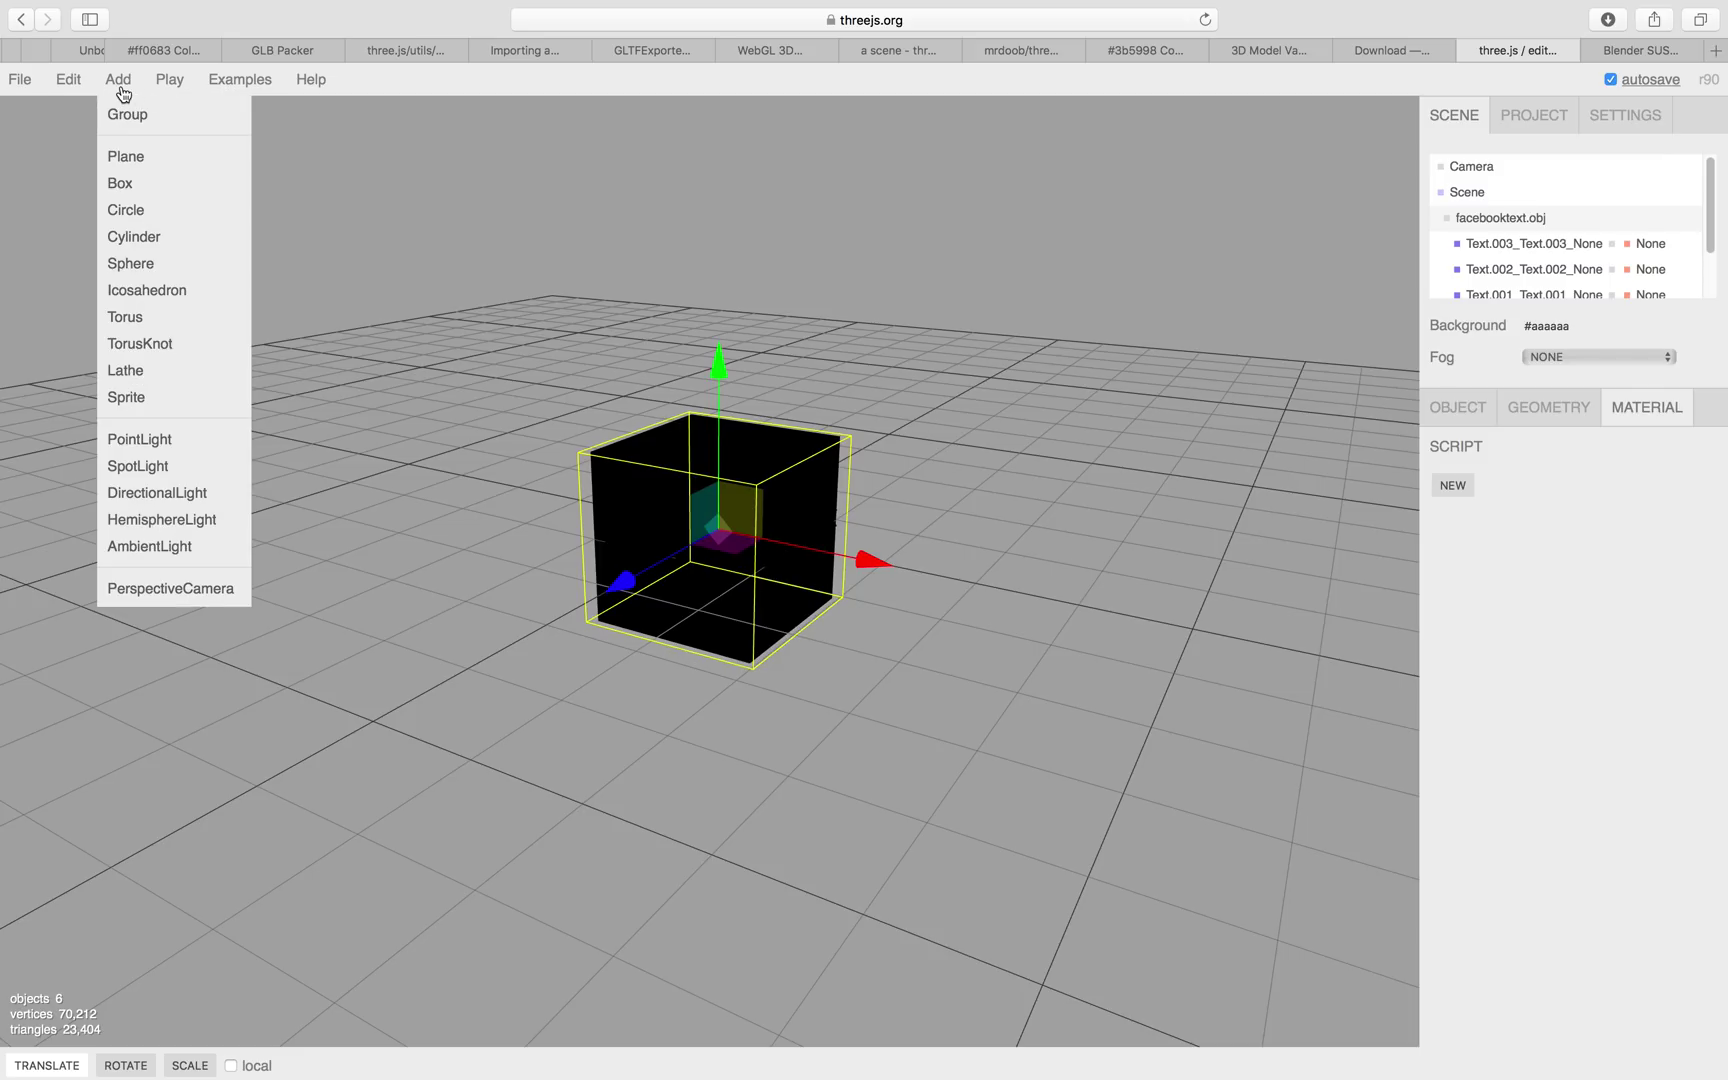
left_click(180, 440)
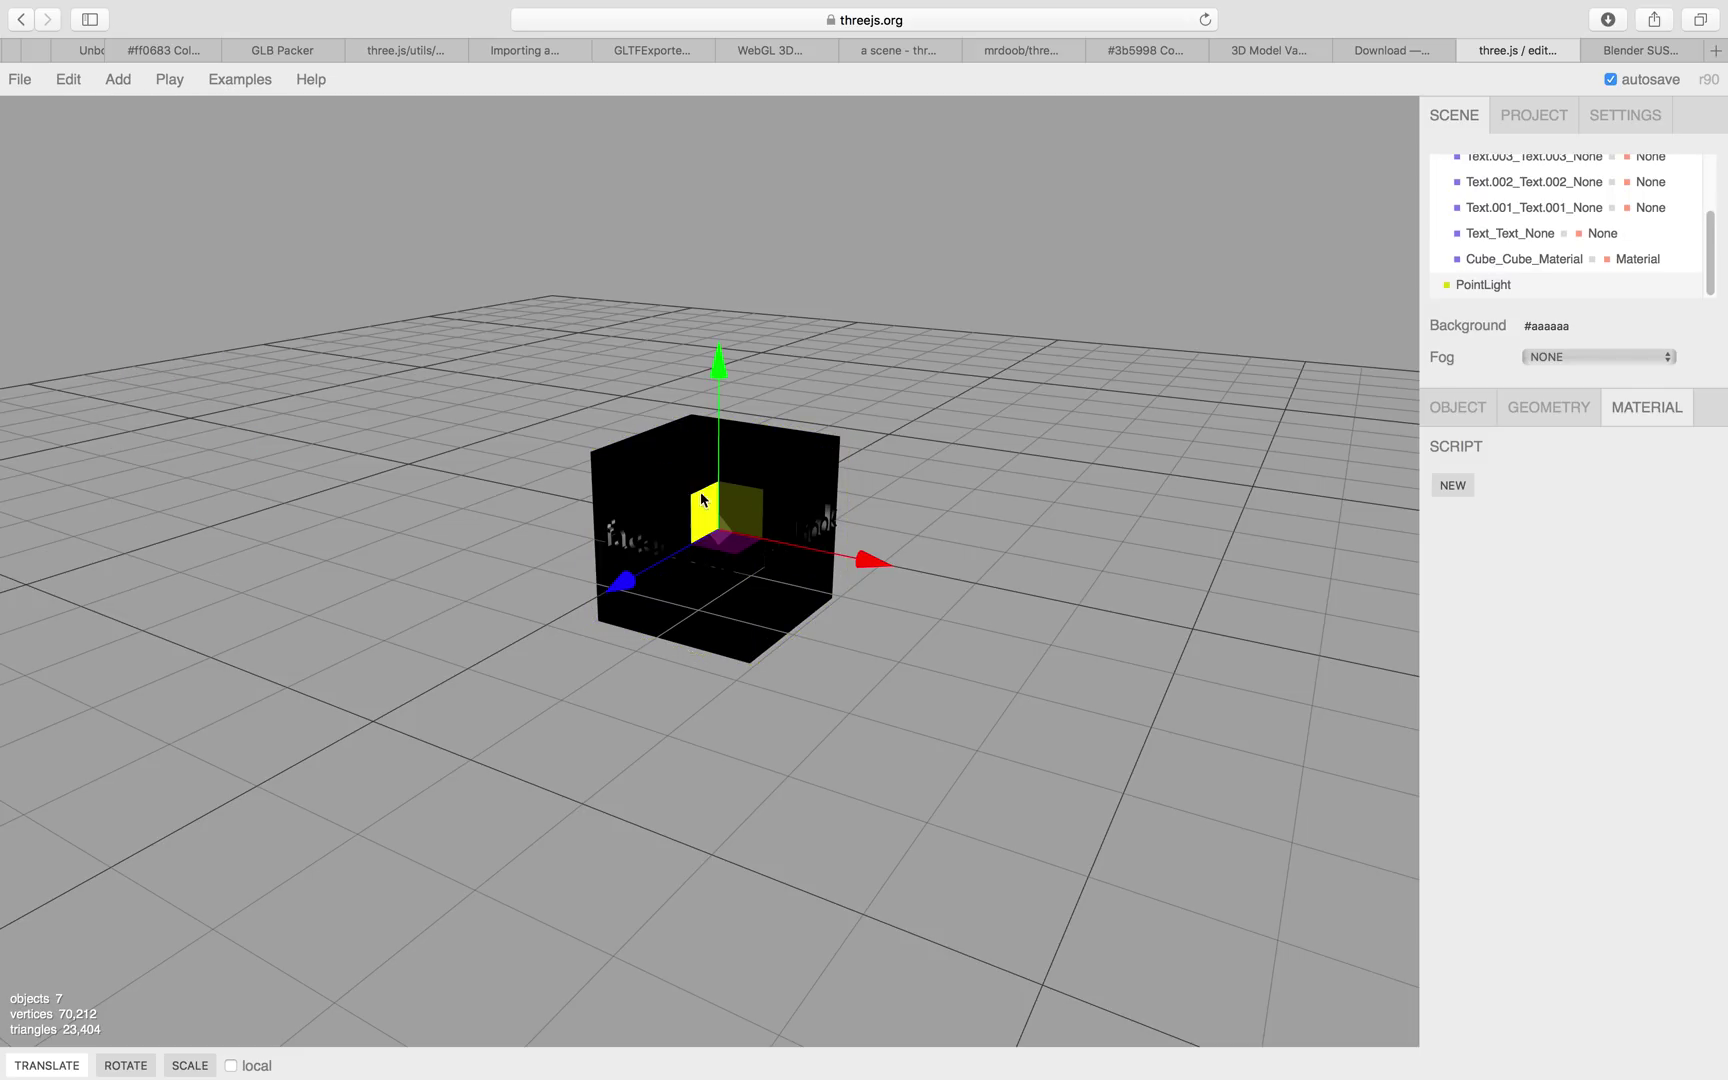
left_click_drag(614, 589, 360, 700)
left_click_drag(517, 447, 375, 224)
left_click_drag(480, 257, 313, 500)
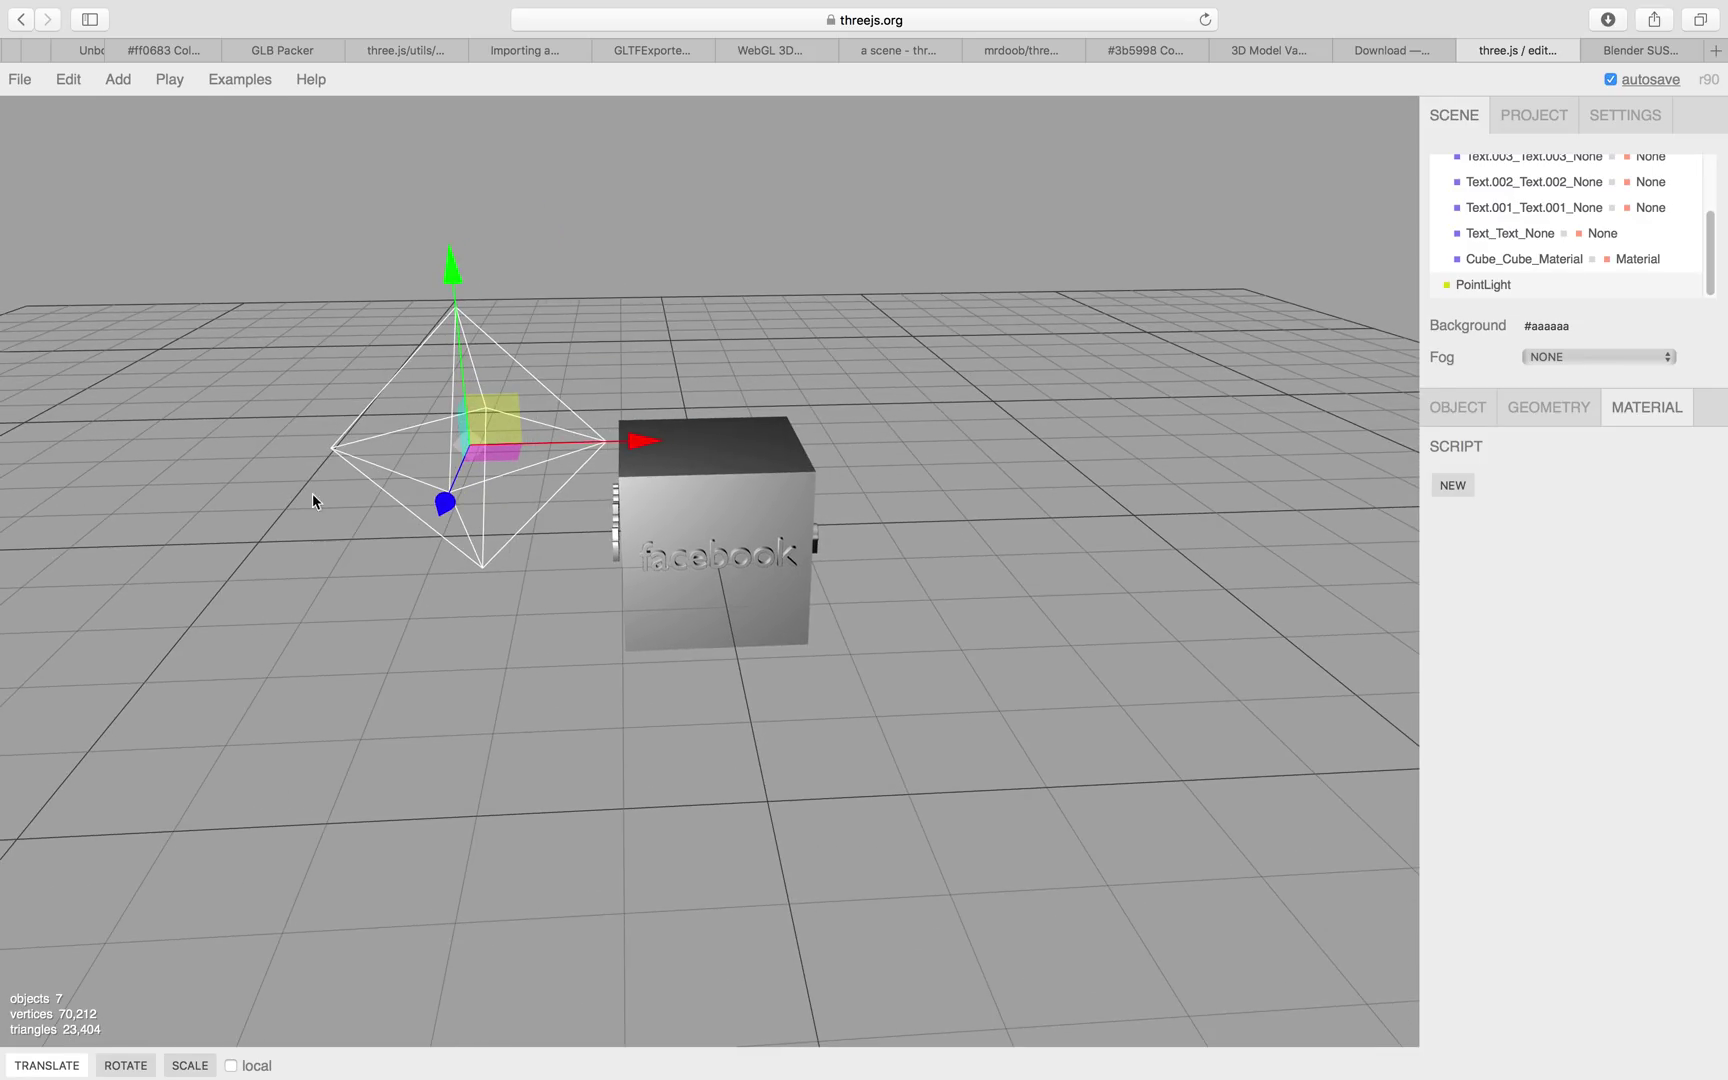
Add a second point light and place it outside the cube near an adjacent text face, slightly above the grid.
mouse_move(117, 90)
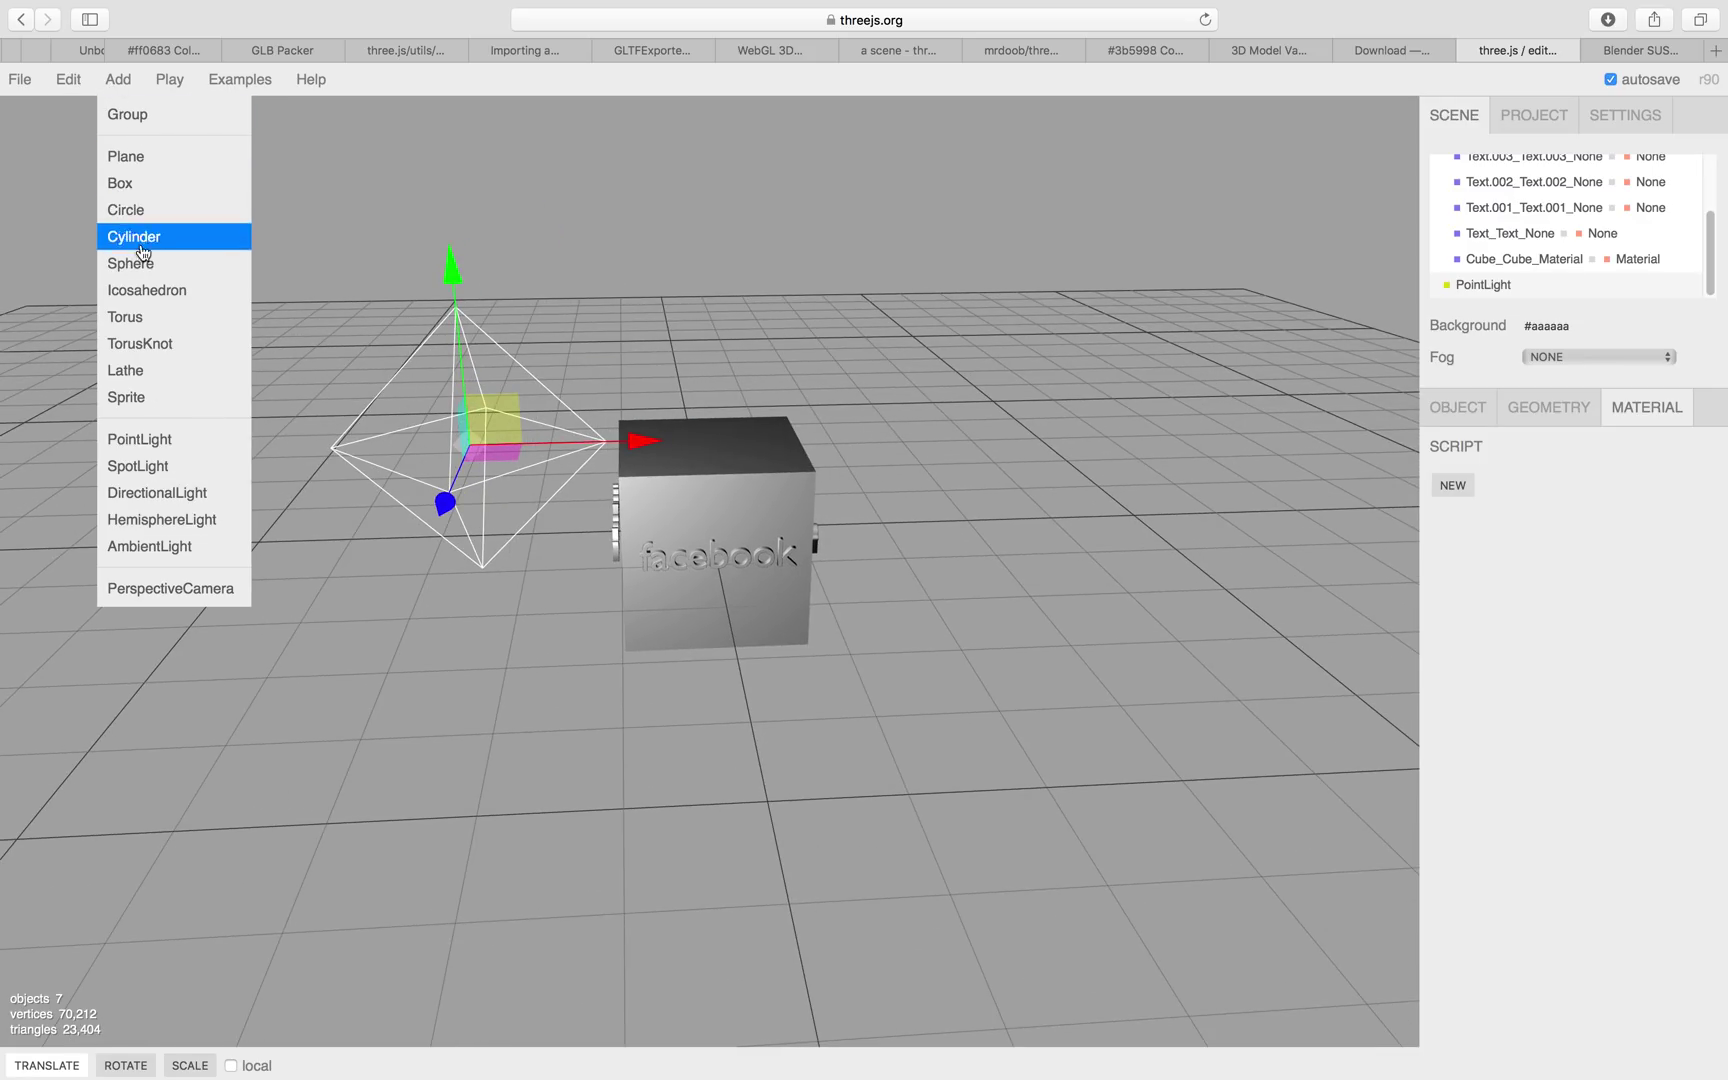
left_click(140, 439)
left_click_drag(880, 521, 1012, 519)
left_click_drag(644, 717, 558, 733)
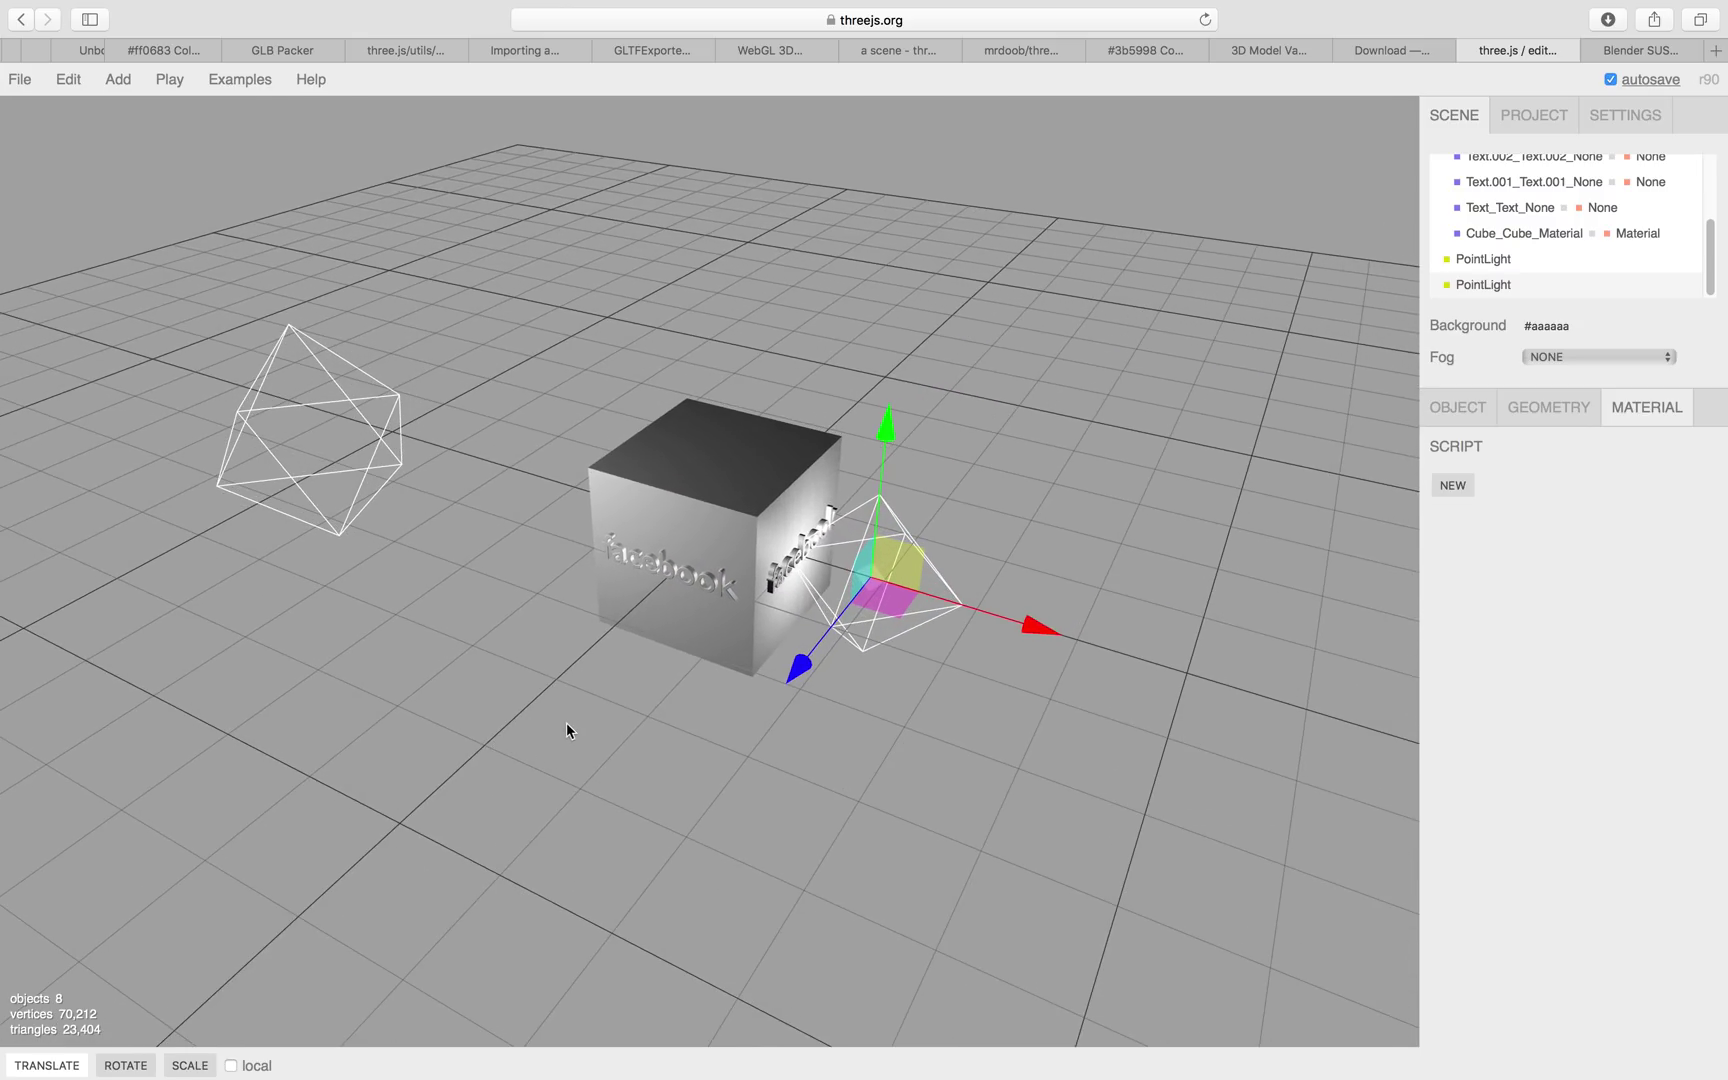
left_click_drag(805, 672, 769, 375)
mouse_move(118, 82)
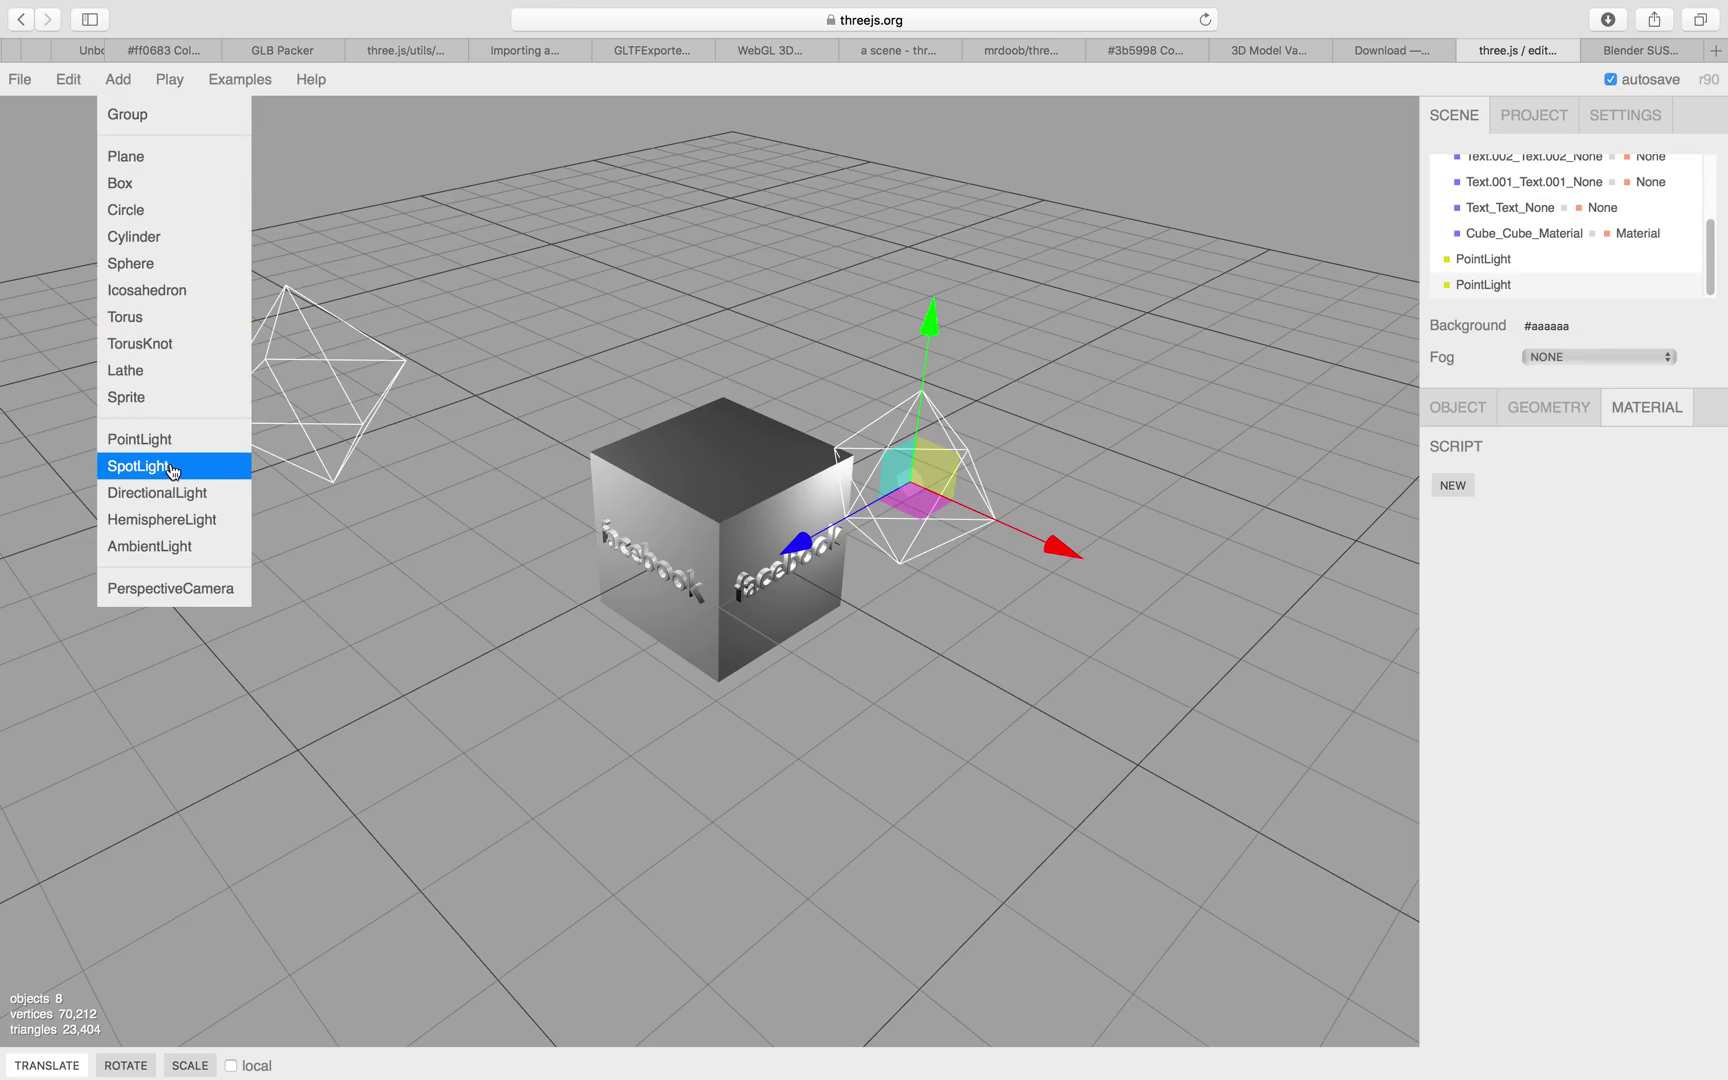
left_click_drag(411, 357, 359, 320)
Add a third point light and place it outside the cube in front of the remaining dark text face.
mouse_move(144, 90)
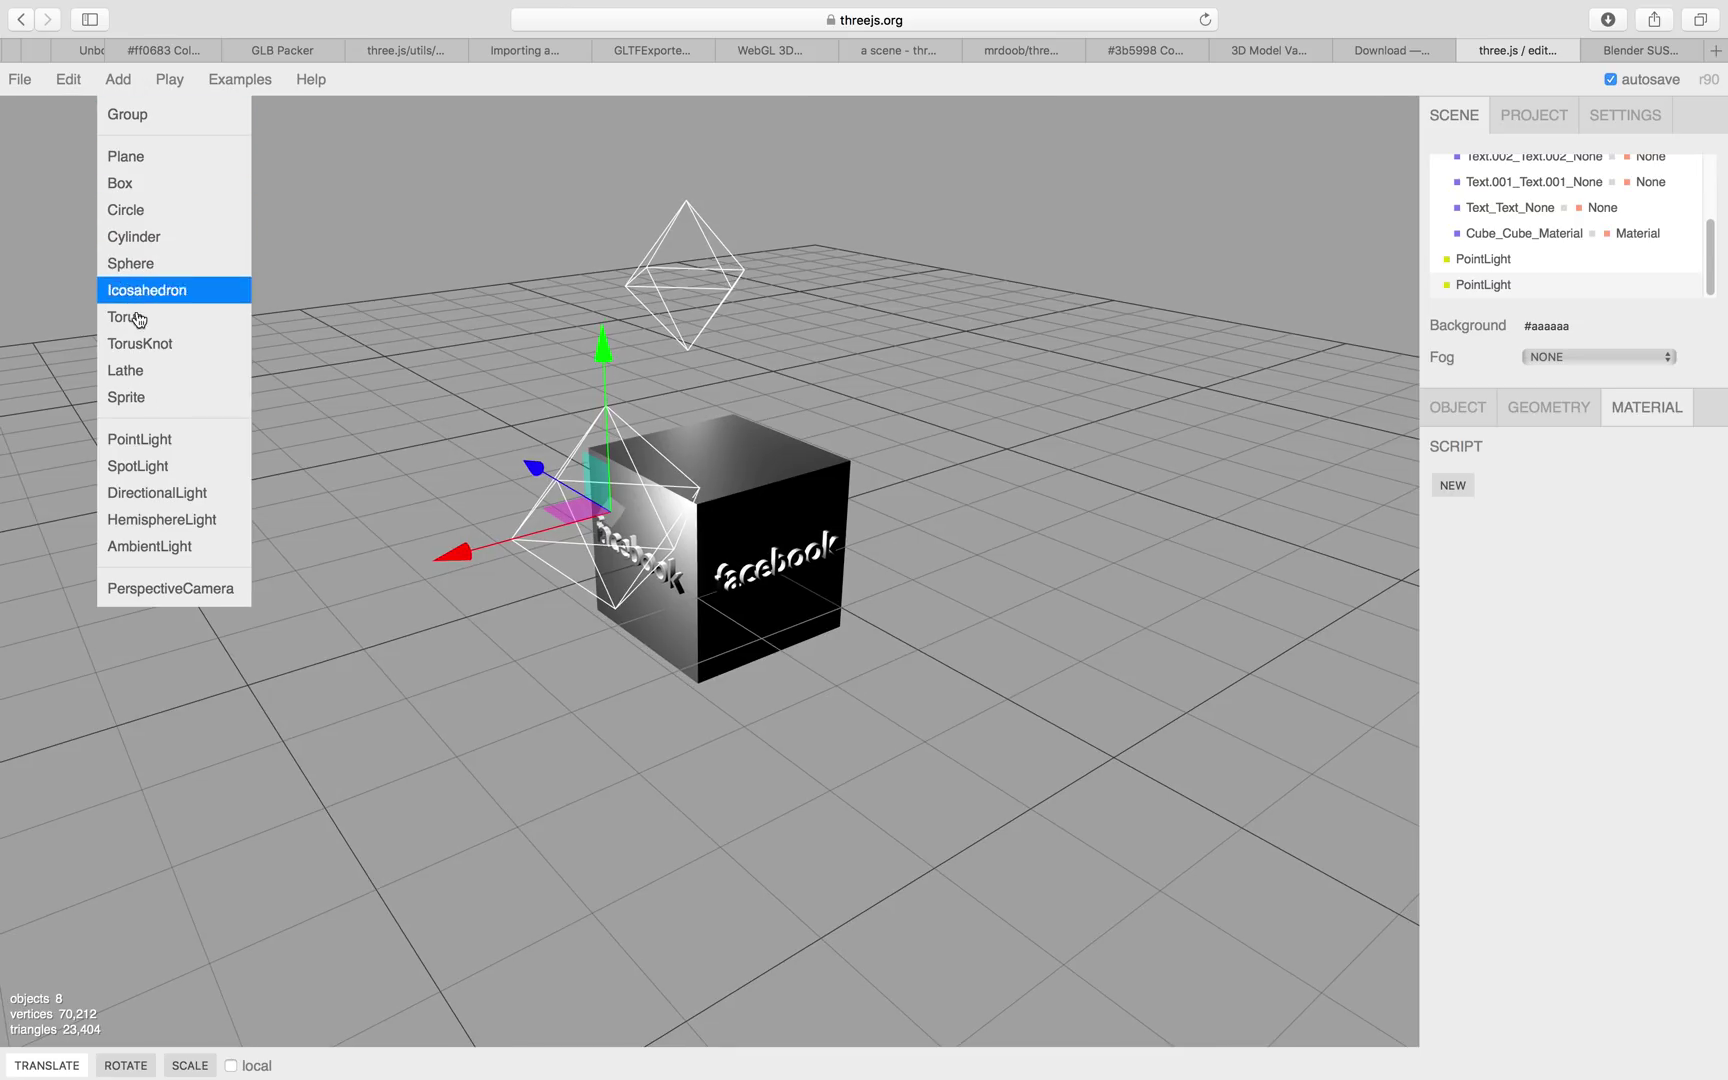
left_click(139, 438)
left_click_drag(680, 525, 866, 615)
left_click_drag(918, 495, 756, 644)
left_click_drag(690, 703, 825, 629)
left_click_drag(870, 690, 780, 672)
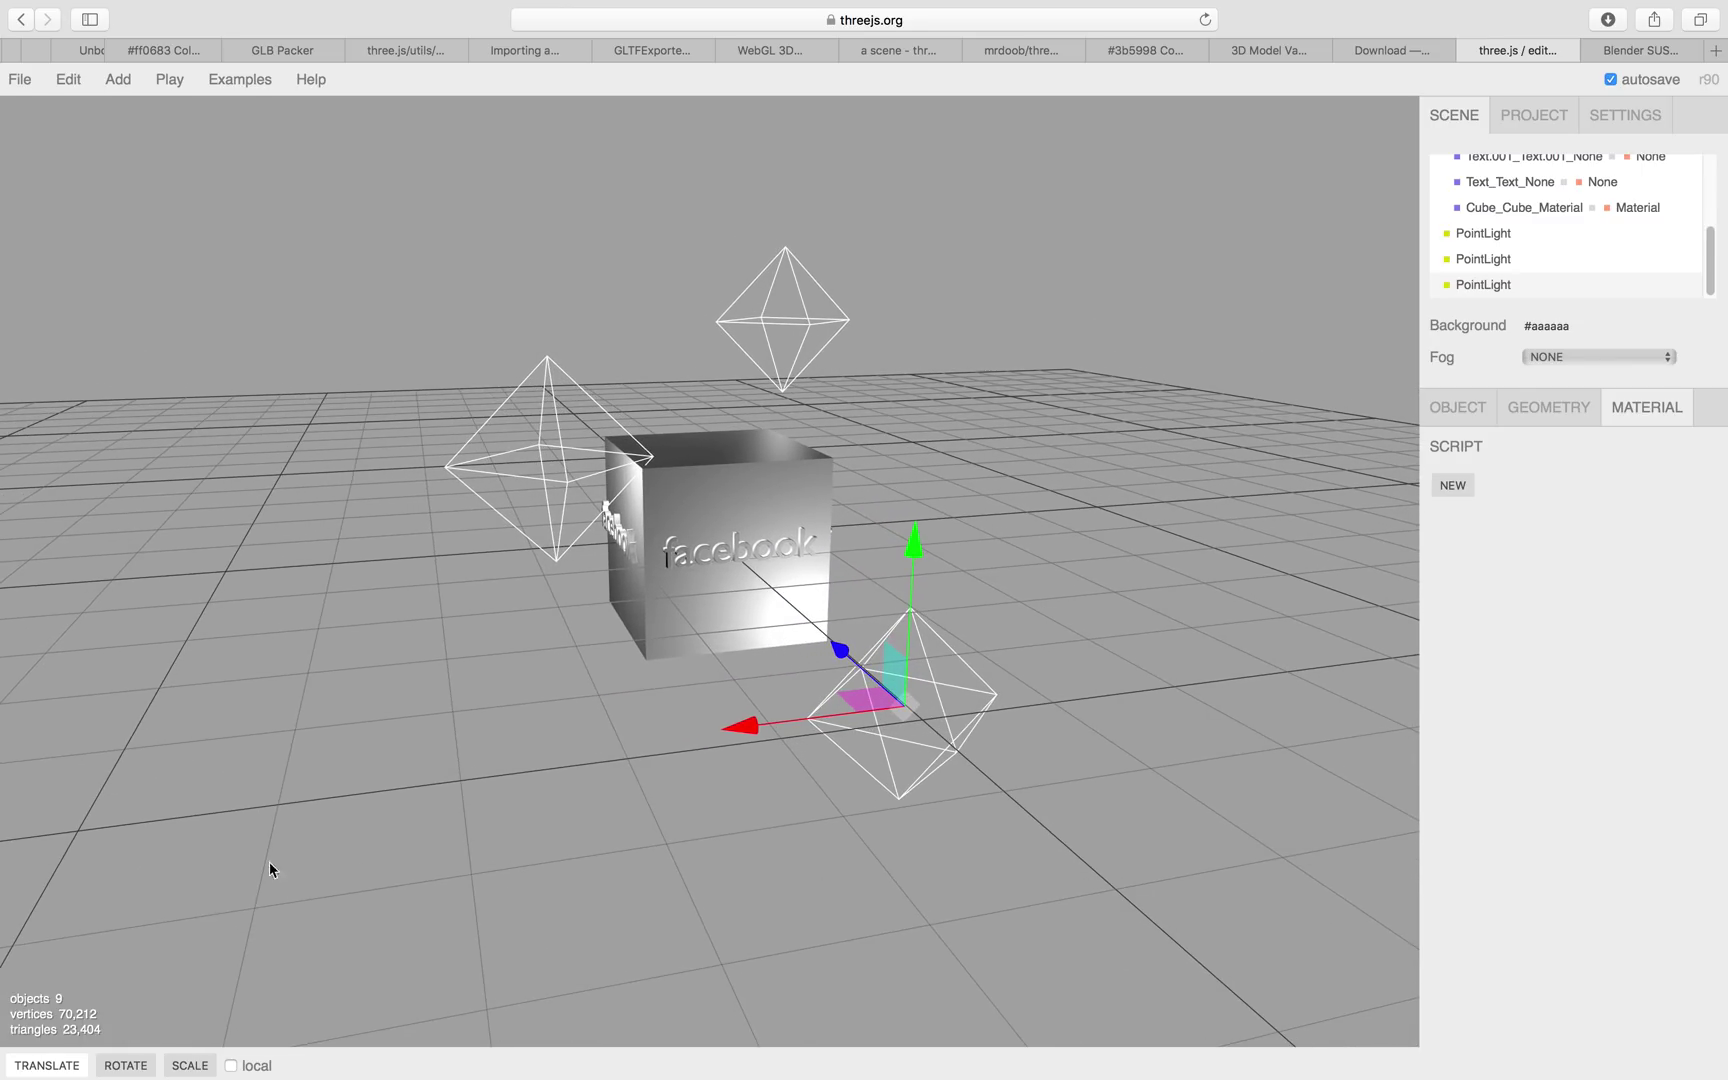
Look up the transform shortcuts in the editor settings and try the translate, rotate and scale modes on the third point light.
left_click(1609, 123)
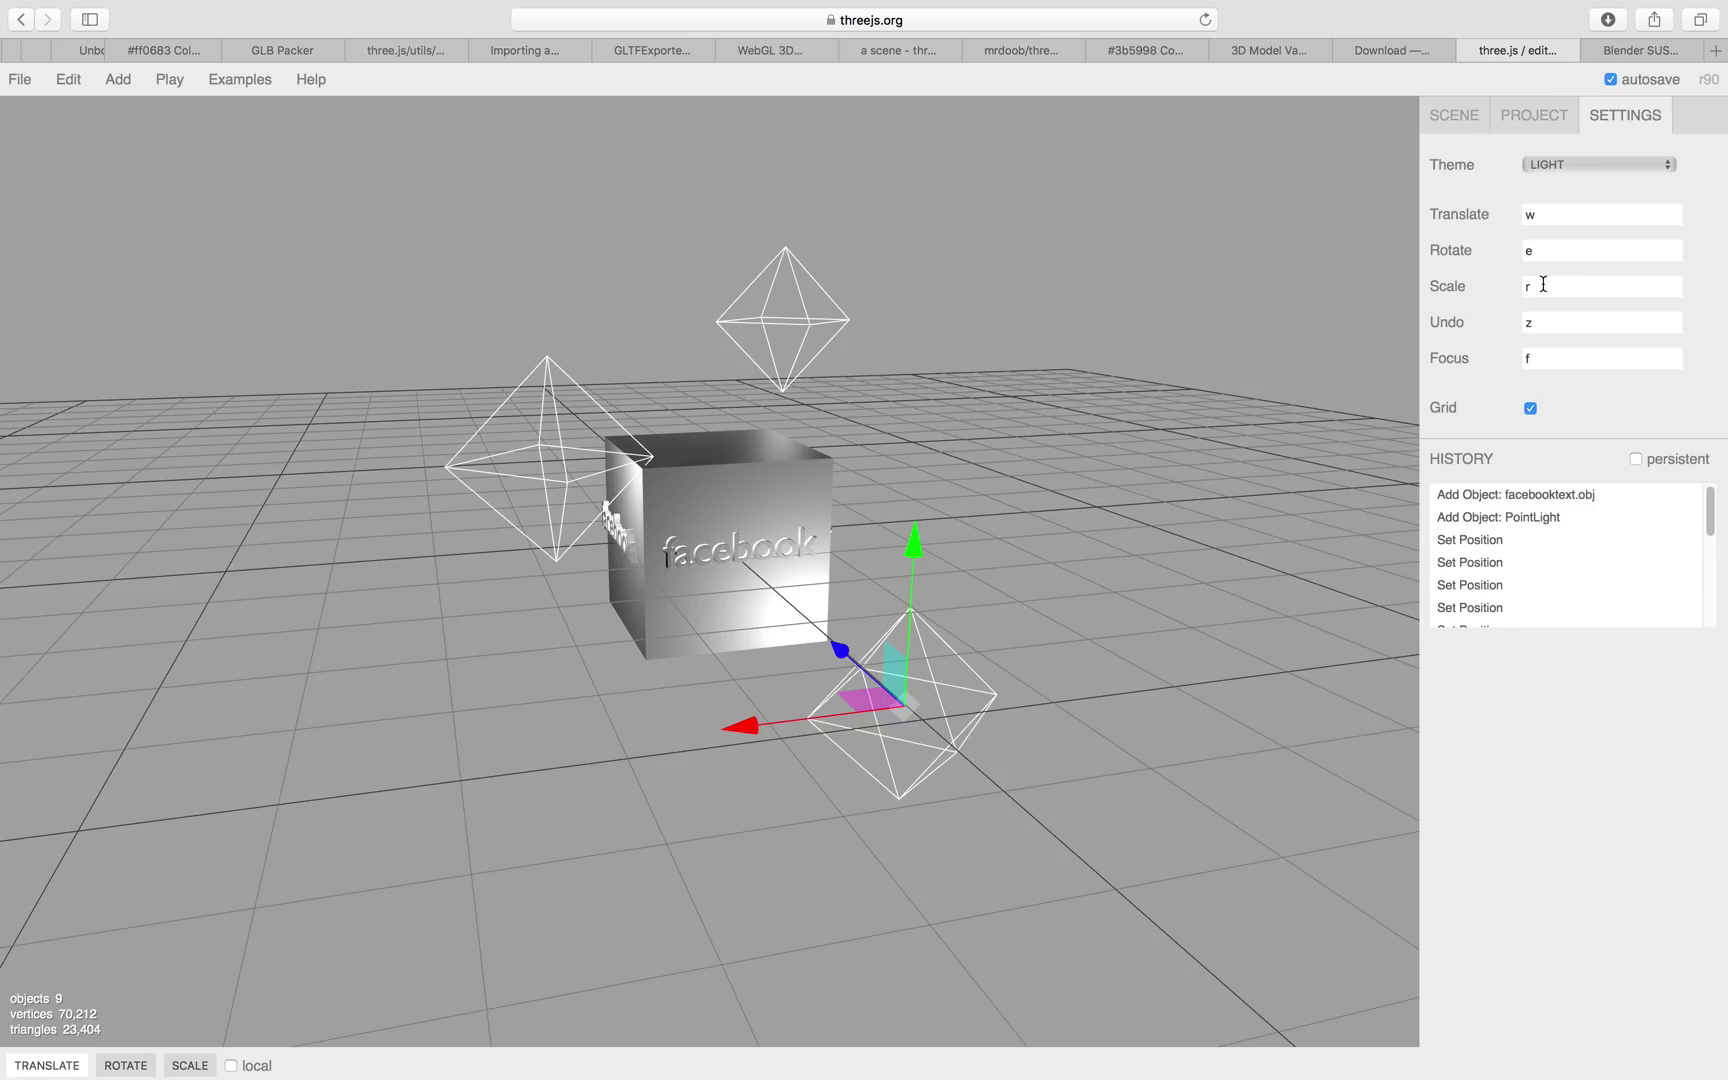
left_click_drag(1213, 364, 1030, 460)
key("e")
key("w")
left_click_drag(945, 684, 992, 627)
key("e")
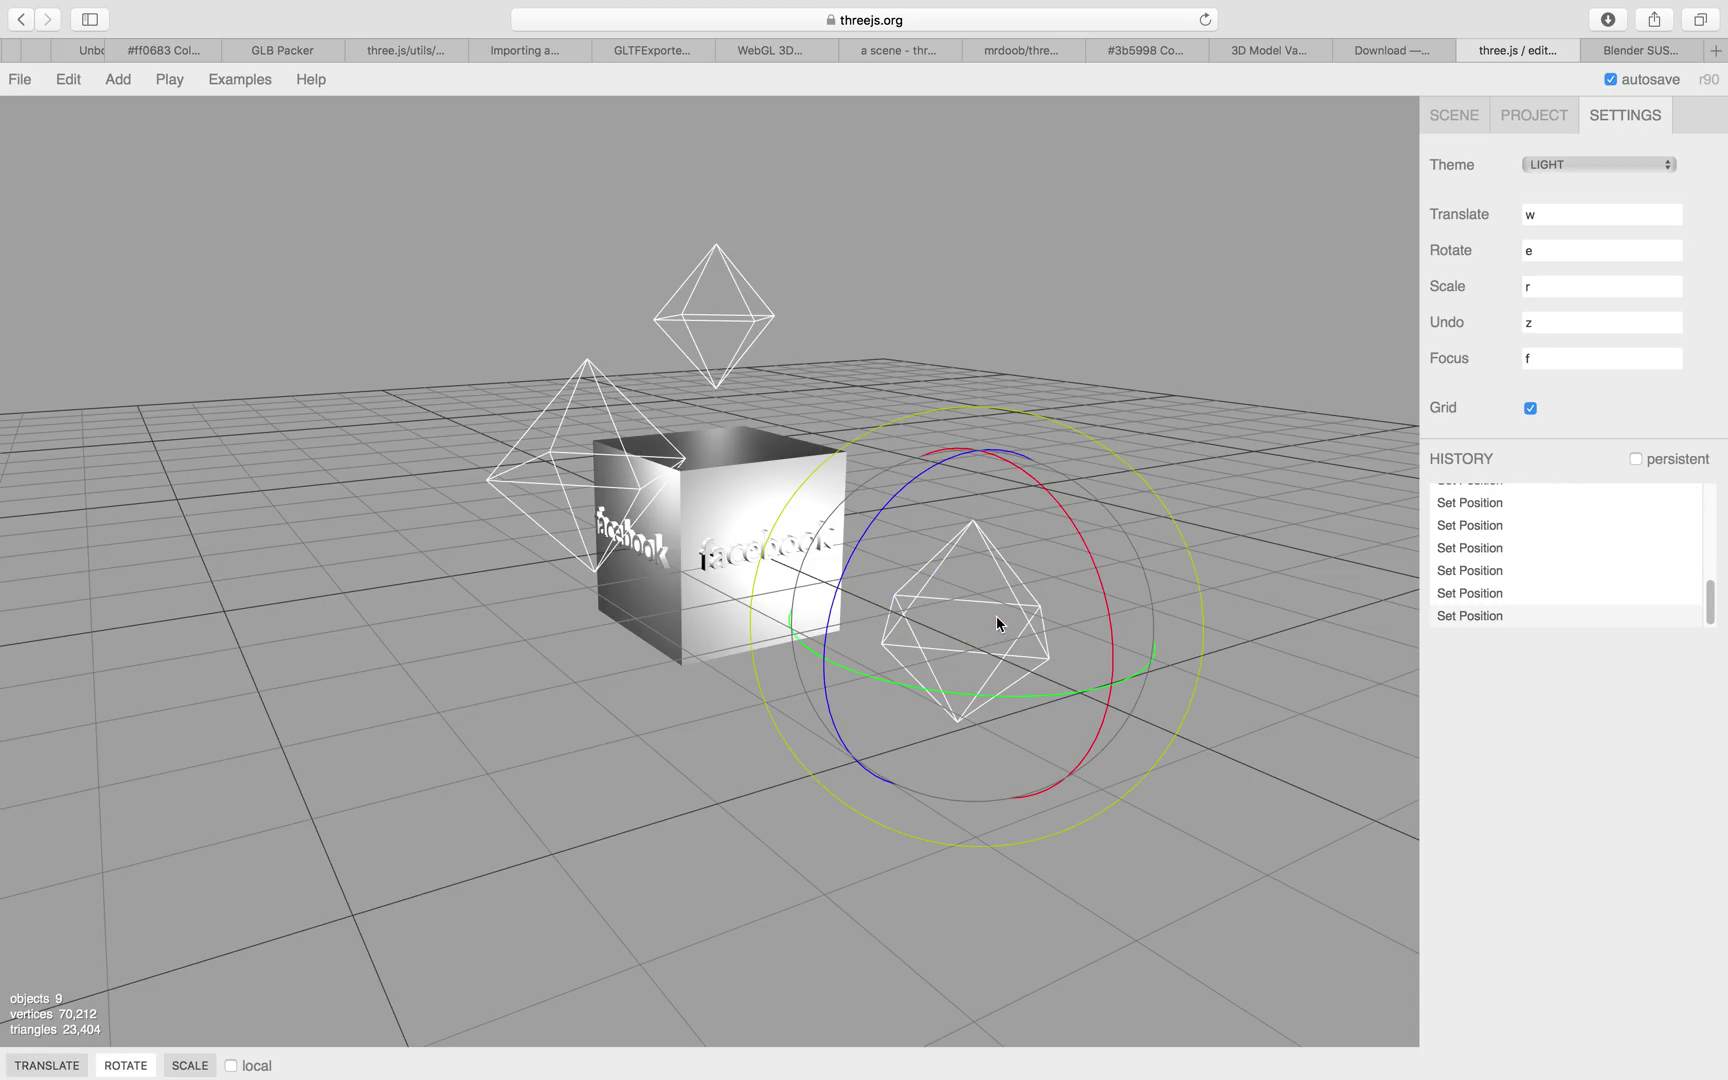
key("r")
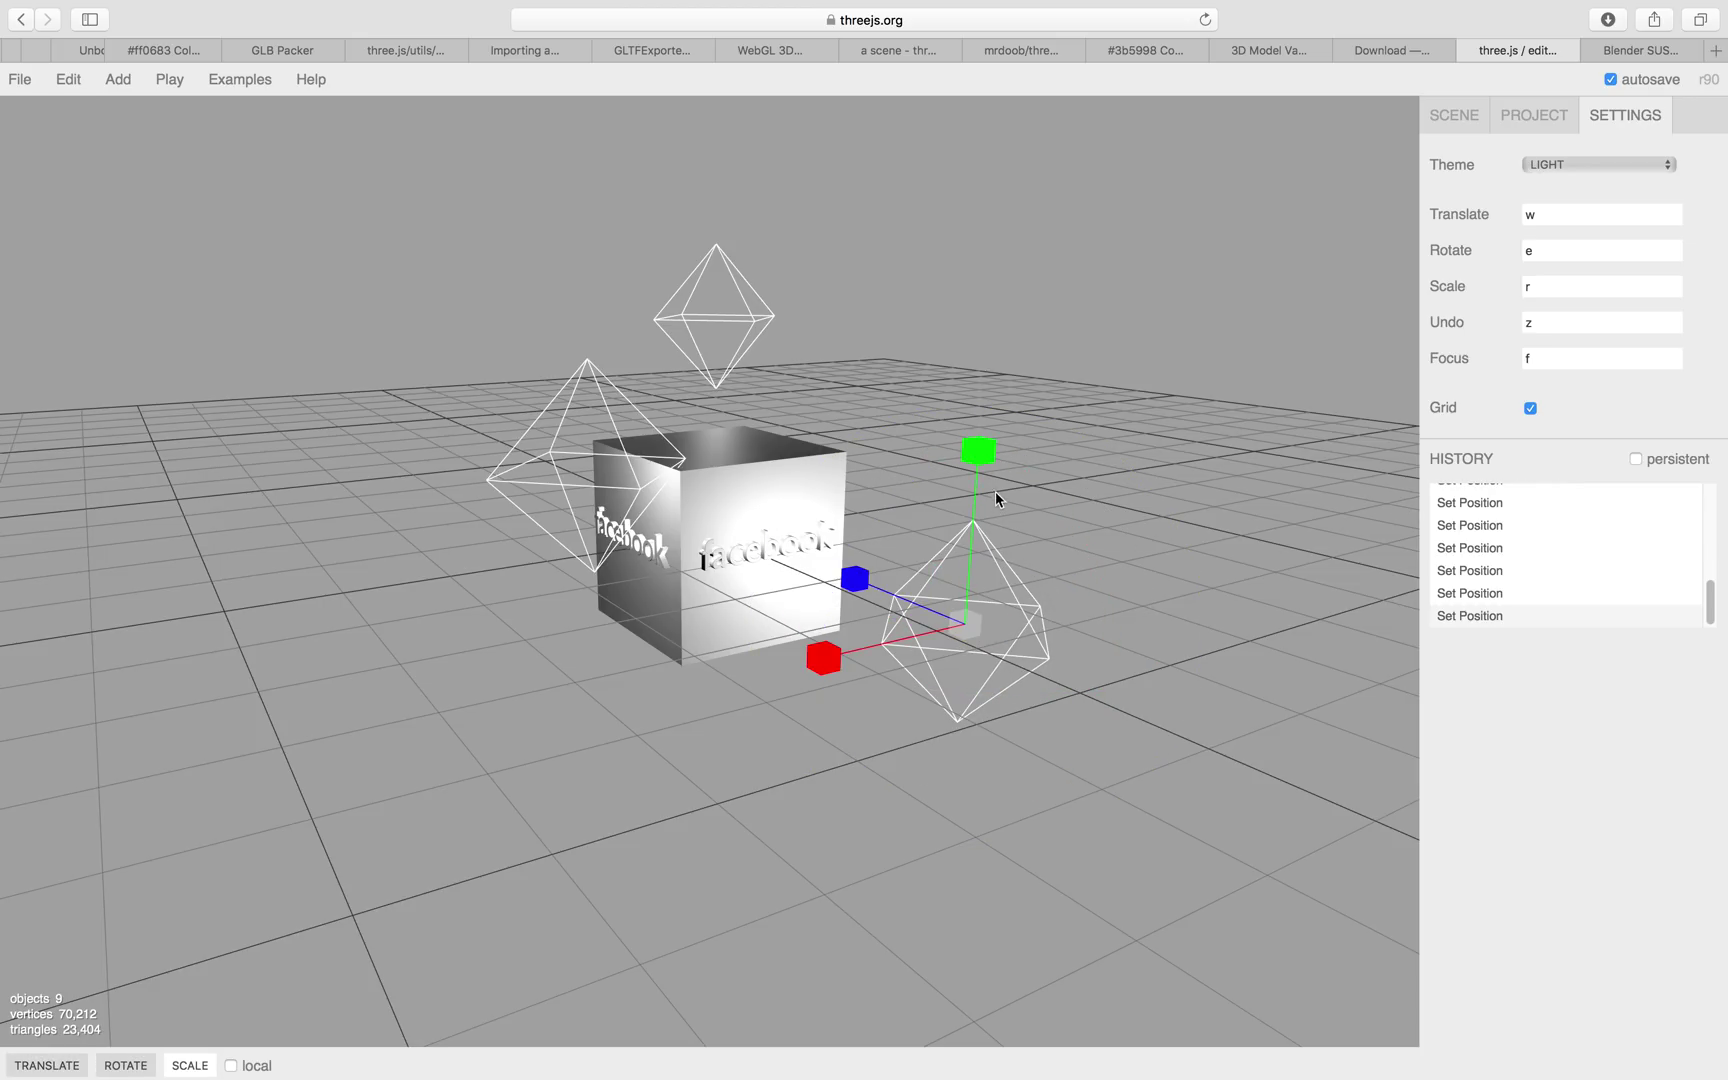
key("w")
Reposition the point lights around the cube to light its text faces from different sides.
mouse_move(964, 625)
left_mouse_down()
mouse_move(1007, 648)
mouse_move(850, 609)
mouse_move(883, 590)
mouse_move(964, 648)
left_mouse_up()
left_click_drag(910, 520, 790, 510)
left_click_drag(852, 636, 1005, 630)
mouse_move(1064, 833)
left_mouse_down()
mouse_move(1150, 790)
mouse_move(975, 653)
left_mouse_up()
left_click(482, 351)
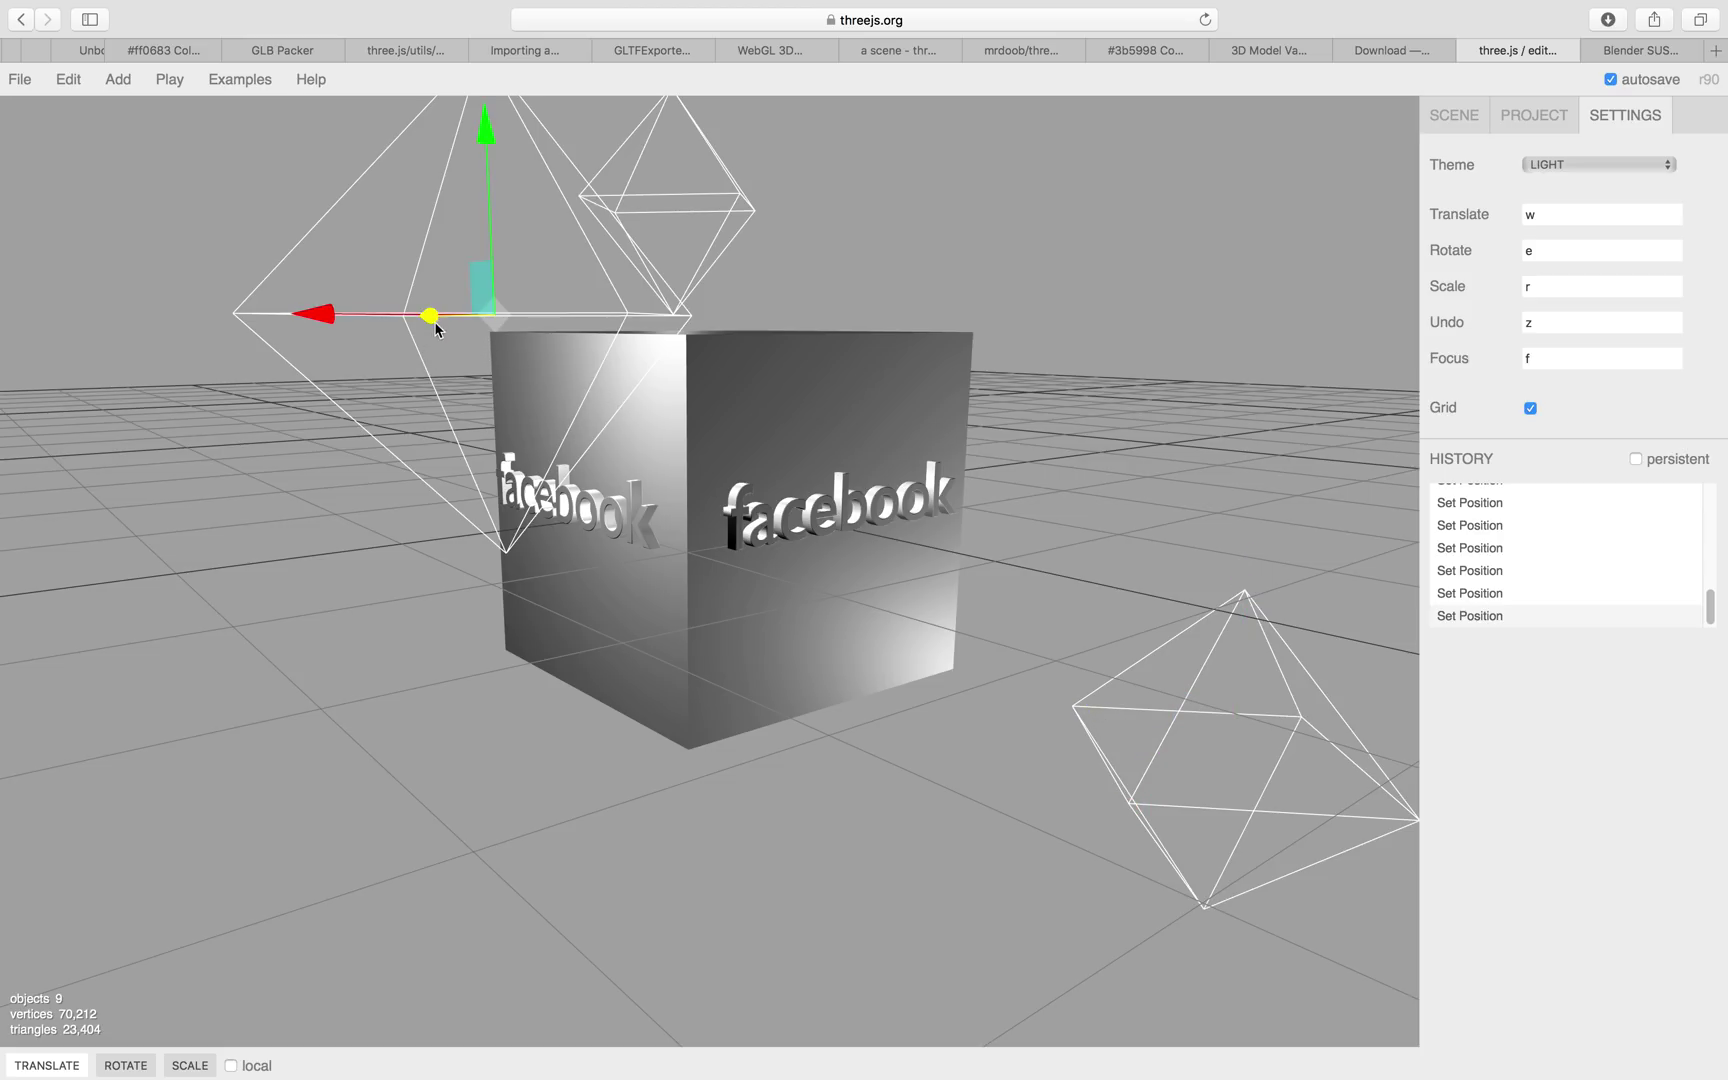
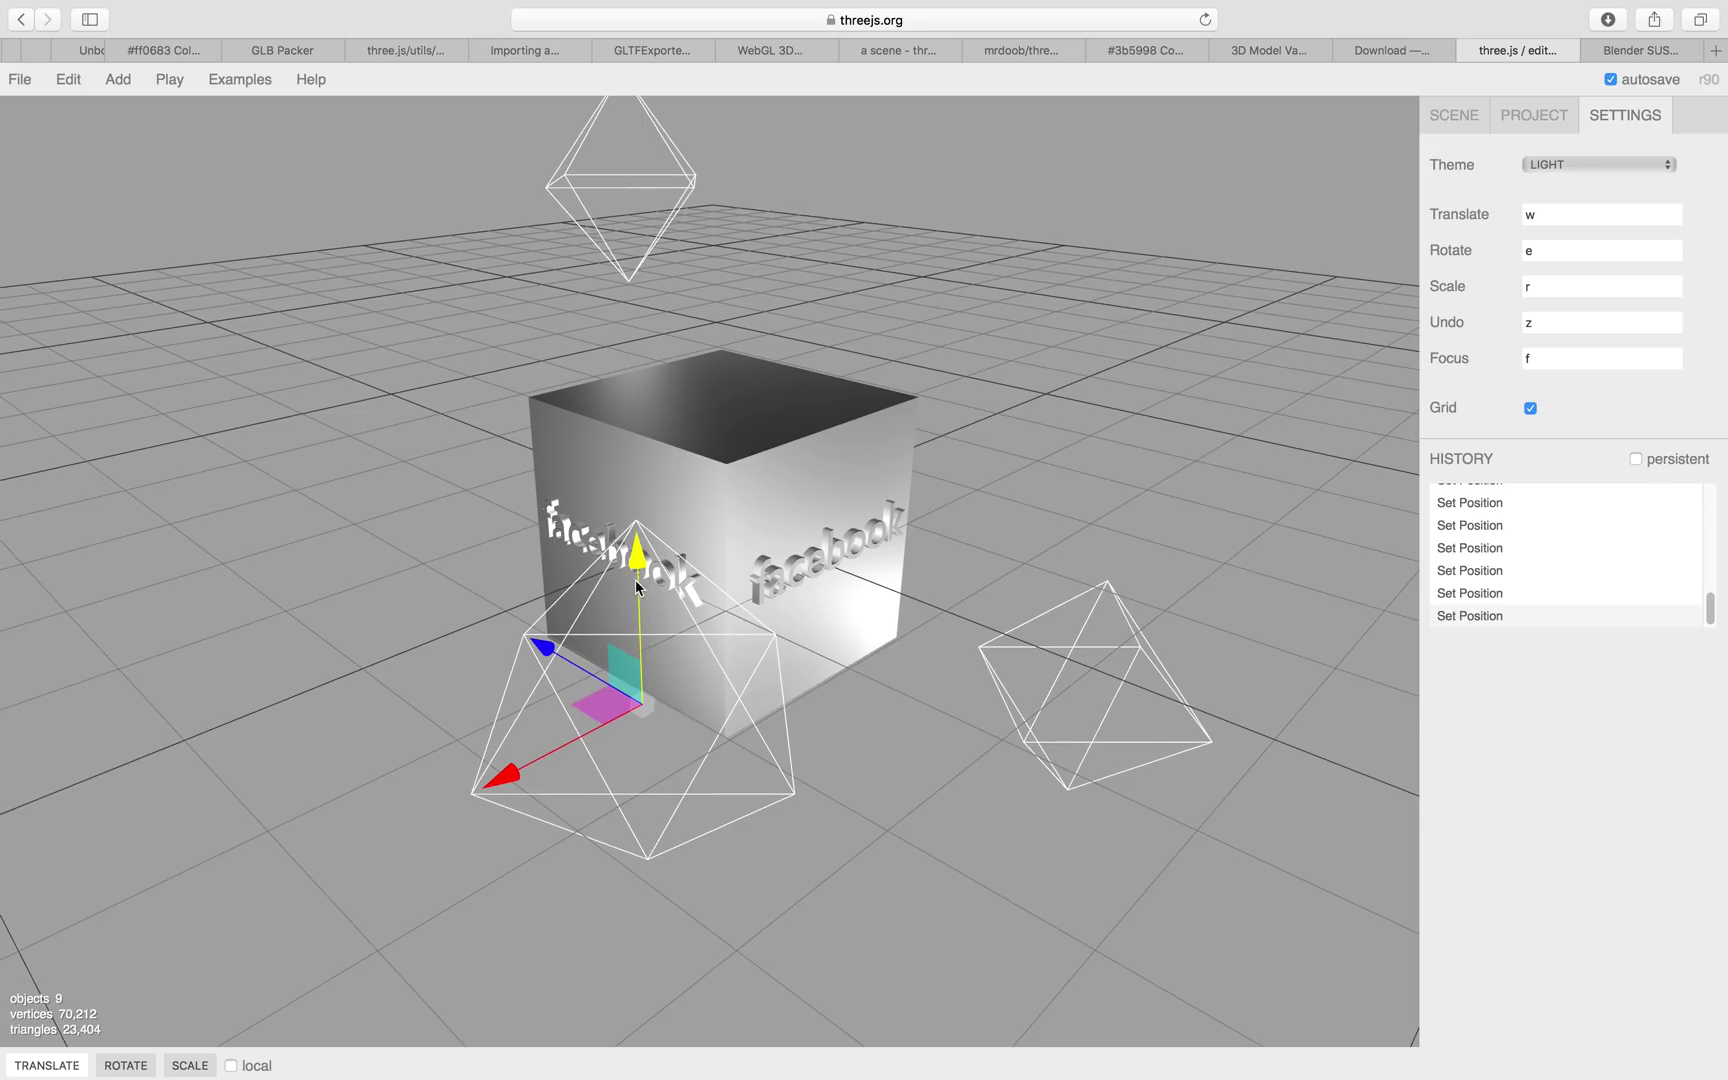
left_click_drag(762, 357, 787, 420)
Select the cube mesh and bring up its material properties.
left_click(826, 431)
left_click_drag(545, 565, 763, 680)
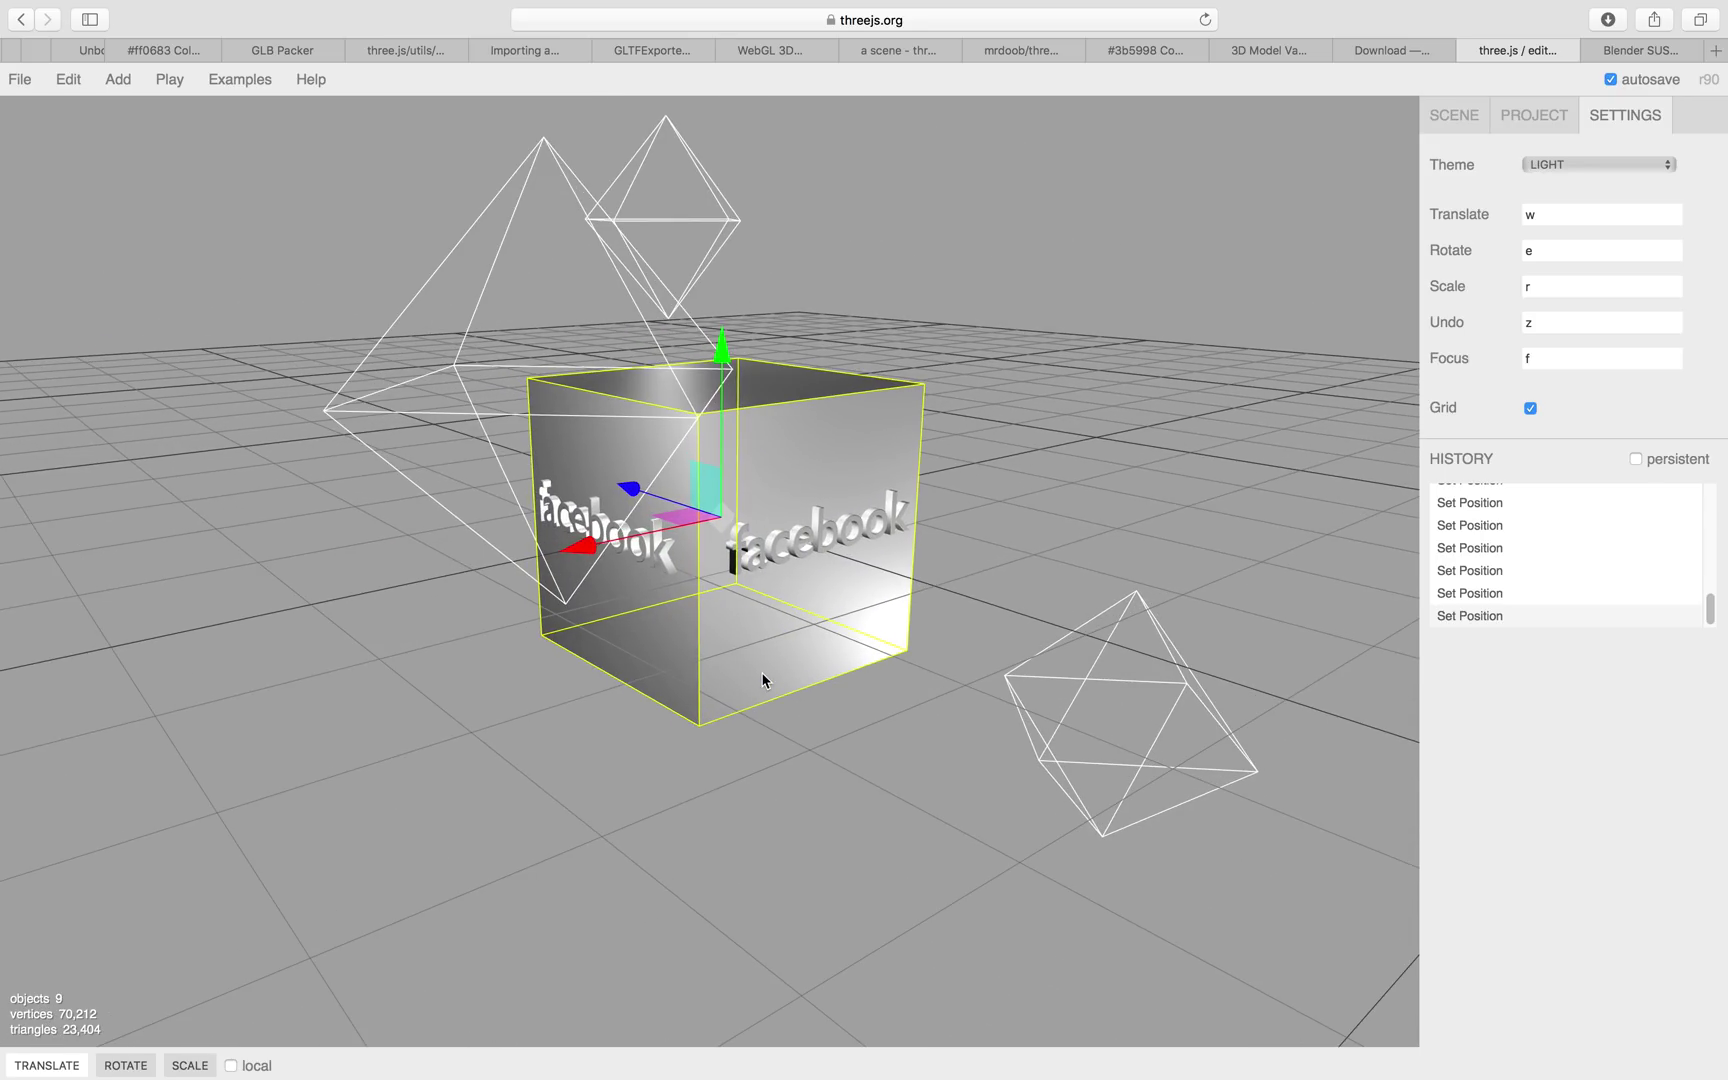
left_click_drag(861, 627, 1057, 630)
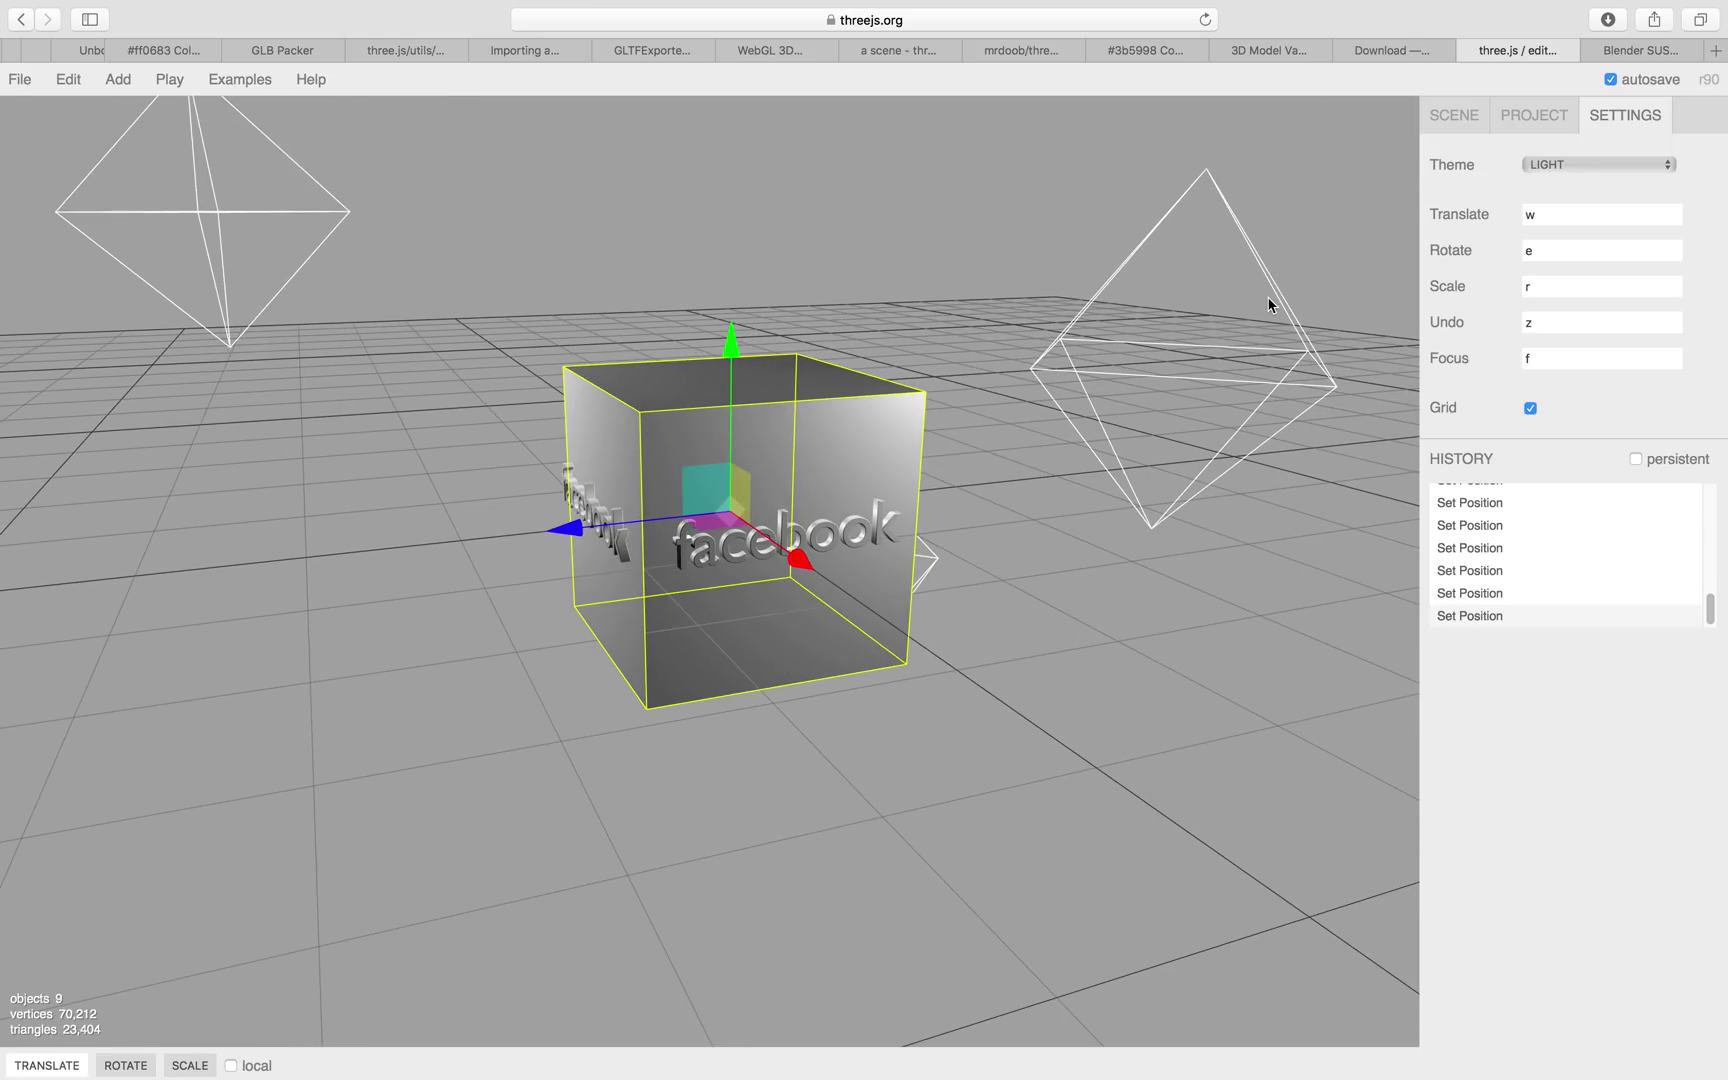
left_click(1534, 120)
left_click(1454, 117)
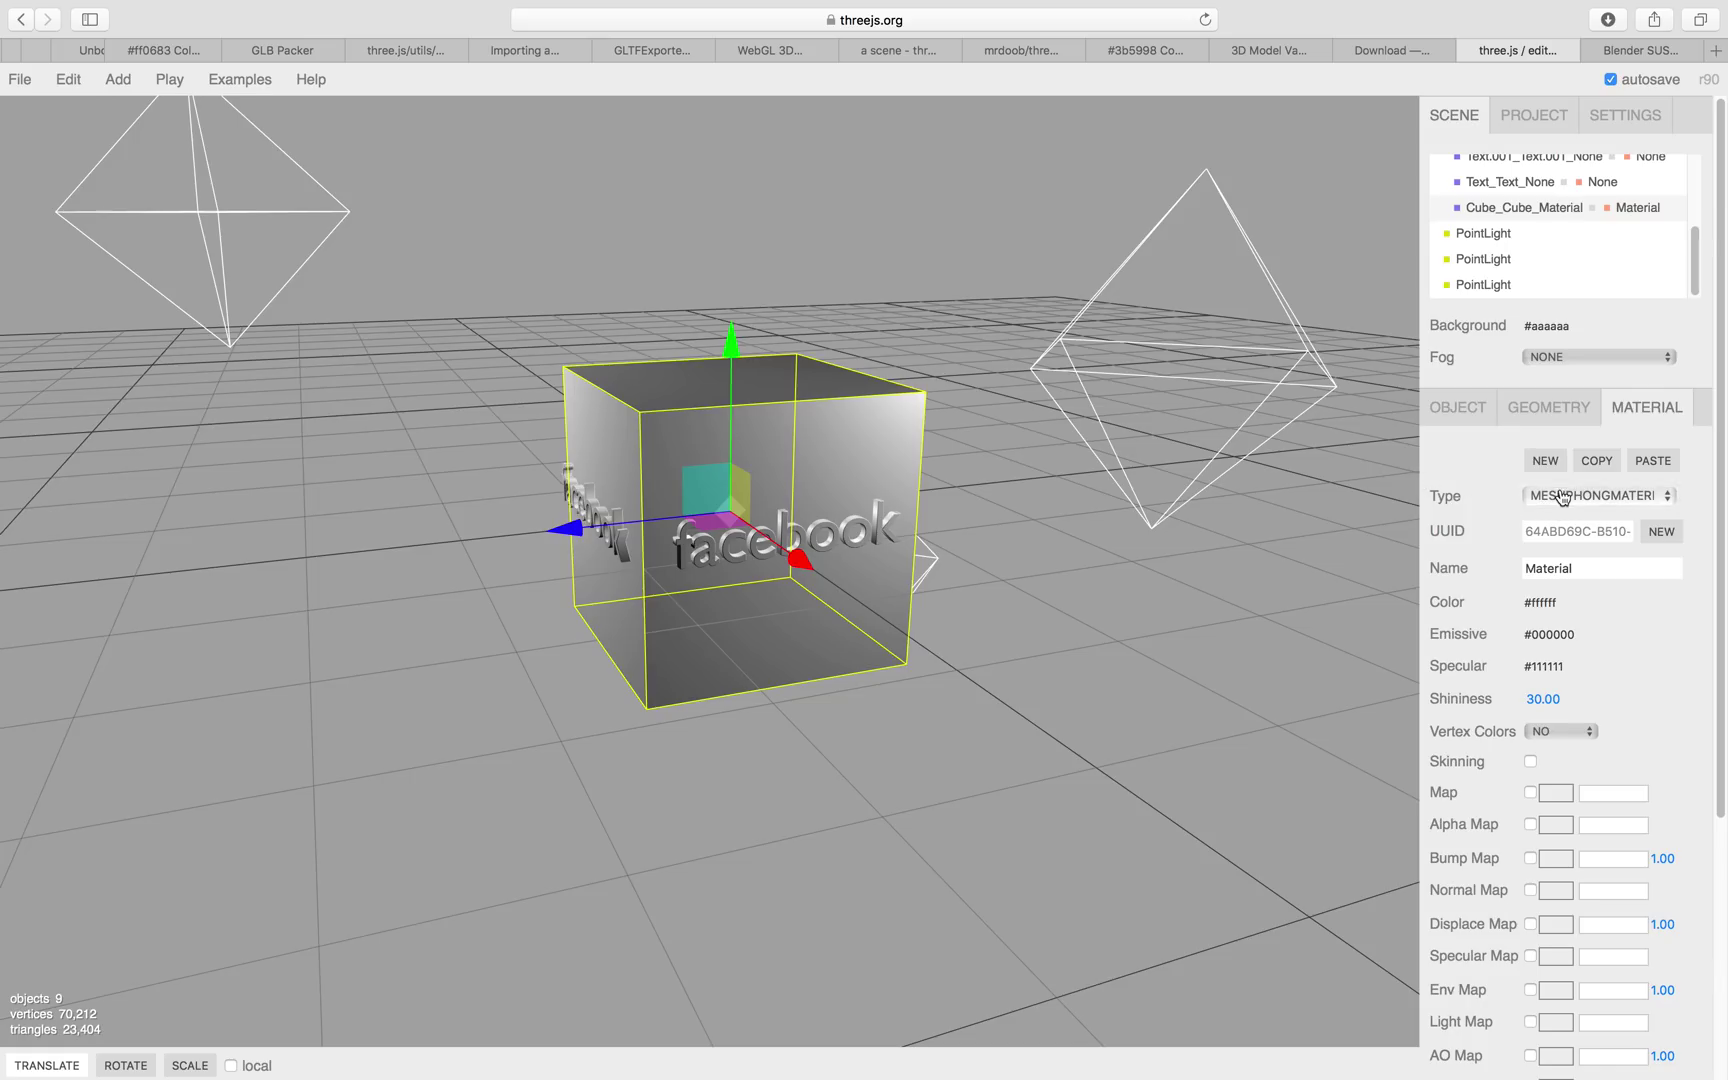
Review the available material types for the cube and set its material's shininess to 10.50.
left_click(1611, 500)
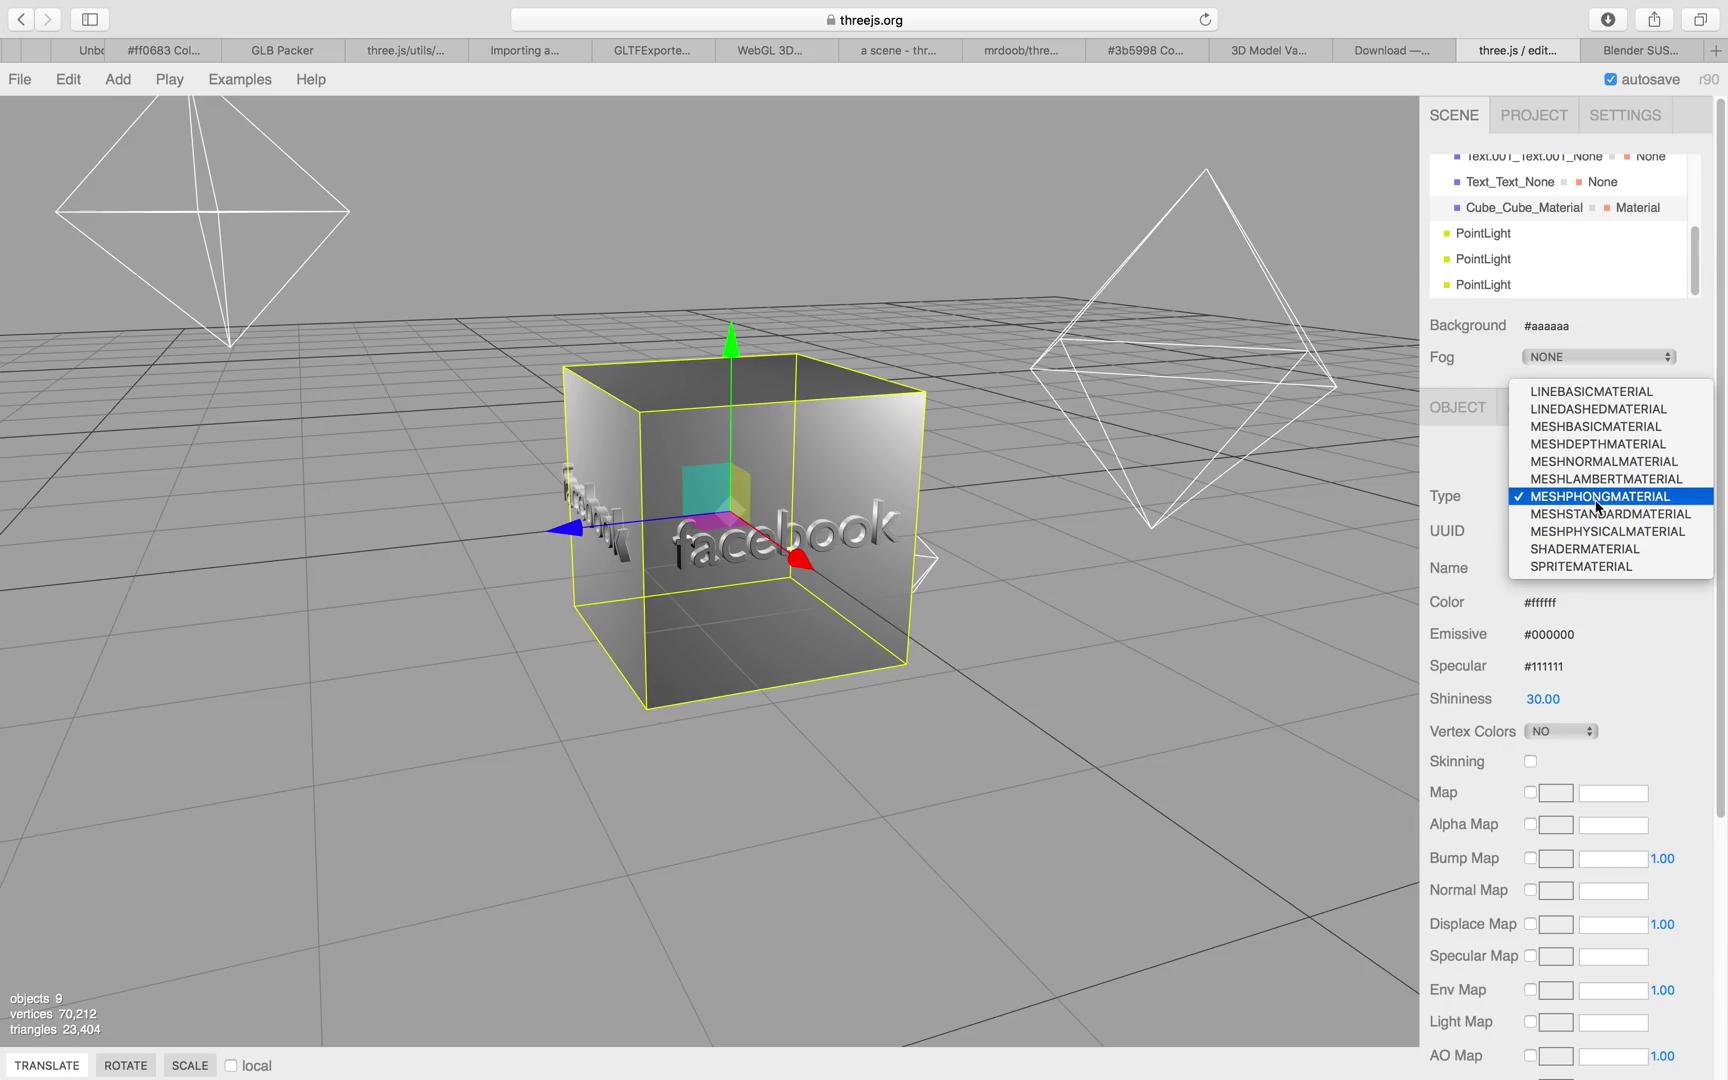
left_click(1133, 548)
left_click_drag(1133, 548, 1414, 632)
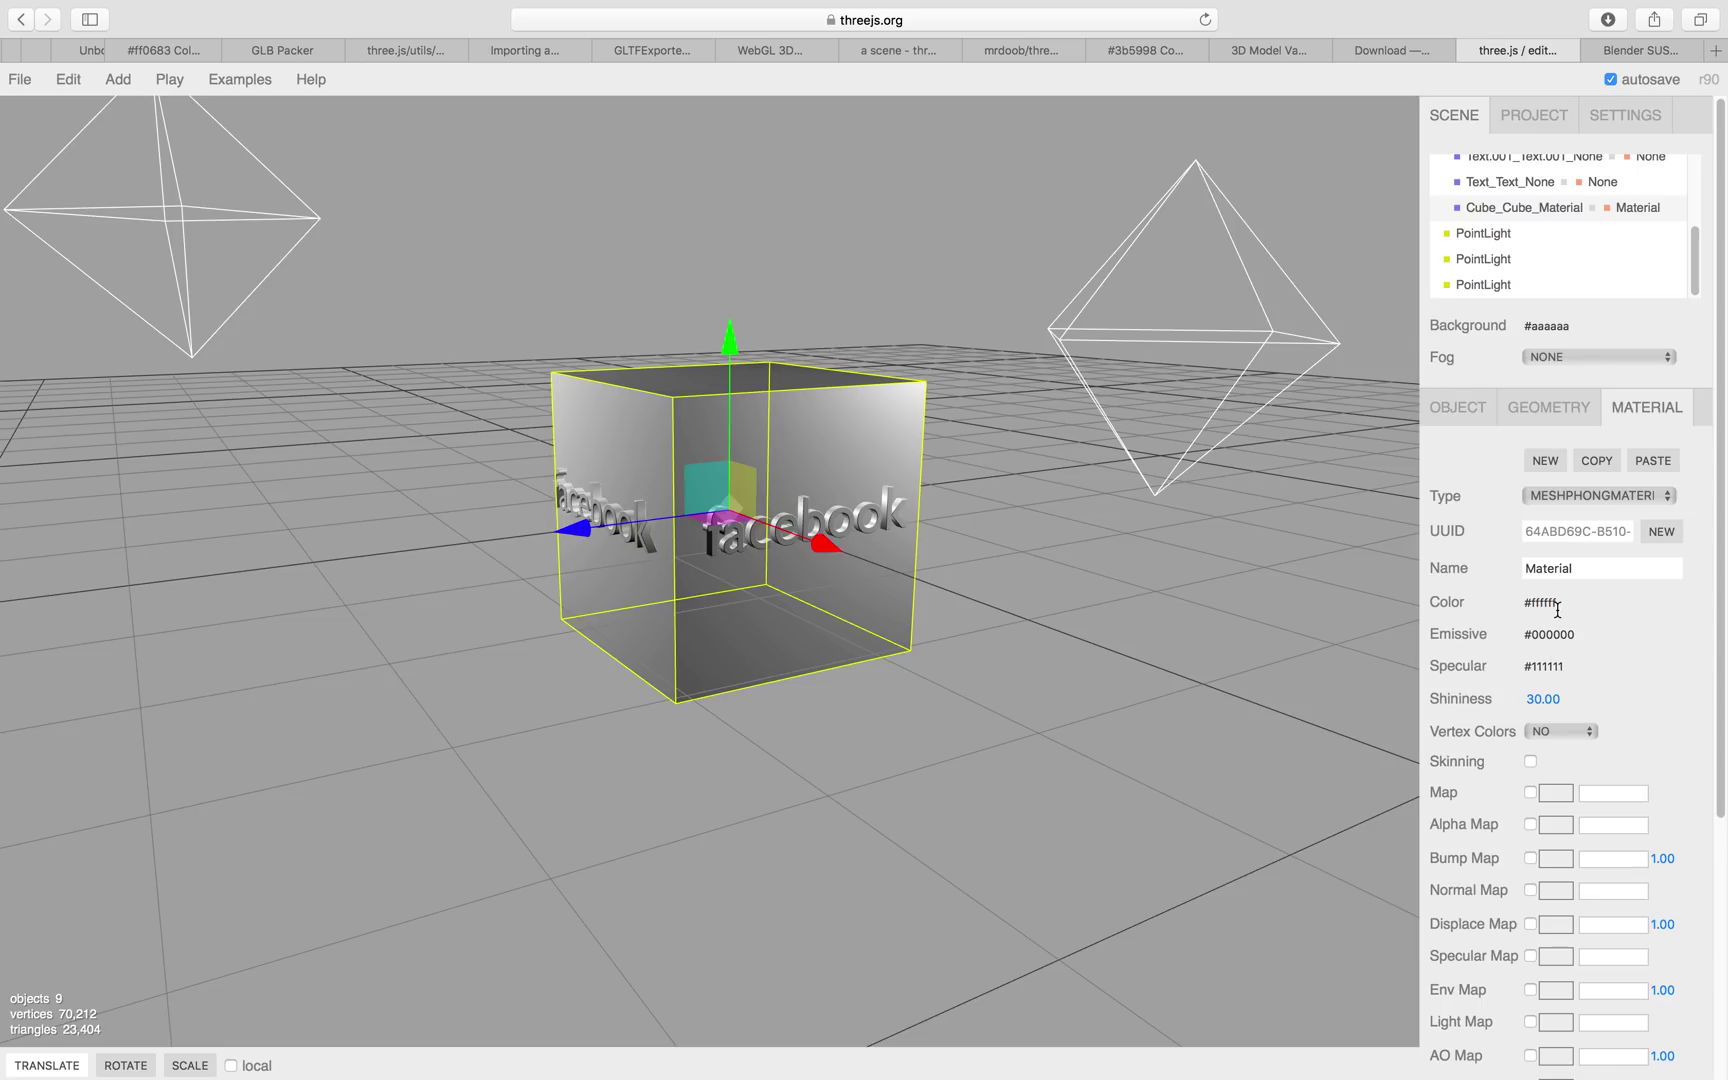
left_click_drag(1562, 695, 536, 720)
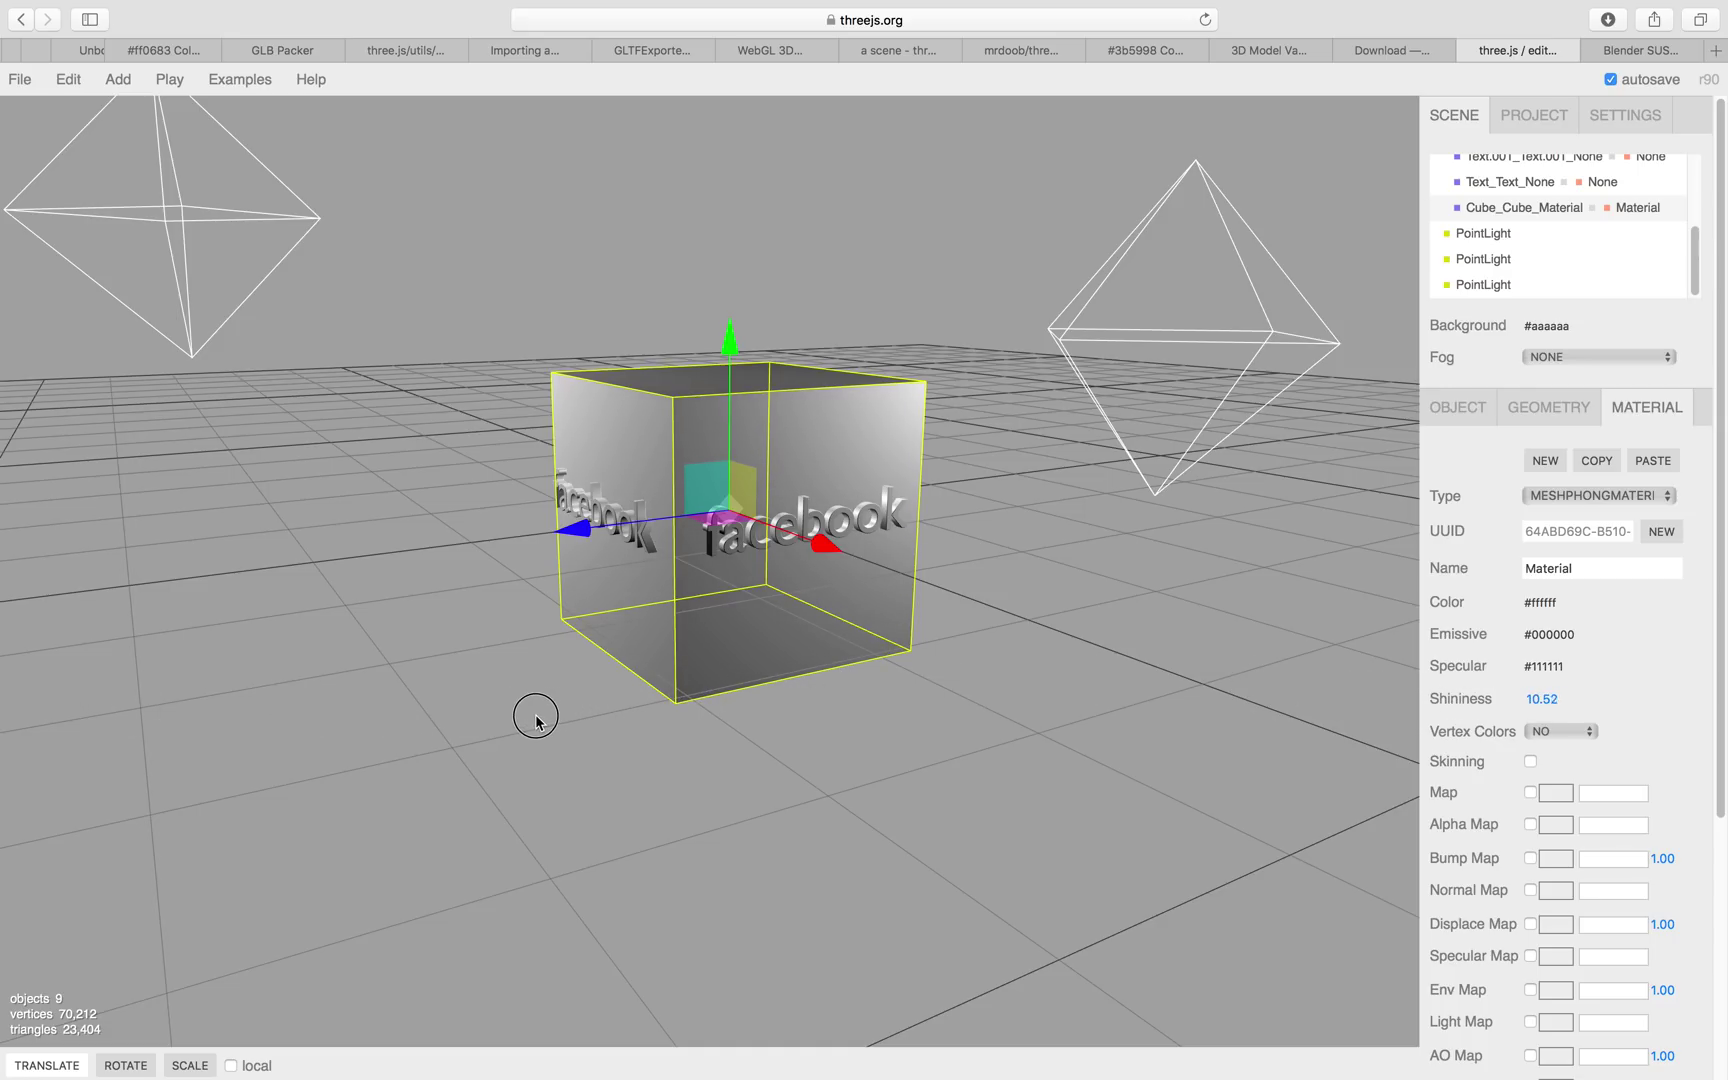
left_click_drag(1400, 600, 963, 514)
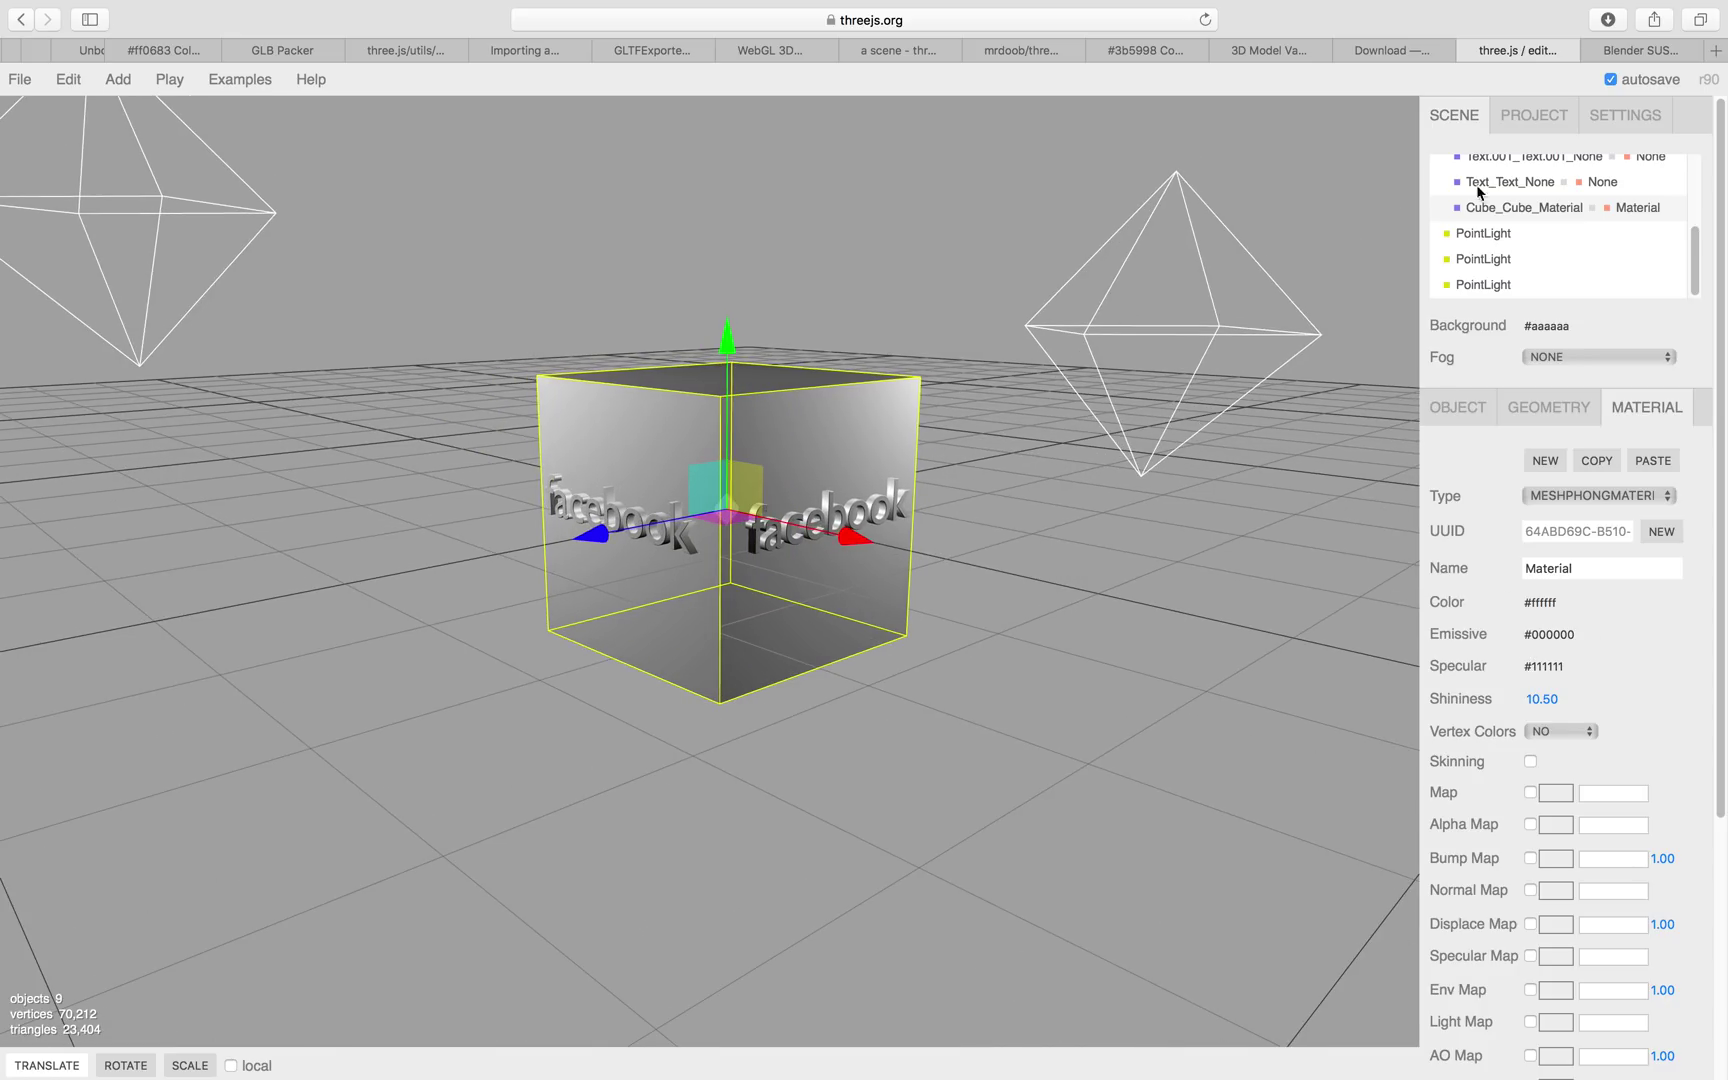
Copy the hex code 3B5998 from the color-hex page, close the empty browser tab and return to the three.js editor.
left_click(1663, 52)
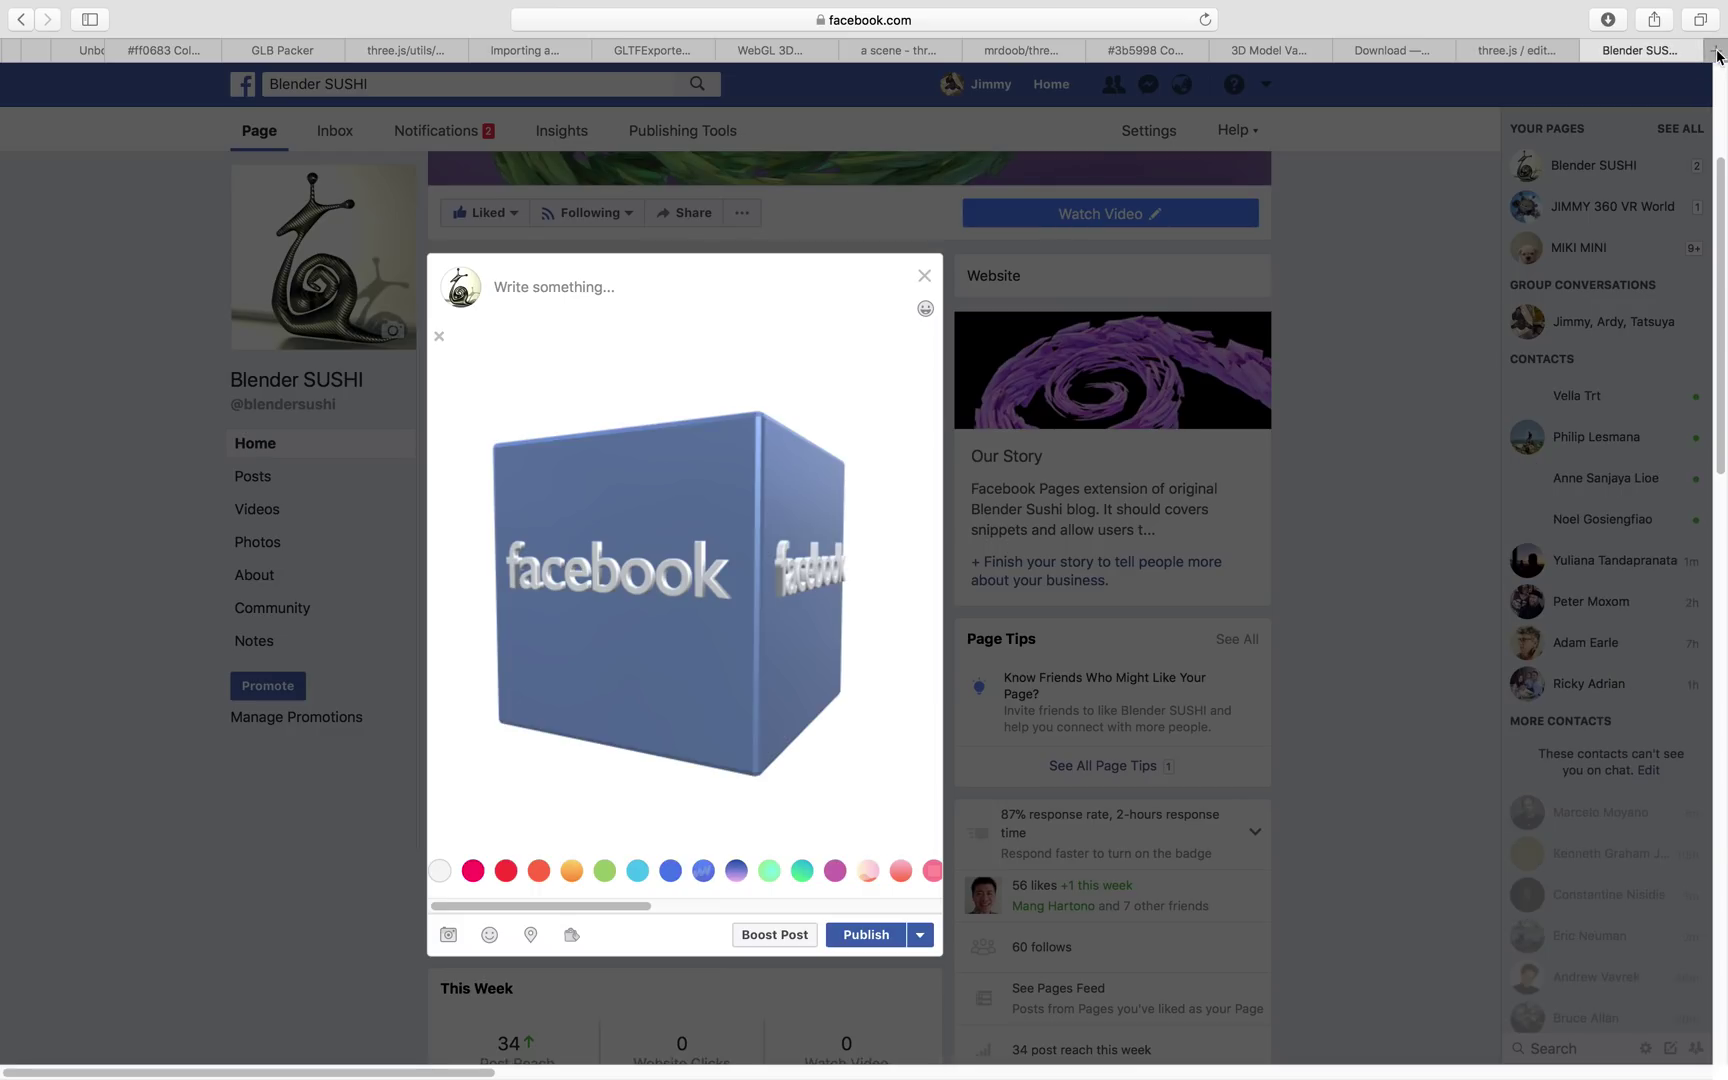
left_click(1711, 52)
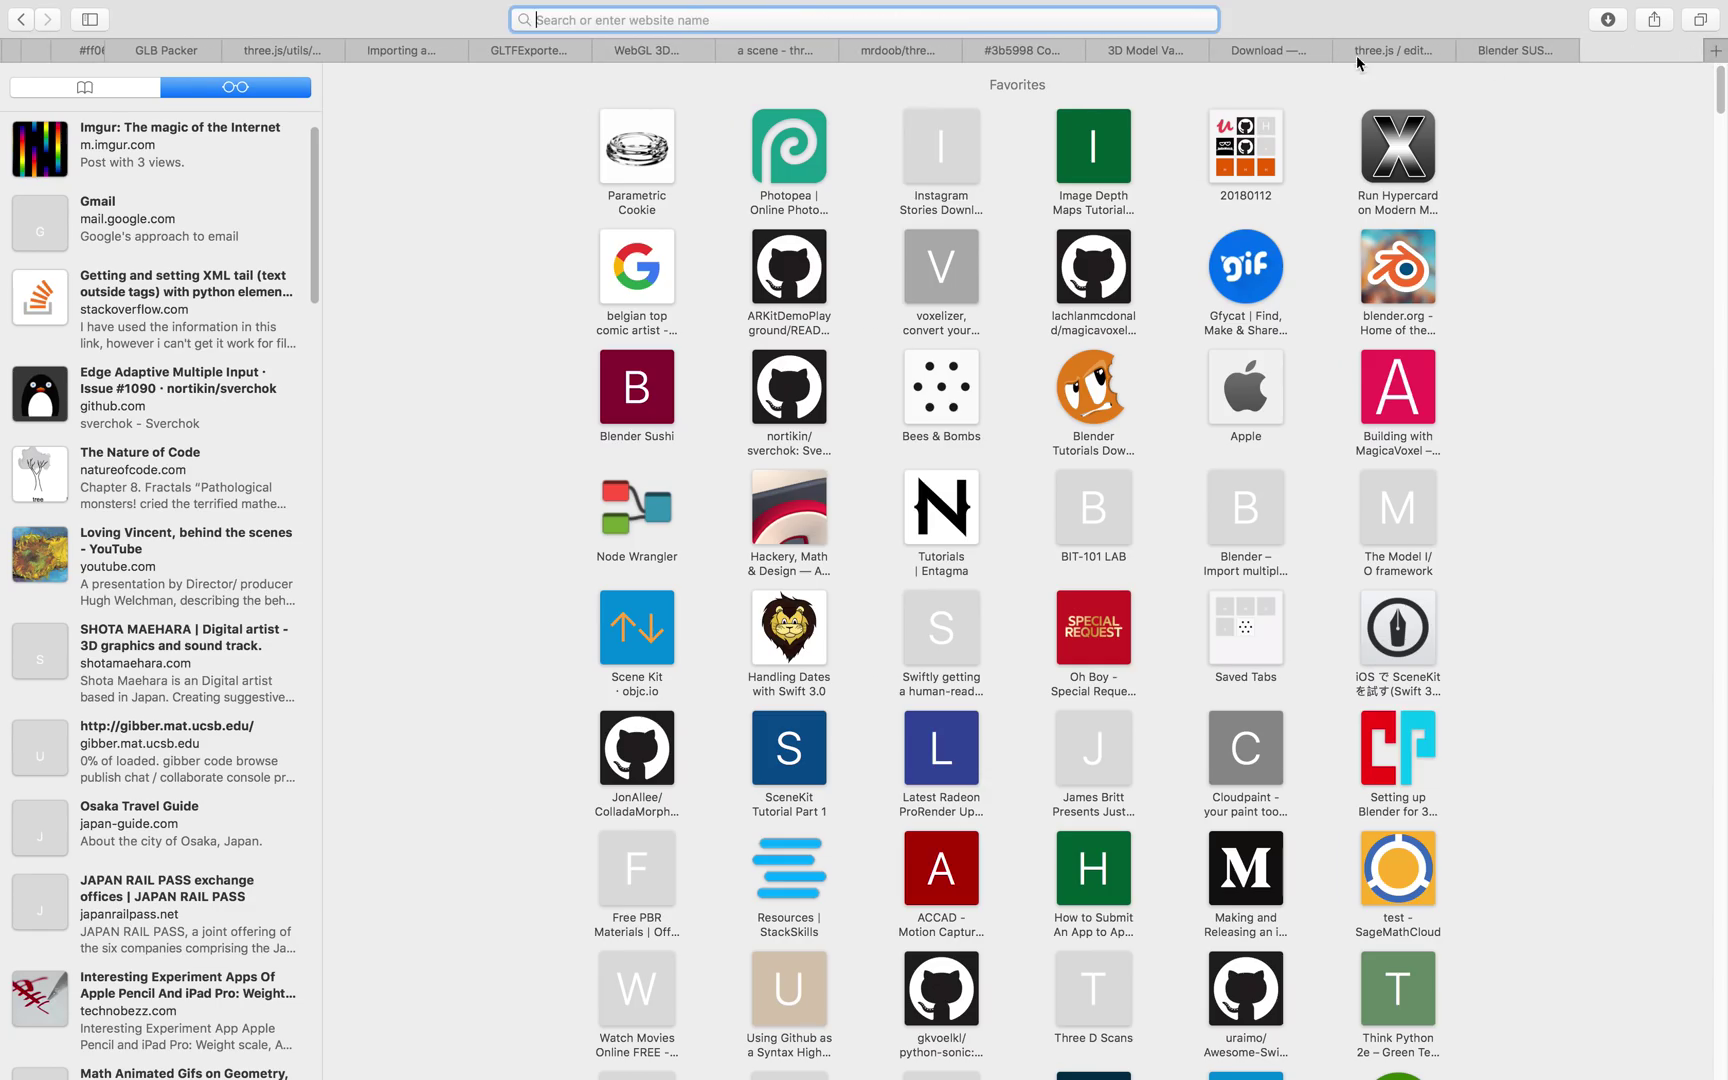
left_click(1021, 53)
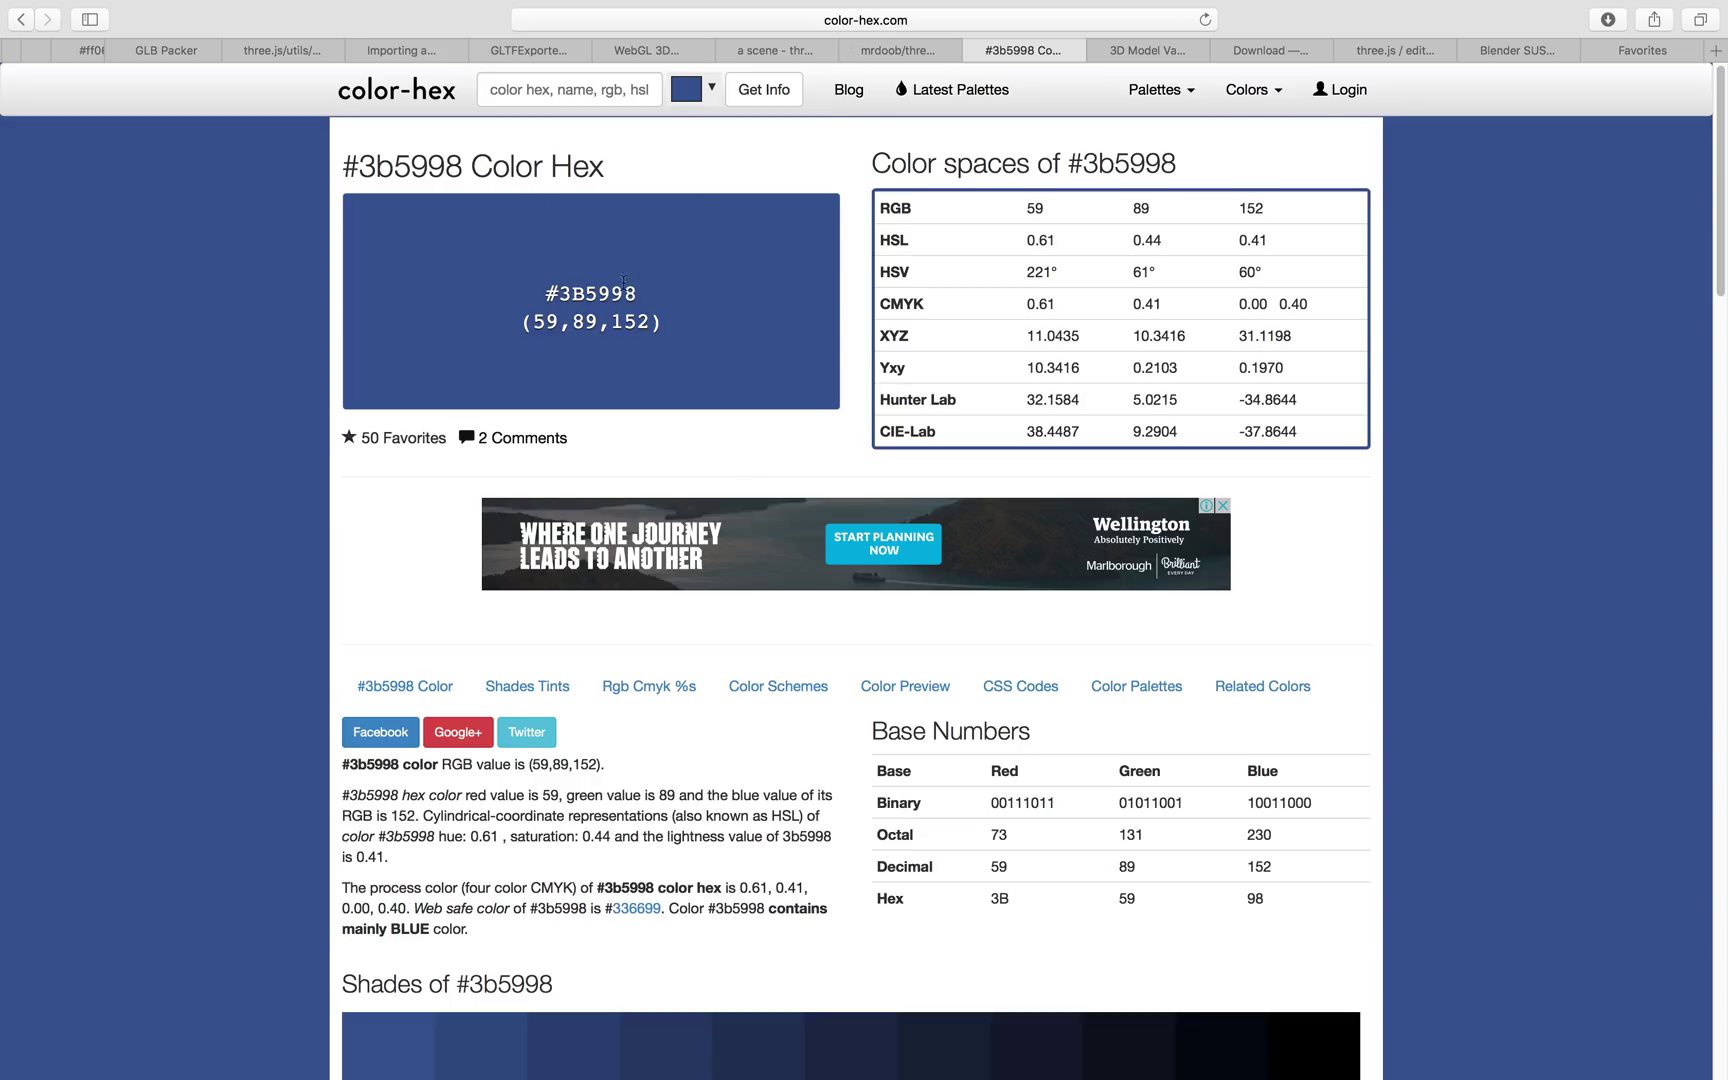
left_click_drag(572, 284, 630, 287)
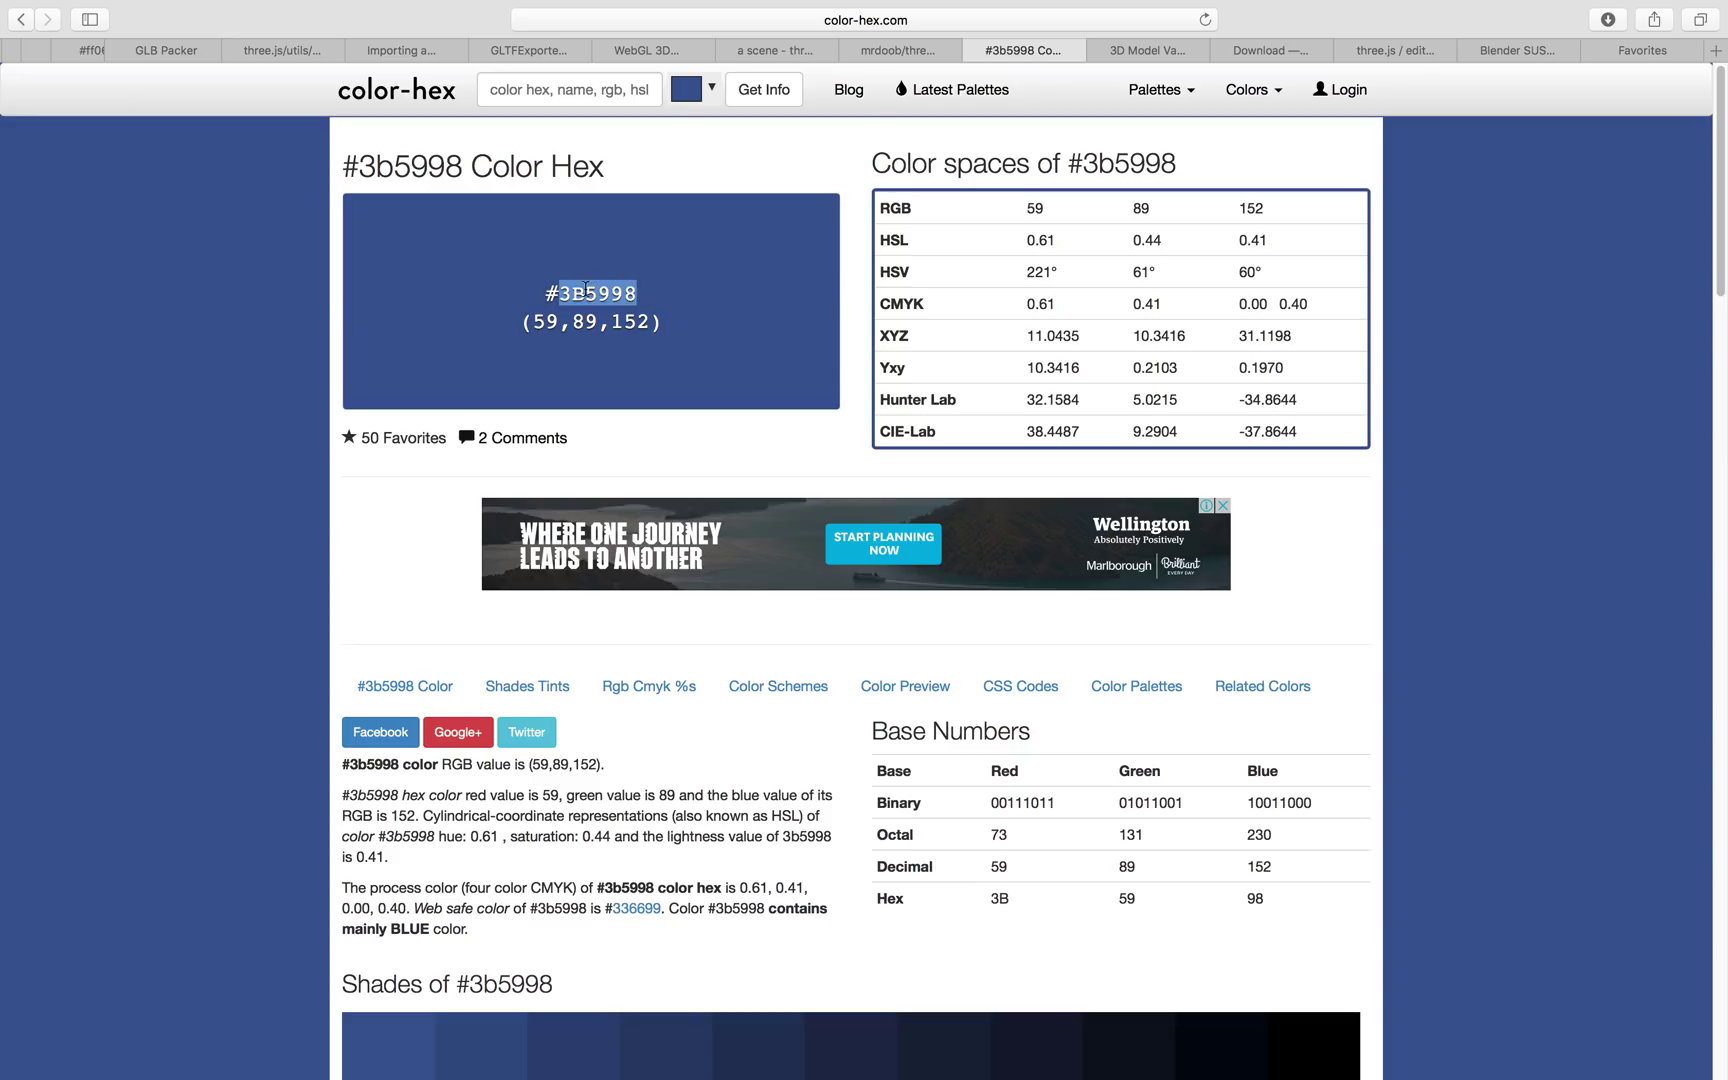
left_click(1643, 50)
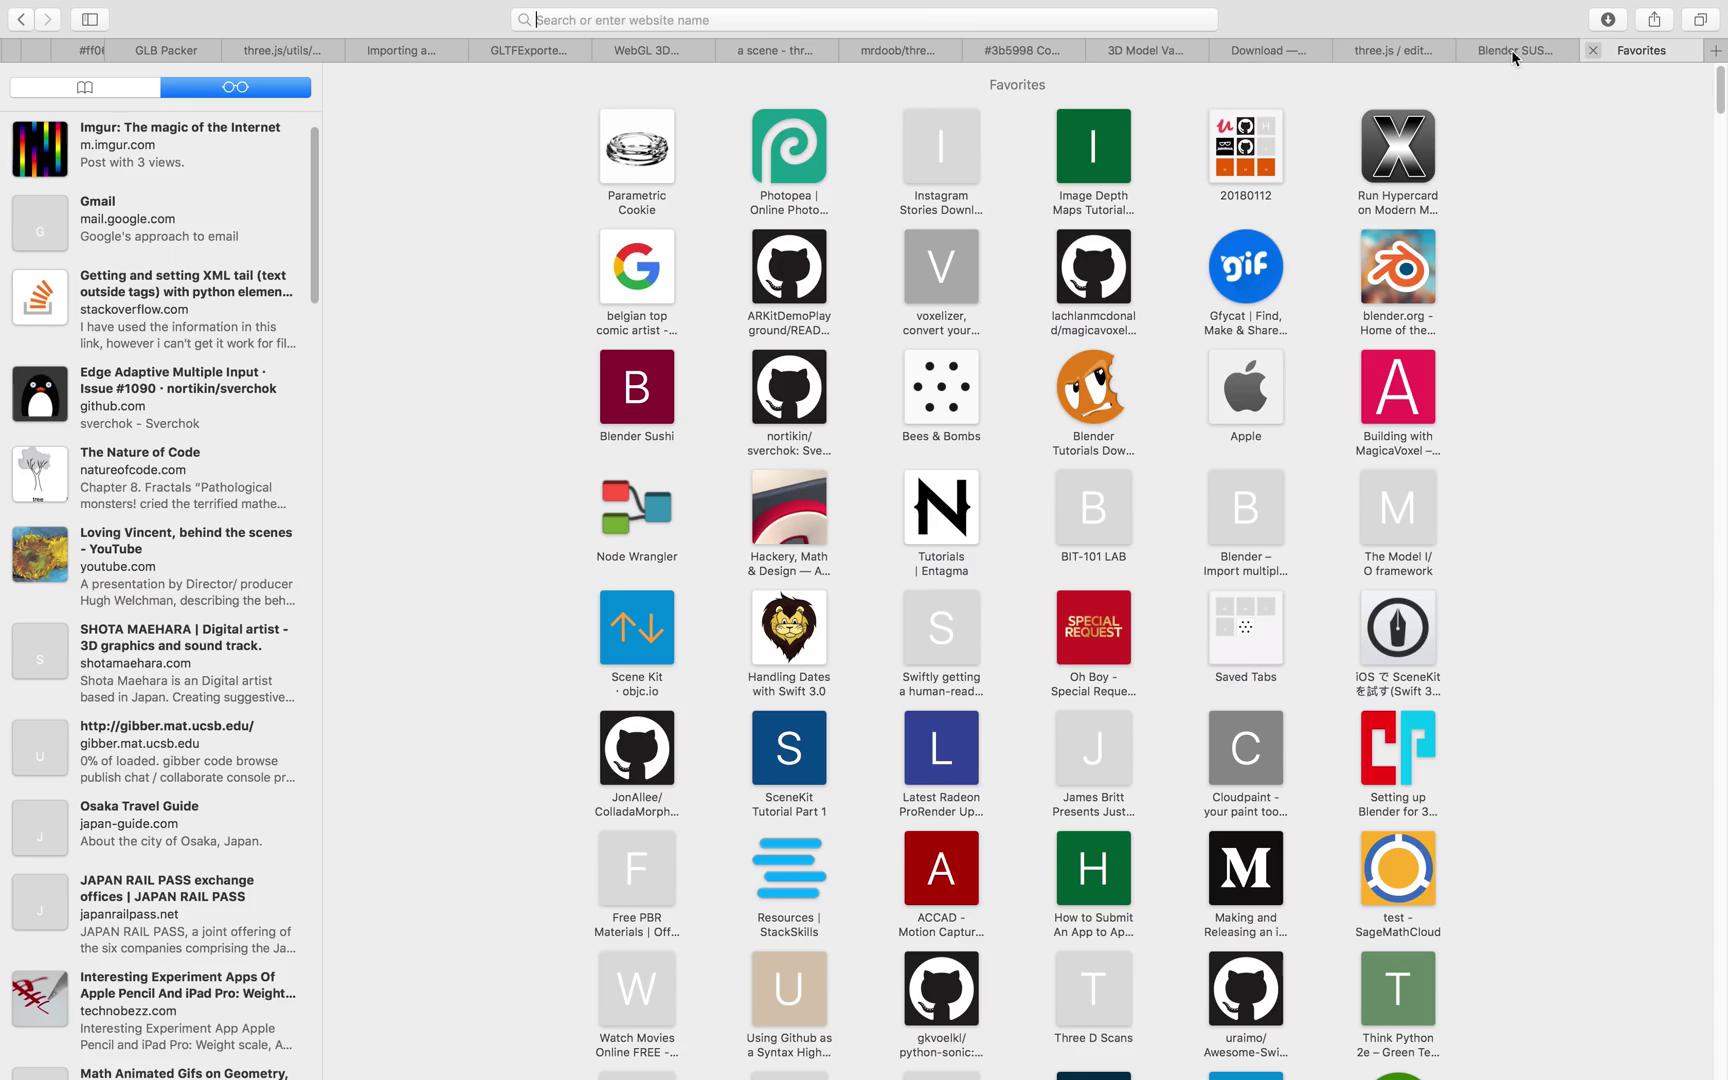
left_click(1598, 52)
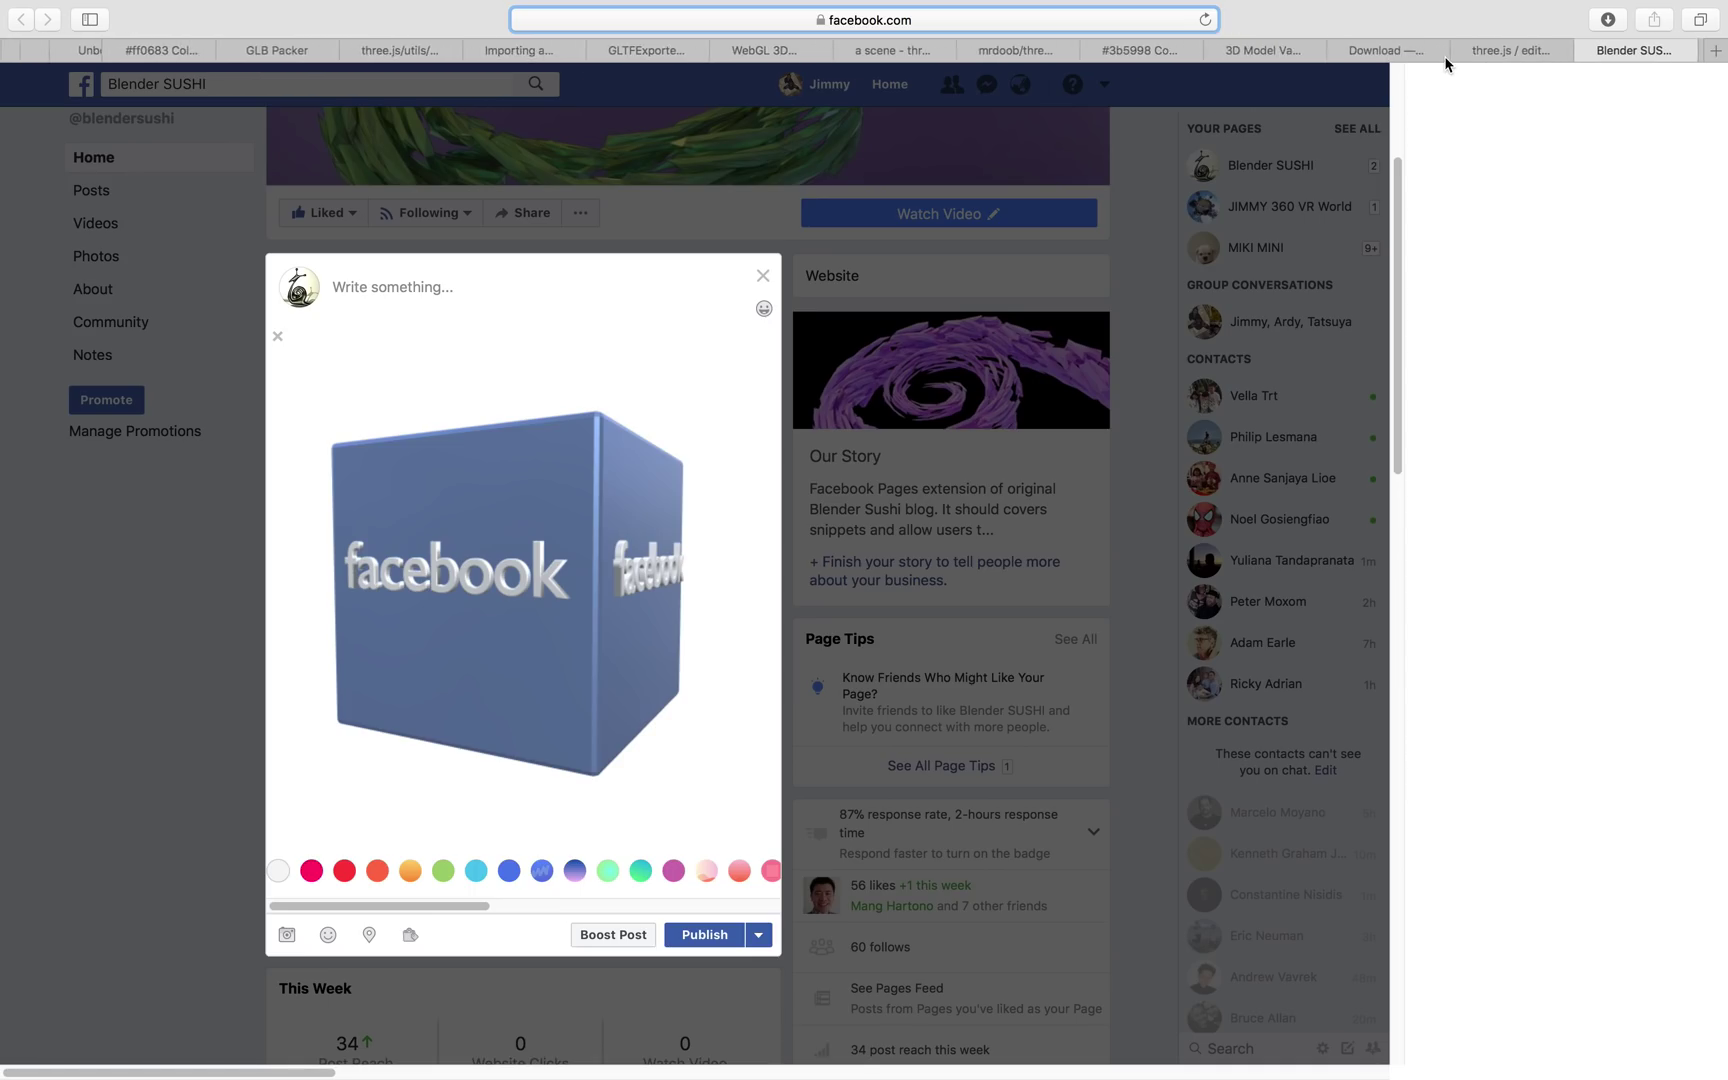
left_click(1516, 50)
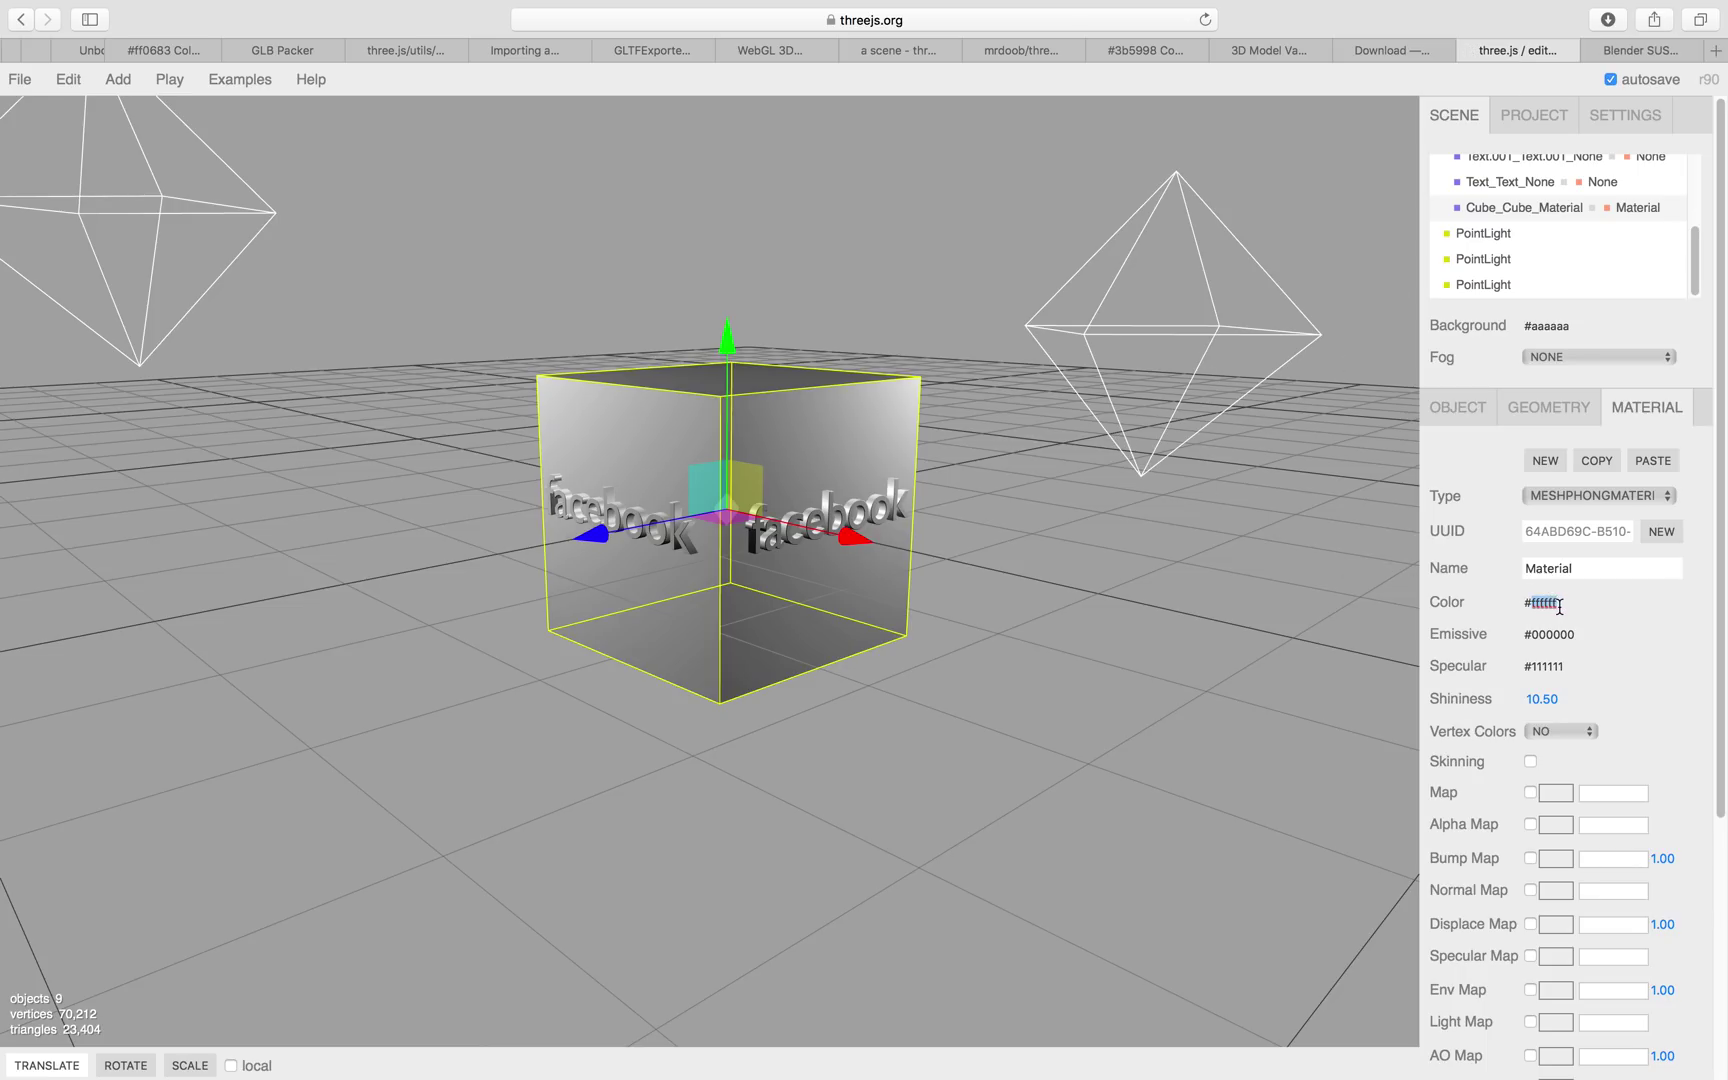
Set the cube material's color to #3b5998 and check the colored cube up close.
key("Return")
left_click_drag(1065, 552, 1138, 571)
scroll(1086, 545, "up", 5)
scroll(1140, 570, "up", 5)
scroll(1144, 568, "down", 5)
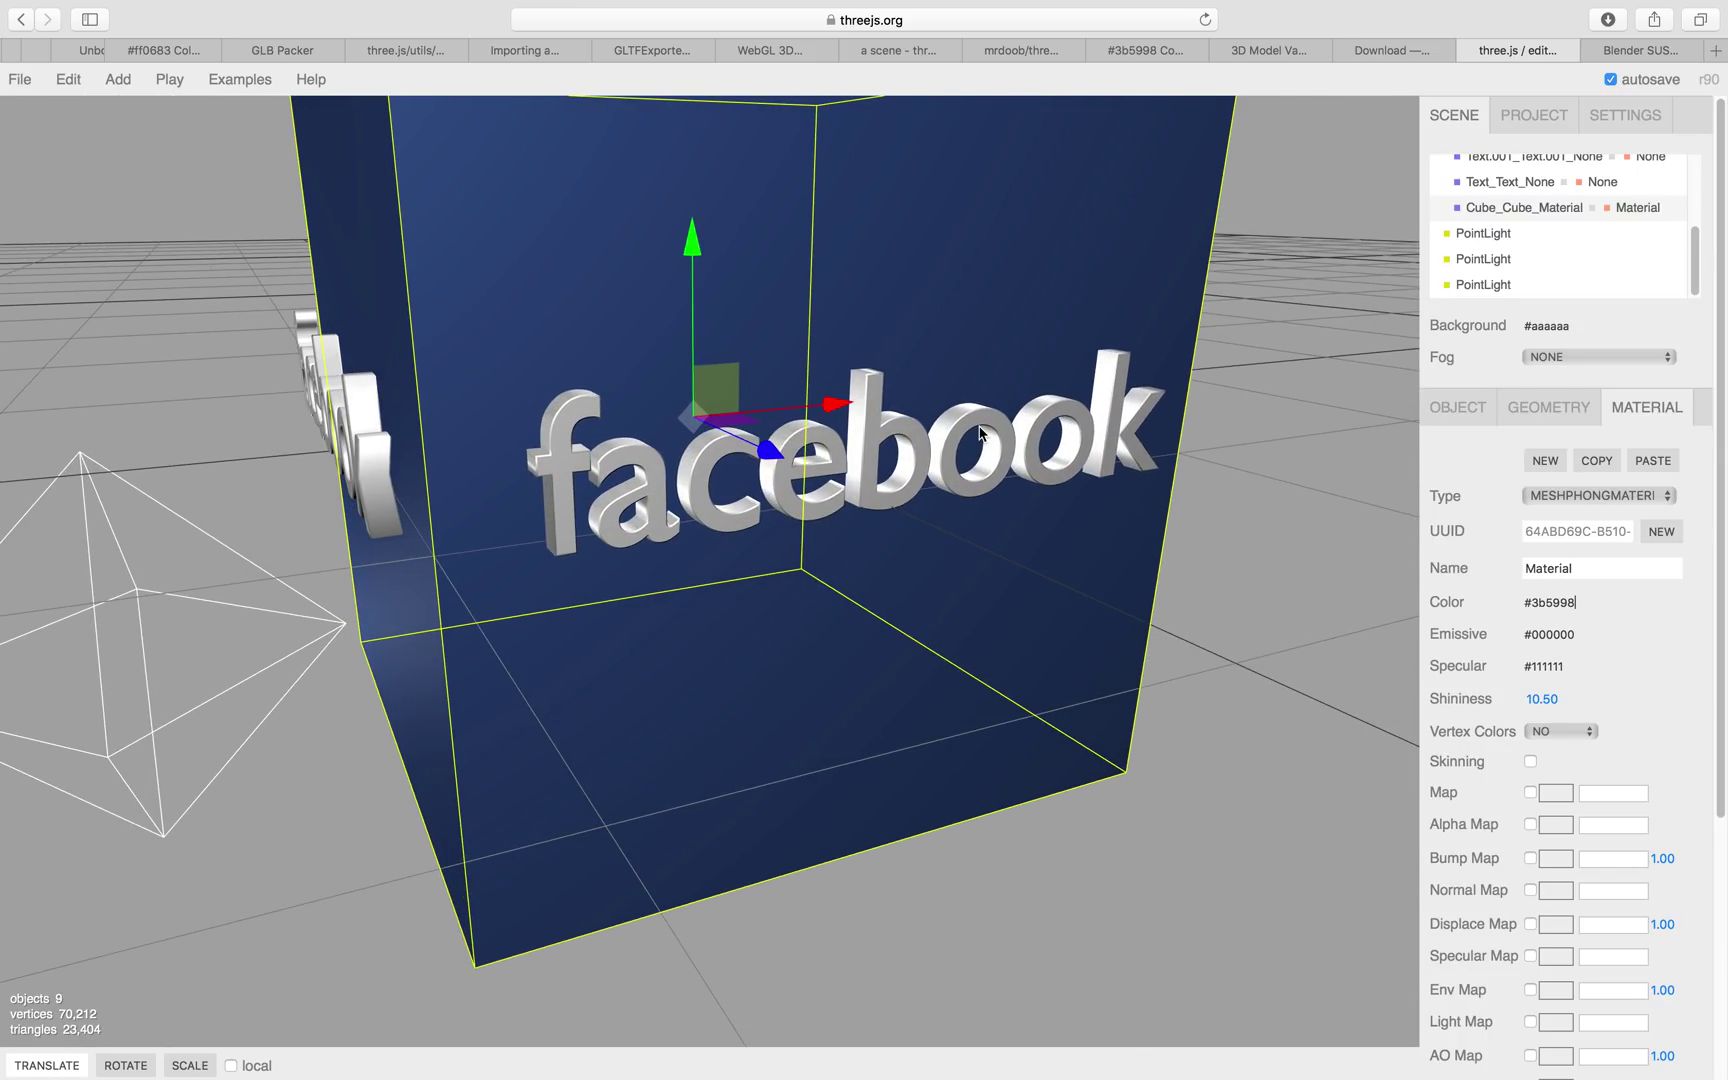
scroll(945, 528, "down", 3)
mouse_move(930, 560)
left_mouse_down()
mouse_move(1168, 540)
mouse_move(810, 571)
mouse_move(945, 663)
mouse_move(910, 590)
left_mouse_up()
scroll(855, 580, "down", 3)
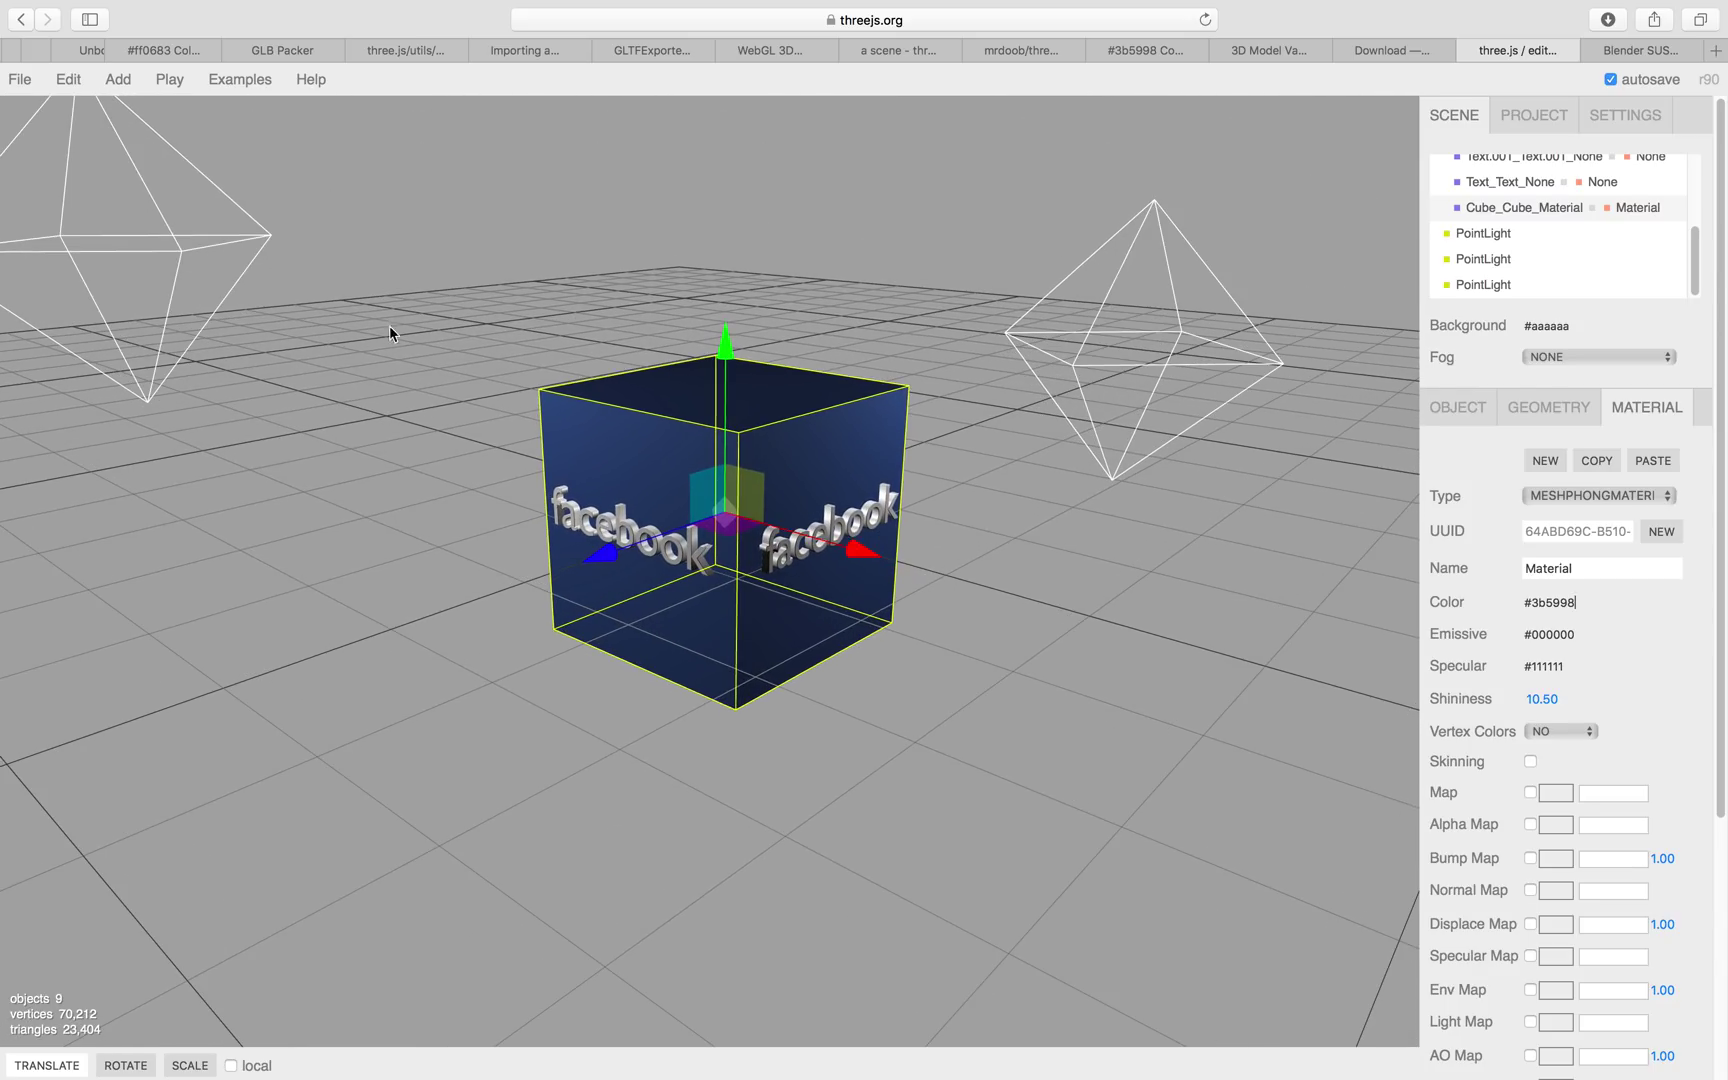
Export the scene as GLB and switch to the Facebook page with the 3D post draft.
mouse_move(40, 80)
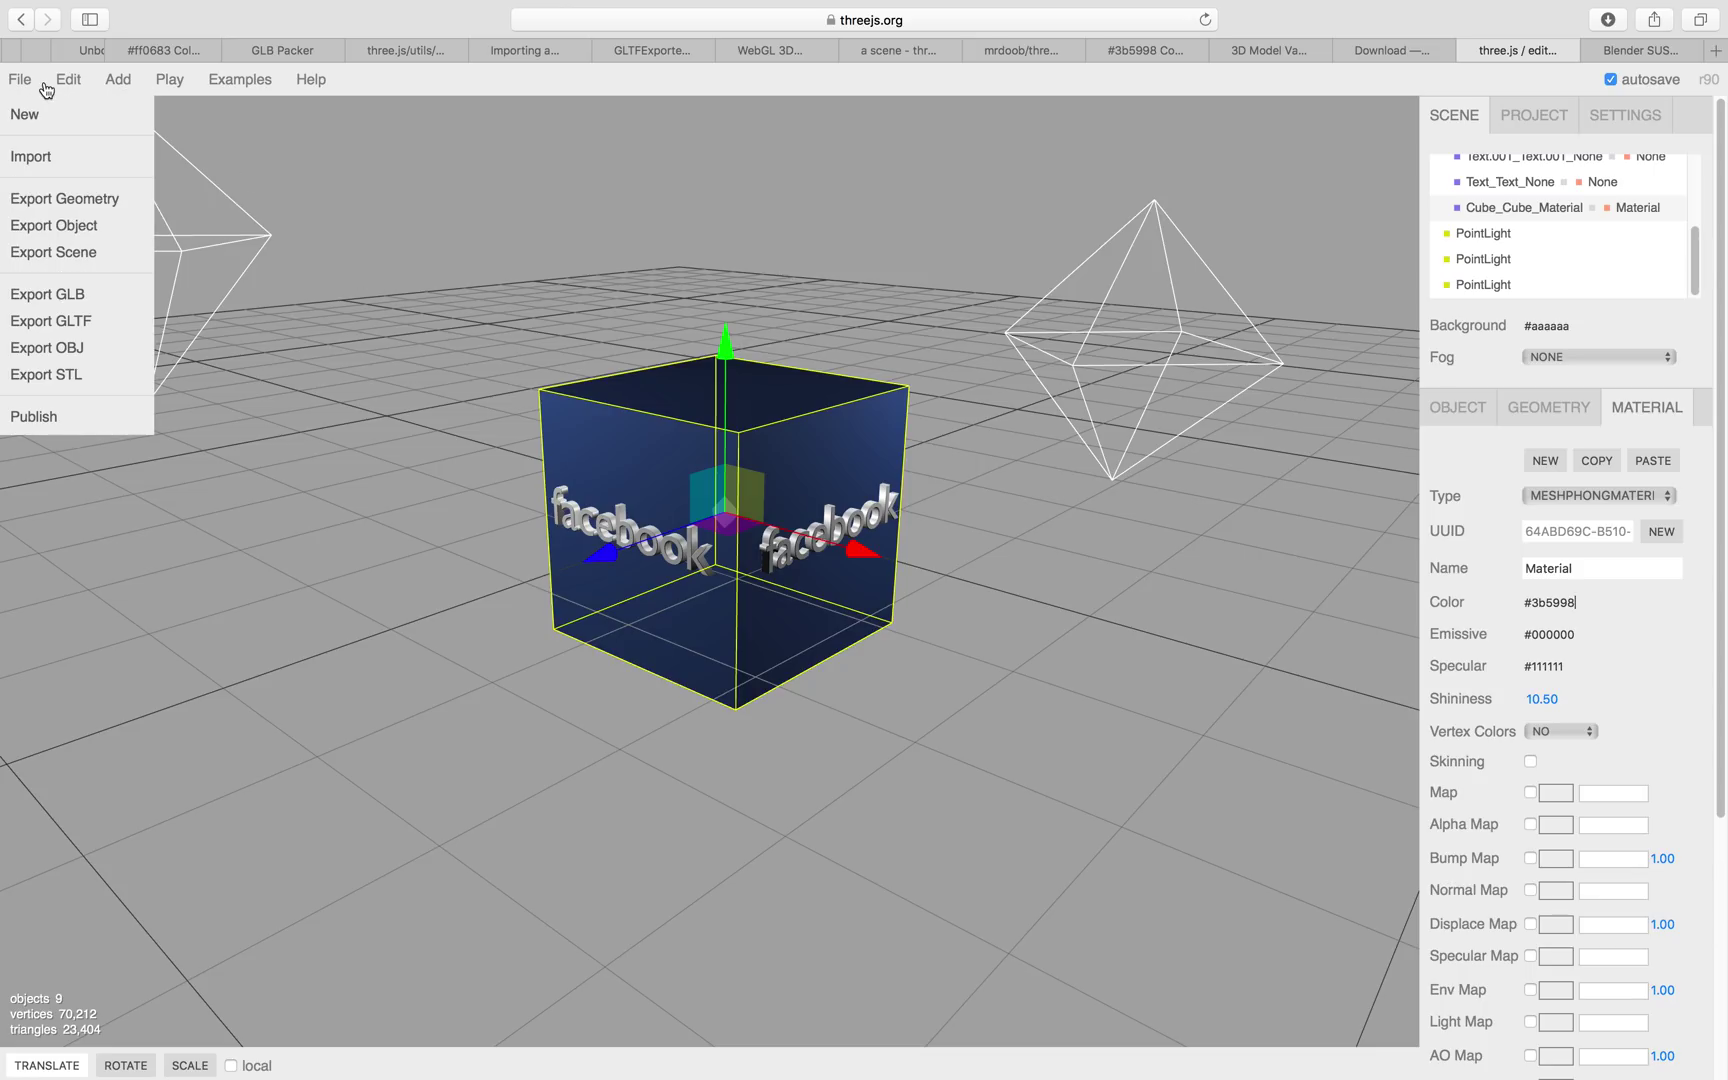
left_click(80, 296)
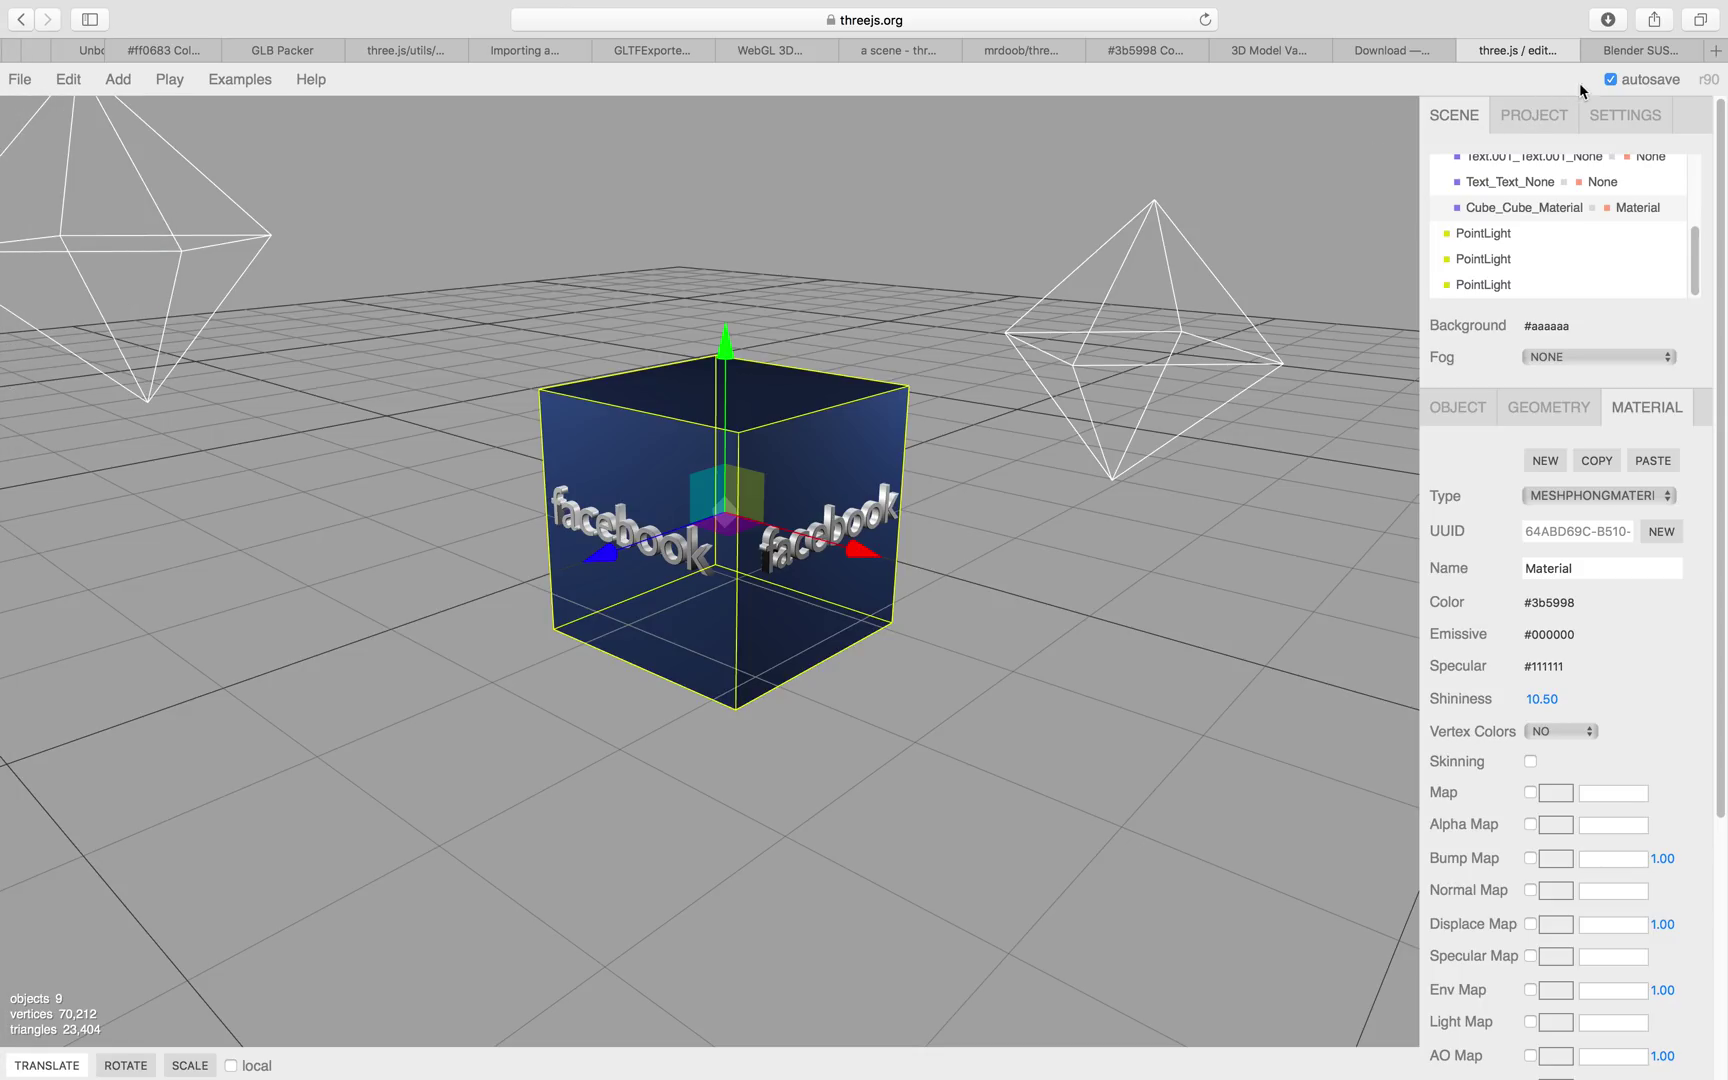
left_click(1640, 60)
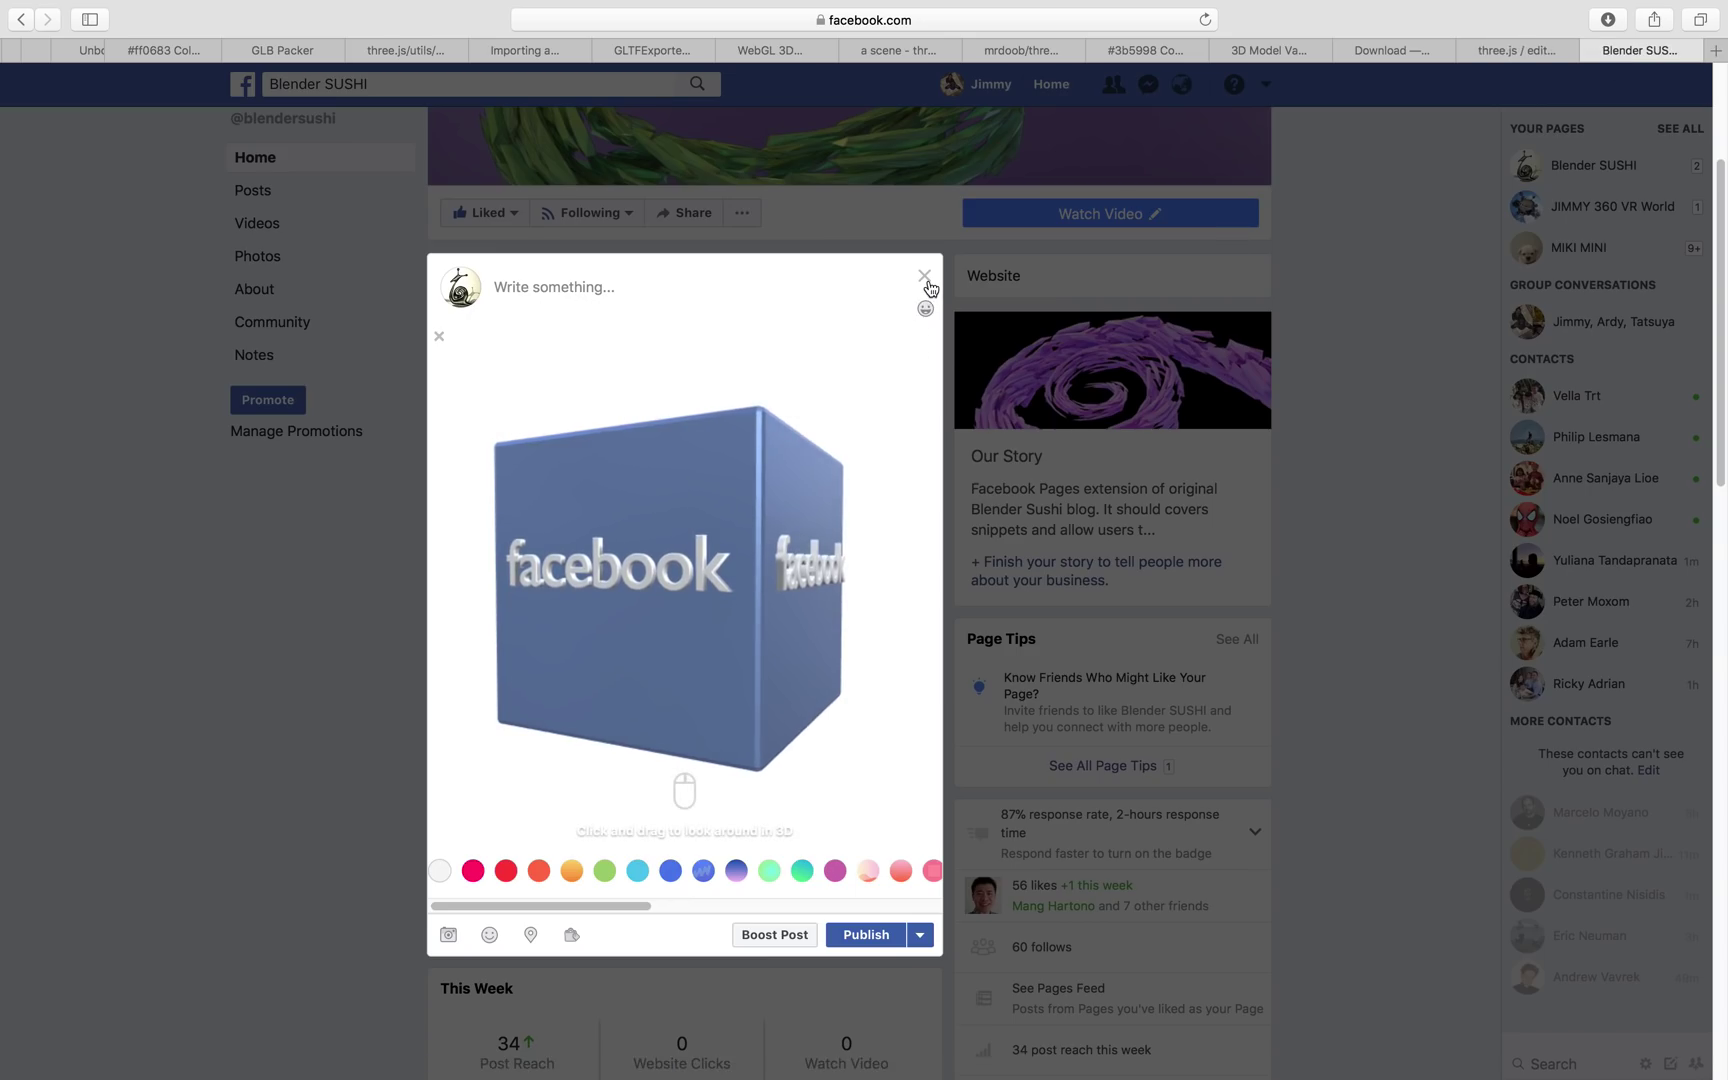
Discard the unfinished 3D post draft and start a new empty post on the Facebook page.
left_click(925, 277)
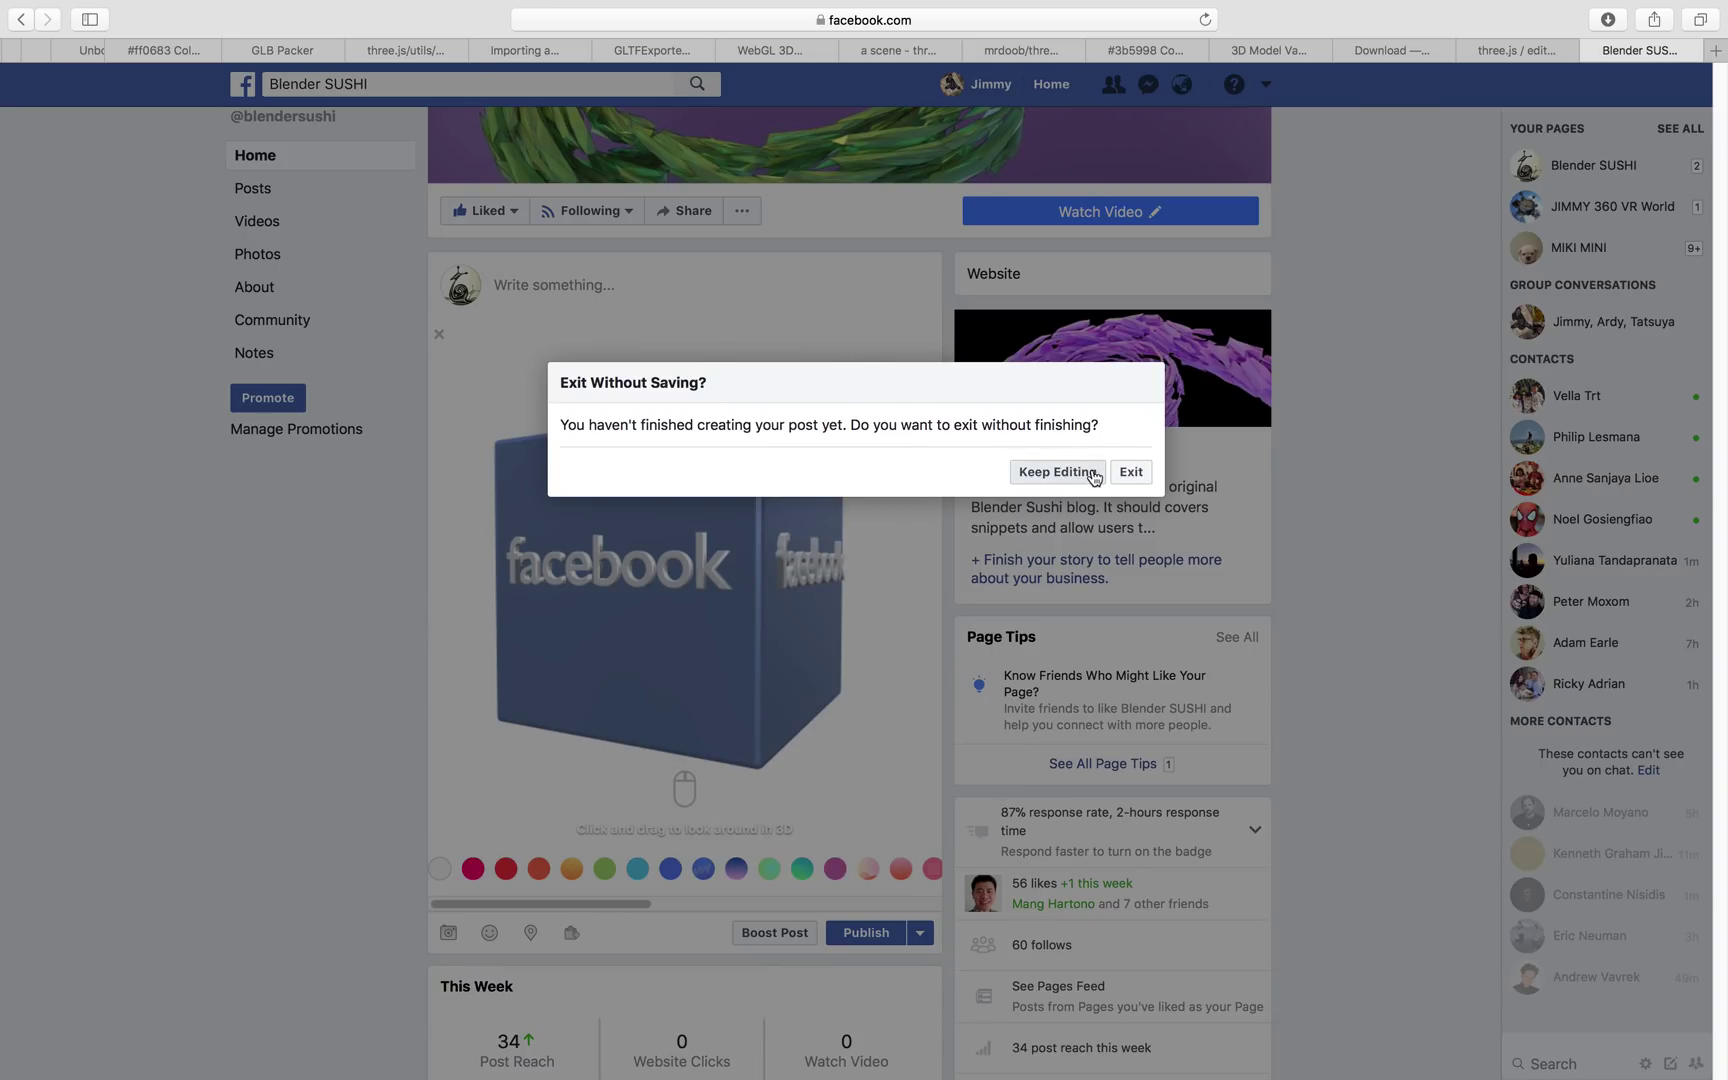
left_click(1131, 472)
left_click(561, 290)
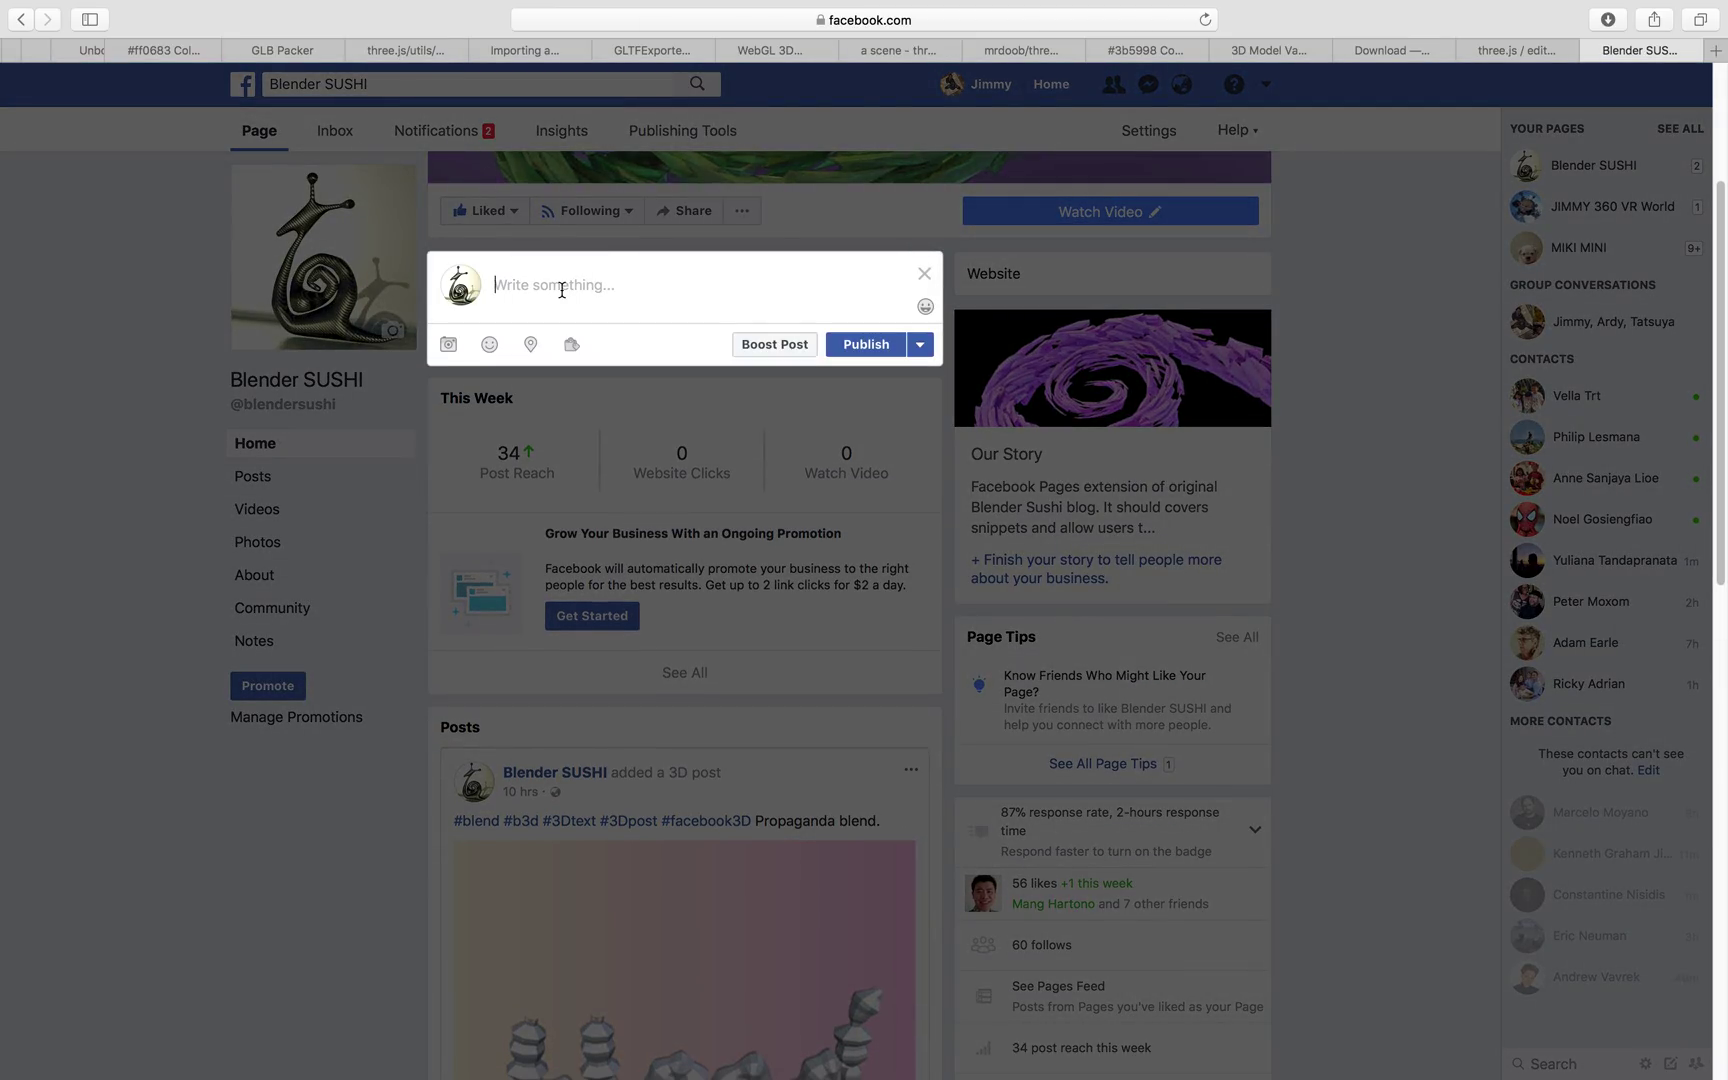
left_click(924, 274)
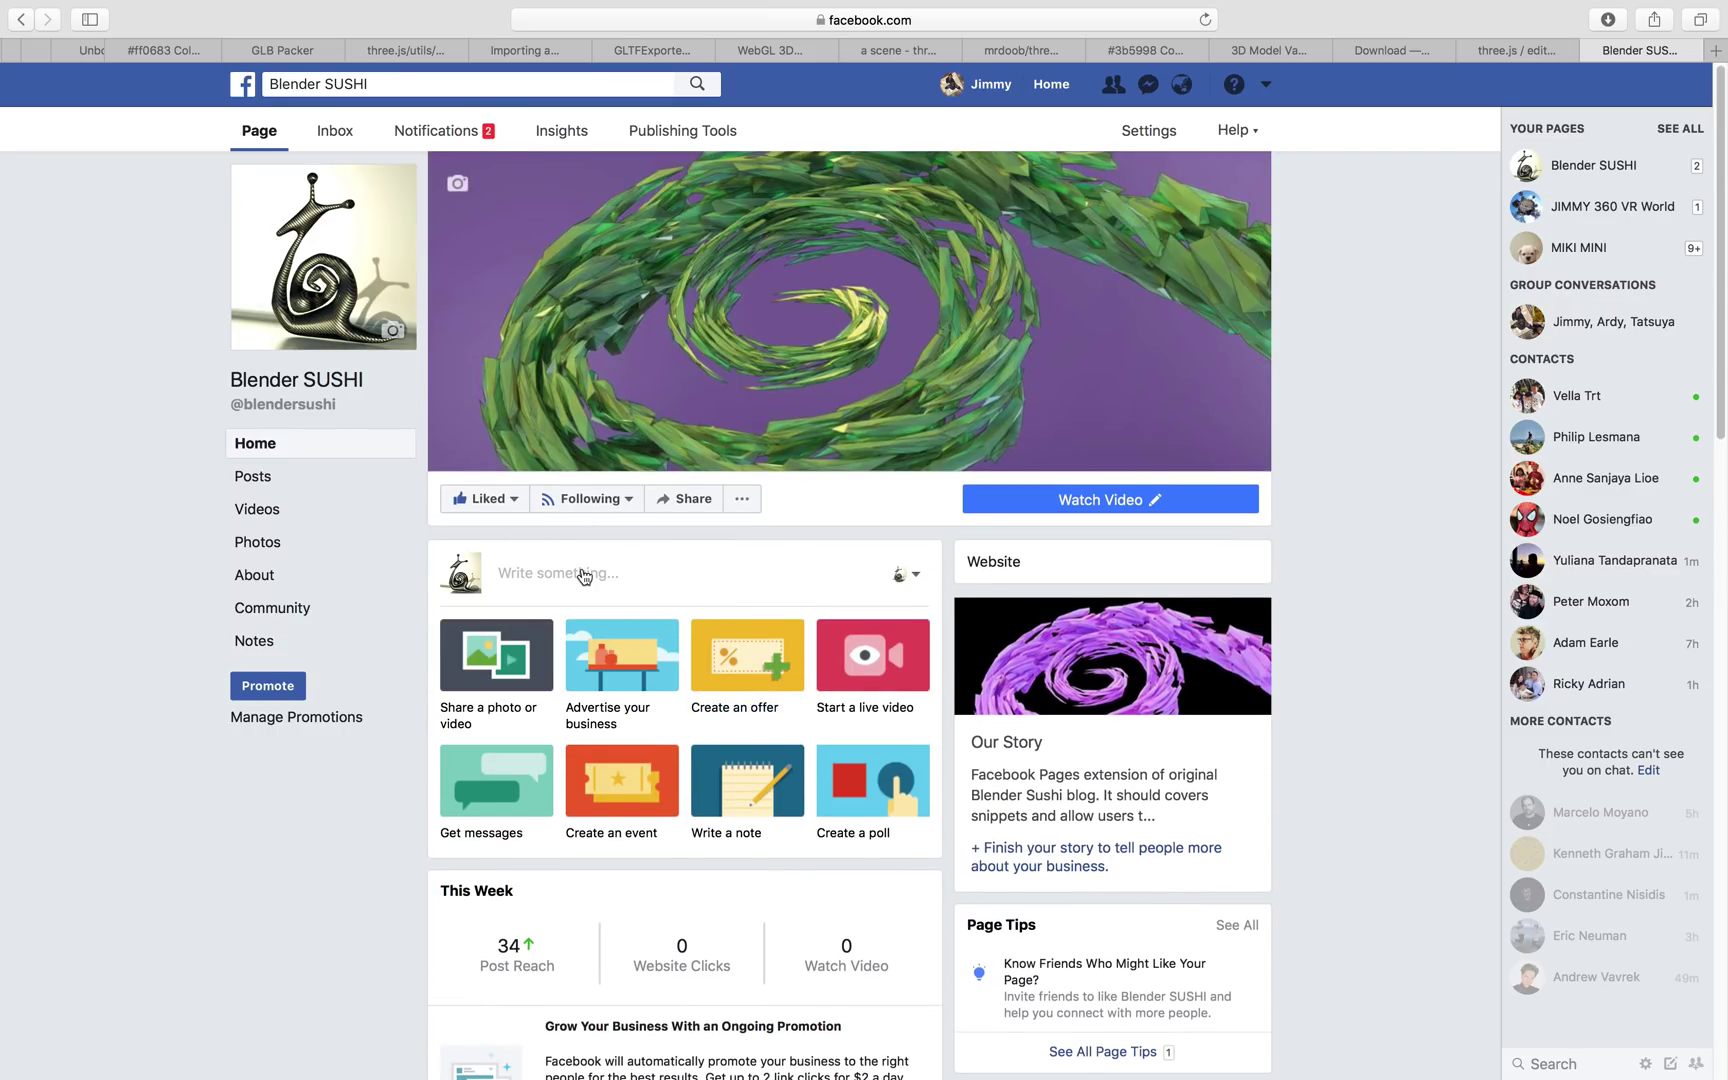
left_click(556, 576)
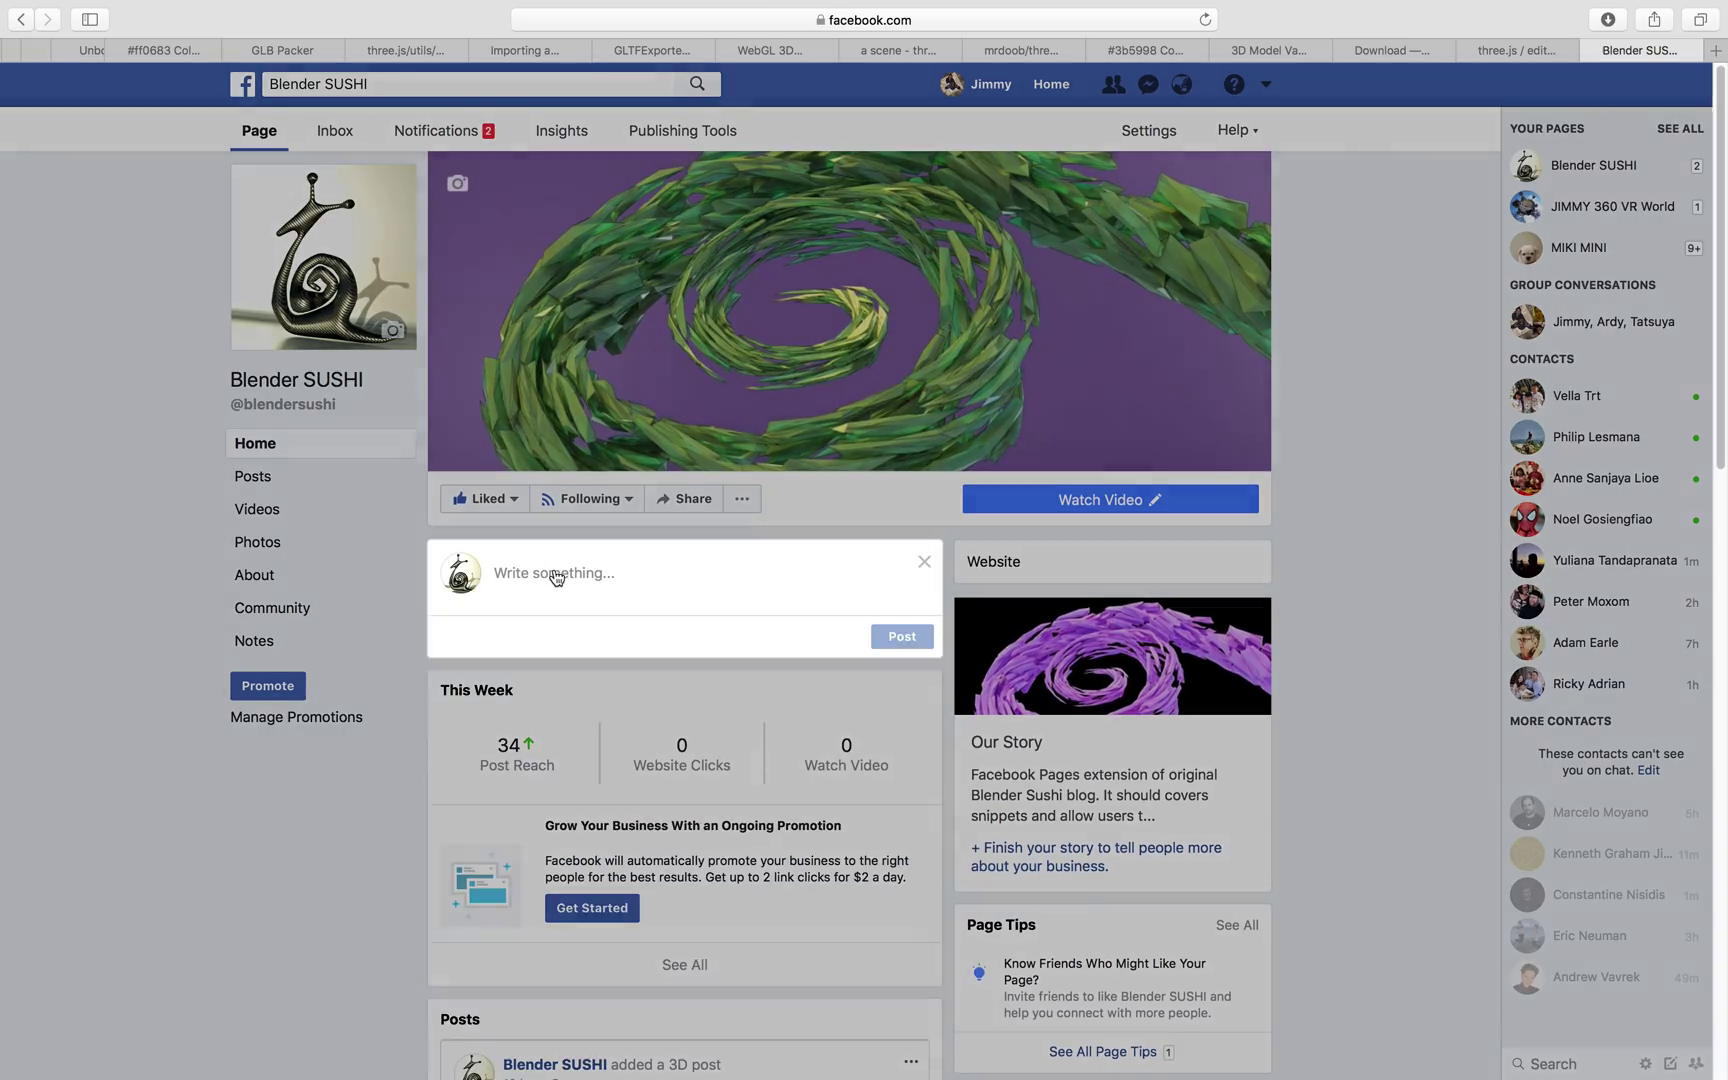
Switch to the desktop, close the box.obj preview and open the Downloads folder in a Finder window.
key("ctrl+Left")
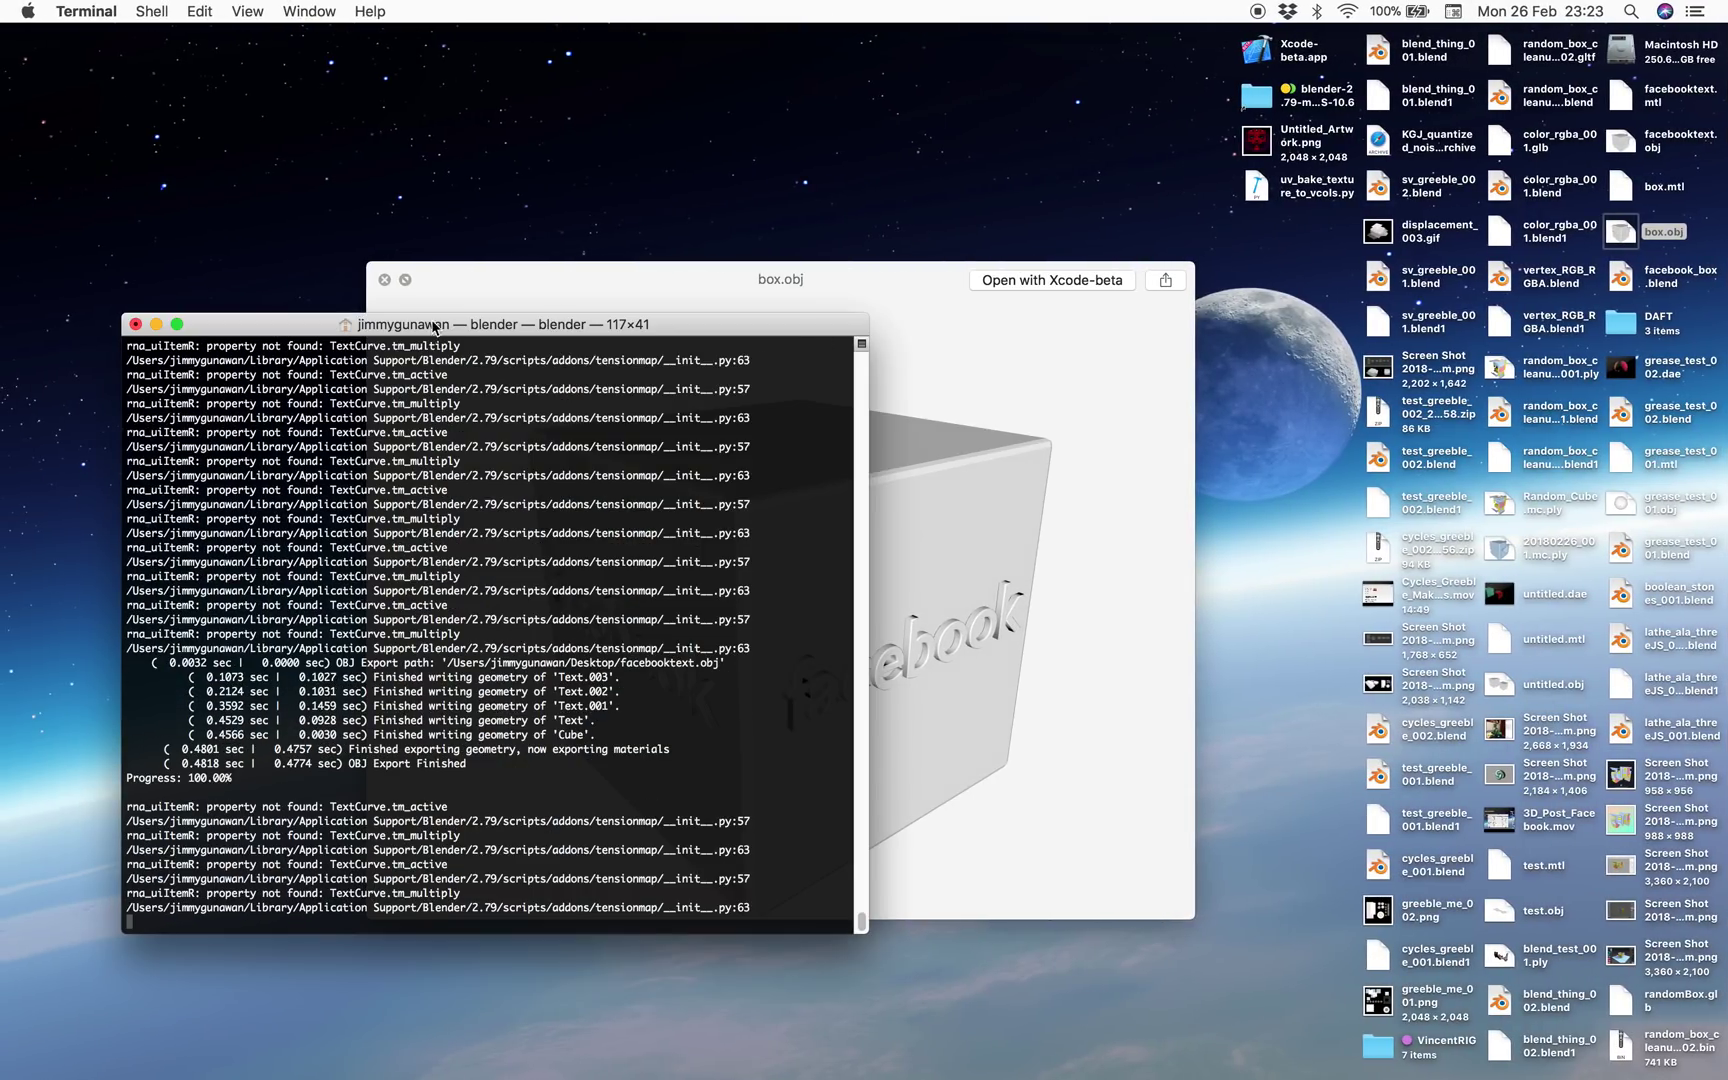
left_click(384, 280)
left_click(1624, 329)
double_click(1624, 329)
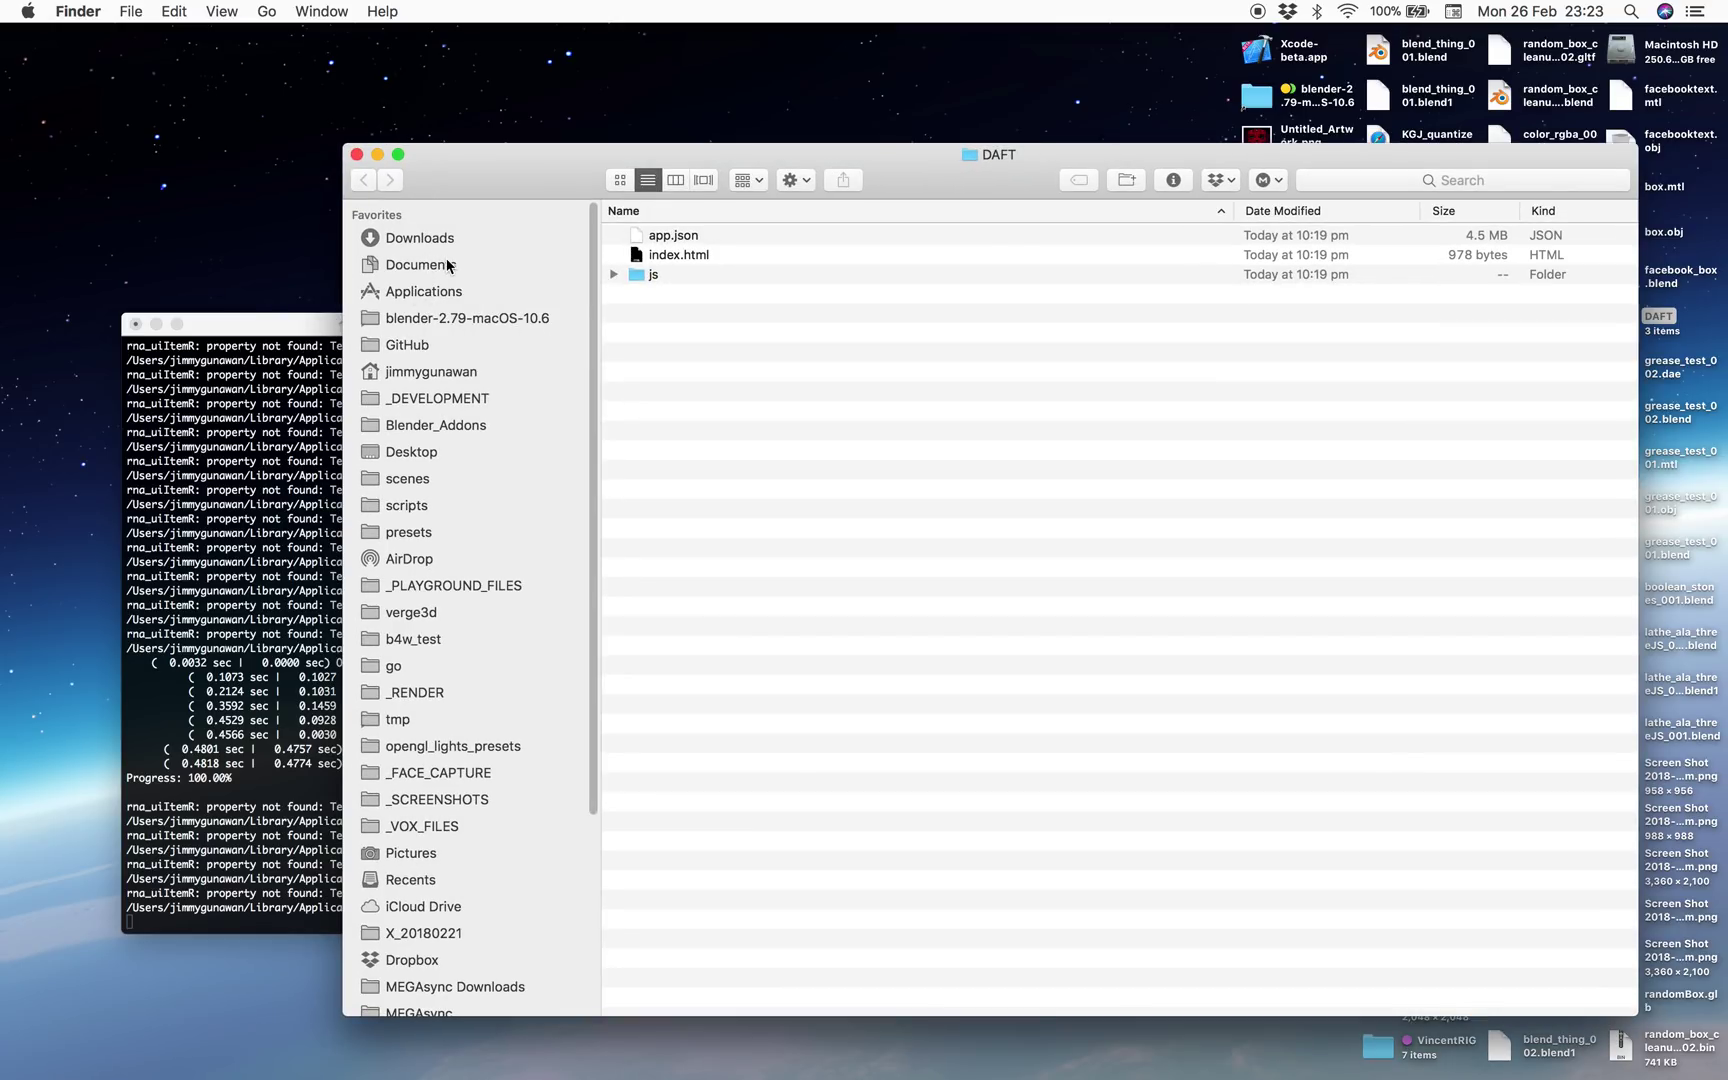
left_click(420, 238)
left_click_drag(571, 177, 480, 155)
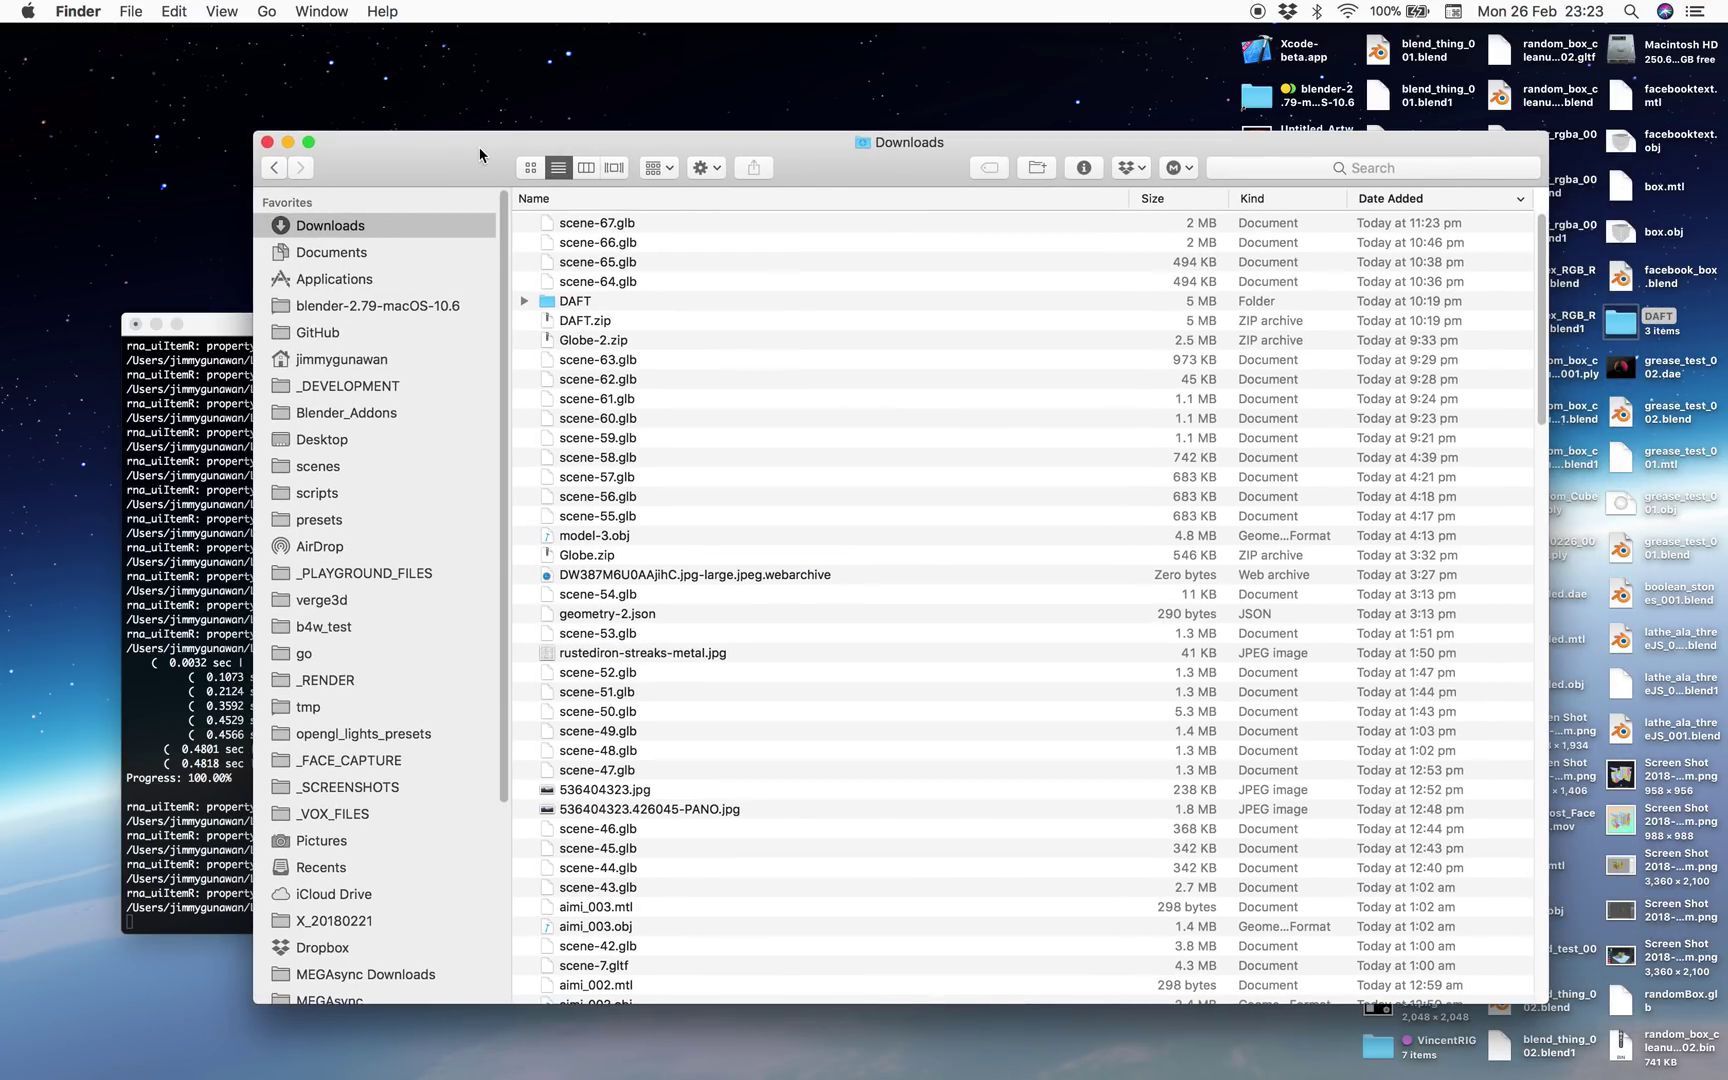
Add scene-67.glb from Downloads to the new Facebook post and inspect the cube in the 3D preview from several angles.
left_click_drag(613, 225, 729, 590)
key("ctrl+Right")
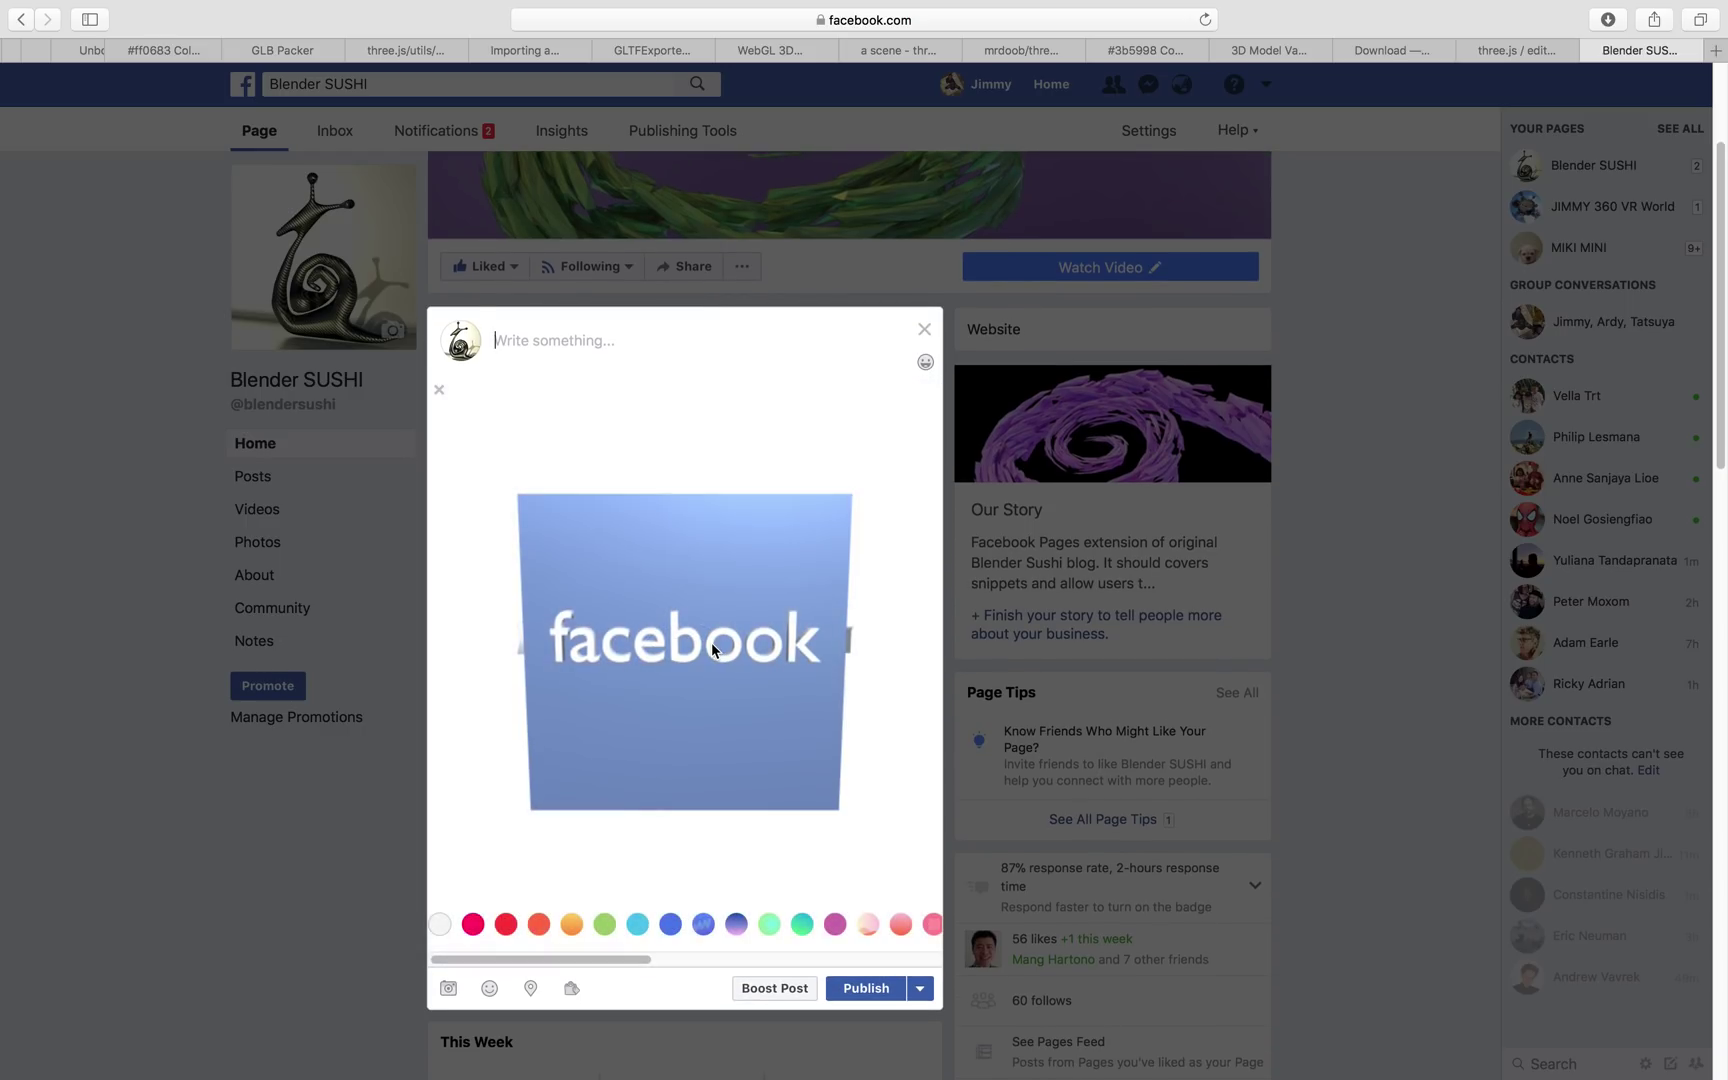
left_click_drag(748, 636, 620, 605)
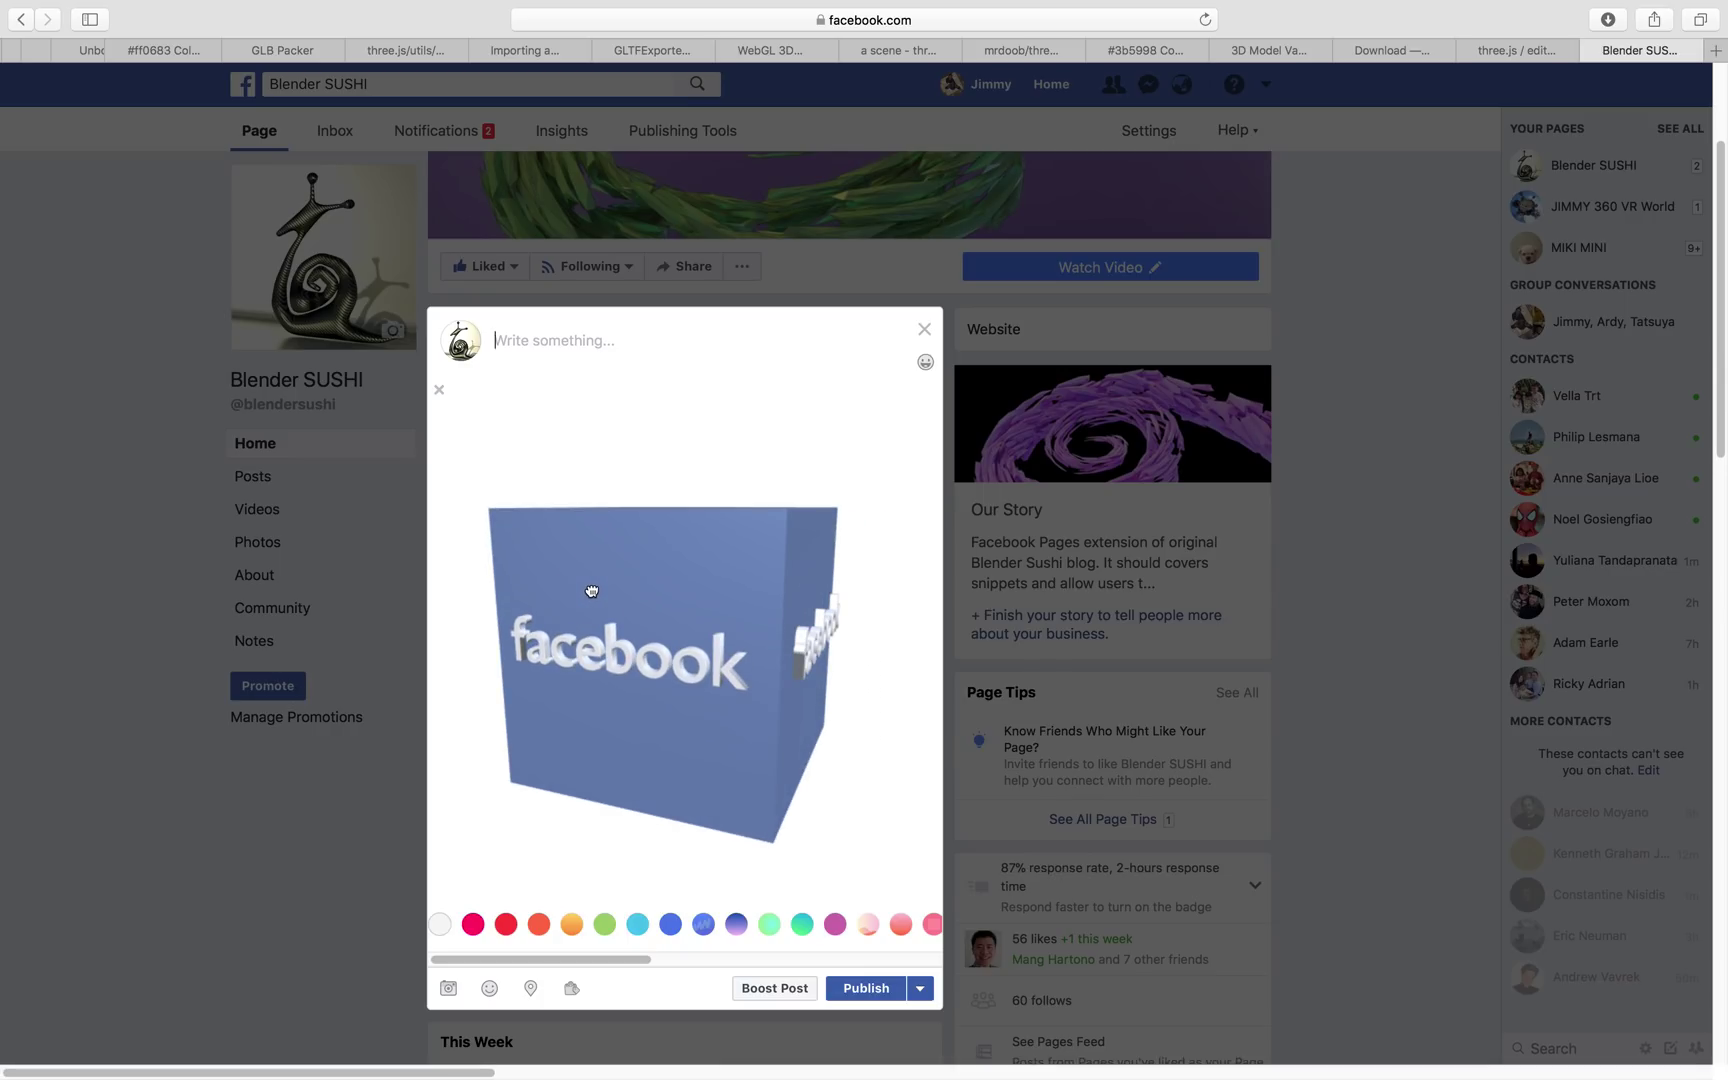
scroll(628, 608, "up", 3)
scroll(628, 608, "down", 5)
left_click_drag(706, 515, 662, 486)
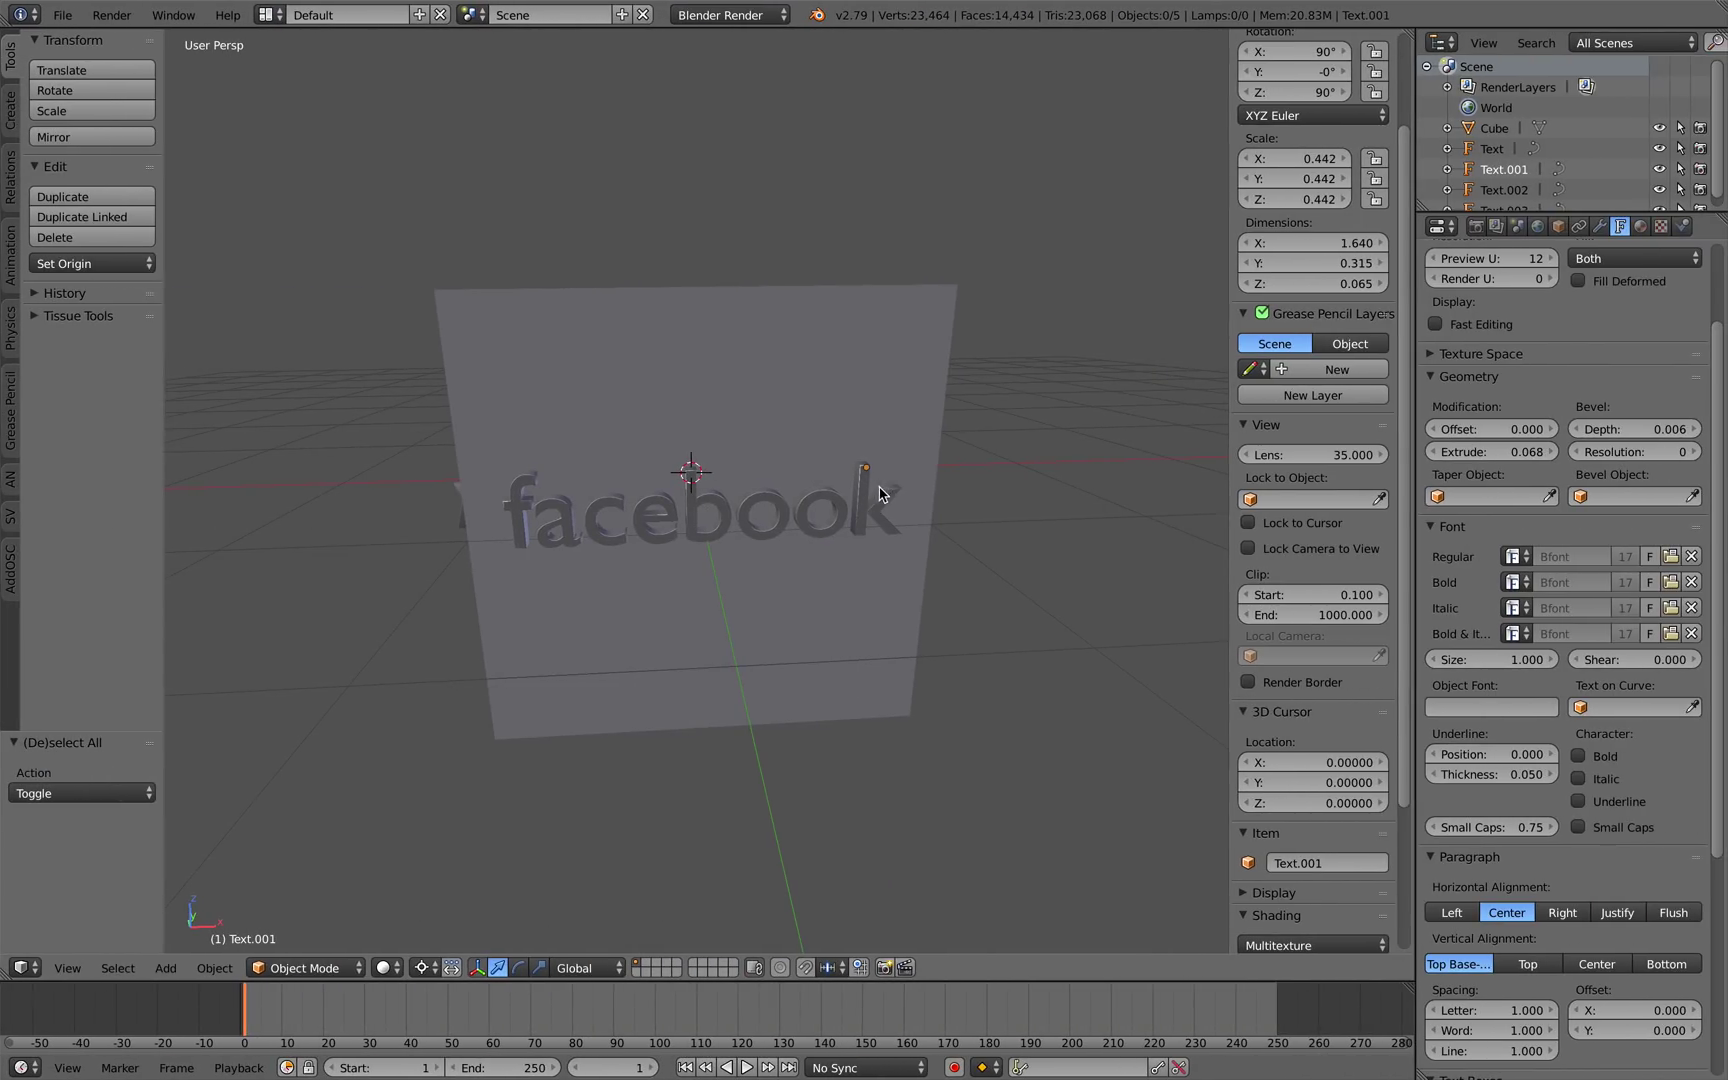
Switch to Blender and save the cube scene on the Desktop as facebook_box_demo.blend.
middle_click_drag(675, 482, 840, 538)
key("ctrl+s")
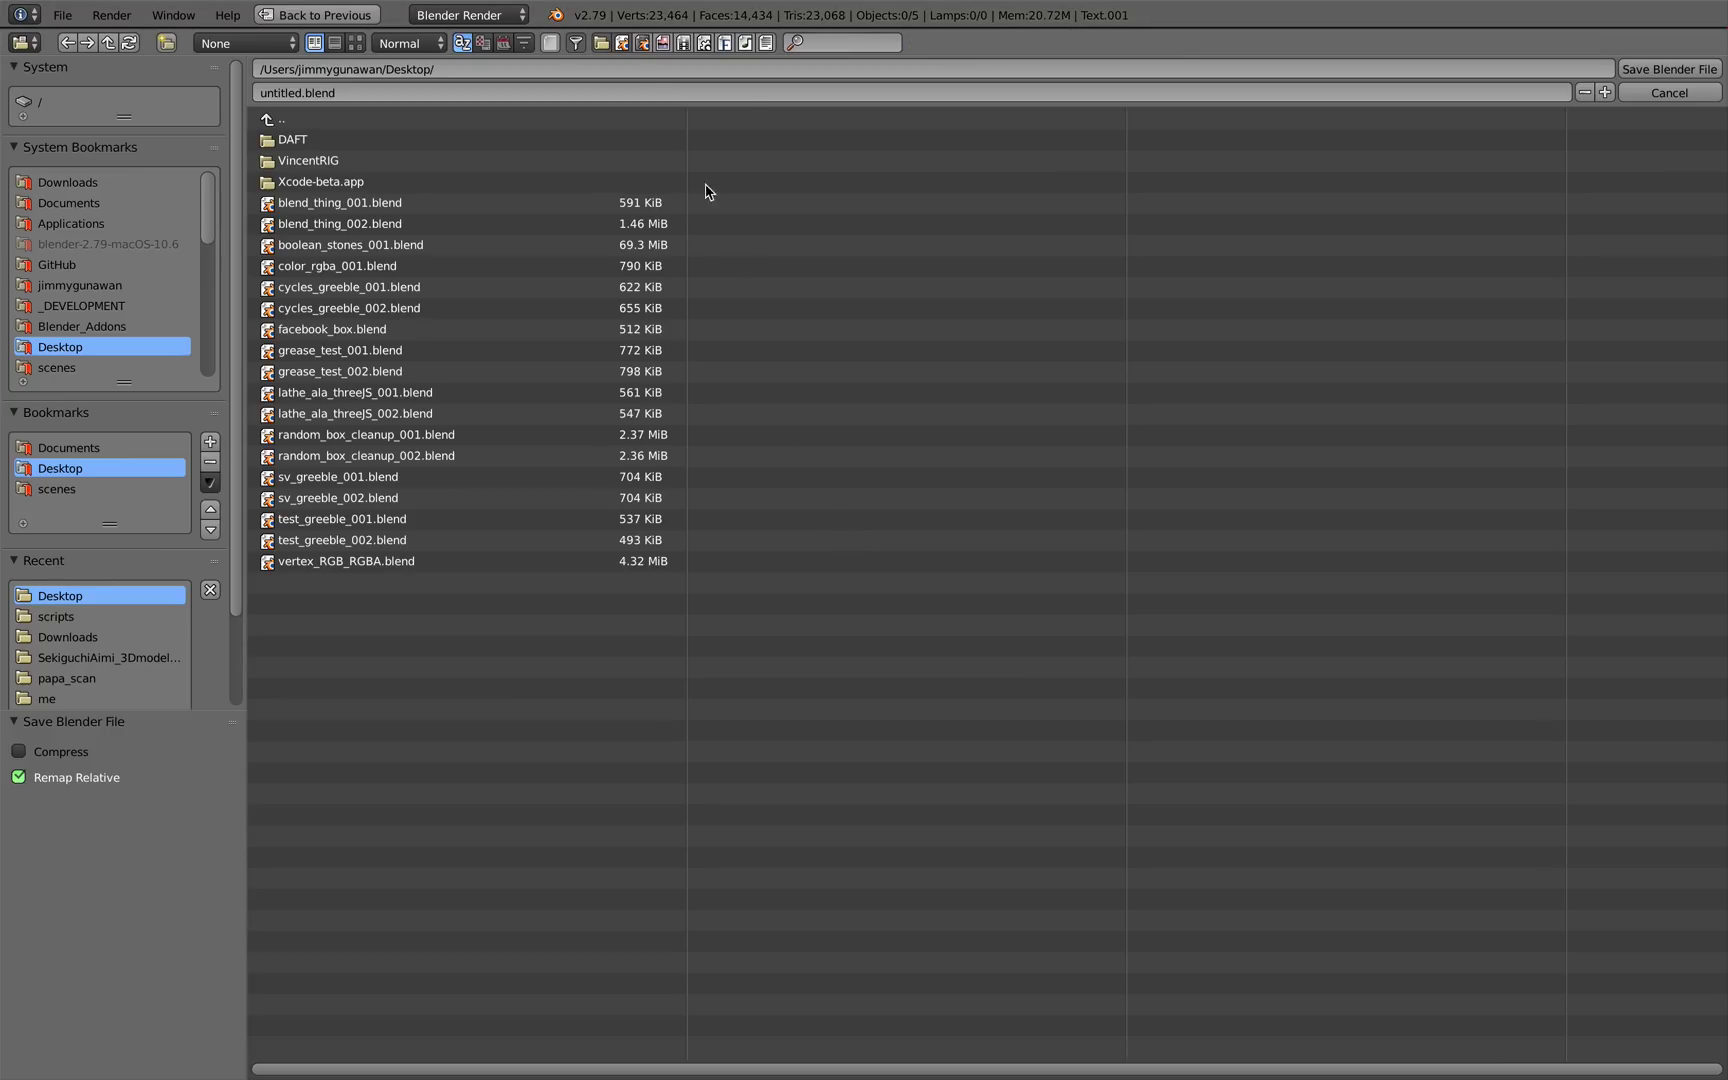
left_click(285, 91)
type("facebook_box_demo")
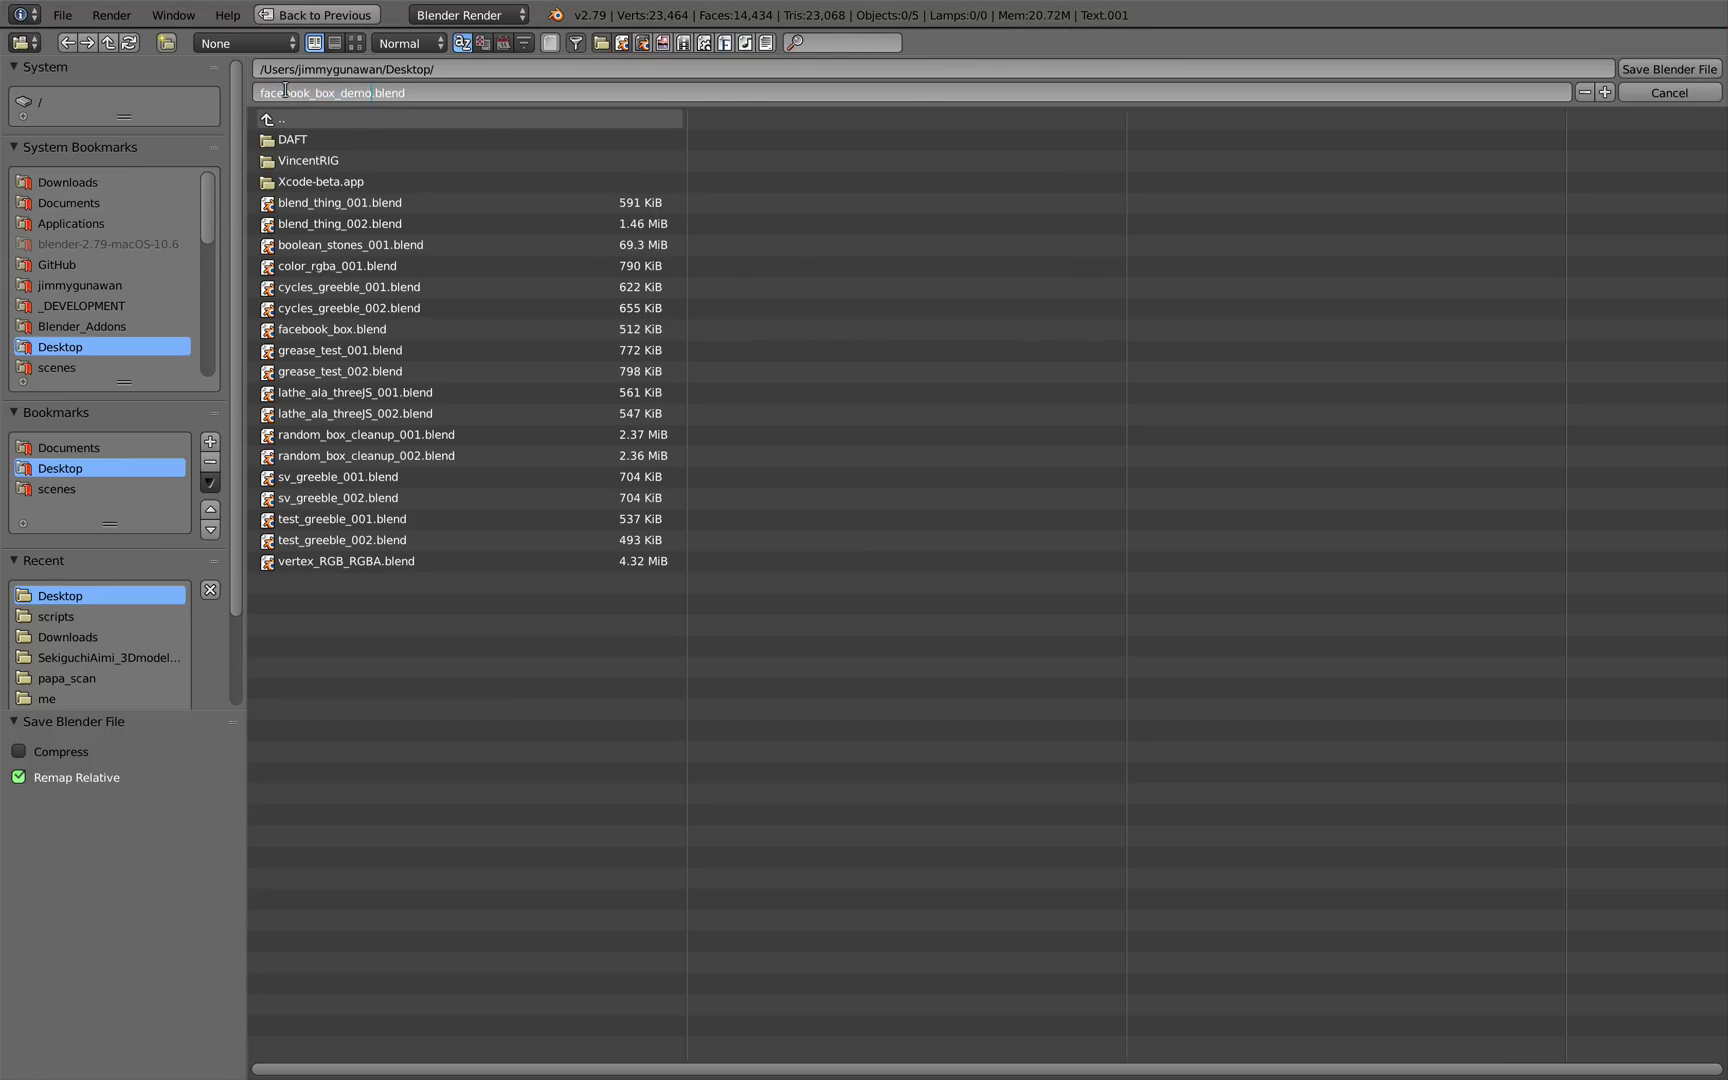
key("Return")
left_click(1669, 68)
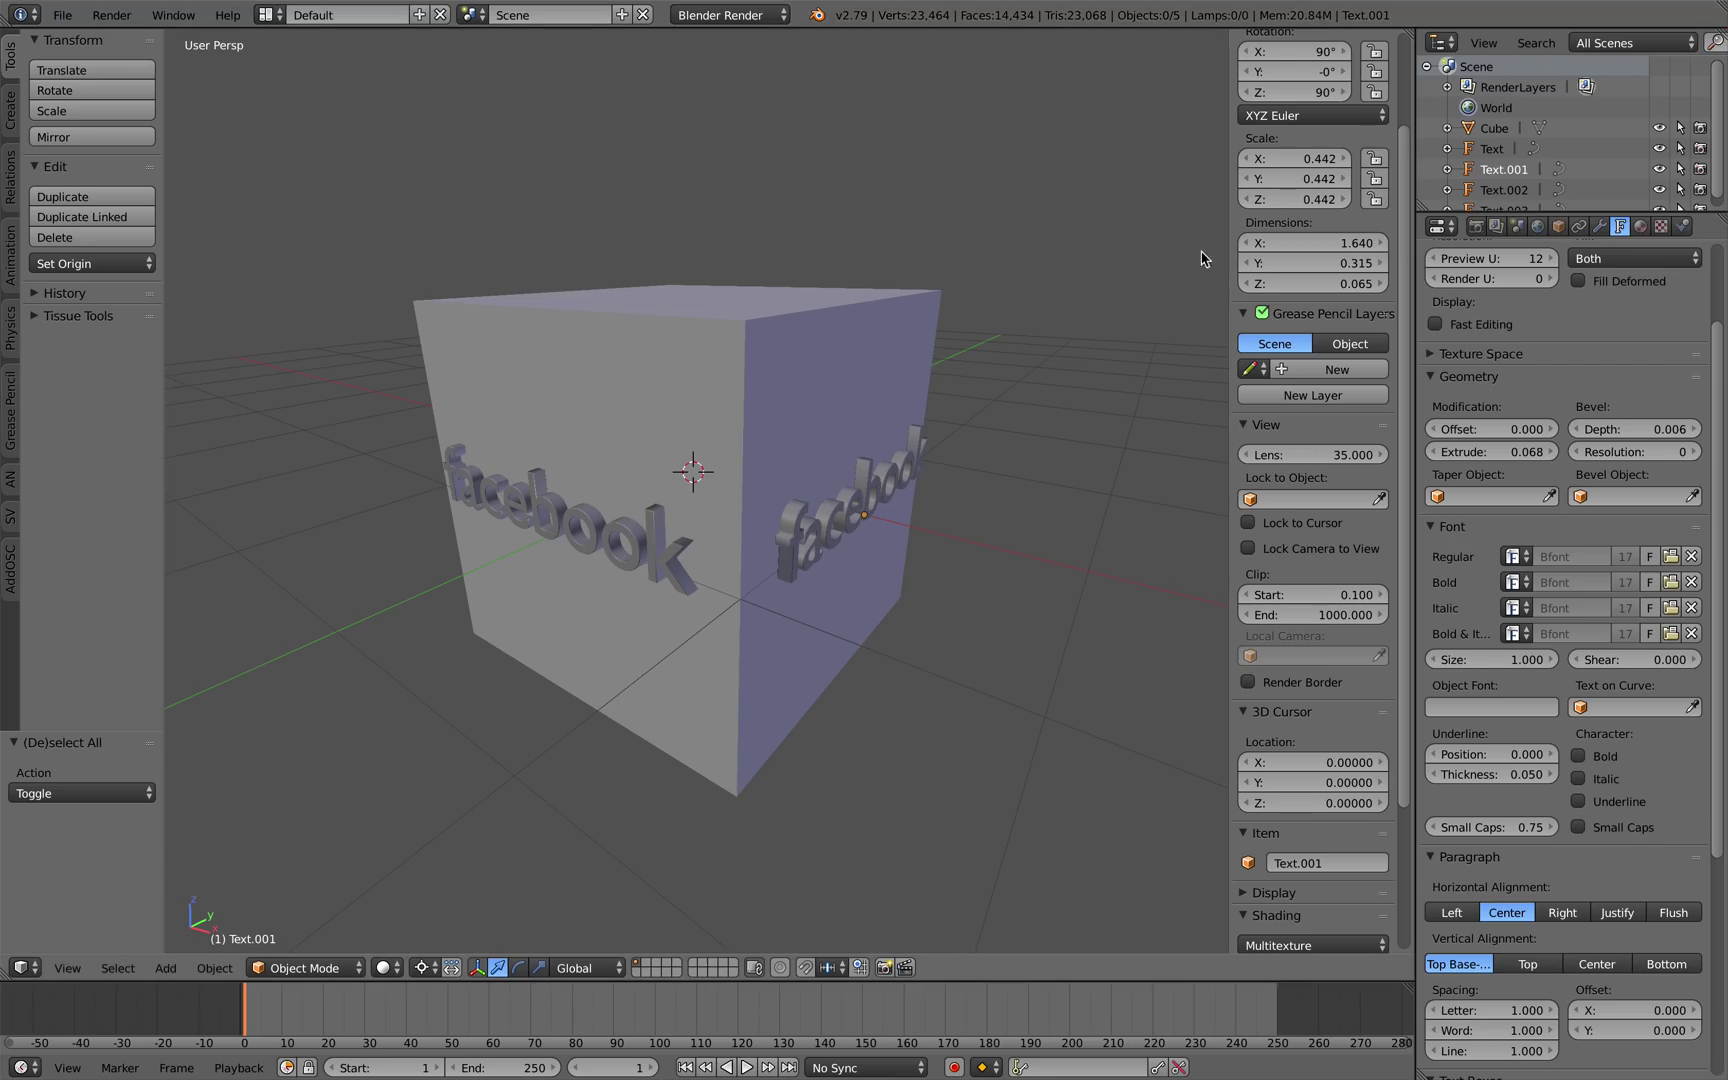
Add a Bevel modifier to the cube with 3 segments and a width of 0.0552.
right_click(806, 343)
mouse_move(806, 343)
middle_mouse_down()
mouse_move(891, 320)
mouse_move(771, 339)
mouse_move(792, 342)
middle_mouse_up()
left_click(1640, 227)
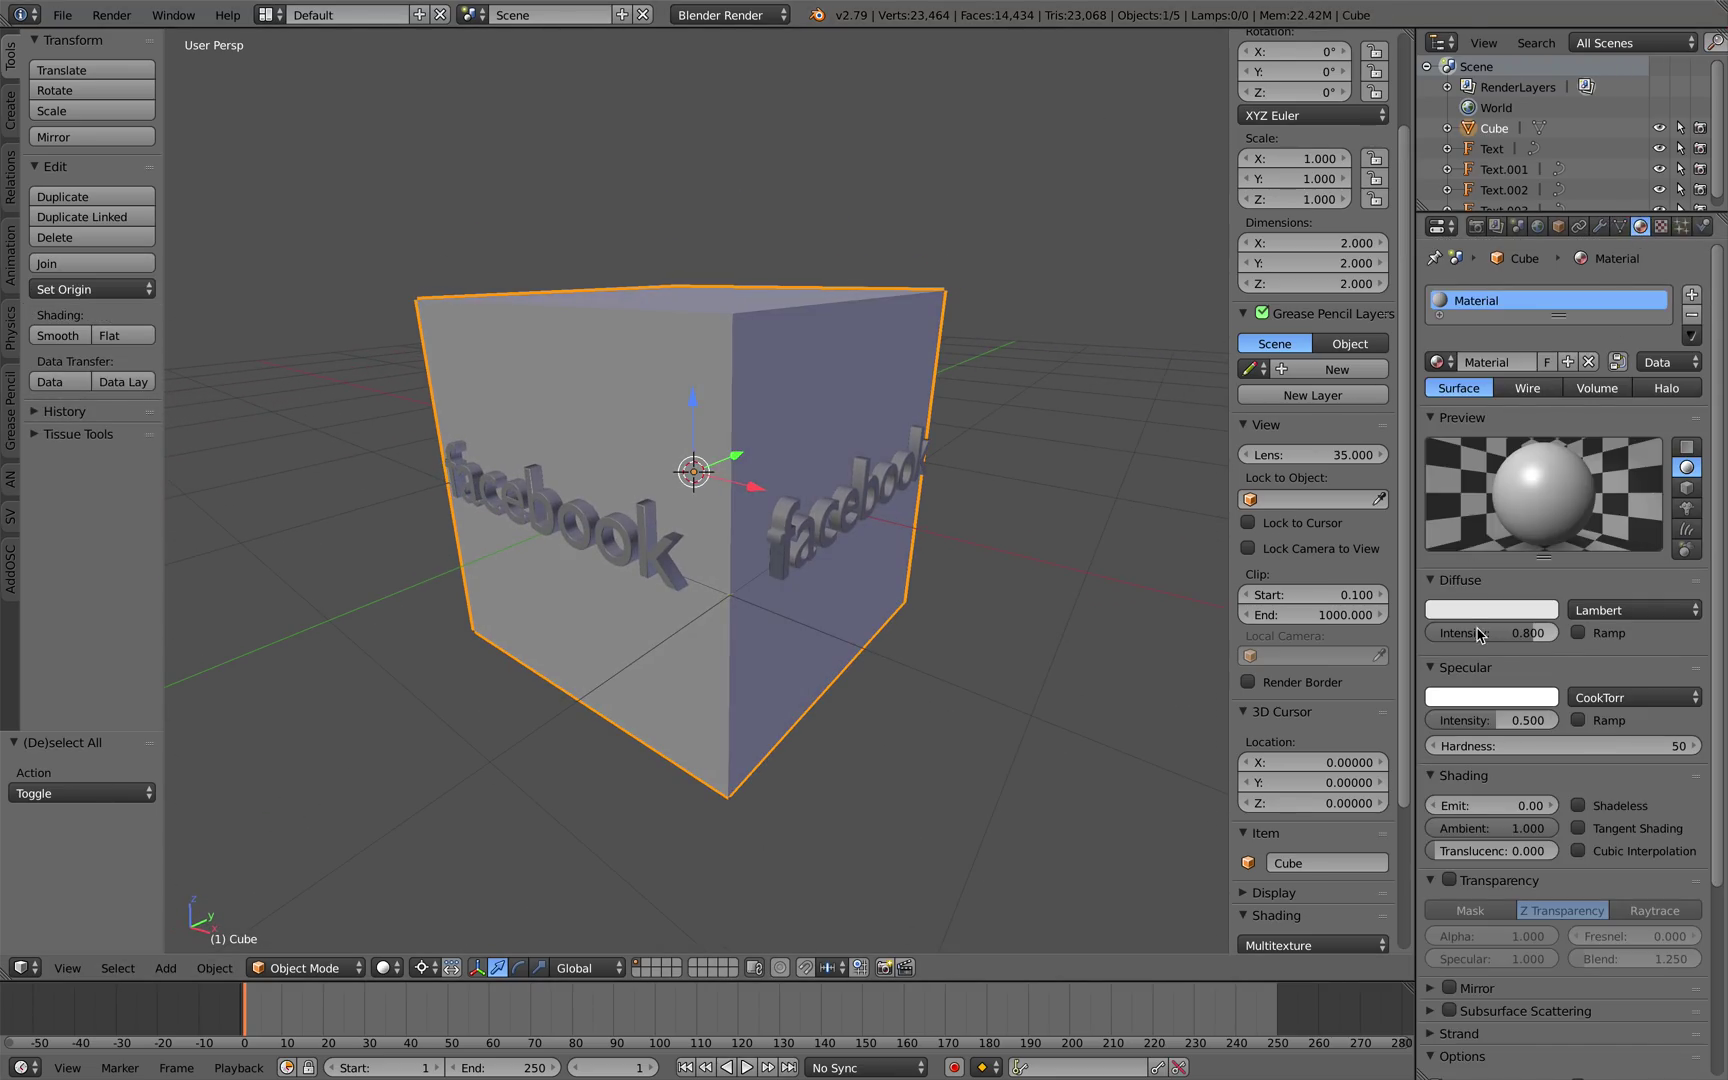
left_click(1601, 227)
left_click(1475, 295)
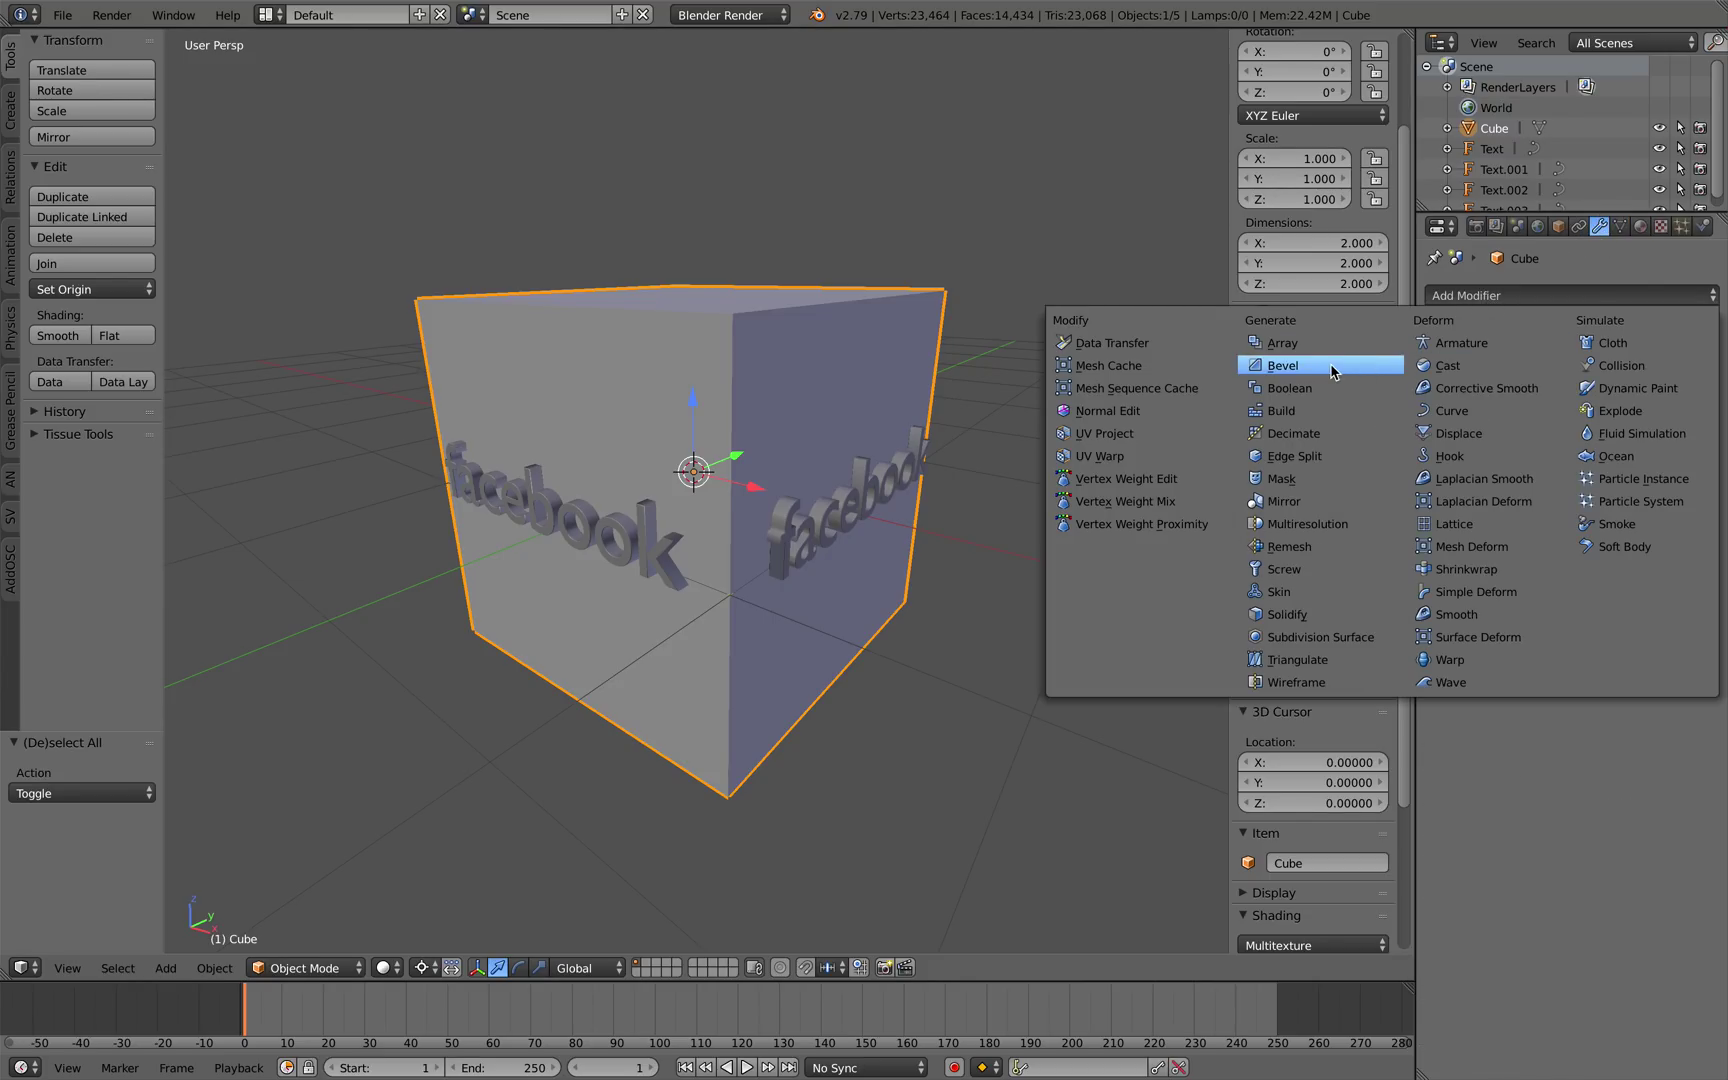
left_click(1331, 366)
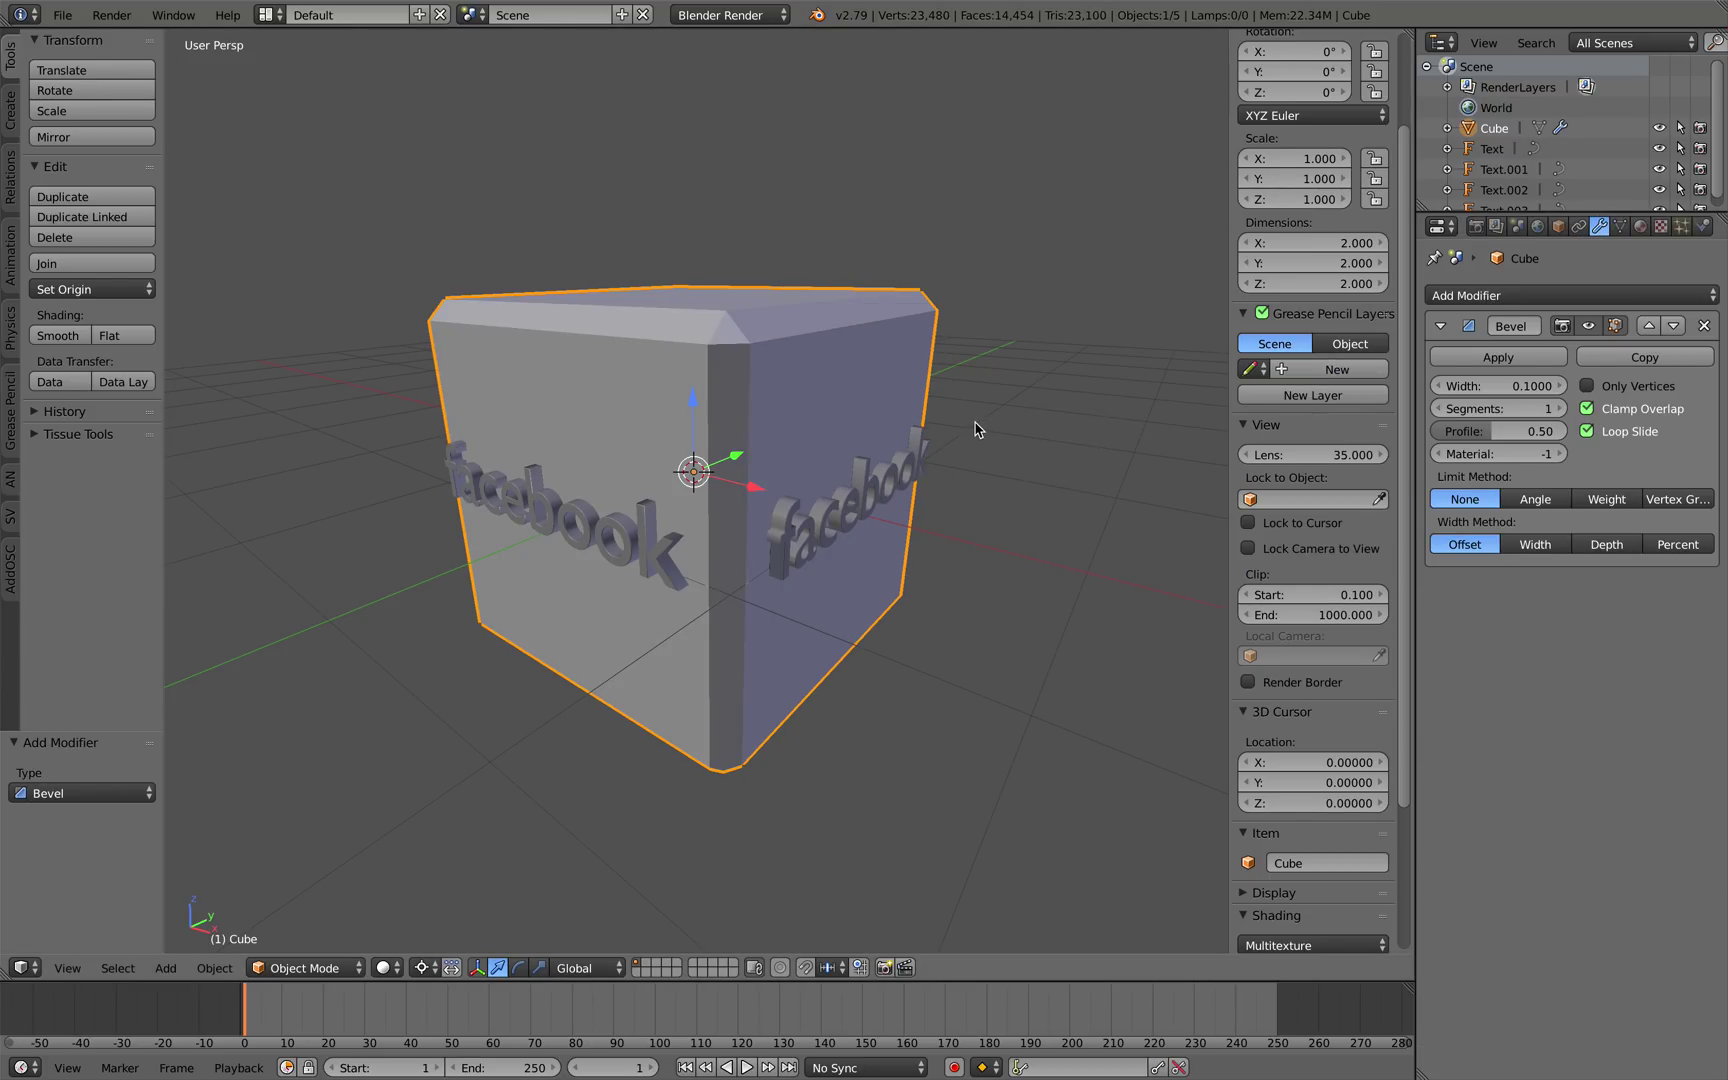
left_click(1561, 409)
left_click(1561, 409)
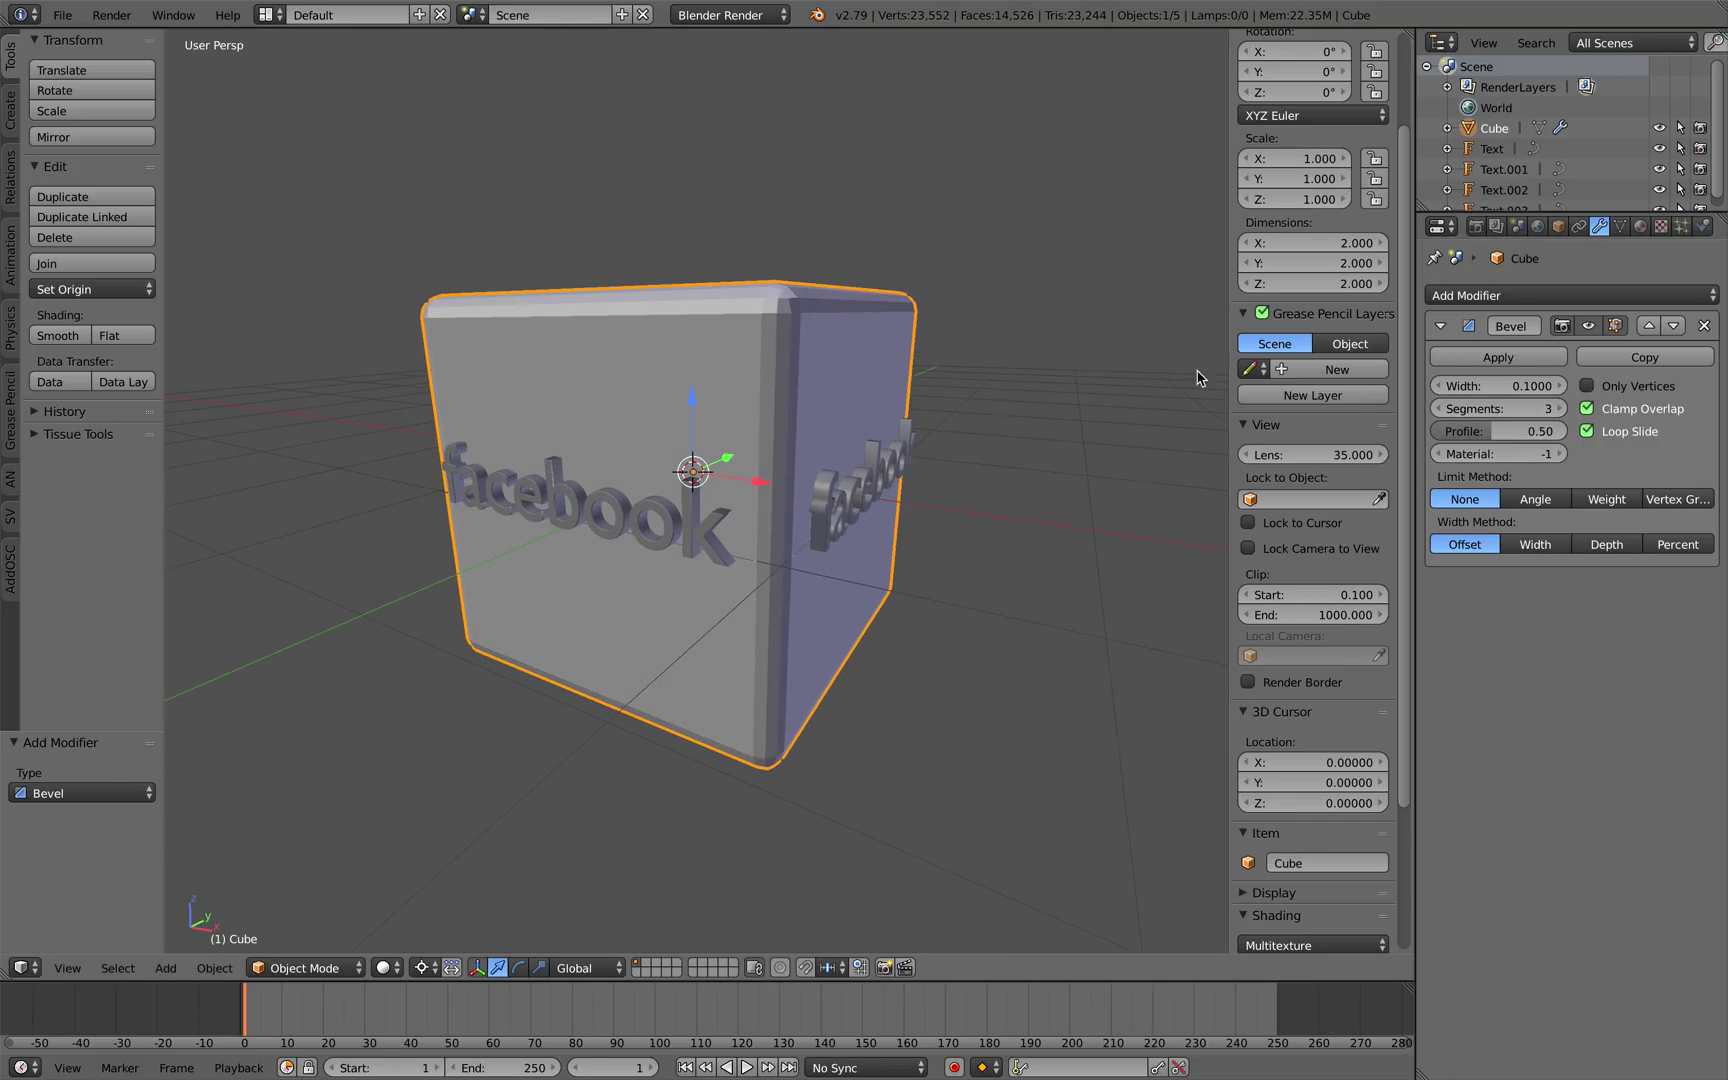
left_click_drag(1500, 385, 1455, 385)
Apply Shade Smooth to the beveled cube.
middle_click_drag(880, 405, 815, 413)
right_click(812, 413)
right_click(815, 413)
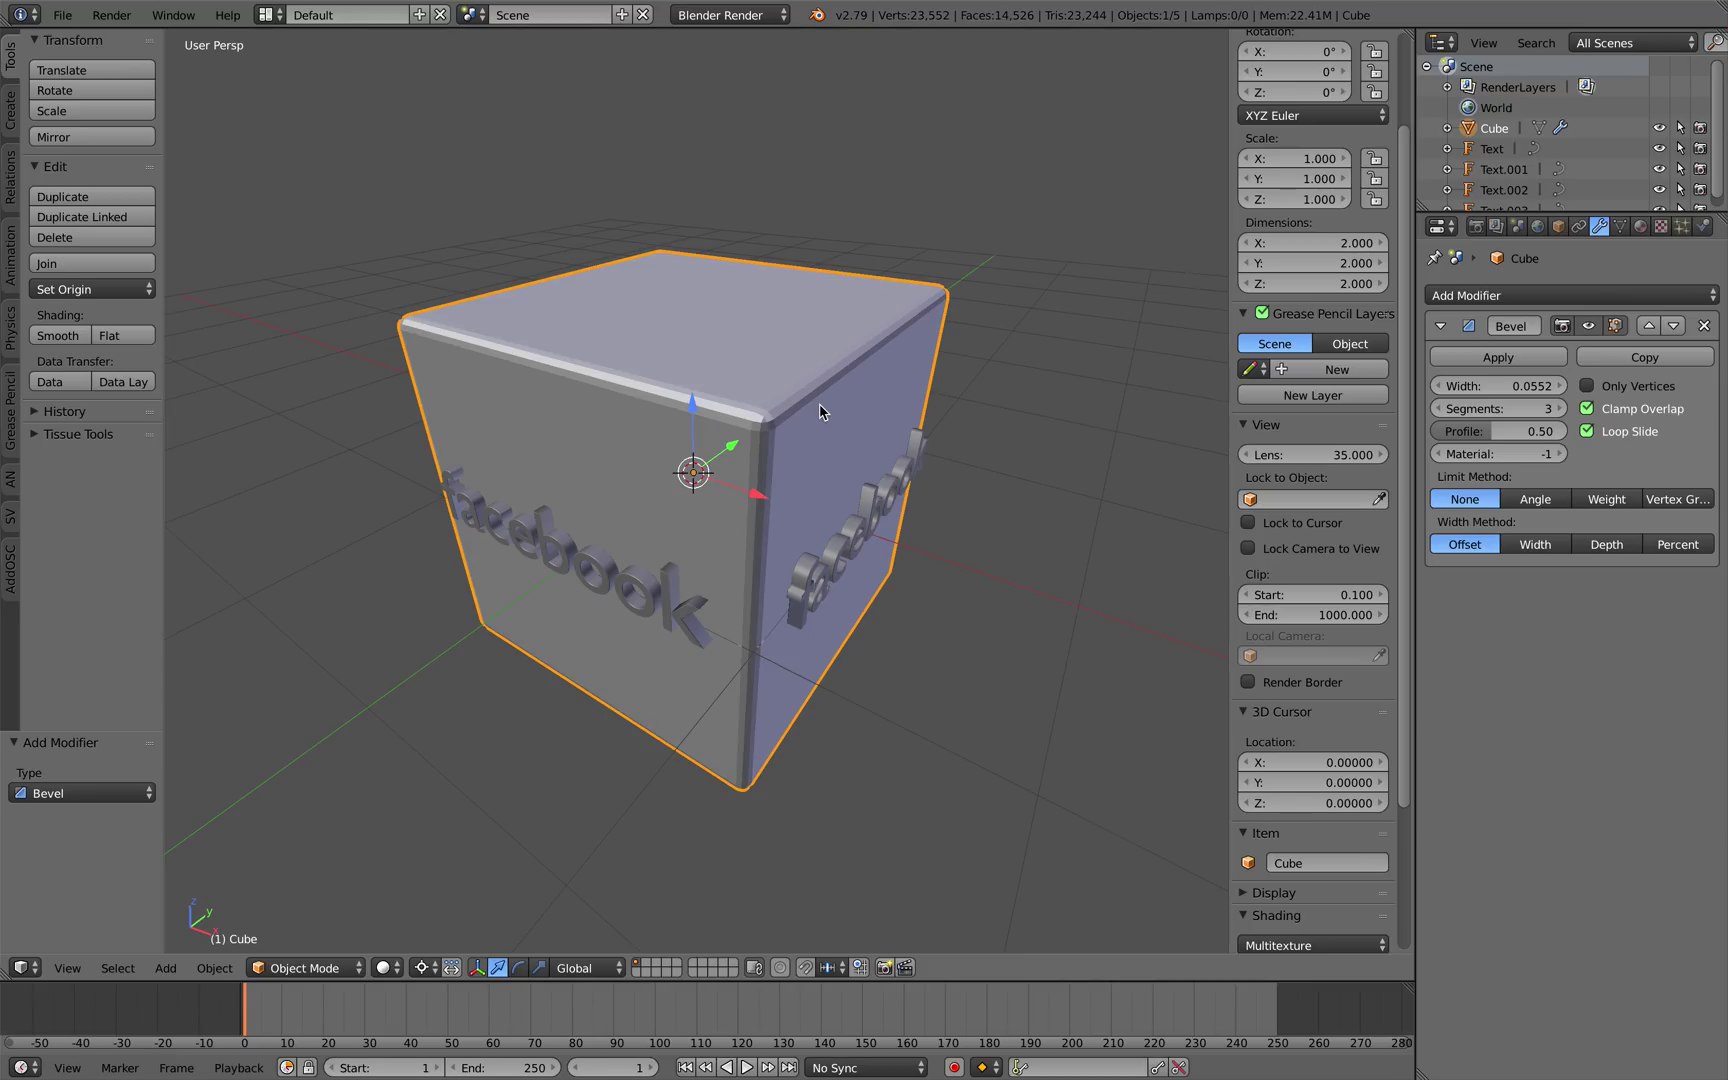
key("space")
type("smoo")
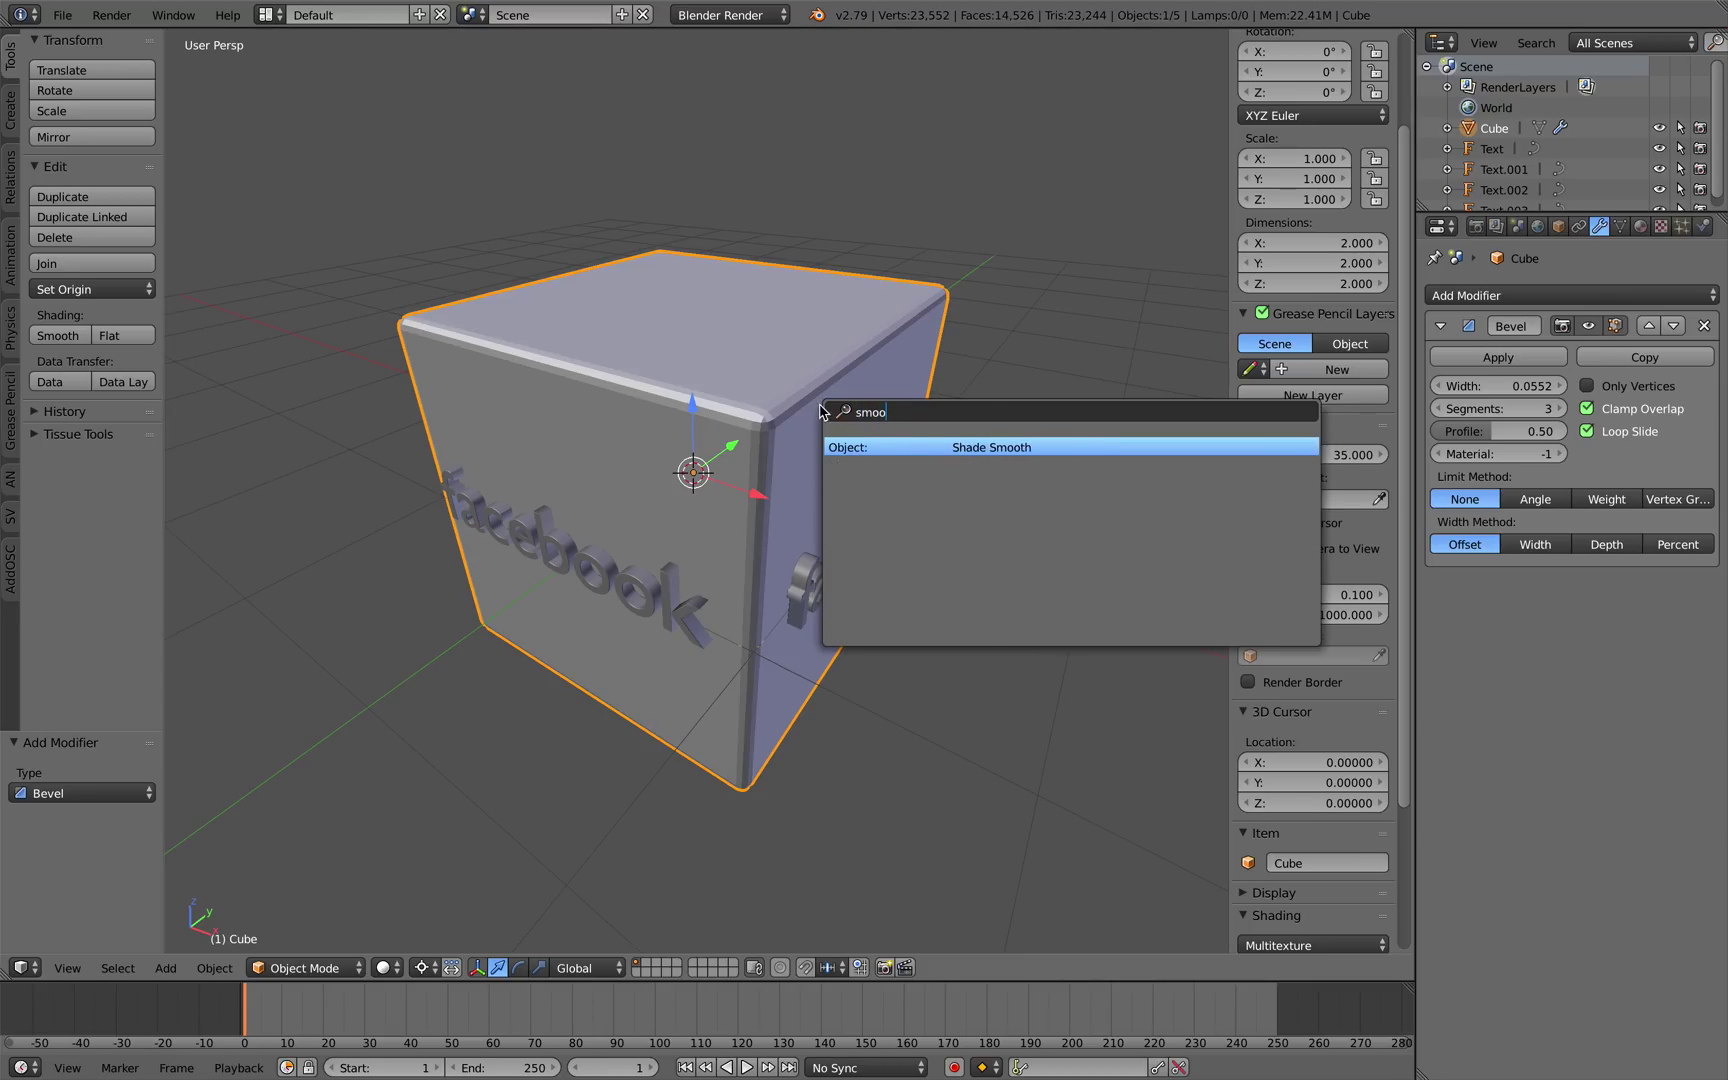
key("Return")
Set the front facebook text's bevel depth to 0.014 and bevel resolution to 1, and clear the selection.
middle_click_drag(822, 413, 796, 440)
right_click(798, 457)
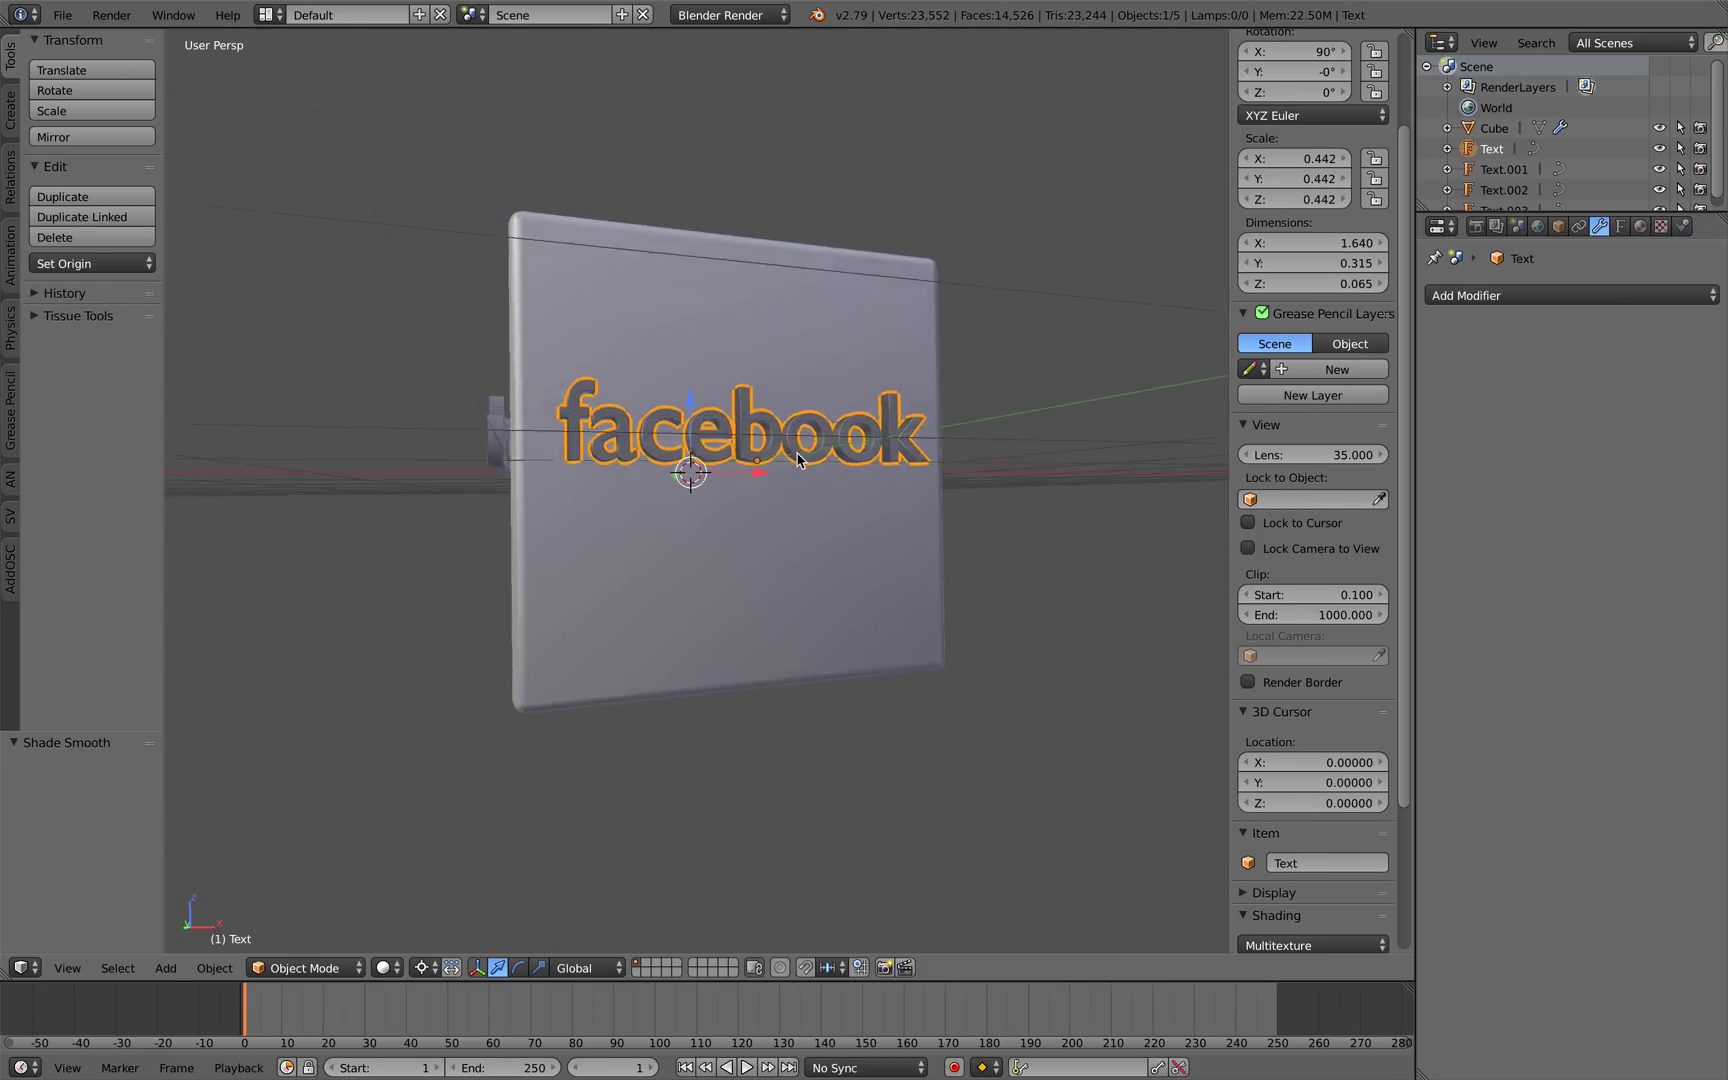
scroll(800, 460, "up", 3)
scroll(805, 465, "down", 2)
scroll(812, 447, "up", 1)
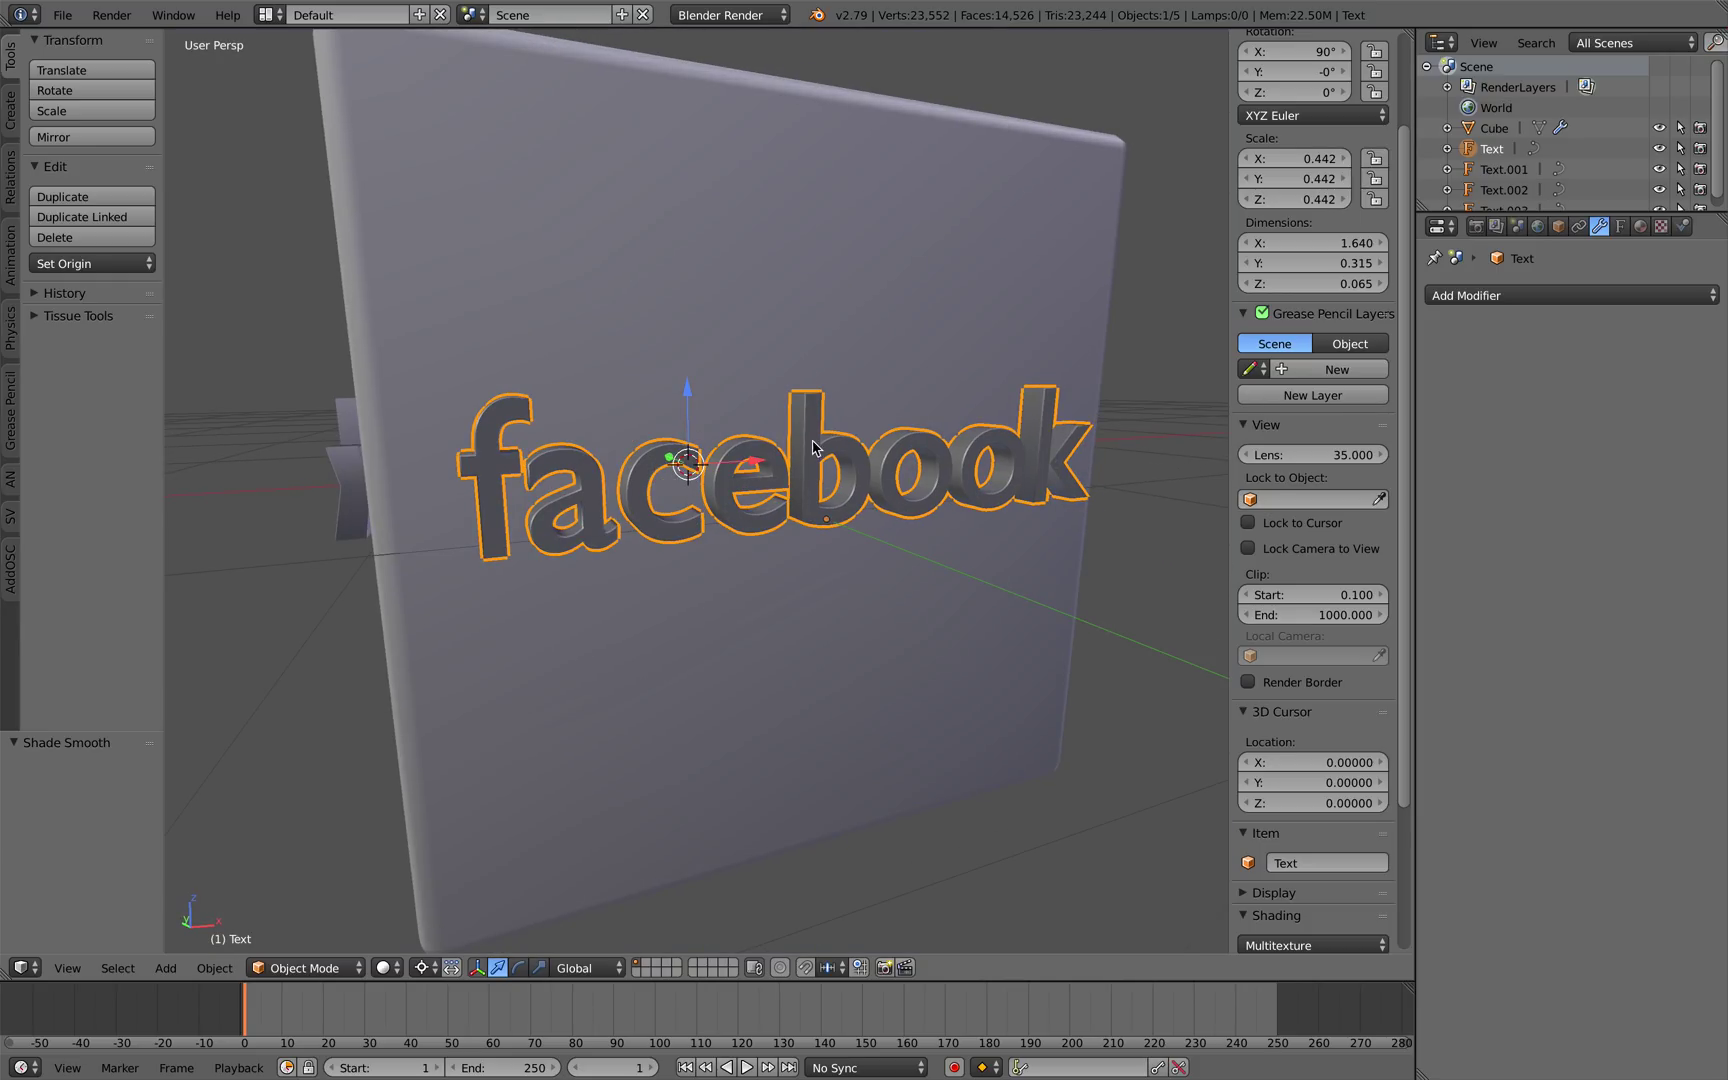
left_click(1620, 226)
left_click_drag(1631, 445, 1634, 429)
left_click(1695, 452)
middle_click_drag(1050, 500, 980, 430)
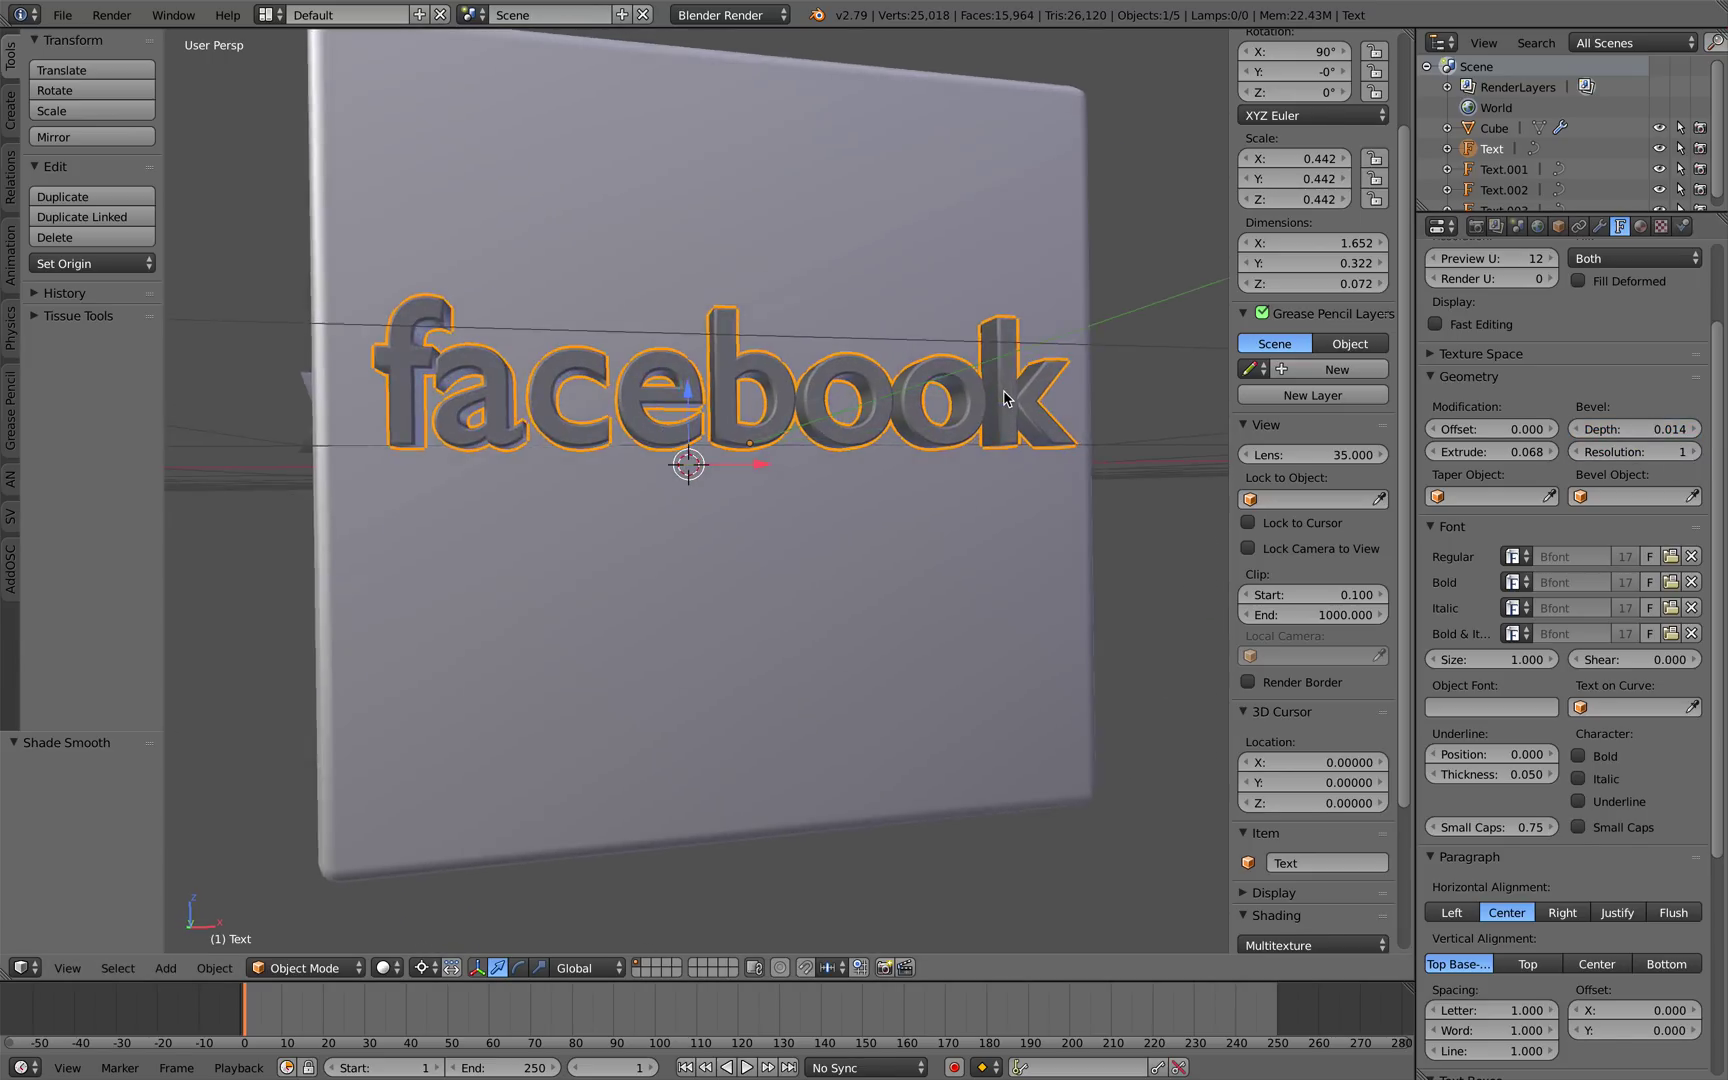
scroll(985, 422, "up", 3)
scroll(988, 440, "down", 6)
key("a")
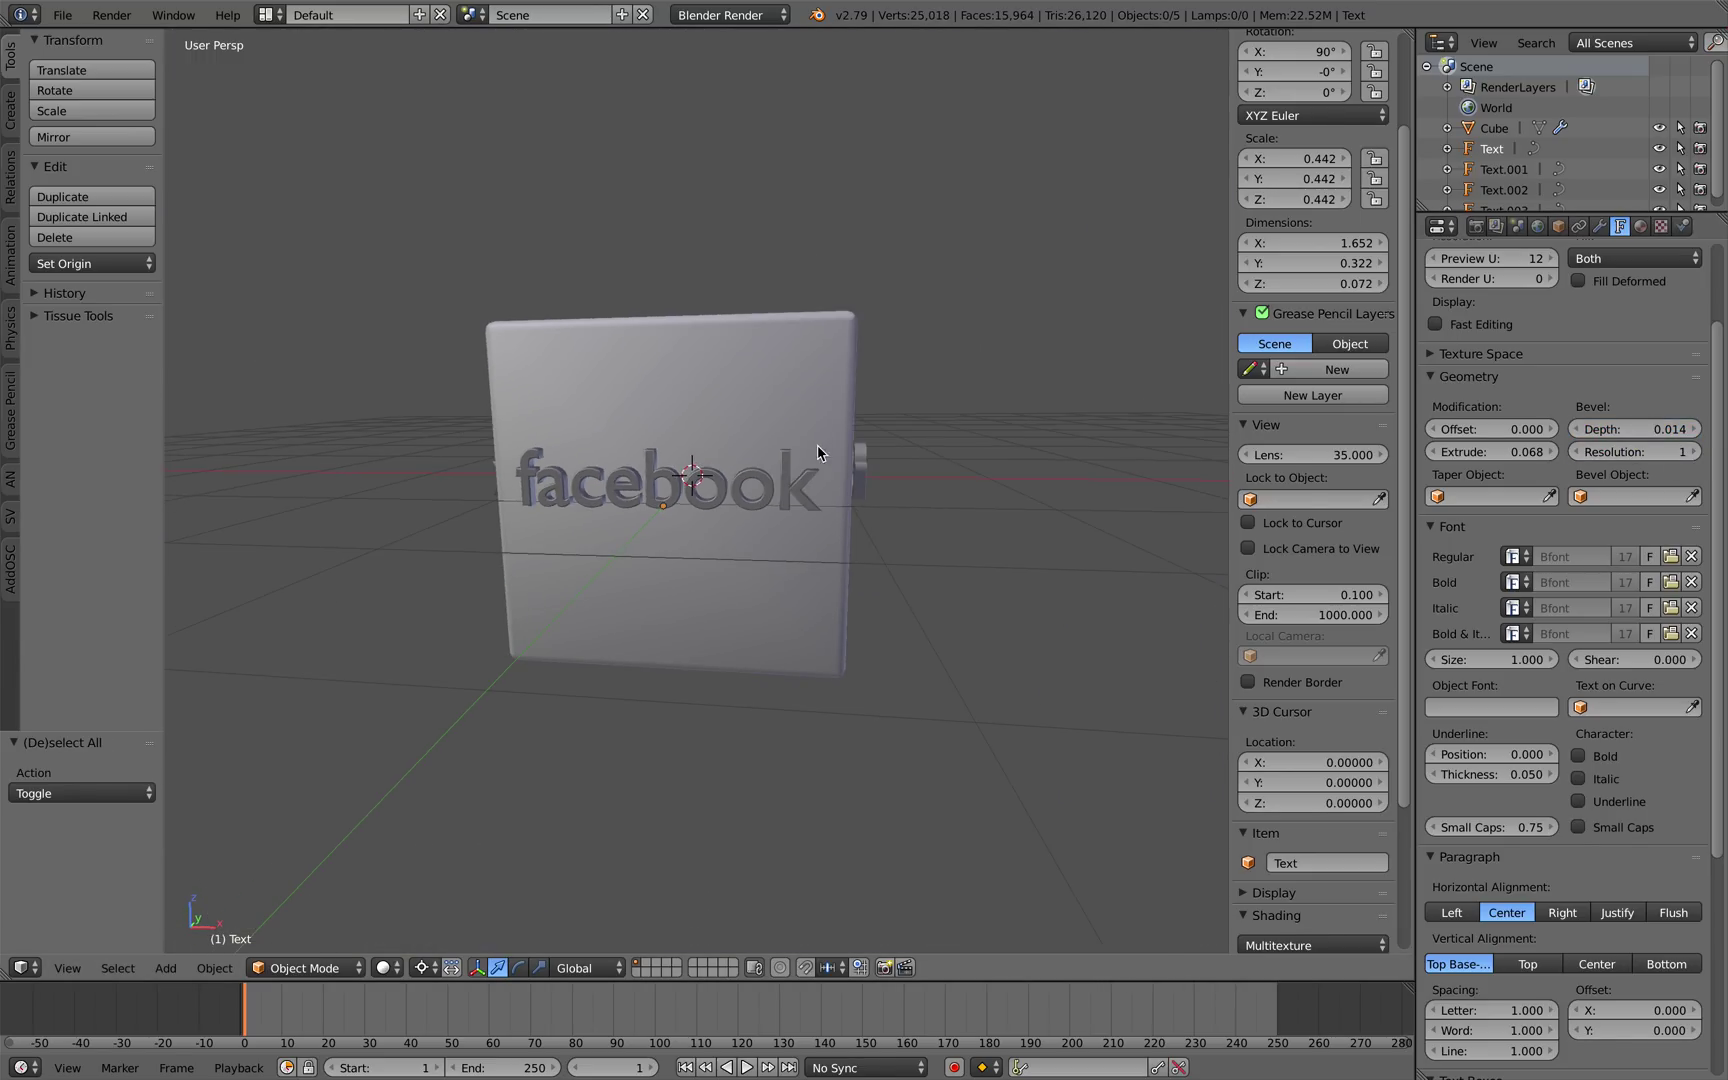
middle_click_drag(864, 467, 767, 452)
left_click(62, 15)
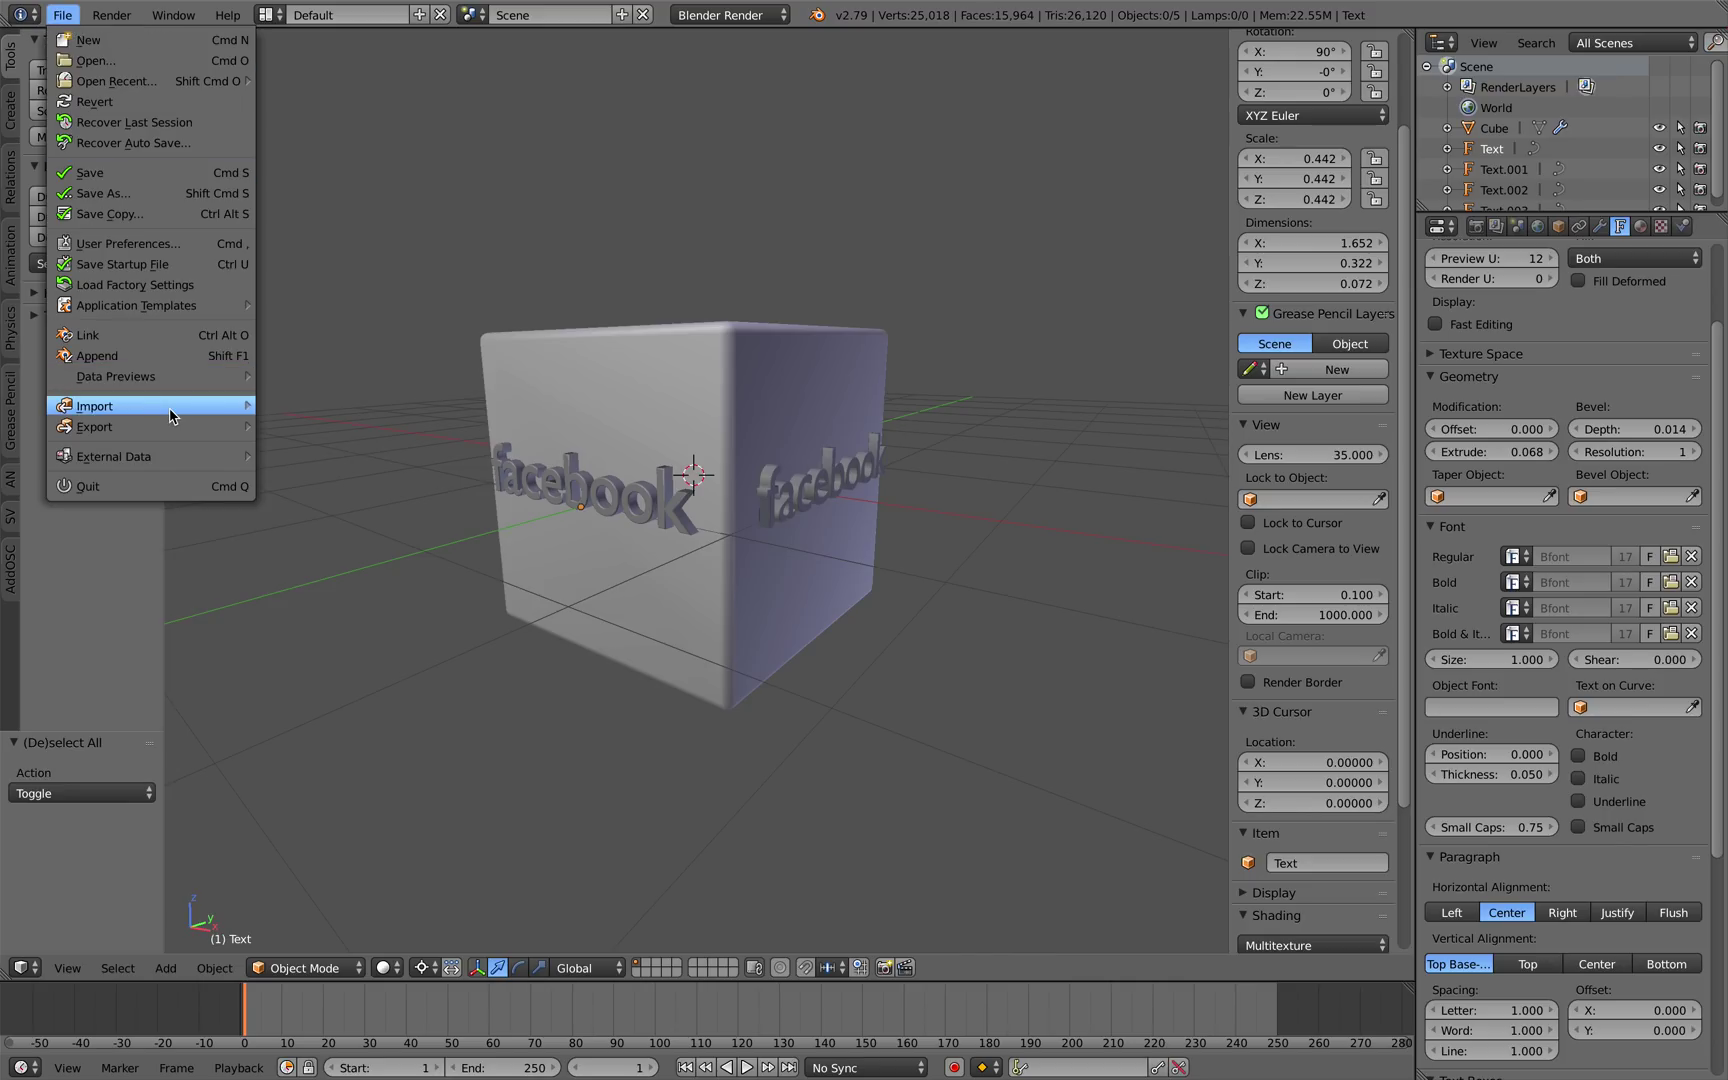
mouse_move(172, 426)
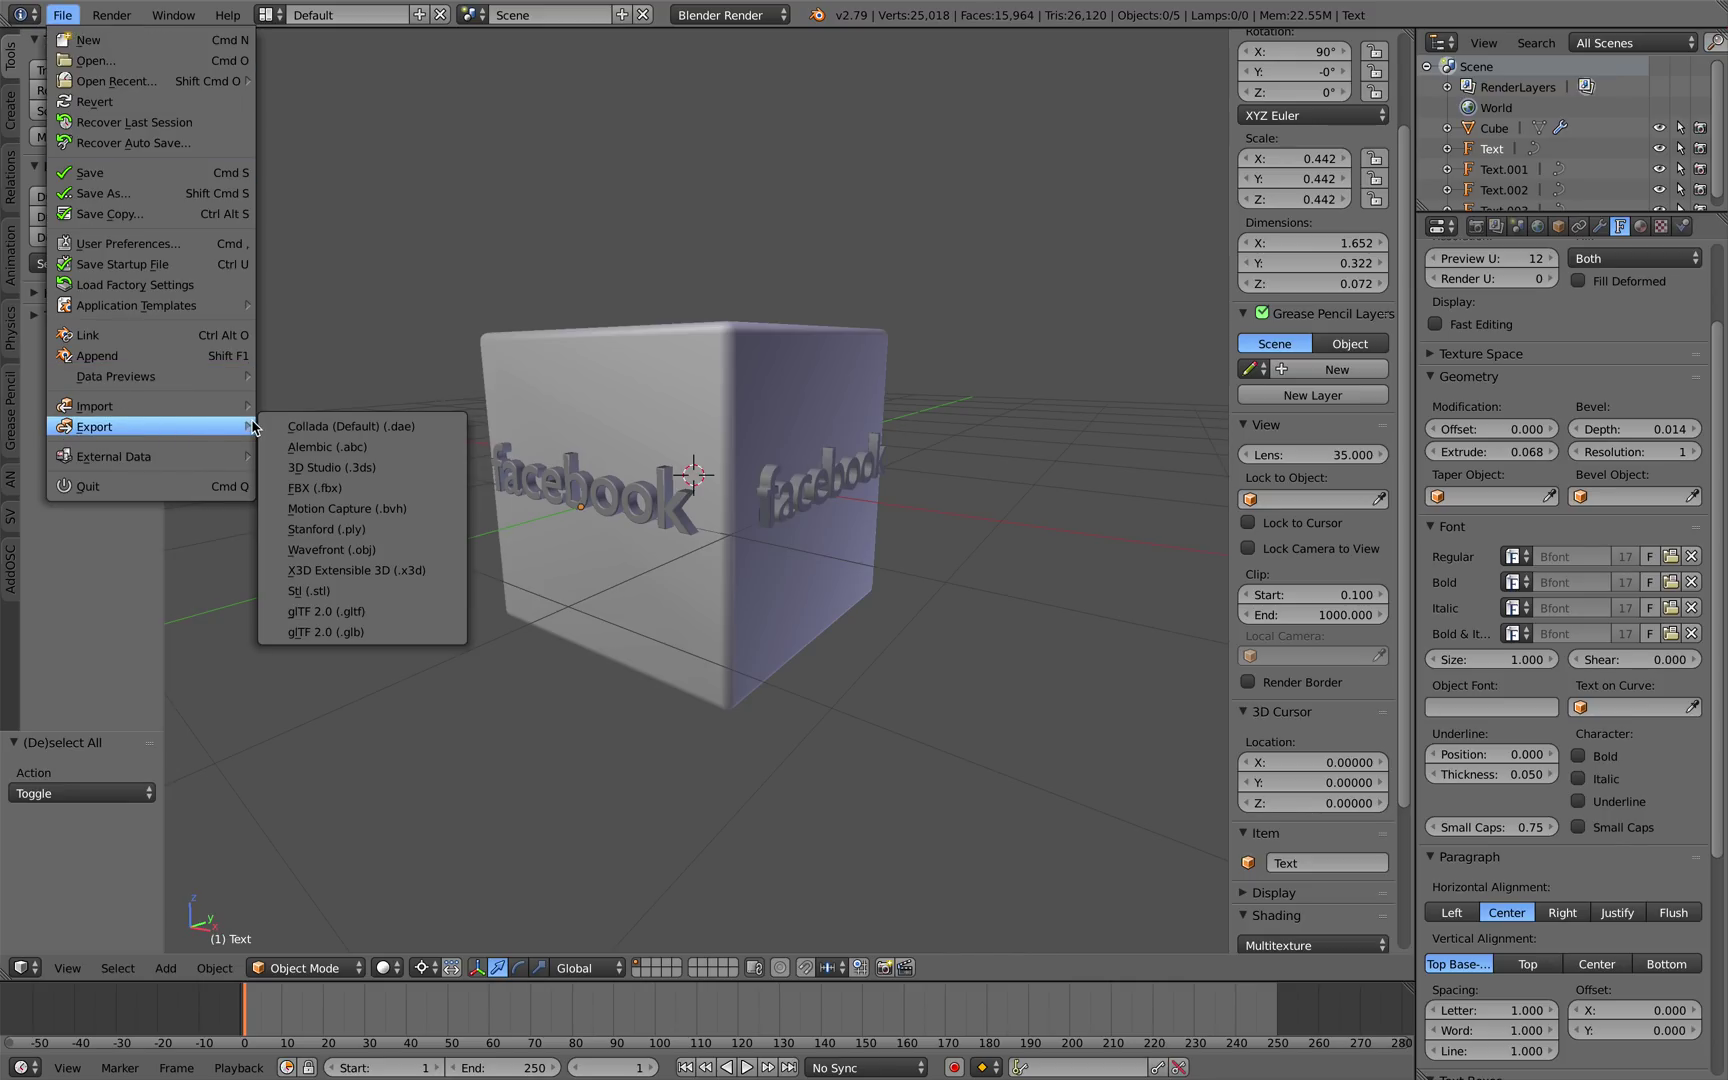
left_click(575, 352)
Rename the cube's material as box.
right_click(600, 400)
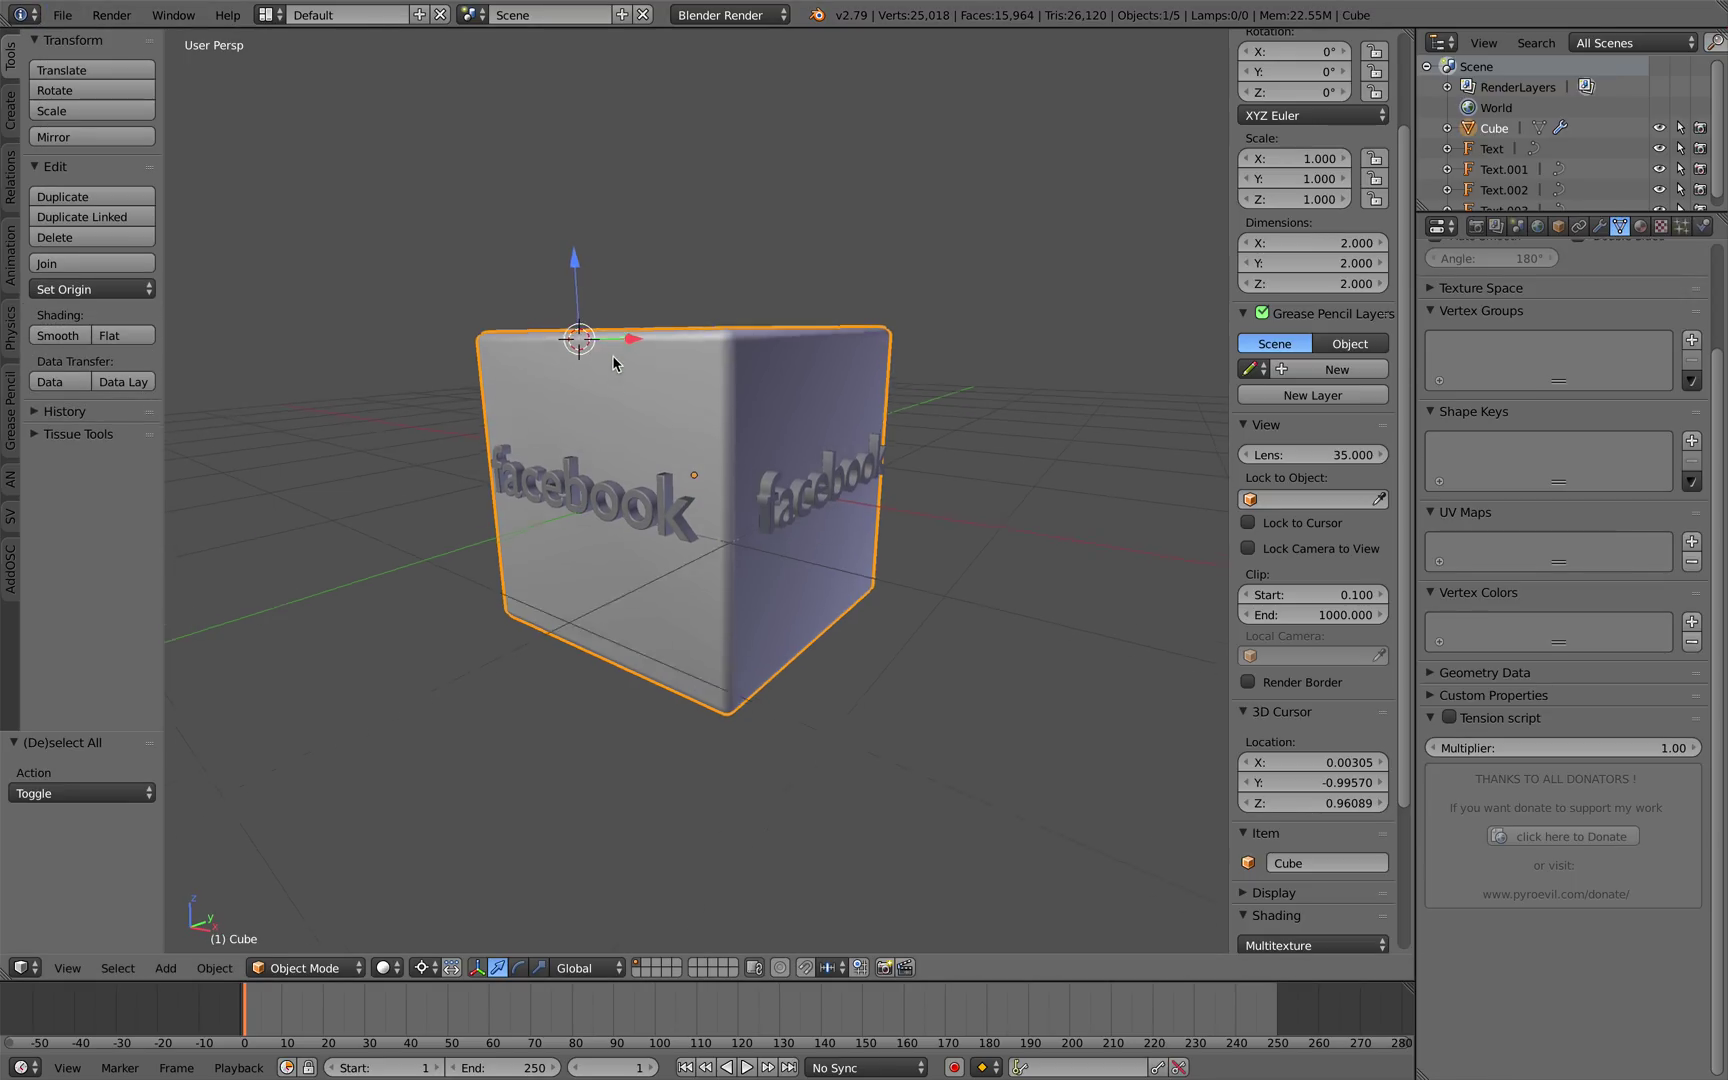
left_click(1640, 227)
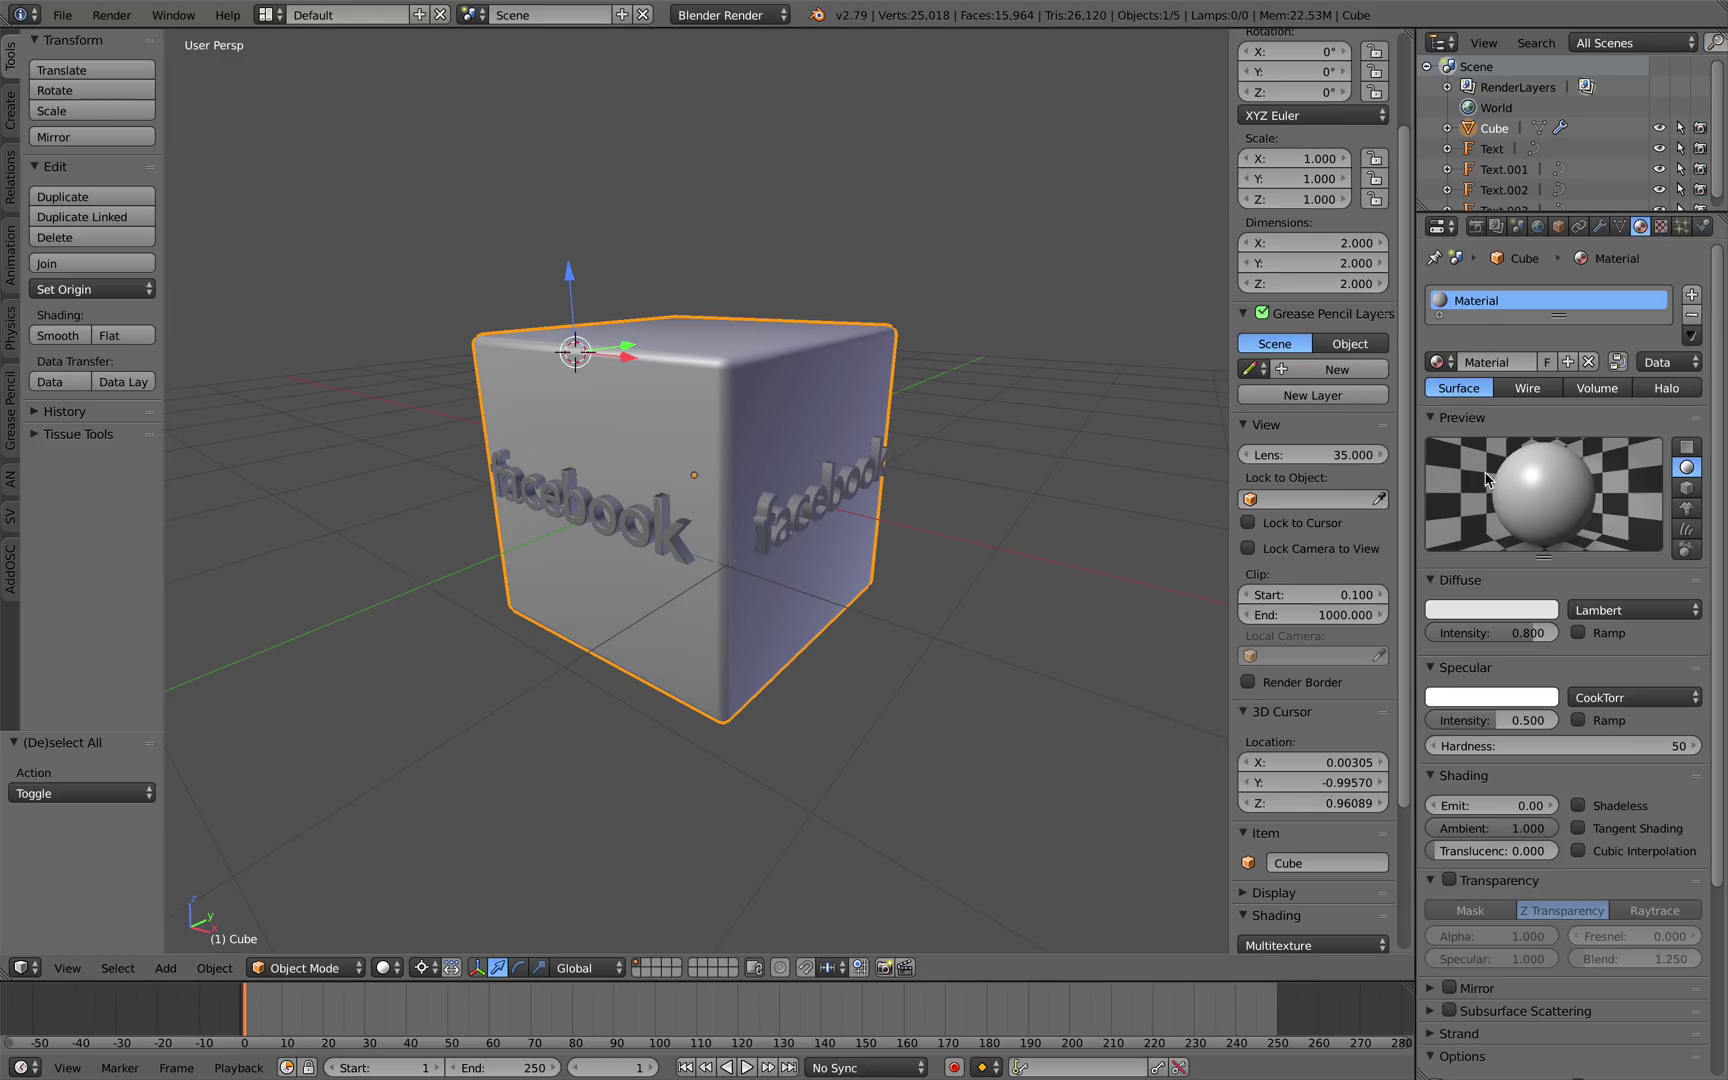
double_click(1496, 364)
type("box")
key("Return")
Set the box material's diffuse color to blue with RGB 0.026, 0.134, 0.800.
left_click(1485, 612)
left_click(1481, 612)
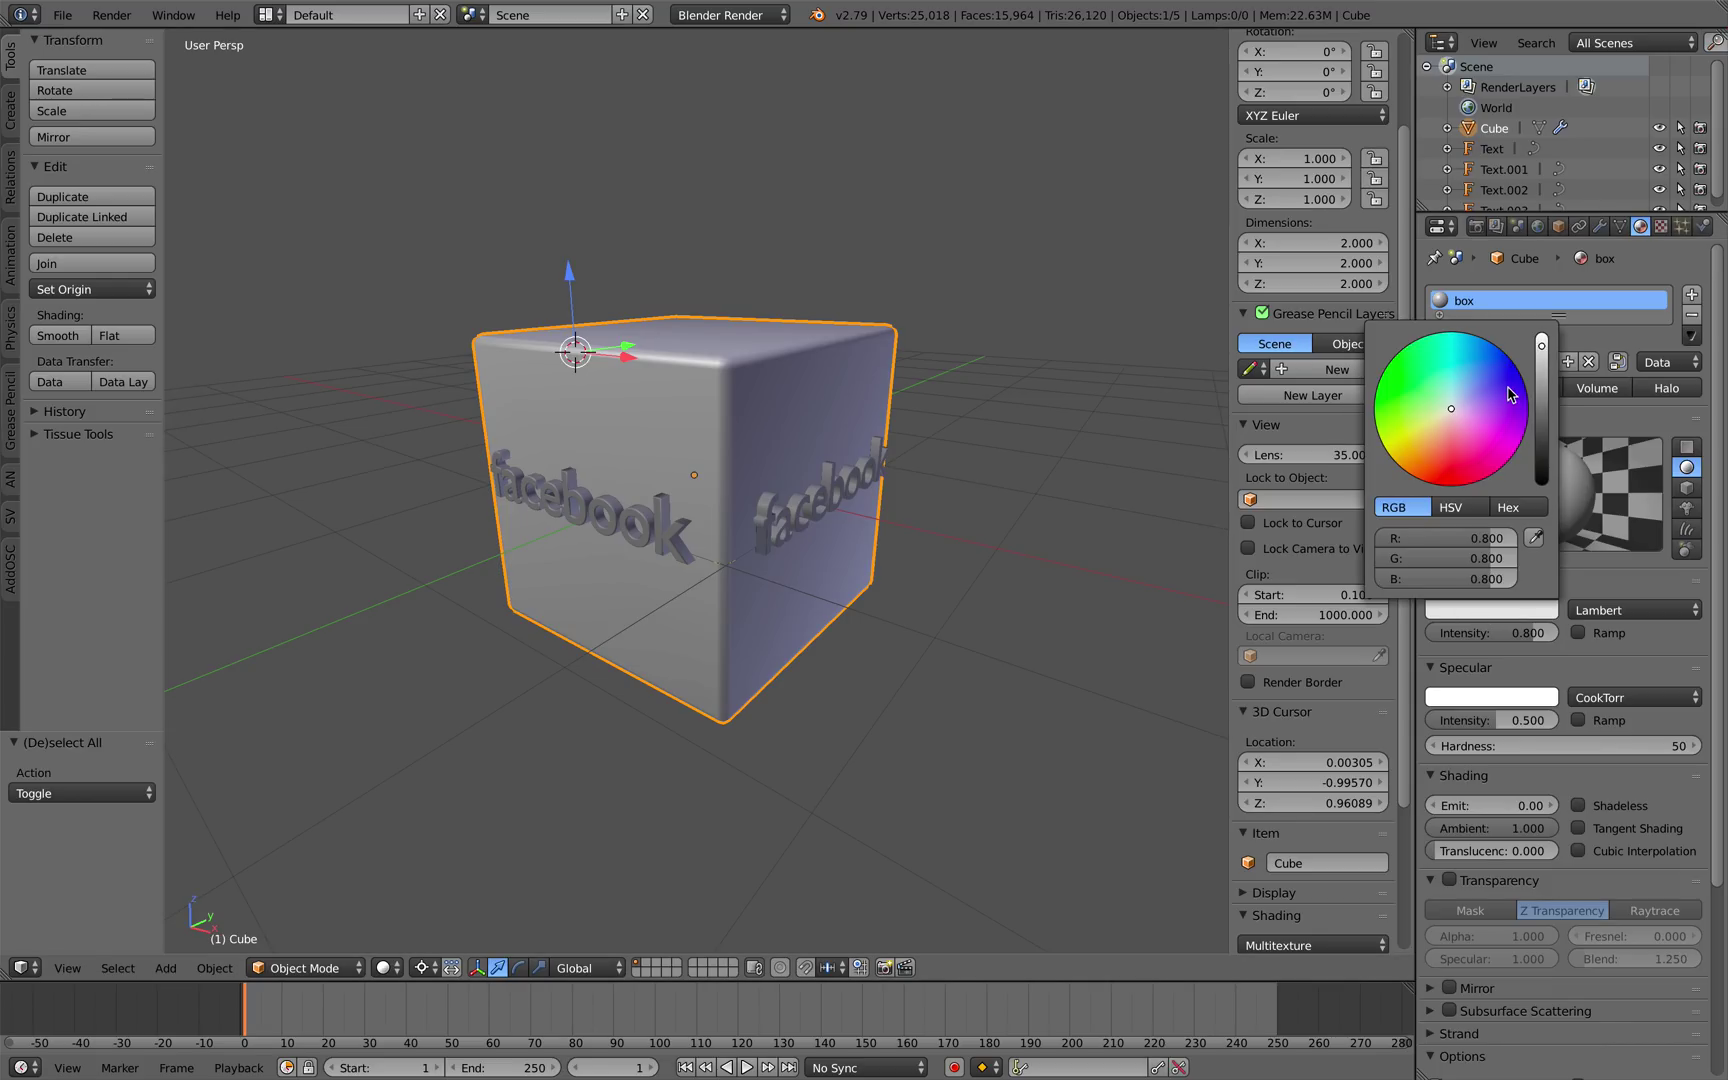
left_click(1480, 372)
left_click_drag(1480, 367, 1492, 362)
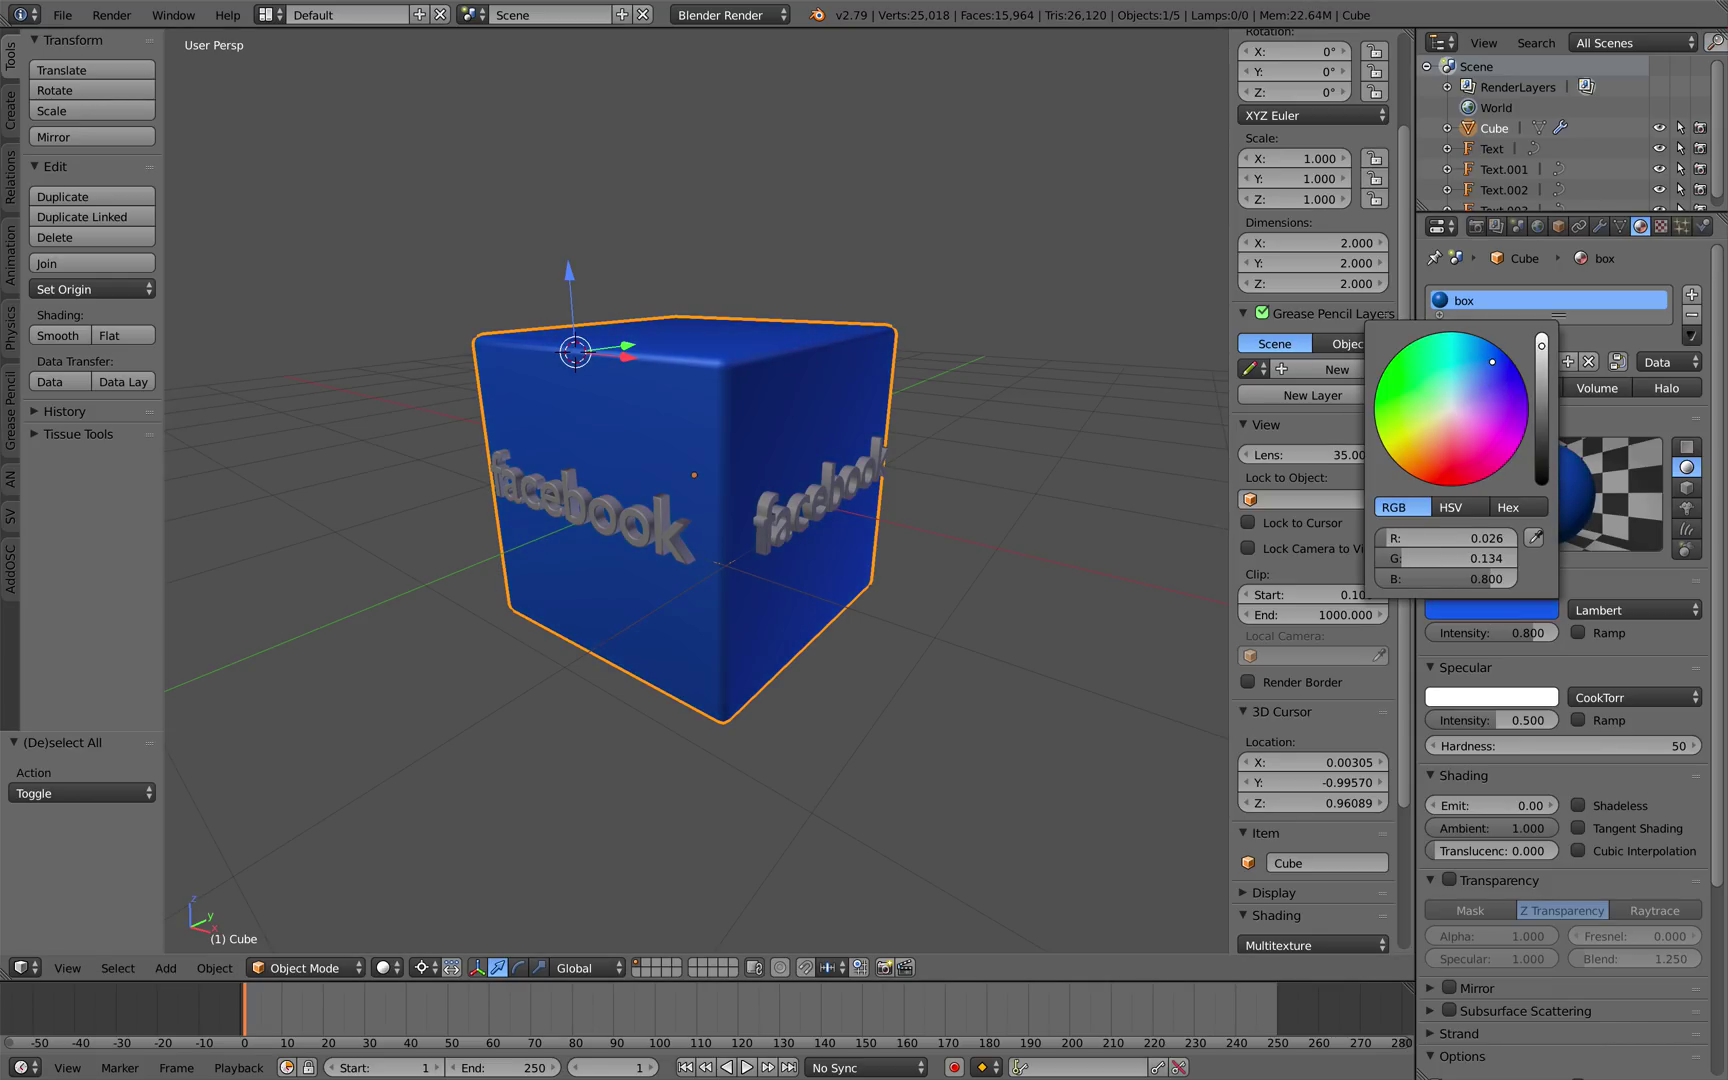
Create a new material named white for the front facebook text.
mouse_move(935, 375)
middle_mouse_down()
mouse_move(914, 370)
mouse_move(940, 385)
middle_mouse_up()
middle_click_drag(797, 508, 867, 497)
middle_click_drag(766, 490, 800, 480)
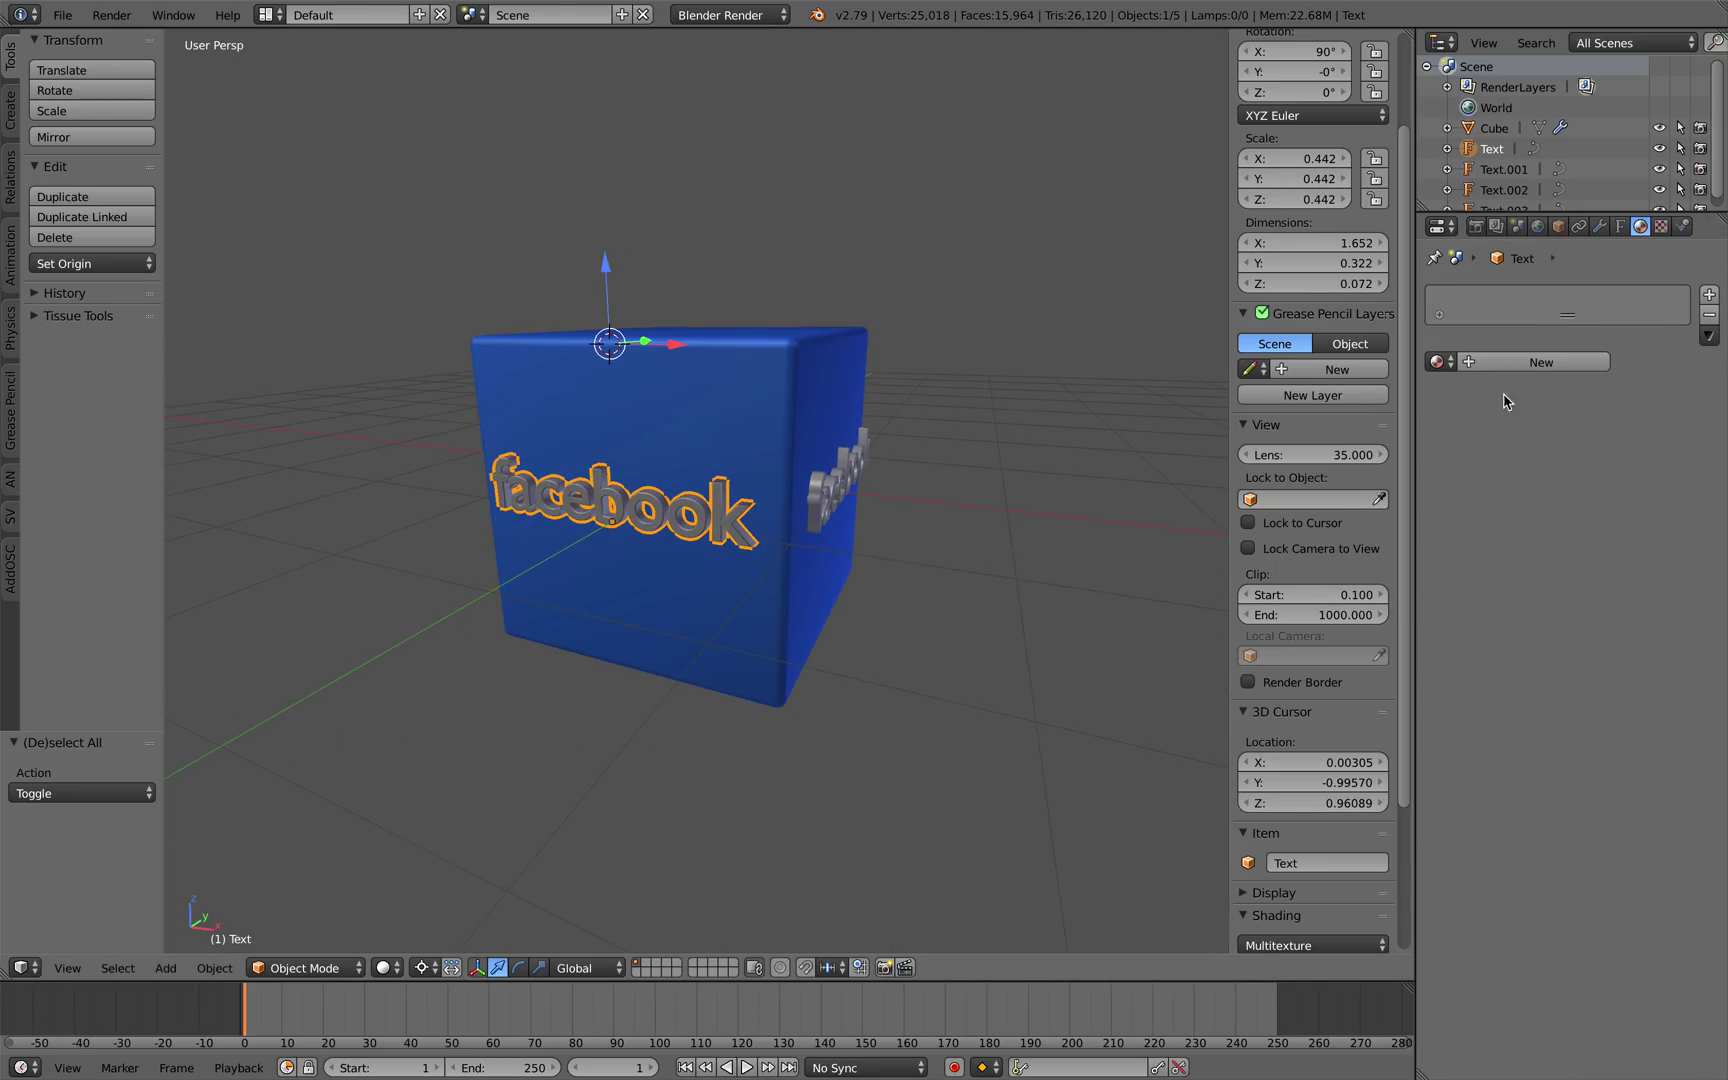
left_click(1541, 362)
left_click(1500, 362)
type("white")
key("Return")
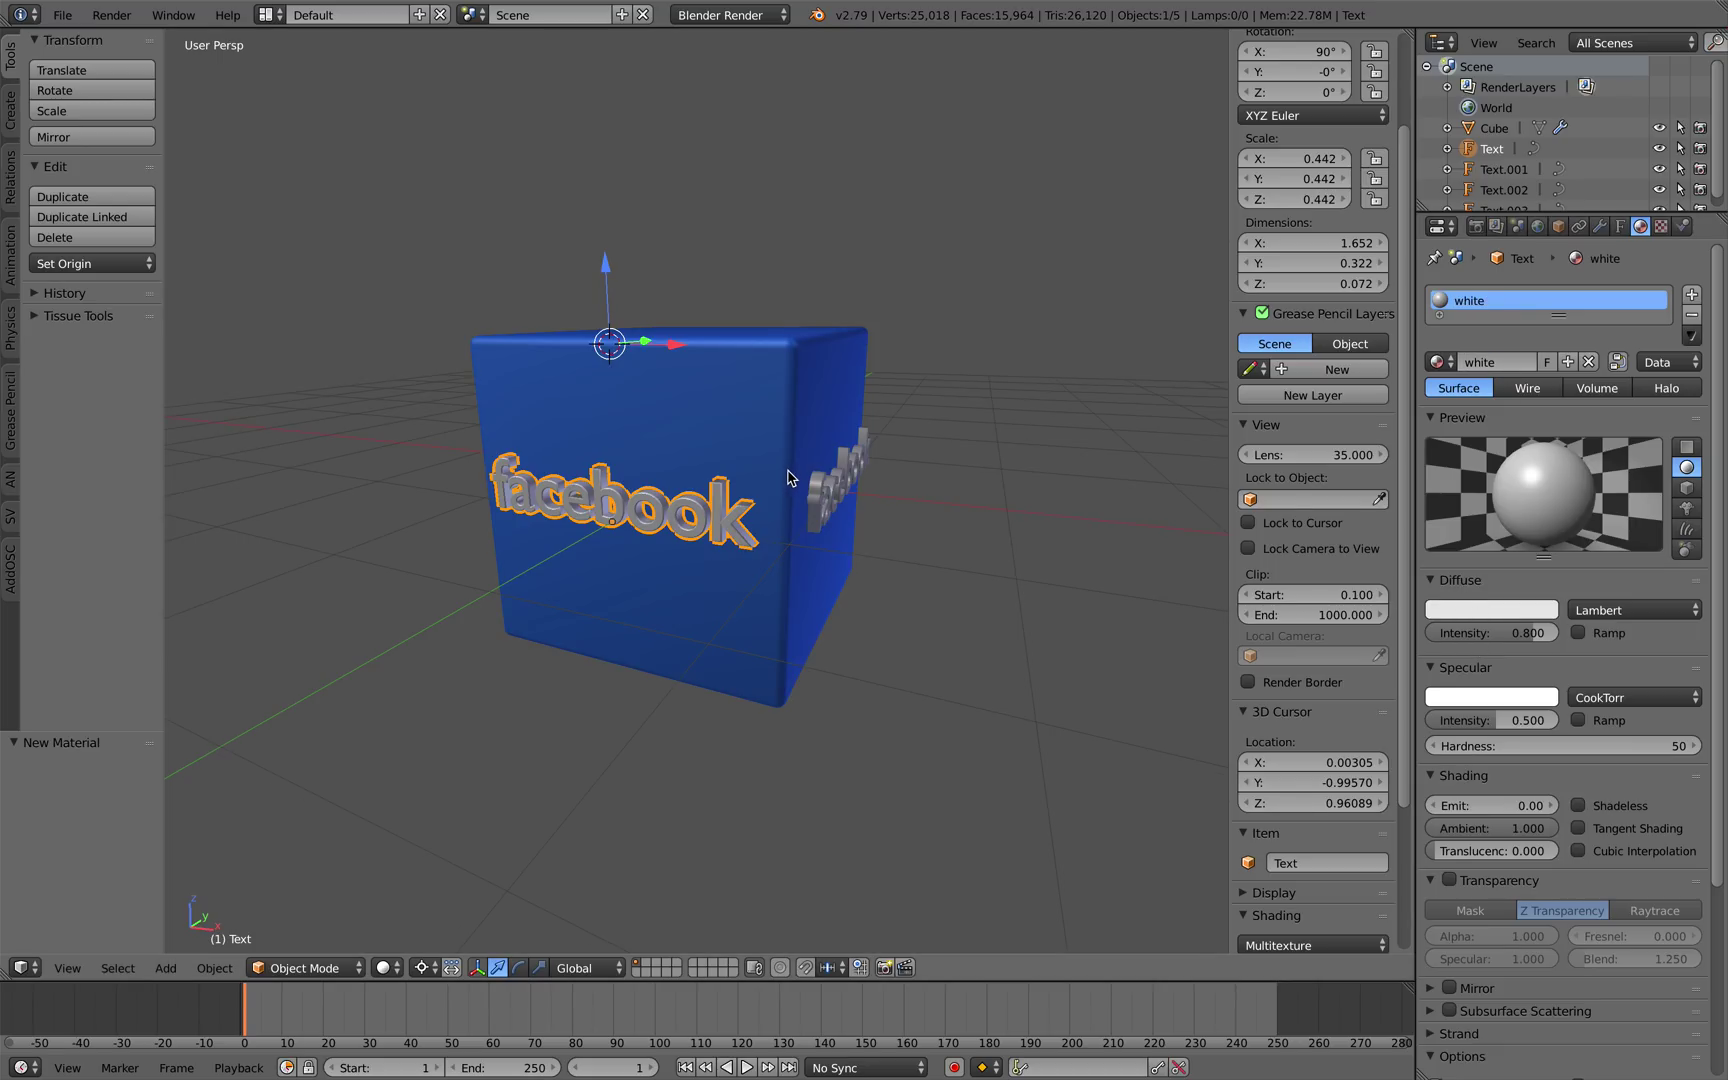
Link the white material from the front text to the other three facebook texts, and clear the selection.
mouse_move(791, 482)
middle_mouse_down()
mouse_move(803, 520)
mouse_move(742, 515)
mouse_move(781, 505)
middle_mouse_up()
right_click(803, 520, "shift")
right_click(770, 516, "shift")
right_click(742, 515, "shift")
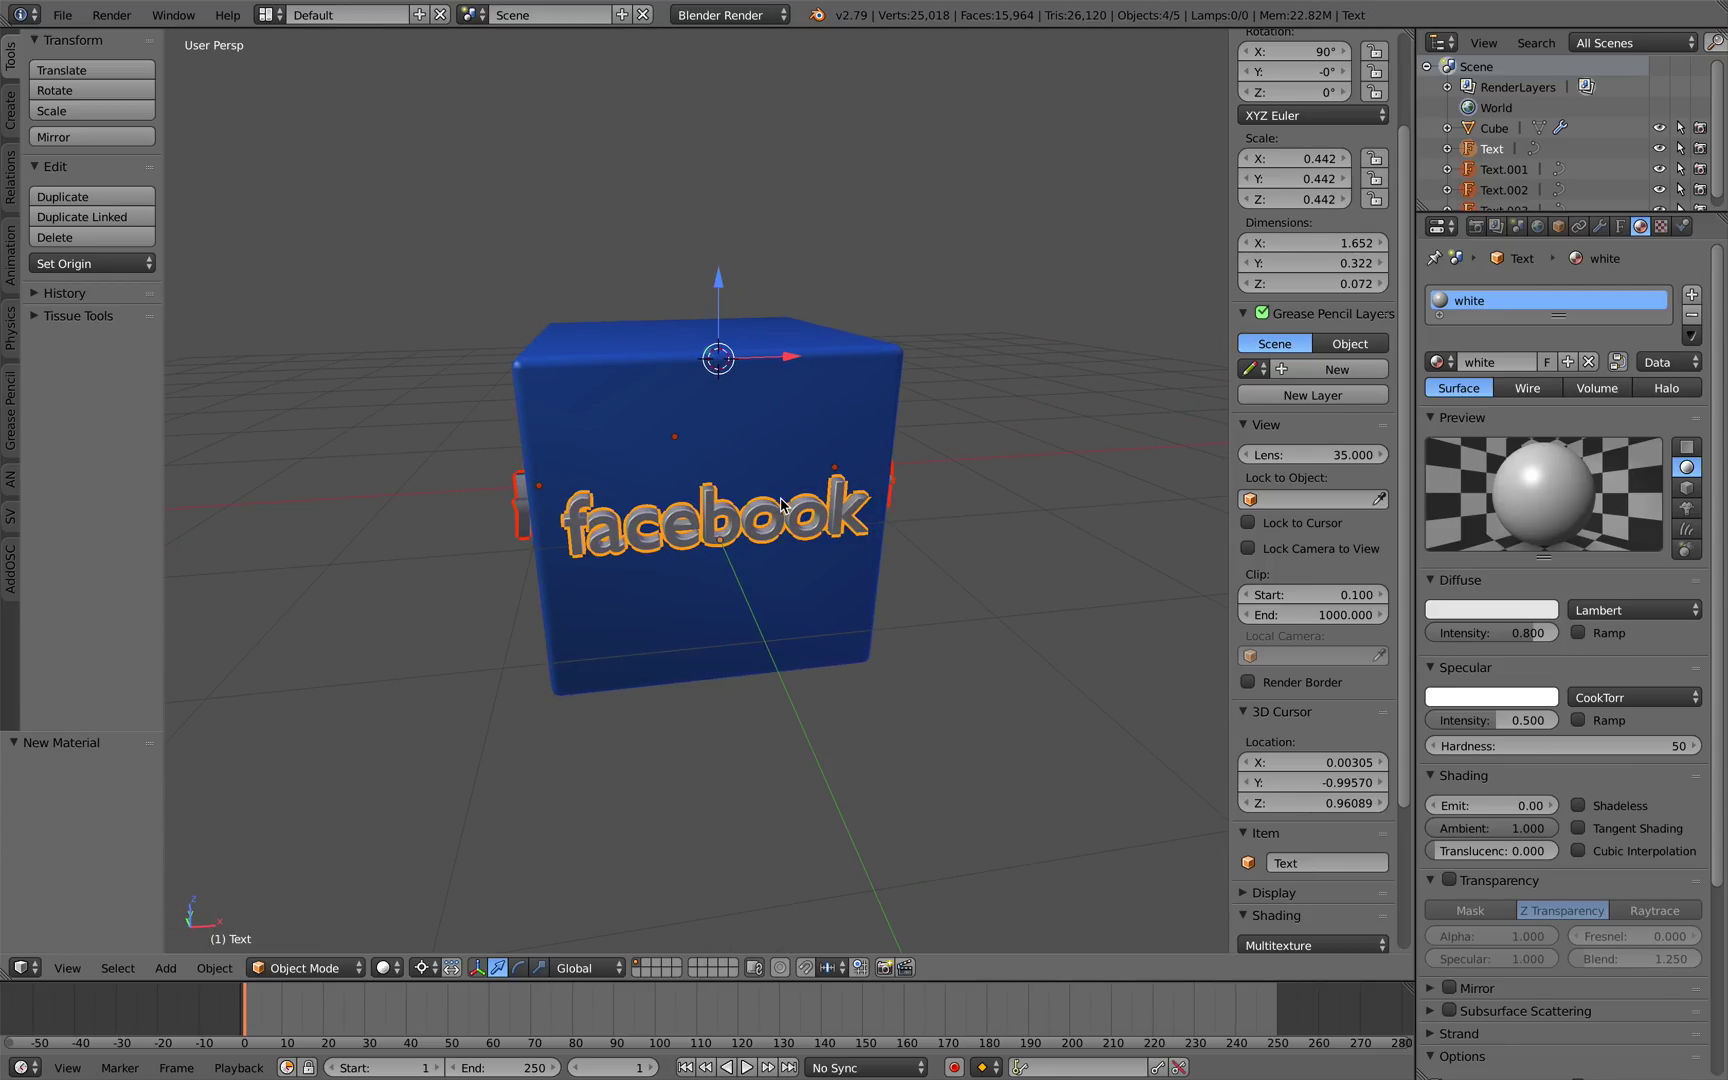
key("ctrl+l")
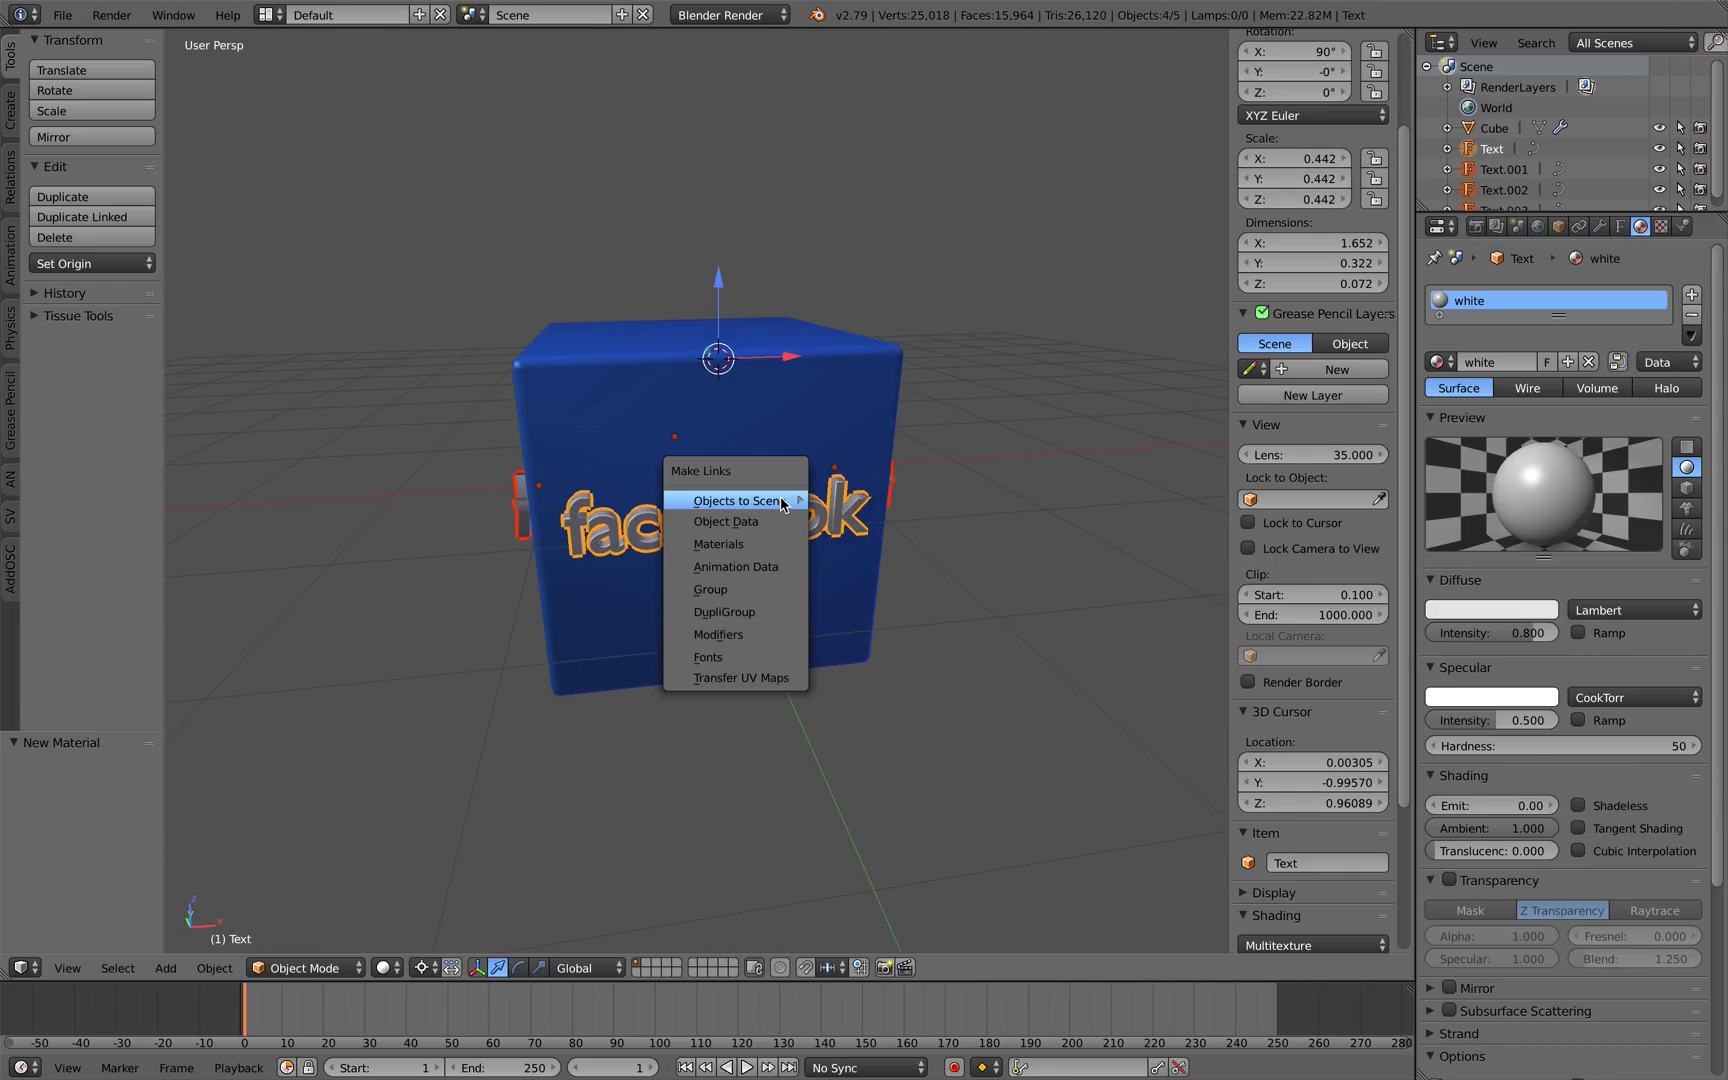
left_click(742, 548)
middle_click_drag(963, 497, 845, 503)
key("a")
Move two of the facebook texts on the cube's sides slightly closer to their faces.
right_click(850, 452)
left_click_drag(705, 427, 694, 428)
middle_click_drag(663, 474, 567, 570)
right_click(572, 545)
left_click_drag(818, 517, 828, 514)
Move the rear facebook text by -0.027 and the front one by 0.029 along Y, toward the cube.
middle_click_drag(828, 514, 673, 555)
right_click(569, 573)
left_click_drag(777, 344, 771, 340)
middle_click_drag(771, 340, 758, 443)
right_click(845, 500)
middle_click_drag(855, 525, 856, 535)
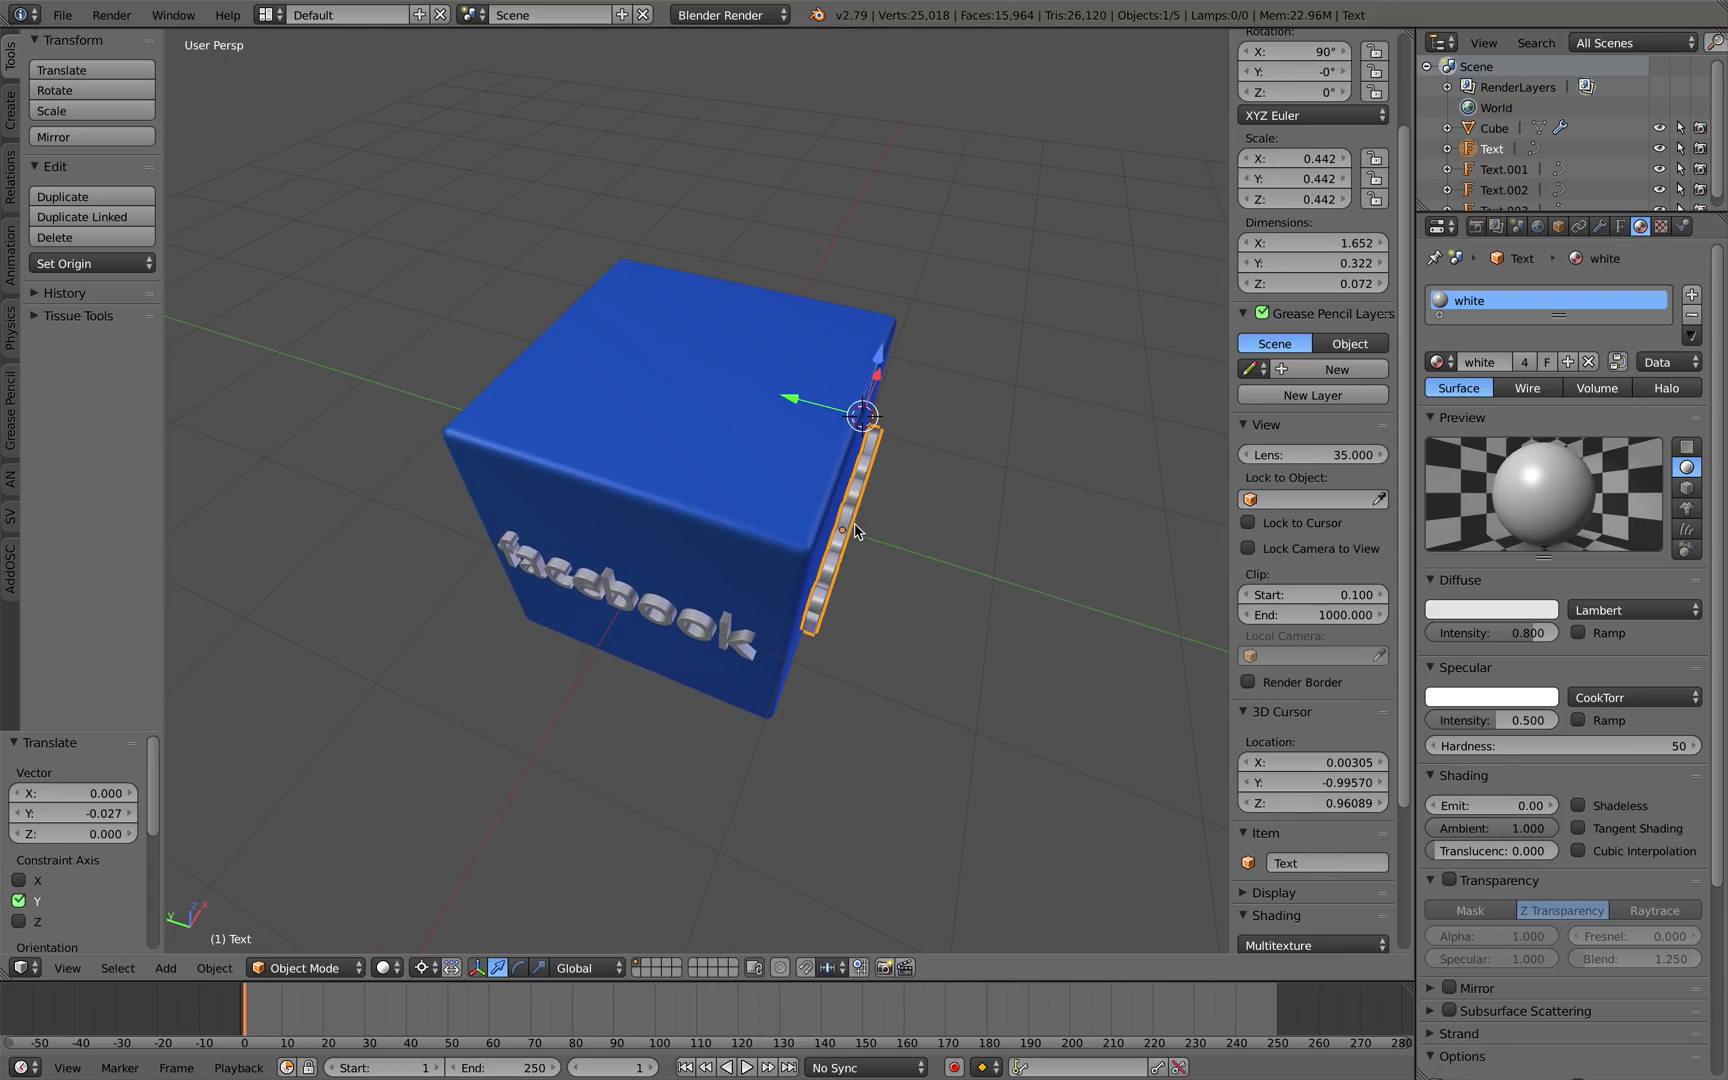
left_click_drag(795, 403, 790, 398)
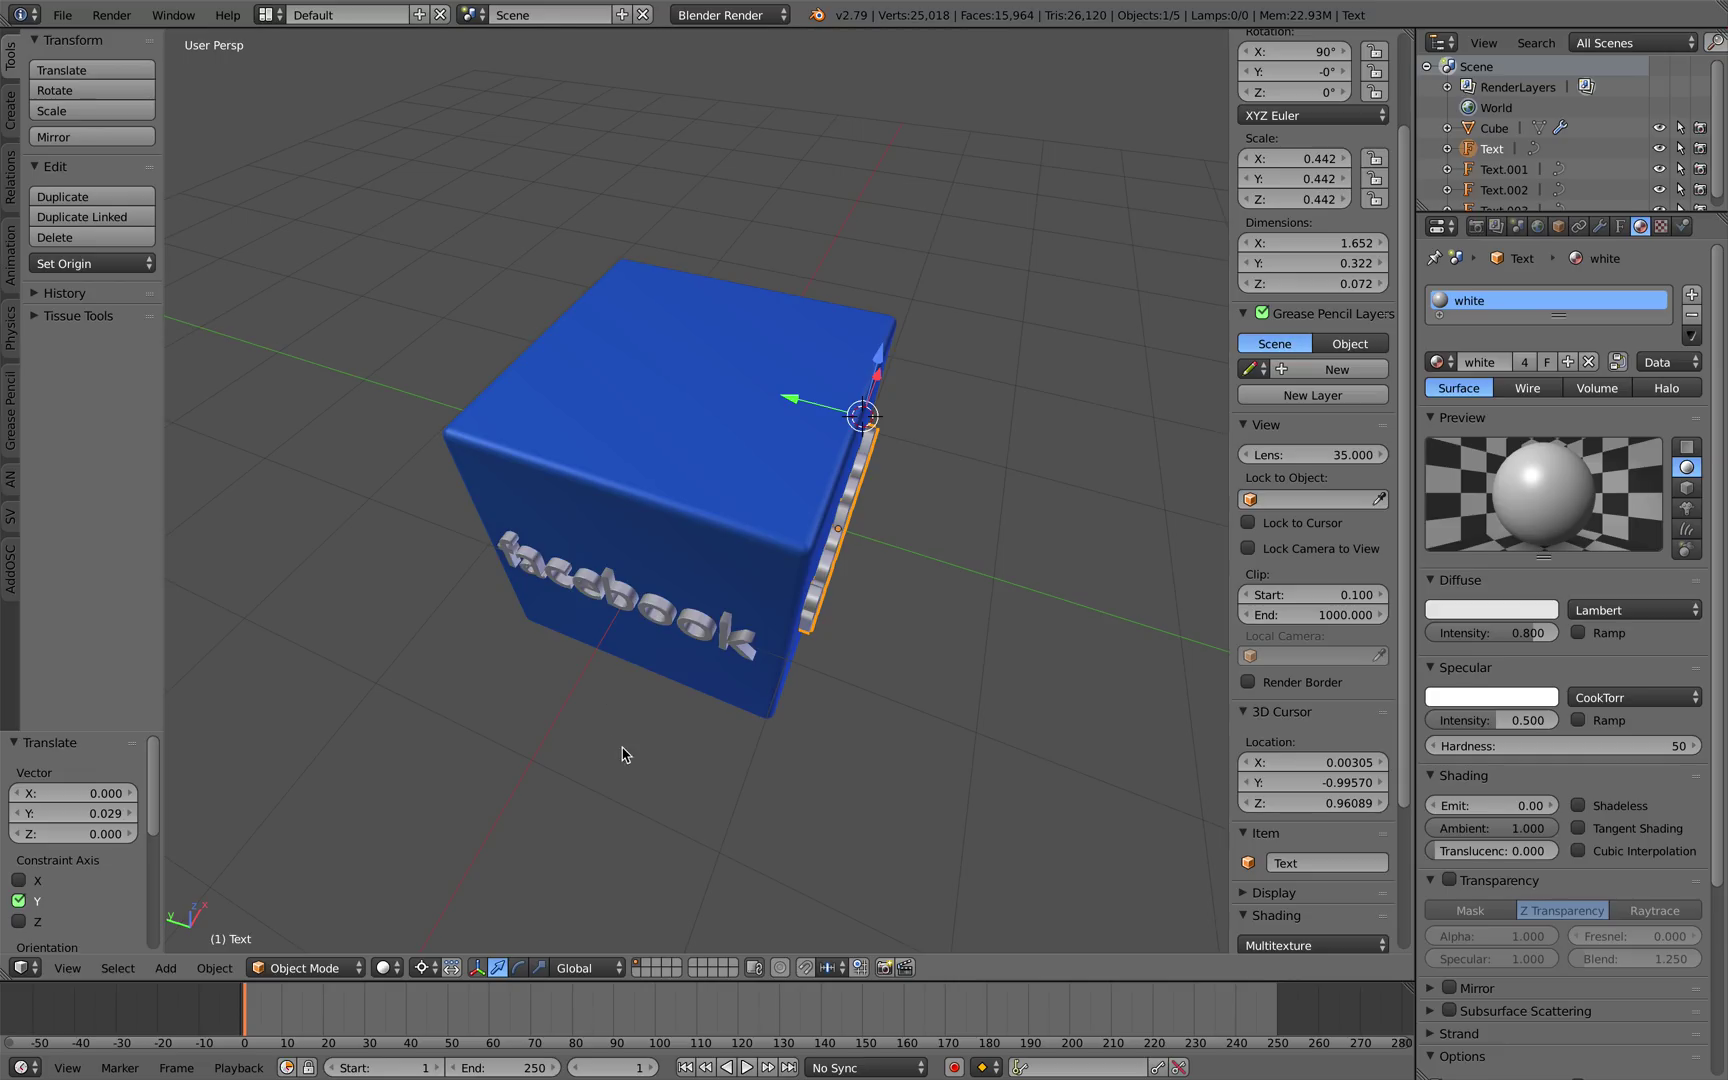
Deselect all objects in the Blender scene.
left_click(433, 977)
left_click(472, 930)
middle_click_drag(472, 930, 730, 437)
left_click(425, 967)
left_click(462, 848)
key("a")
Export the scene to the Desktop as the Collada file facebook_box_demo.dae with Apply Modifiers enabled.
left_click(62, 15)
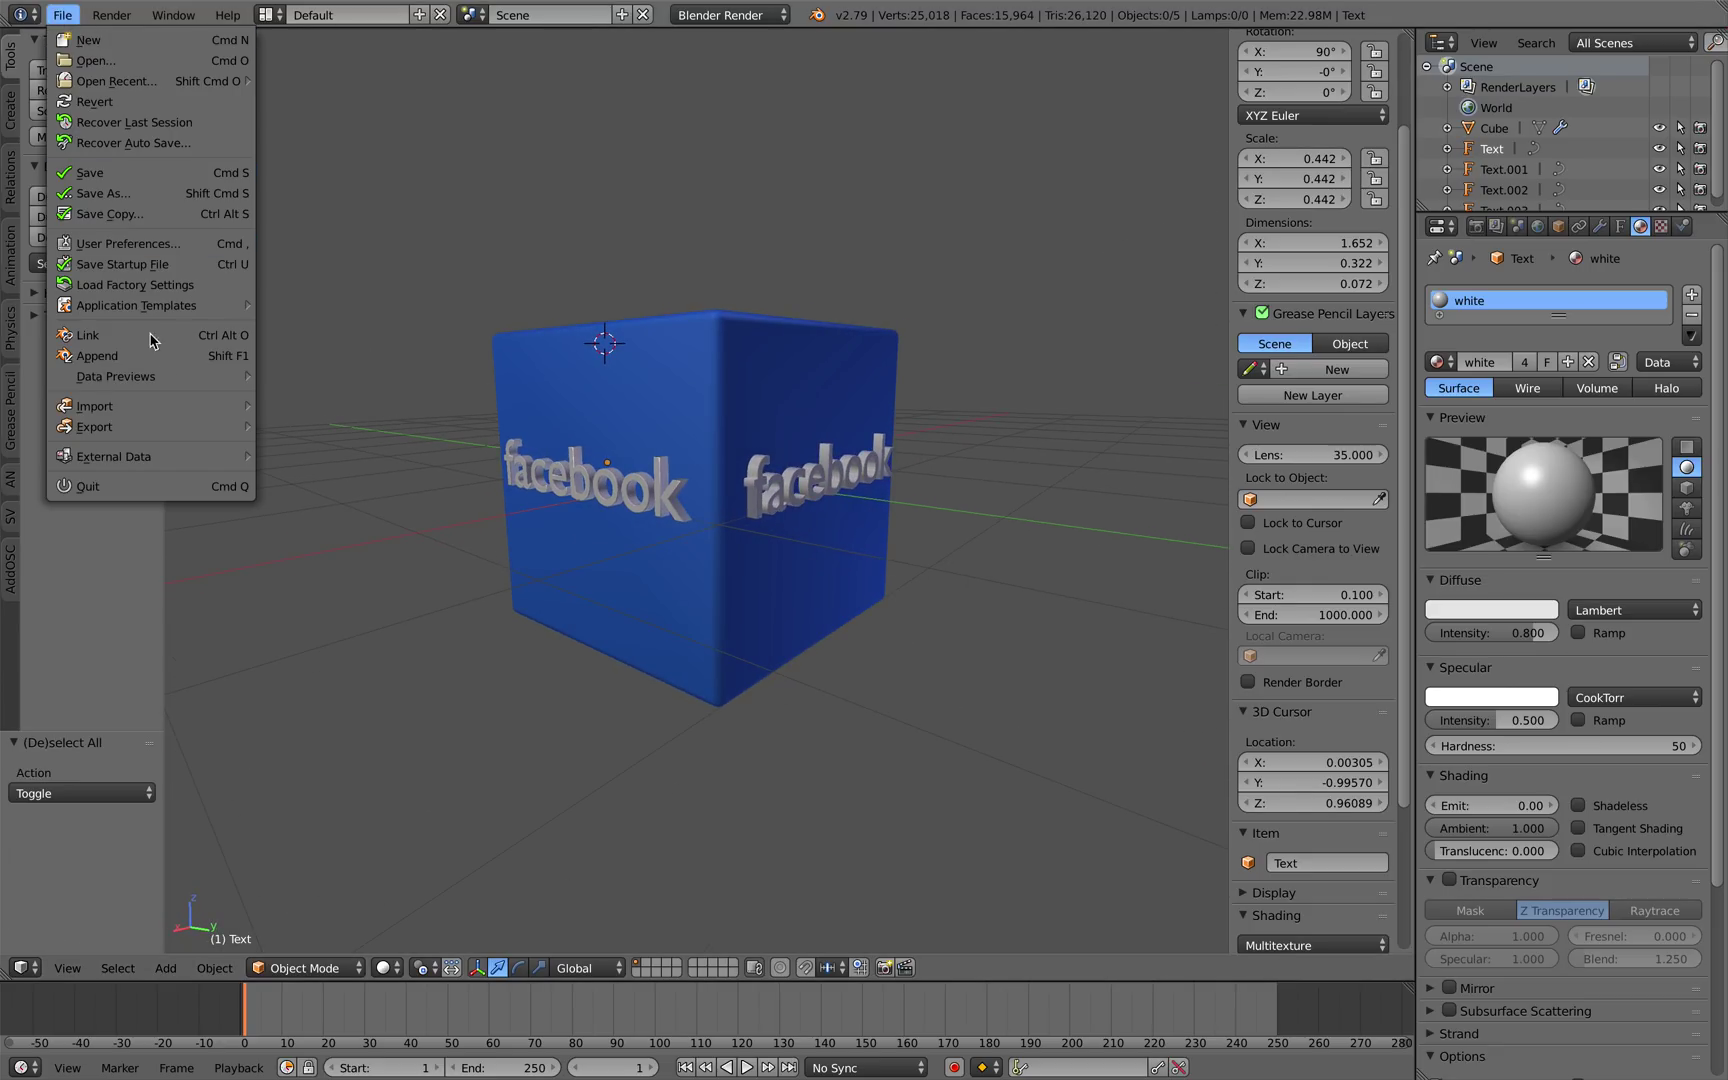
mouse_move(167, 420)
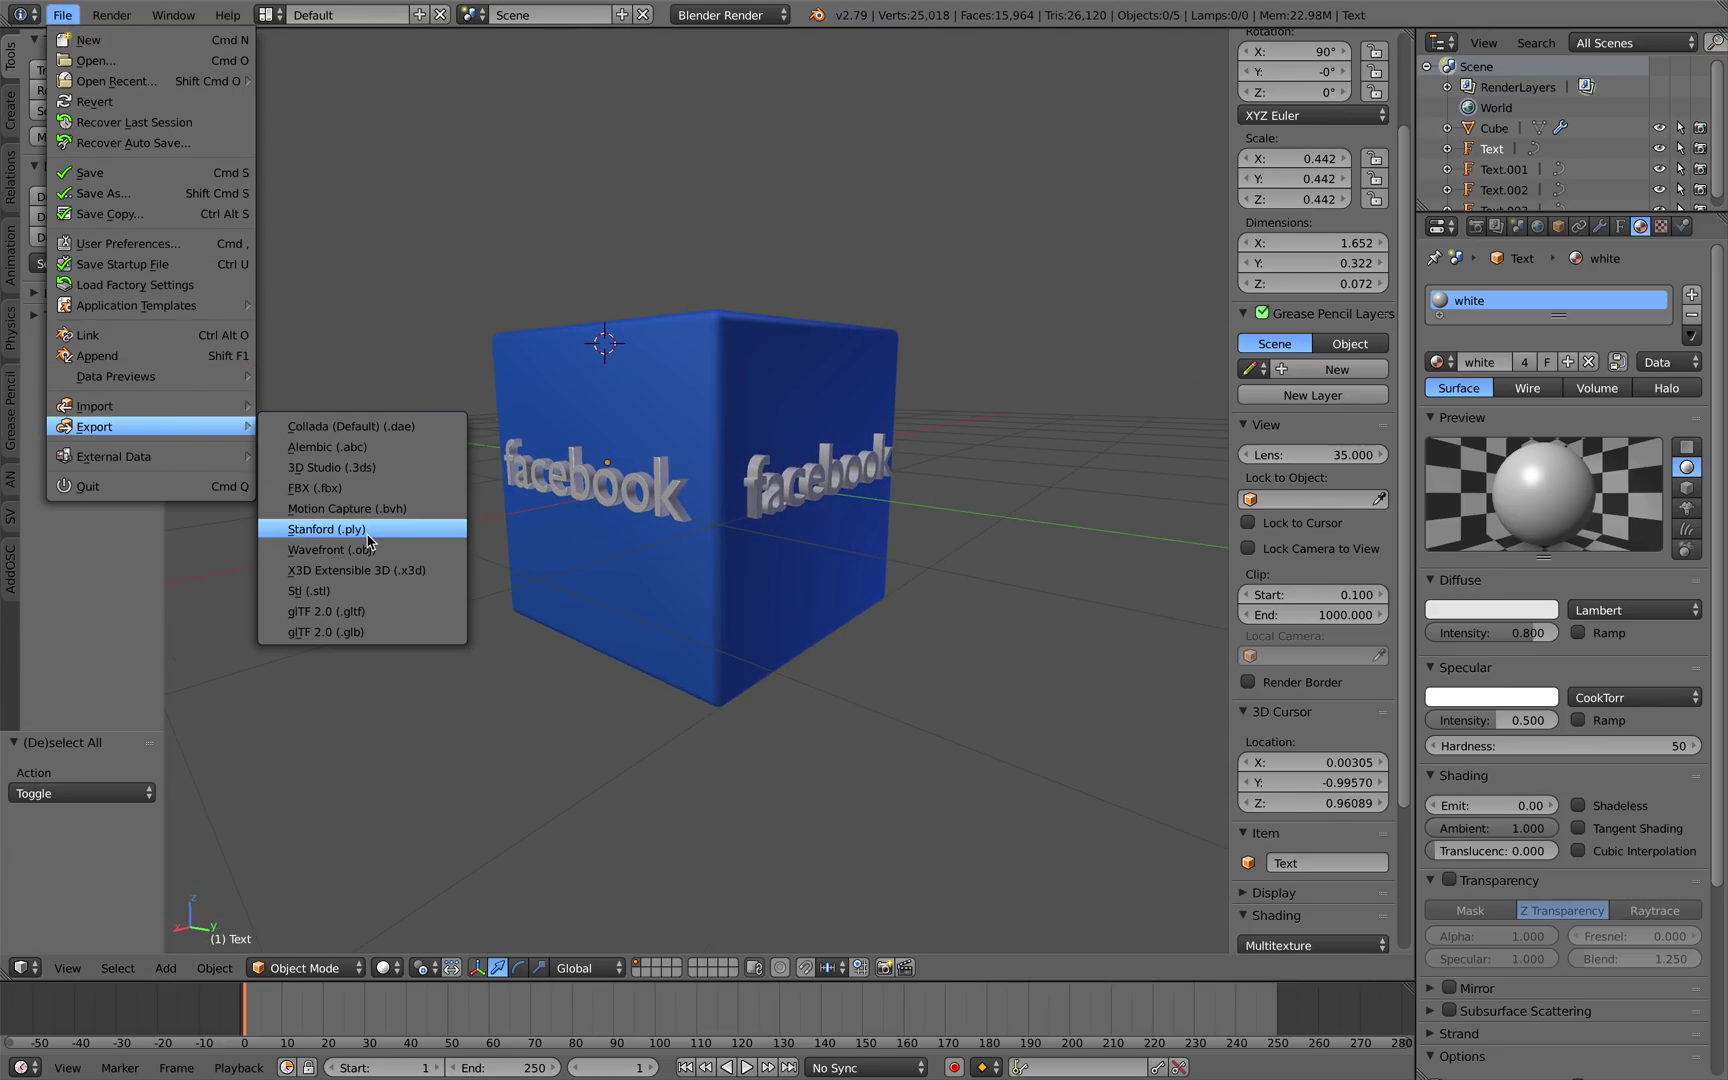
left_click(404, 430)
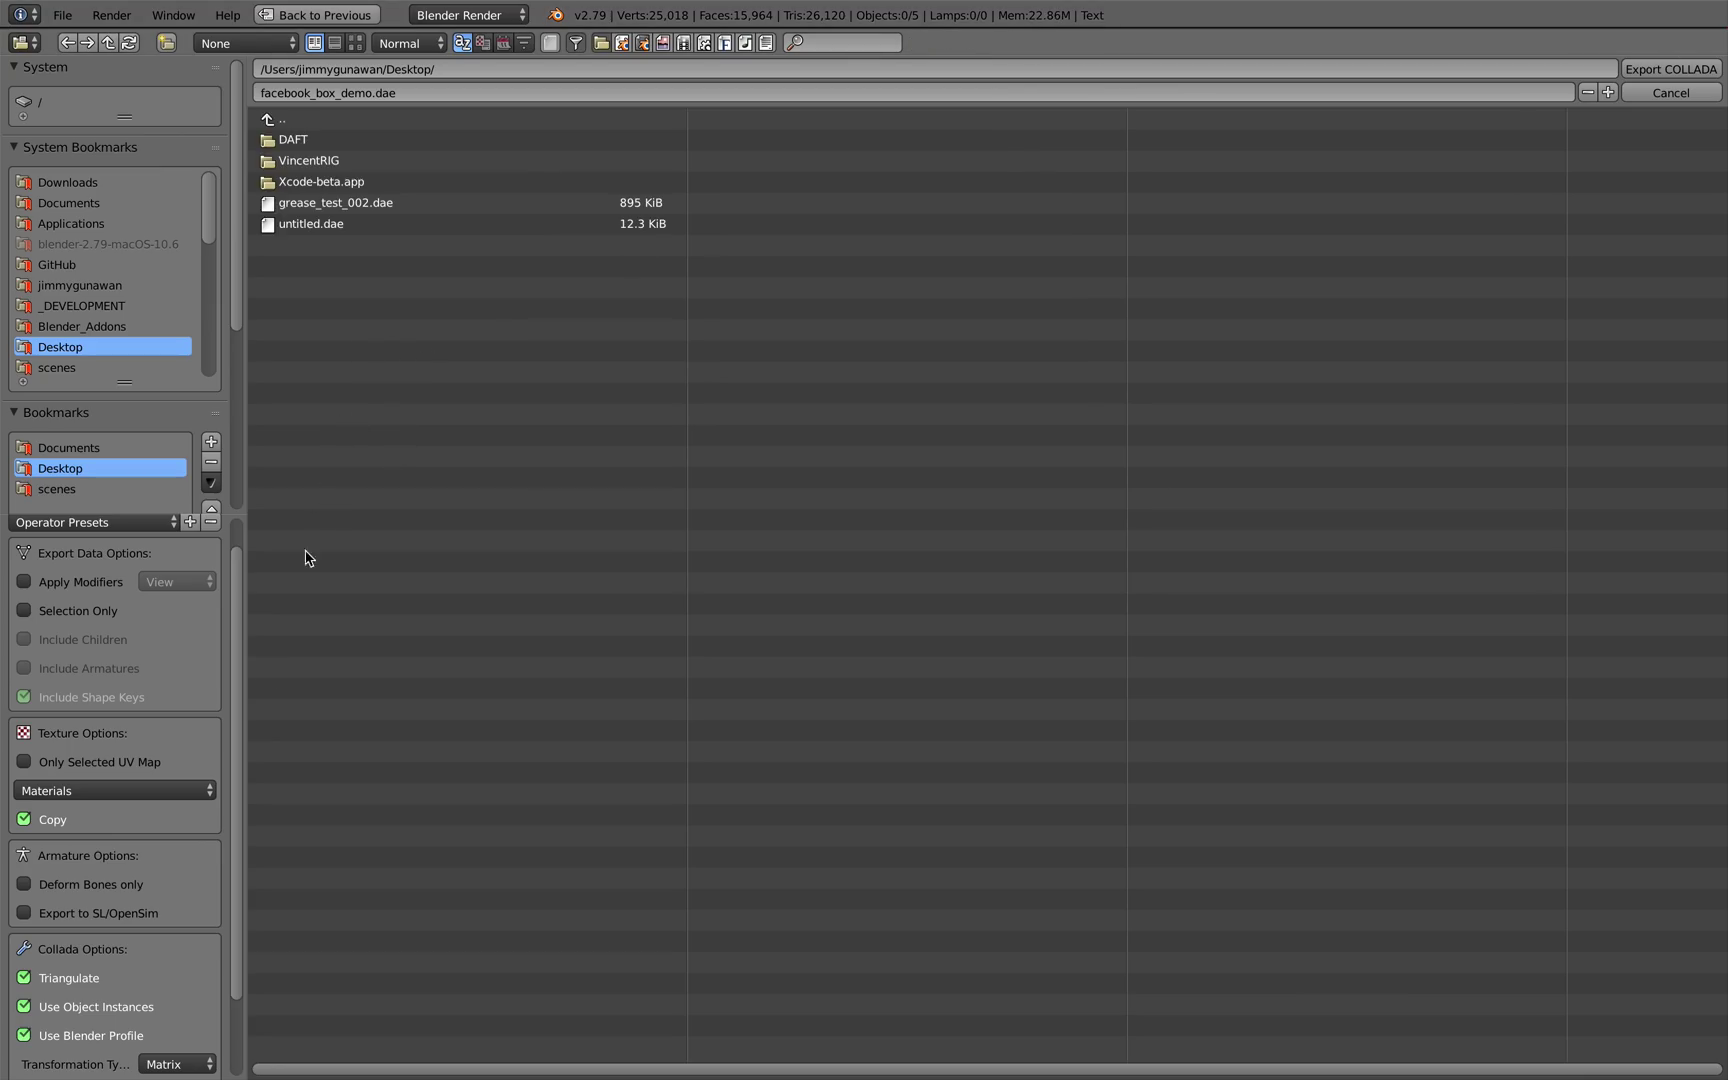
scroll(176, 859, "down", 1)
scroll(144, 695, "up", 2)
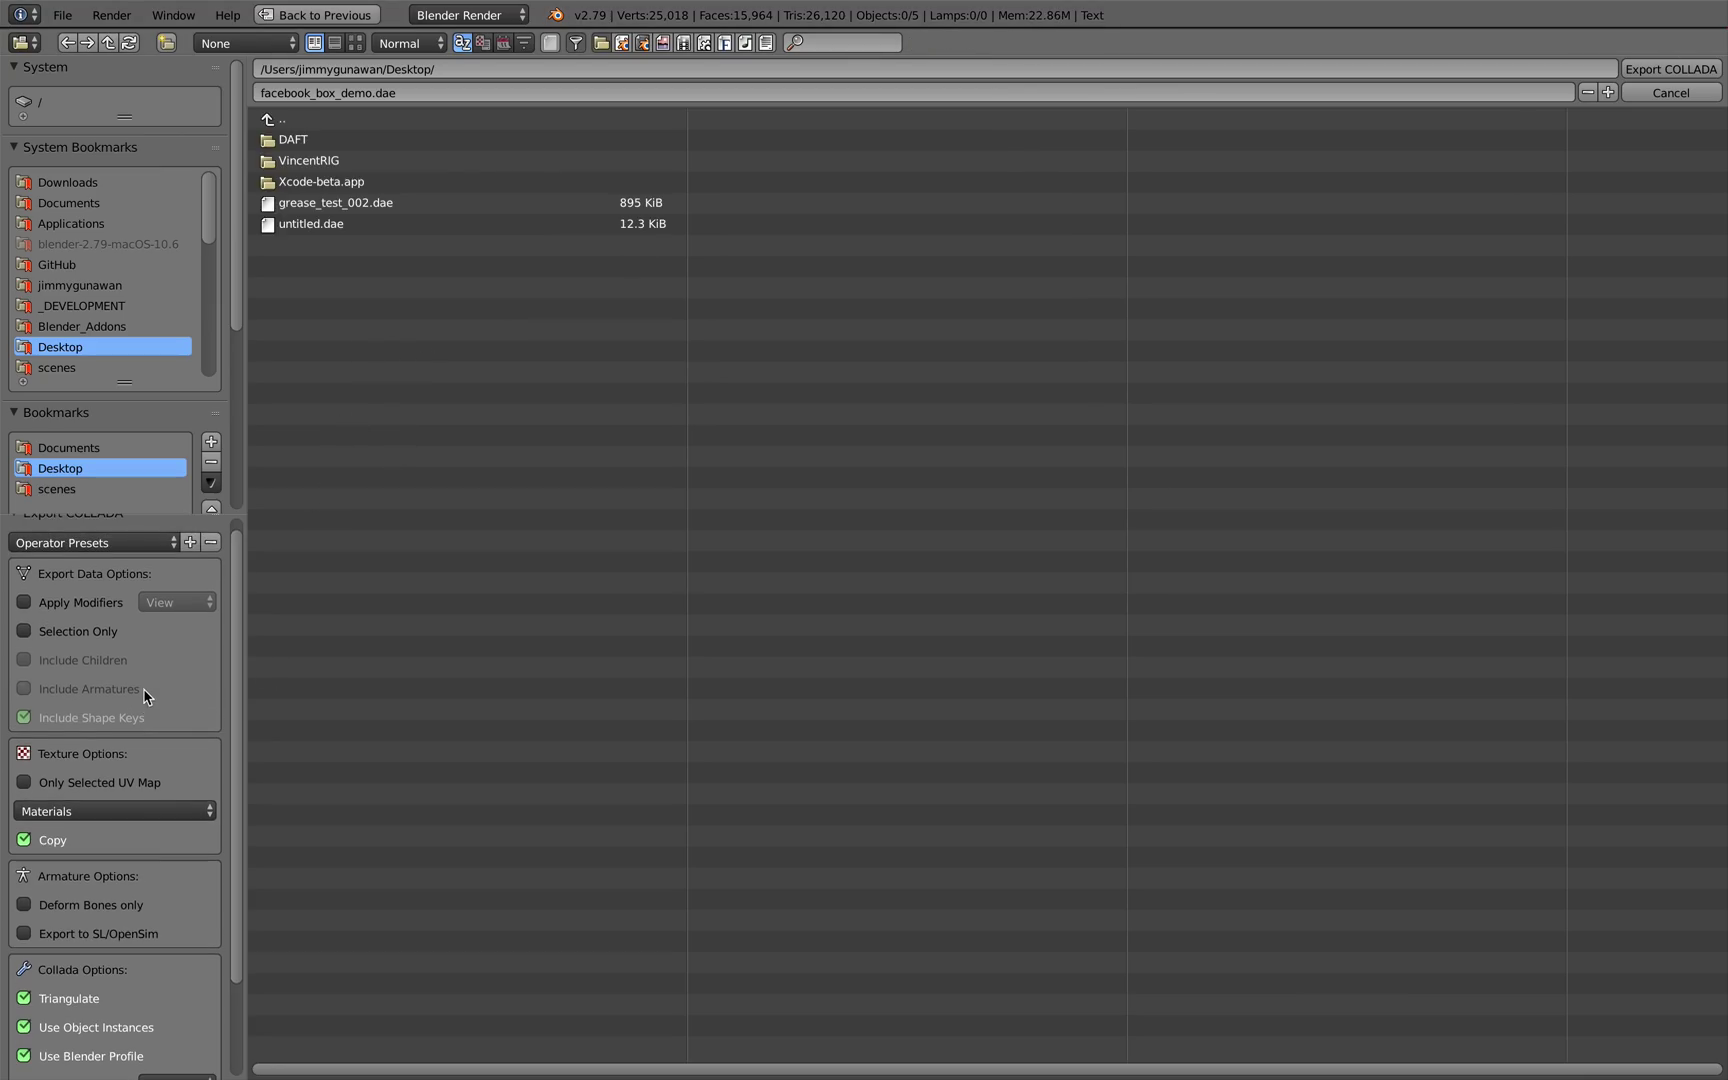
left_click(99, 602)
scroll(170, 660, "up", 1)
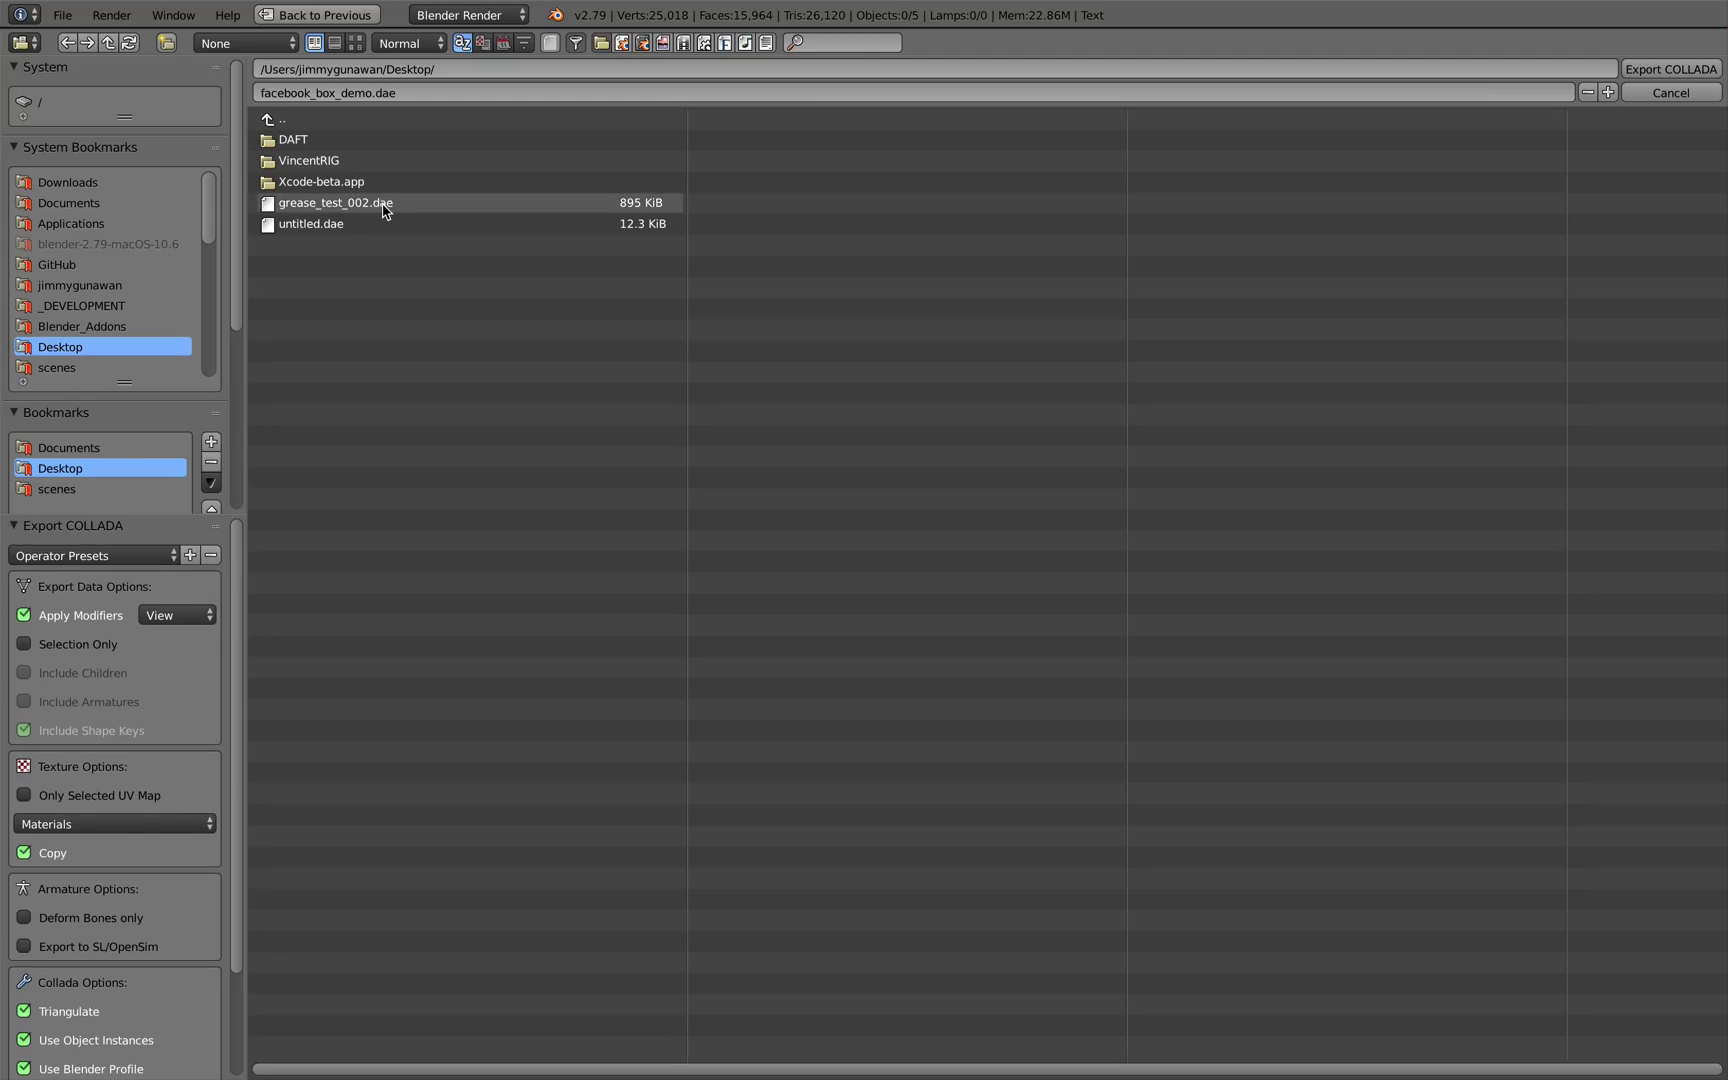
left_click(1677, 70)
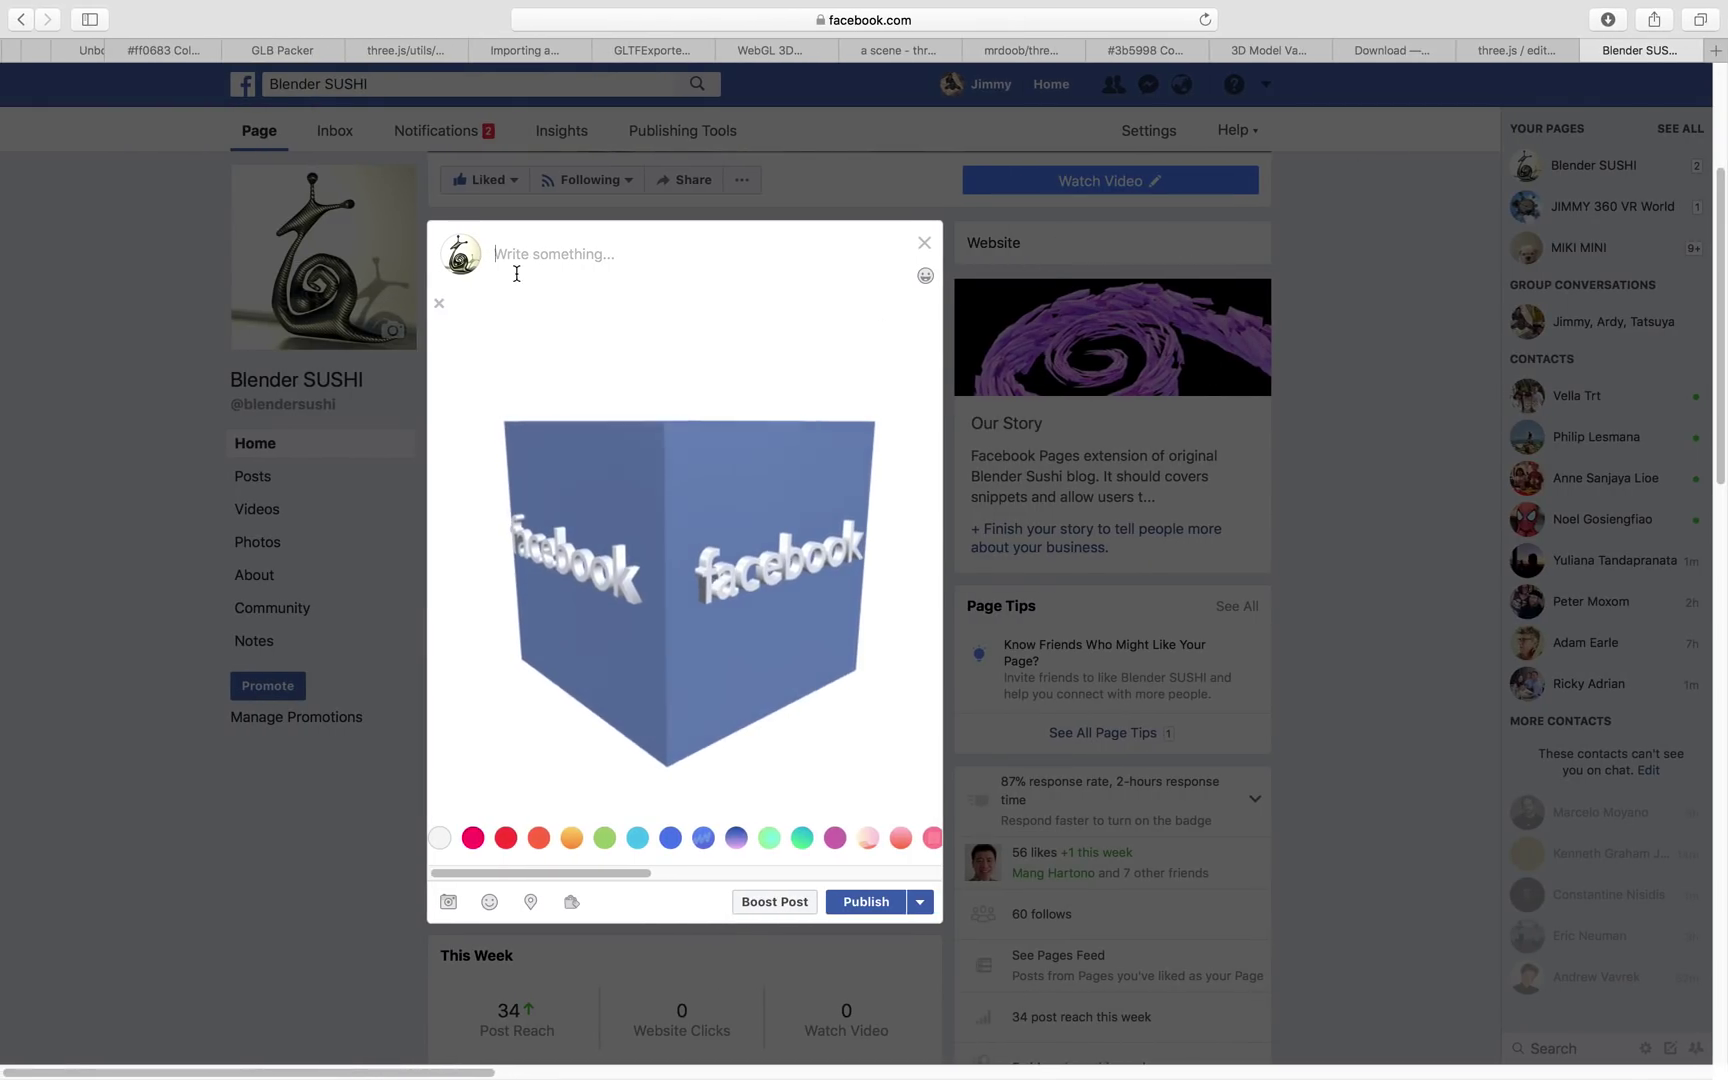
In the browser, discard the unfinished Facebook post and start a new empty scene in the three.js editor.
left_click(925, 245)
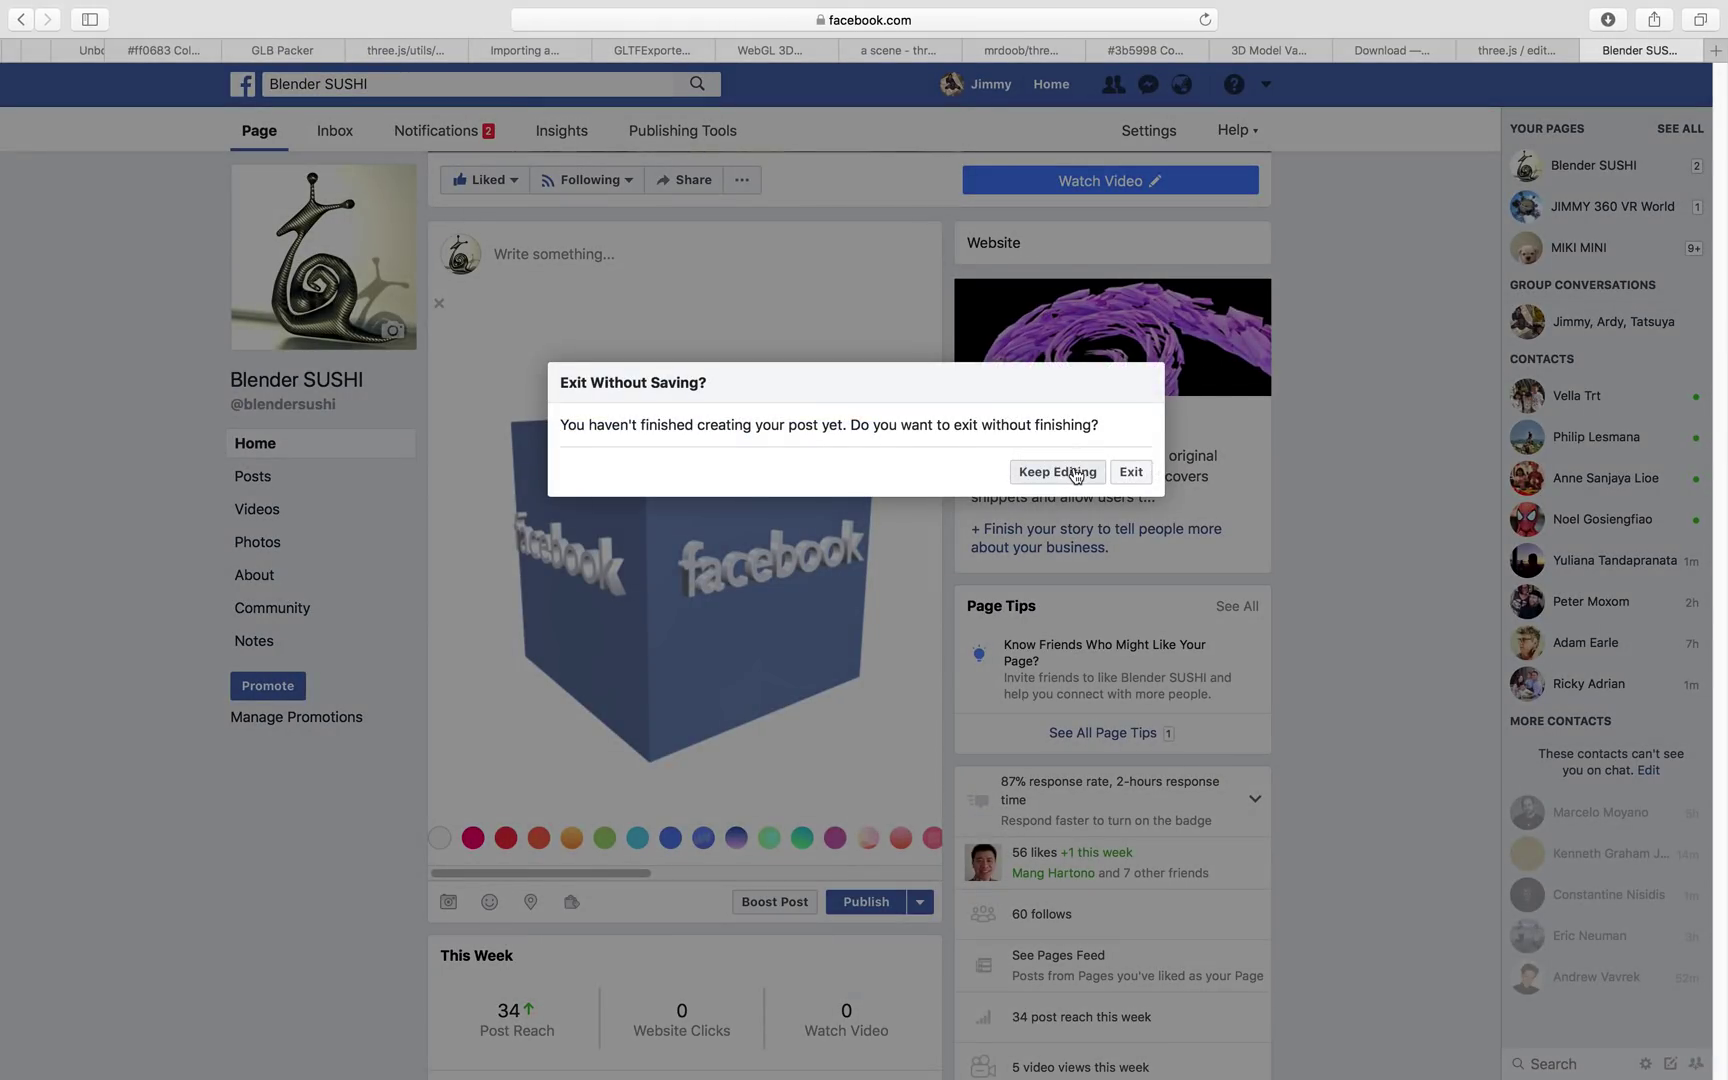
left_click(1127, 472)
left_click(1517, 50)
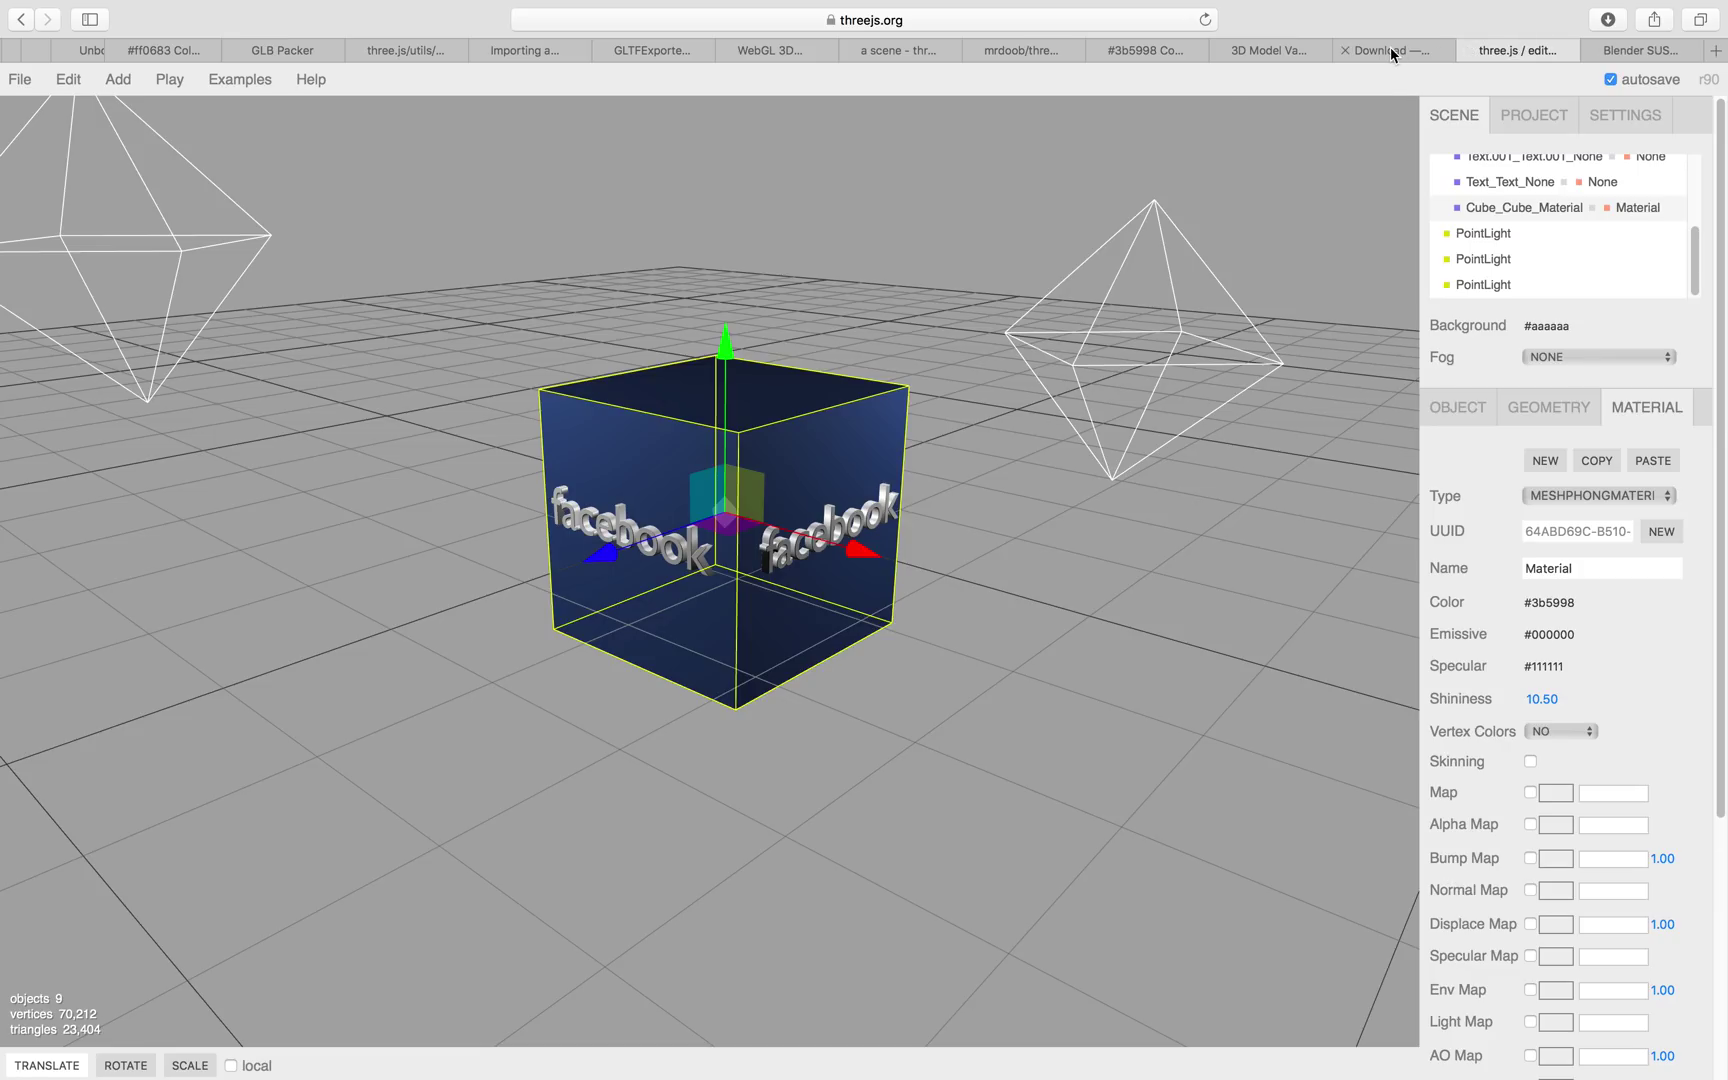
left_click(19, 79)
left_click(24, 114)
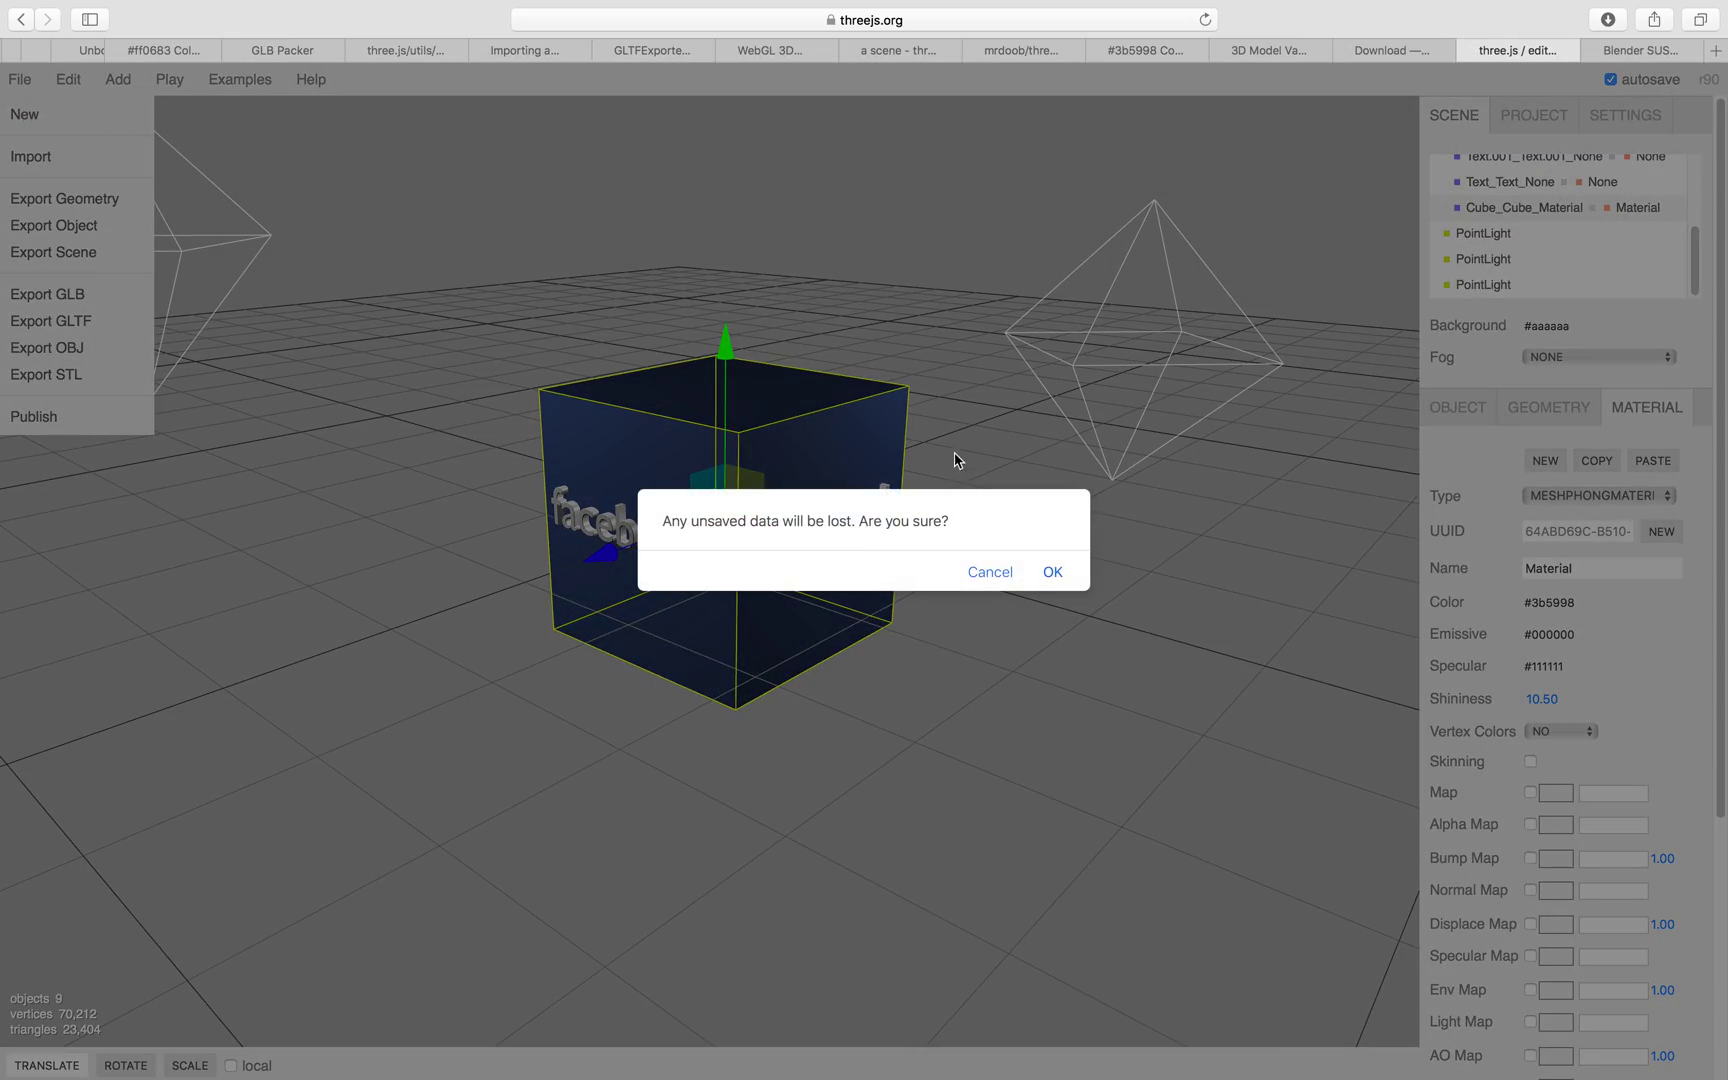
left_click(1040, 572)
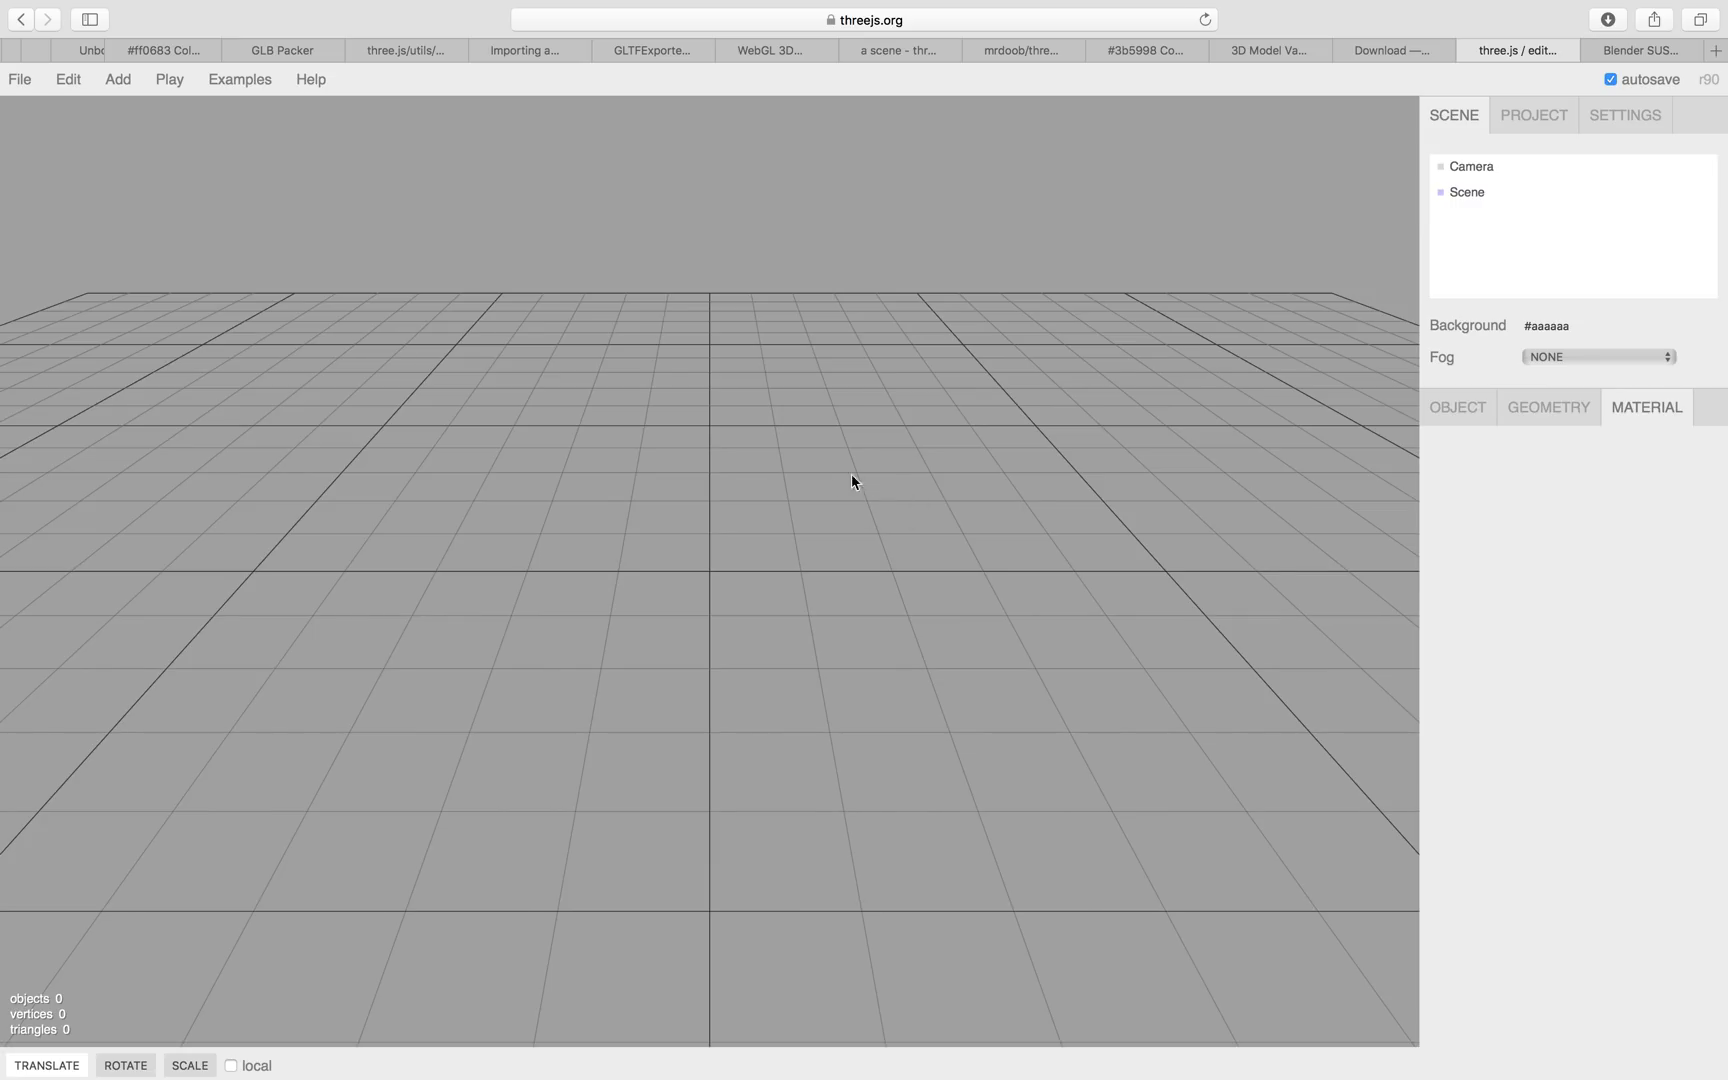
Import facebook_box_demo.dae from the Desktop into the empty three.js scene.
key("ctrl+Left")
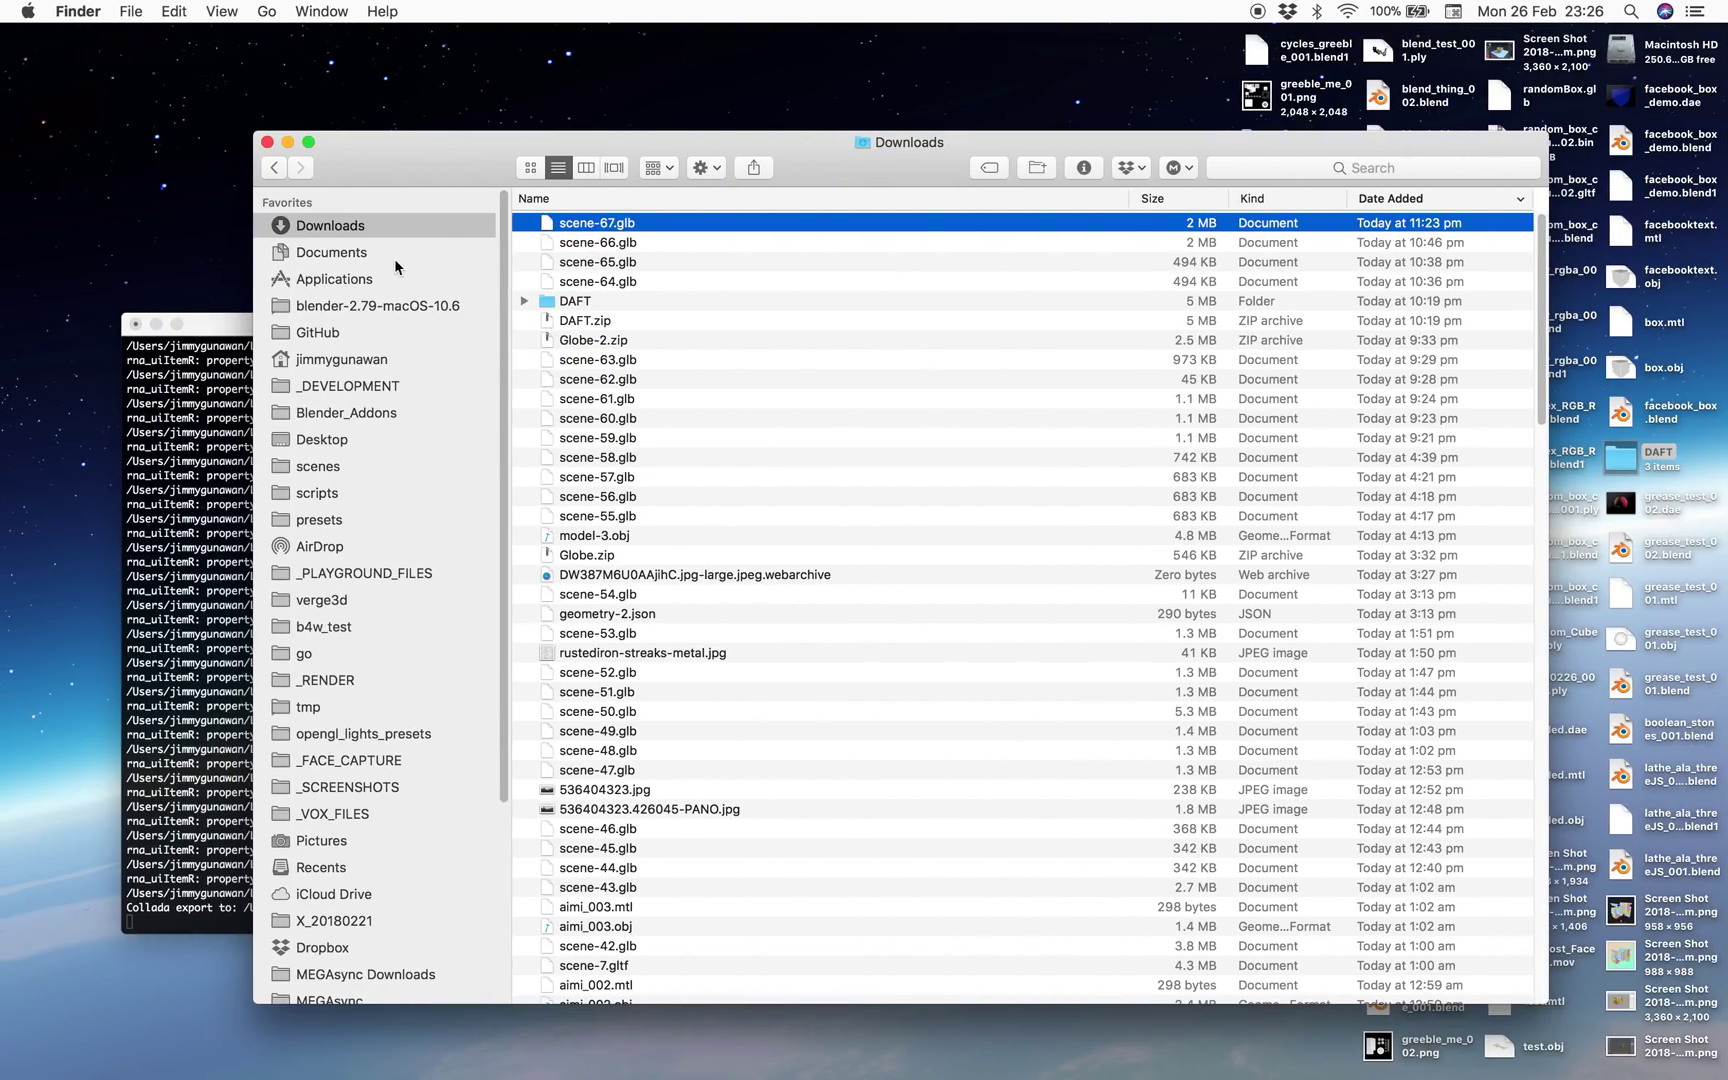
left_click_drag(1372, 160, 1126, 147)
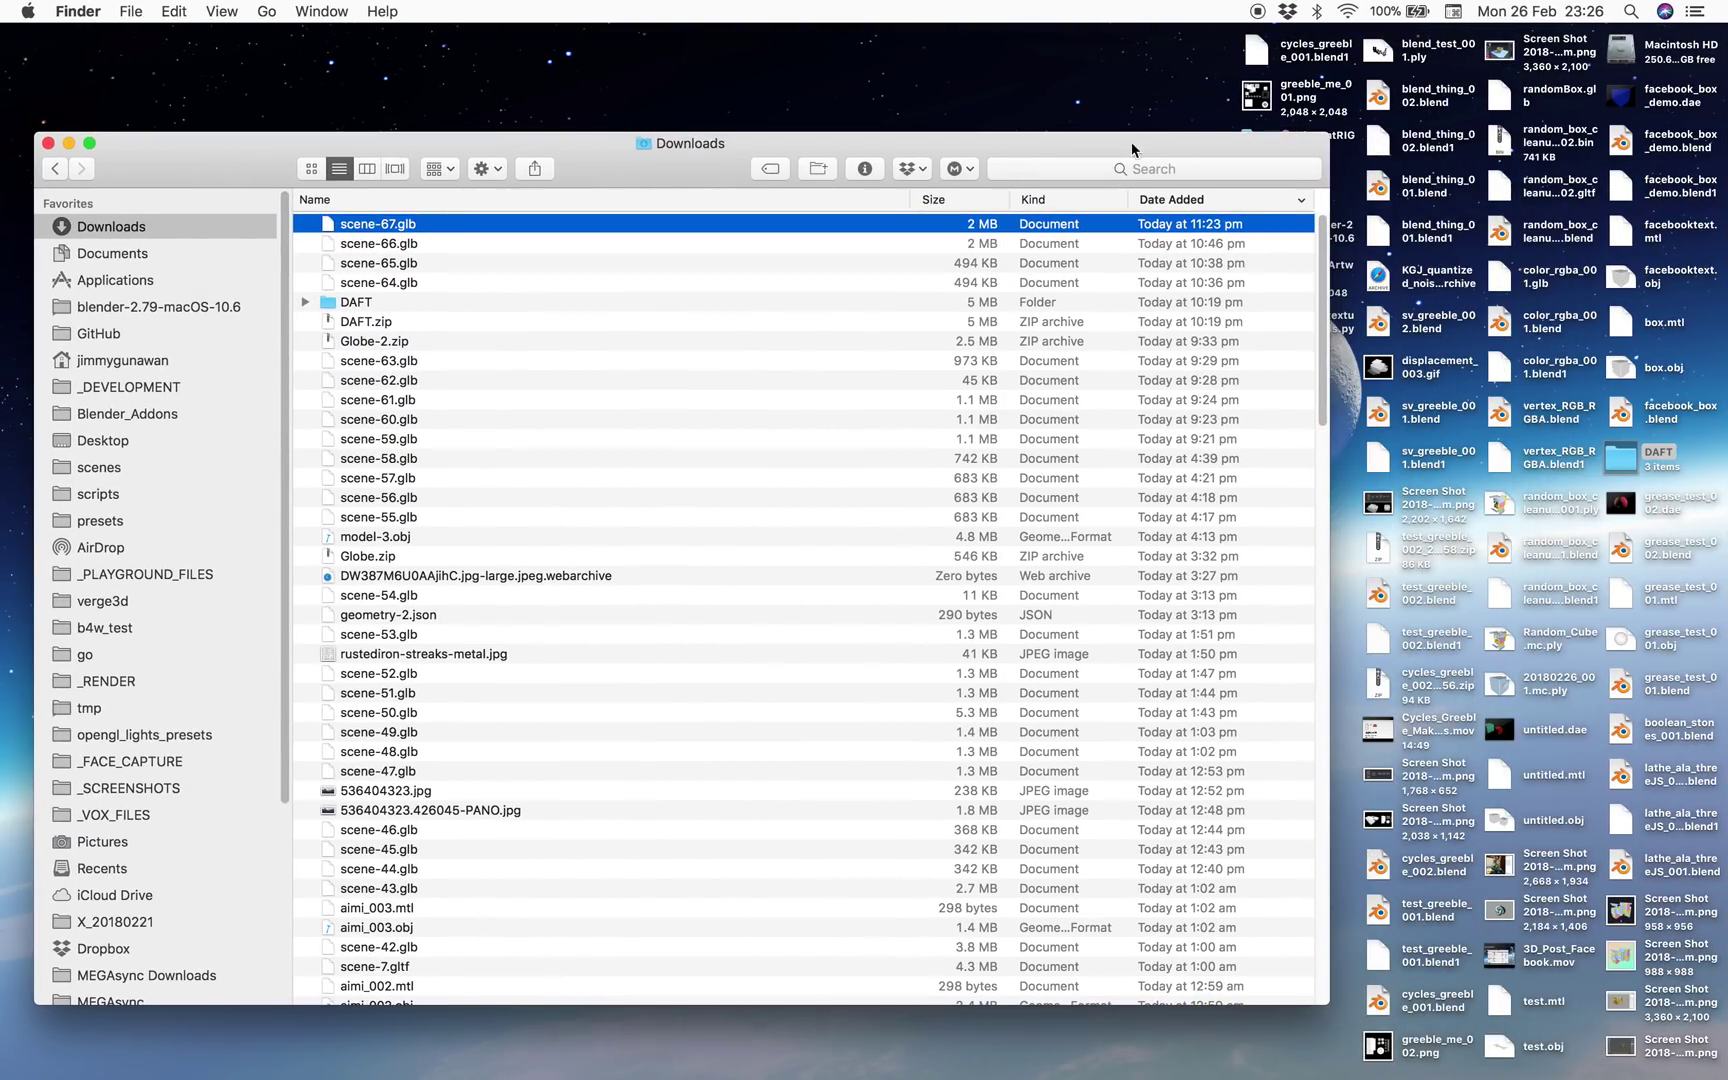
key("ctrl+Right")
left_click(19, 79)
left_click(32, 157)
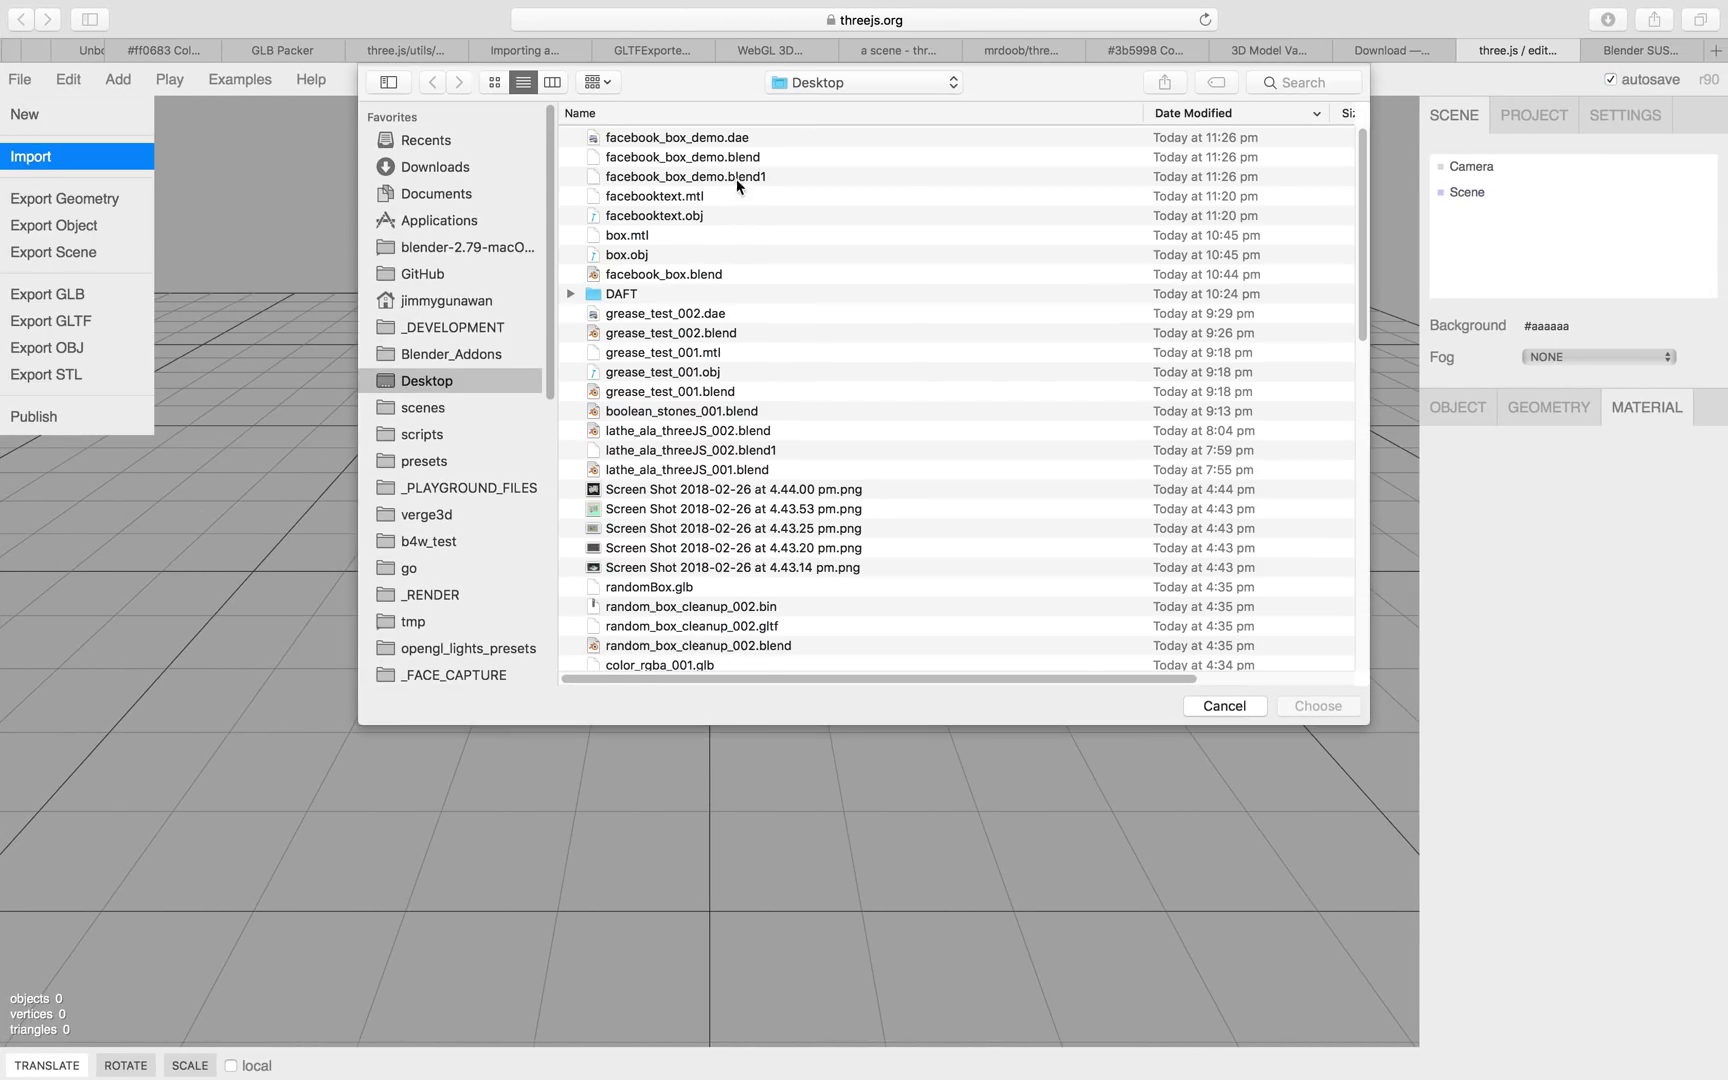
left_click(686, 140)
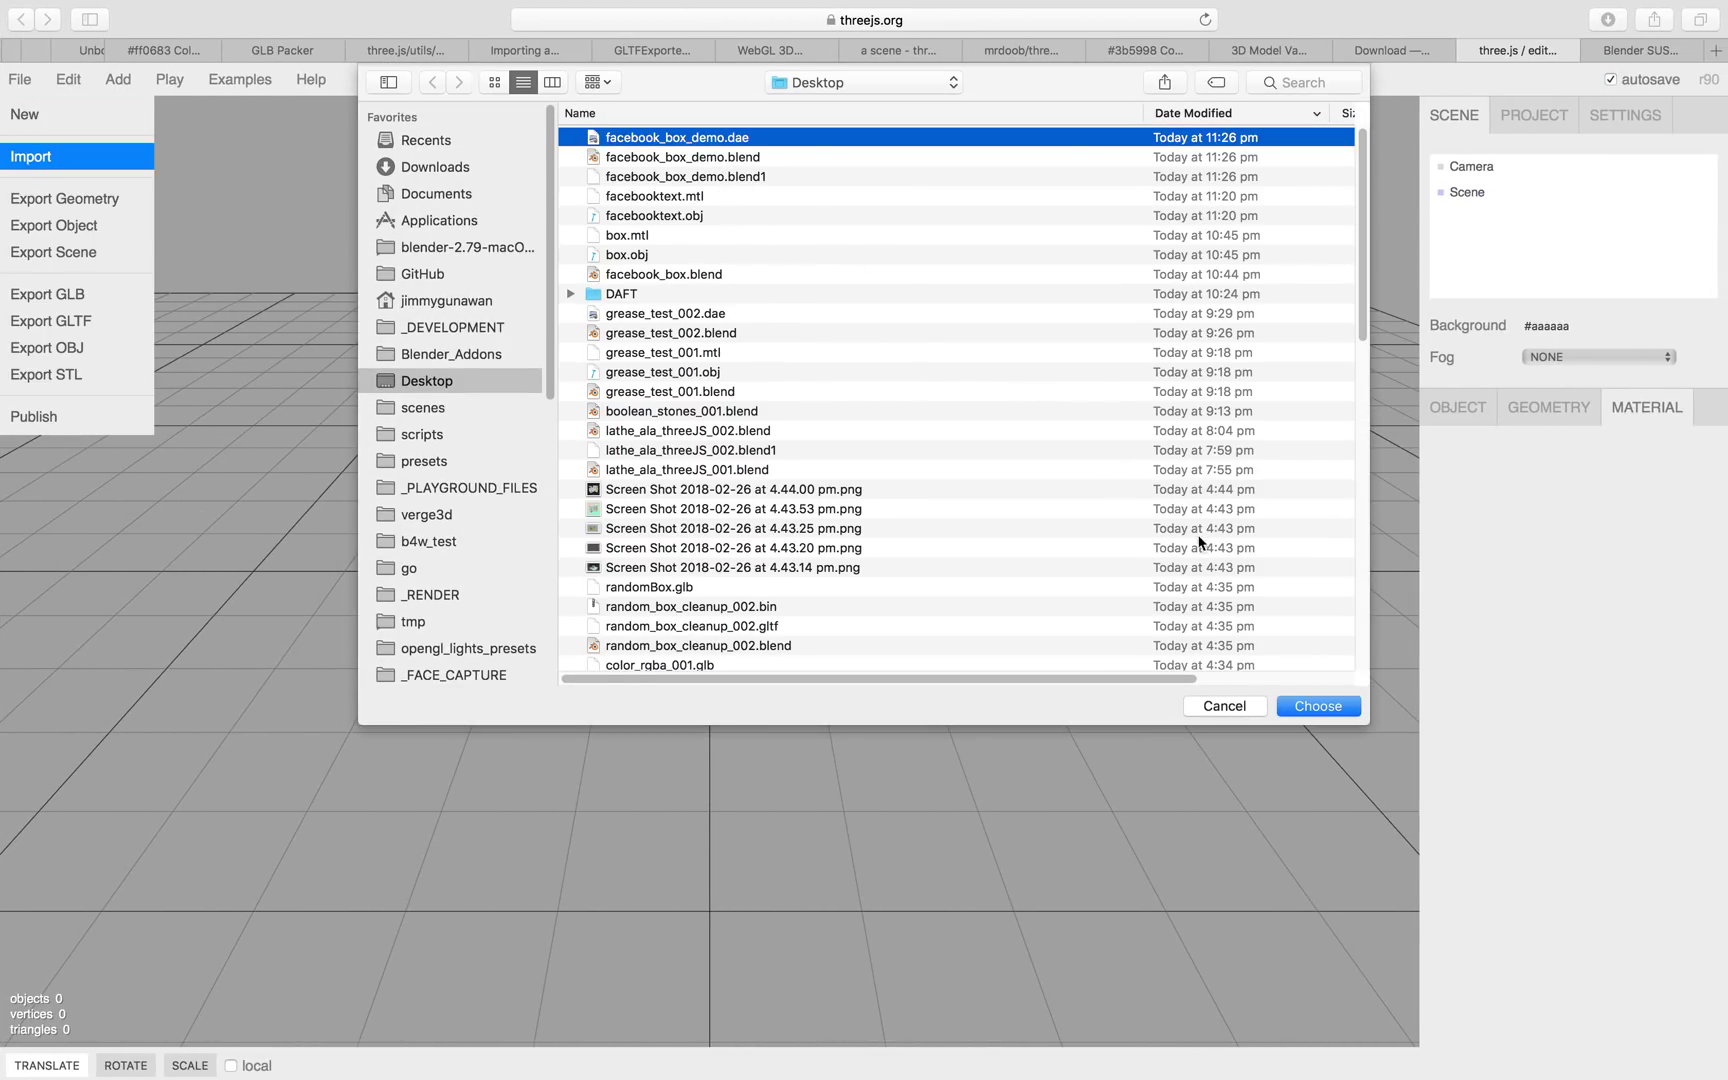
left_click(1318, 706)
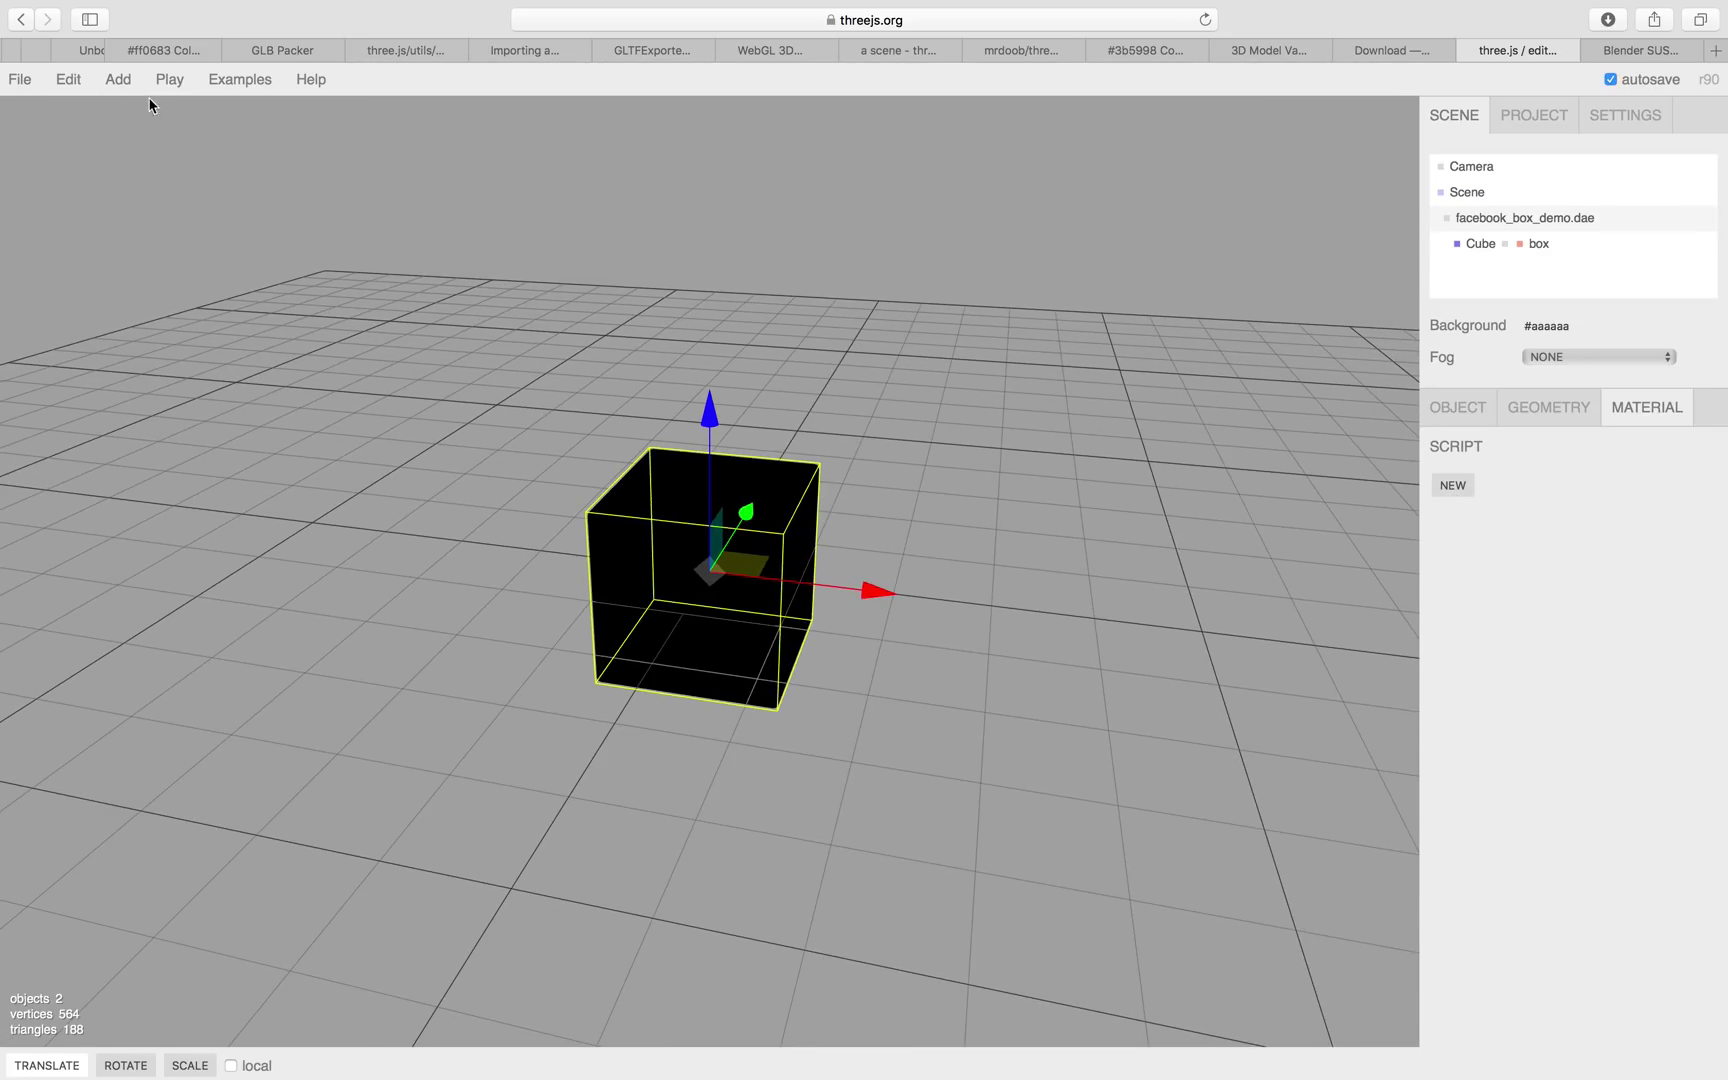
Add a point light and move it beside and above the imported cube.
left_click(150, 436)
left_click_drag(666, 638, 501, 829)
left_click_drag(775, 752, 733, 552)
left_click(733, 552)
left_click_drag(1012, 472, 444, 461)
left_click(440, 491)
left_click_drag(400, 612, 491, 436)
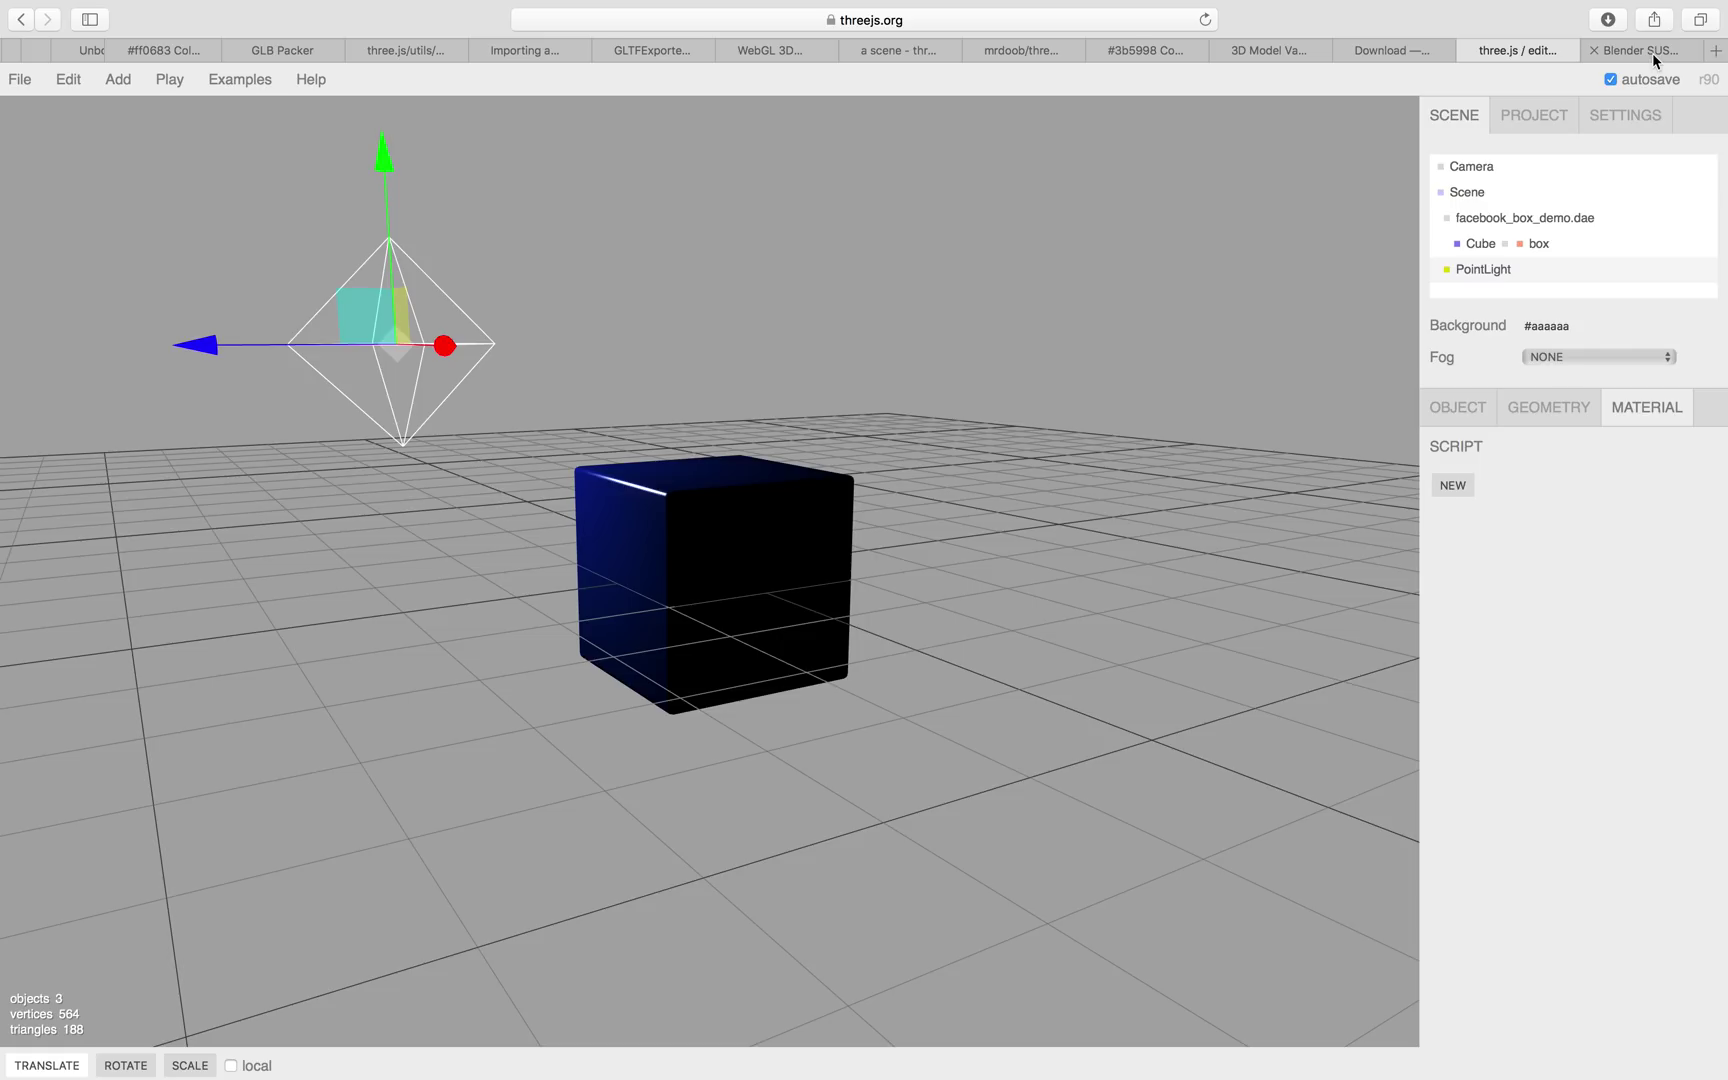
Switch to Blender, select all four facebook texts and convert them to meshes.
key("ctrl+Right")
middle_click_drag(887, 467, 823, 530)
right_click(860, 500)
right_click(868, 515)
right_click(828, 515)
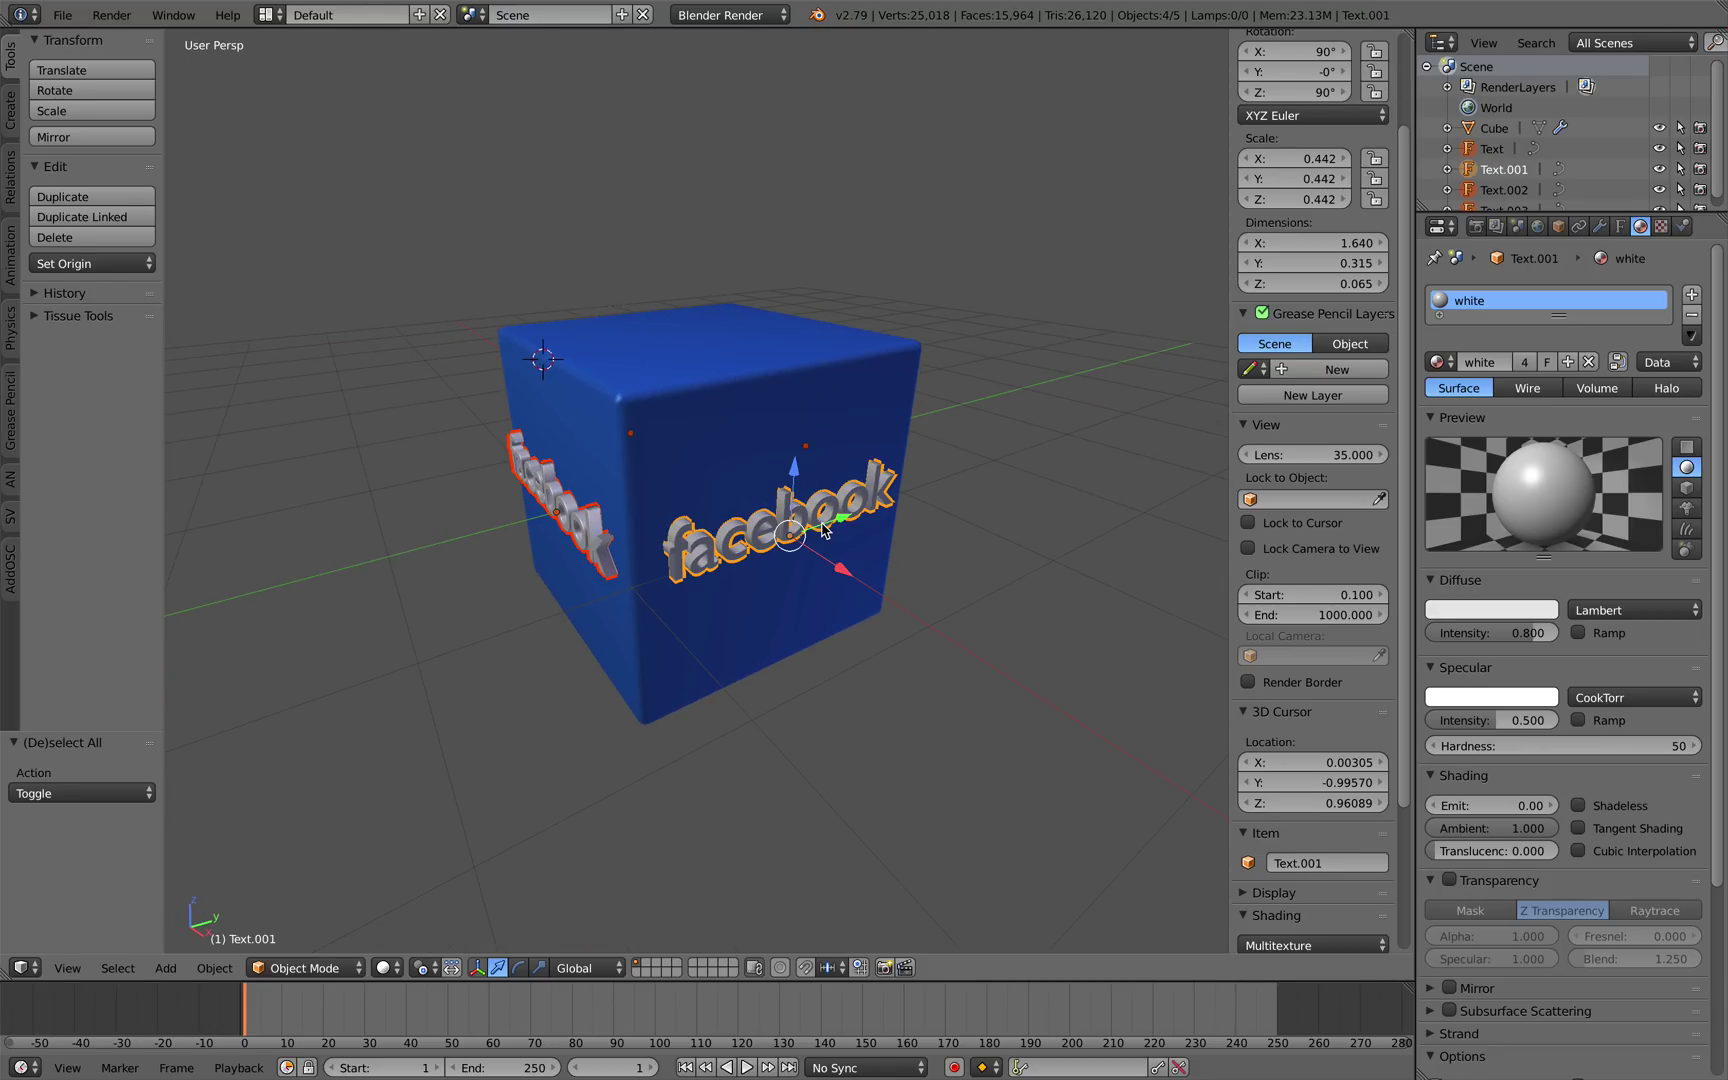
key("space")
type("convert")
key("Return")
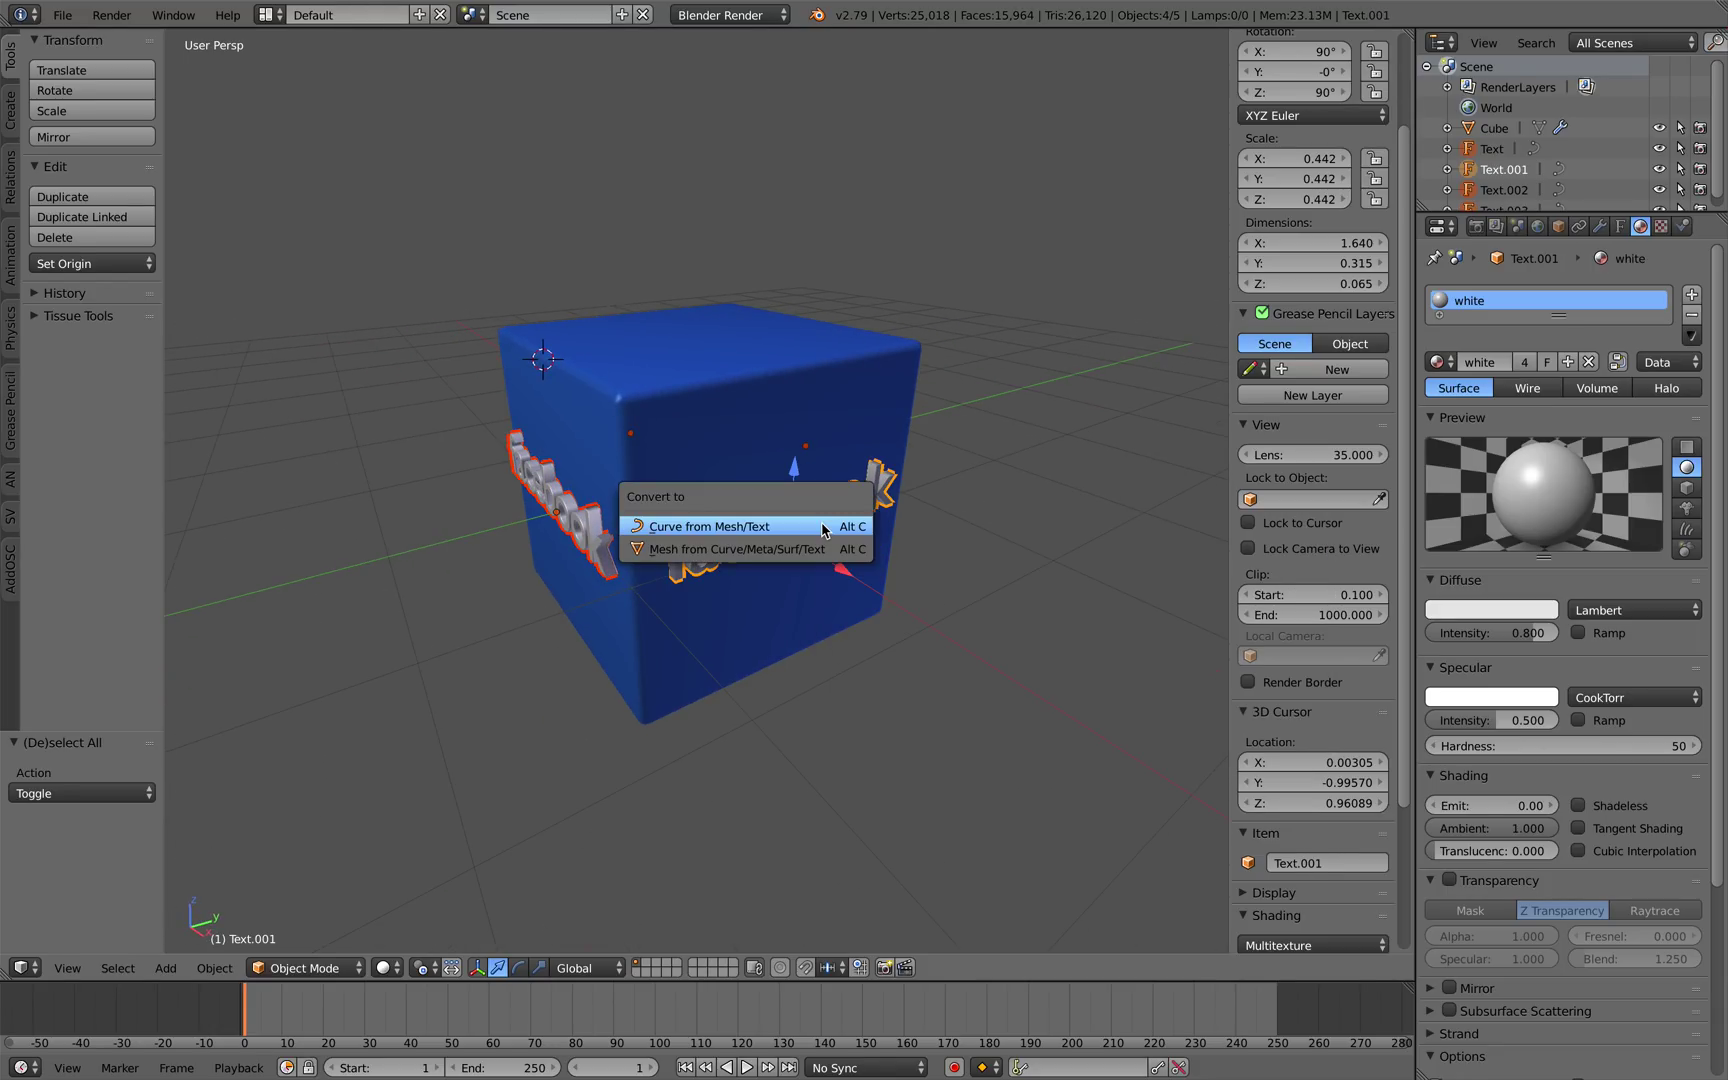
left_click(790, 549)
middle_click_drag(790, 549, 736, 484)
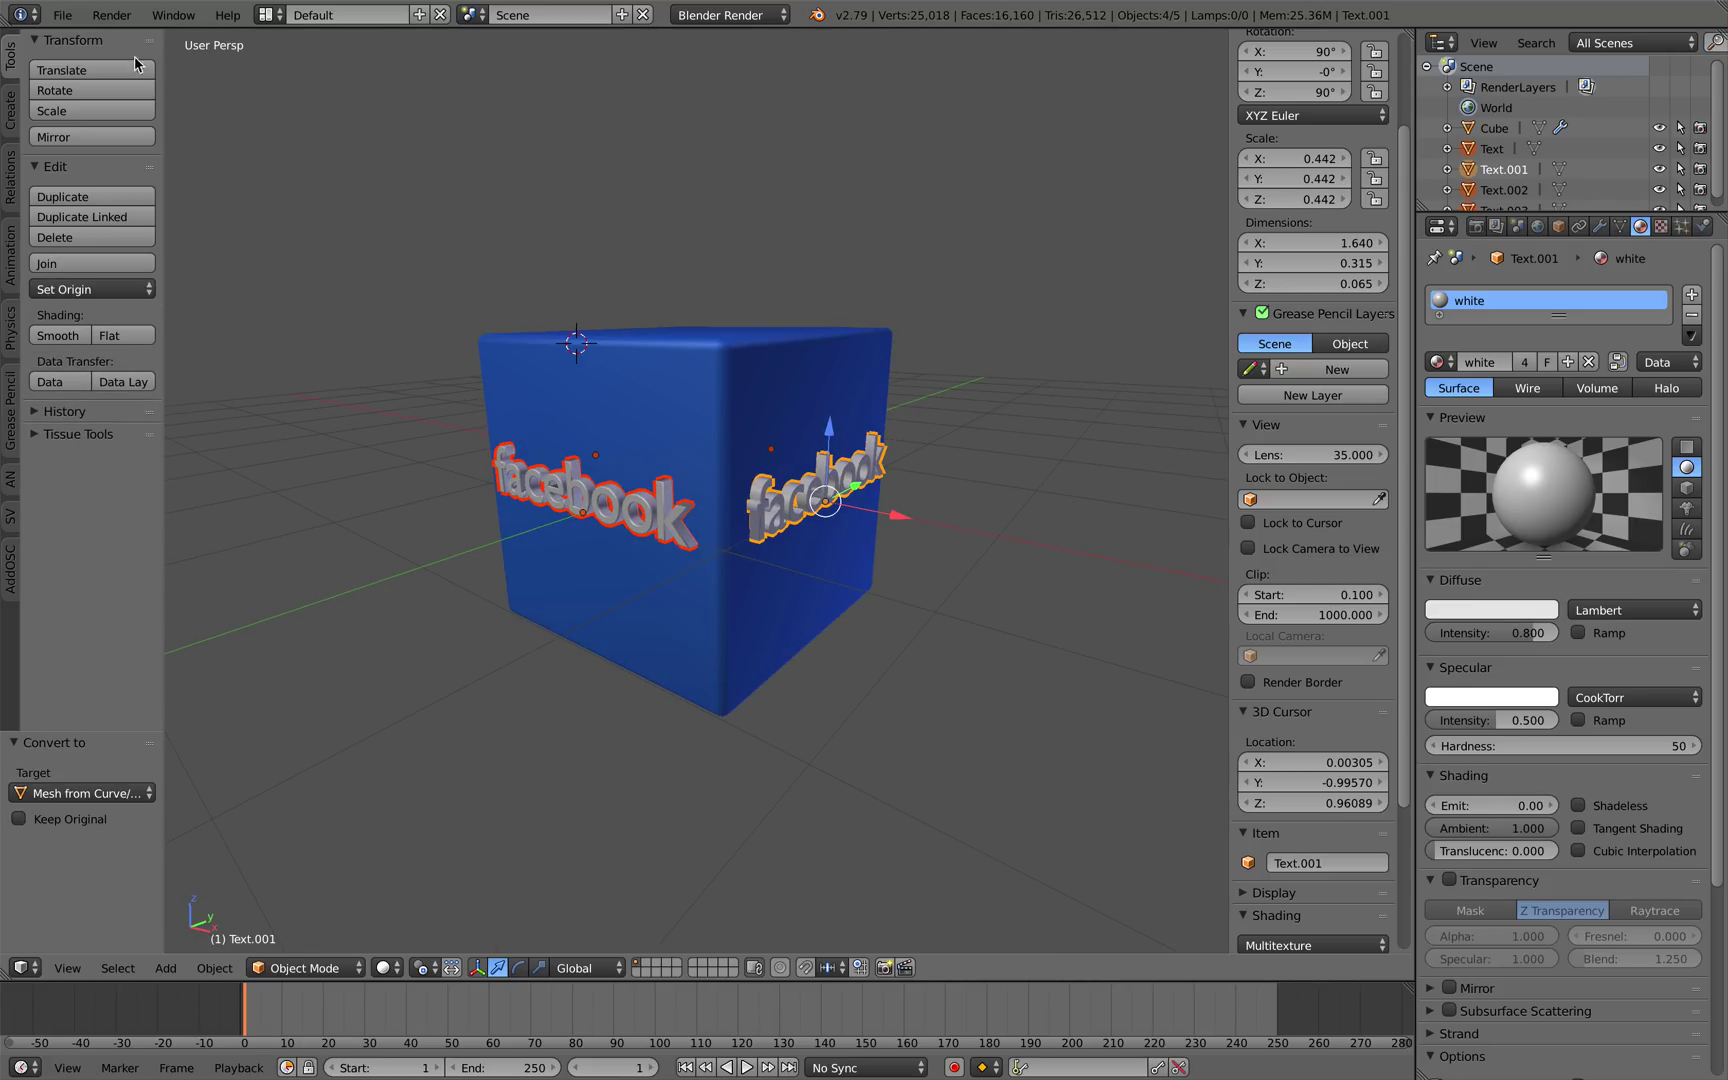
Export the scene with the converted texts to the Desktop as the Collada file facebook_box_demo1.dae.
left_click(62, 15)
mouse_move(150, 430)
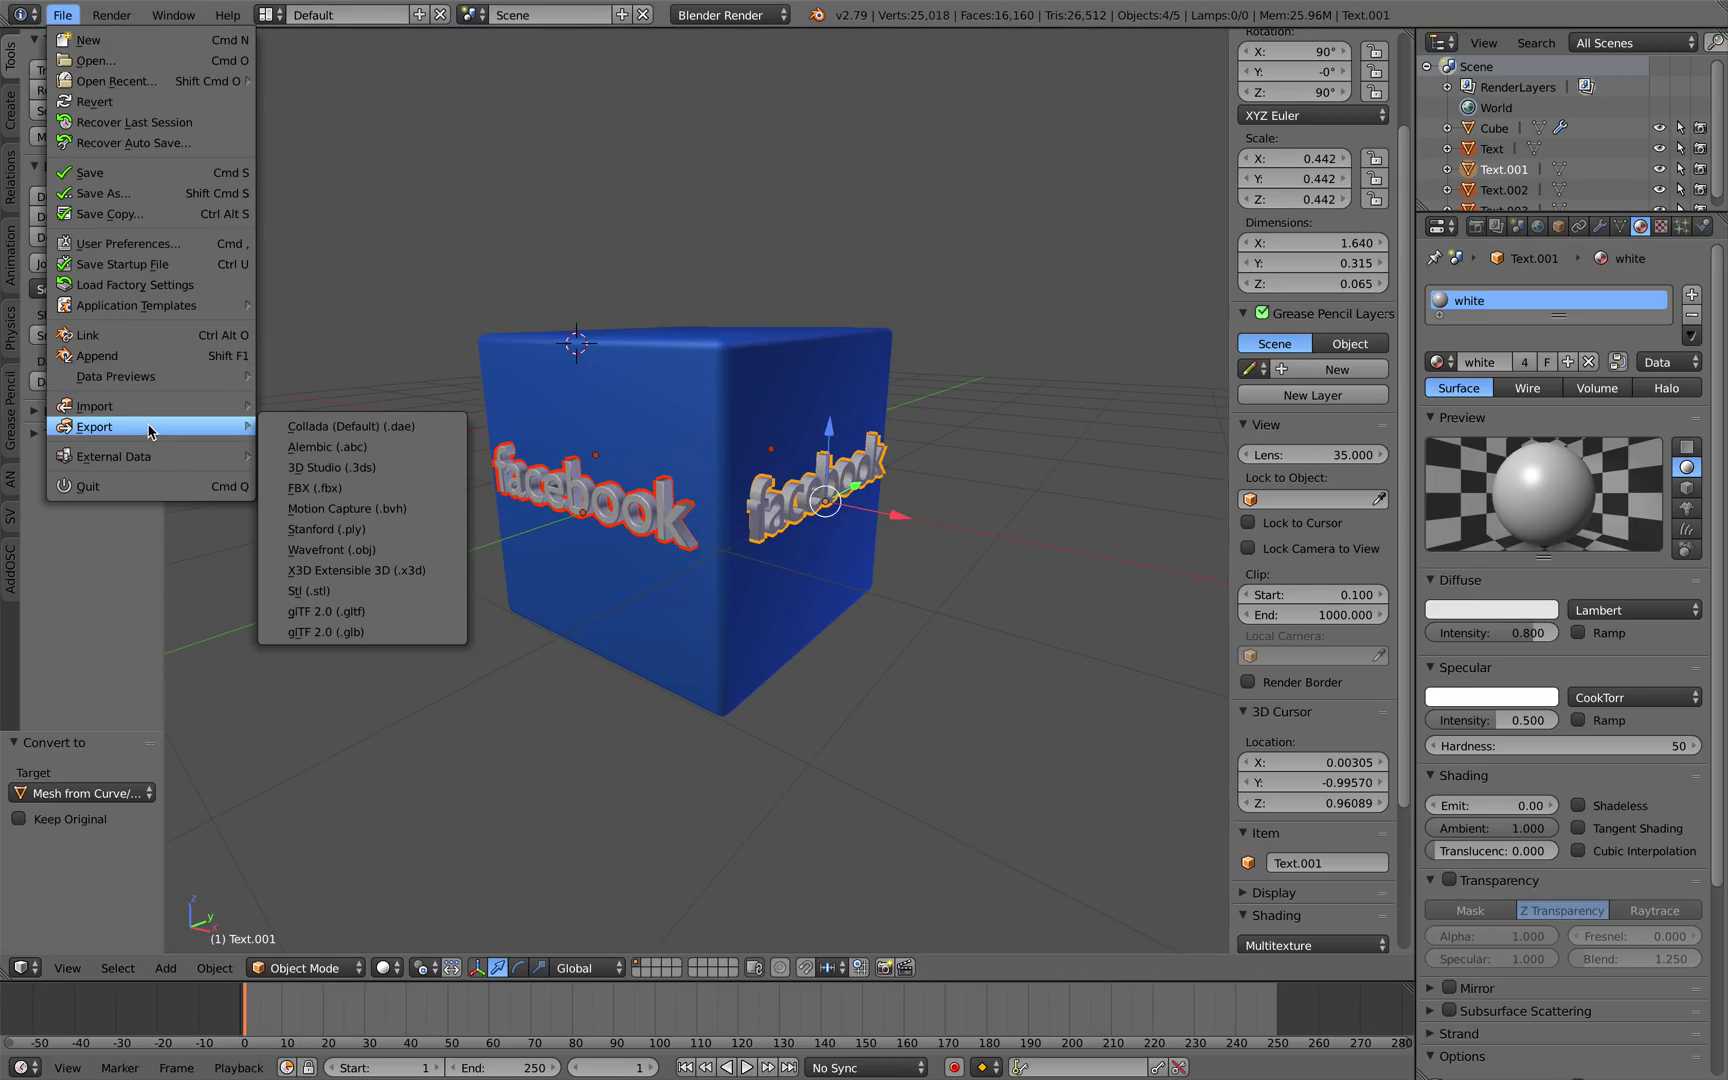
left_click(305, 428)
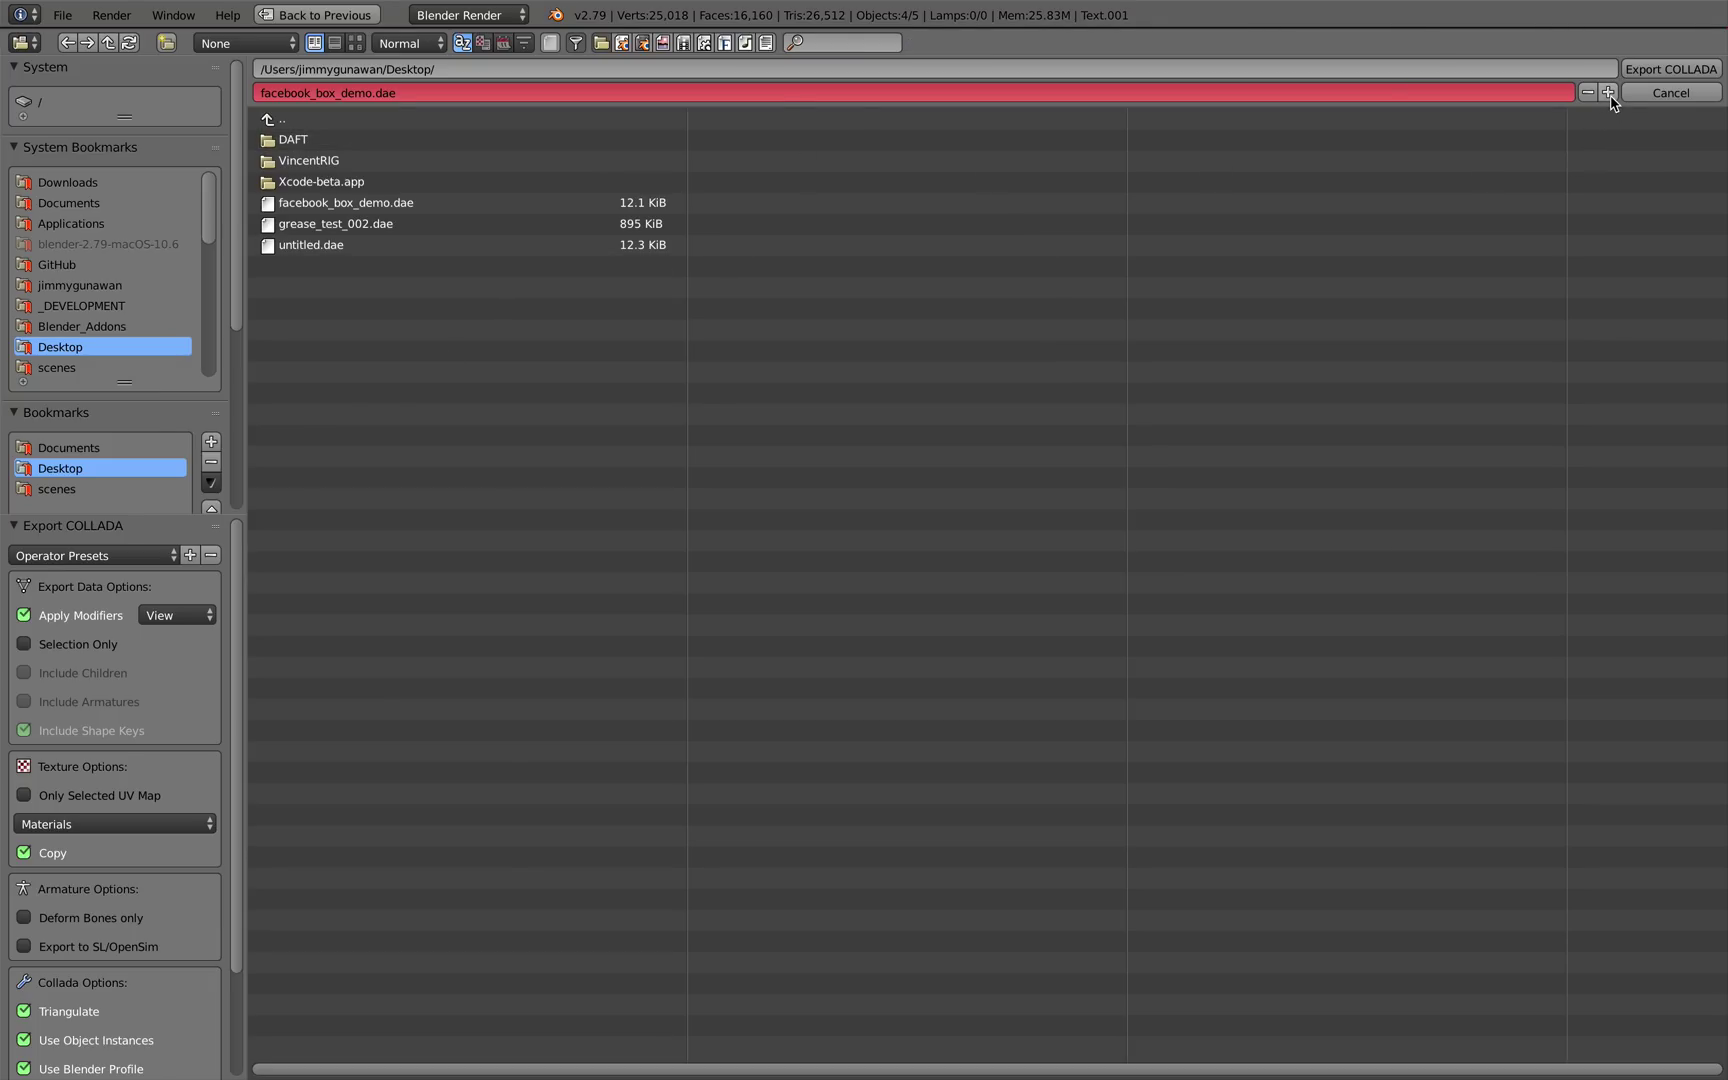
left_click(1668, 69)
Switch to the three.js editor, start a new scene and import facebook_box_demo1.dae from the Desktop.
key("ctrl+Left")
mouse_move(50, 80)
left_click(49, 124)
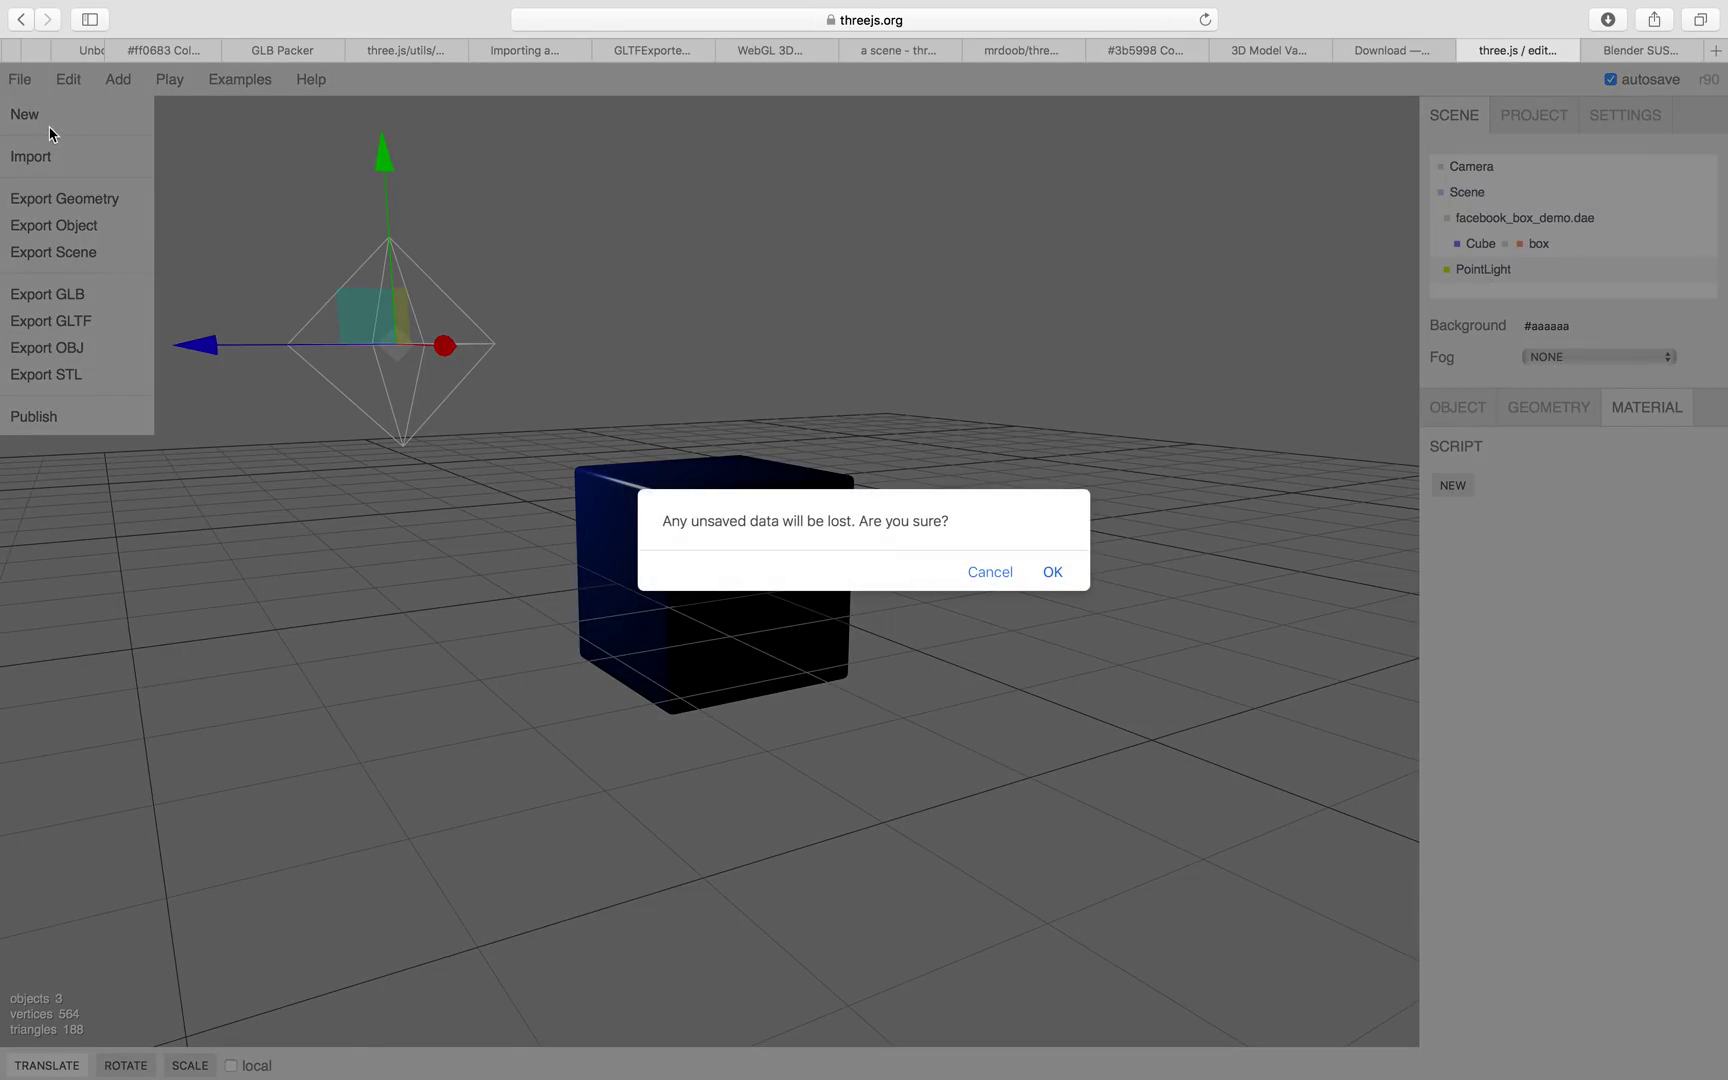
left_click(1055, 572)
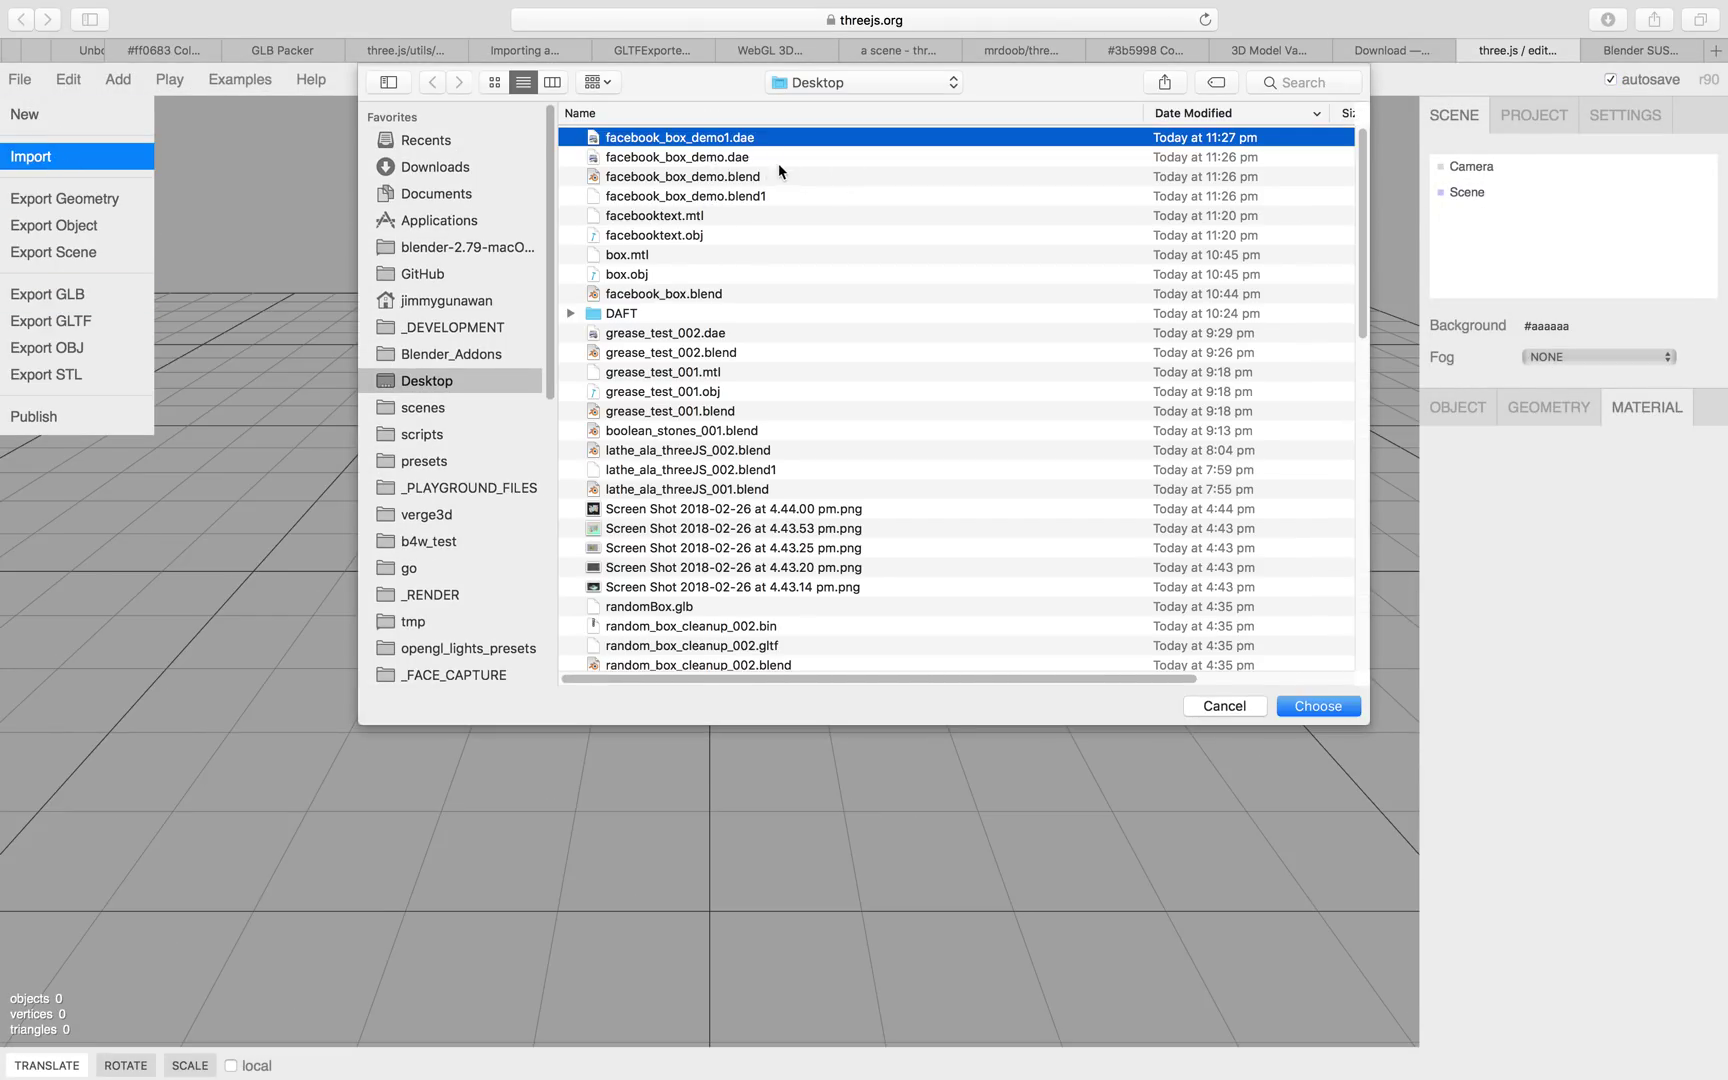
left_click(1316, 706)
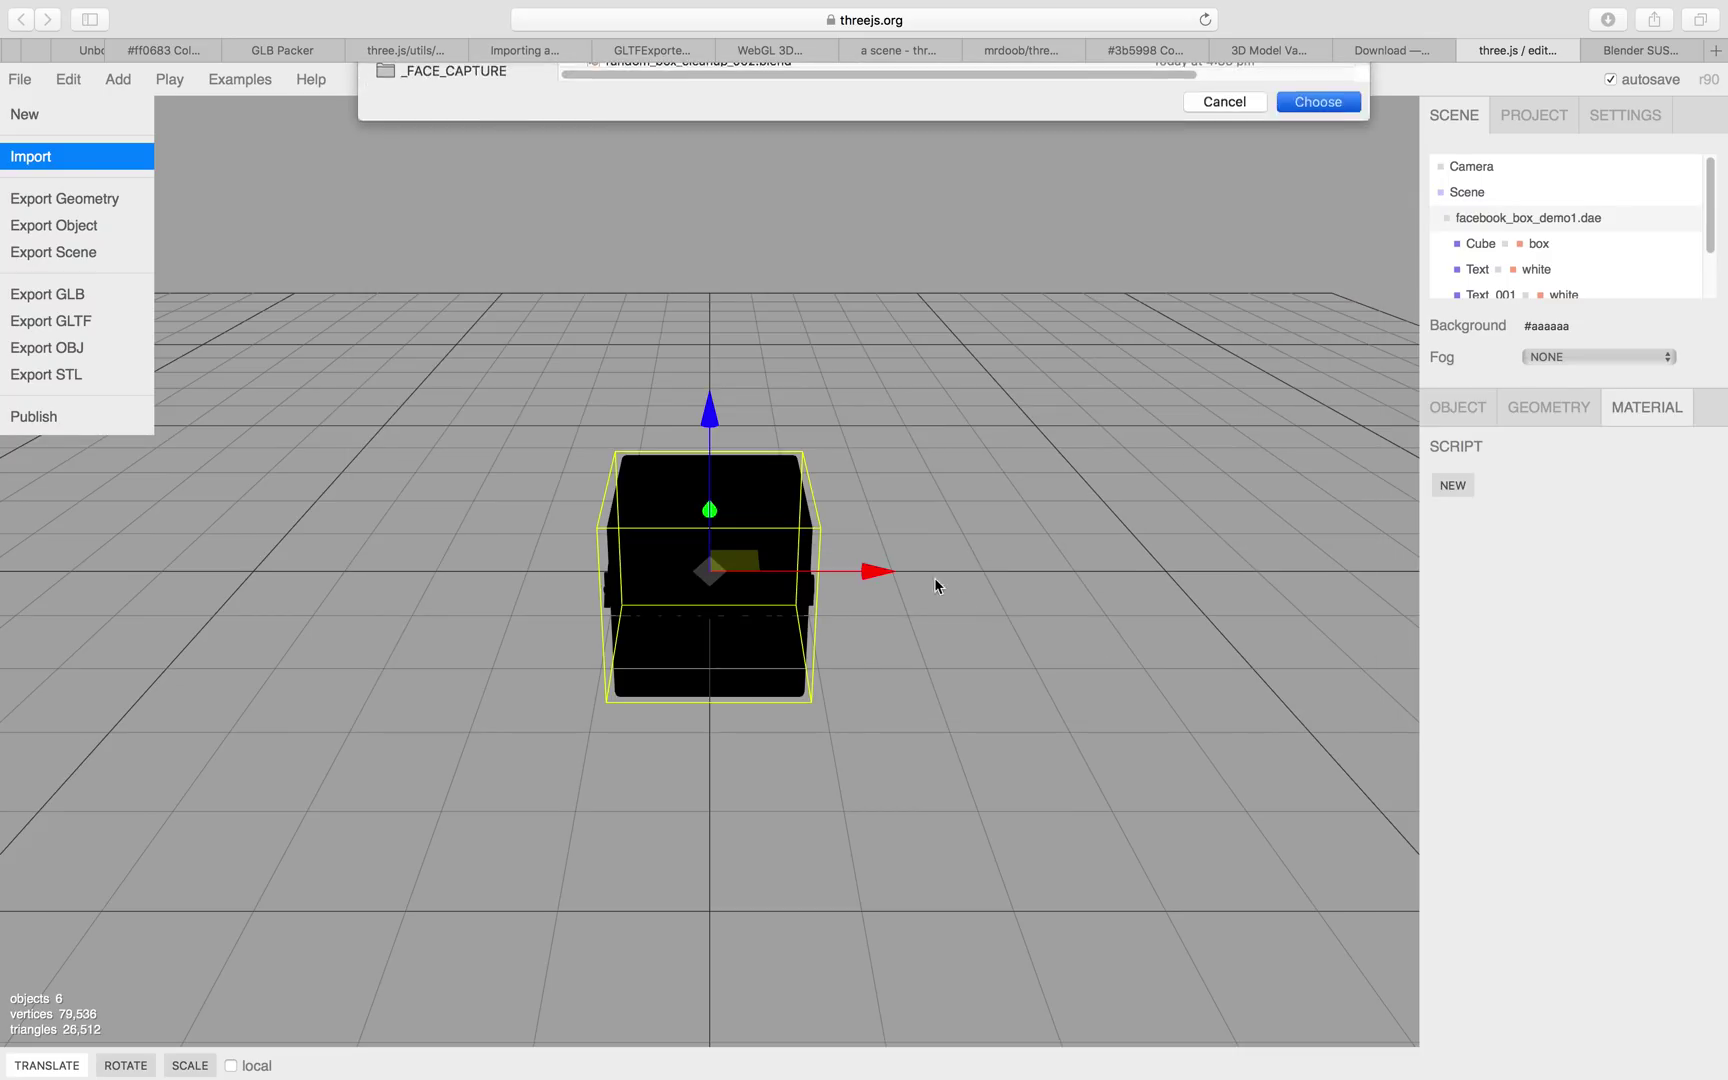
Add a point light and move it out beside the cube, raised to the height of its top.
left_click_drag(937, 583, 980, 521)
mouse_move(79, 88)
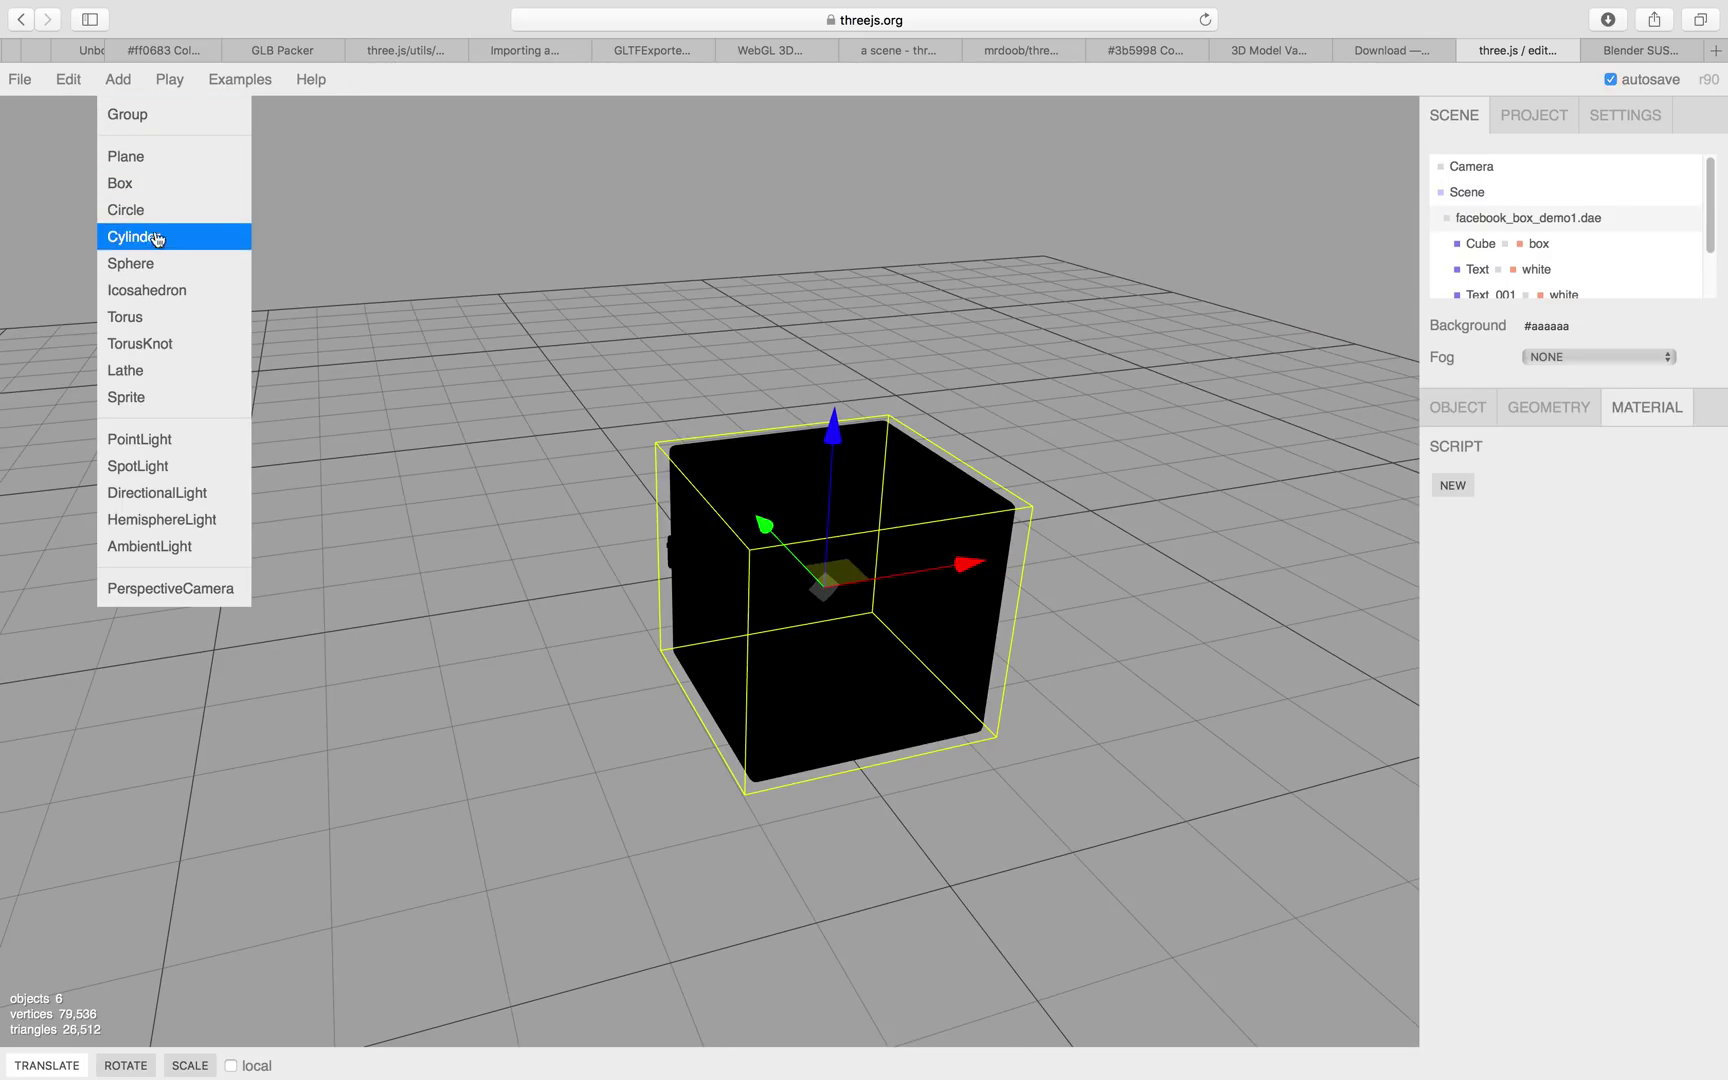
left_click(140, 439)
left_click_drag(847, 557, 633, 580)
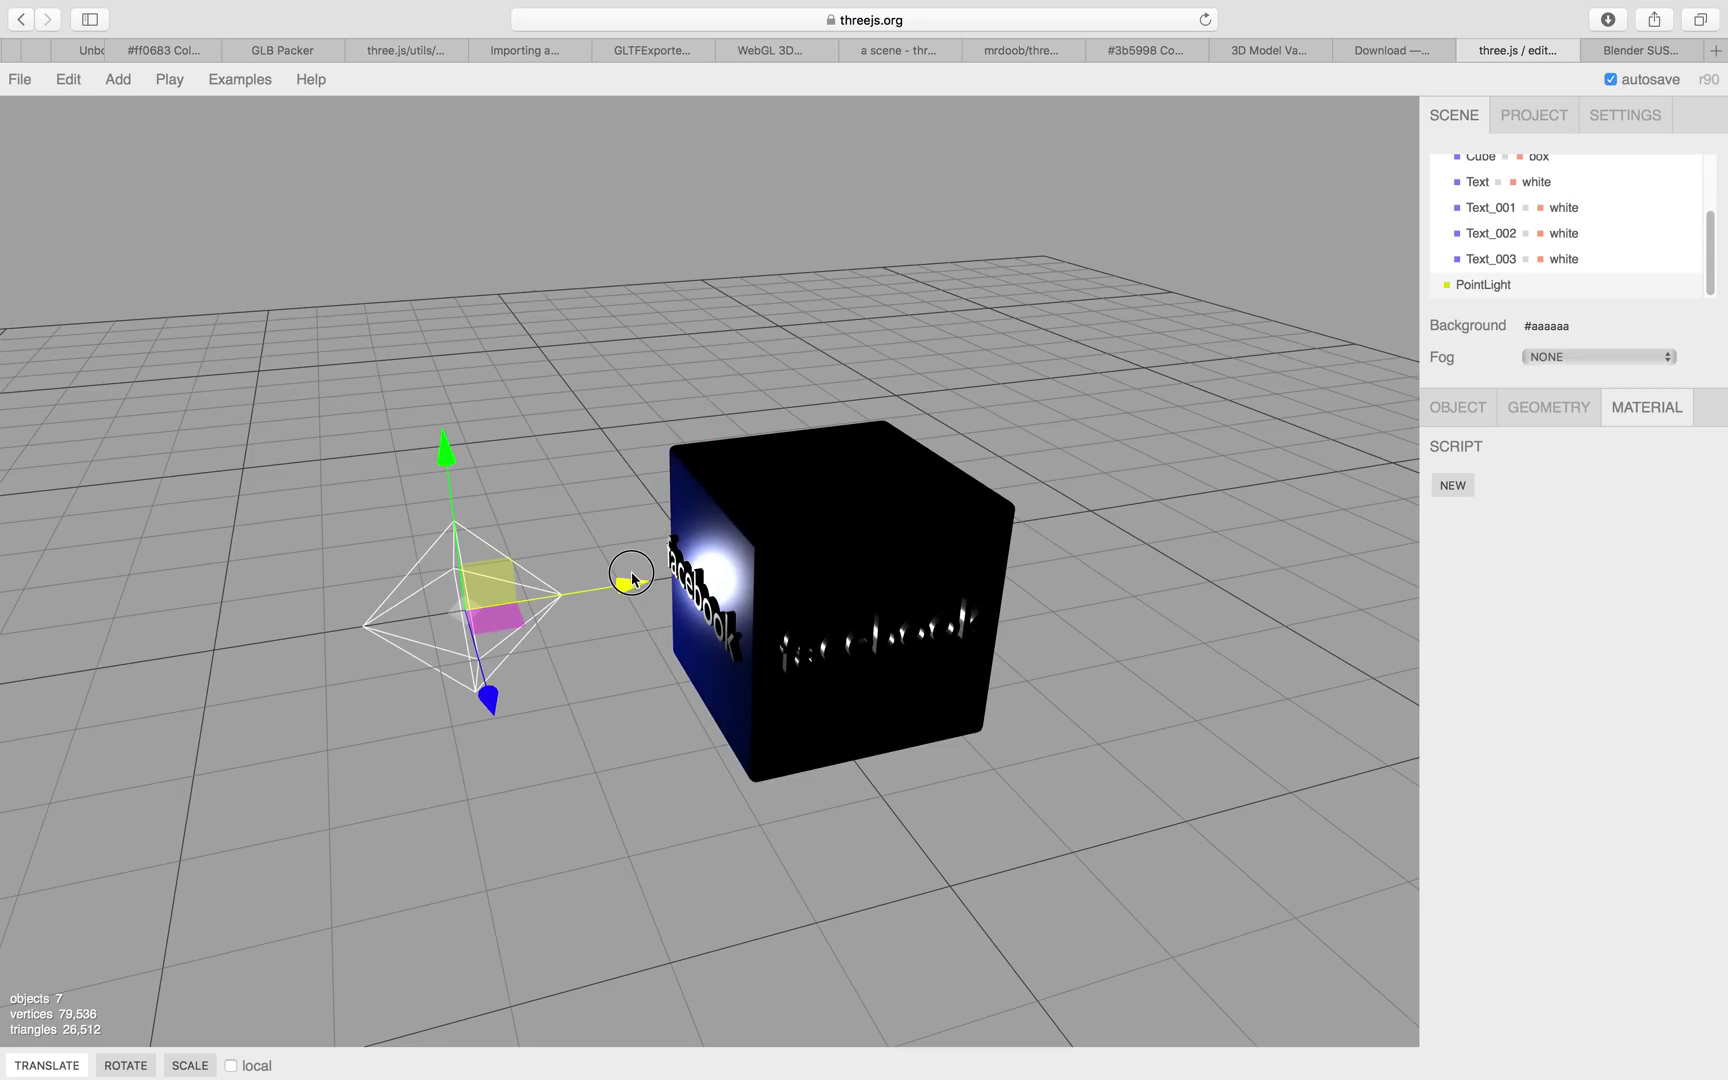
left_click_drag(485, 482, 447, 270)
left_click_drag(860, 700, 930, 610)
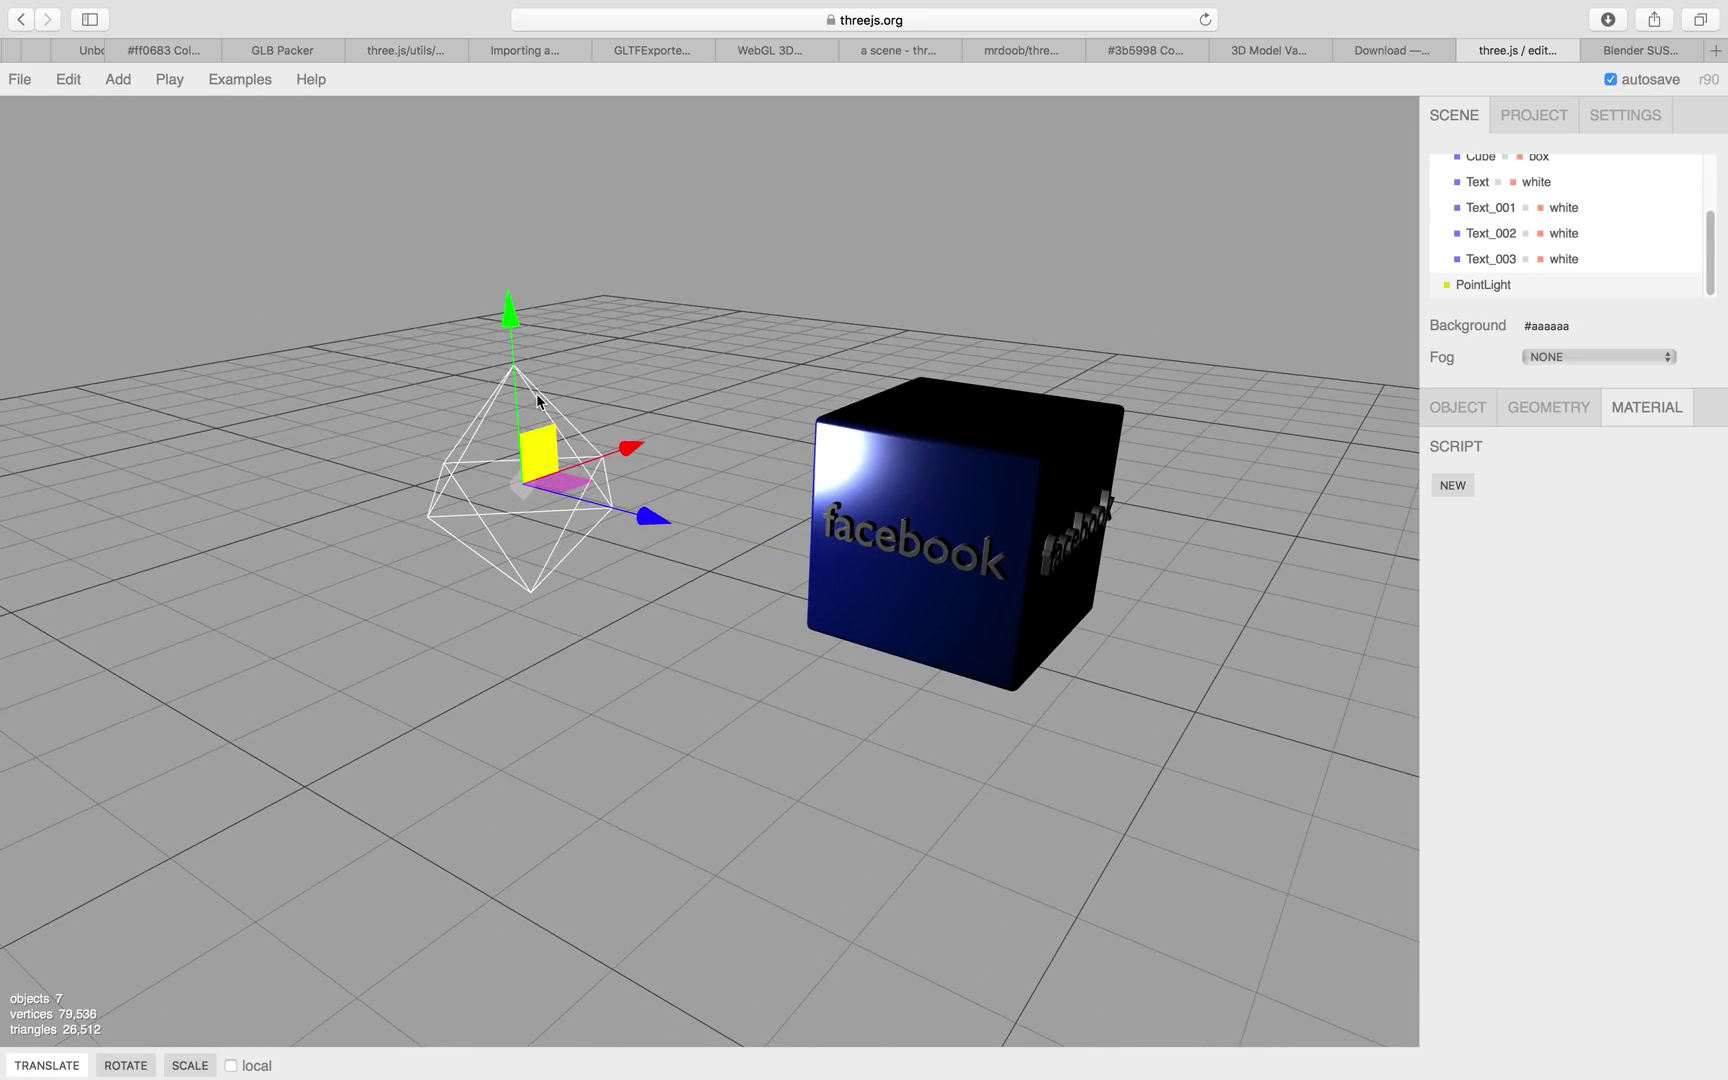
left_click_drag(514, 345, 513, 275)
Add a second point light and move it well away from the cube, near ground level.
mouse_move(118, 79)
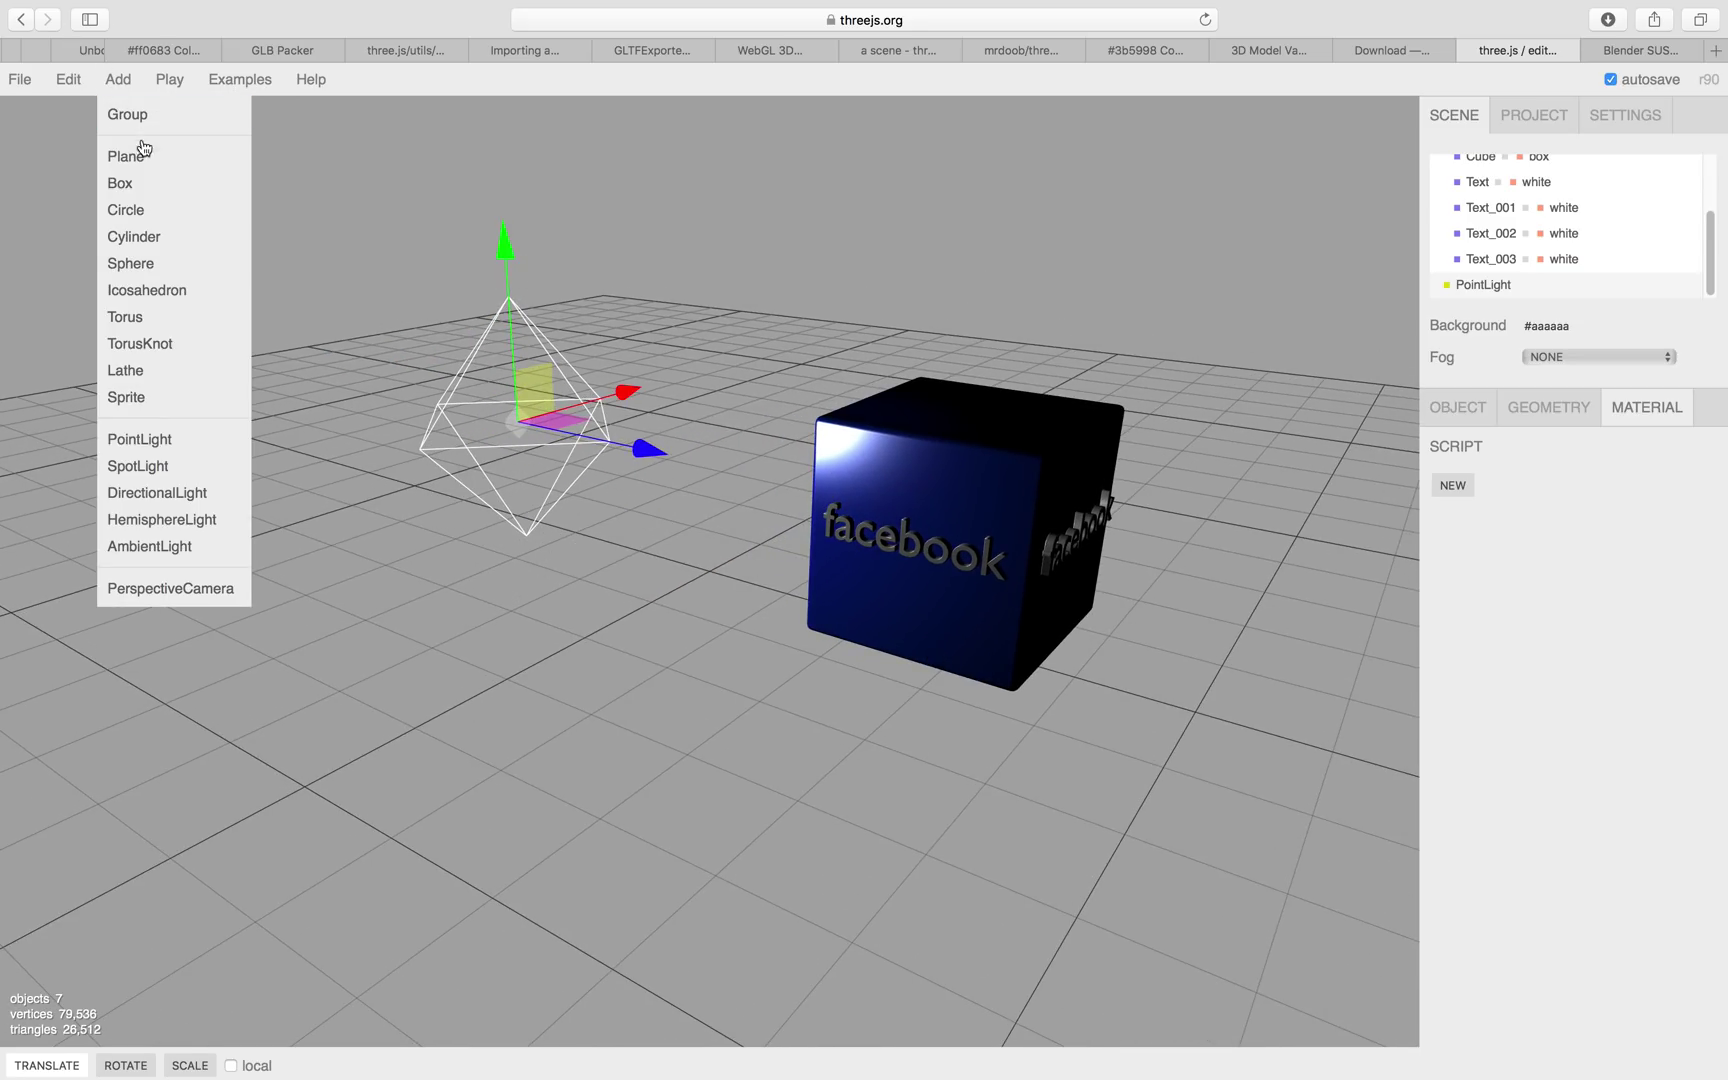
left_click(183, 441)
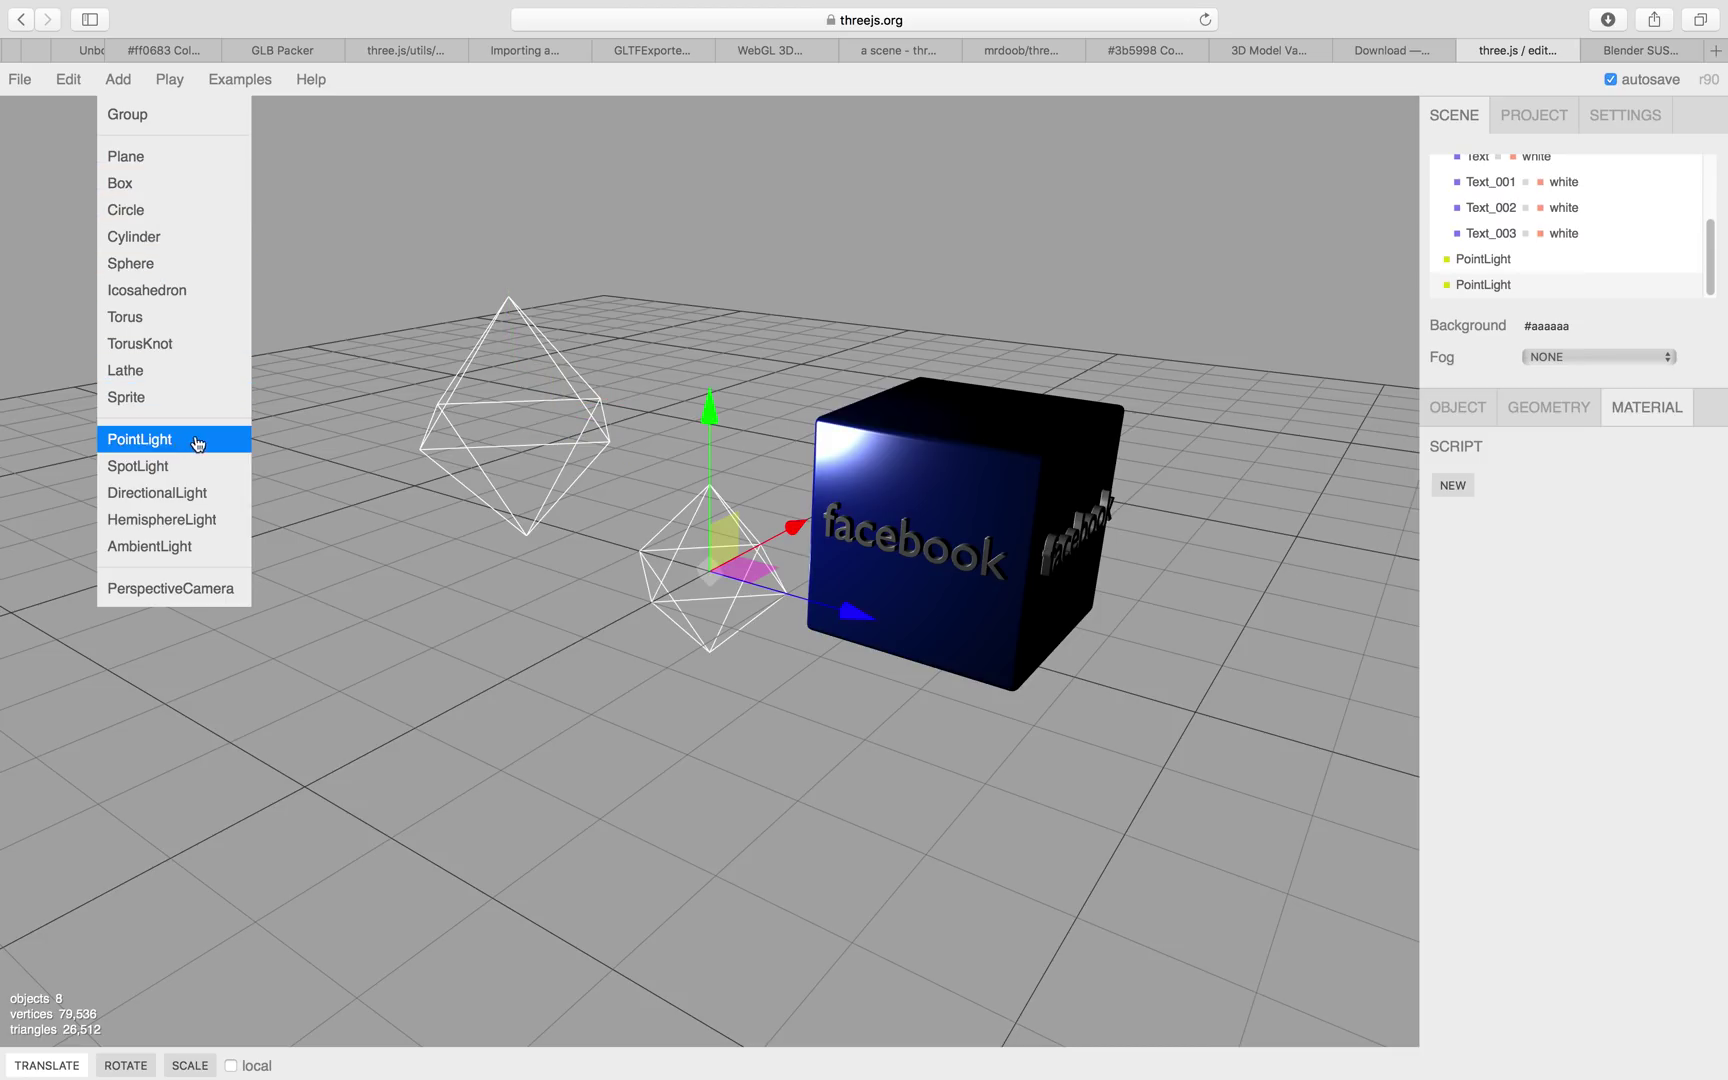
left_click_drag(705, 578, 1072, 733)
left_click_drag(1138, 609, 770, 727)
Add a third point light and place it raised beside another face of the cube.
mouse_move(118, 79)
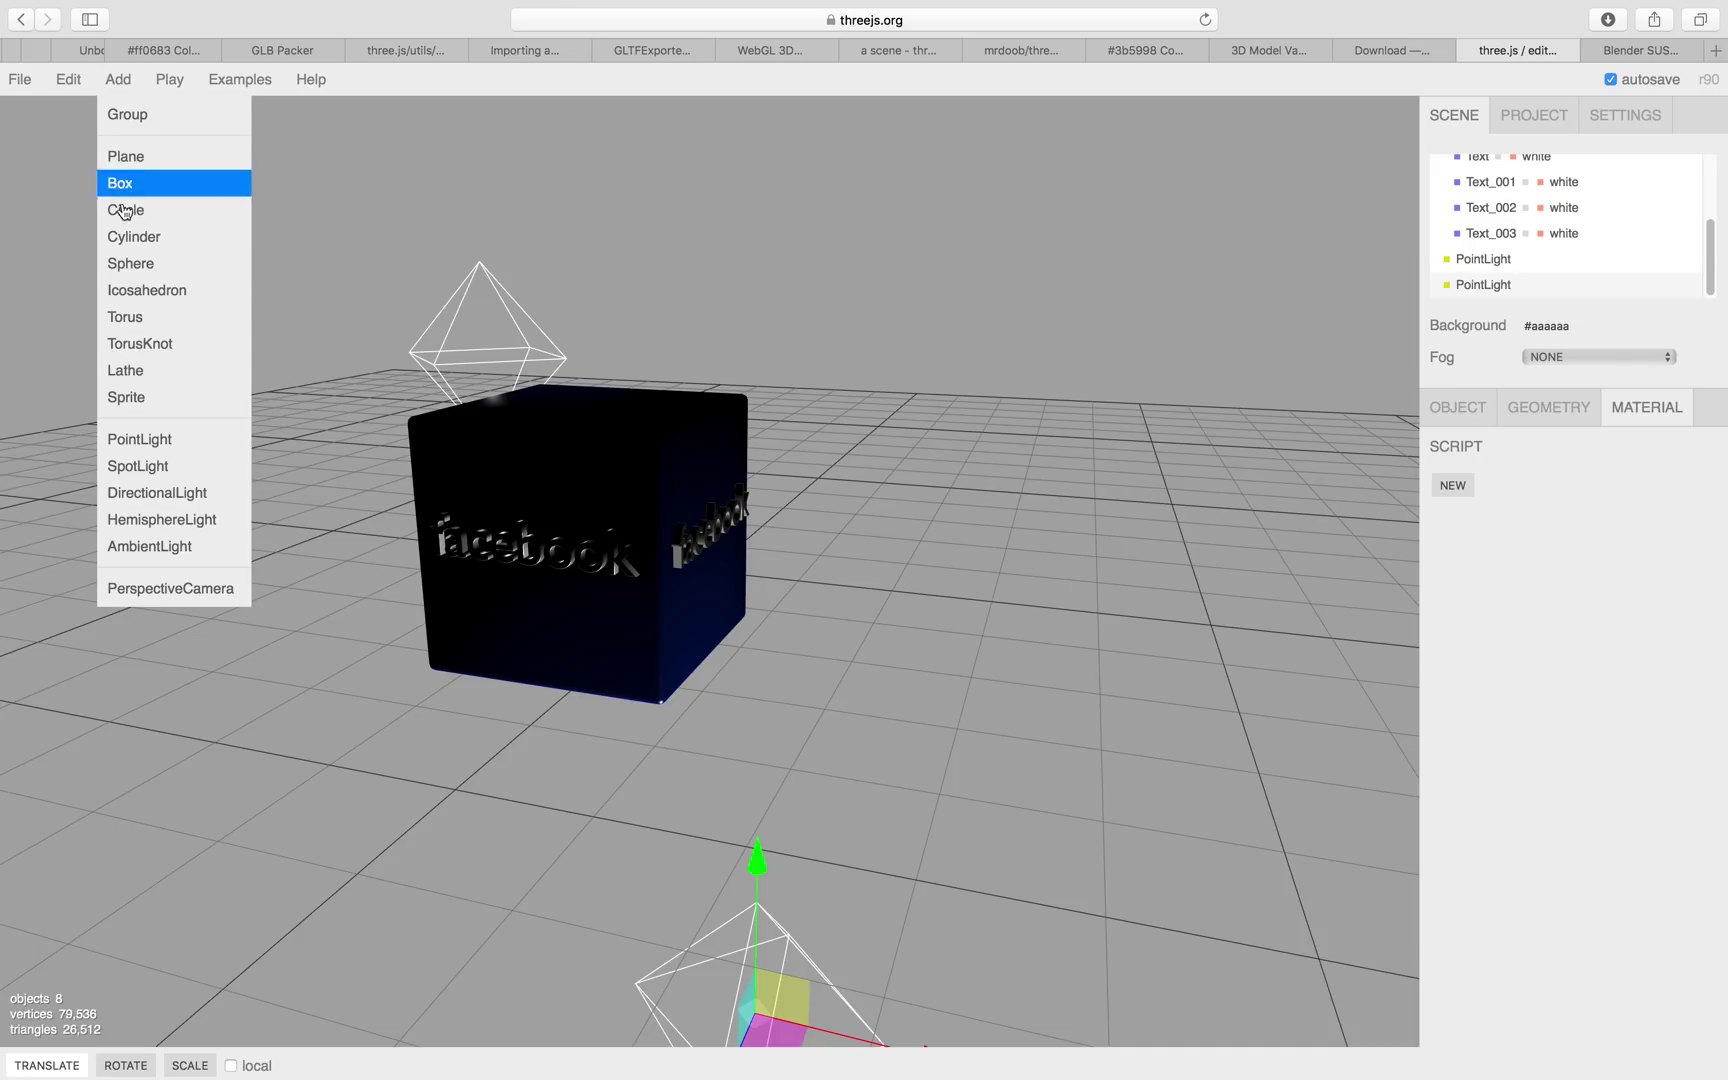
left_click(158, 442)
left_click_drag(880, 589, 1022, 609)
left_click_drag(890, 450, 957, 210)
Add a hemisphere light to the scene to brighten the cube and texts overall.
mouse_move(118, 84)
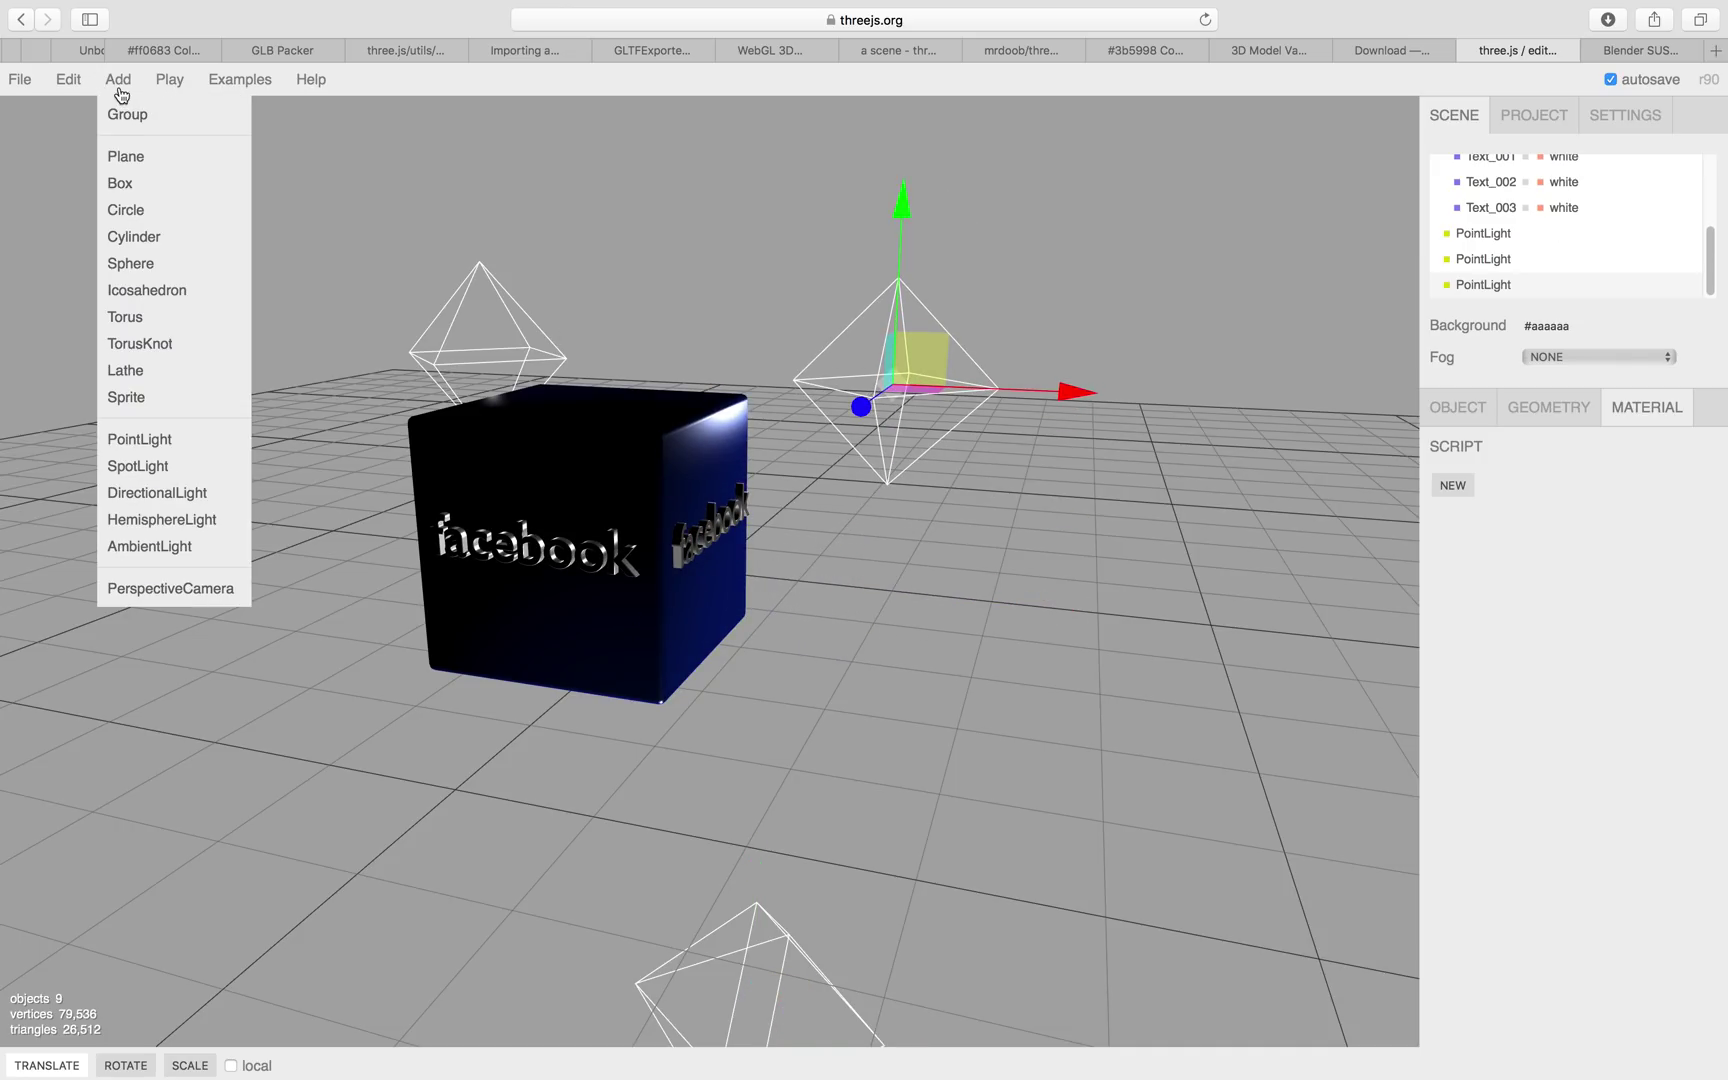
left_click(182, 527)
left_click_drag(818, 524, 1095, 523)
Set the cube's box material color to #3B5998, using the hex code copied from the color-hex page.
left_click(632, 500)
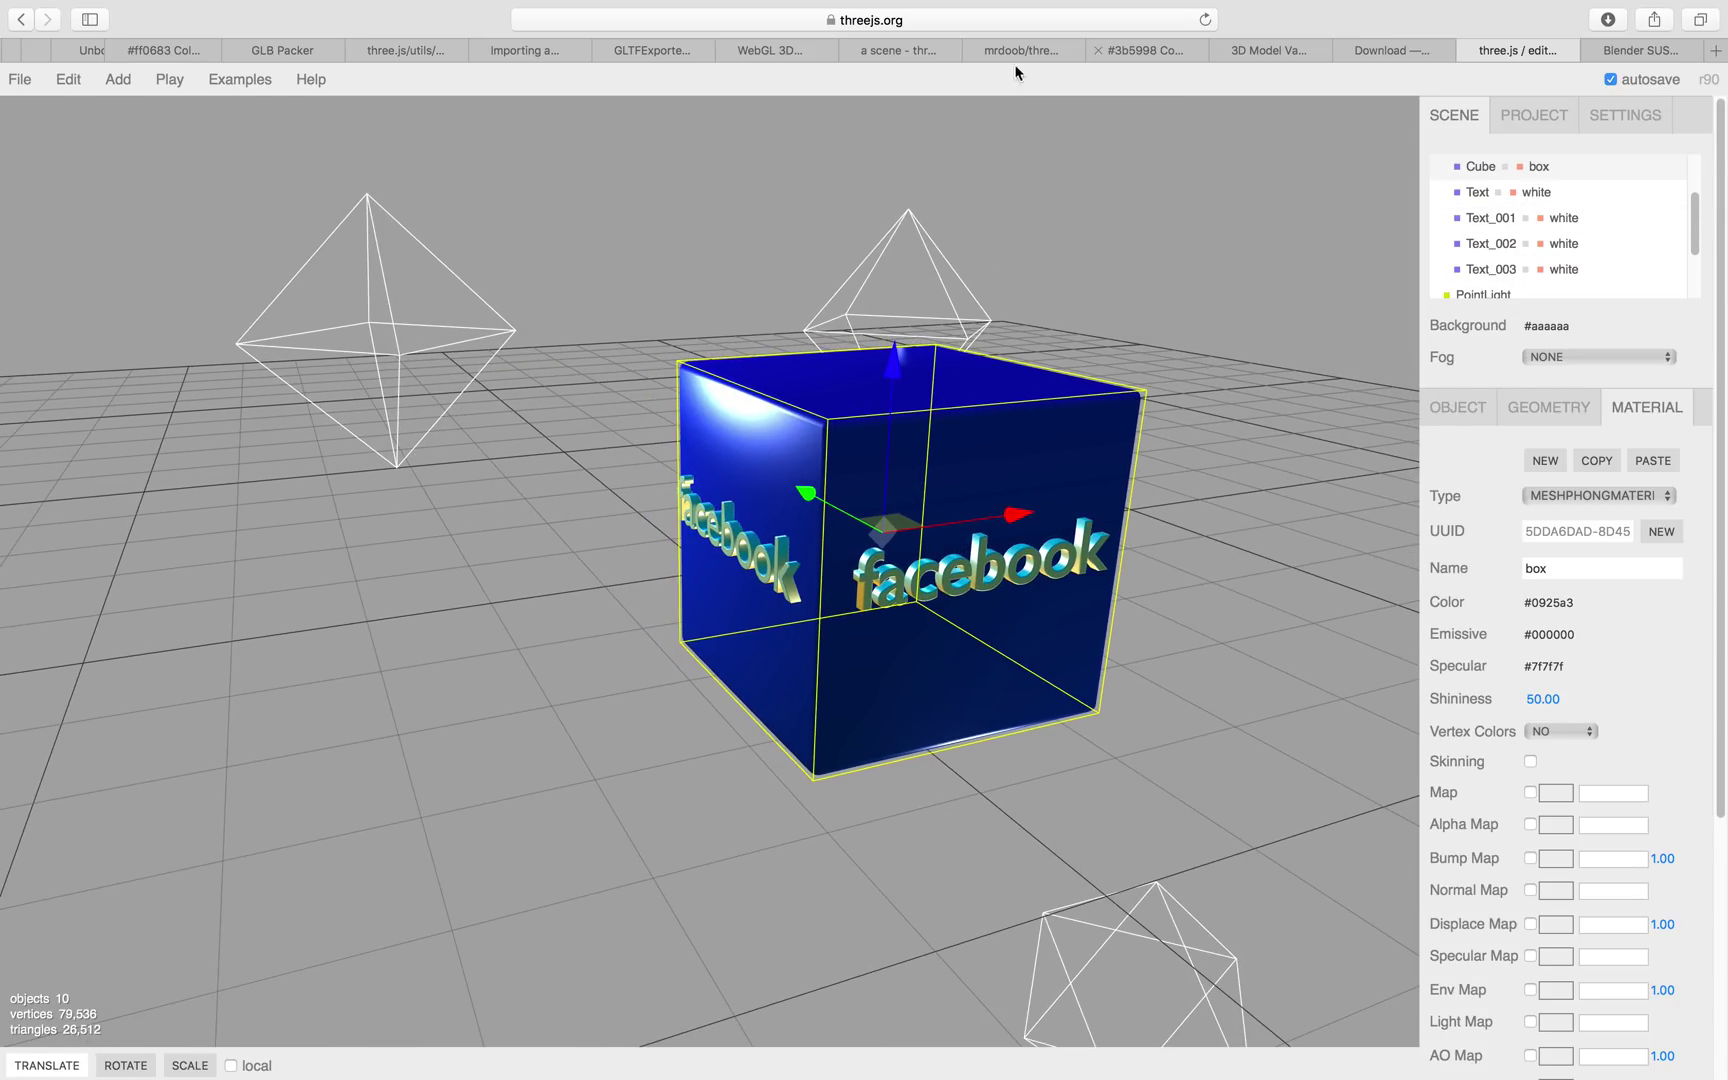
left_click(660, 50)
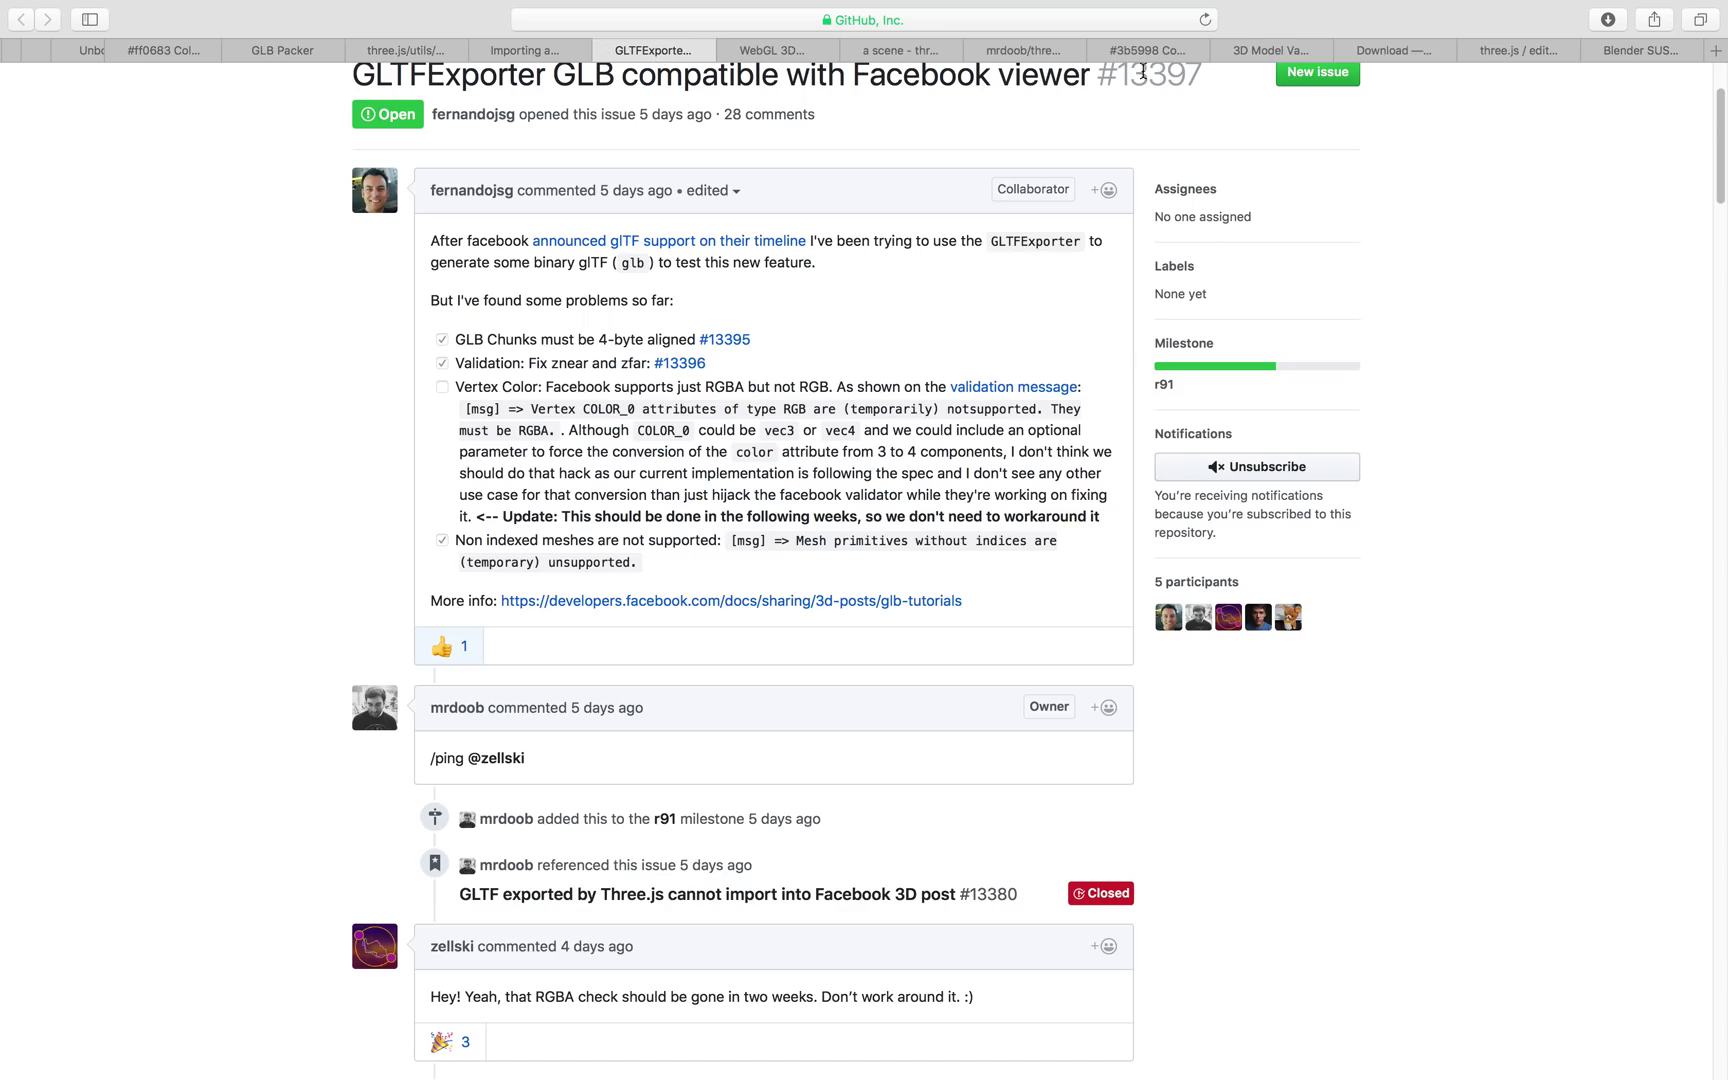
left_click(1165, 55)
left_click(590, 313)
double_click(598, 293)
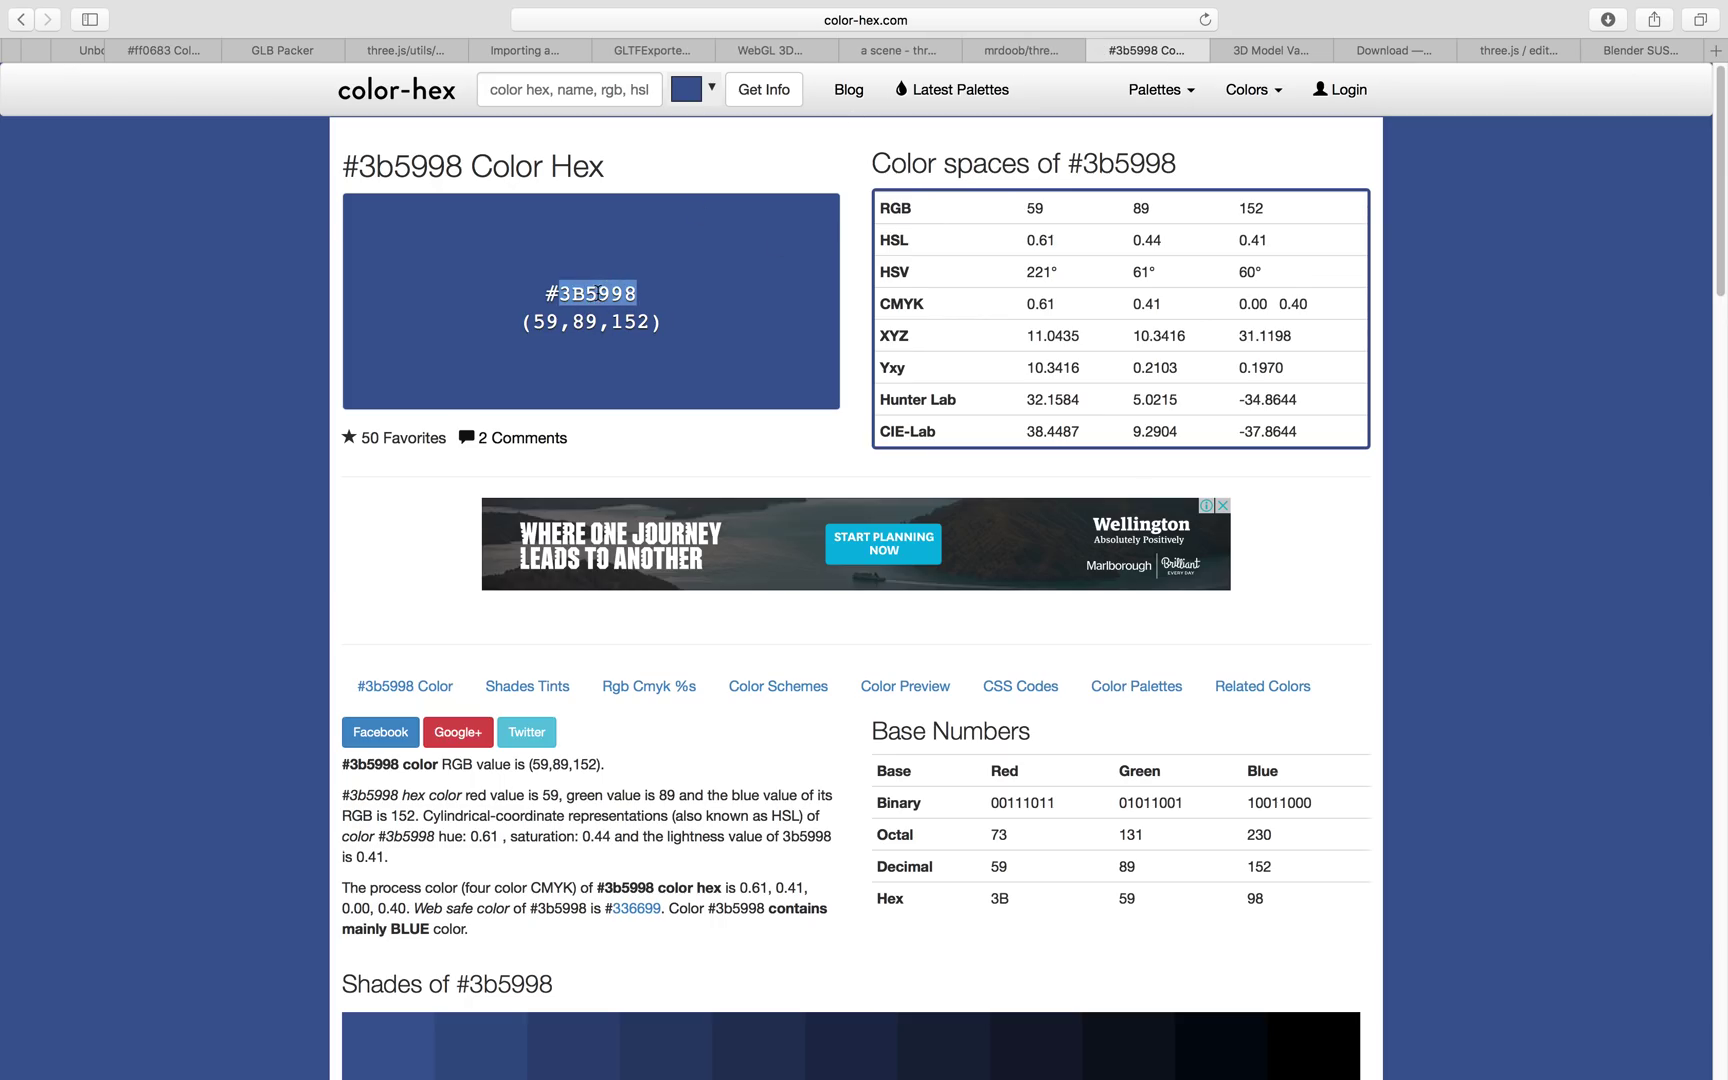
left_click(1549, 52)
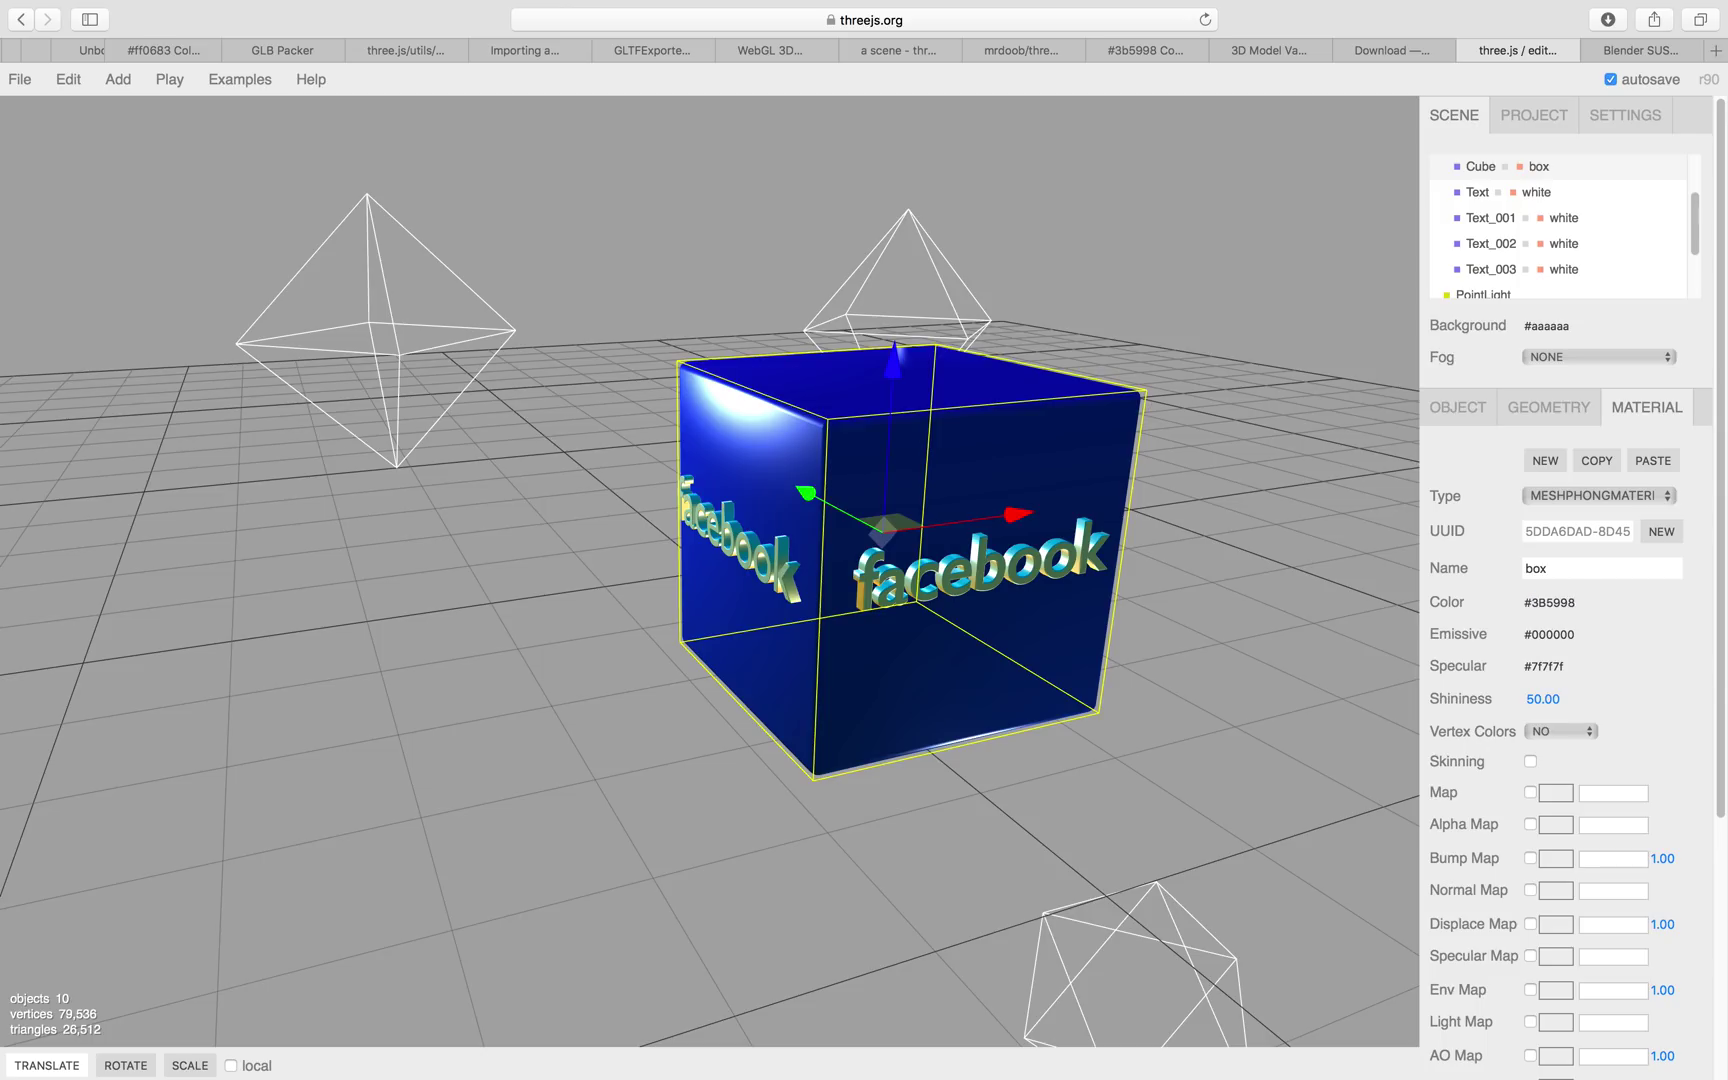
key("Return")
left_click_drag(768, 664, 695, 596)
Export the scene as GLB and select the exported scene-68.glb in the Downloads folder.
mouse_move(20, 79)
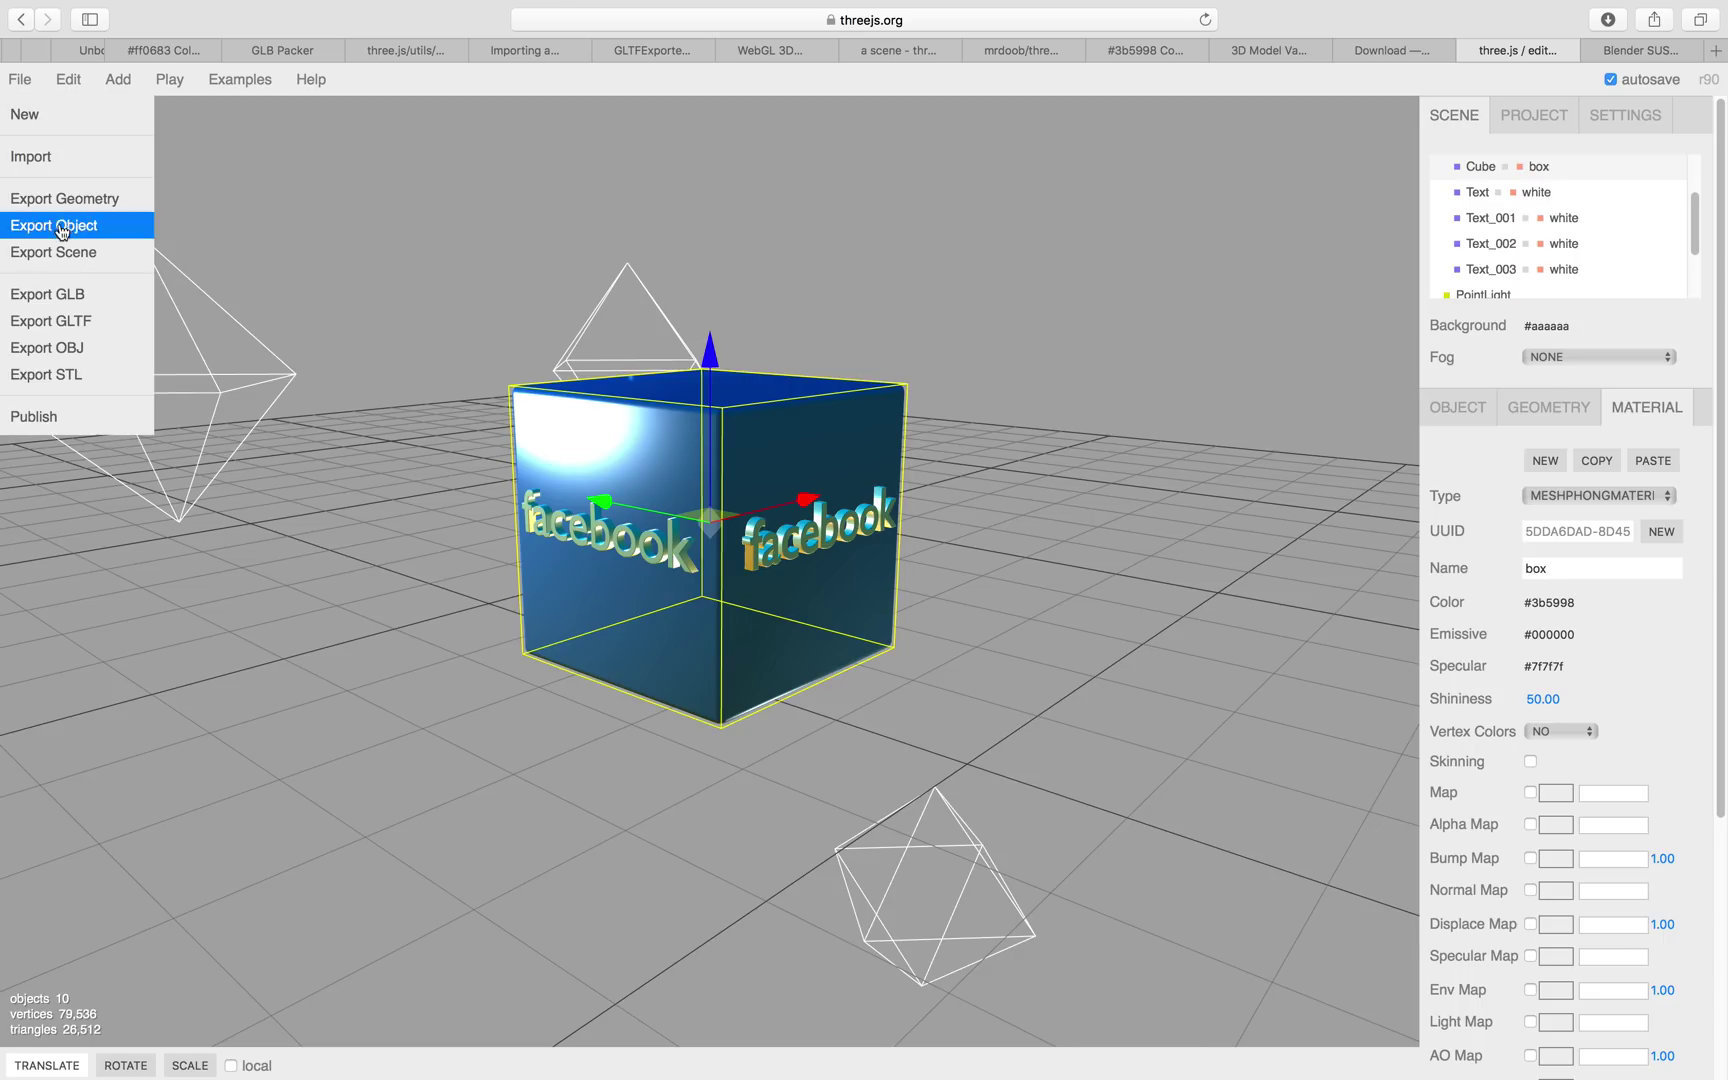
left_click(72, 300)
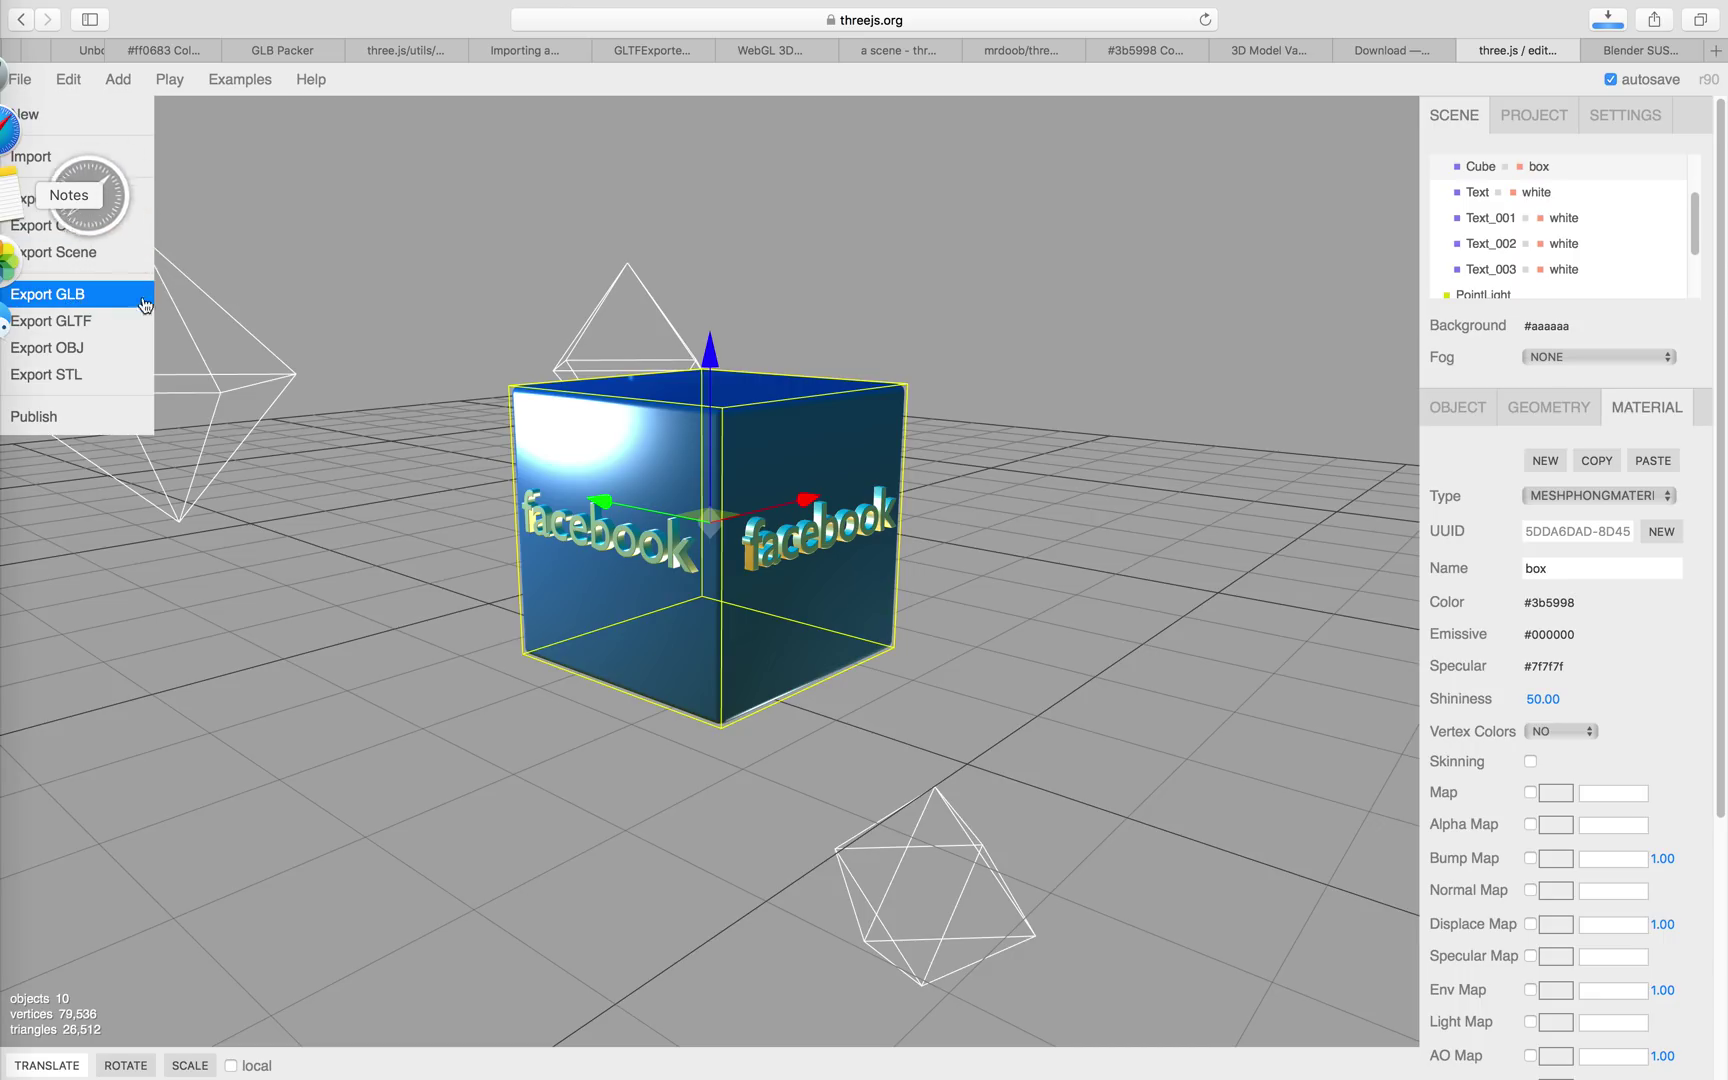
key("ctrl+Left")
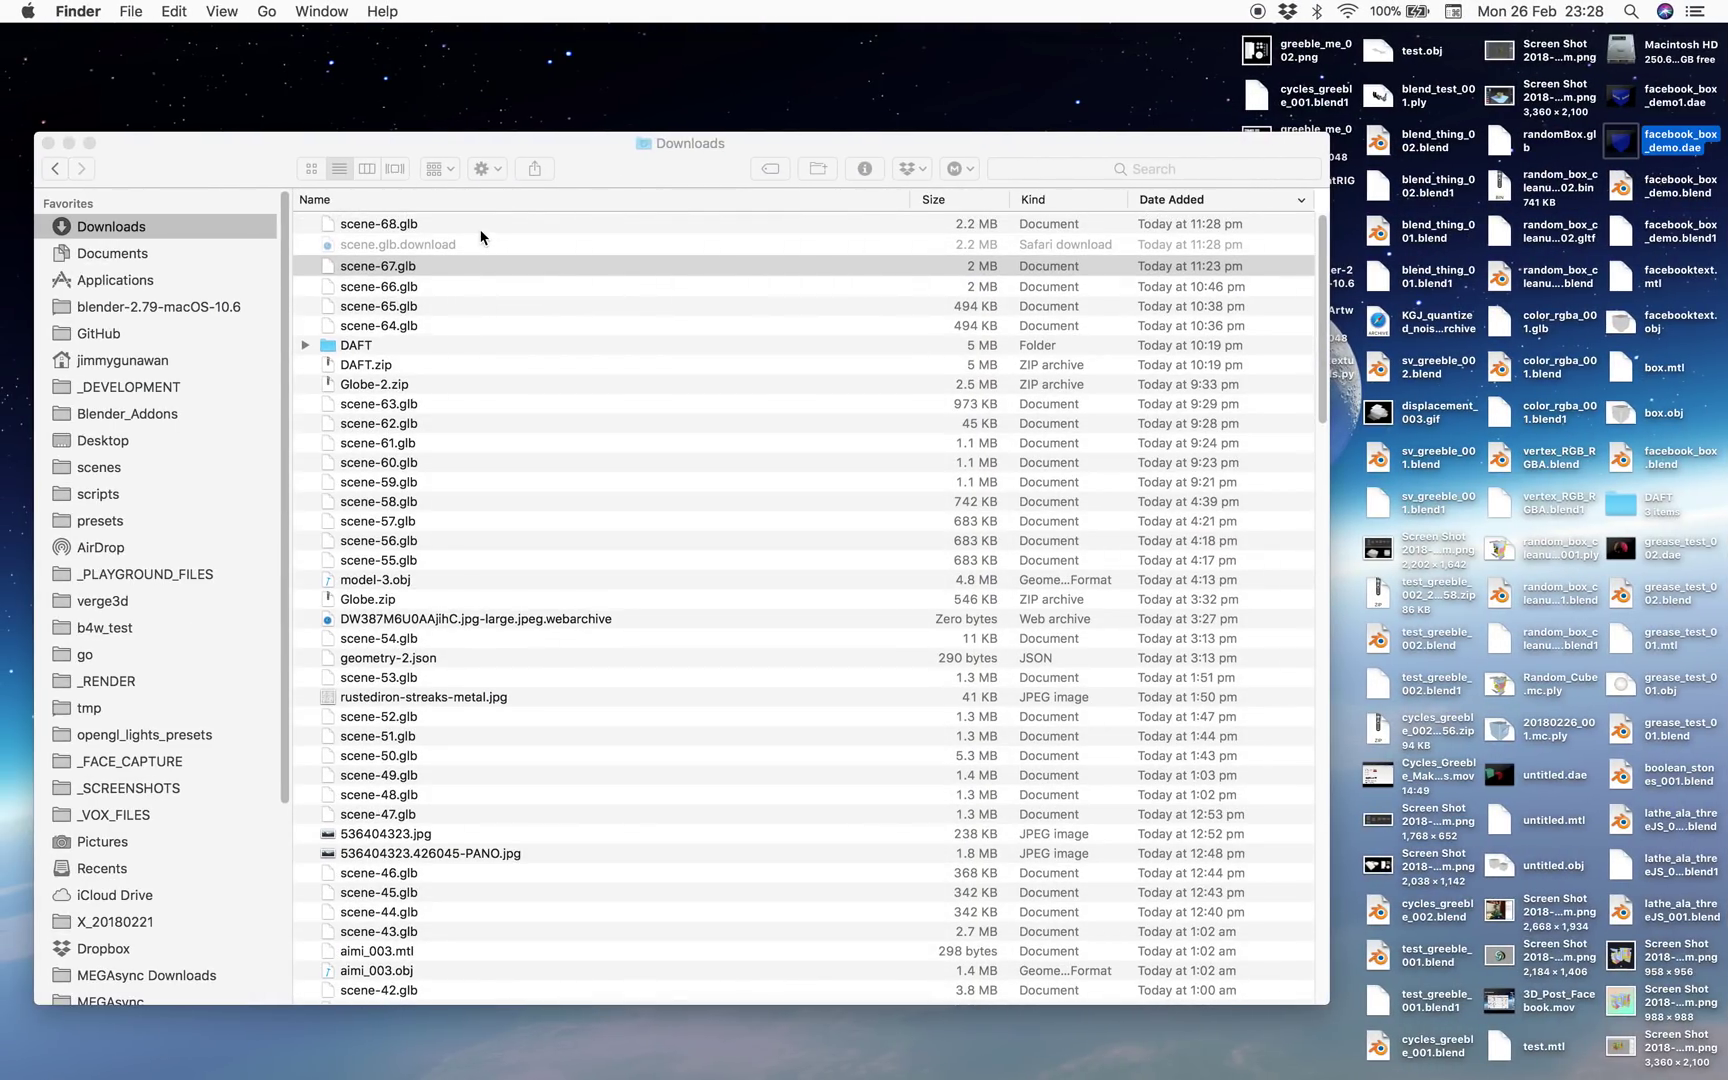
left_click(482, 224)
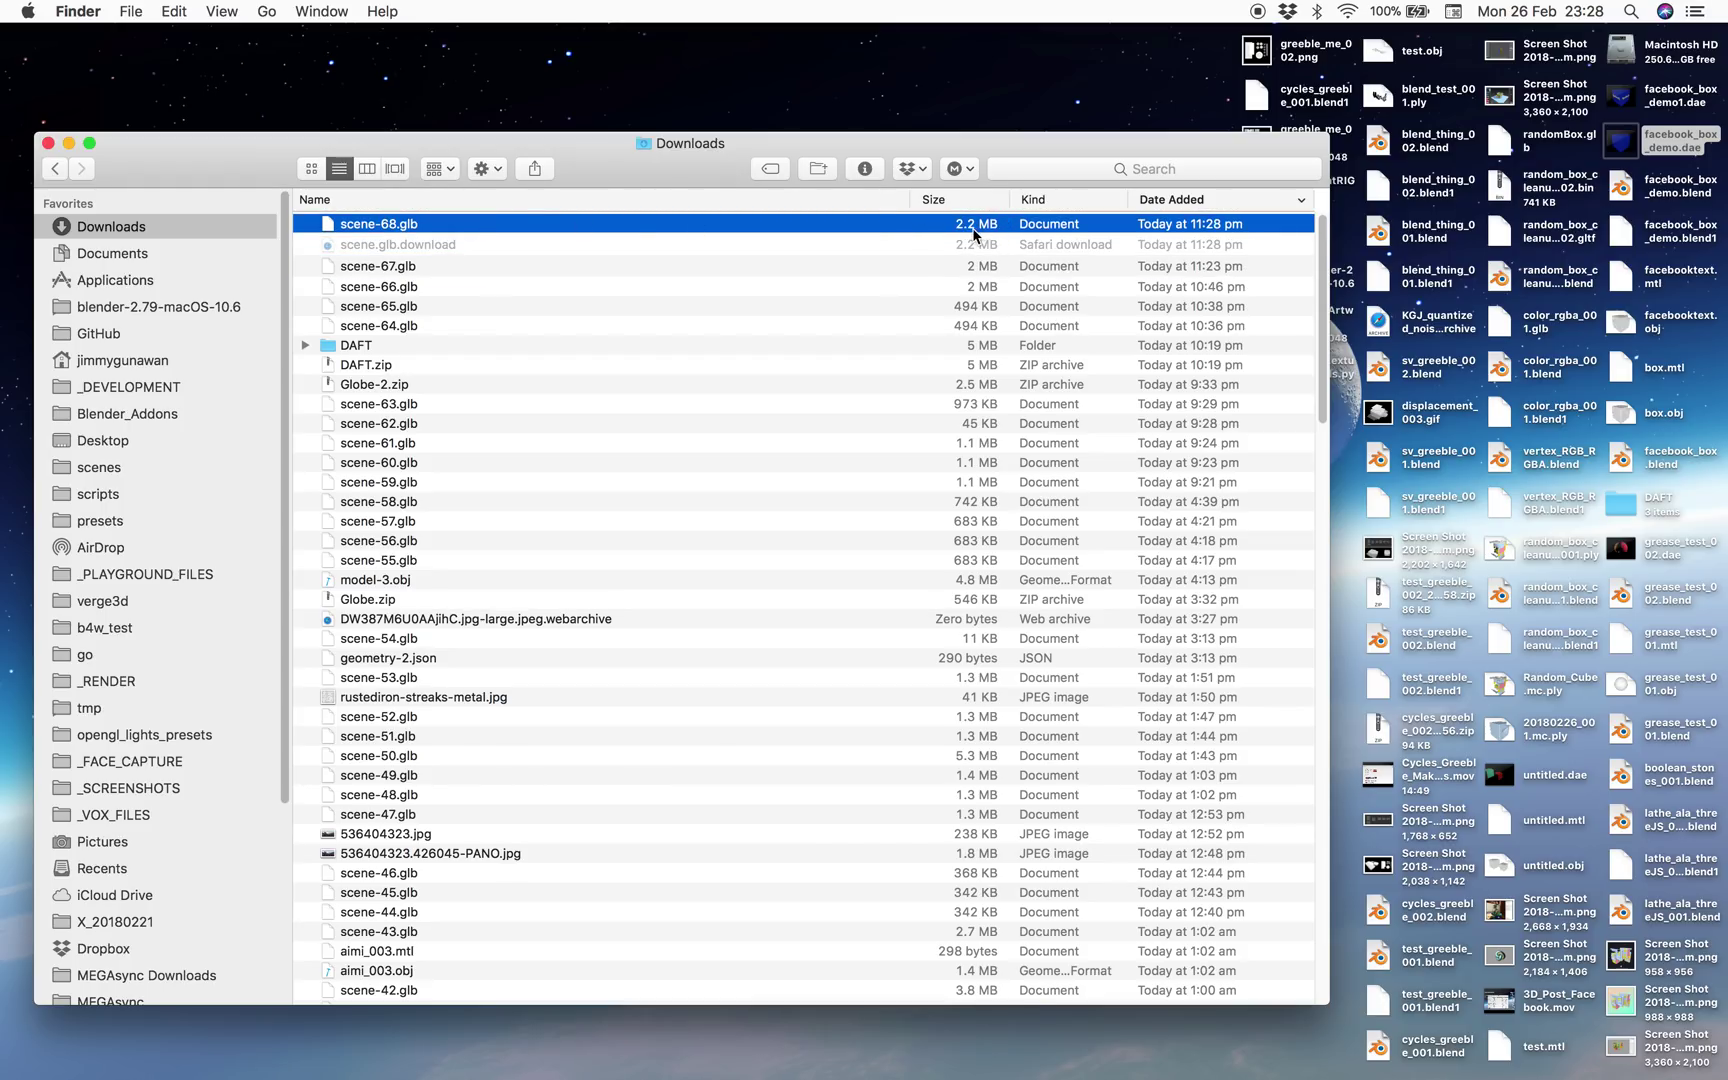
Attach scene-68.glb from Downloads to a new post on the Blender SUSHI Facebook page and rotate its 3D preview.
key("ctrl+Right")
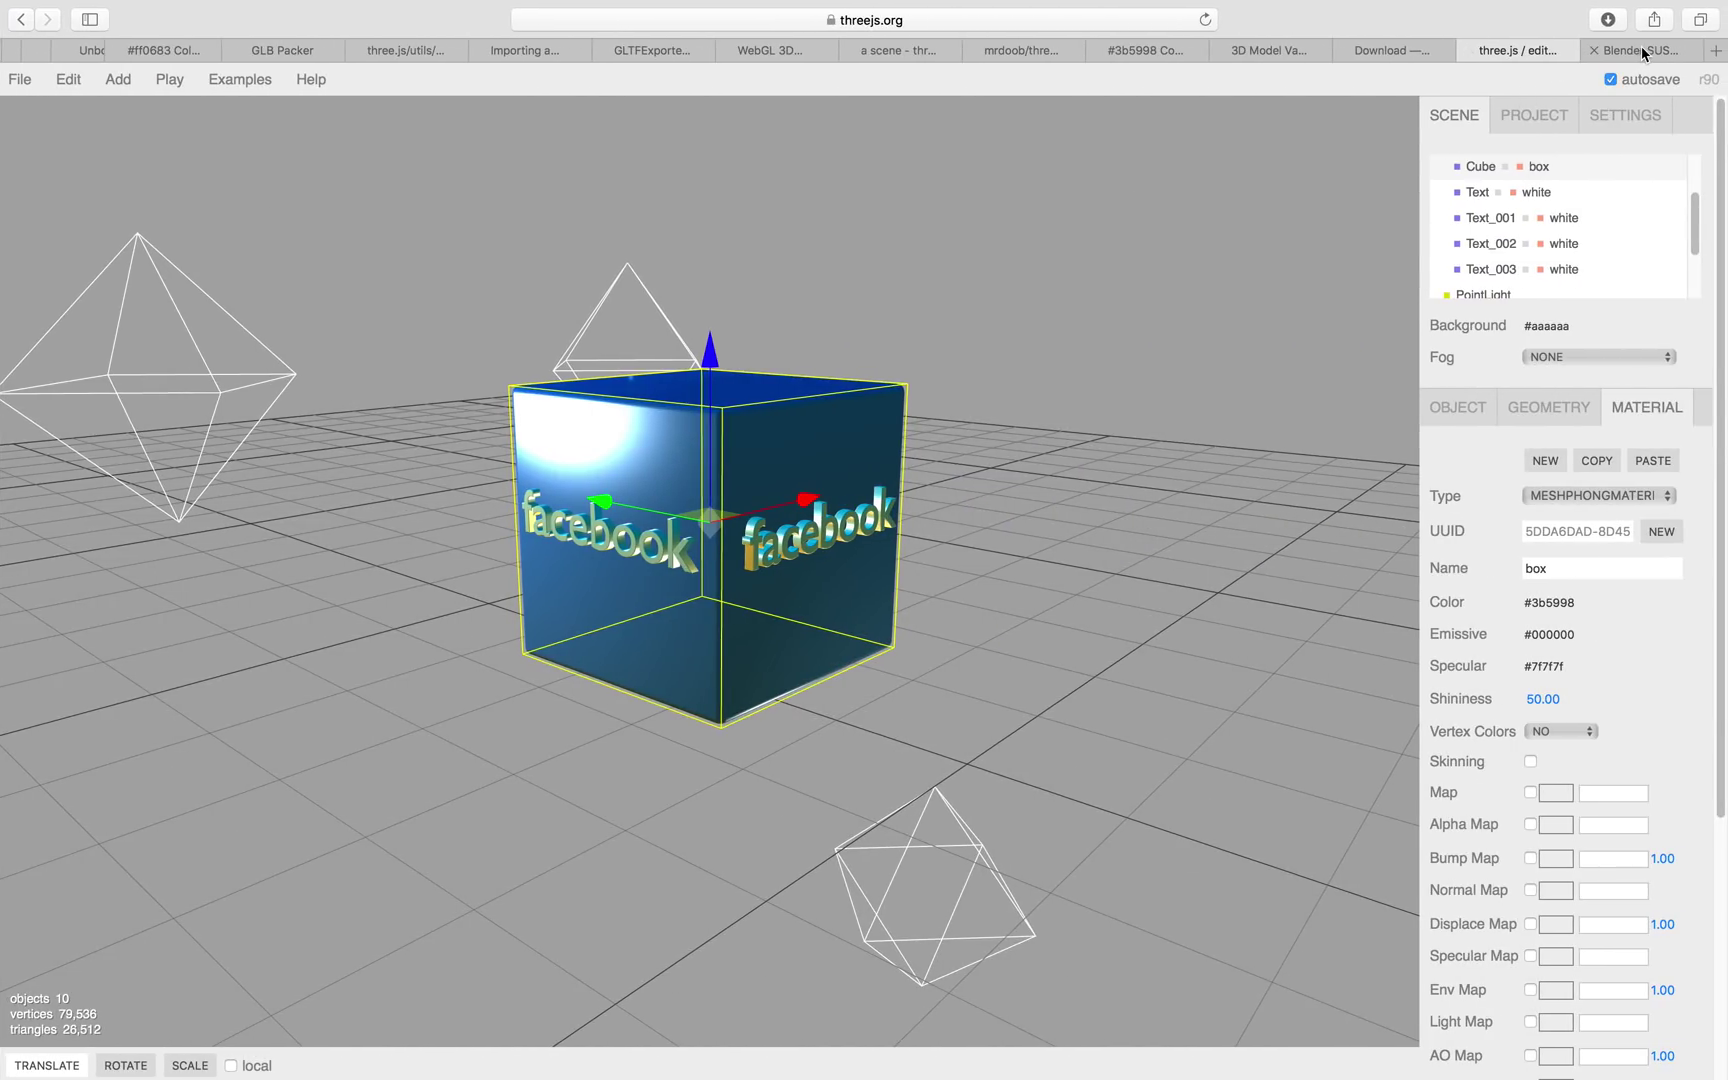
left_click(1640, 48)
left_click(636, 262)
key("ctrl+Left")
left_click_drag(365, 224, 637, 280)
key("ctrl+Right")
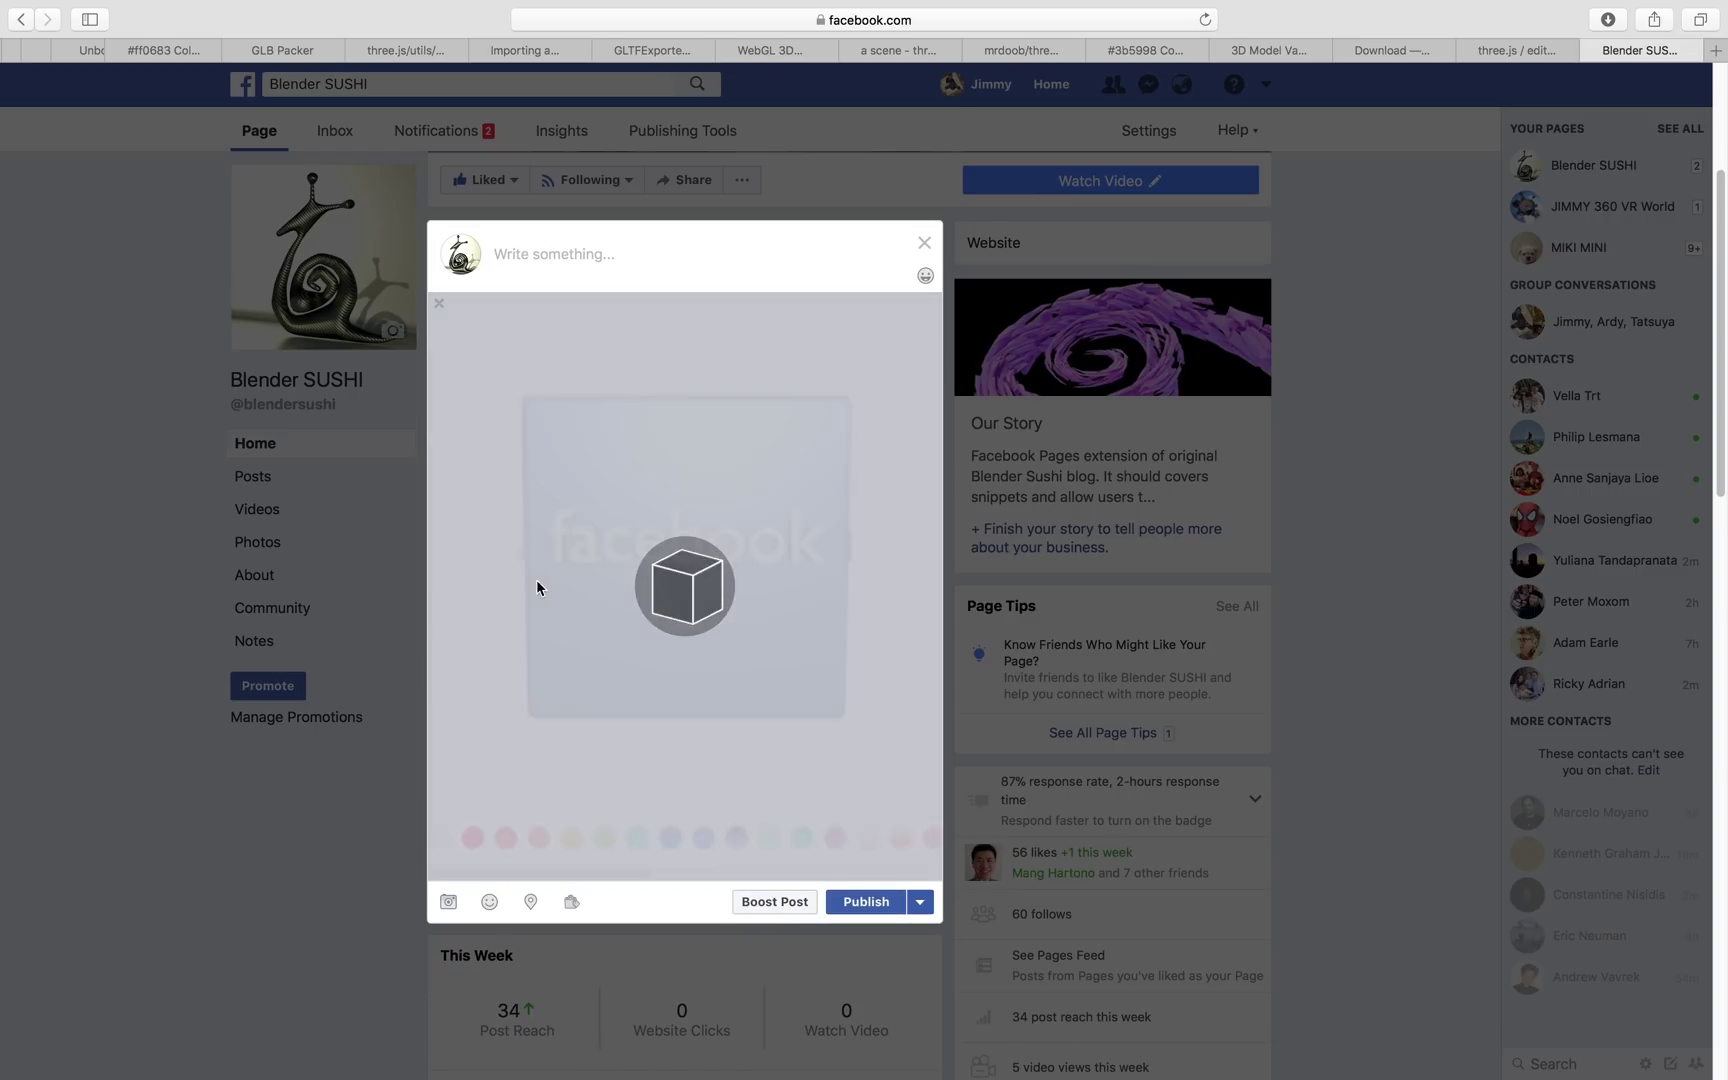
left_click_drag(702, 490, 799, 500)
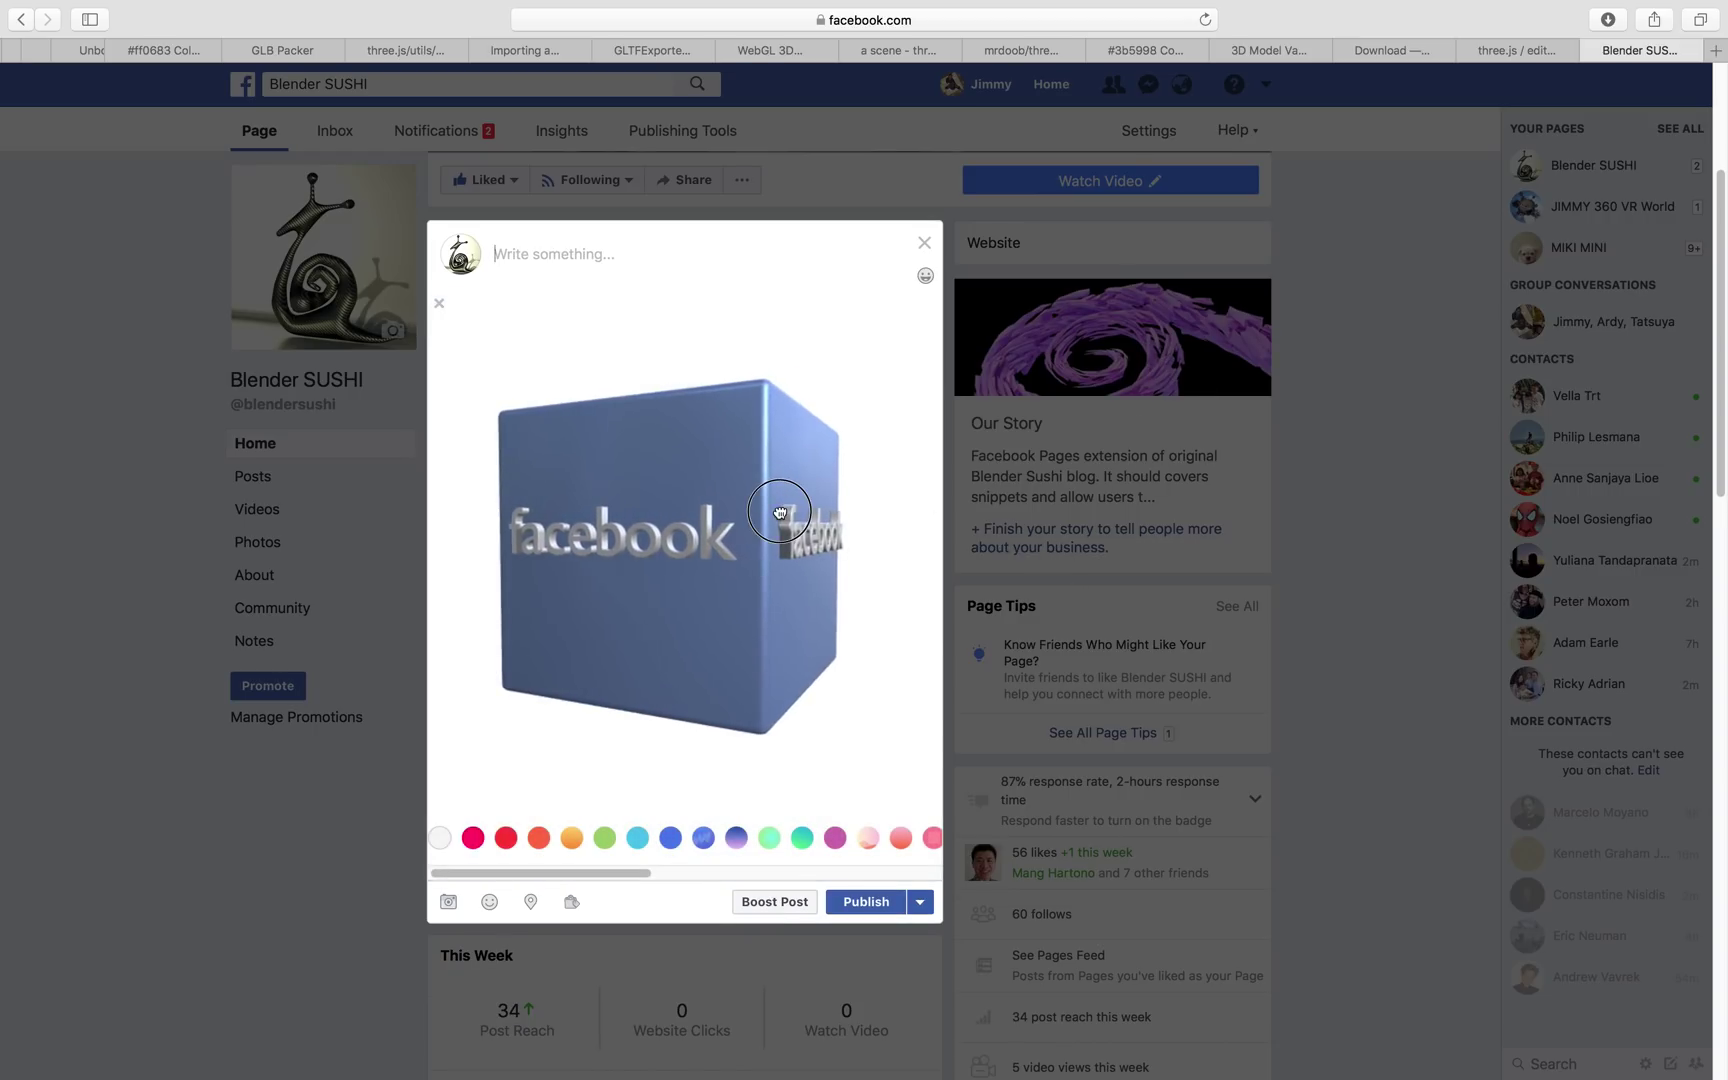
Validate scene-68.glb from Downloads with Facebook's 3D Asset (.glb) Validation Tool.
left_click(1268, 52)
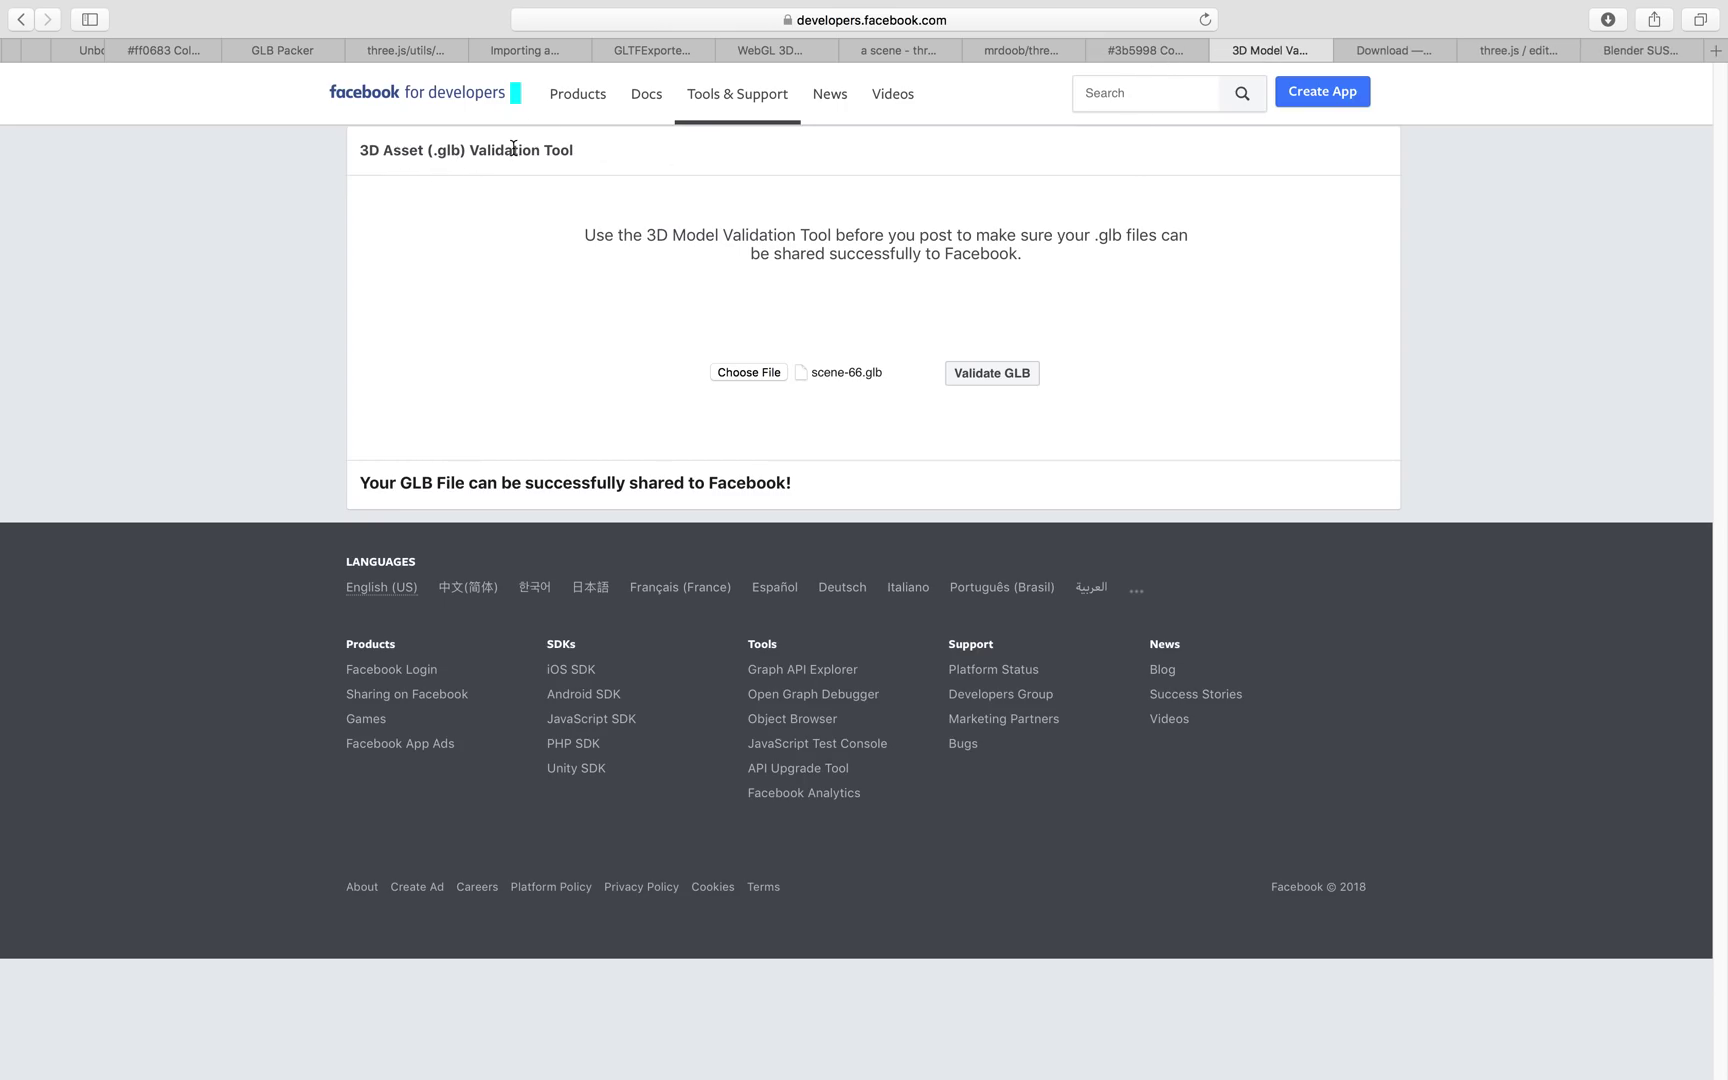
left_click(750, 373)
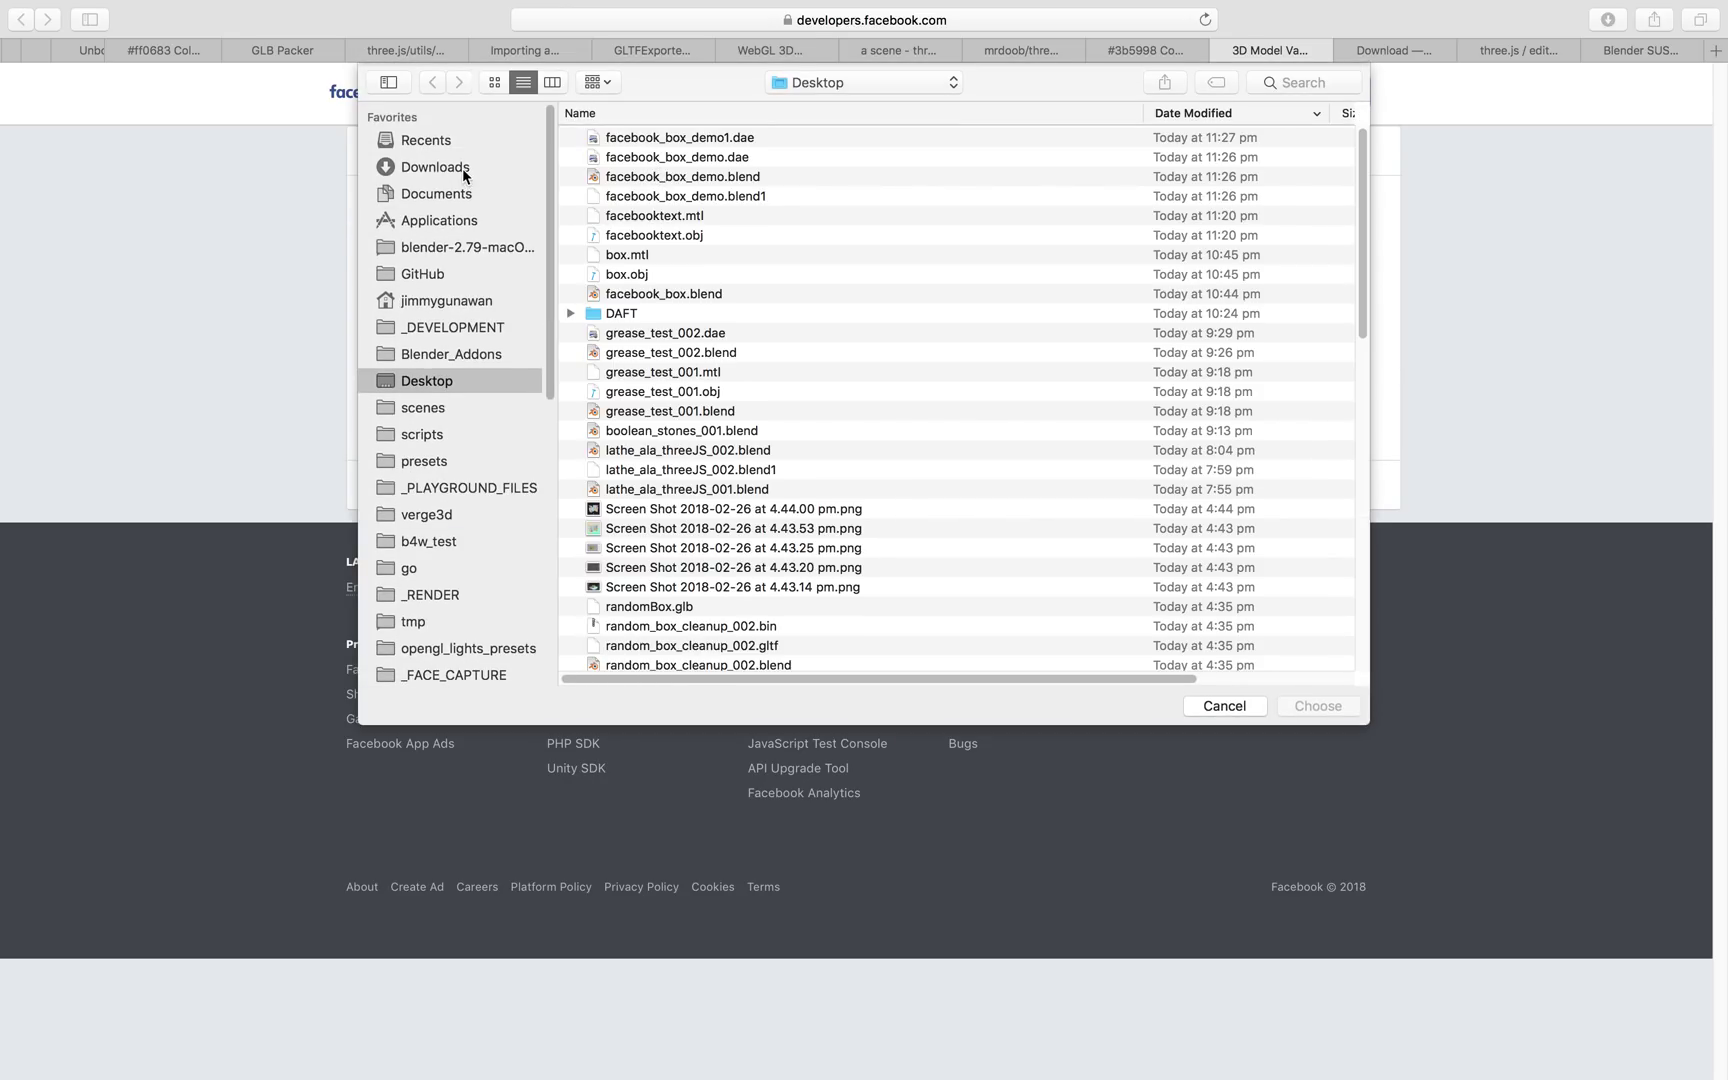
left_click(463, 168)
left_click(663, 139)
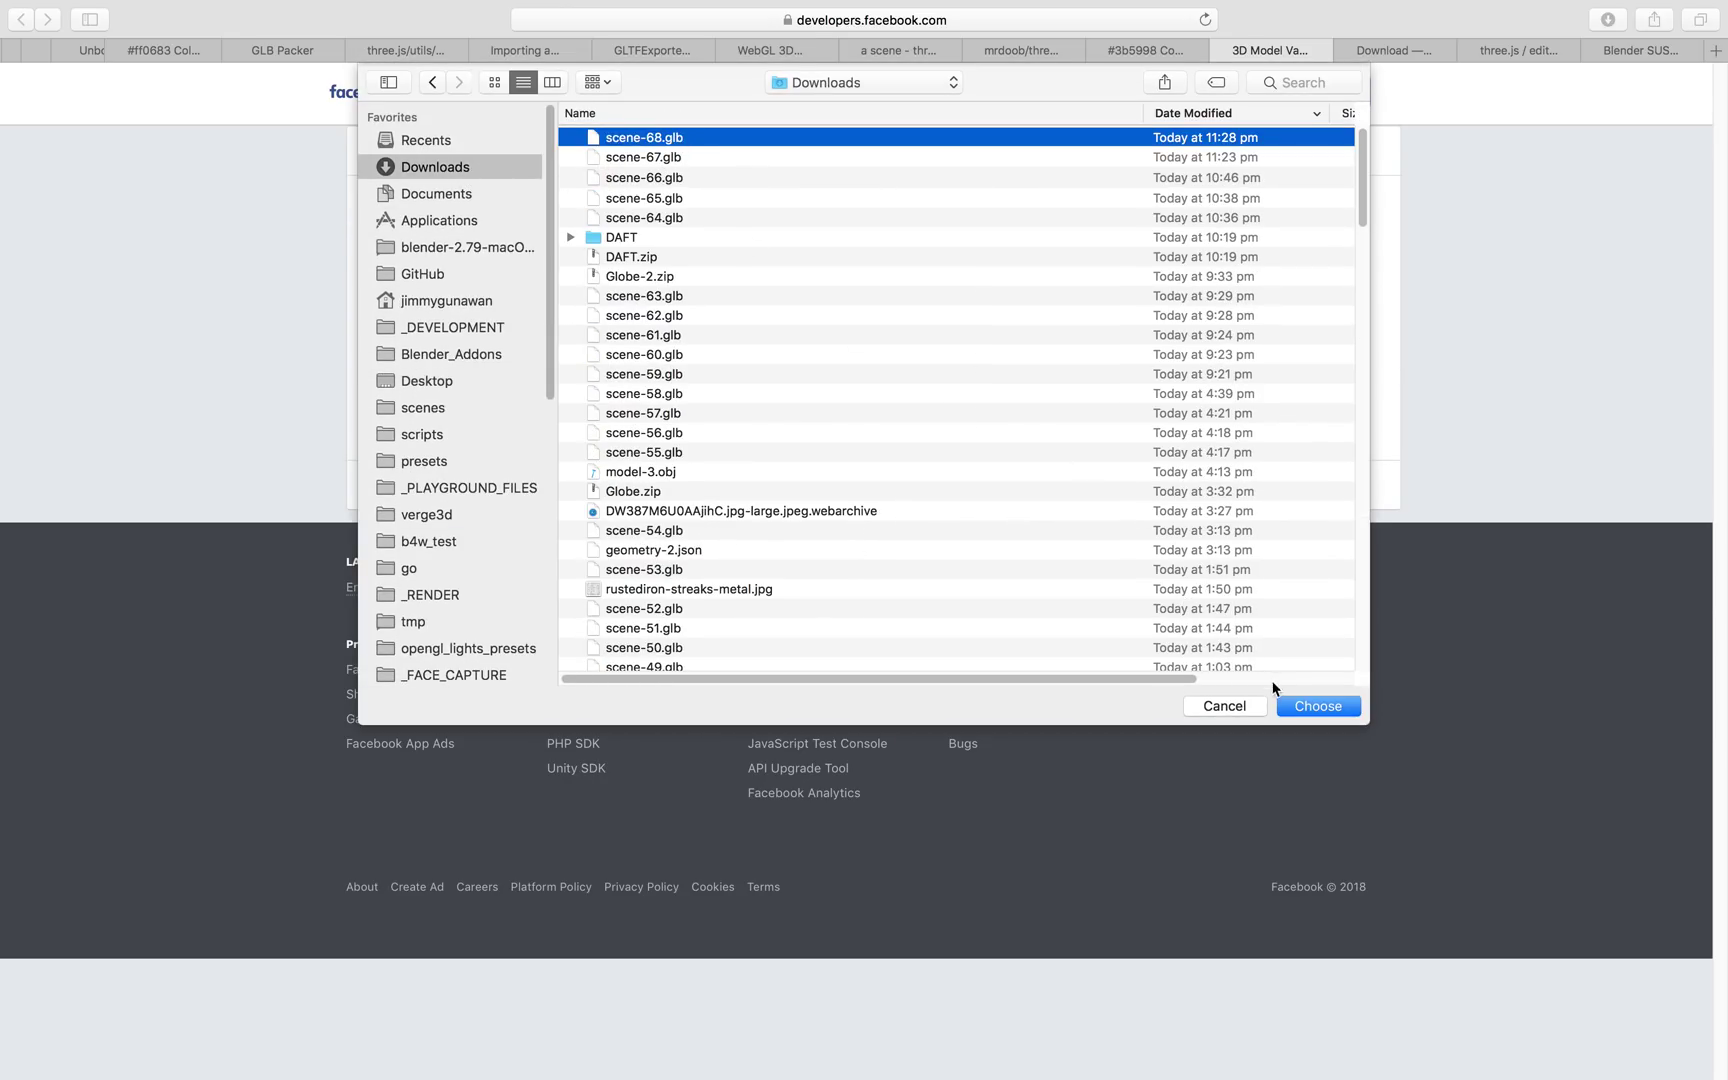
left_click(1304, 711)
left_click(981, 375)
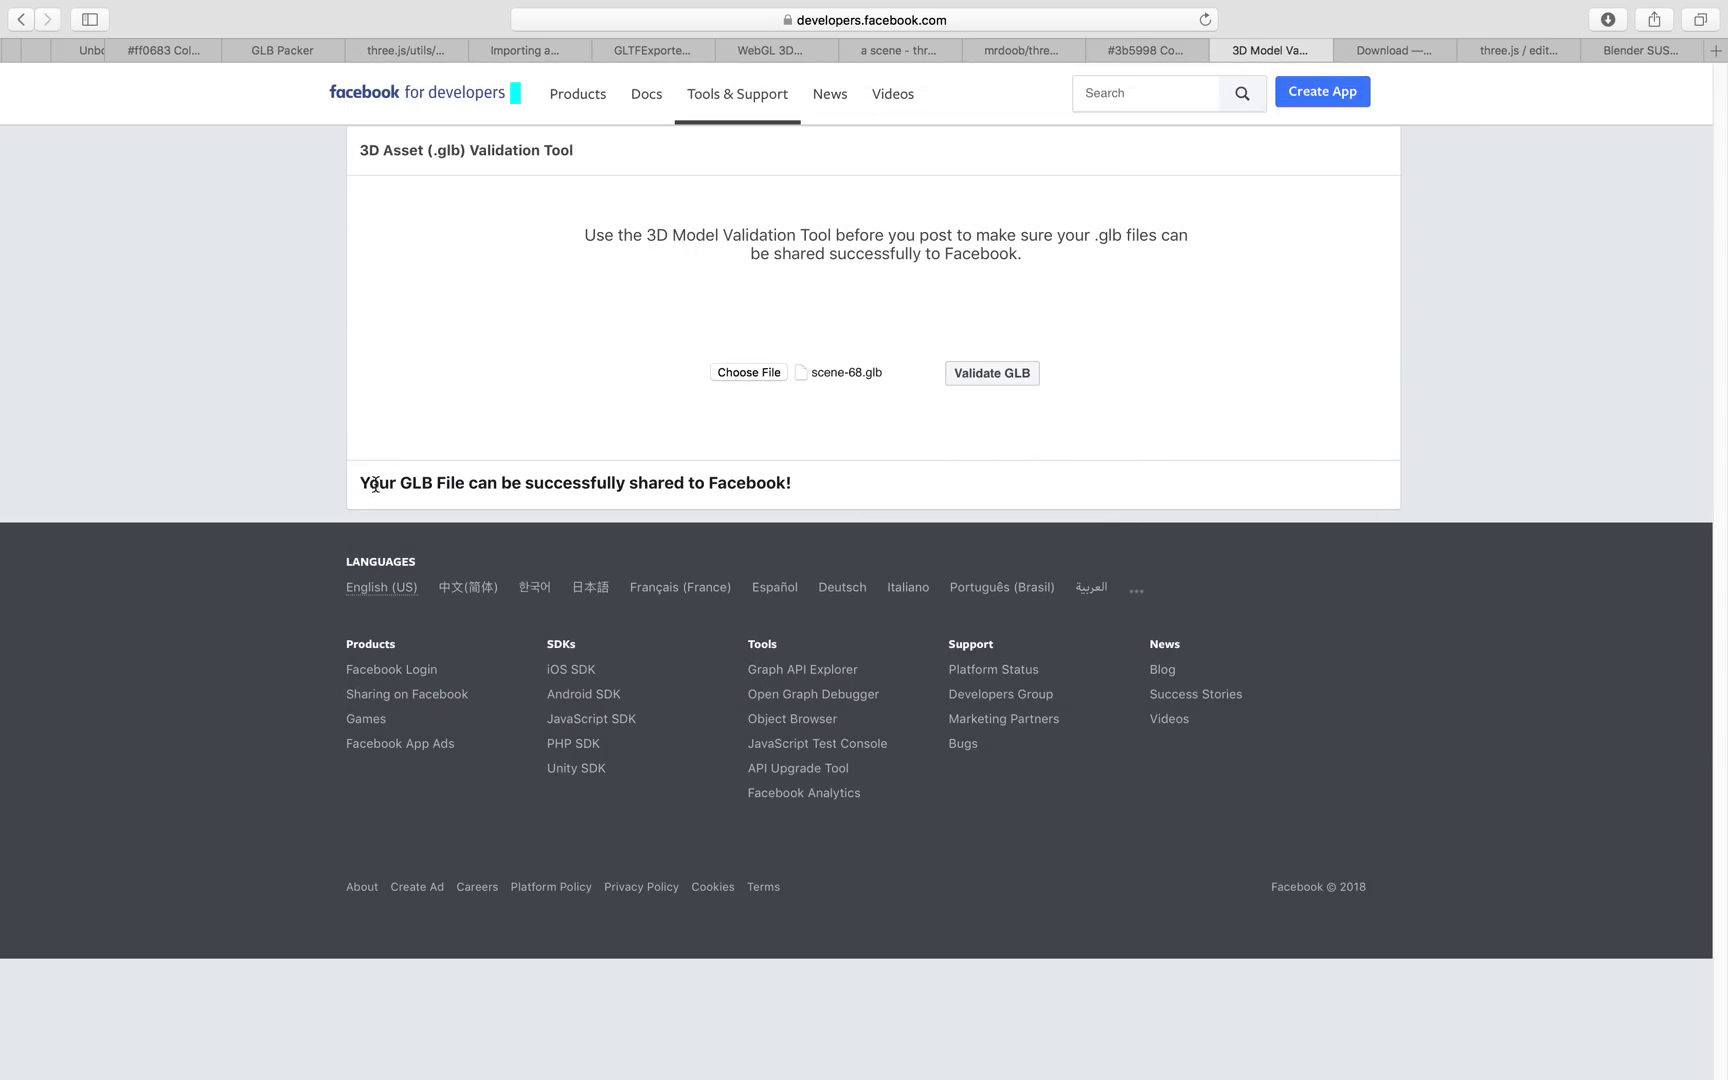
left_click_drag(456, 483, 833, 485)
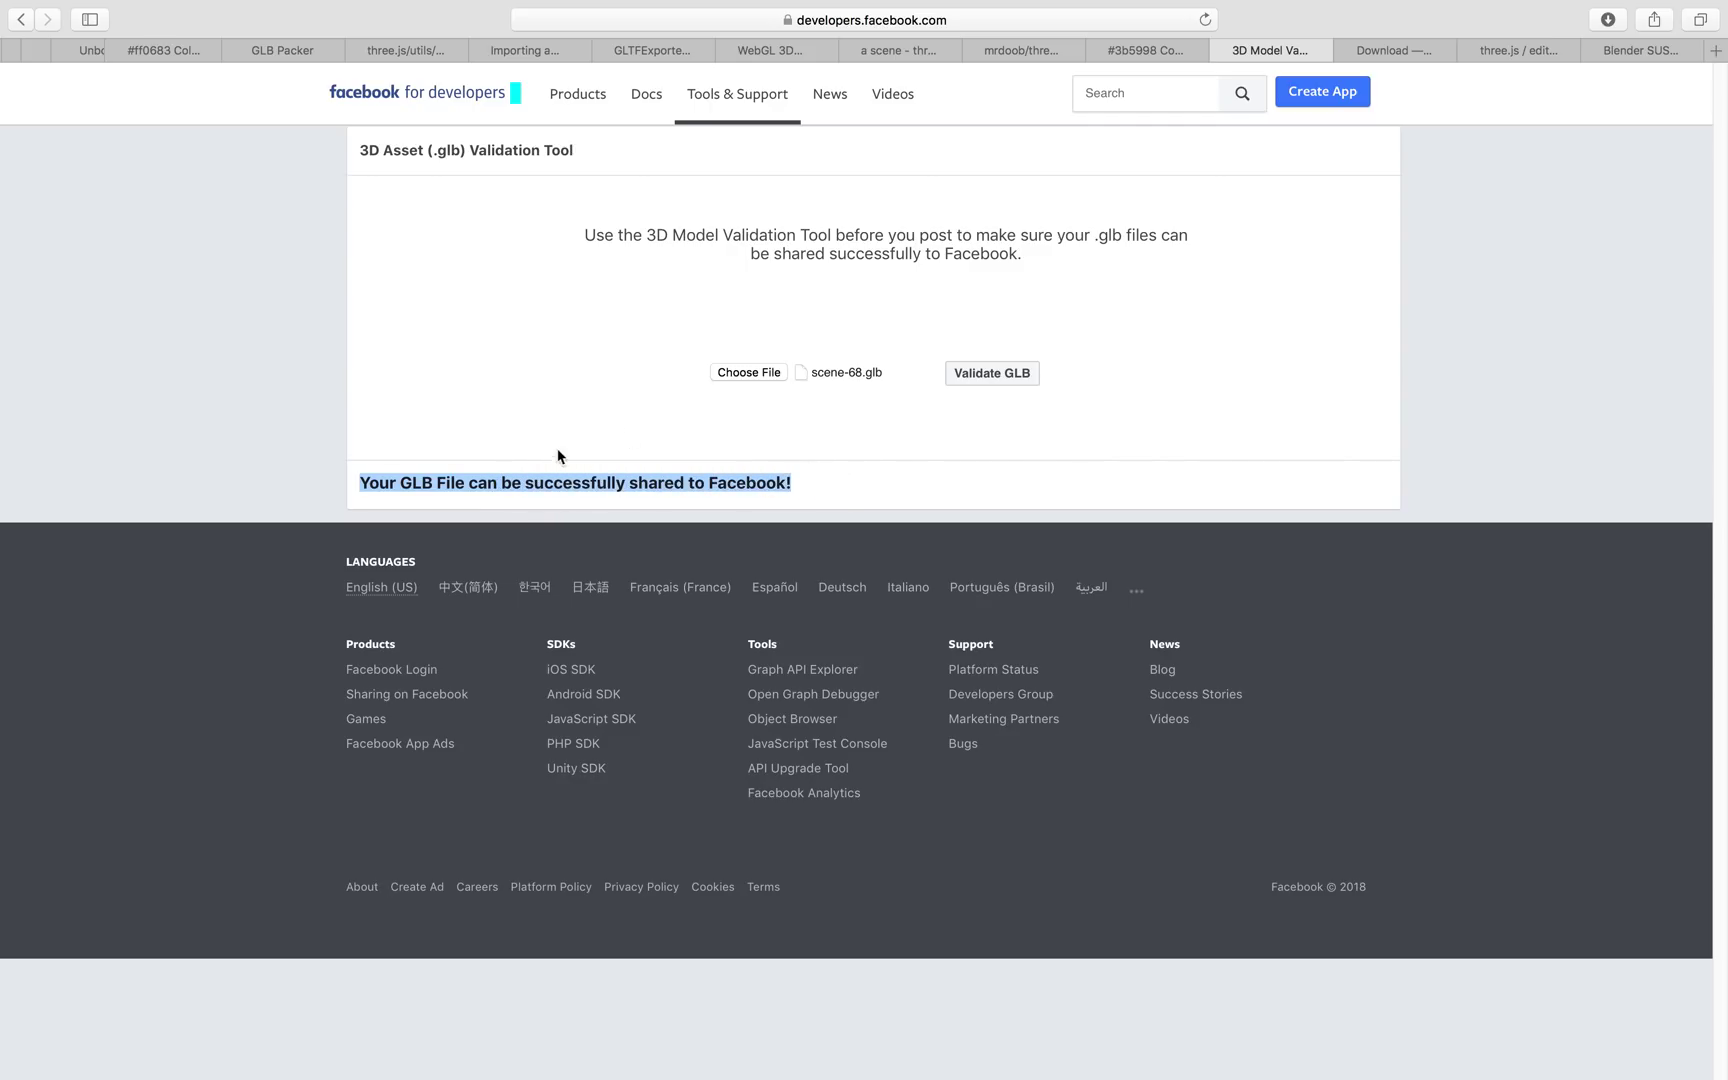
Try several solid, gradient and textured backgrounds behind the cube in the Facebook post, and restore the white background.
left_click(1528, 52)
left_click(1630, 50)
left_click_drag(739, 592, 675, 791)
left_click(614, 840)
left_click(670, 837)
left_click(736, 837)
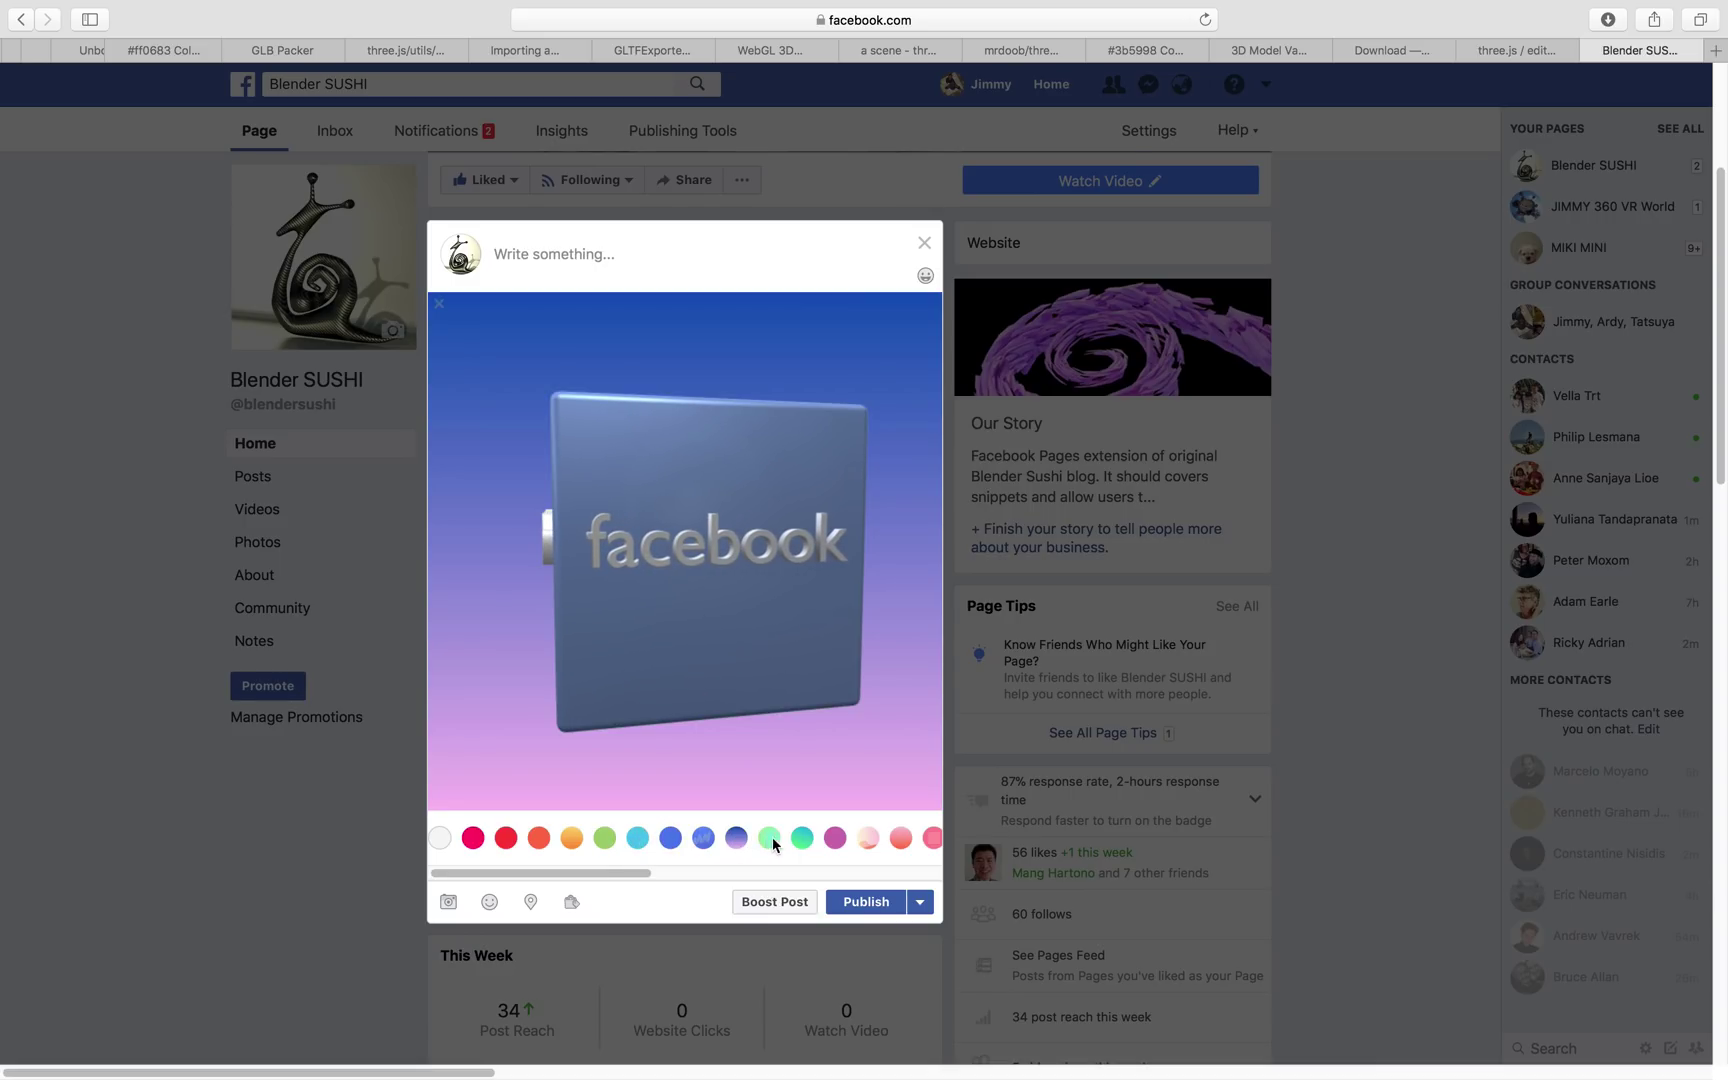
left_click(867, 838)
scroll(879, 855, "right", 5)
left_click(882, 838)
scroll(907, 866, "right", 5)
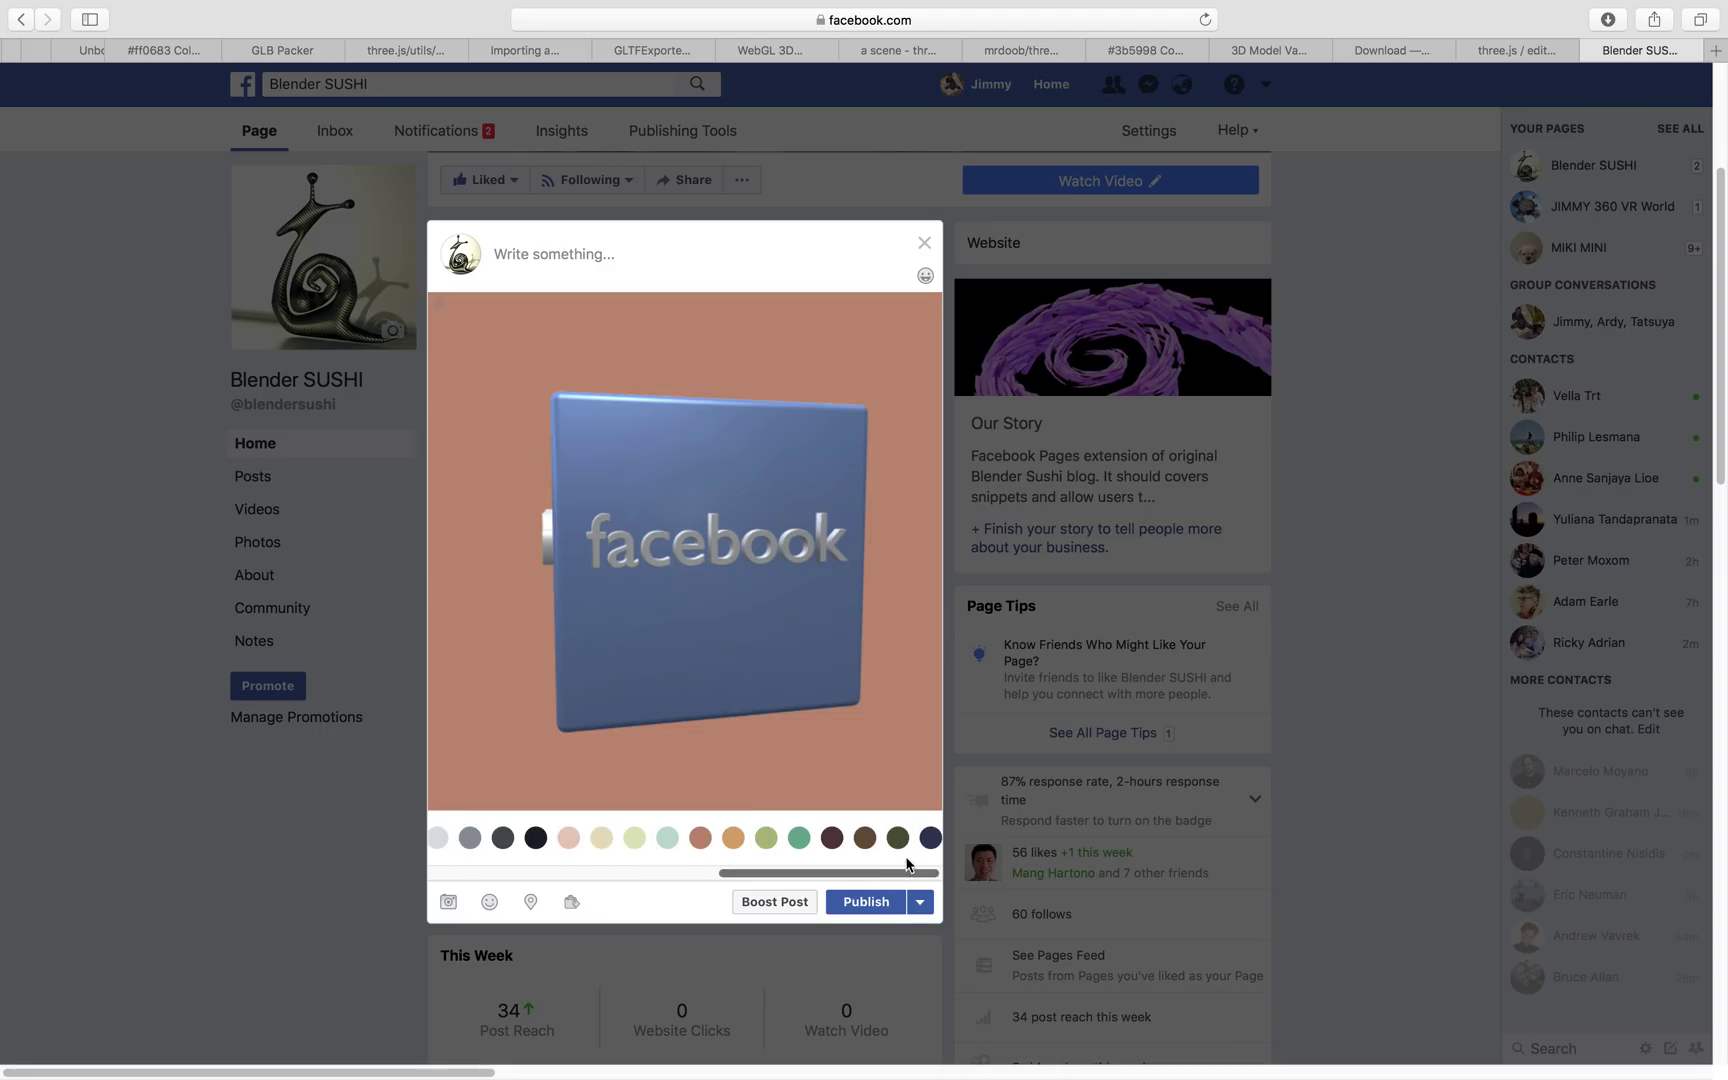
scroll(908, 872, "left", 10)
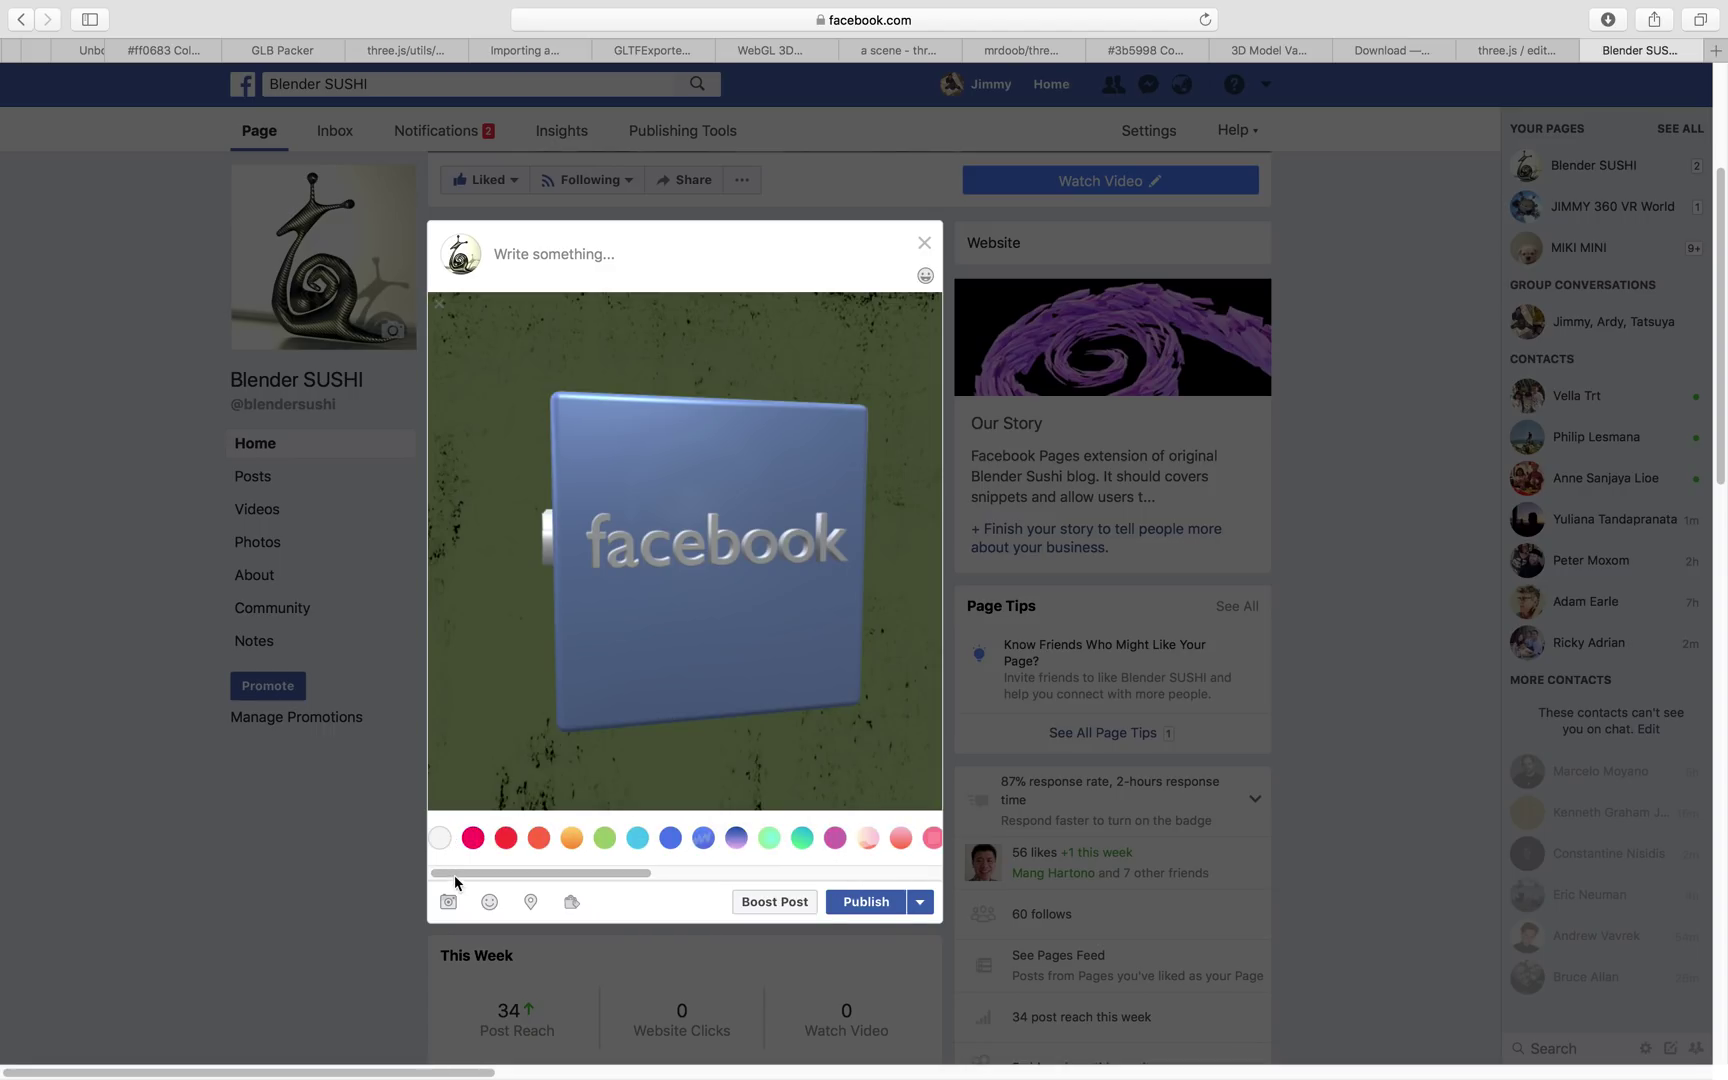
left_click(440, 842)
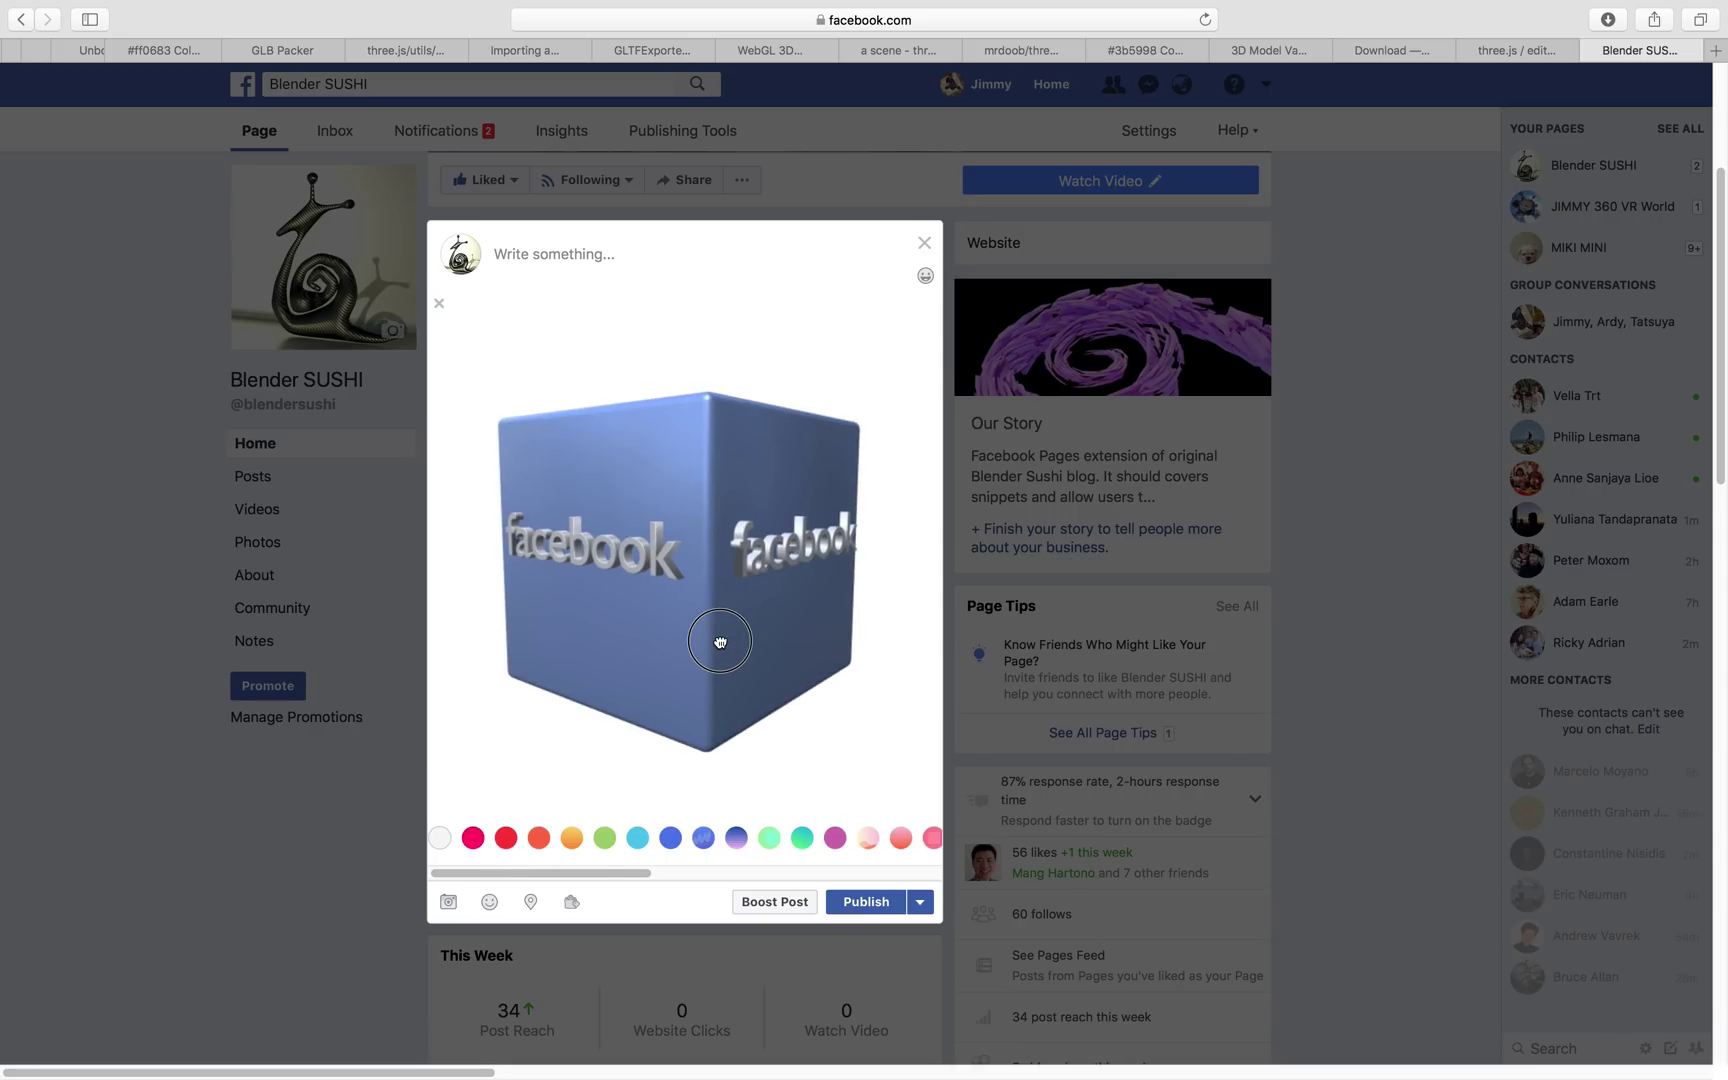
Return to the three.js editor and examine the cube and its object properties.
left_click(1494, 55)
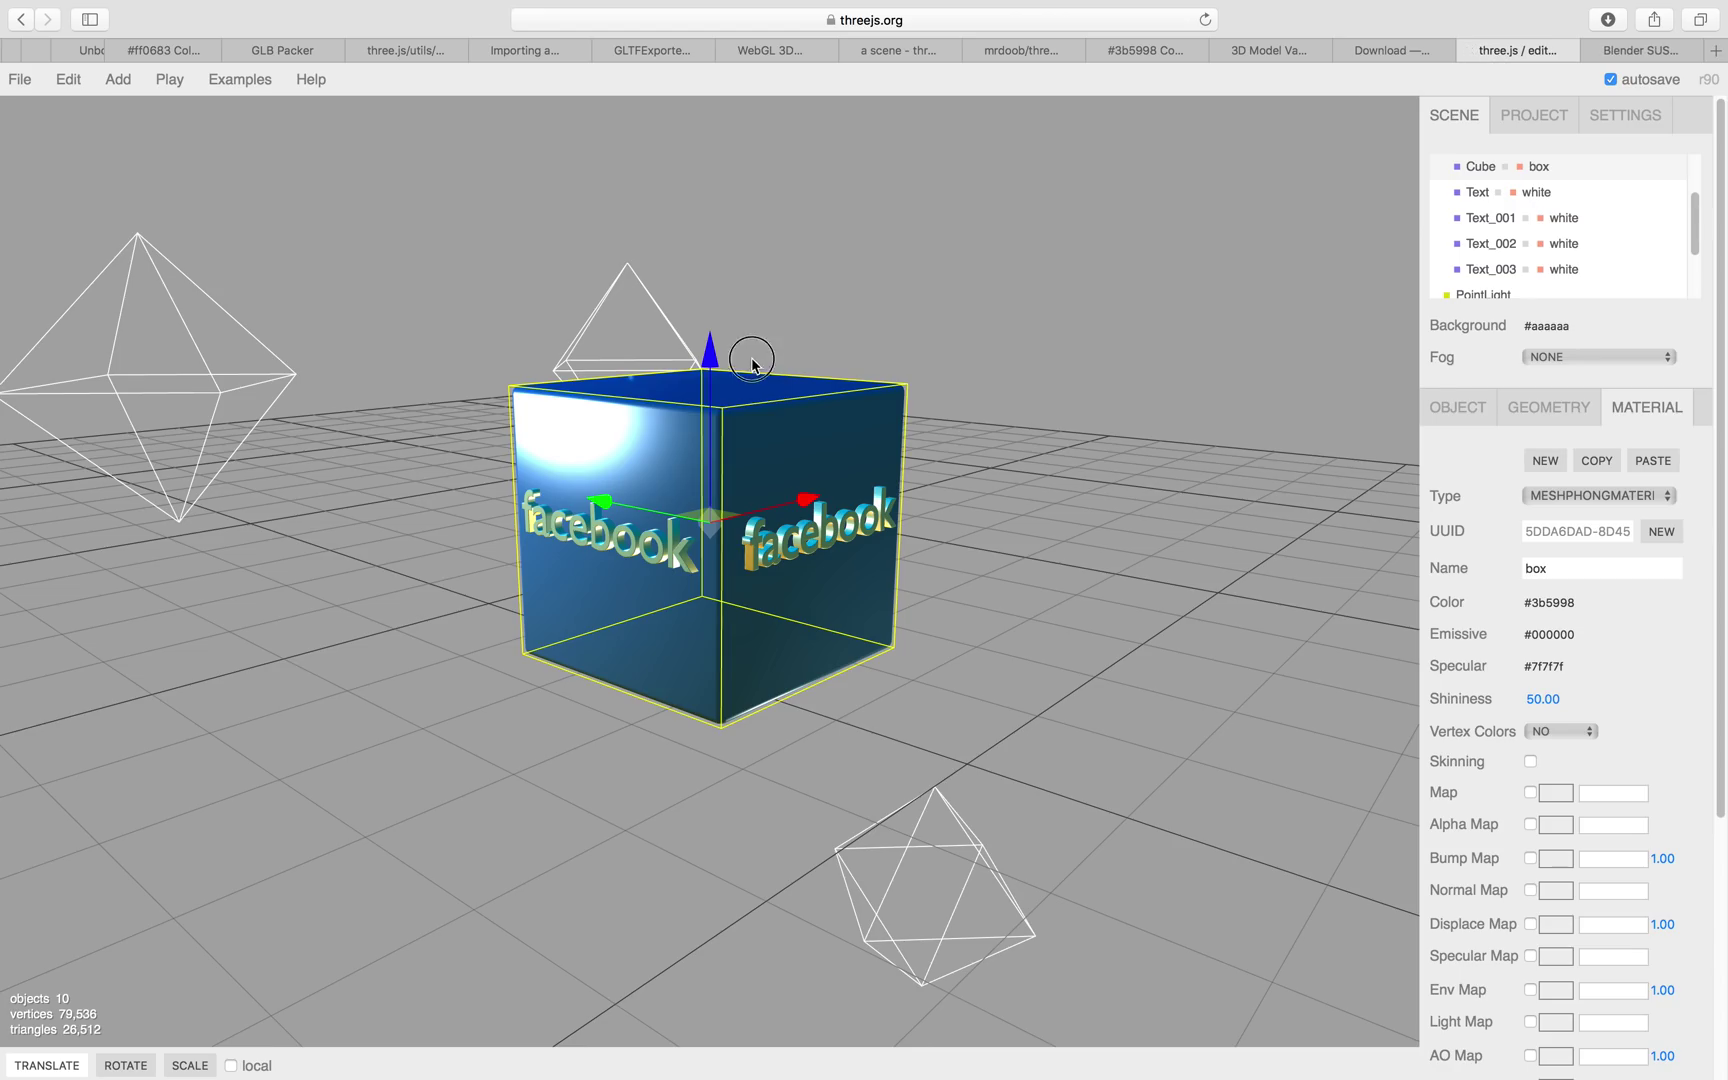
left_click_drag(752, 360, 125, 192)
mouse_move(20, 79)
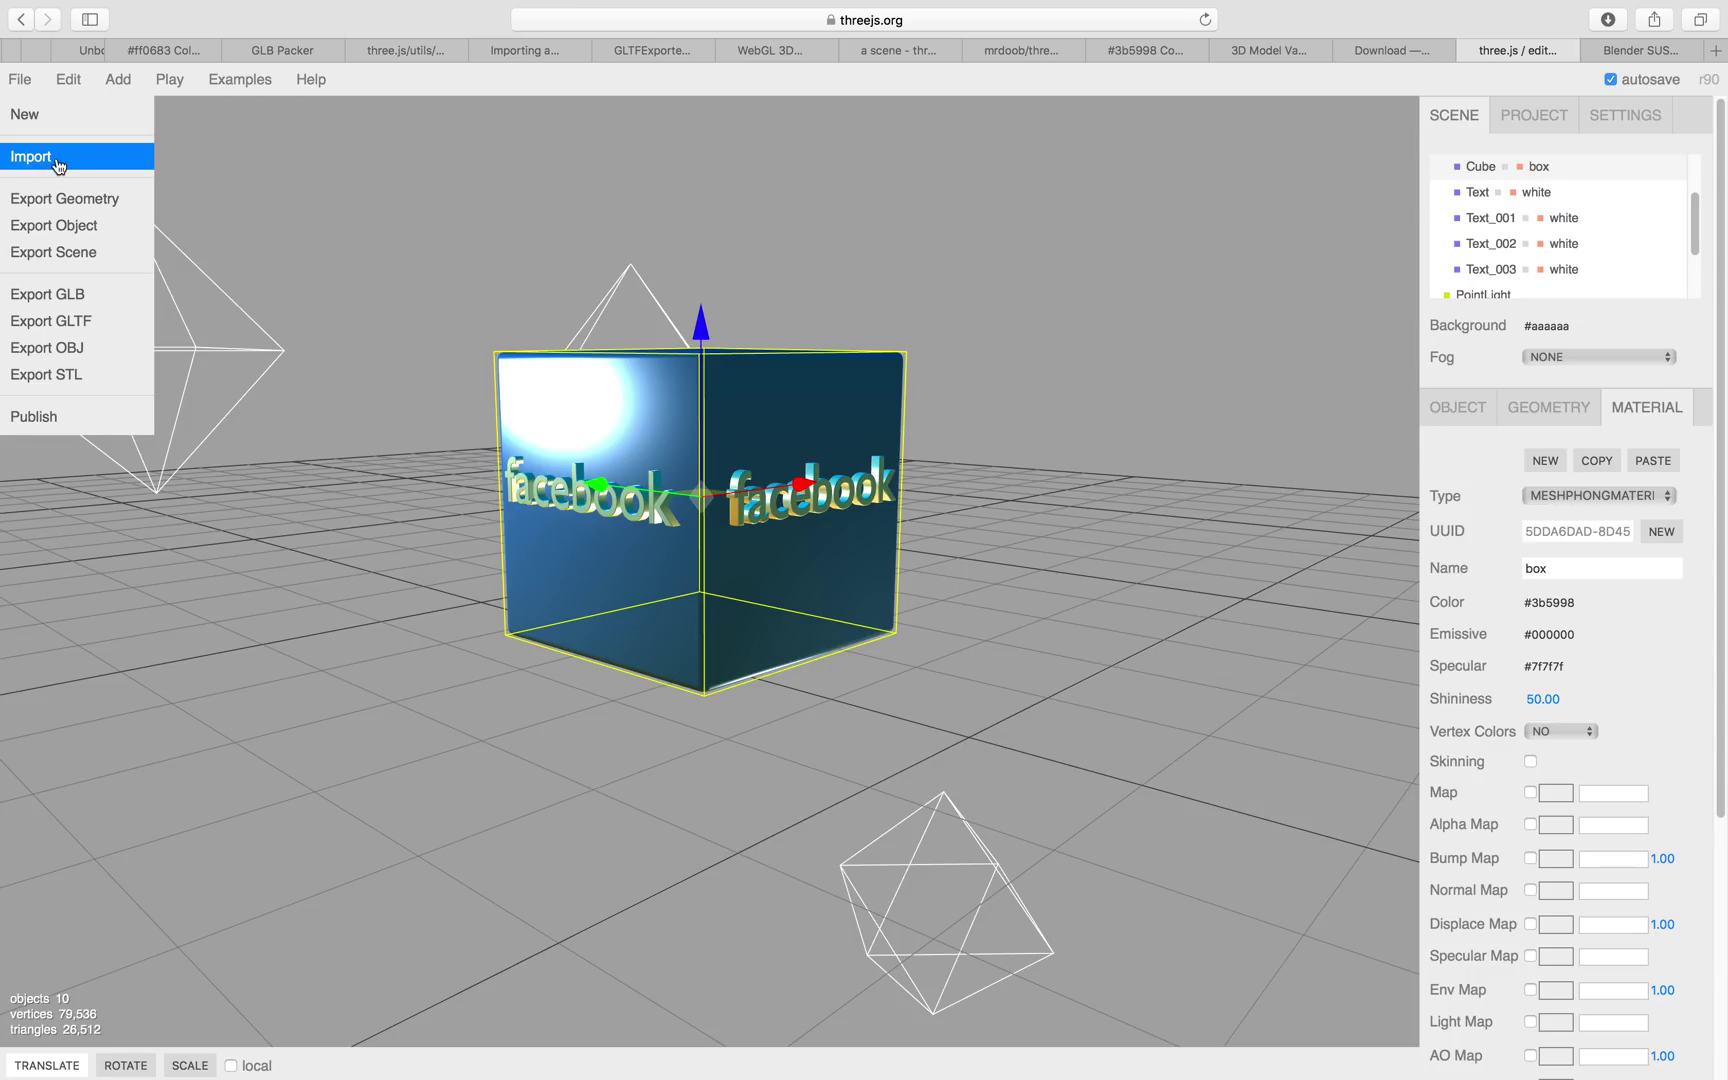
left_click_drag(895, 339, 1008, 336)
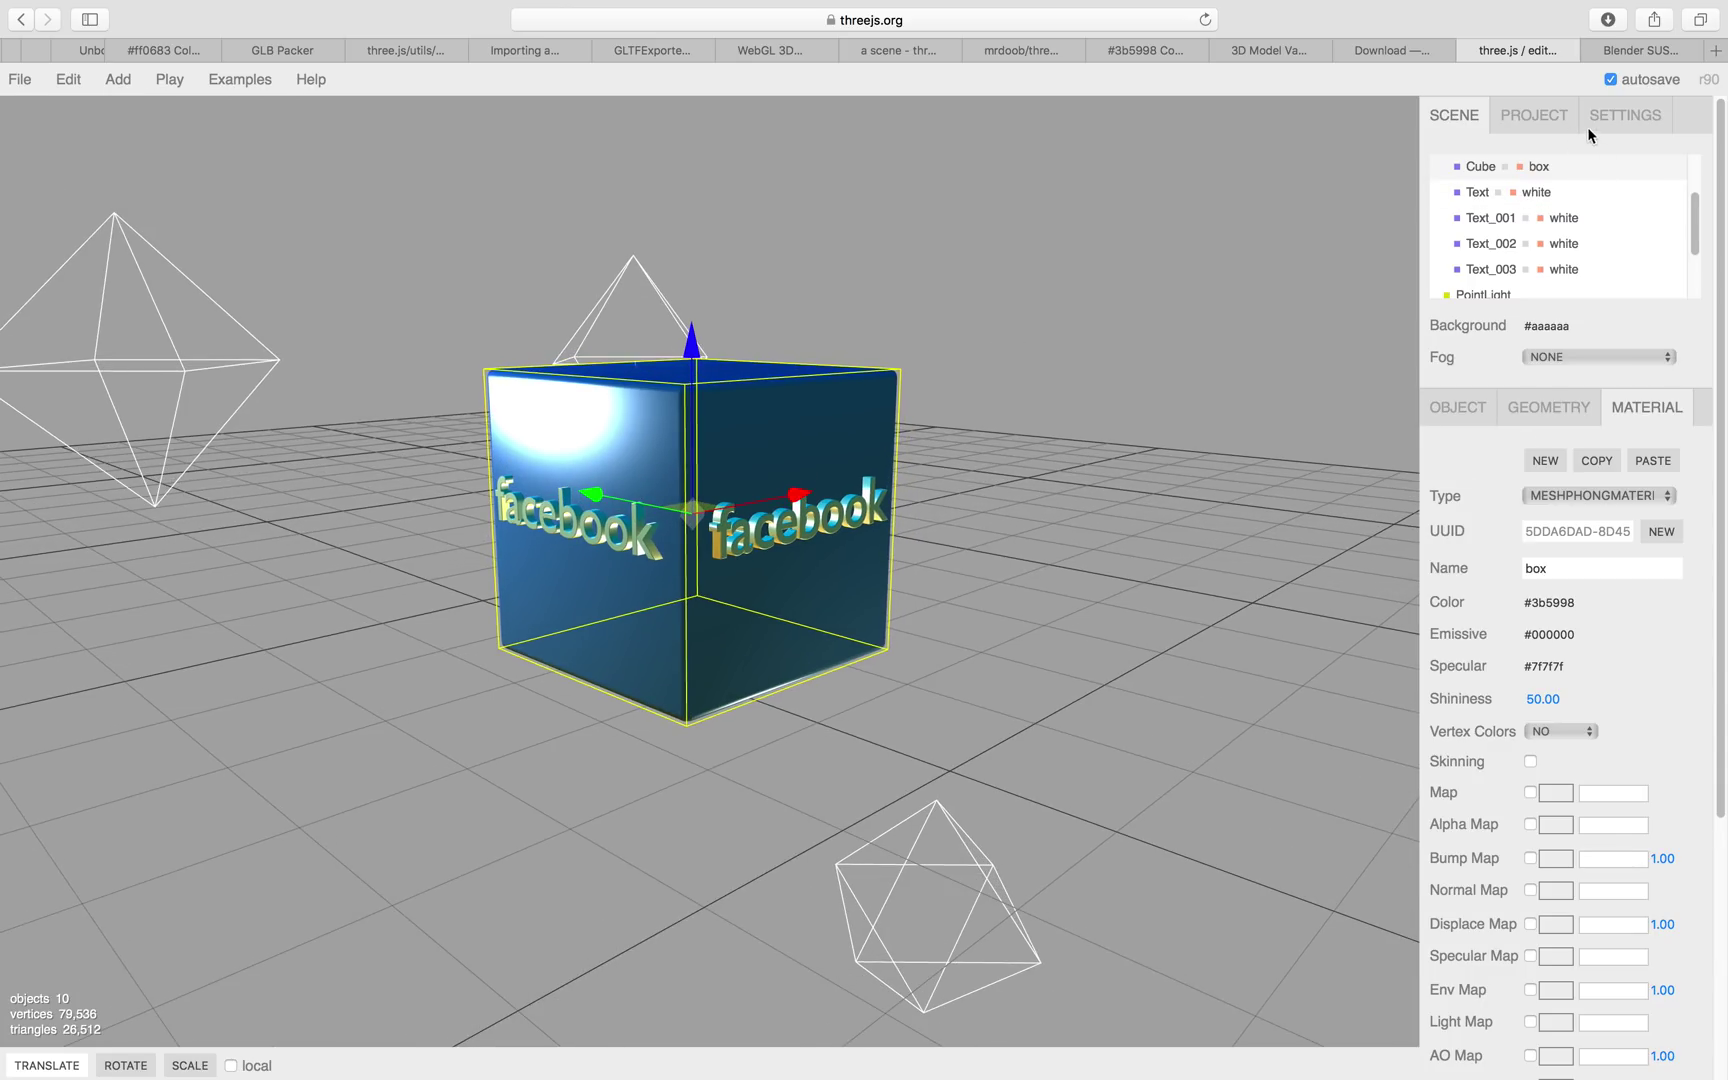
left_click(1592, 402)
left_click(1458, 407)
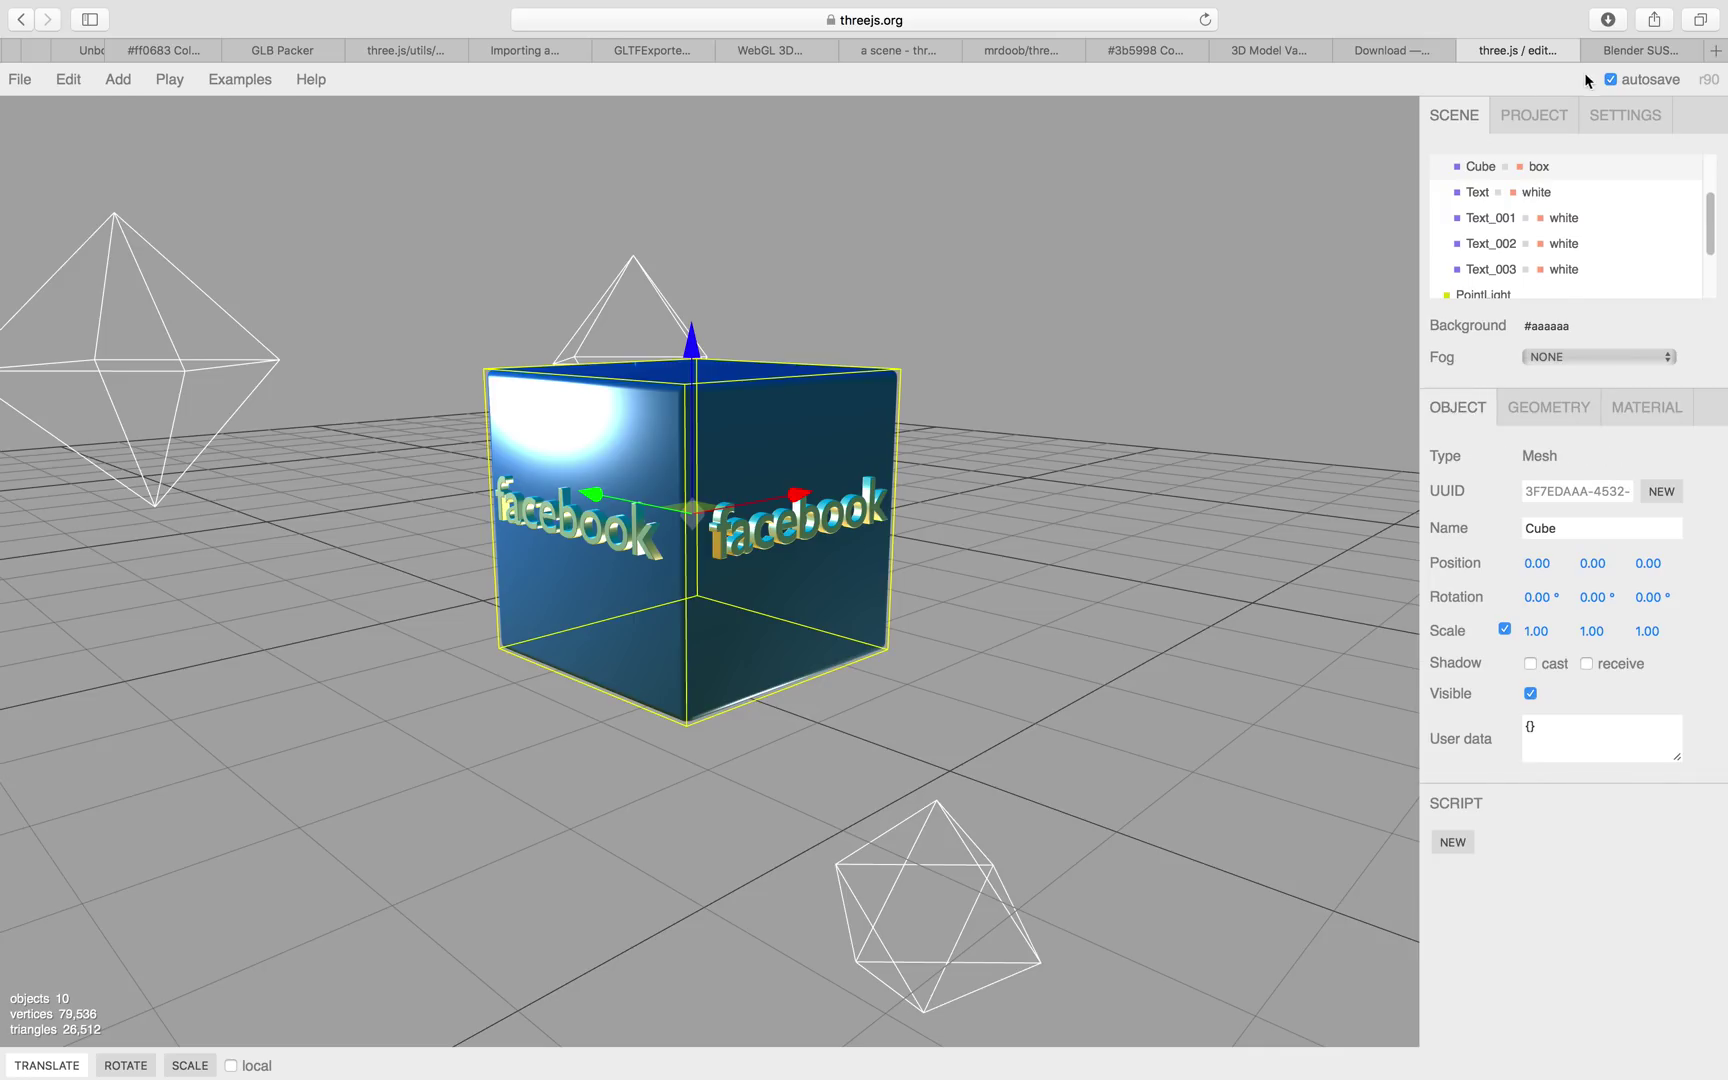
mouse_move(245, 95)
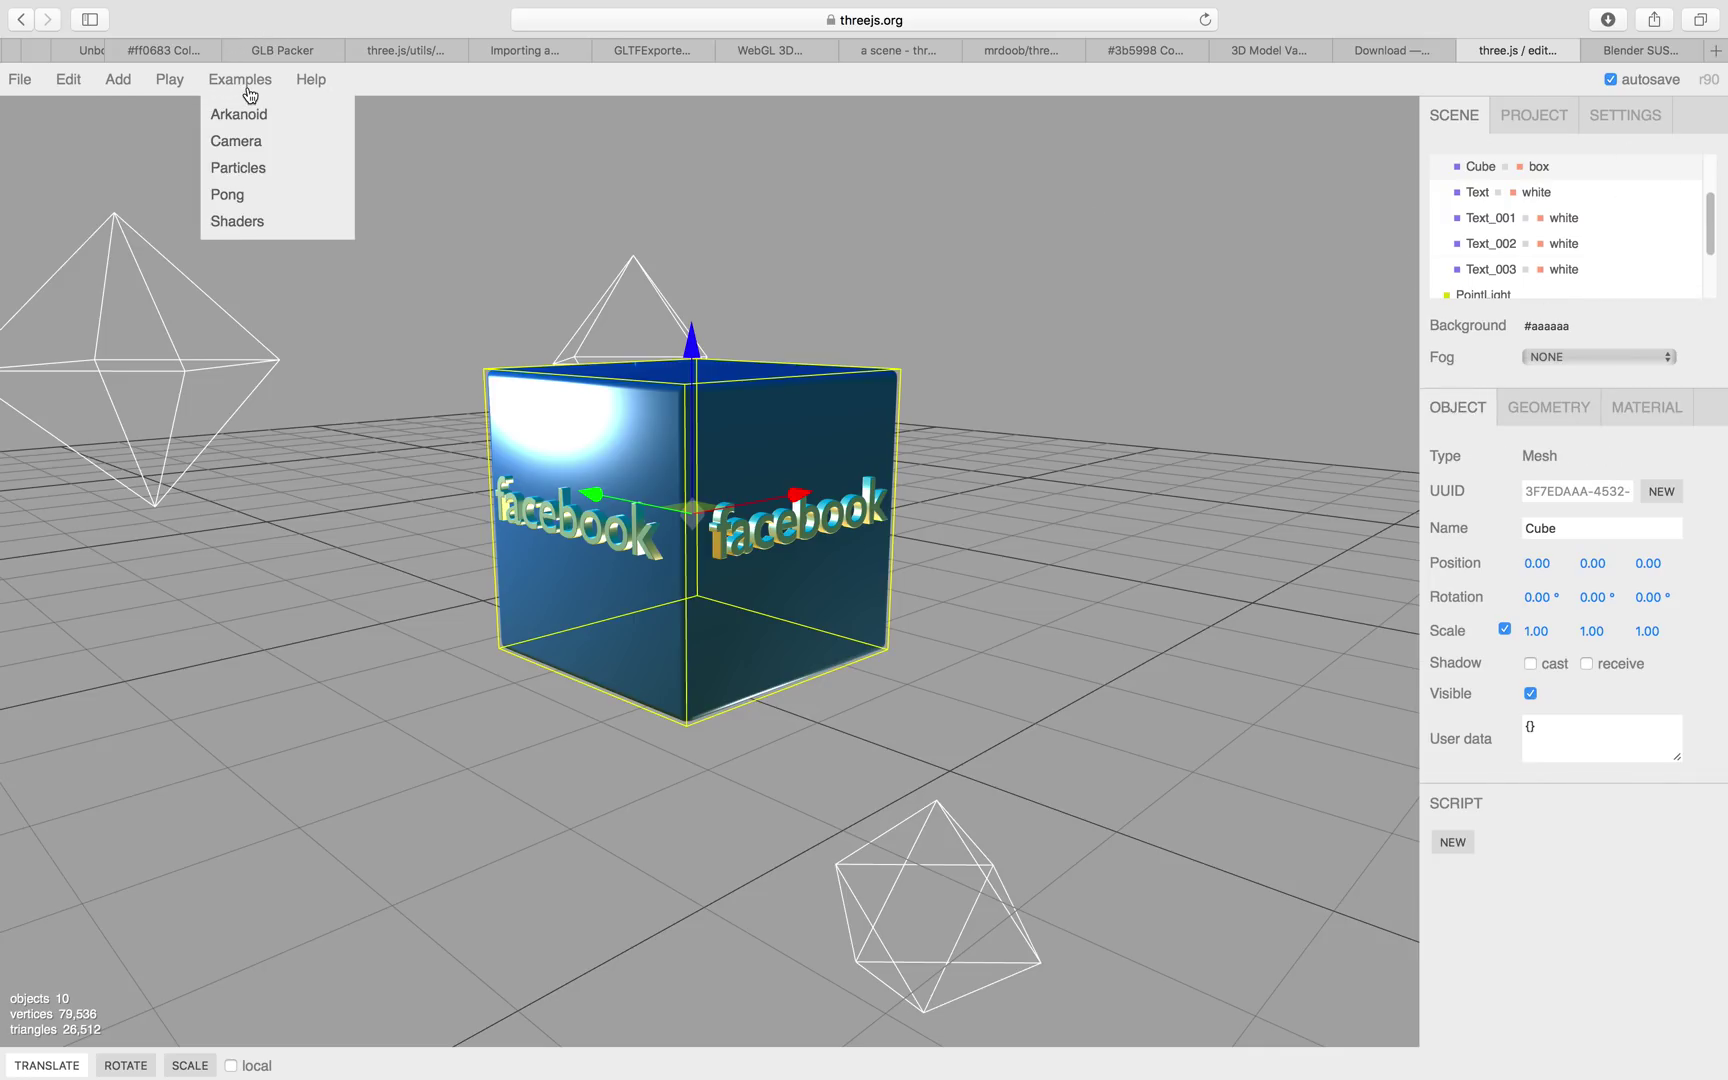
Add a cylinder to the scene and move it out beside the cube to about -1.27, -0.18, -0.38.
mouse_move(116, 92)
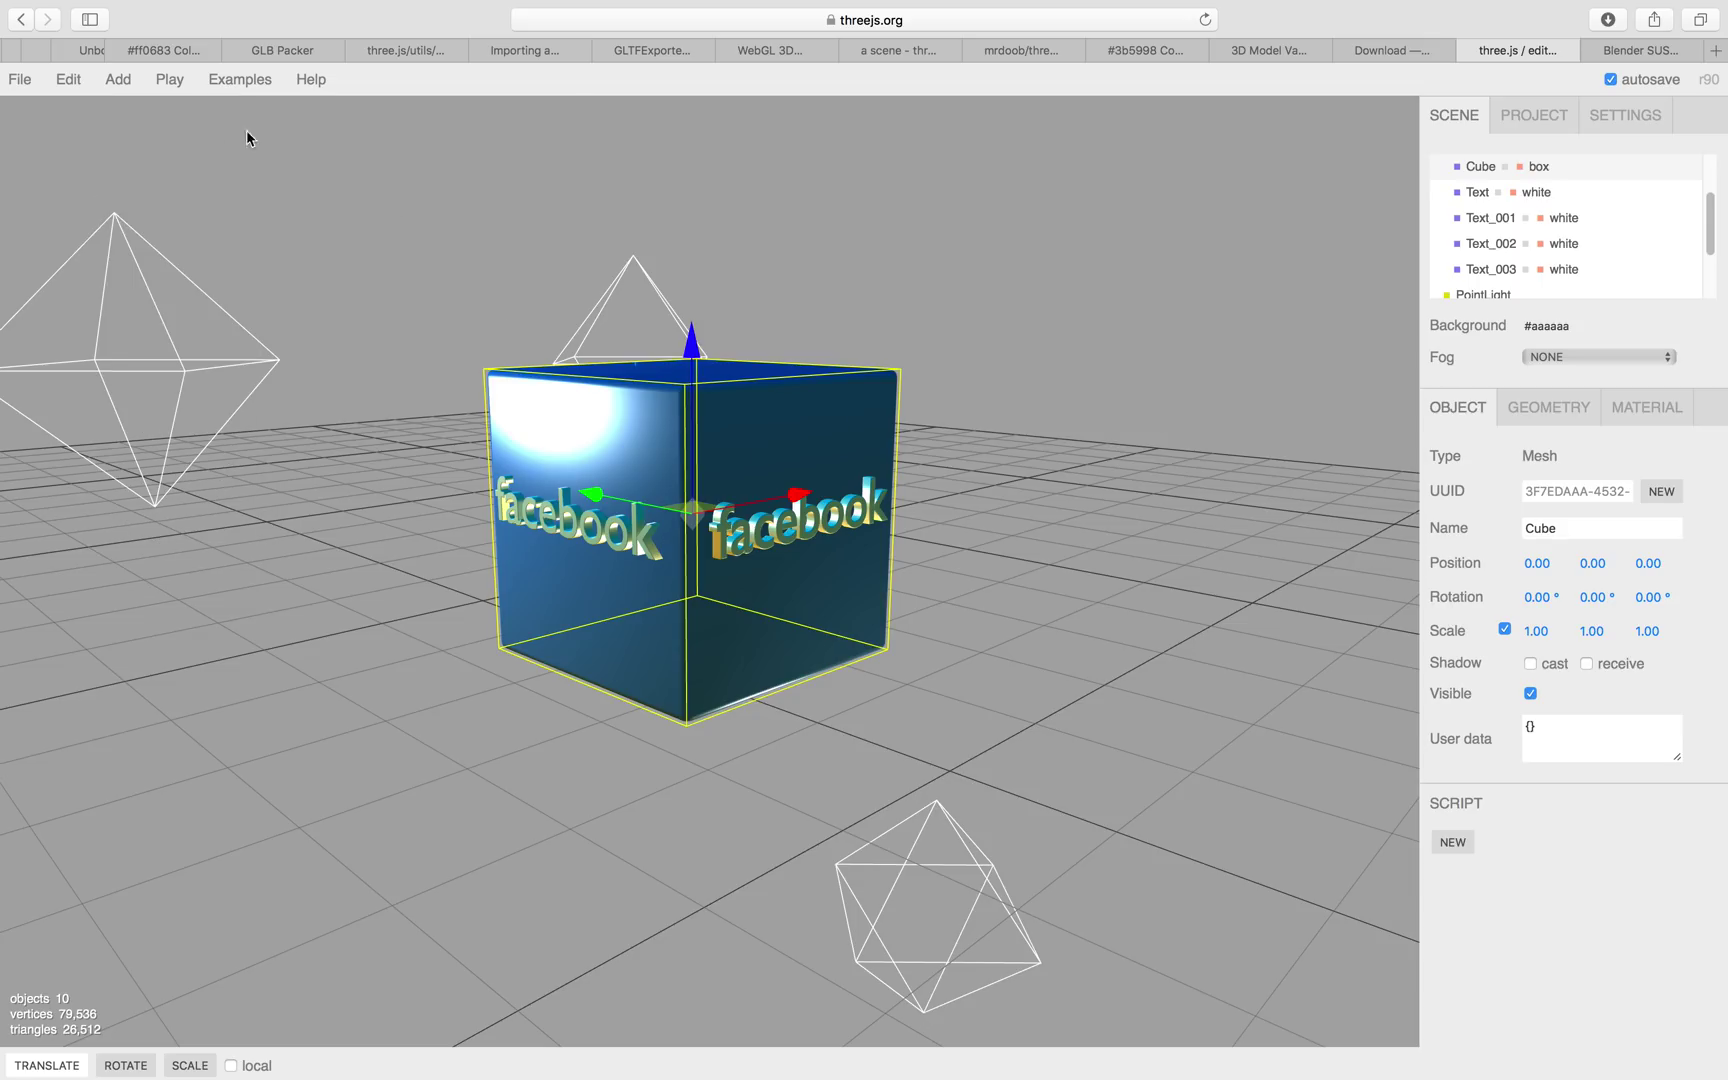
left_click(211, 245)
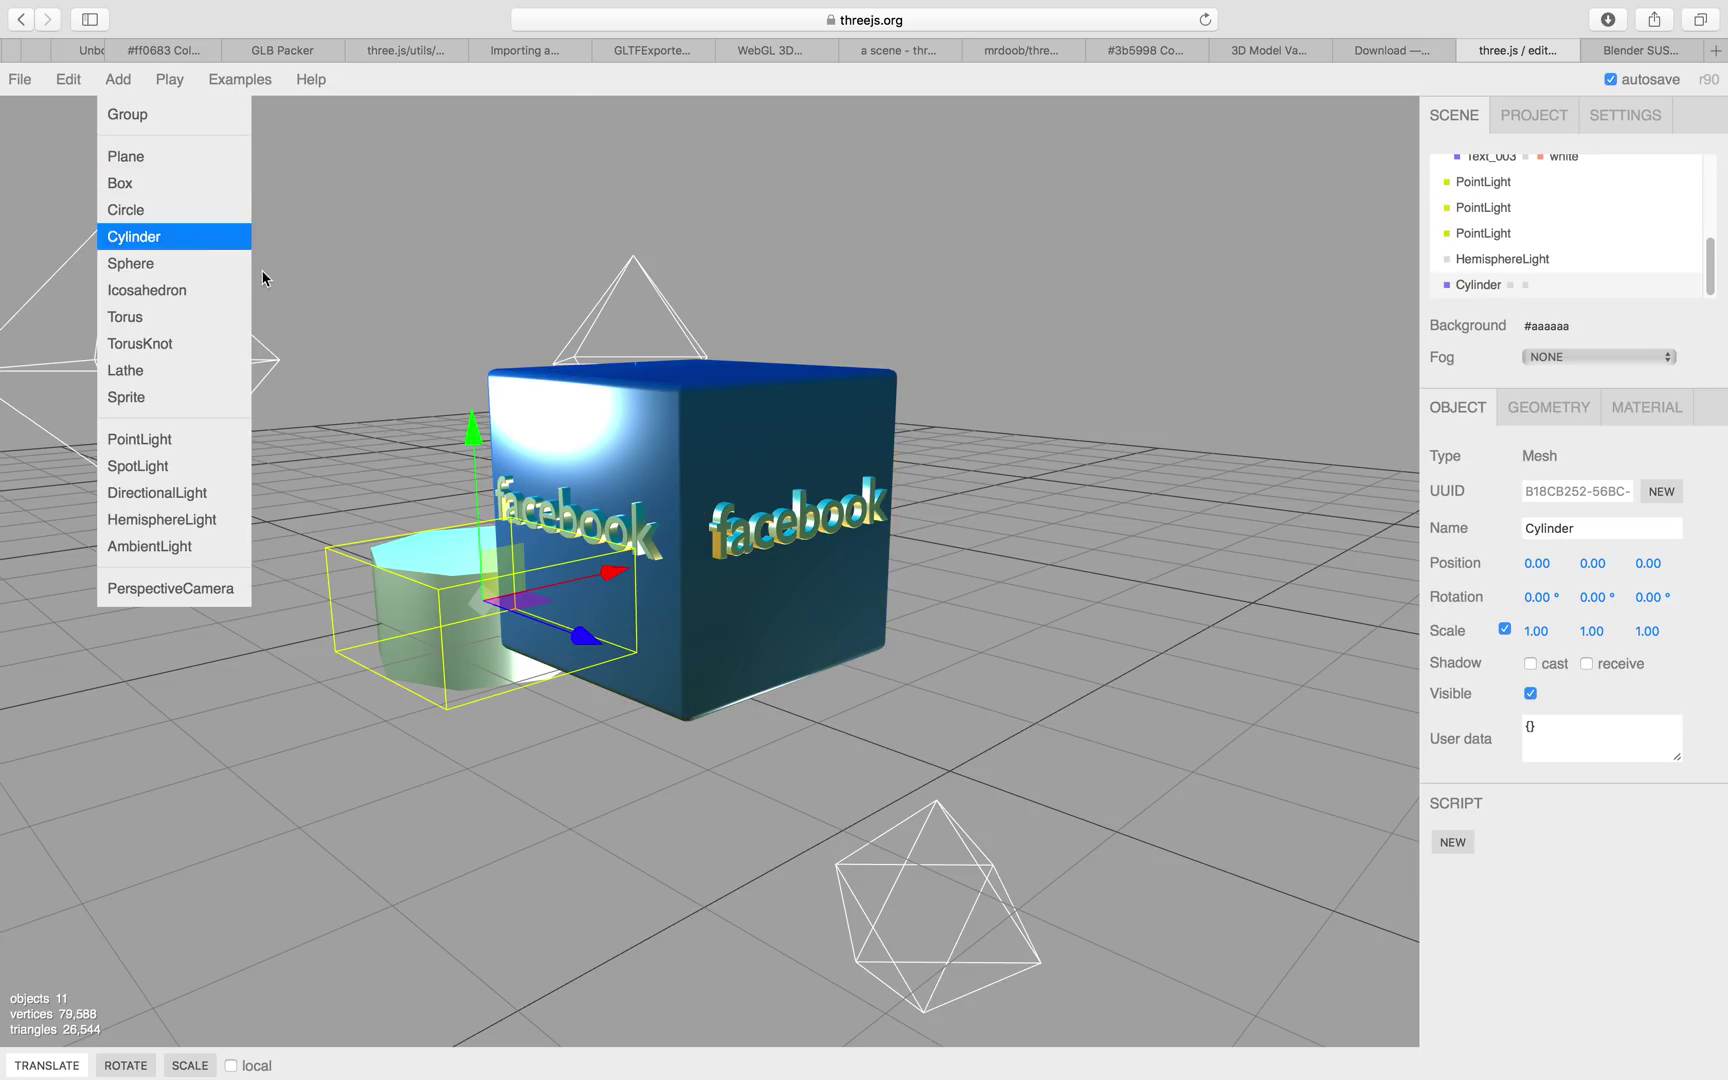
left_click_drag(479, 612, 329, 651)
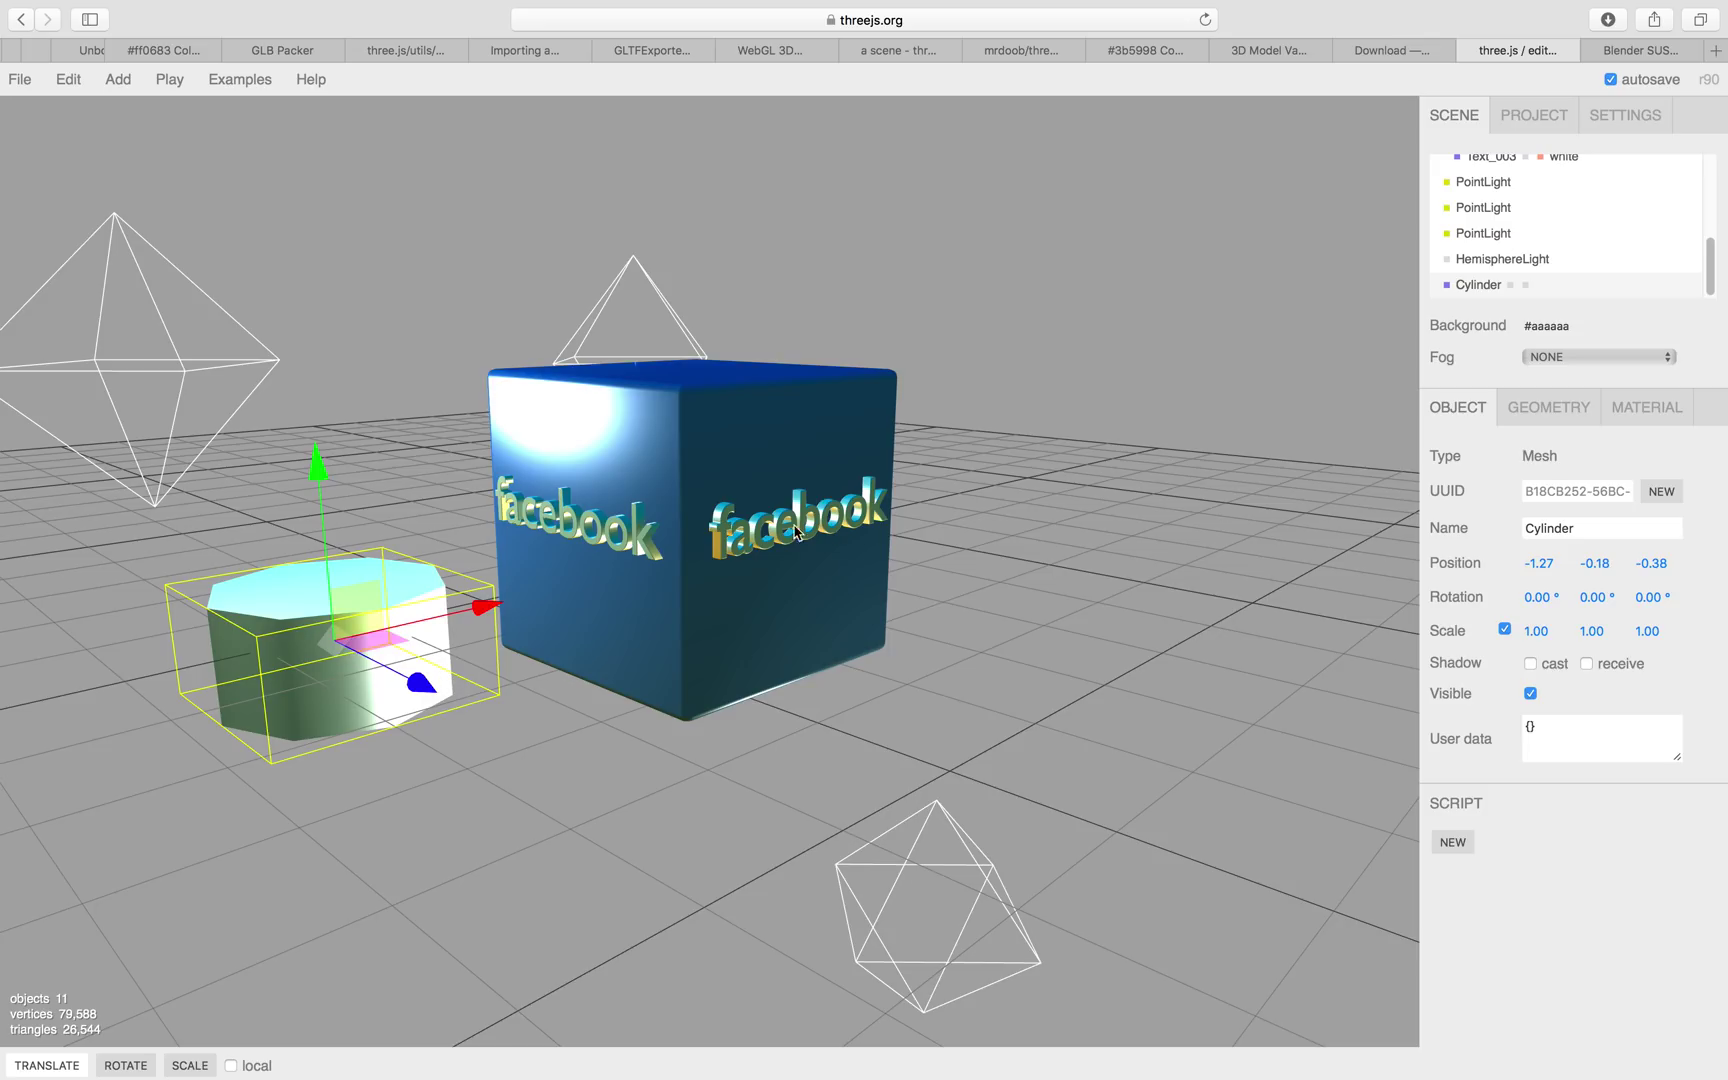
Taper the cylinder with a top radius of 0.66 and a bottom radius of 1.04.
left_click(1536, 410)
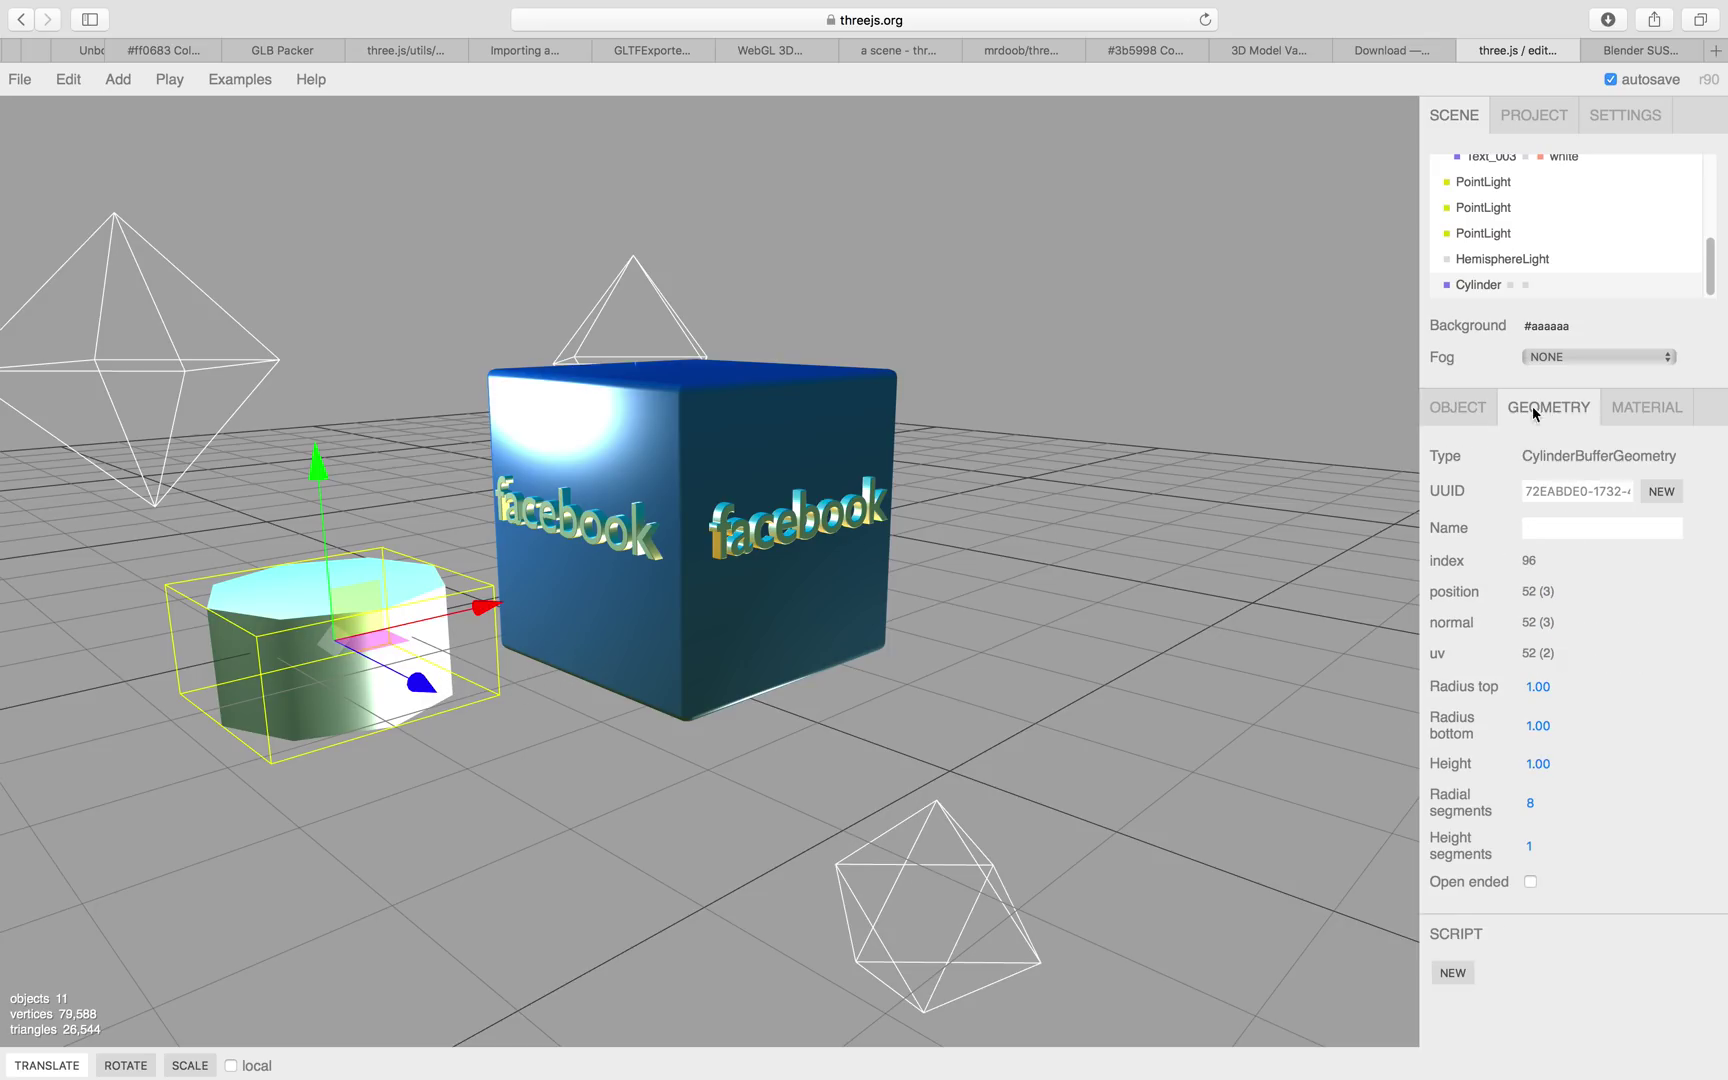
left_click(1537, 685)
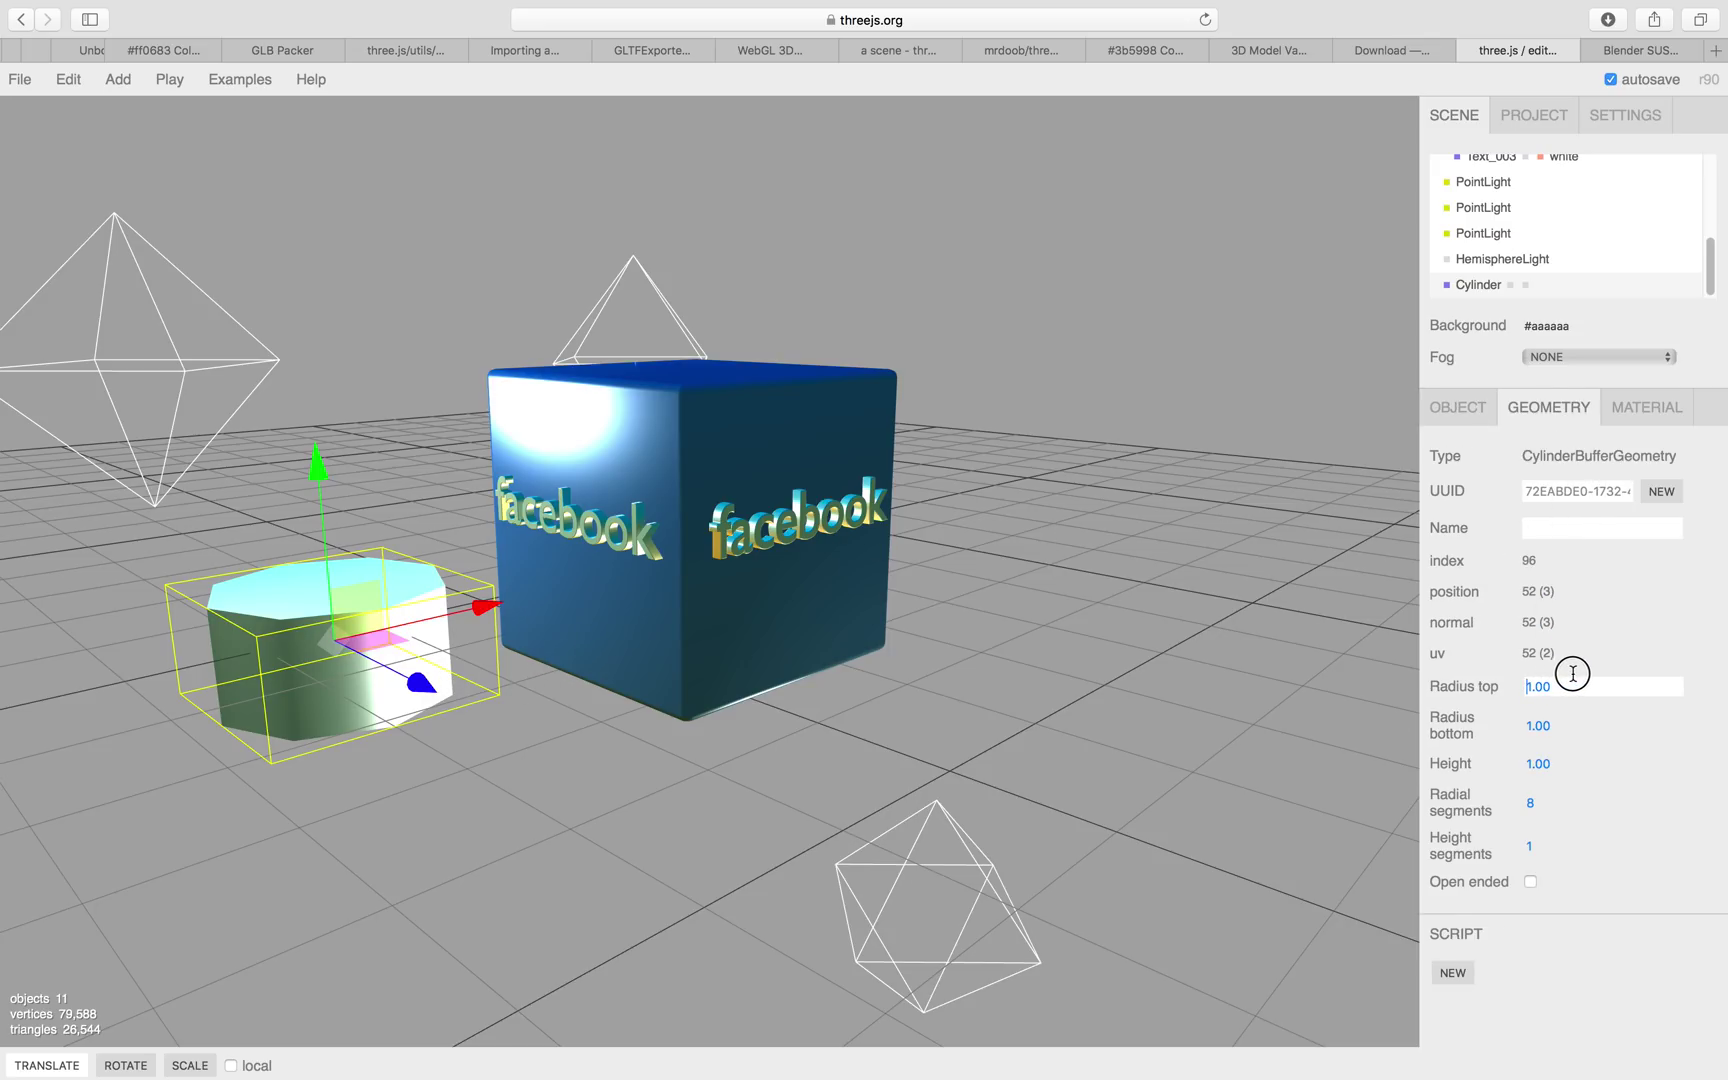
left_click_drag(1546, 679, 1547, 724)
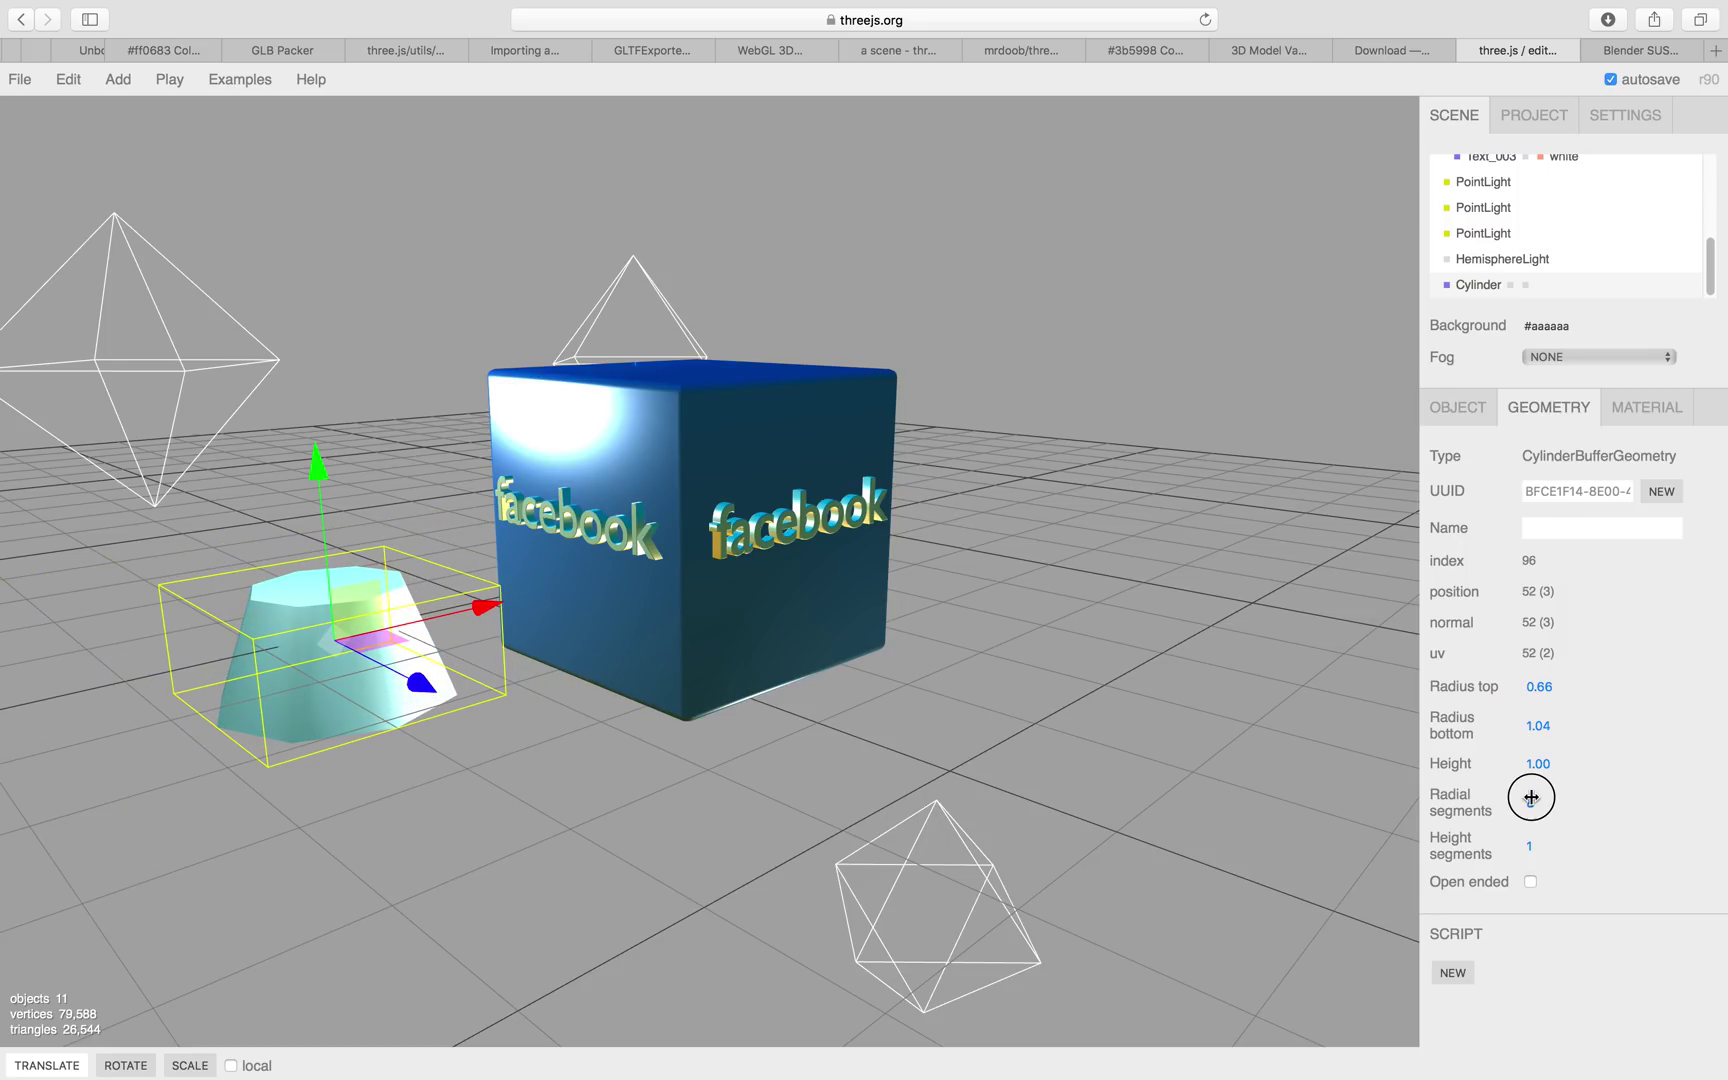
left_click(1533, 804)
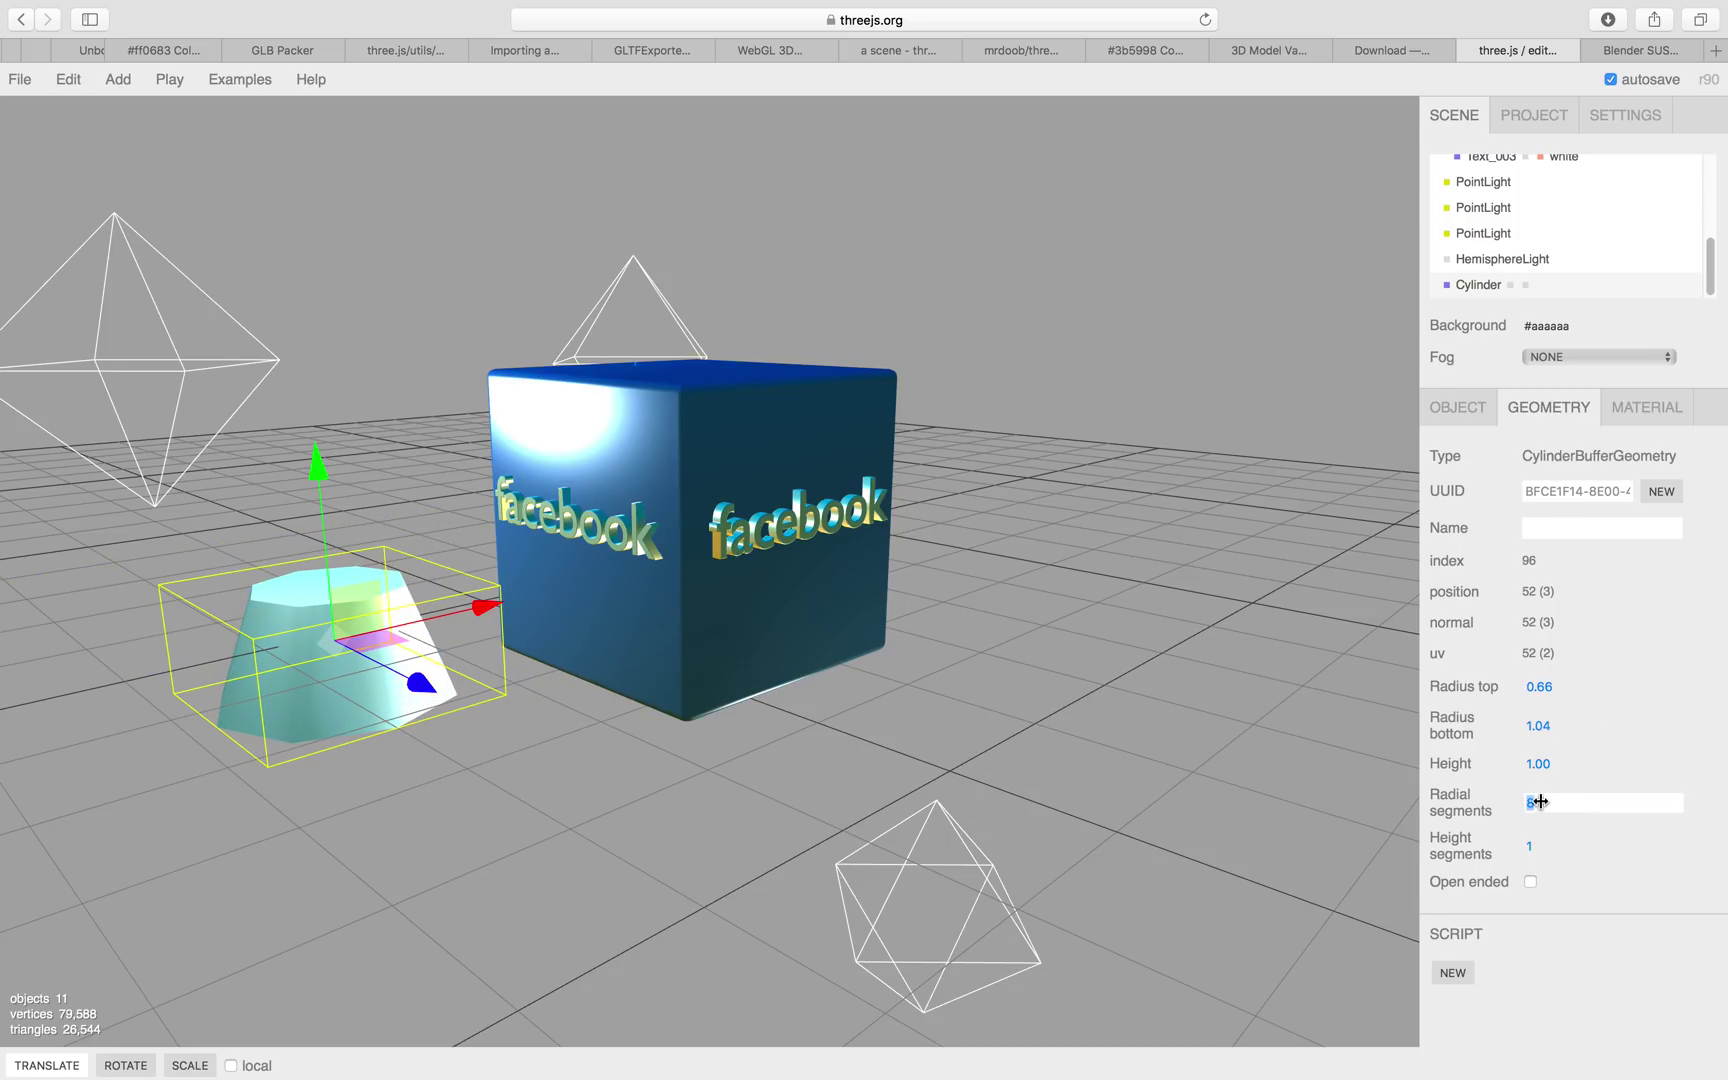
left_click_drag(1145, 618, 1105, 612)
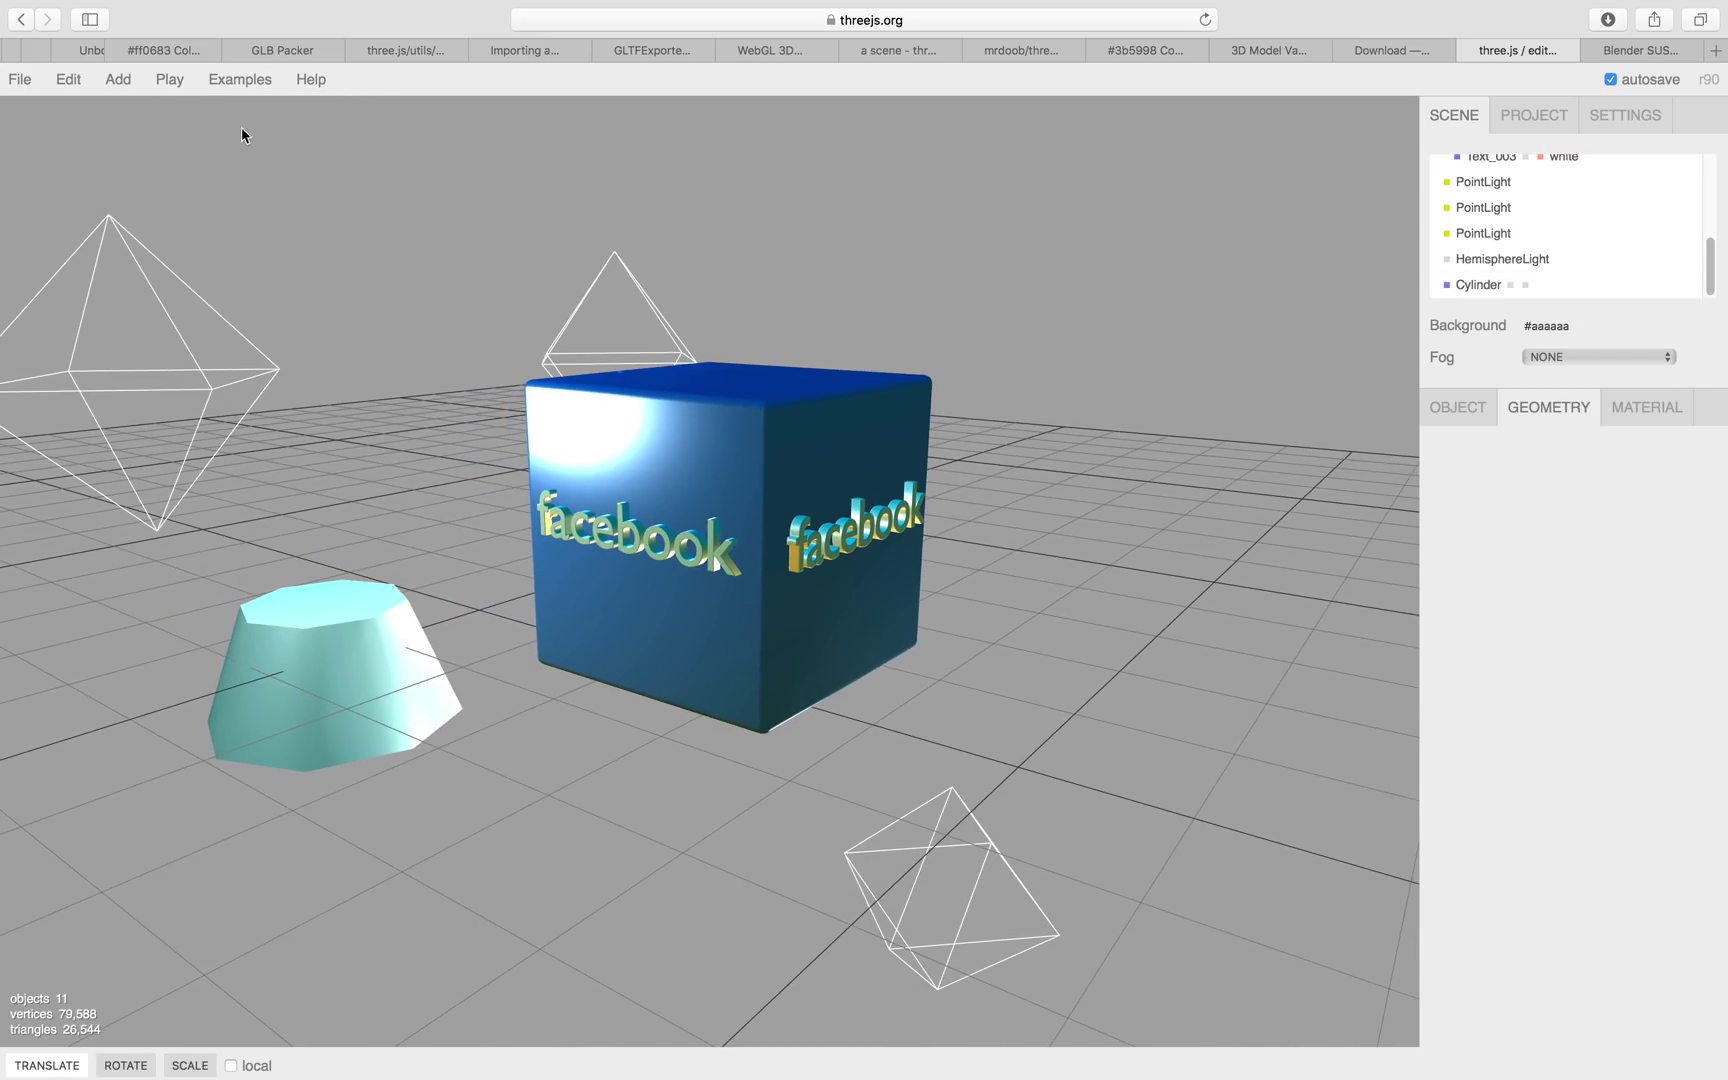
Reselect the cylinder, view it and the cube from several angles, and return to the Facebook post draft.
left_click(455, 641)
left_click_drag(506, 465, 706, 530)
left_click(448, 638)
left_click(447, 636)
left_click_drag(547, 447, 518, 441)
left_click_drag(690, 335, 1193, 229)
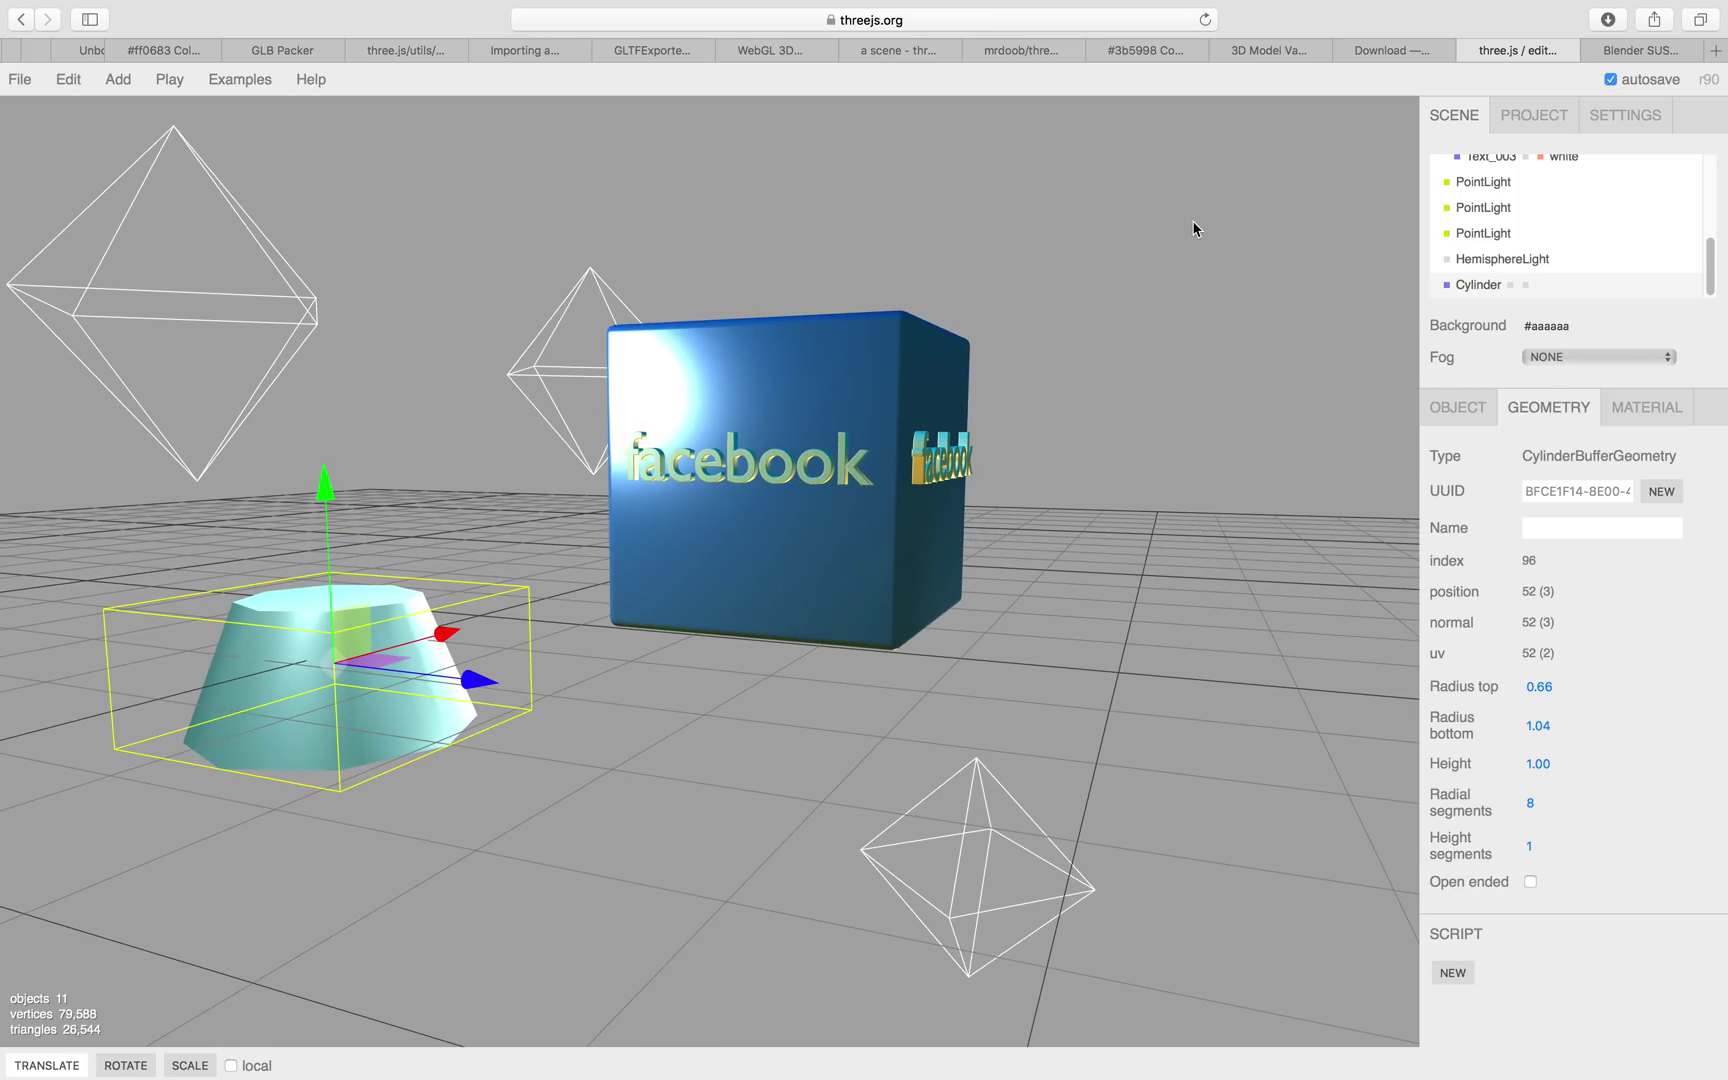
left_click(1622, 52)
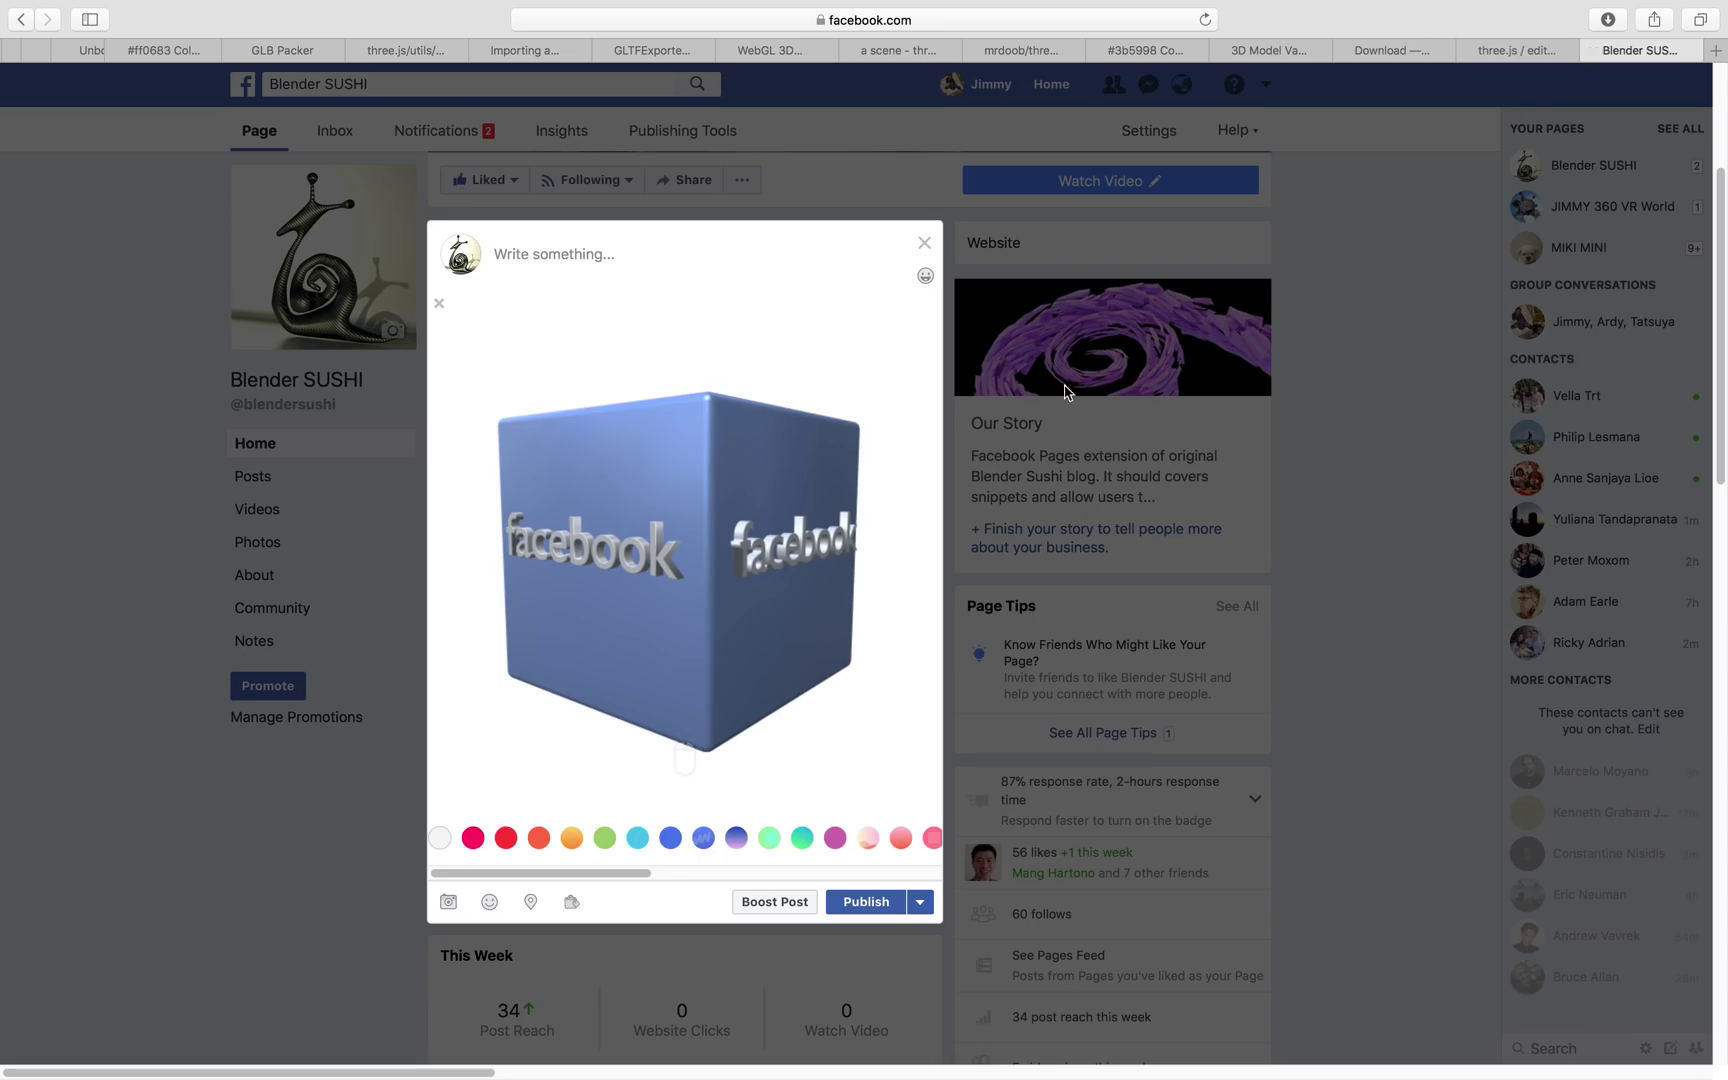
Compare the cube in the Facebook post preview with the three.js editor scene, rotating it in both.
left_click_drag(778, 502, 1213, 322)
left_click(1500, 52)
left_click_drag(940, 432, 1010, 360)
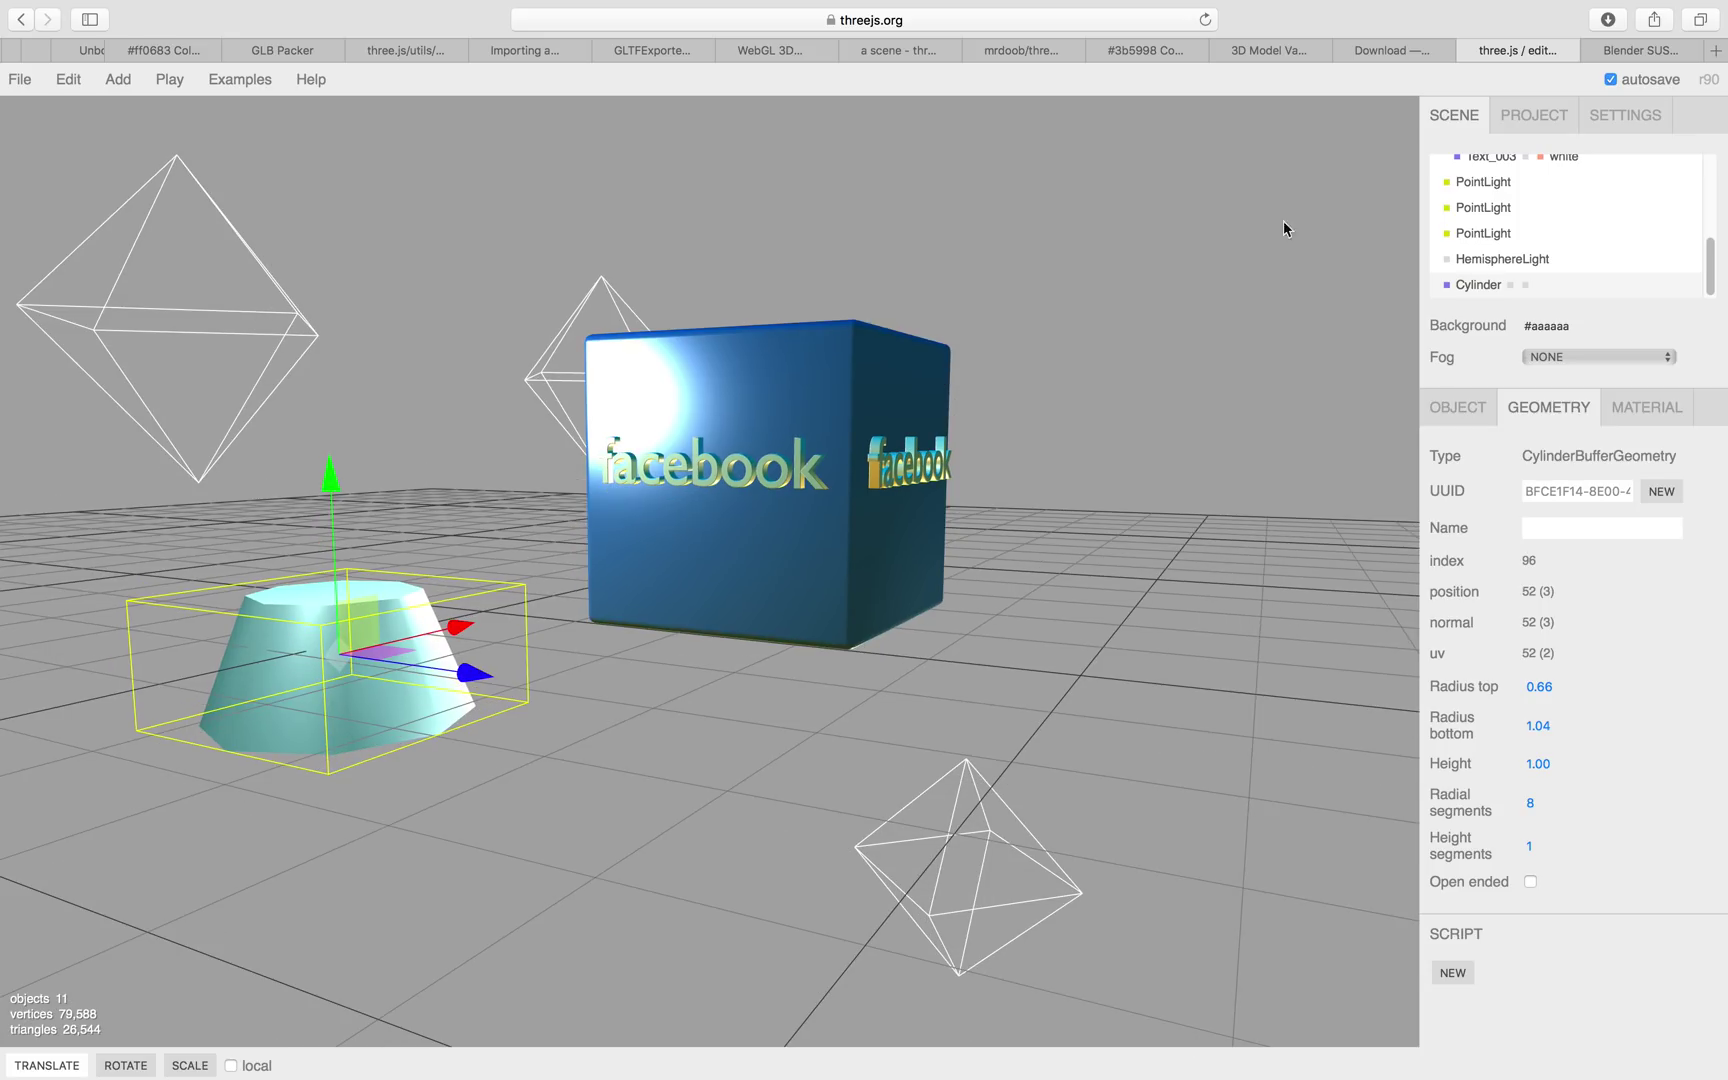
left_click(1636, 50)
mouse_move(687, 586)
left_mouse_down()
mouse_move(740, 589)
mouse_move(711, 588)
left_mouse_up()
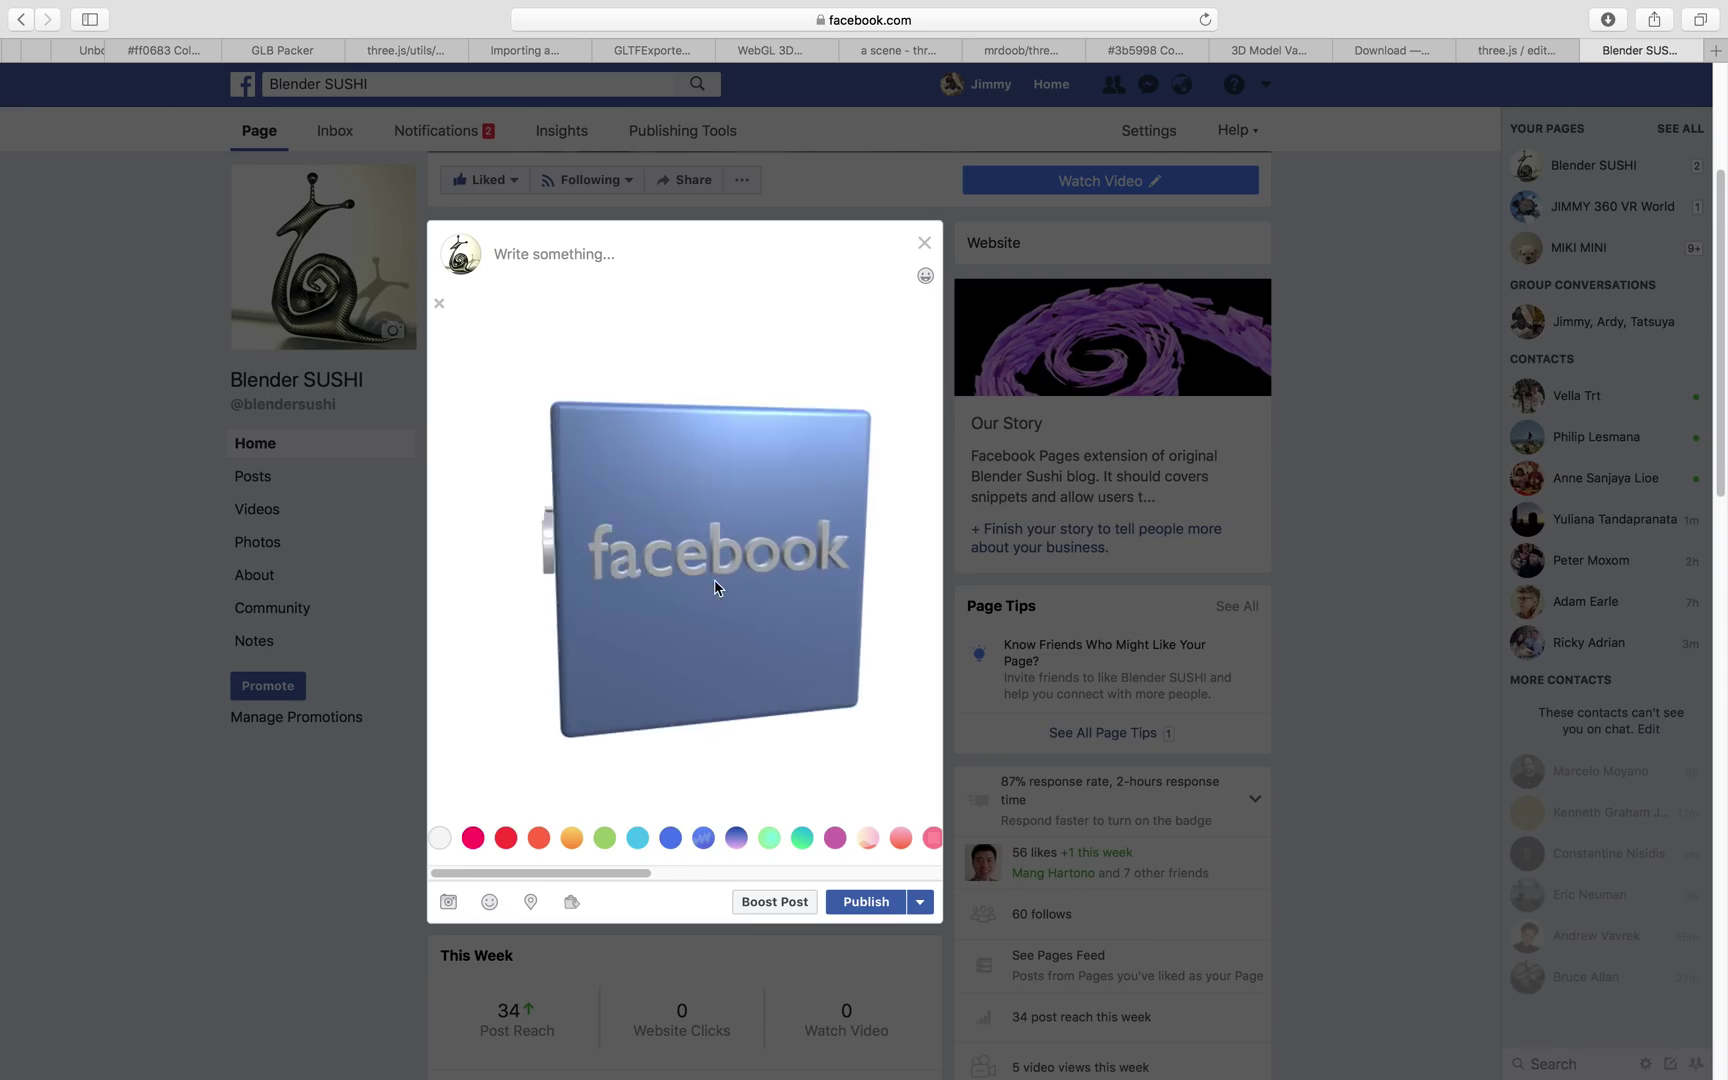
Switch between Blender and the Facebook post draft to compare the original cube with its 3D preview from similar angles.
key("ctrl+Right")
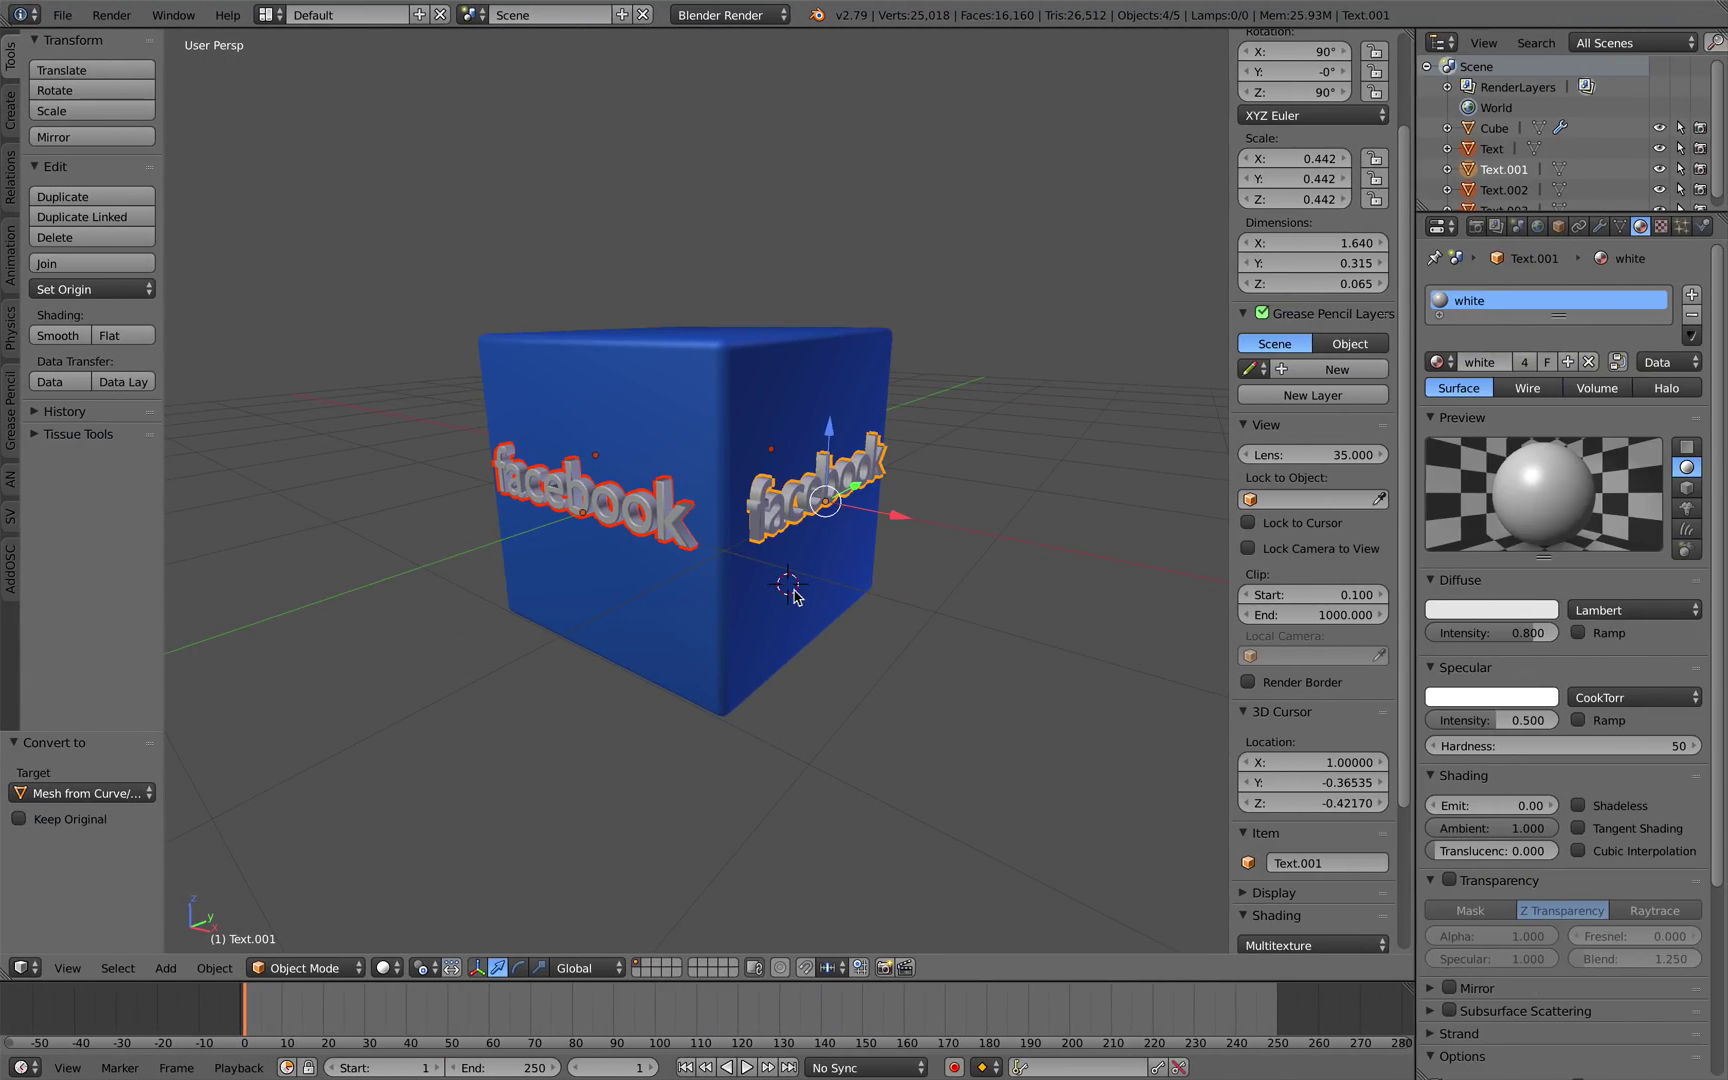
key("alt+a")
key("ctrl+Left")
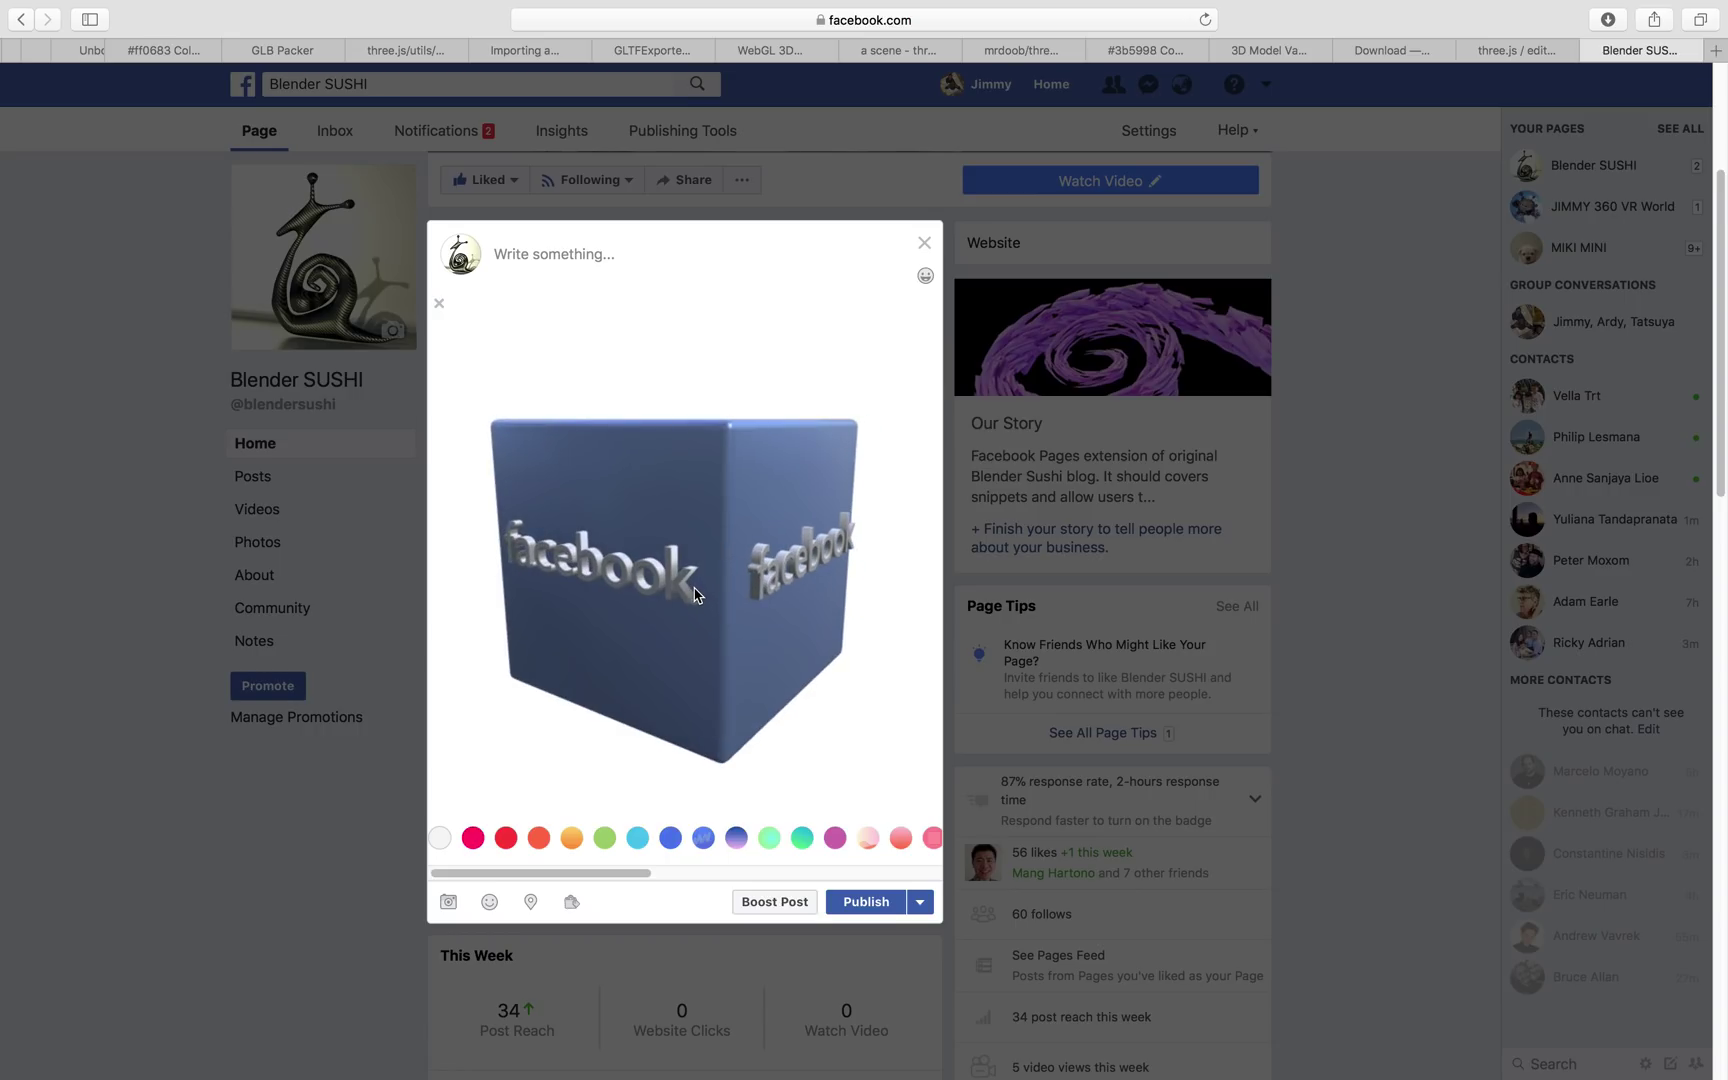
key("ctrl+Right")
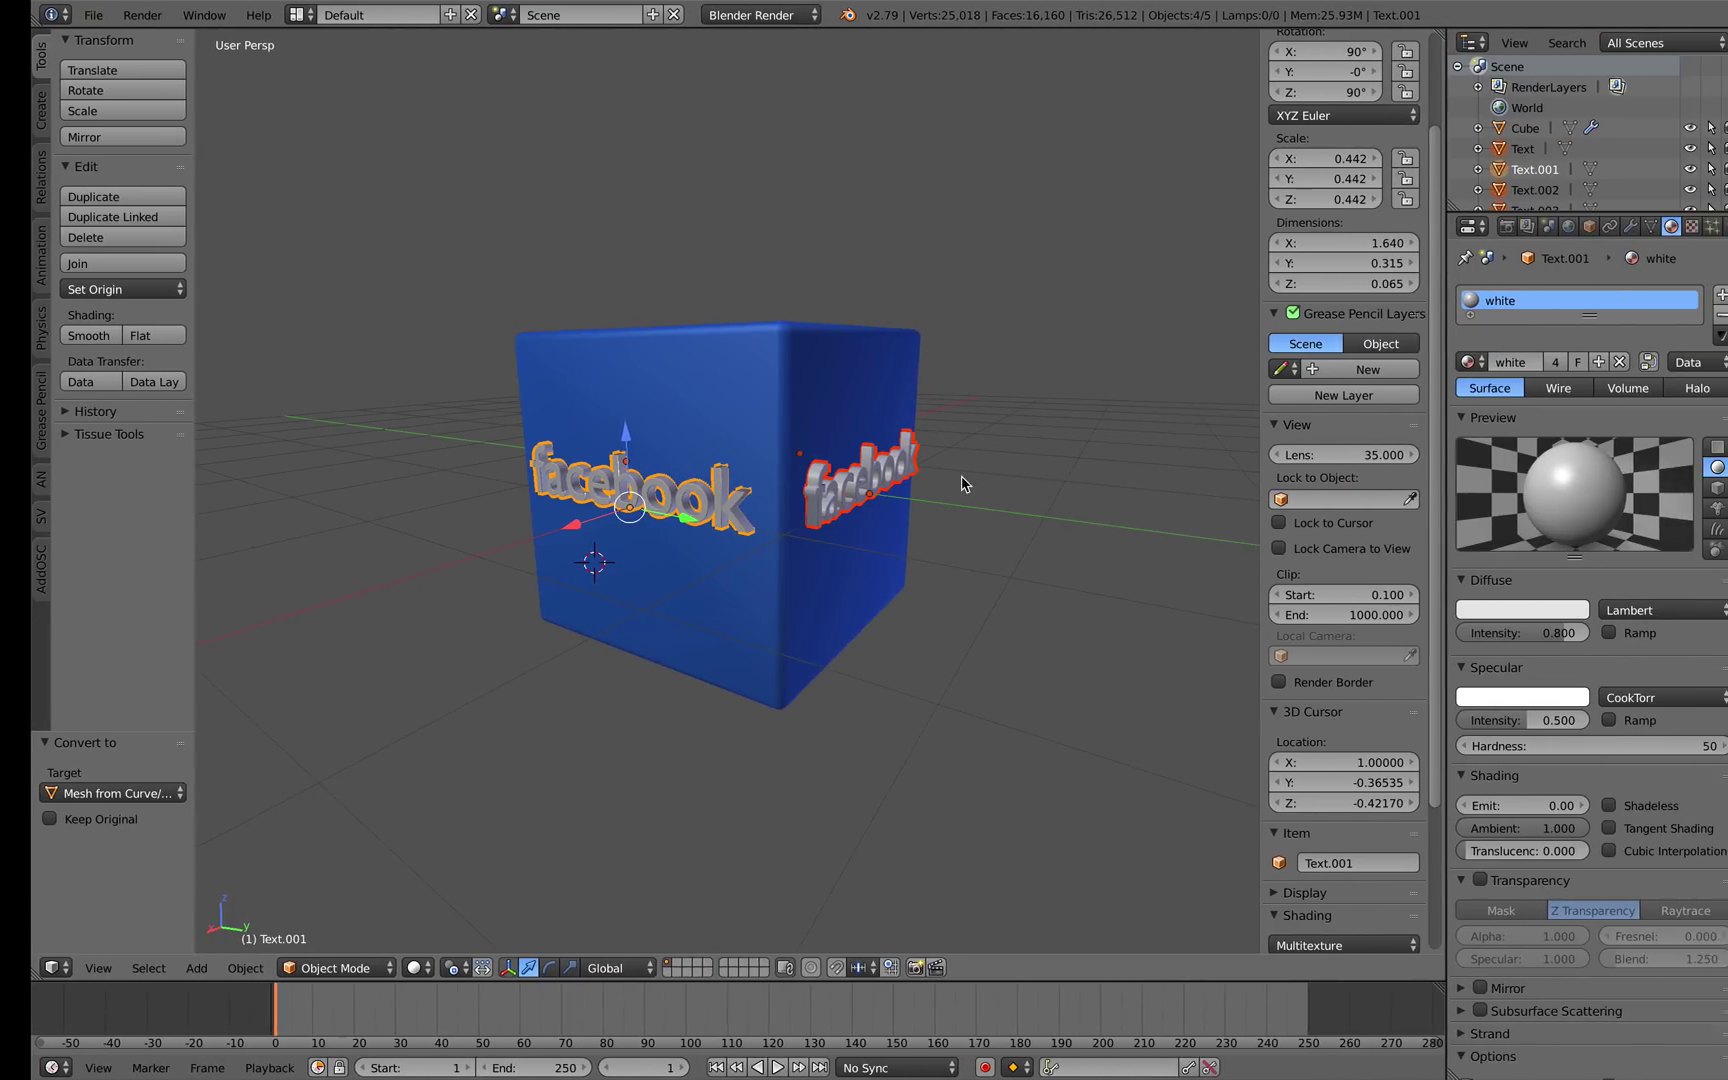
scroll(906, 520, "up", 5)
key("ctrl+Left")
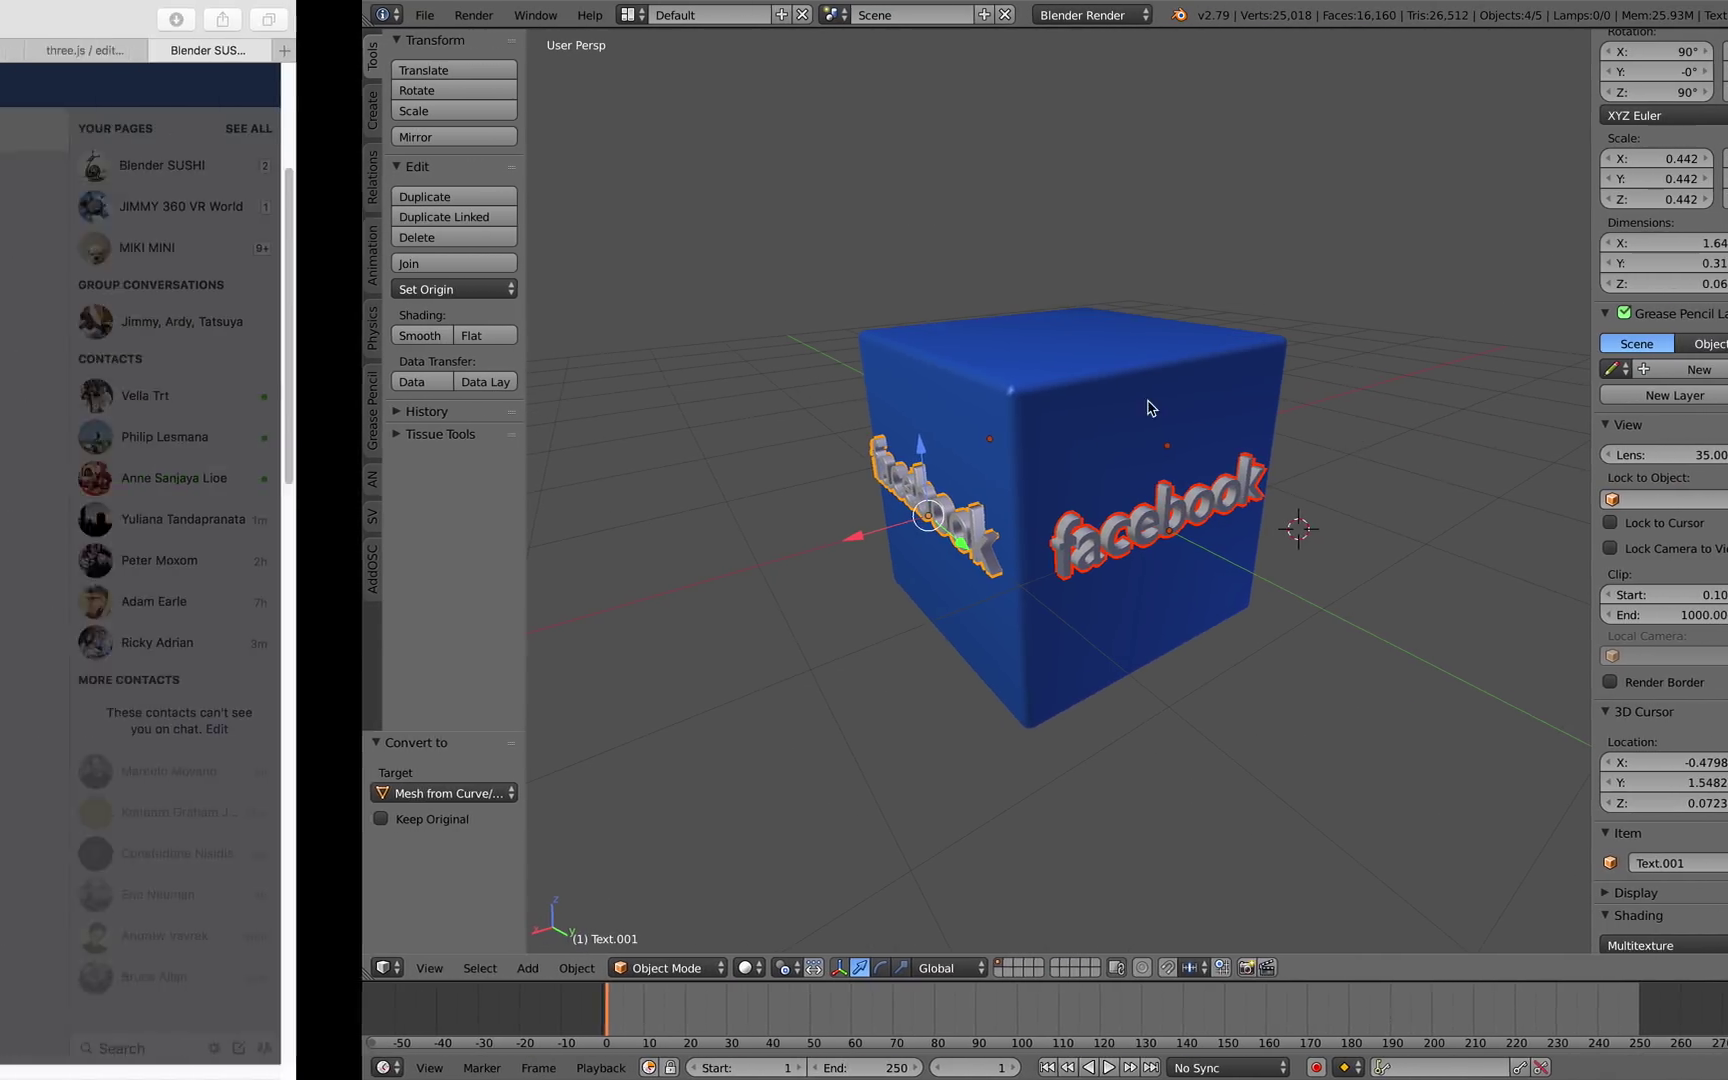
View the lit cube and cylinder from other angles in the three.js editor, and return to the Facebook post draft.
left_click(1530, 50)
mouse_move(745, 302)
left_mouse_down()
mouse_move(802, 370)
mouse_move(660, 266)
mouse_move(771, 347)
mouse_move(765, 316)
left_mouse_up()
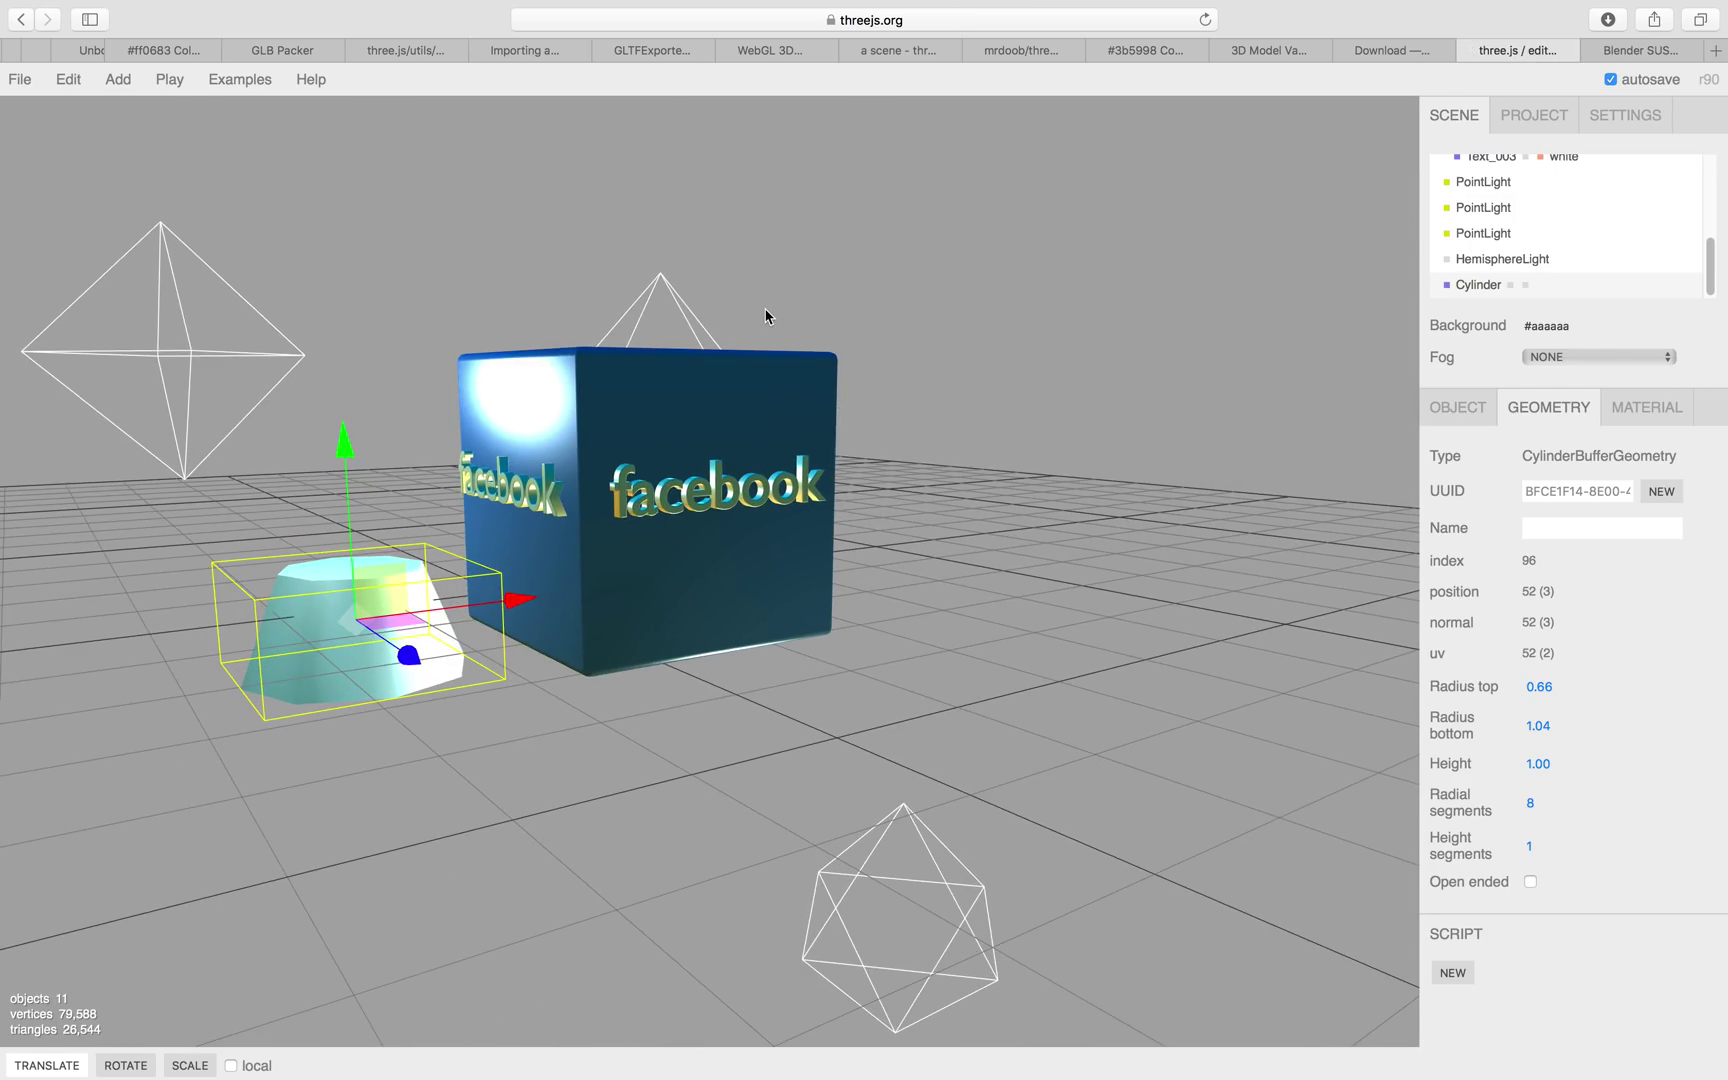
left_click_drag(998, 325, 860, 388)
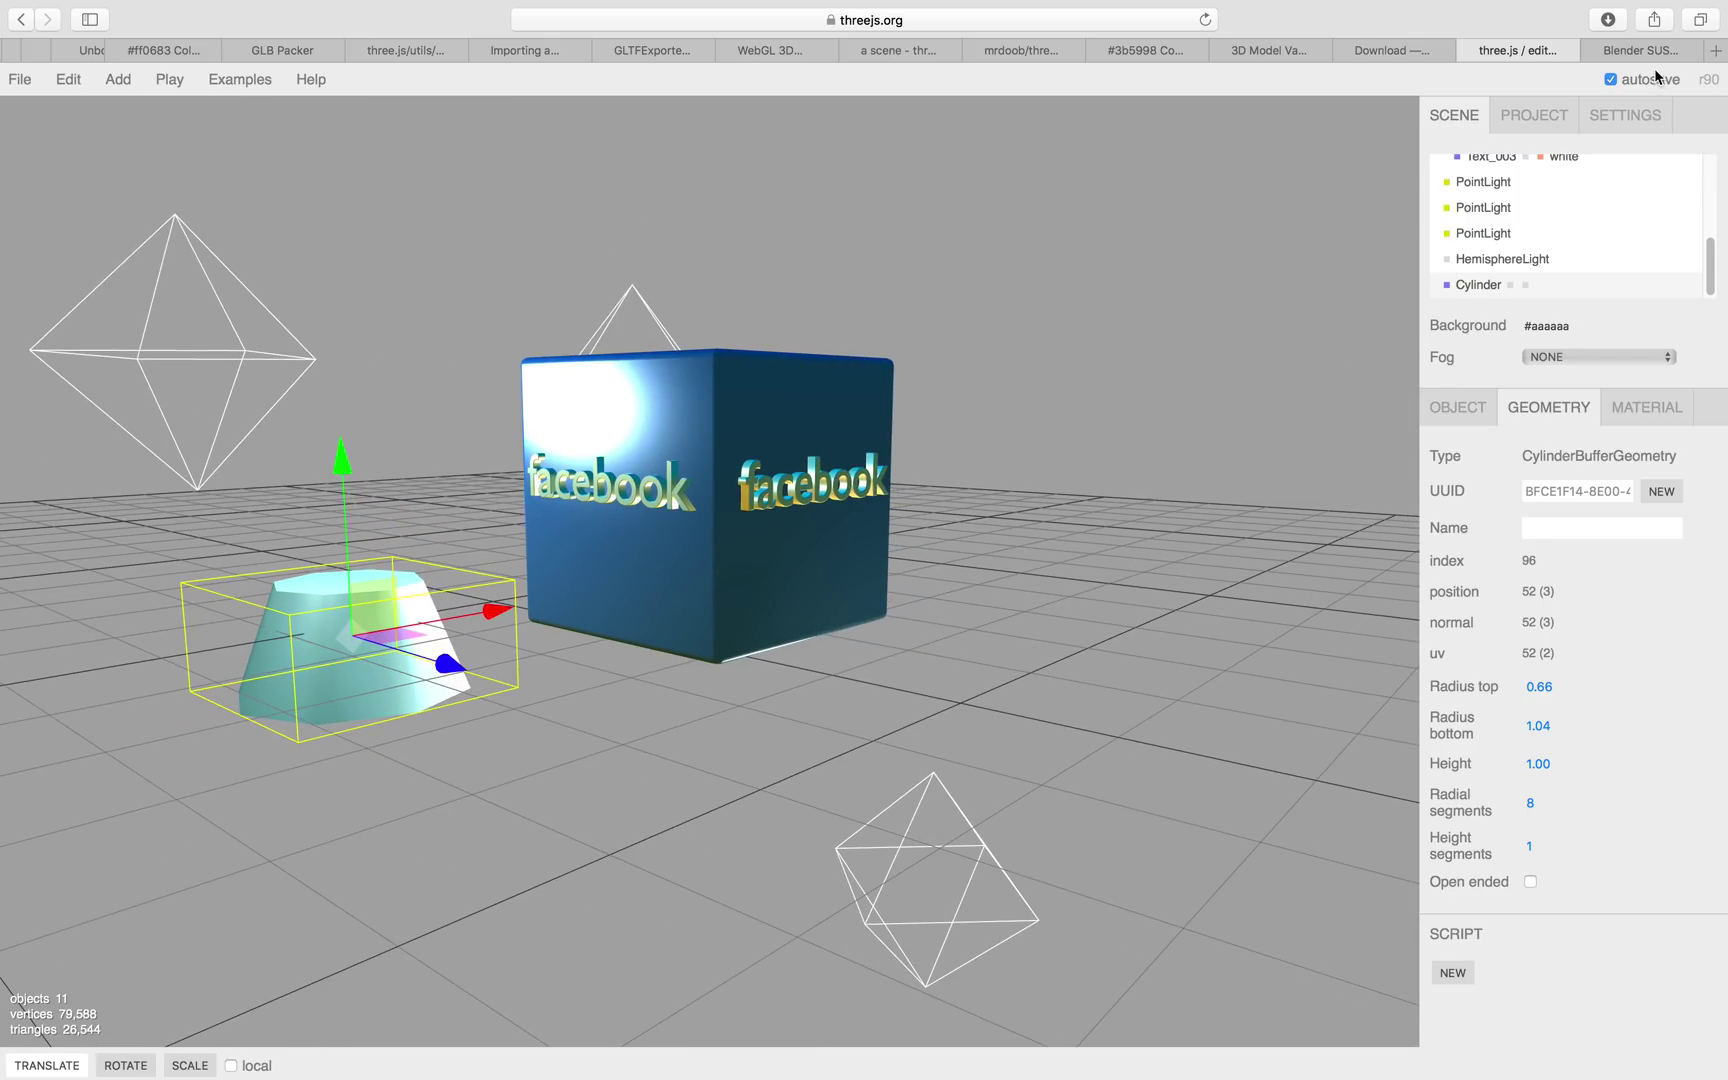
left_click(1618, 52)
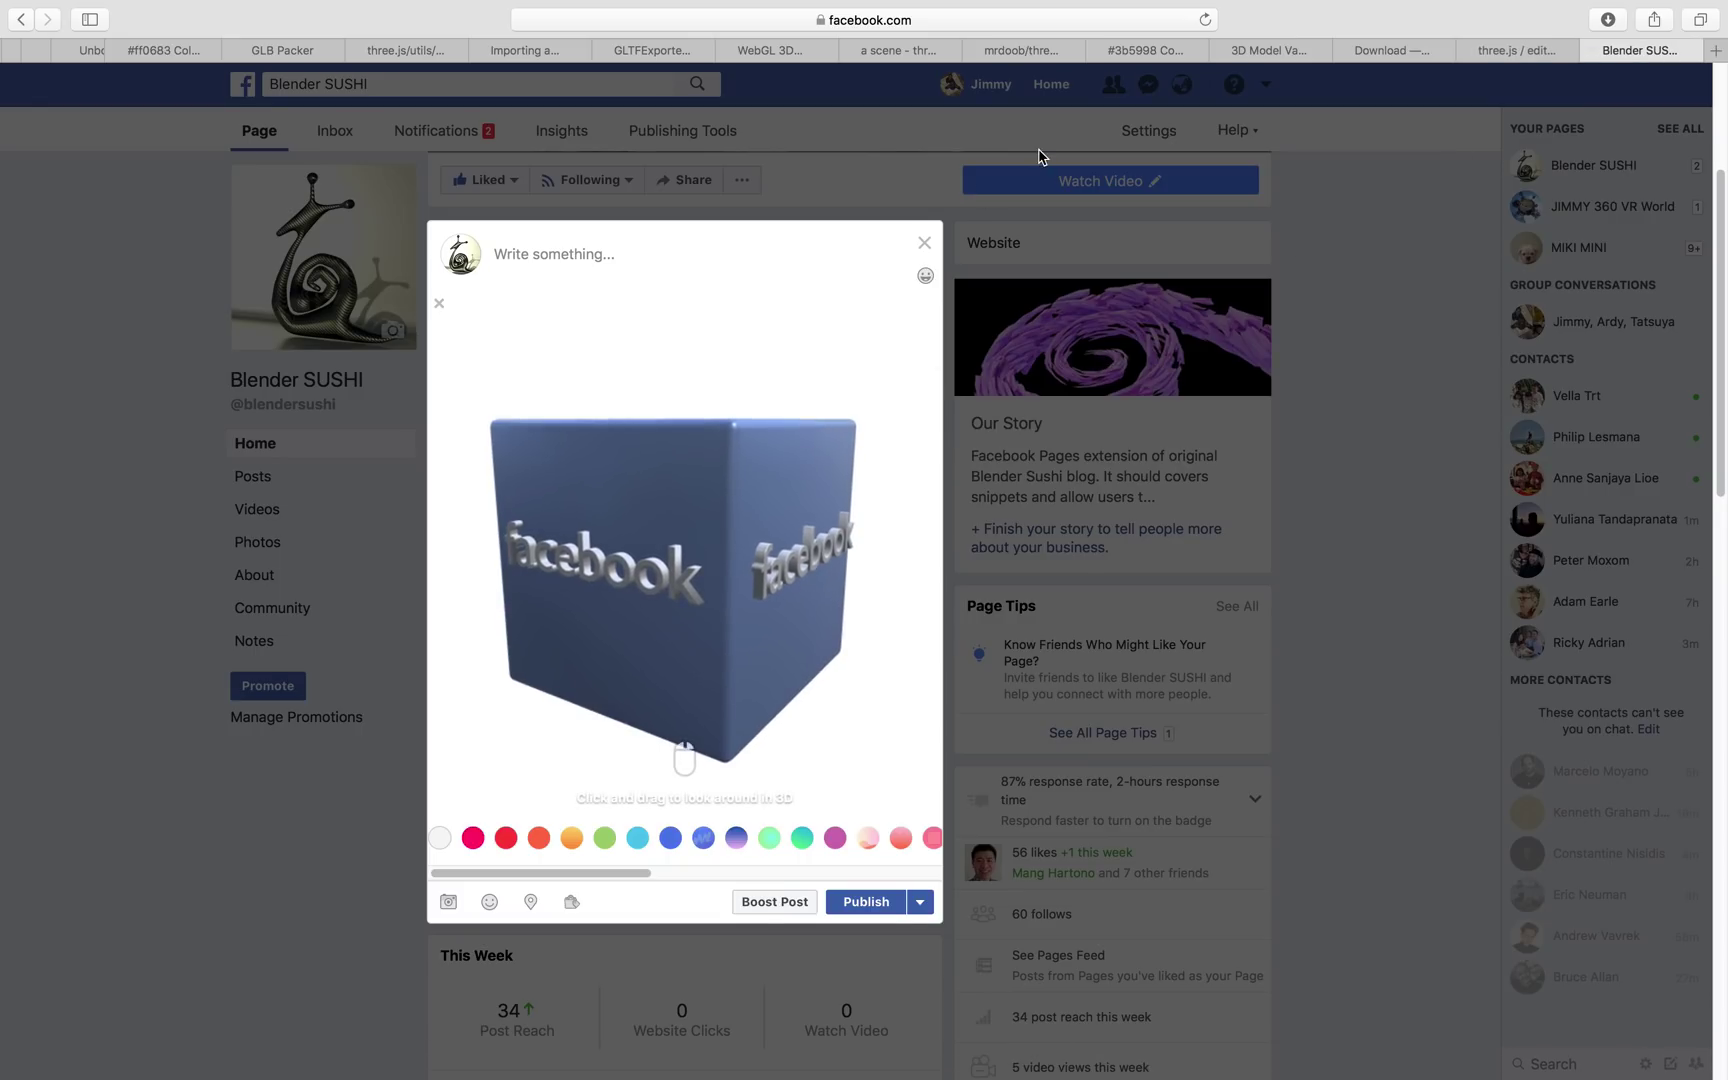